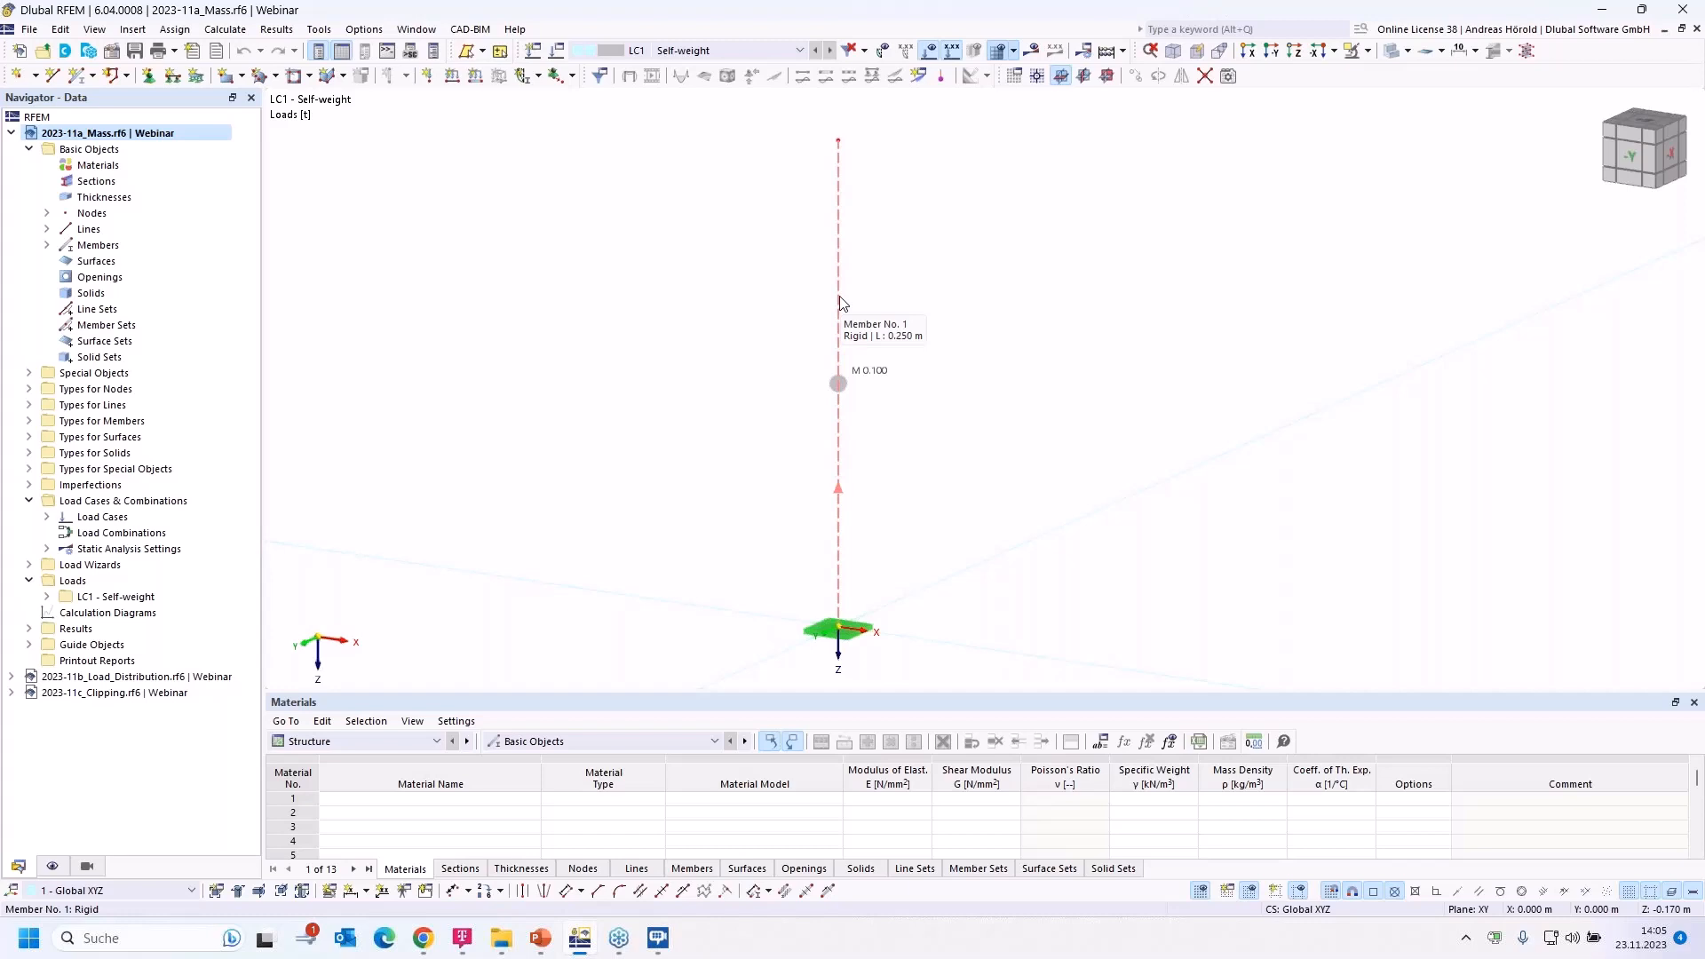
Examine the nodal load on the middle node of the rigid member, including the available load types
double_click(840, 385)
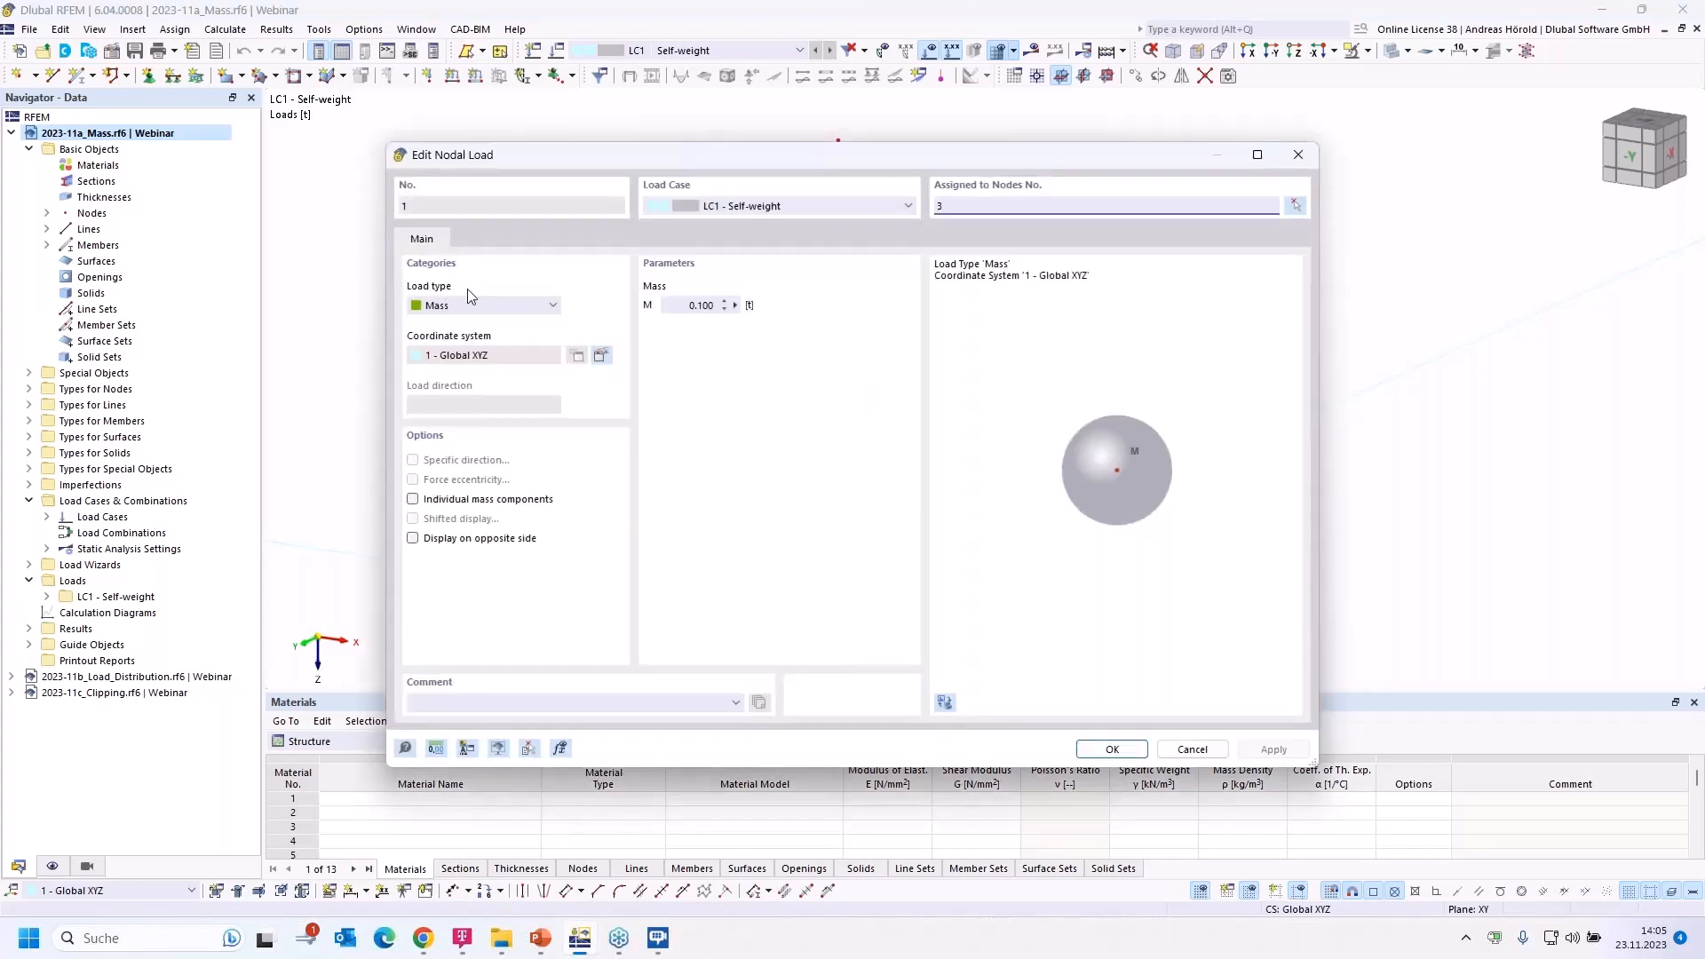
left_click(554, 306)
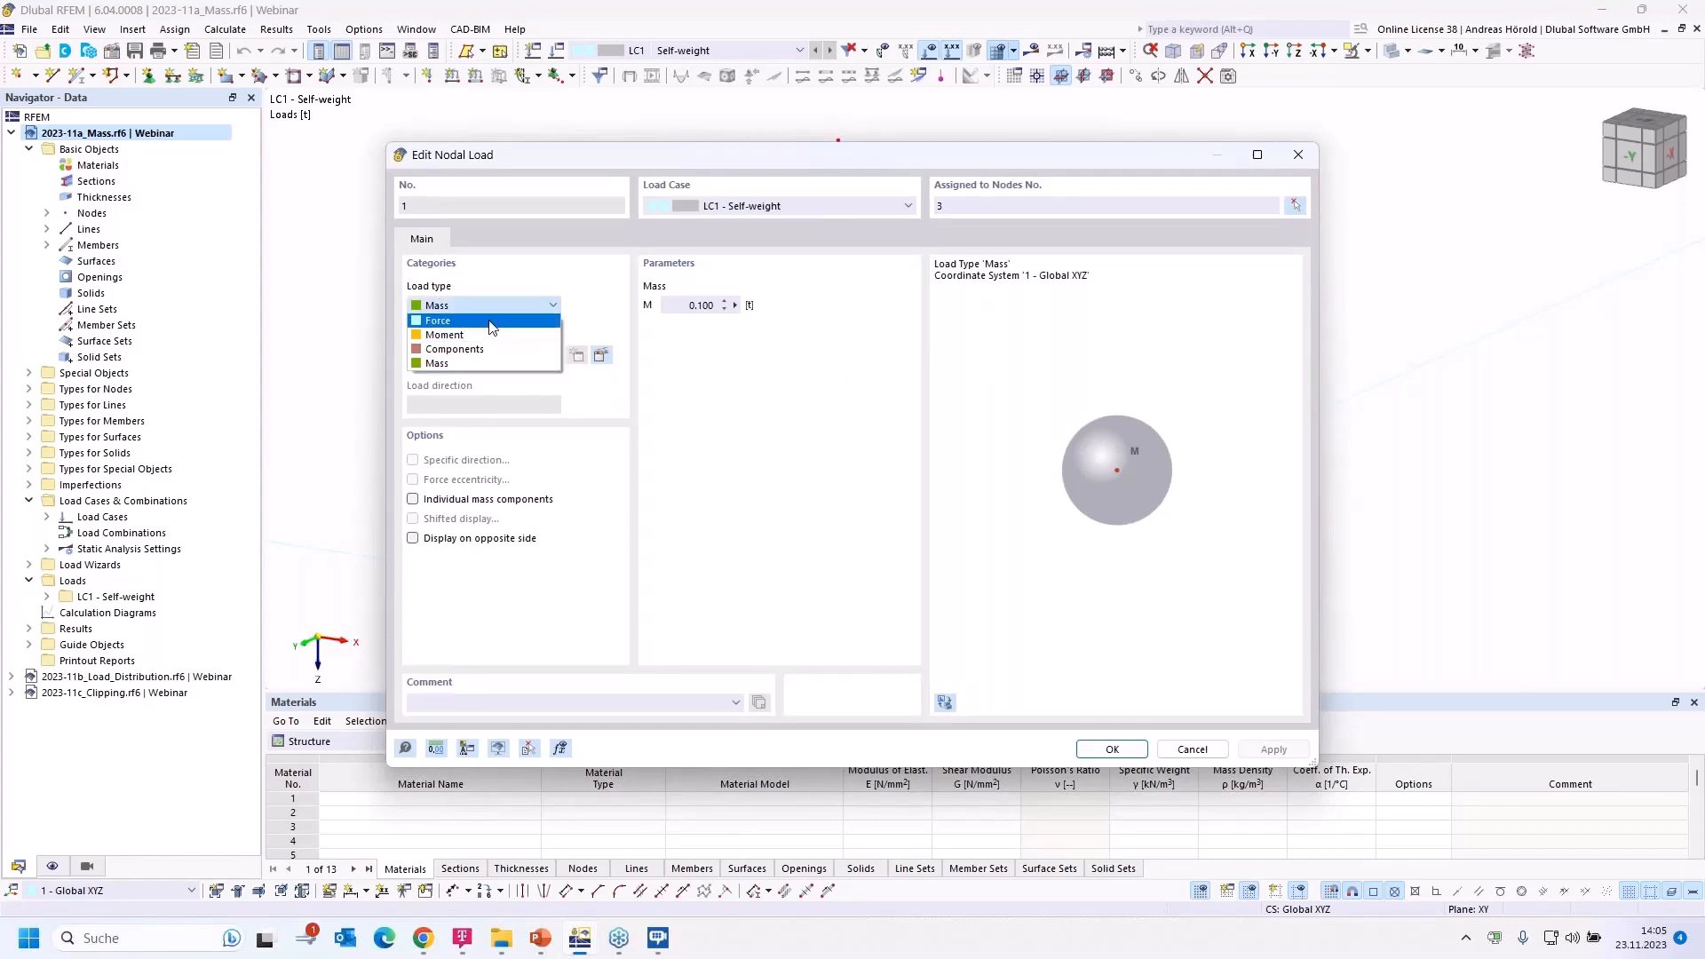
left_click(498, 283)
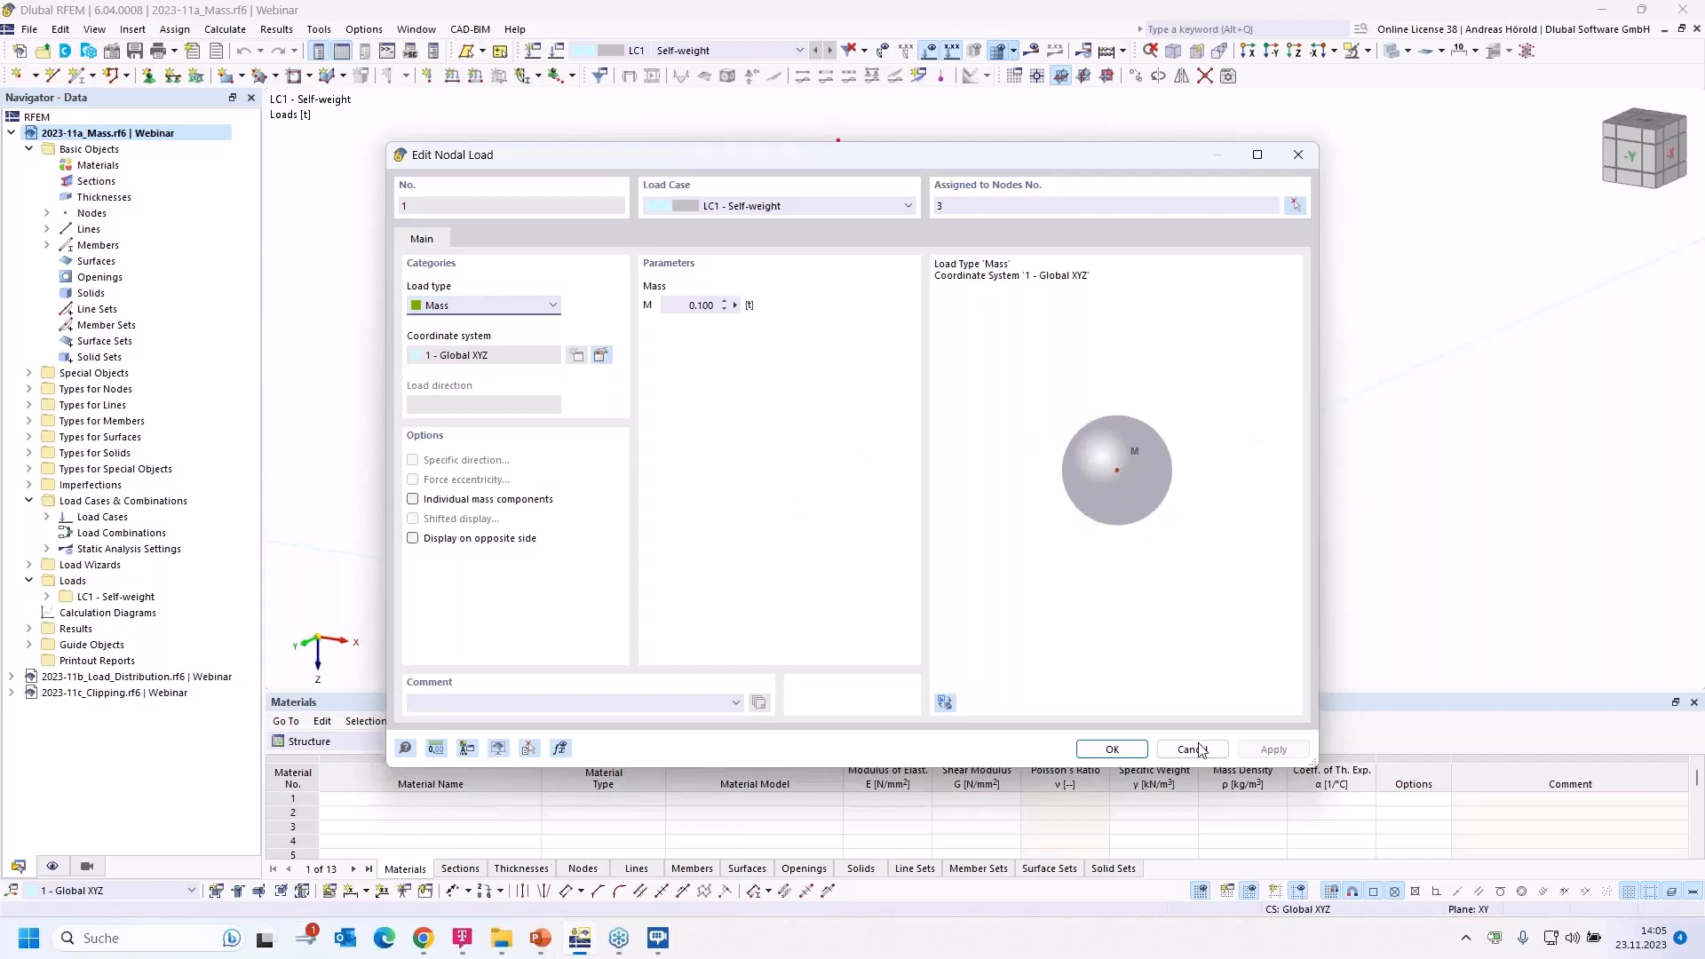
left_click(1111, 749)
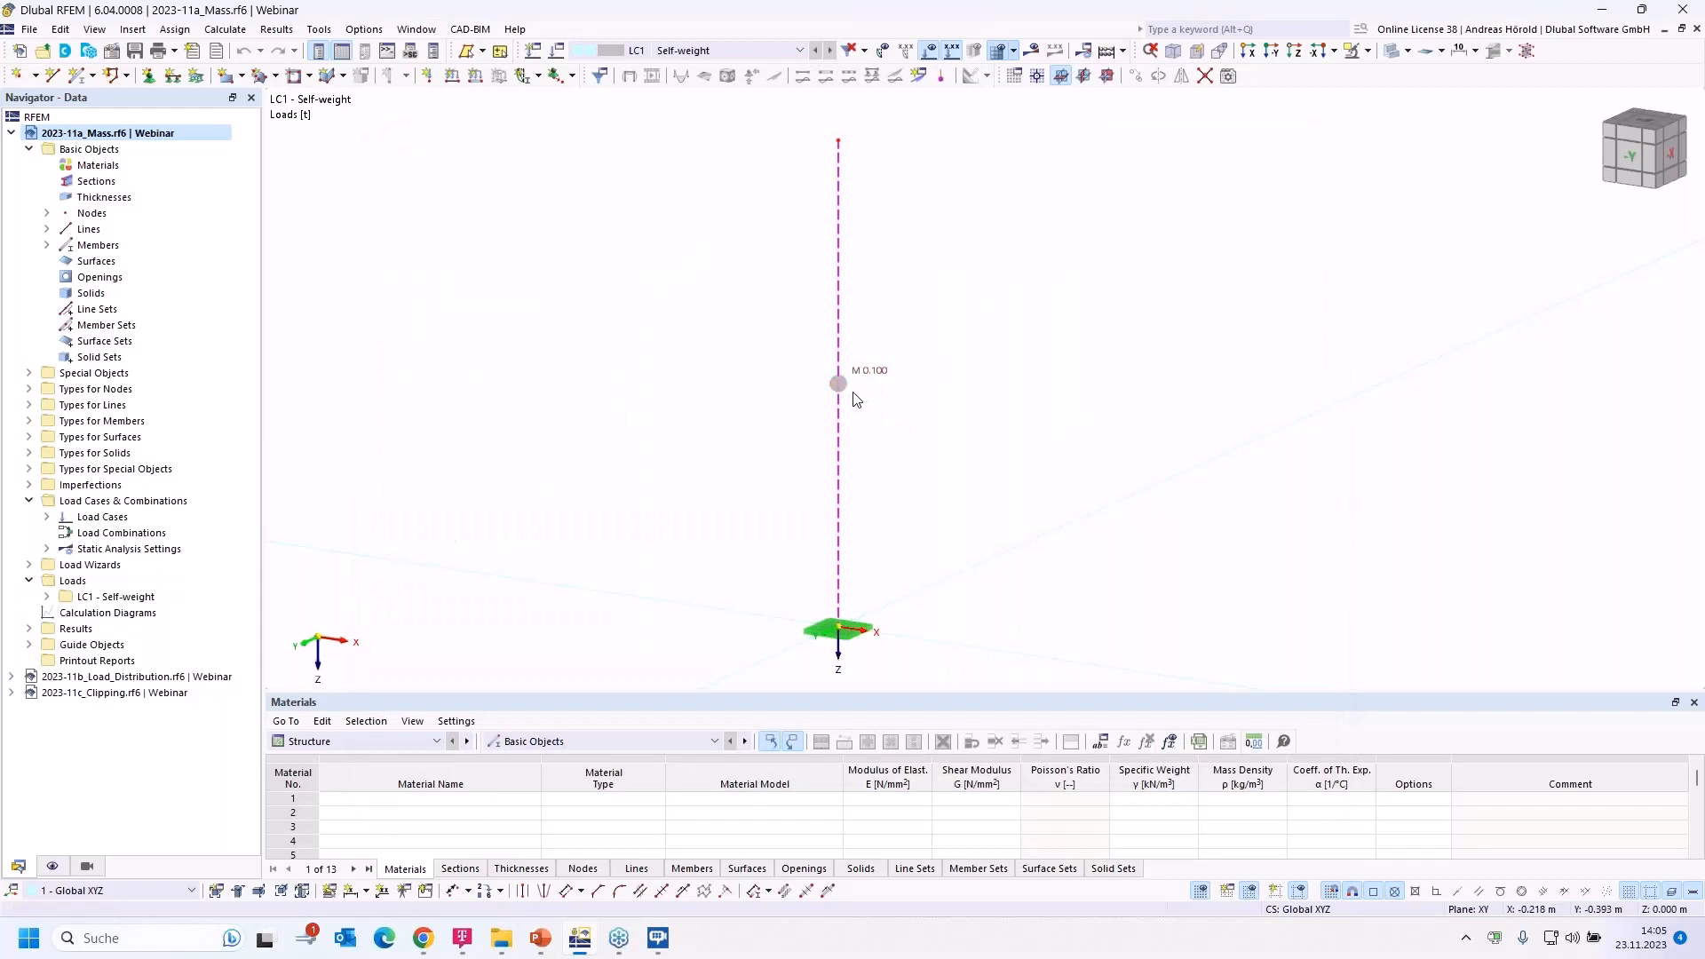
Display the LC1 results and review the nodal support reactions and the static analysis summary of loads and support forces
left_click(1032, 51)
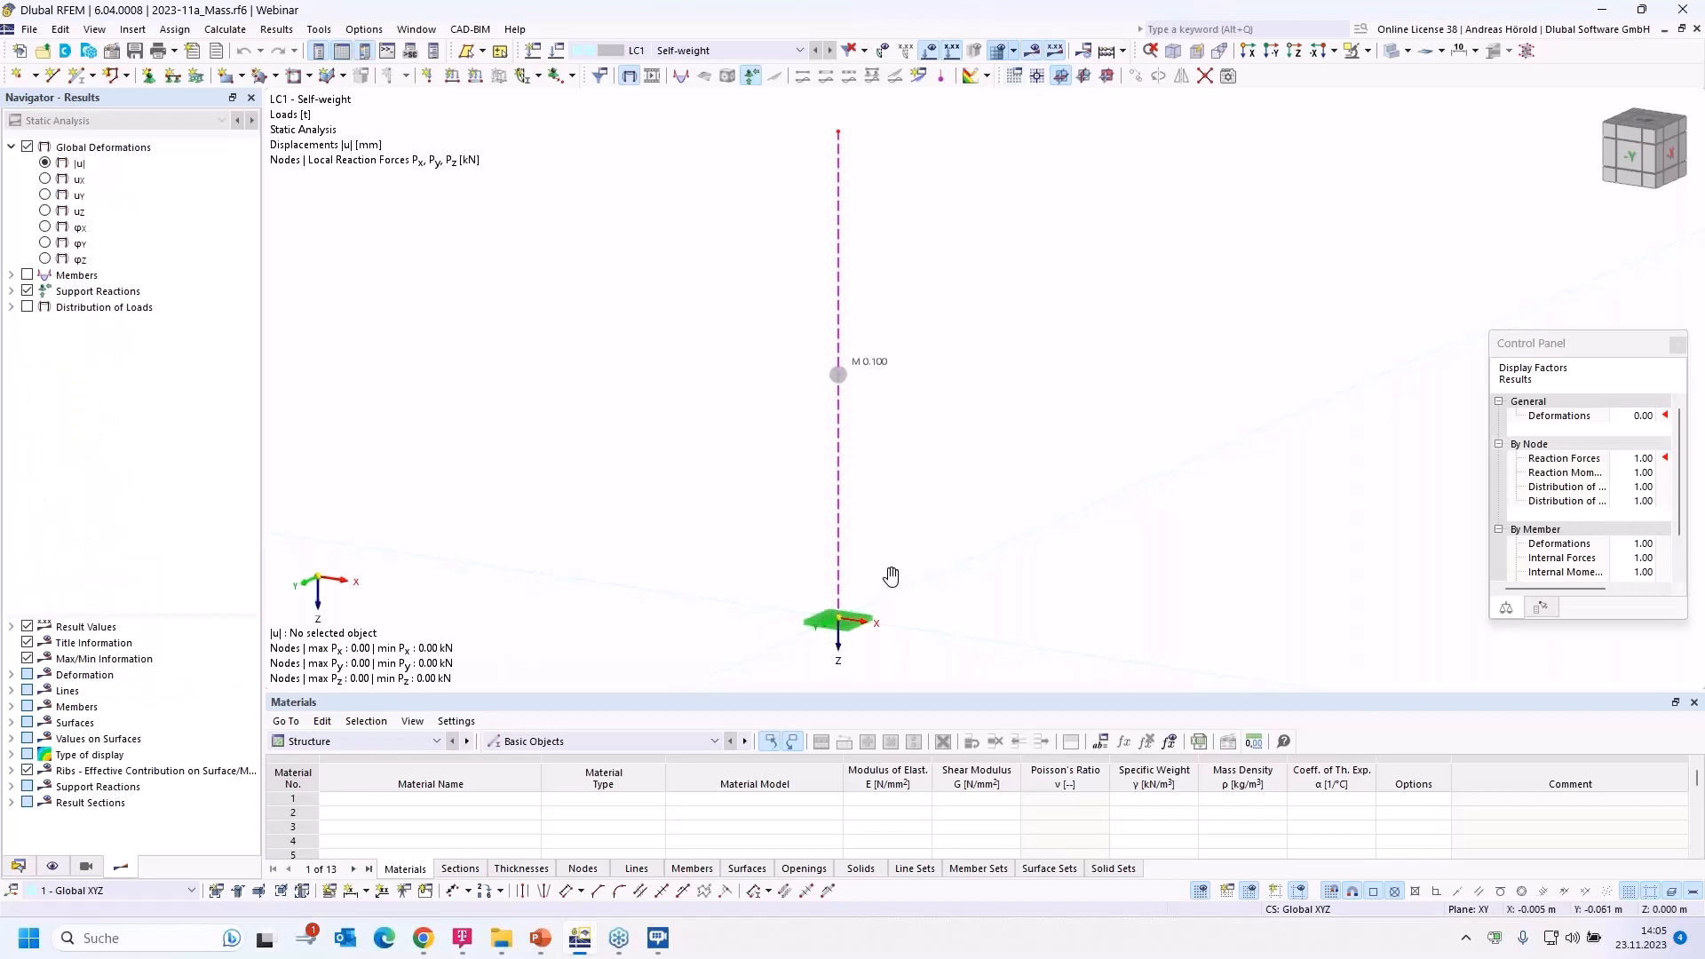
middle_click_drag(890, 581, 889, 503)
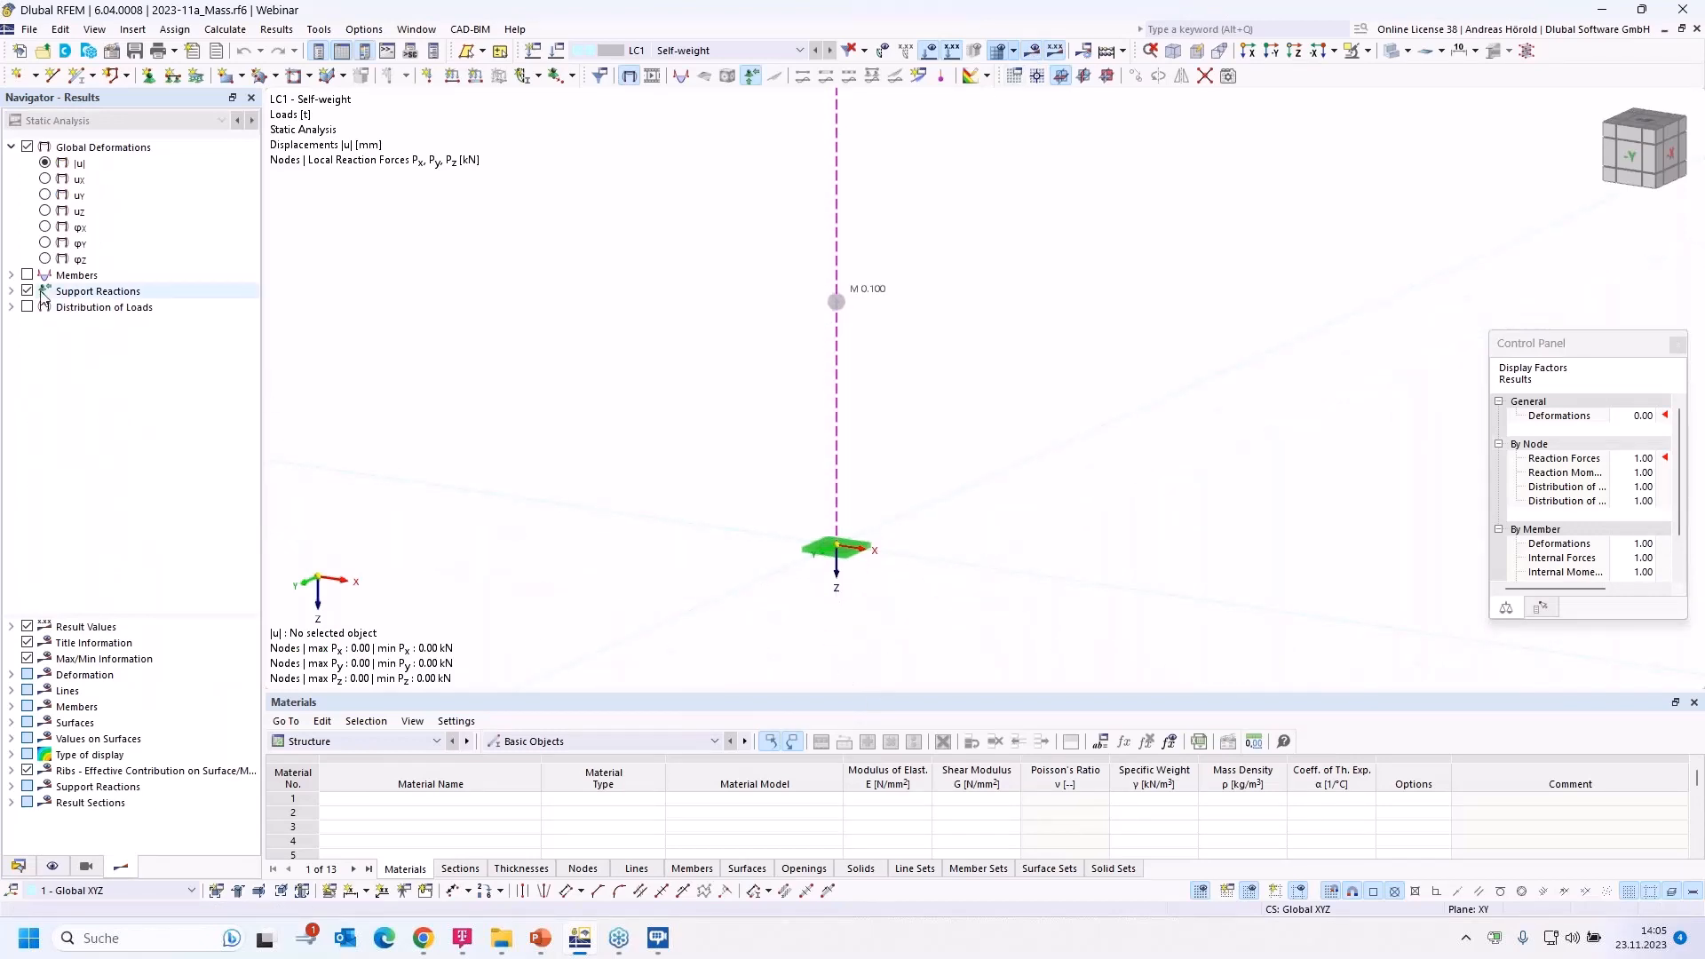
left_click(11, 291)
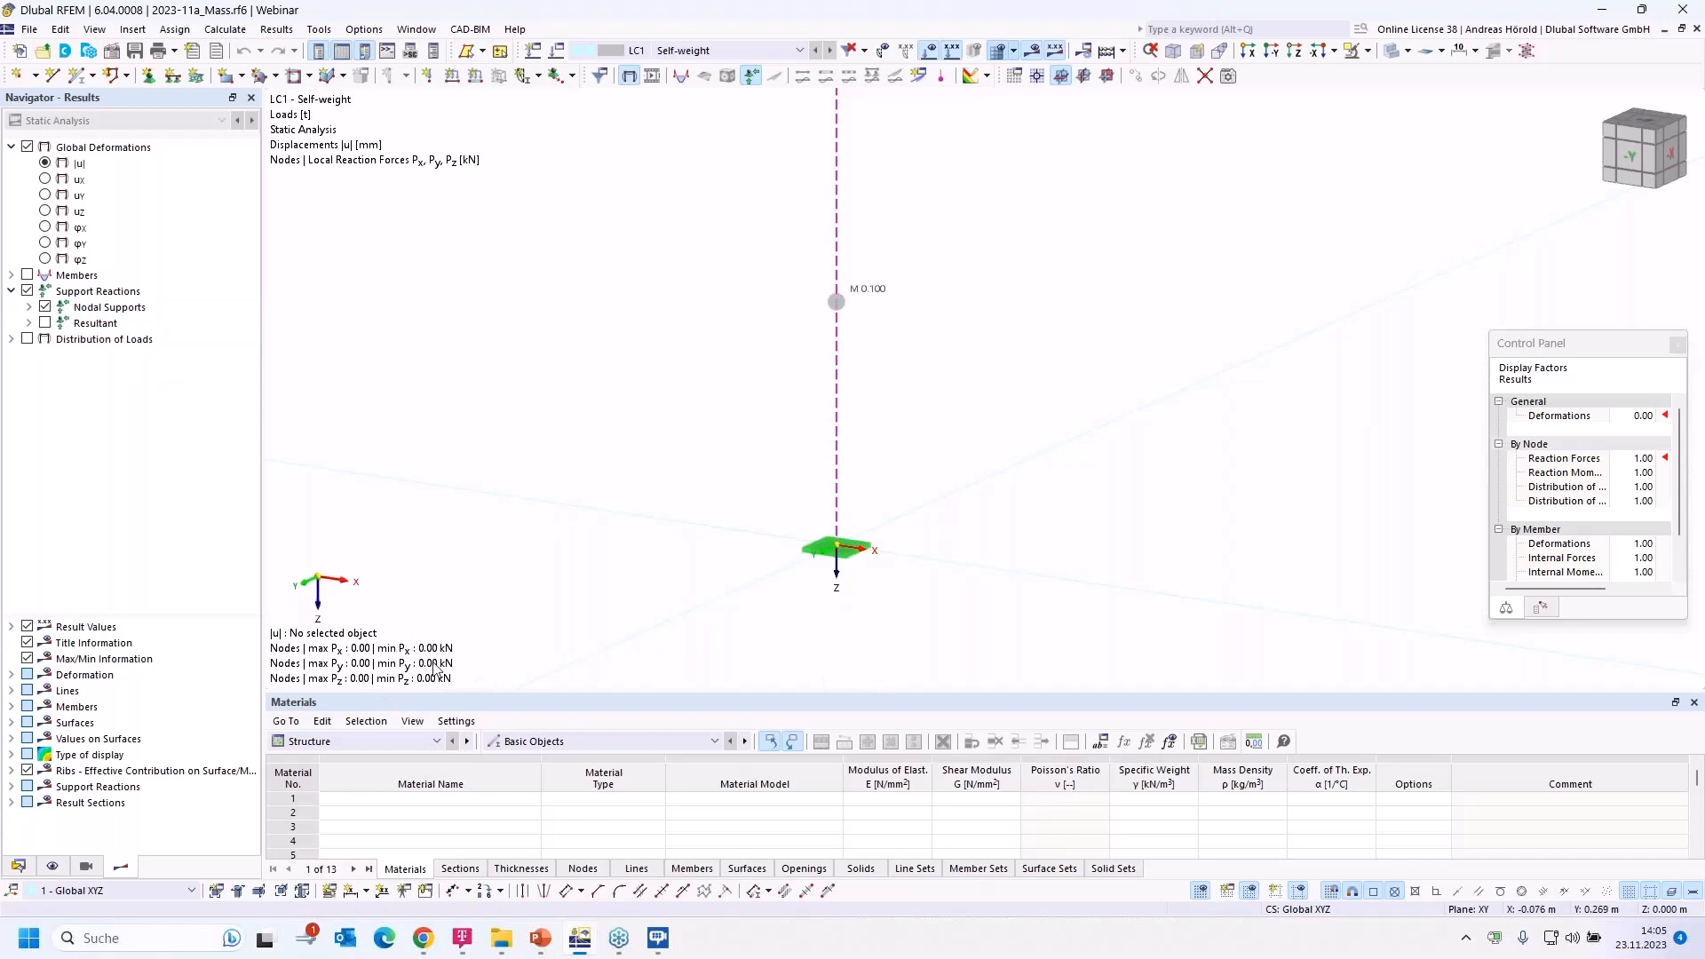
left_click(349, 743)
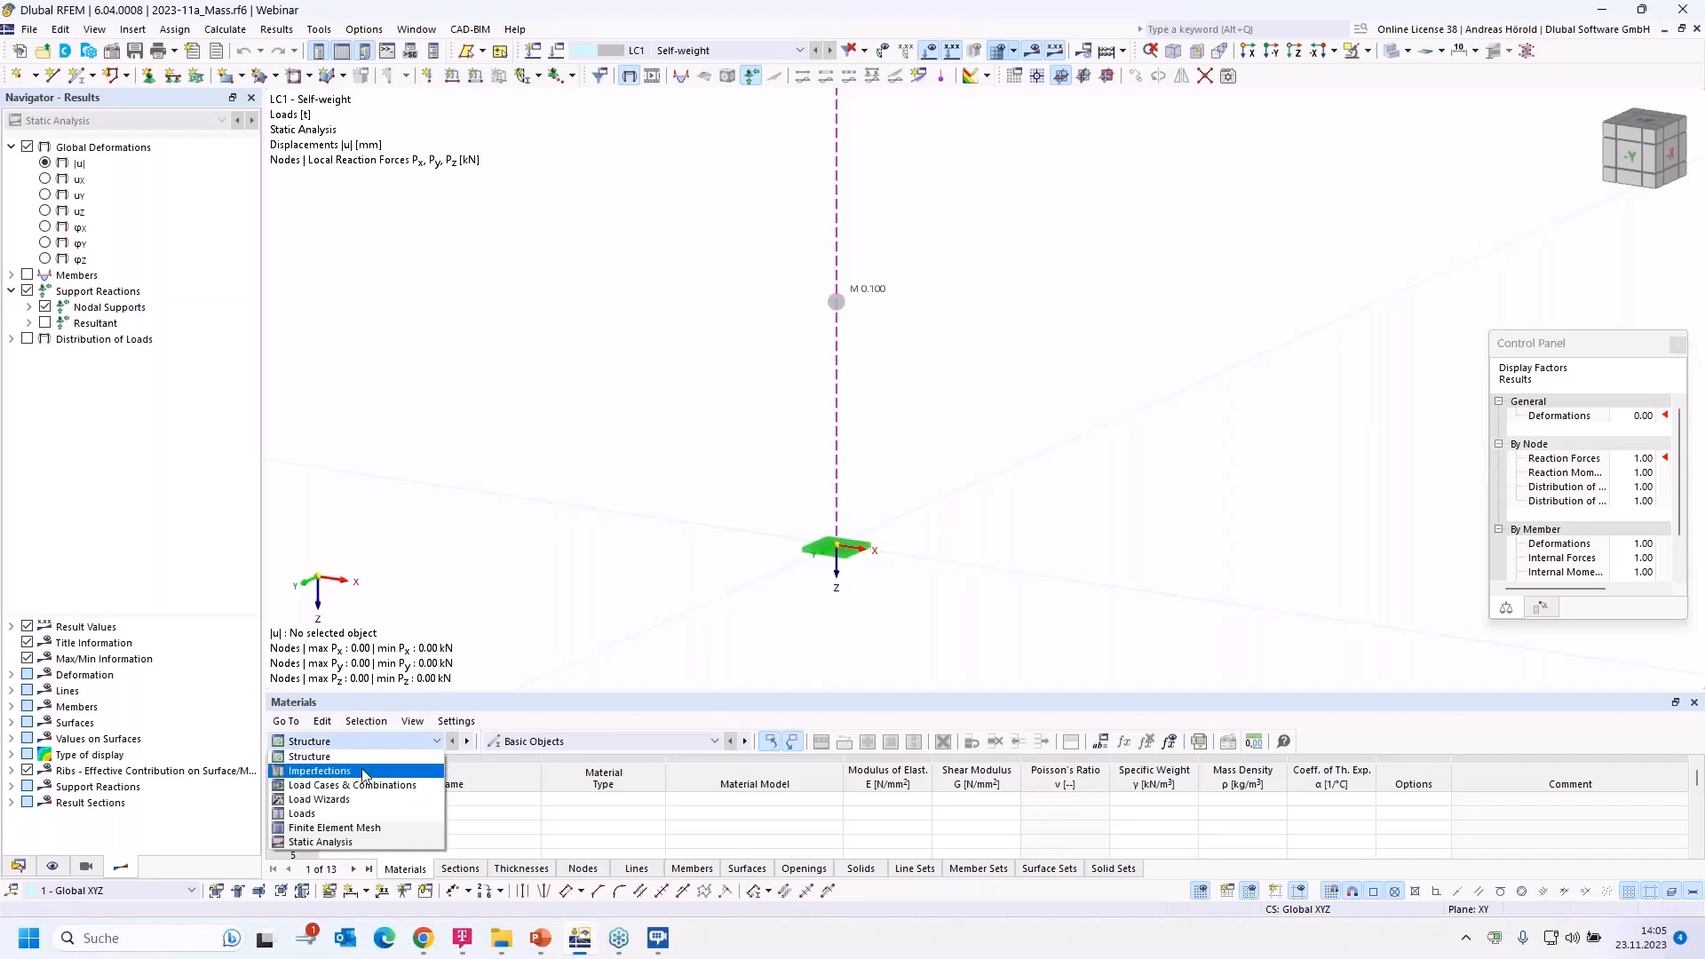
left_click(361, 845)
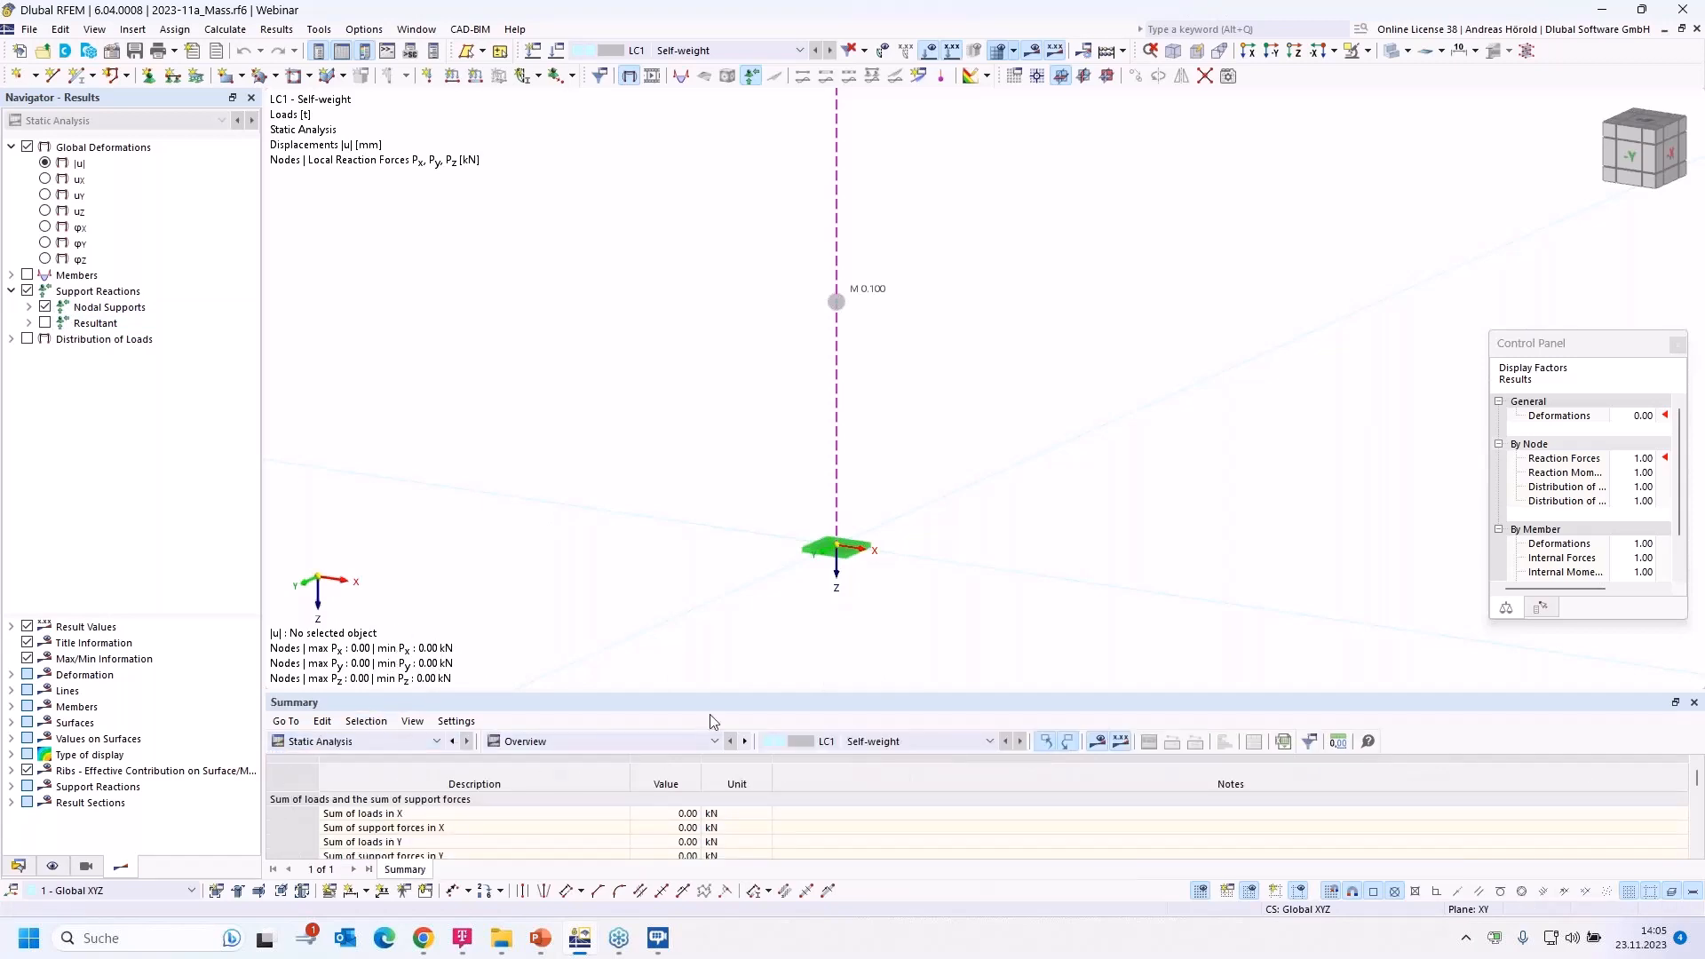
left_click_drag(716, 694, 716, 598)
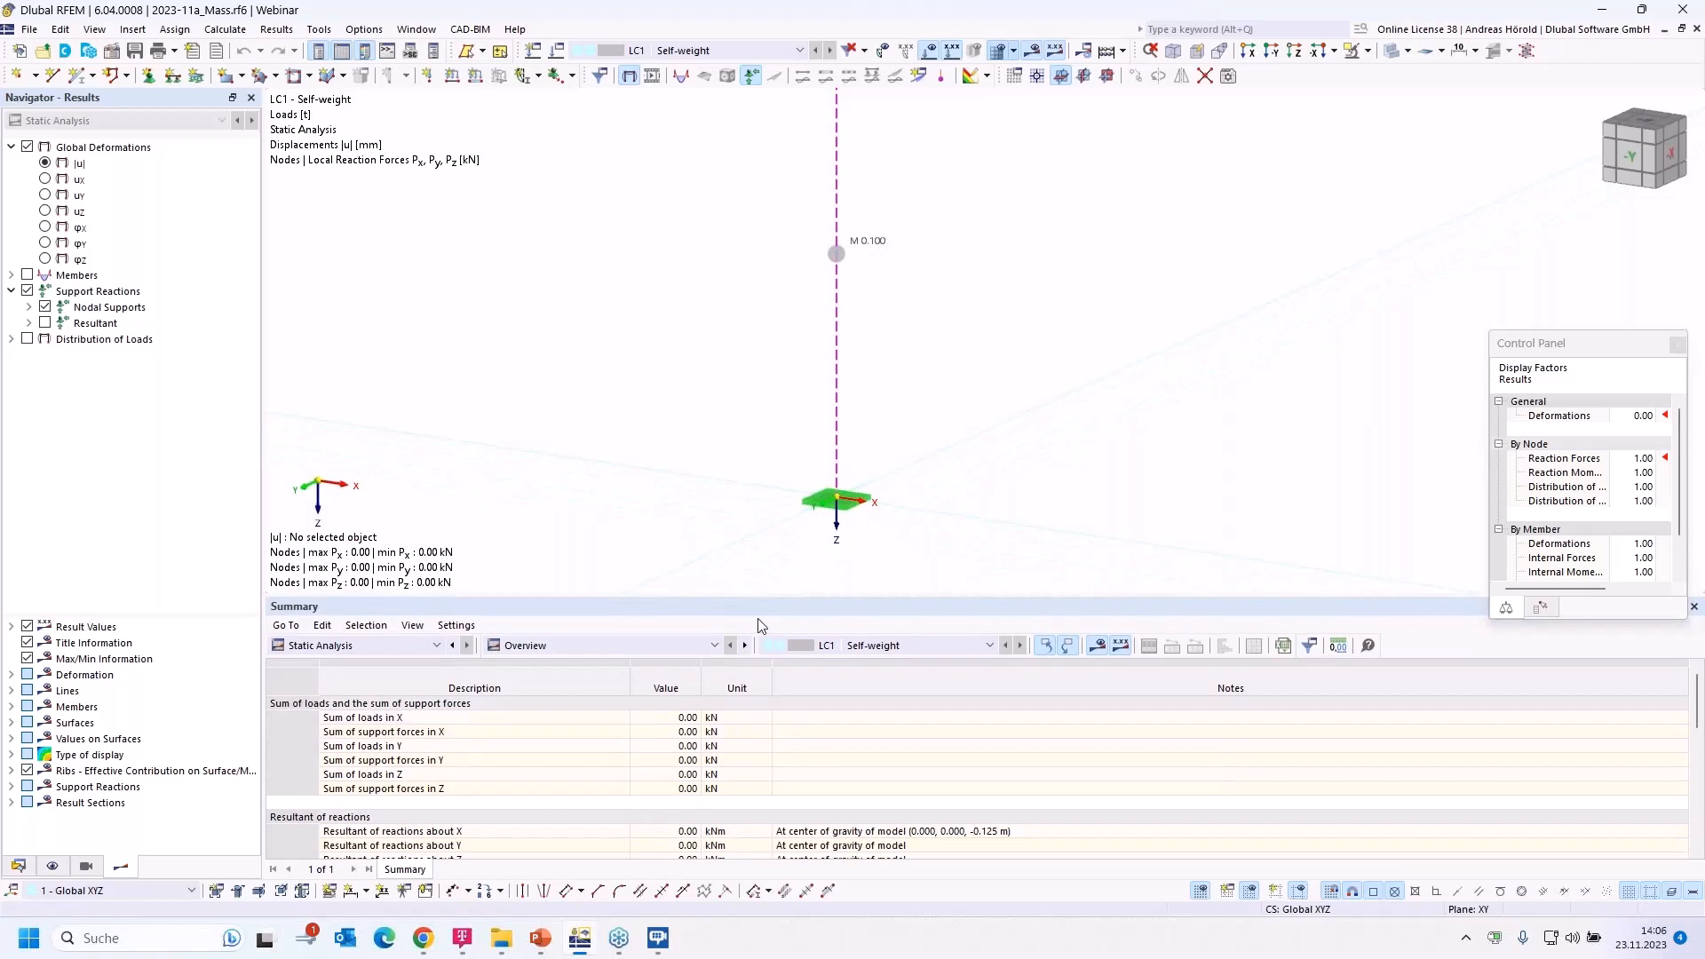
left_click_drag(765, 600, 715, 684)
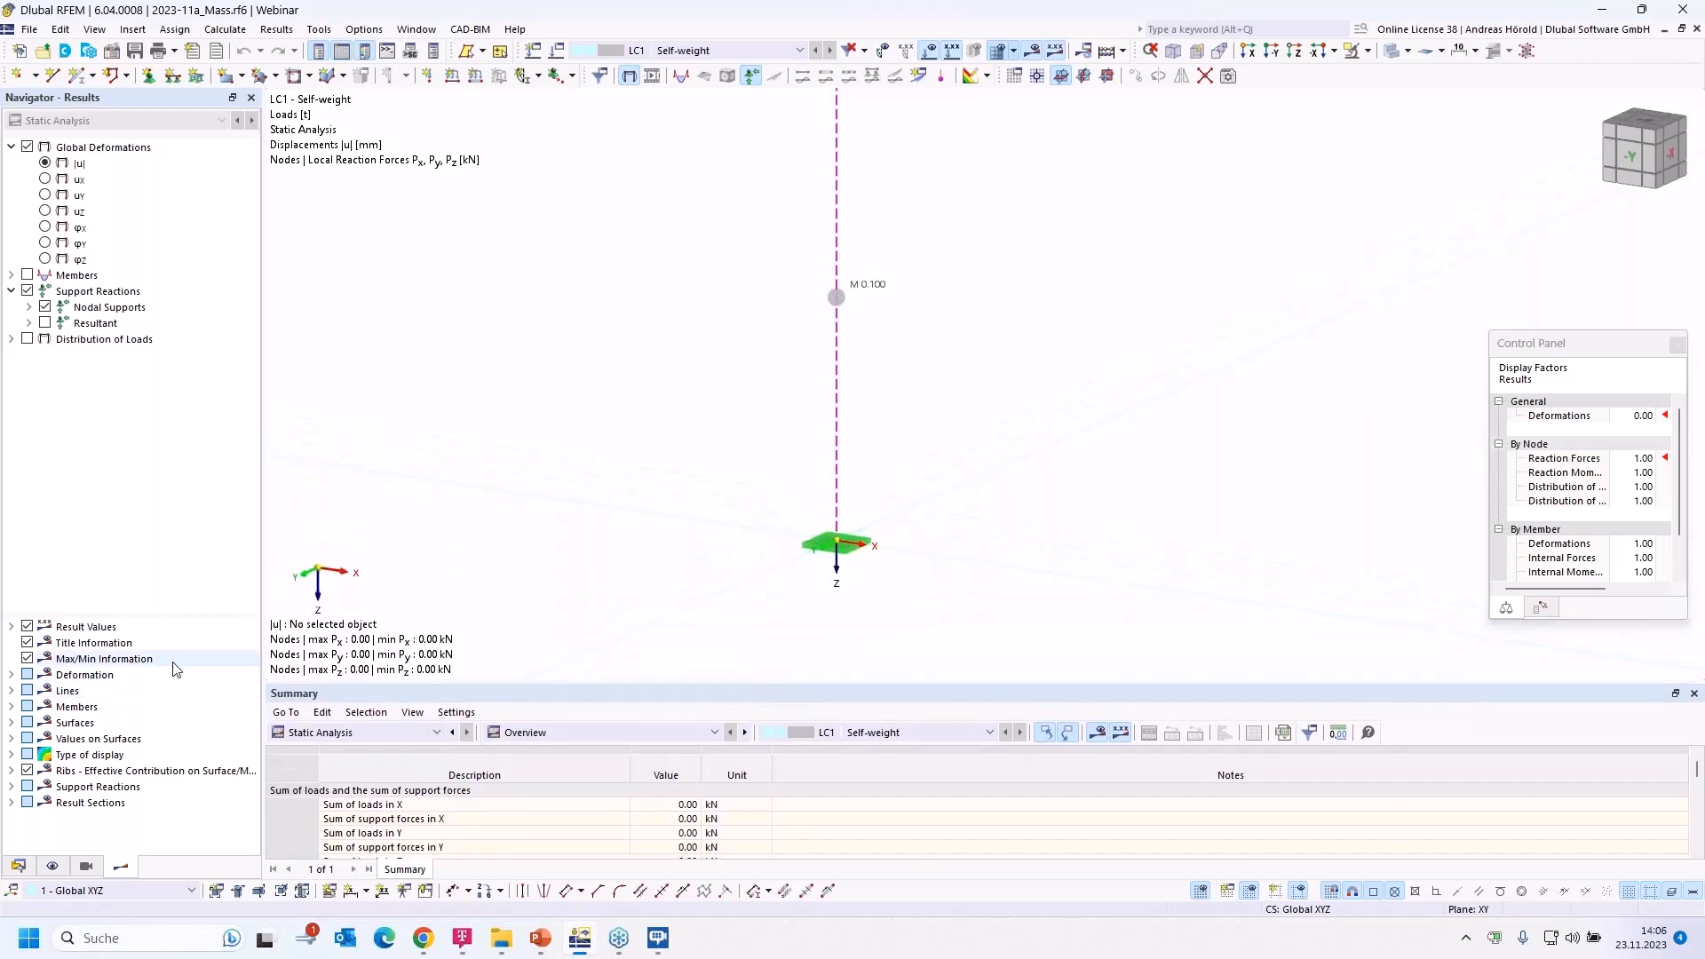
Activate the conversion of mass into load with a Z factor of 1.000 in LC1's SA1 - Geometrically linear analysis settings
left_click(18, 867)
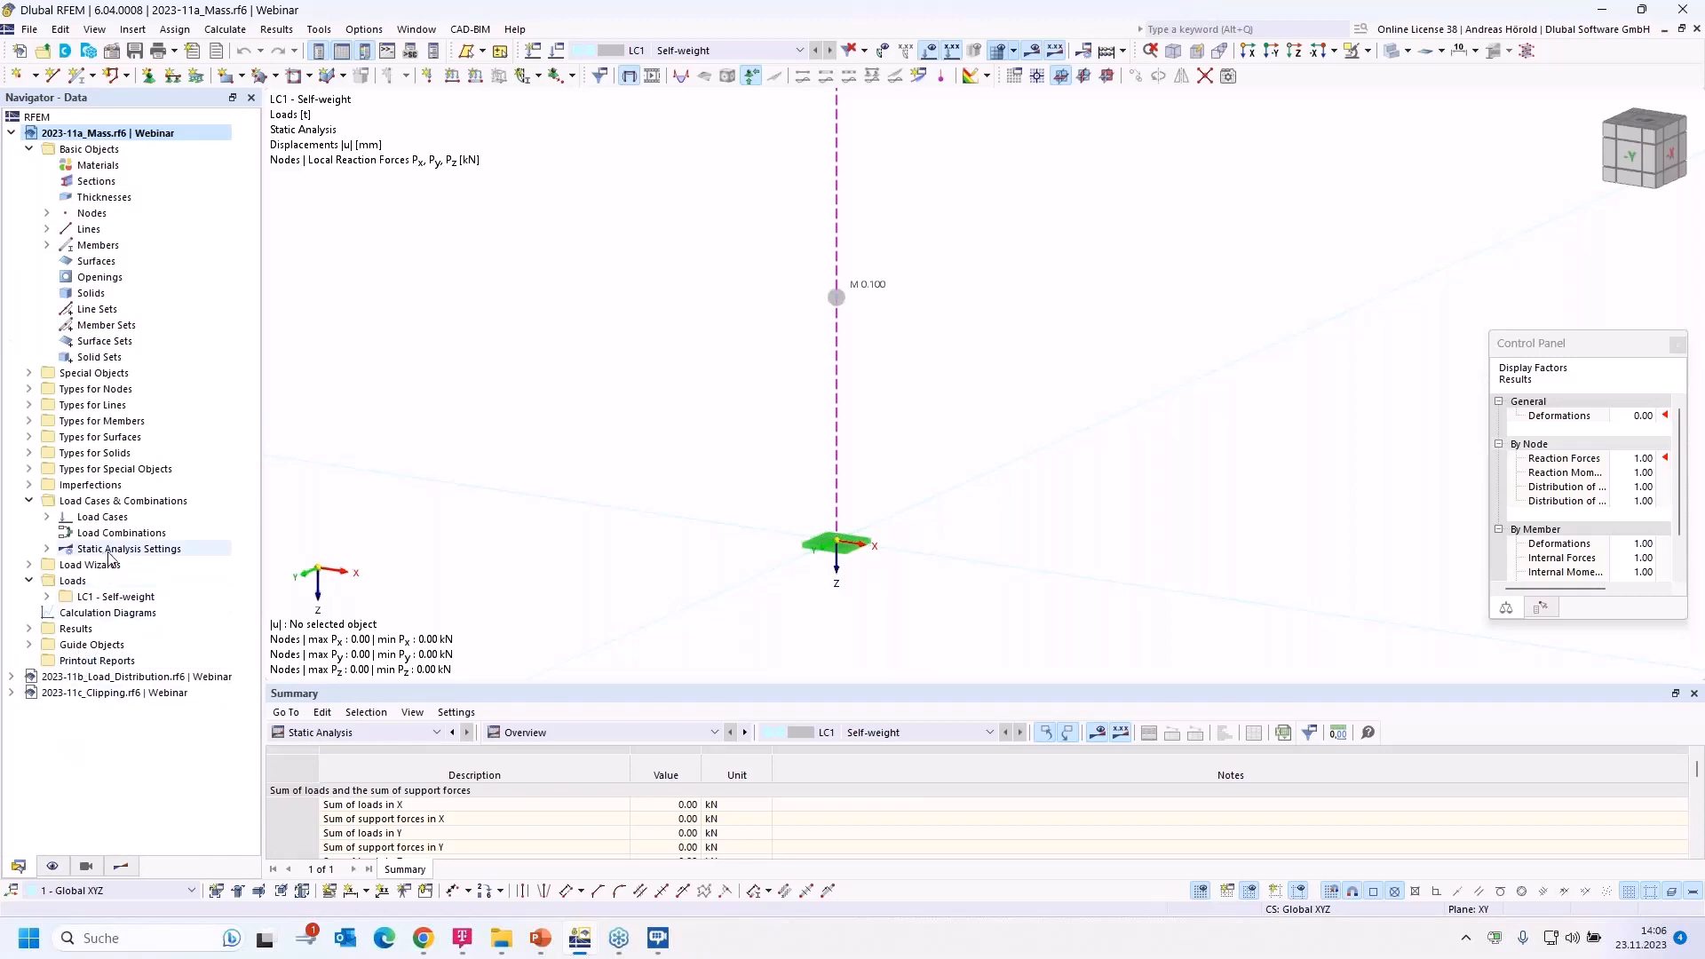
left_click(47, 549)
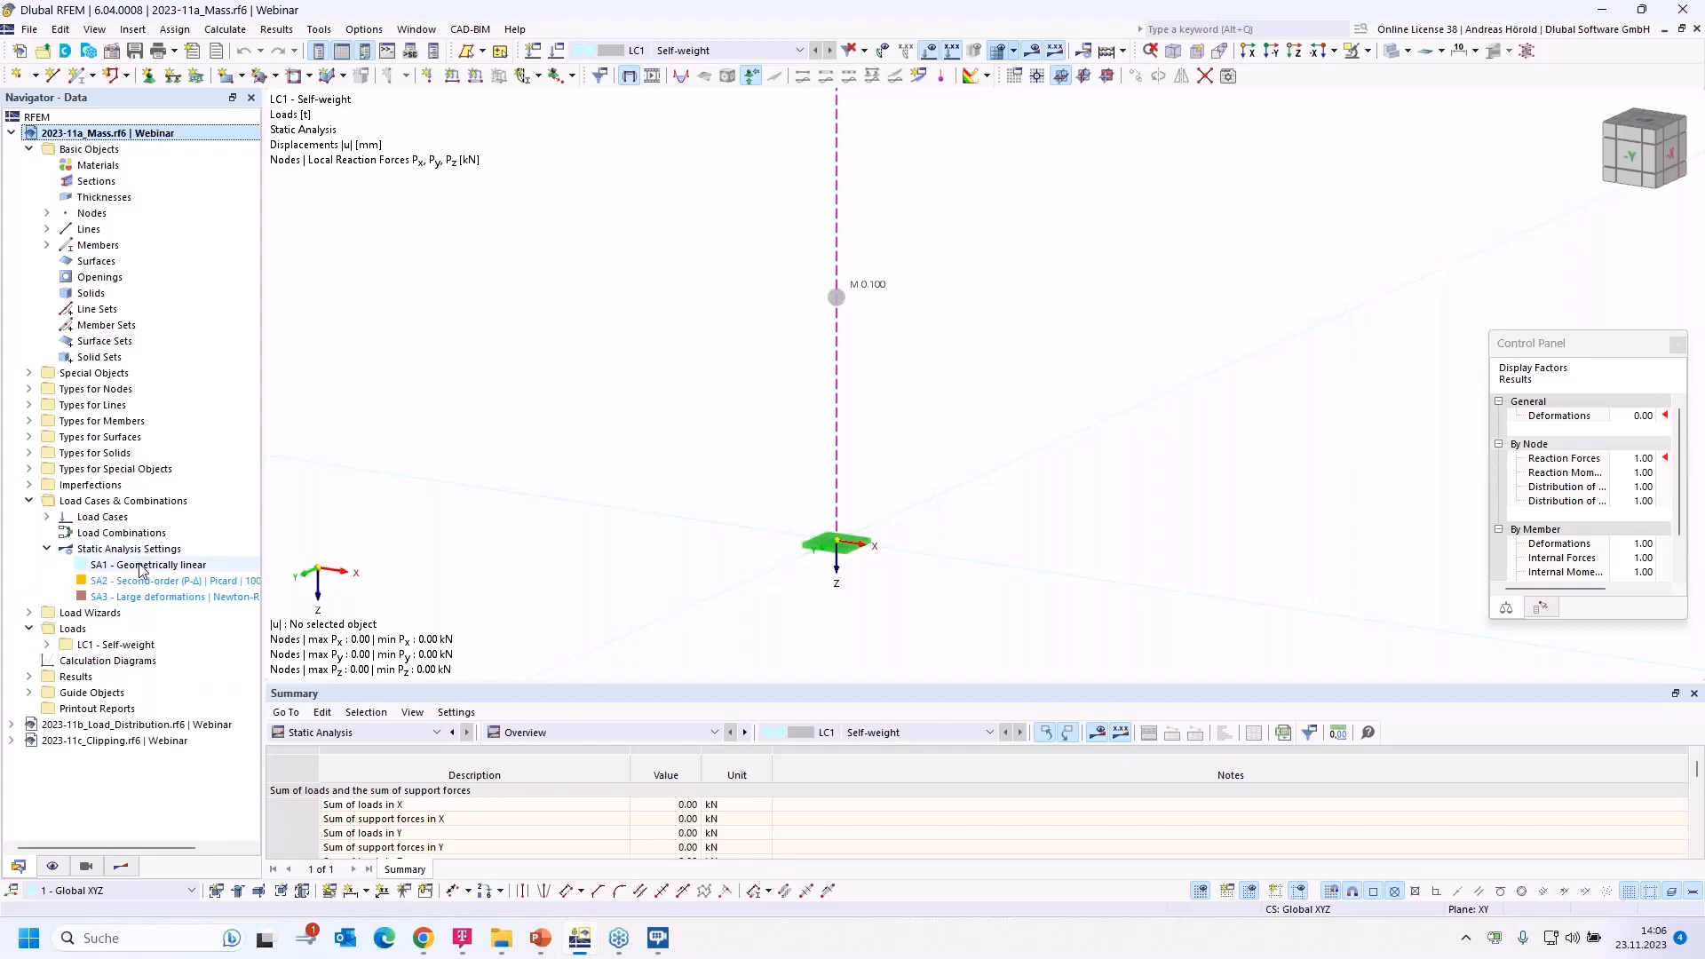
right_click(142, 567)
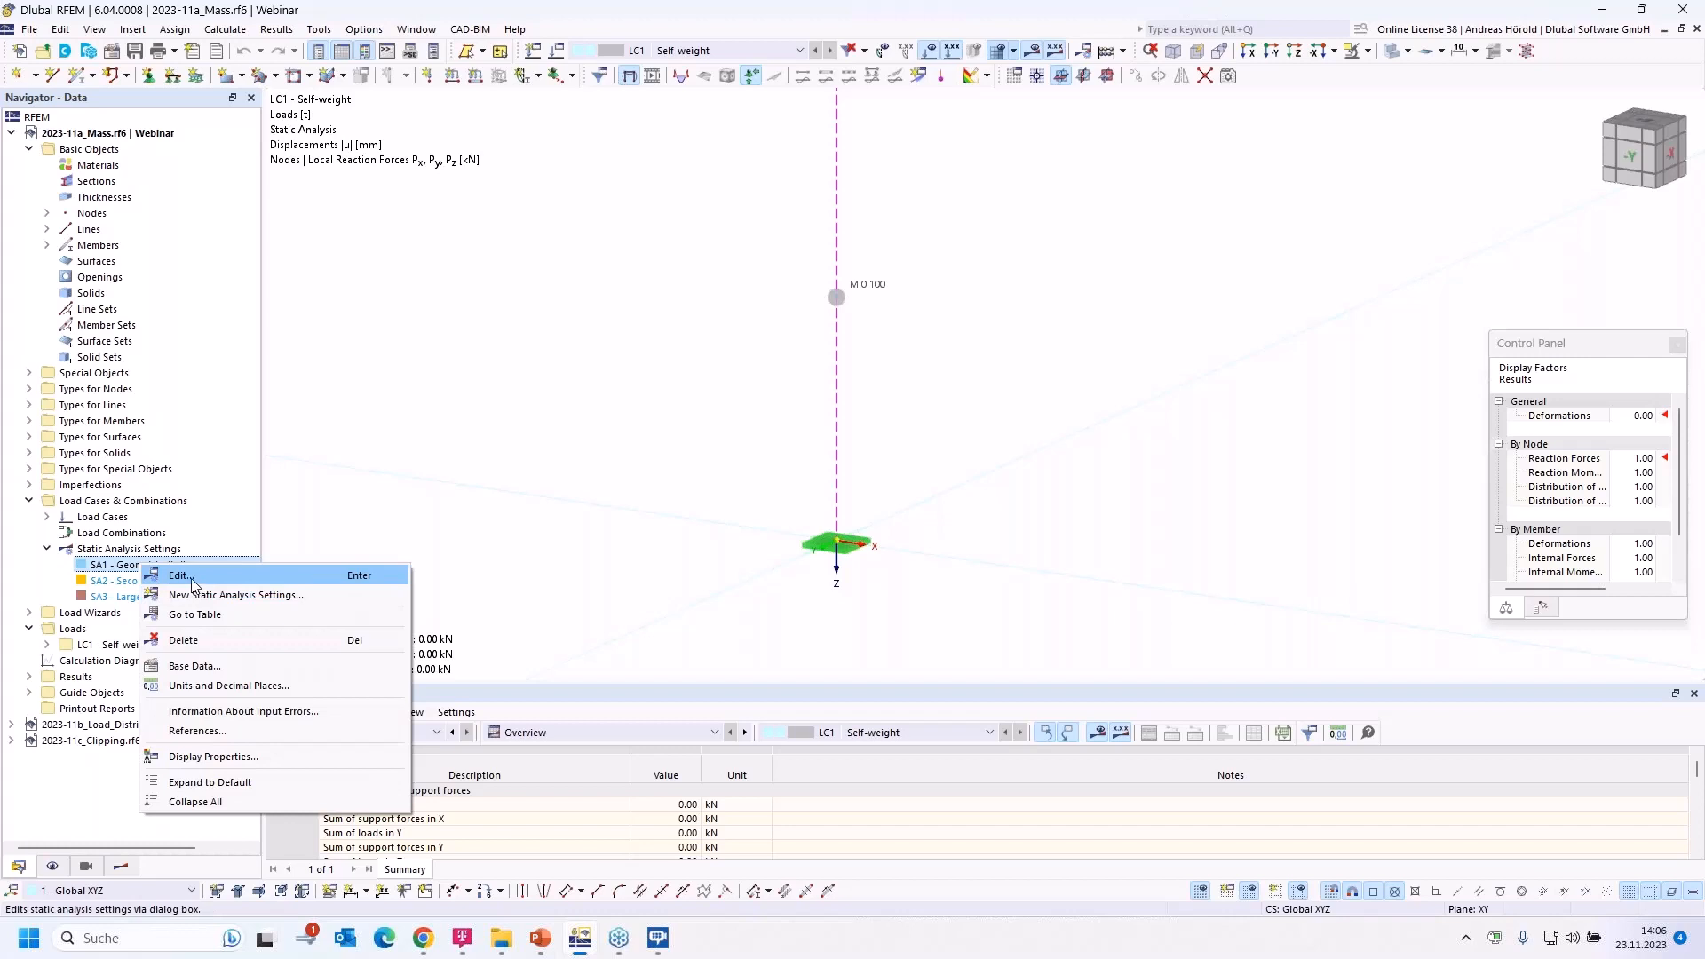
right_click(143, 503)
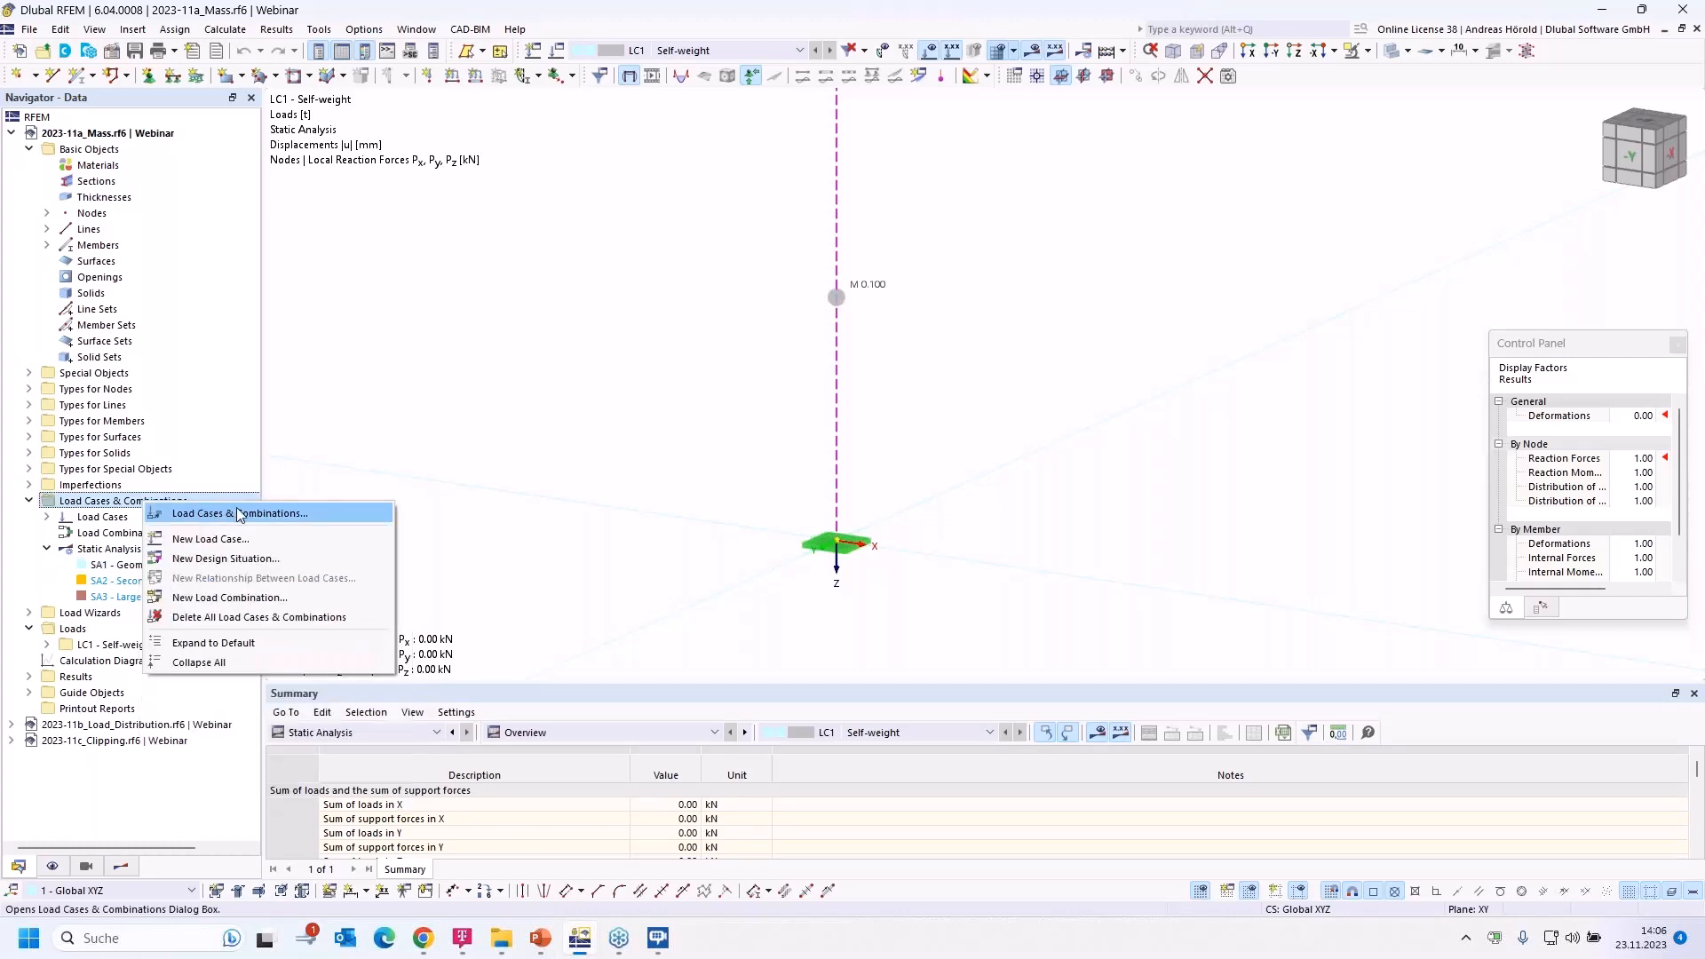
left_click(242, 513)
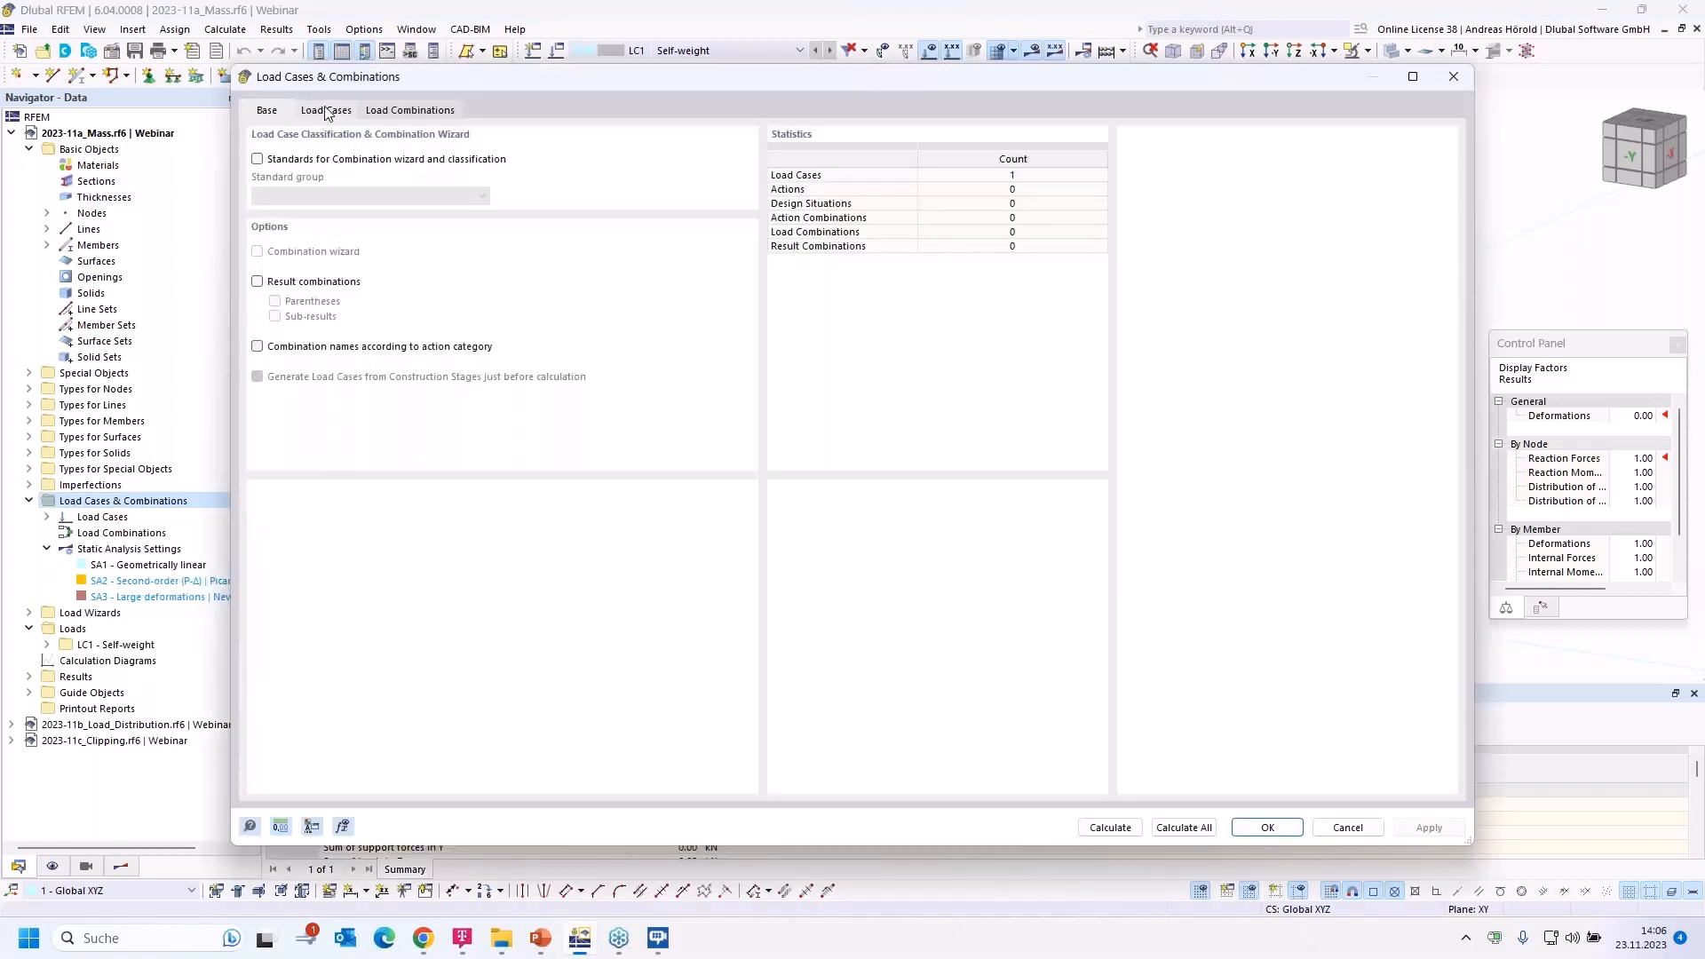
left_click(327, 112)
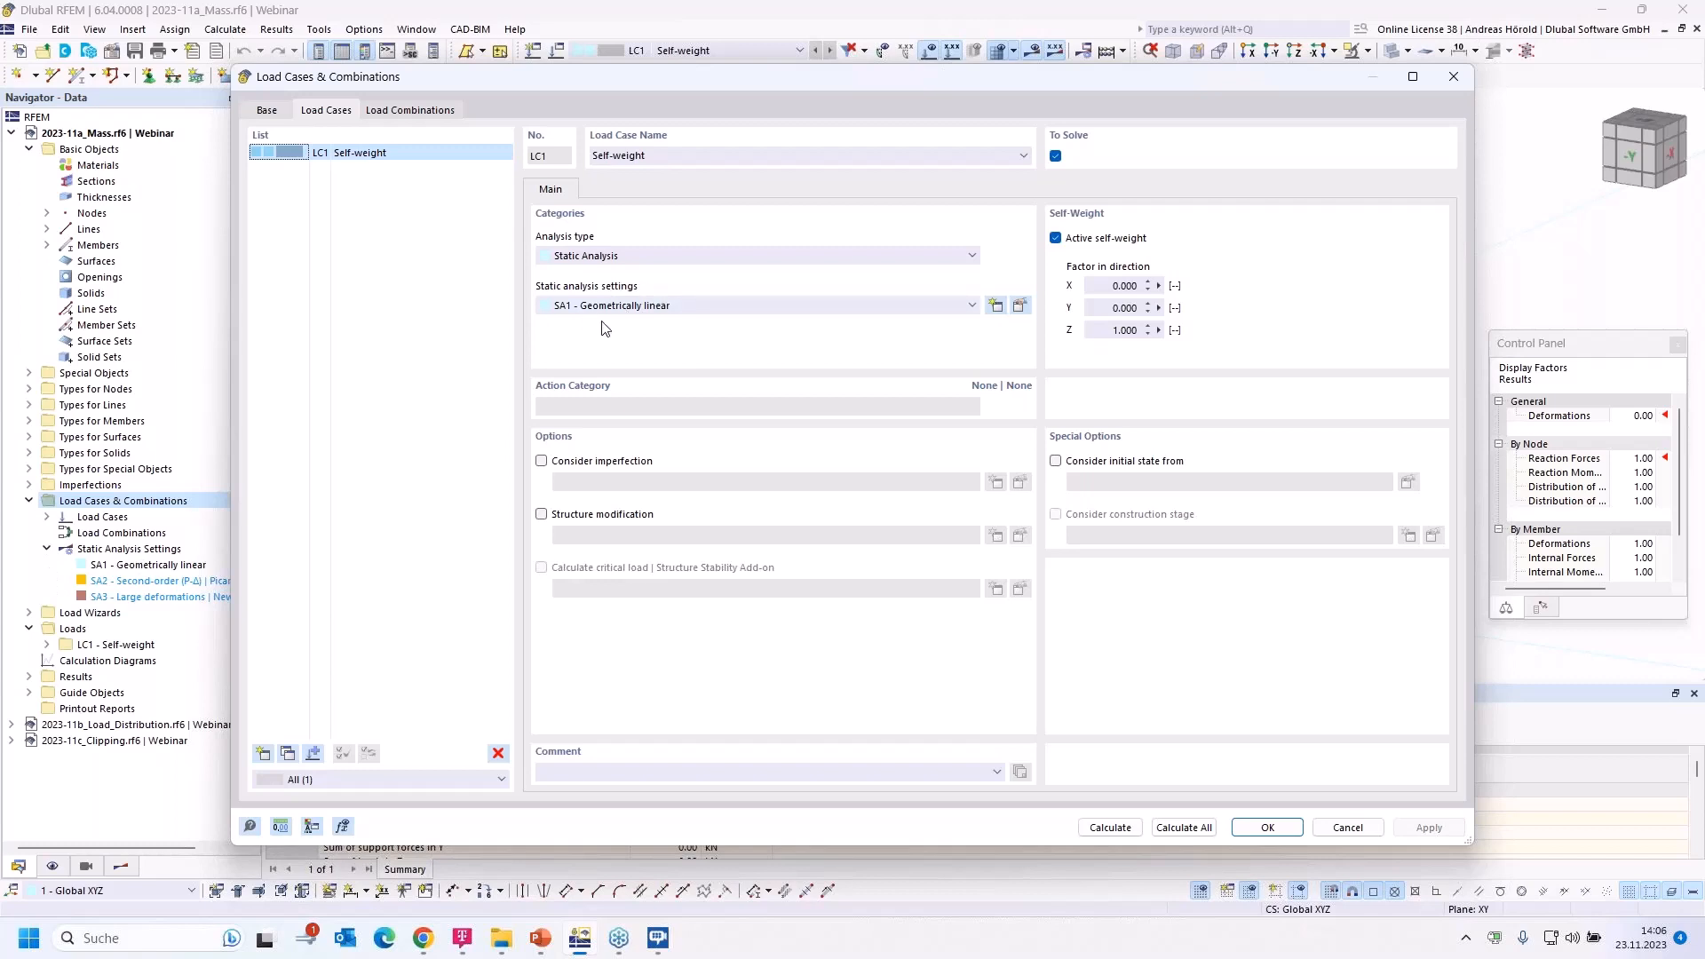
left_click(1020, 307)
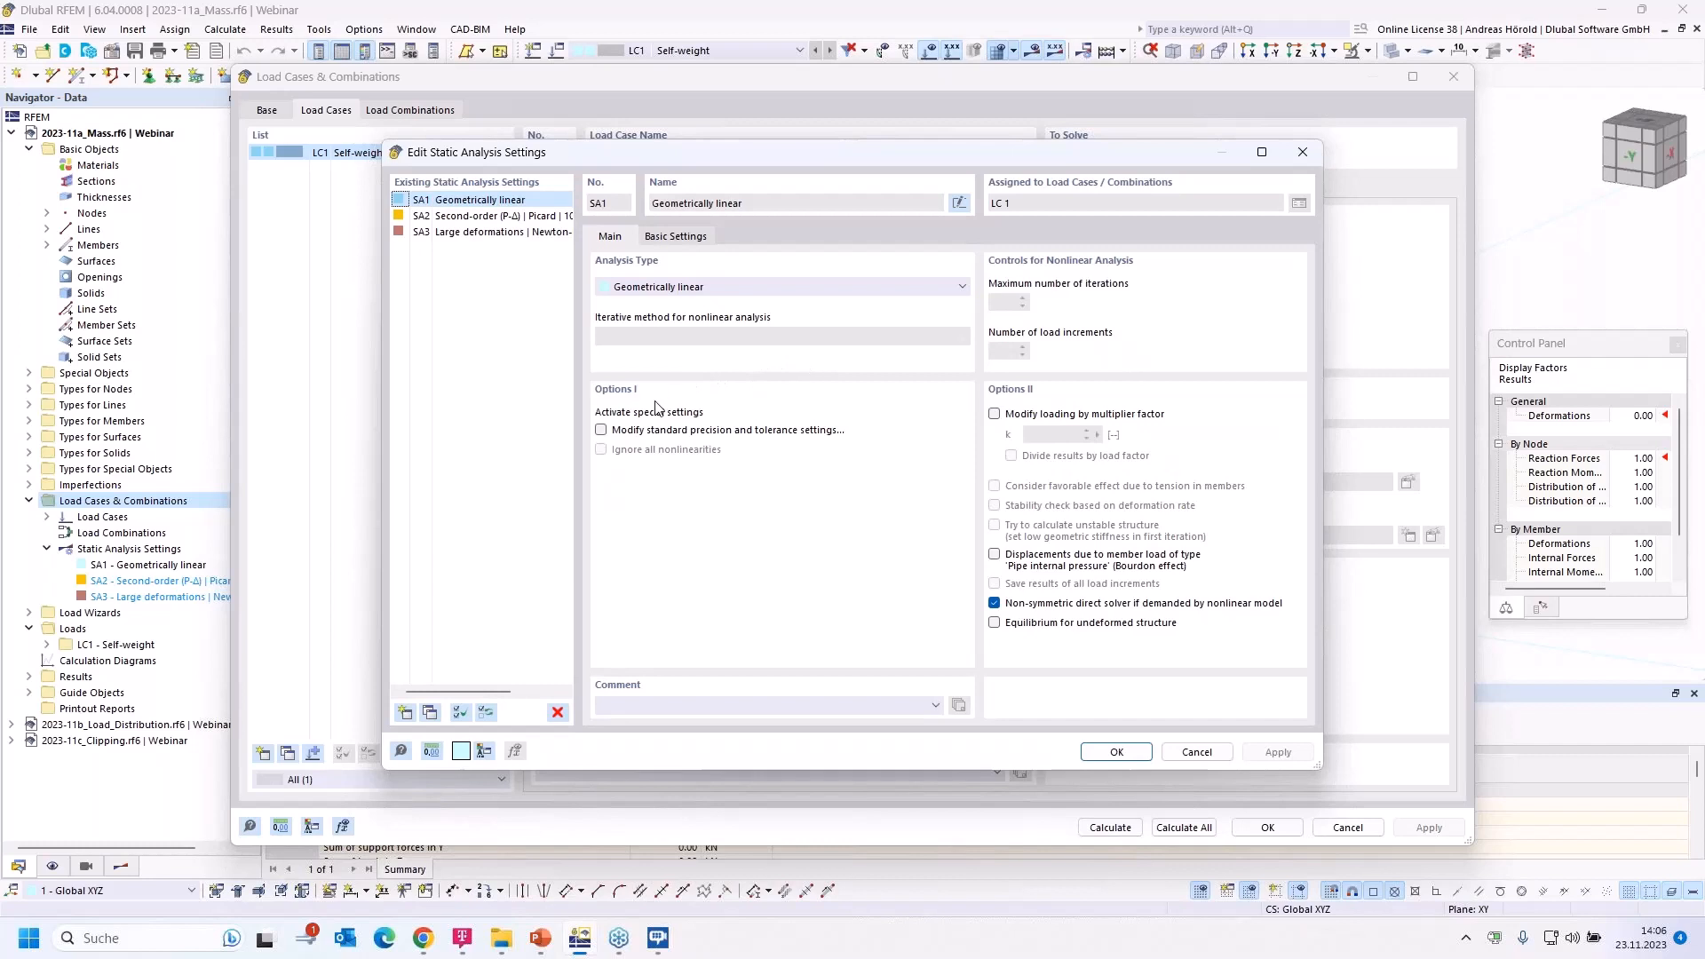
left_click(669, 241)
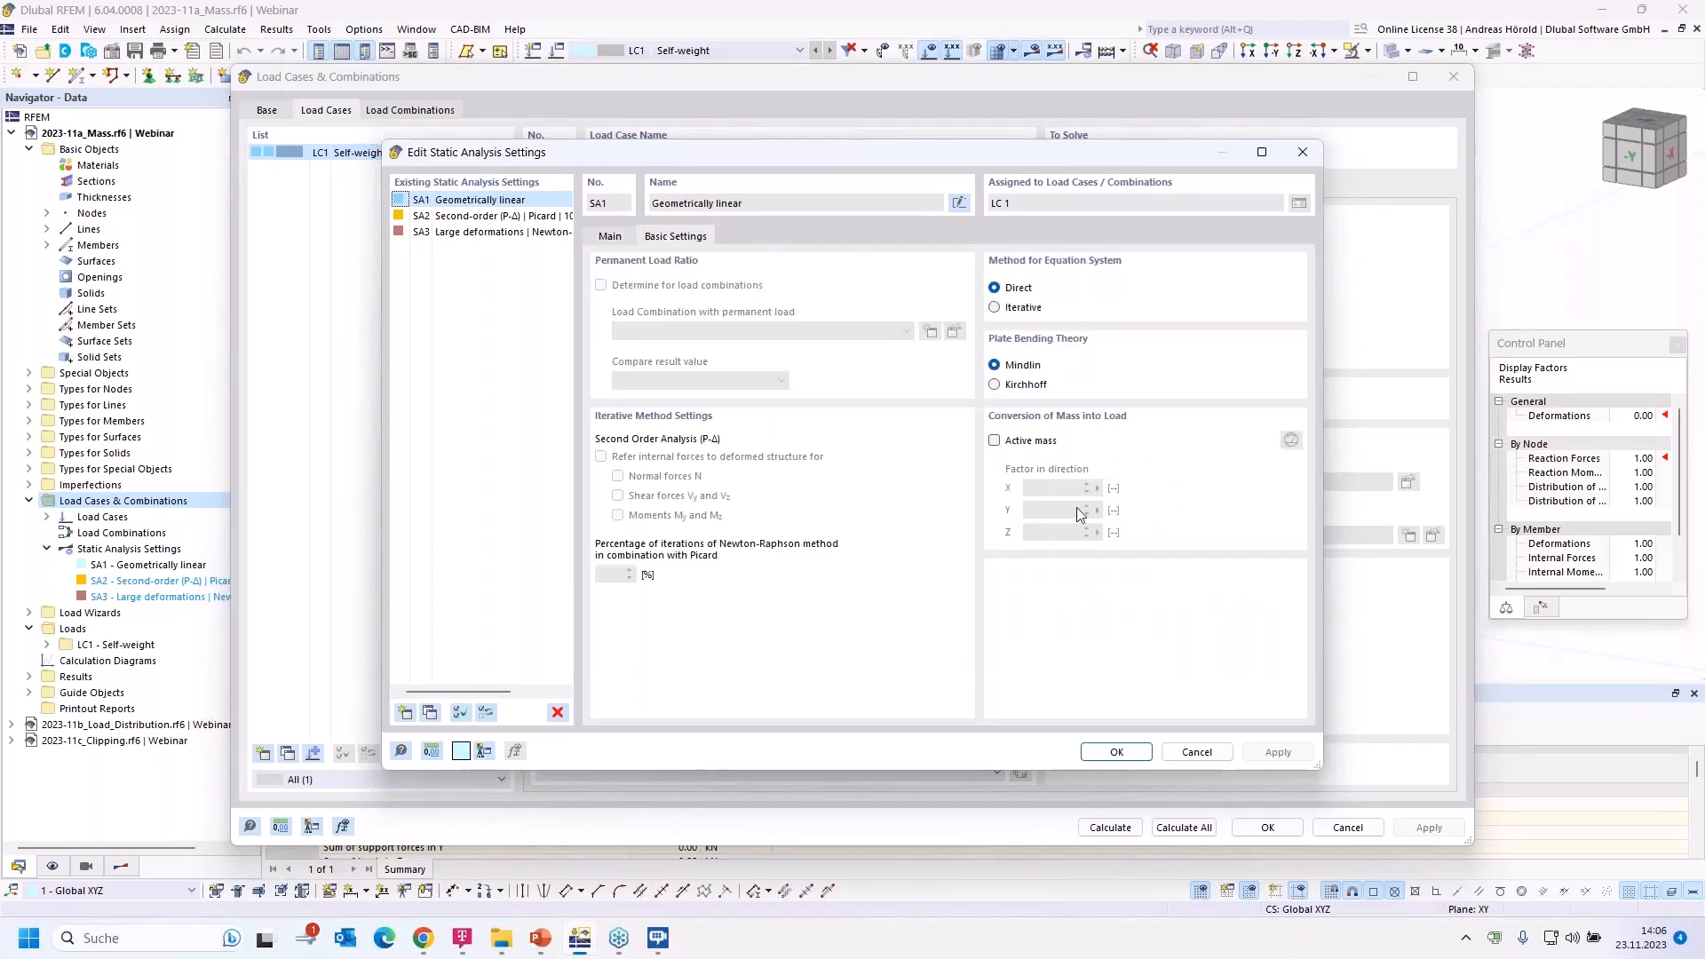
left_click(994, 440)
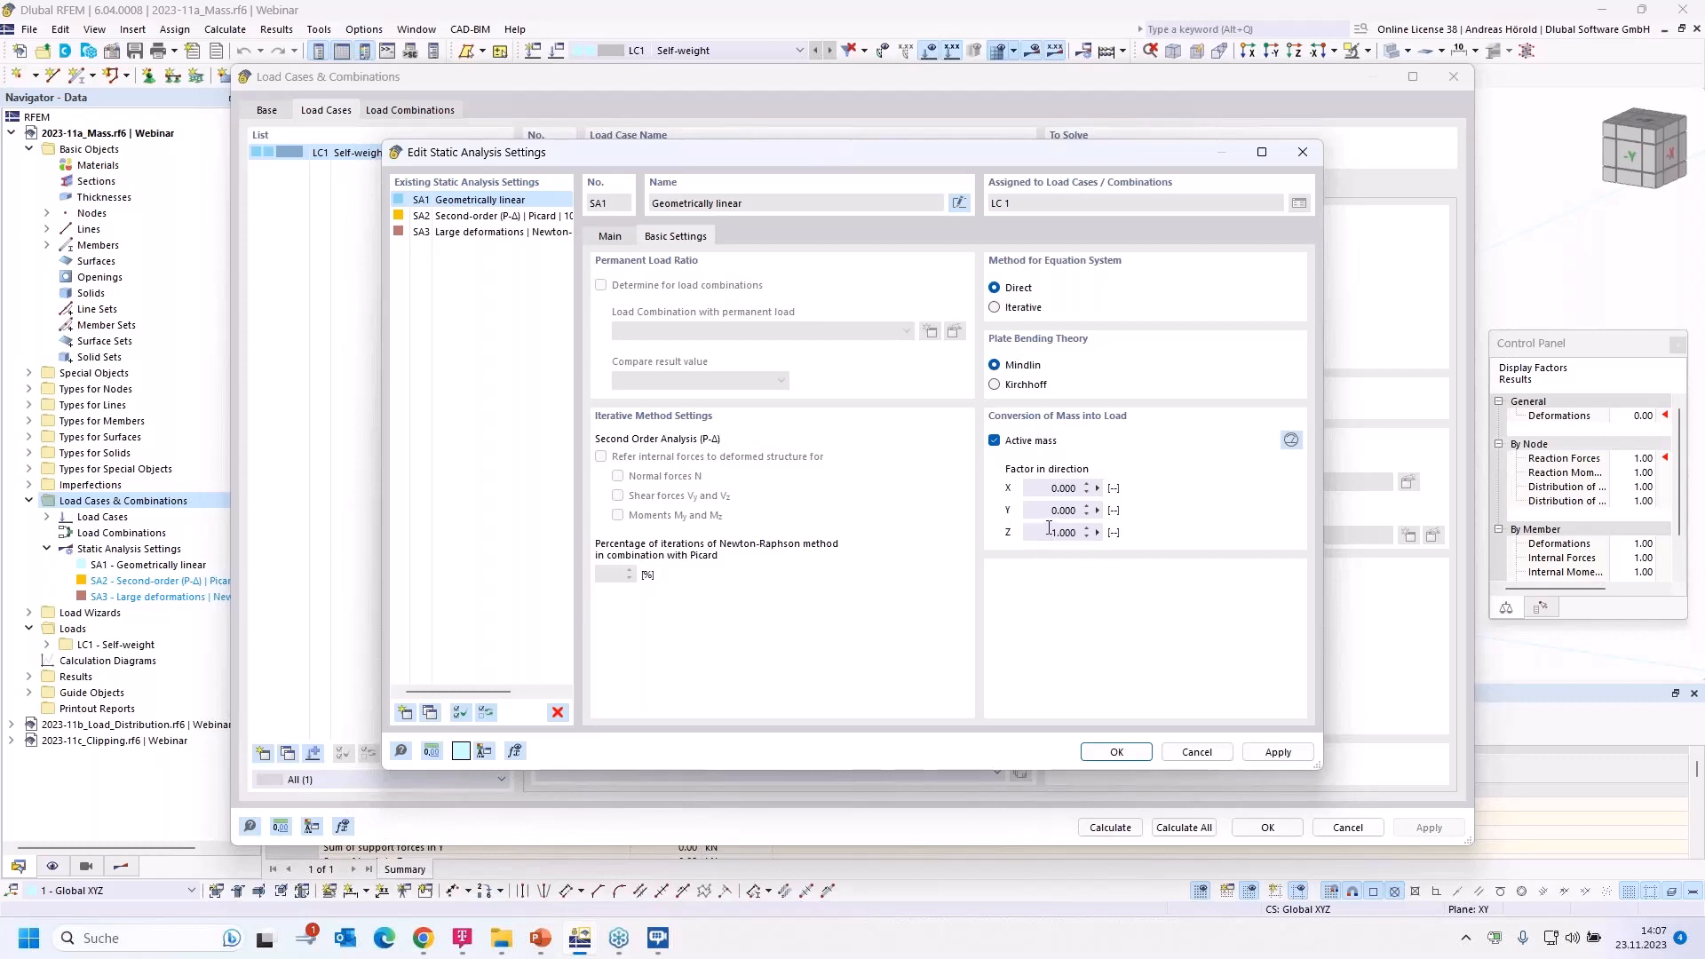
left_click(1289, 439)
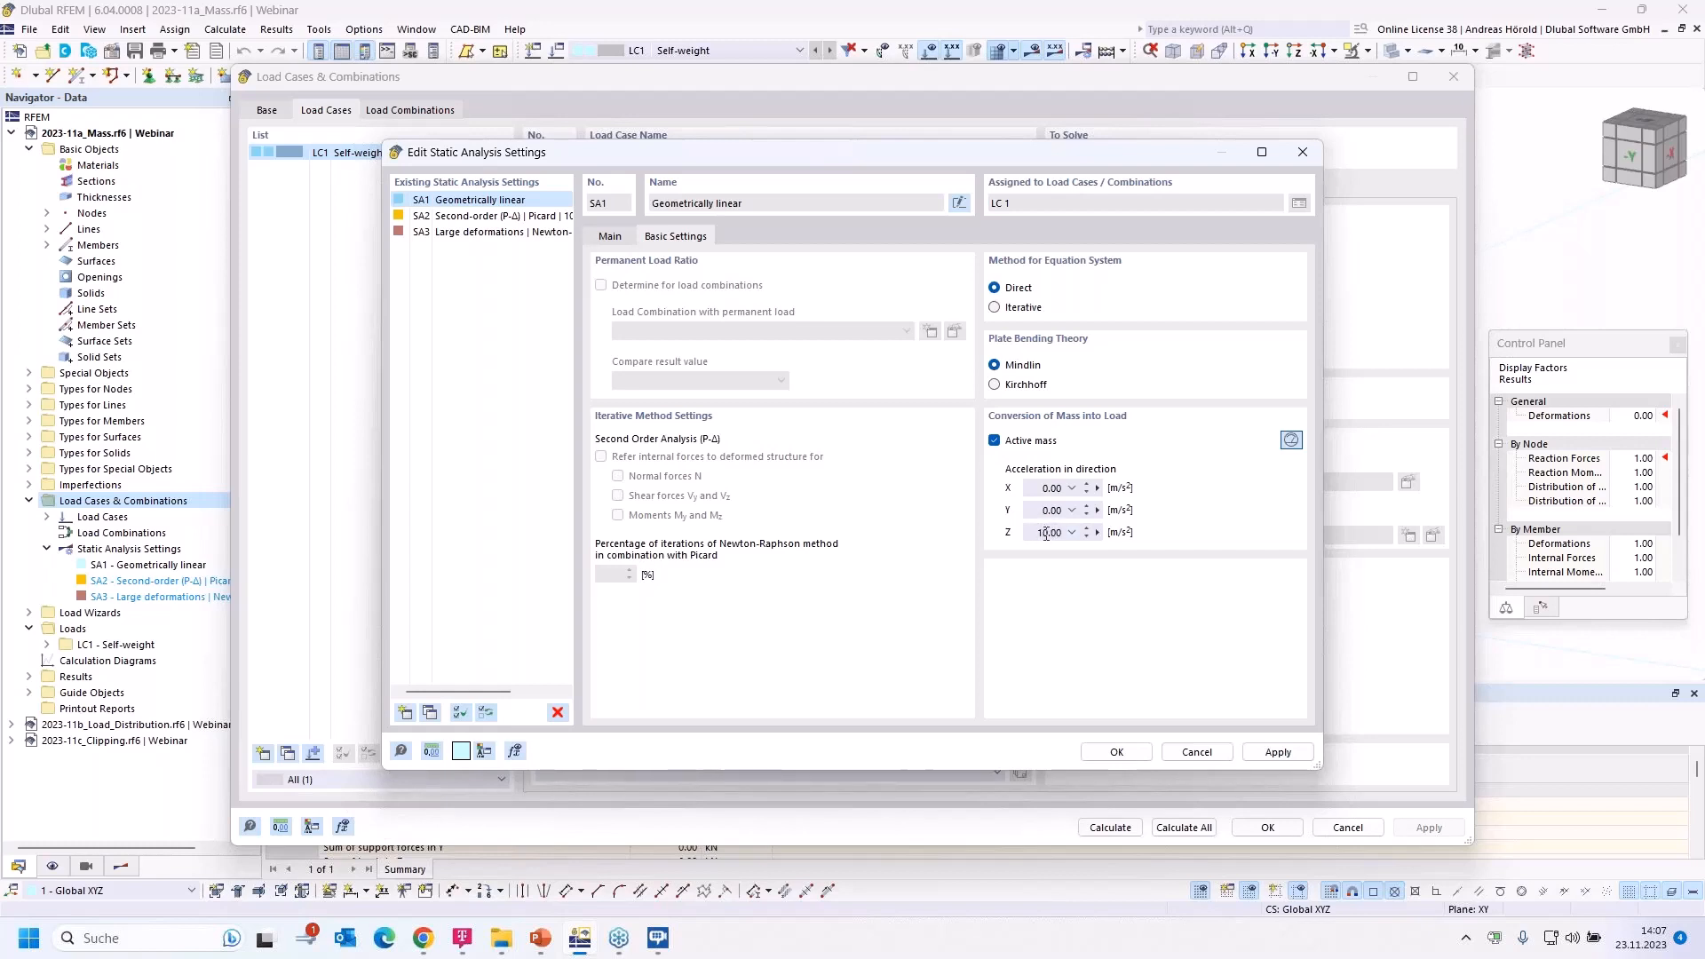
left_click(1290, 440)
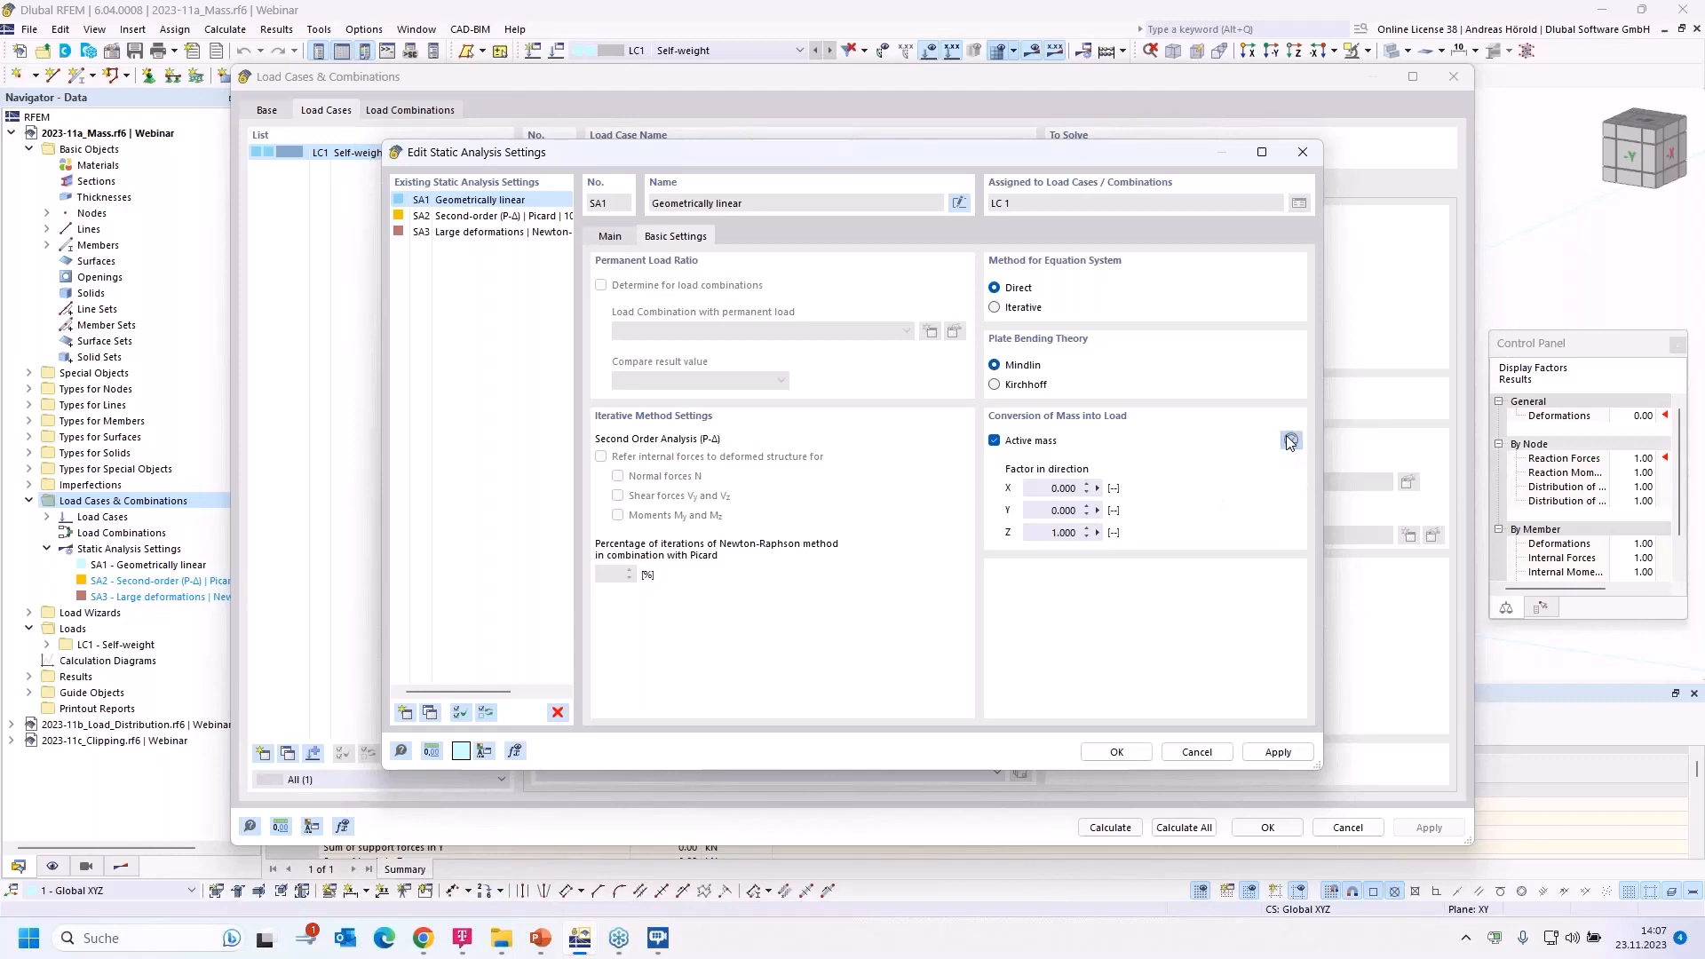
left_click(1106, 751)
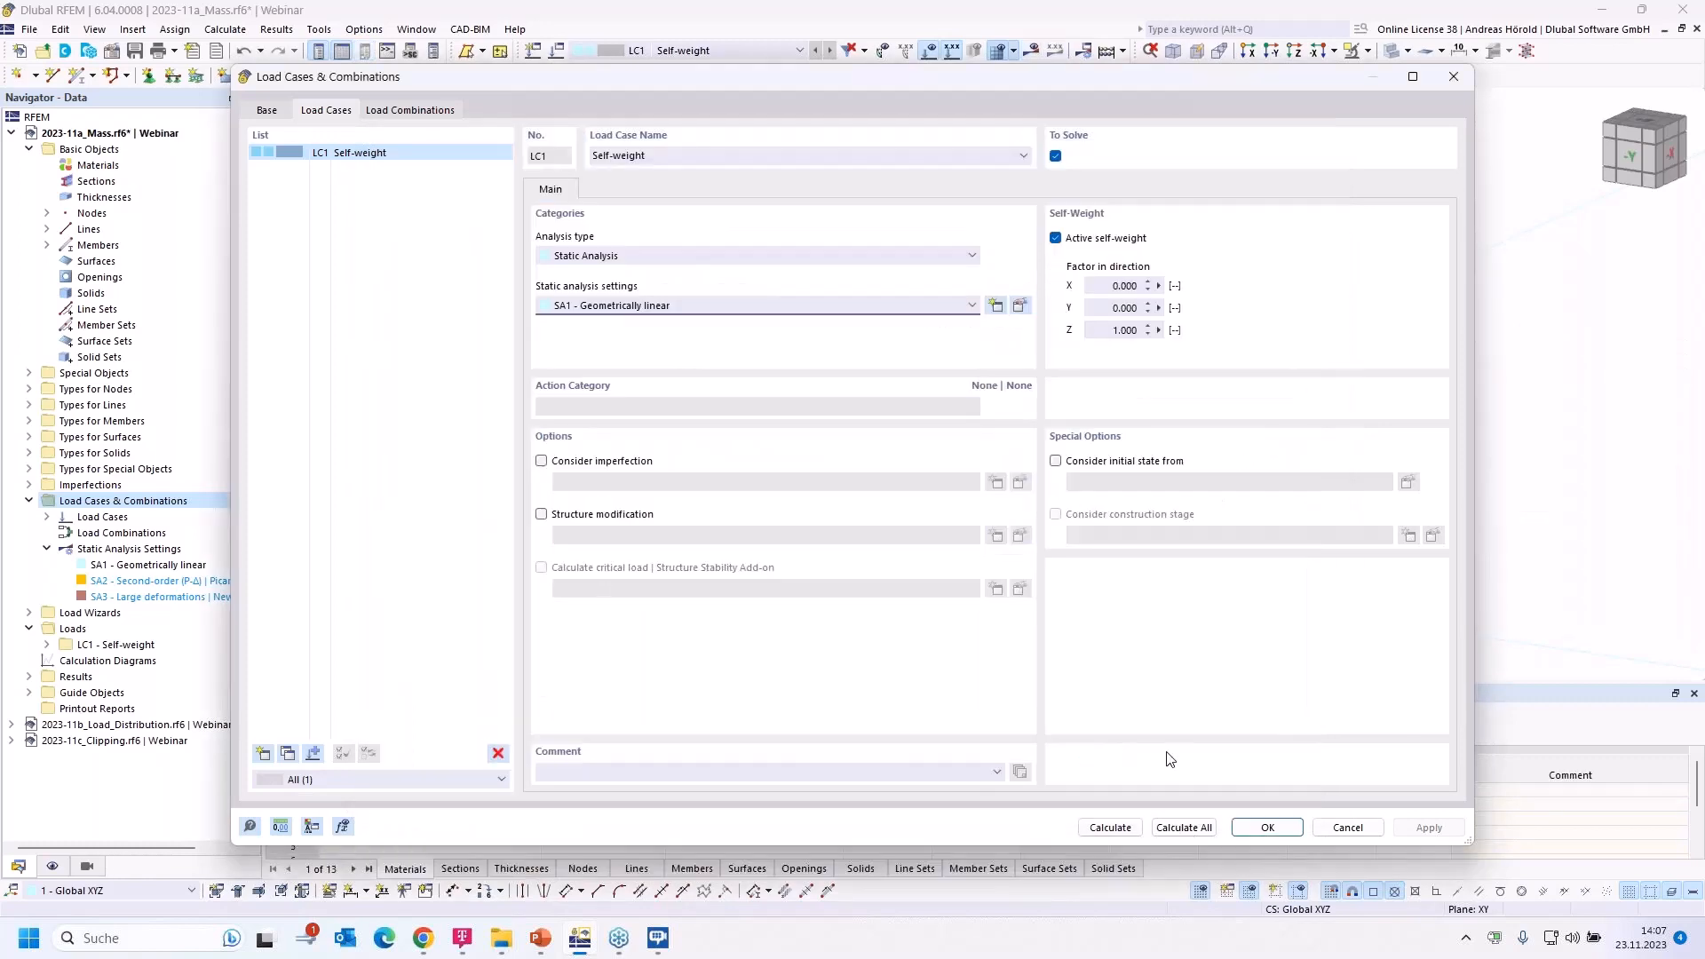
Calculate load case LC1 and inspect the vertical reaction force at the support
left_click(1106, 828)
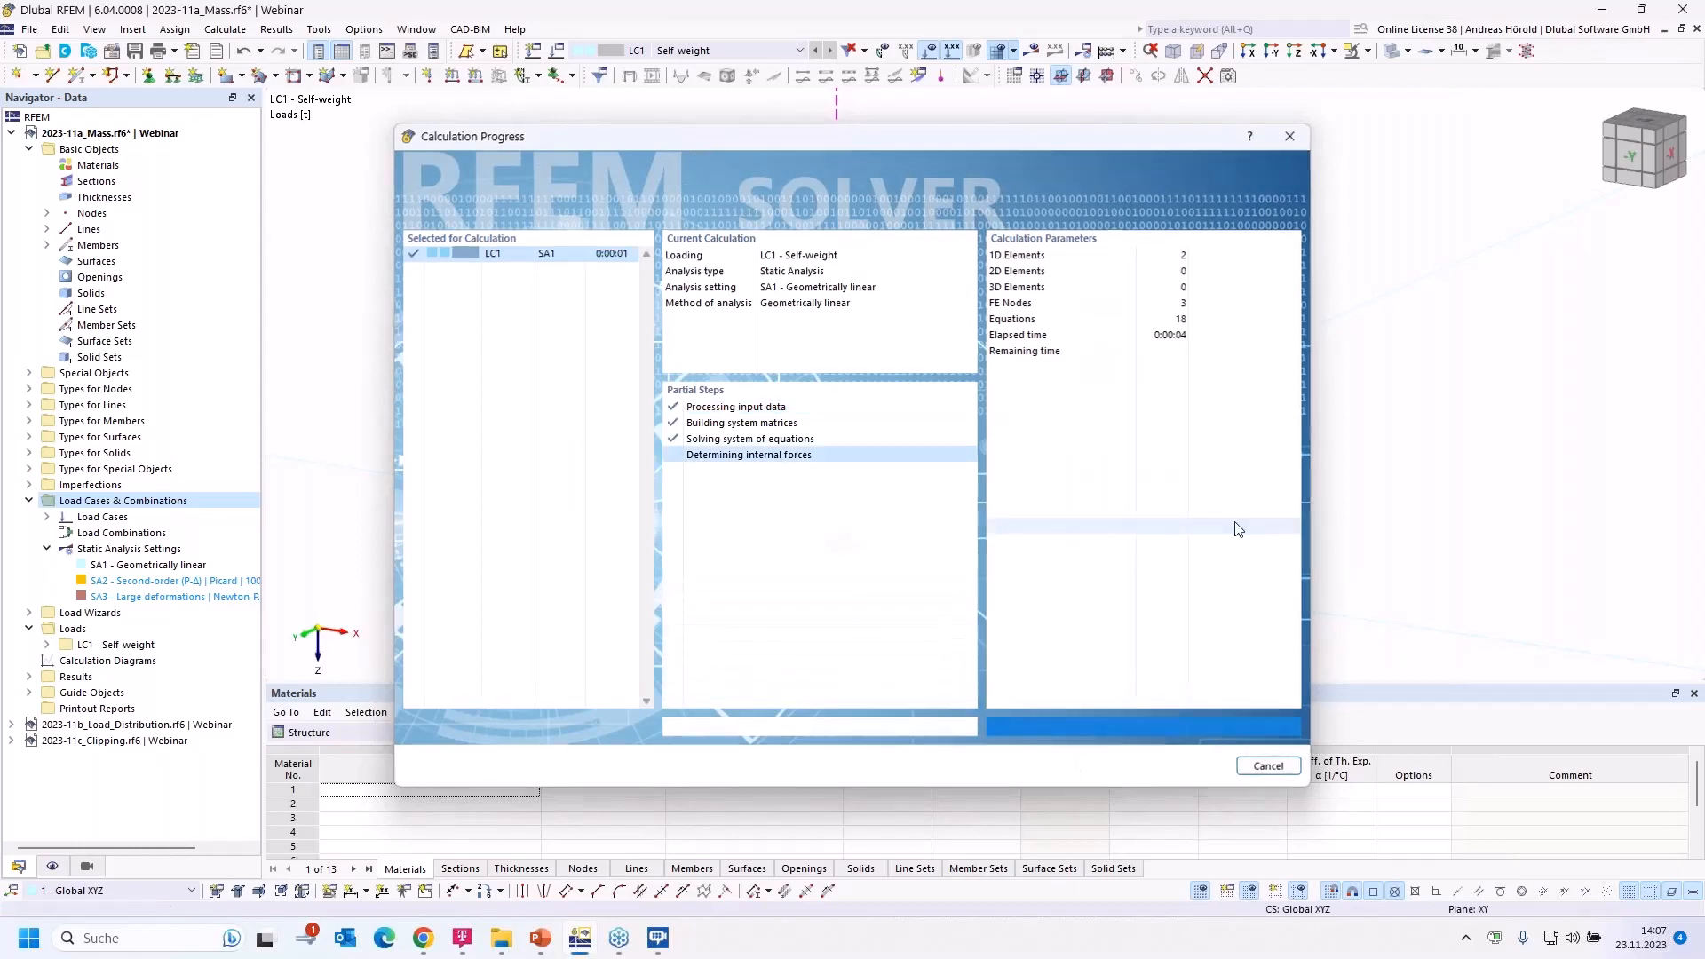
scroll(918, 597, "down", 1)
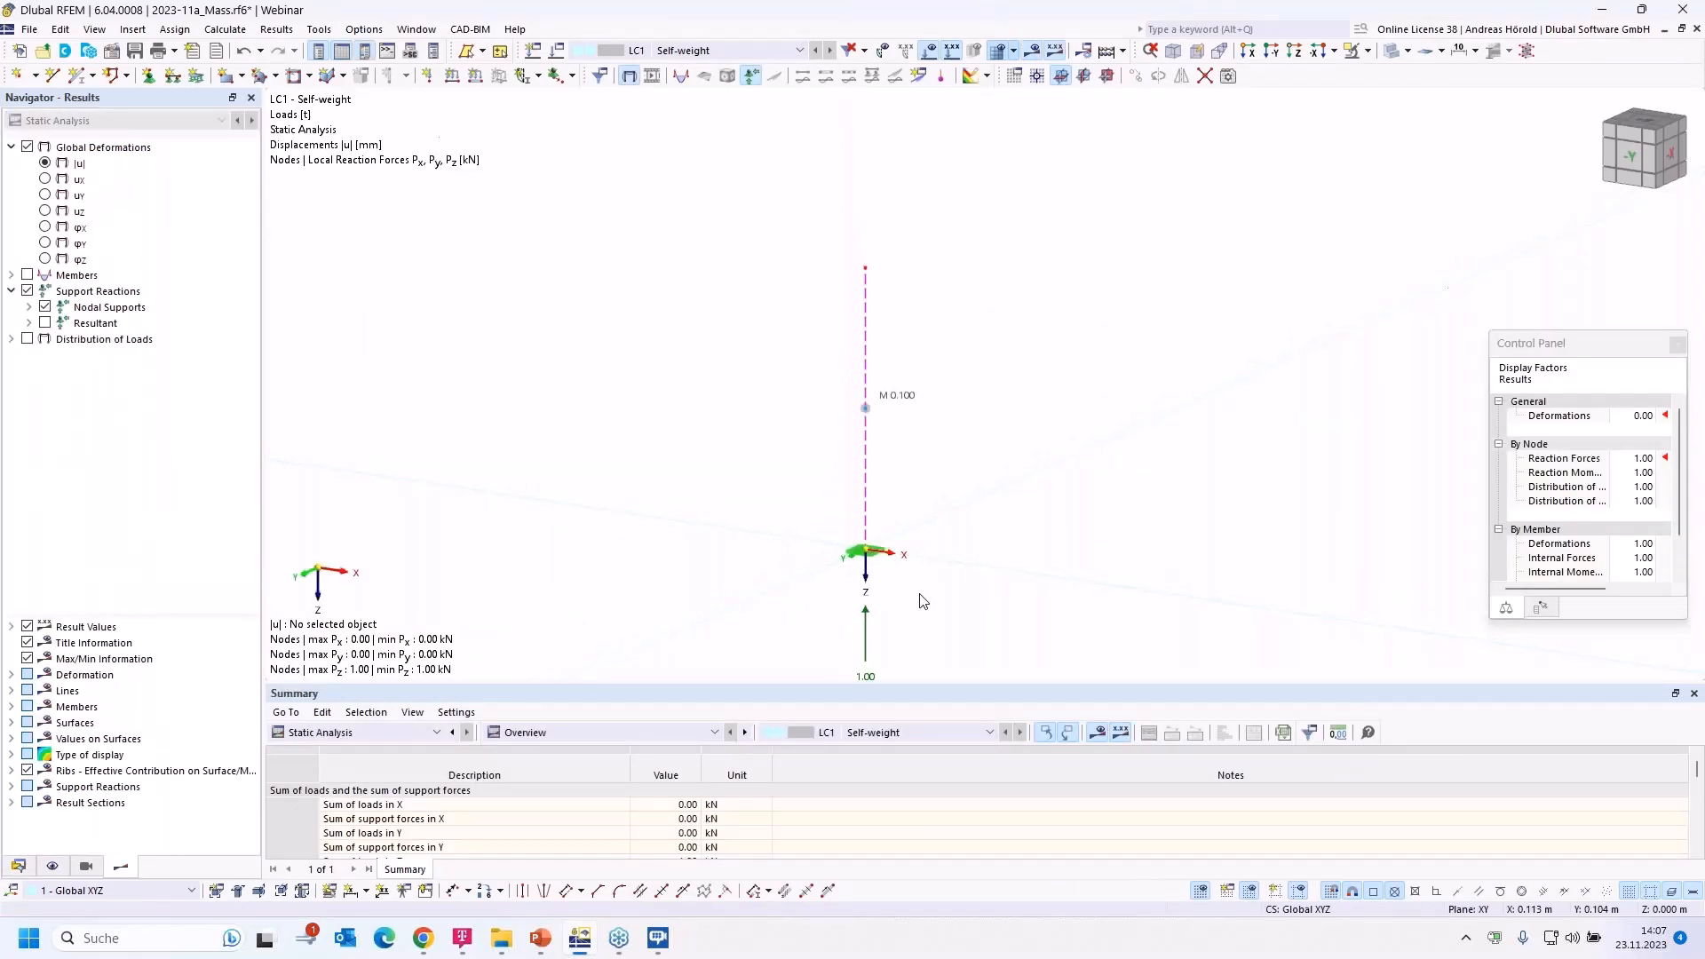
middle_click_drag(918, 596, 904, 530)
scroll(904, 530, "up", 2)
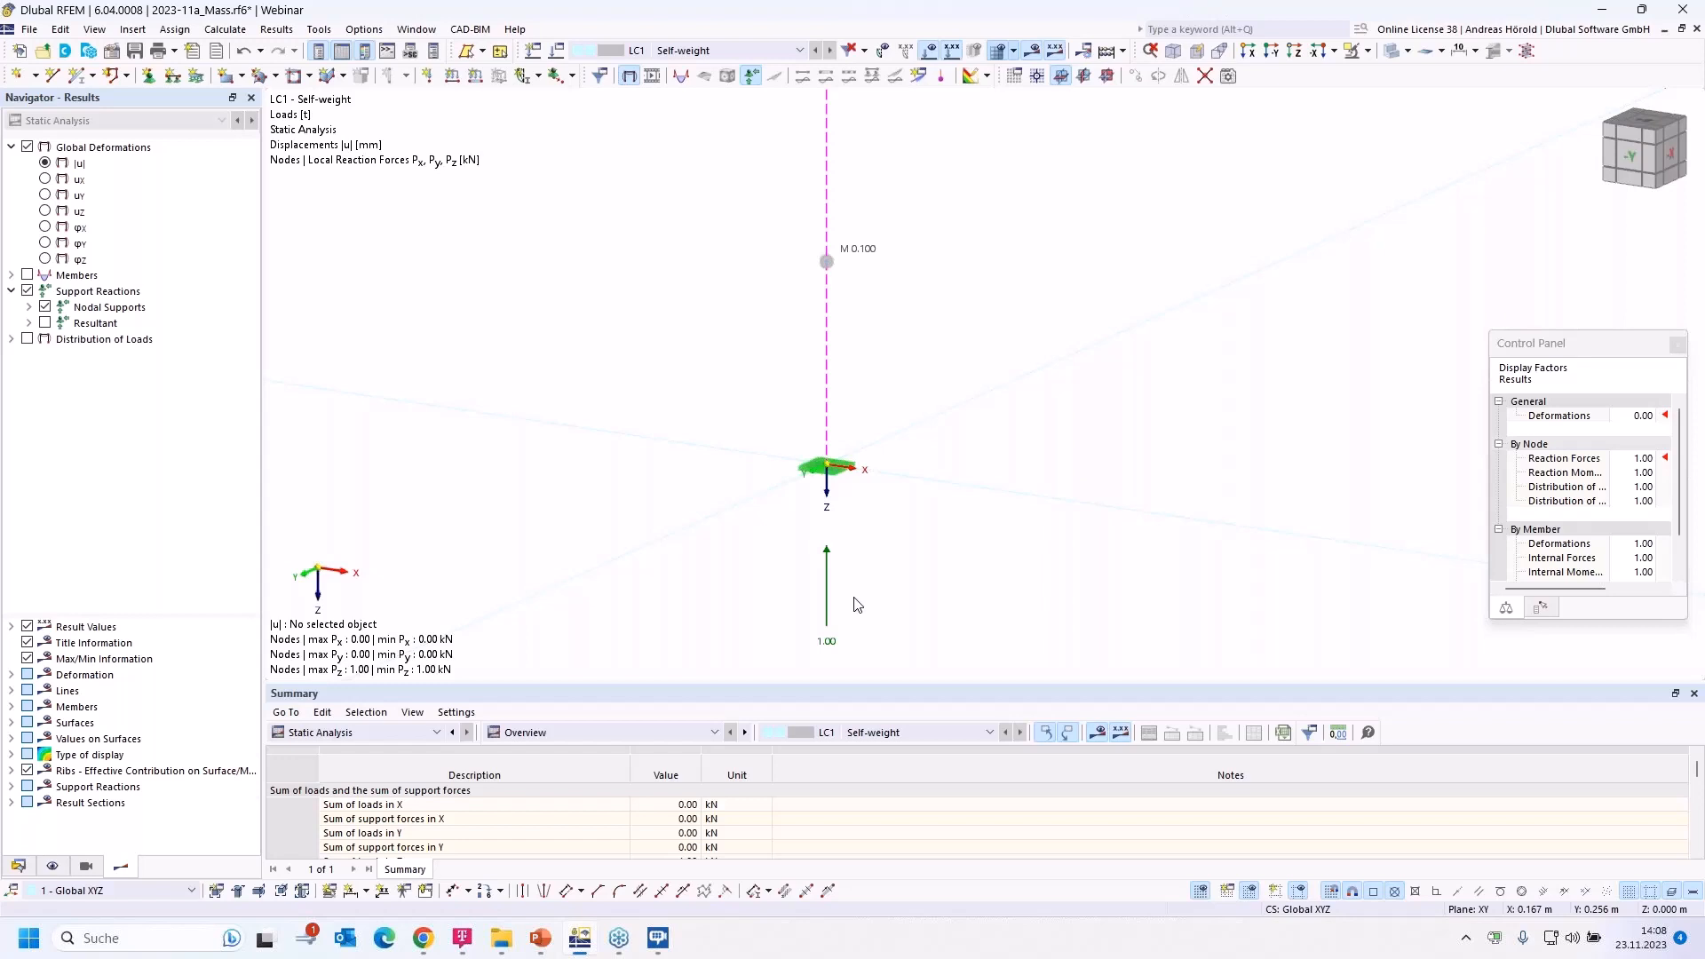
Collapse the mass model in the project tree and activate the model 2023-11b_Load_Distribution.rf6
left_click(18, 865)
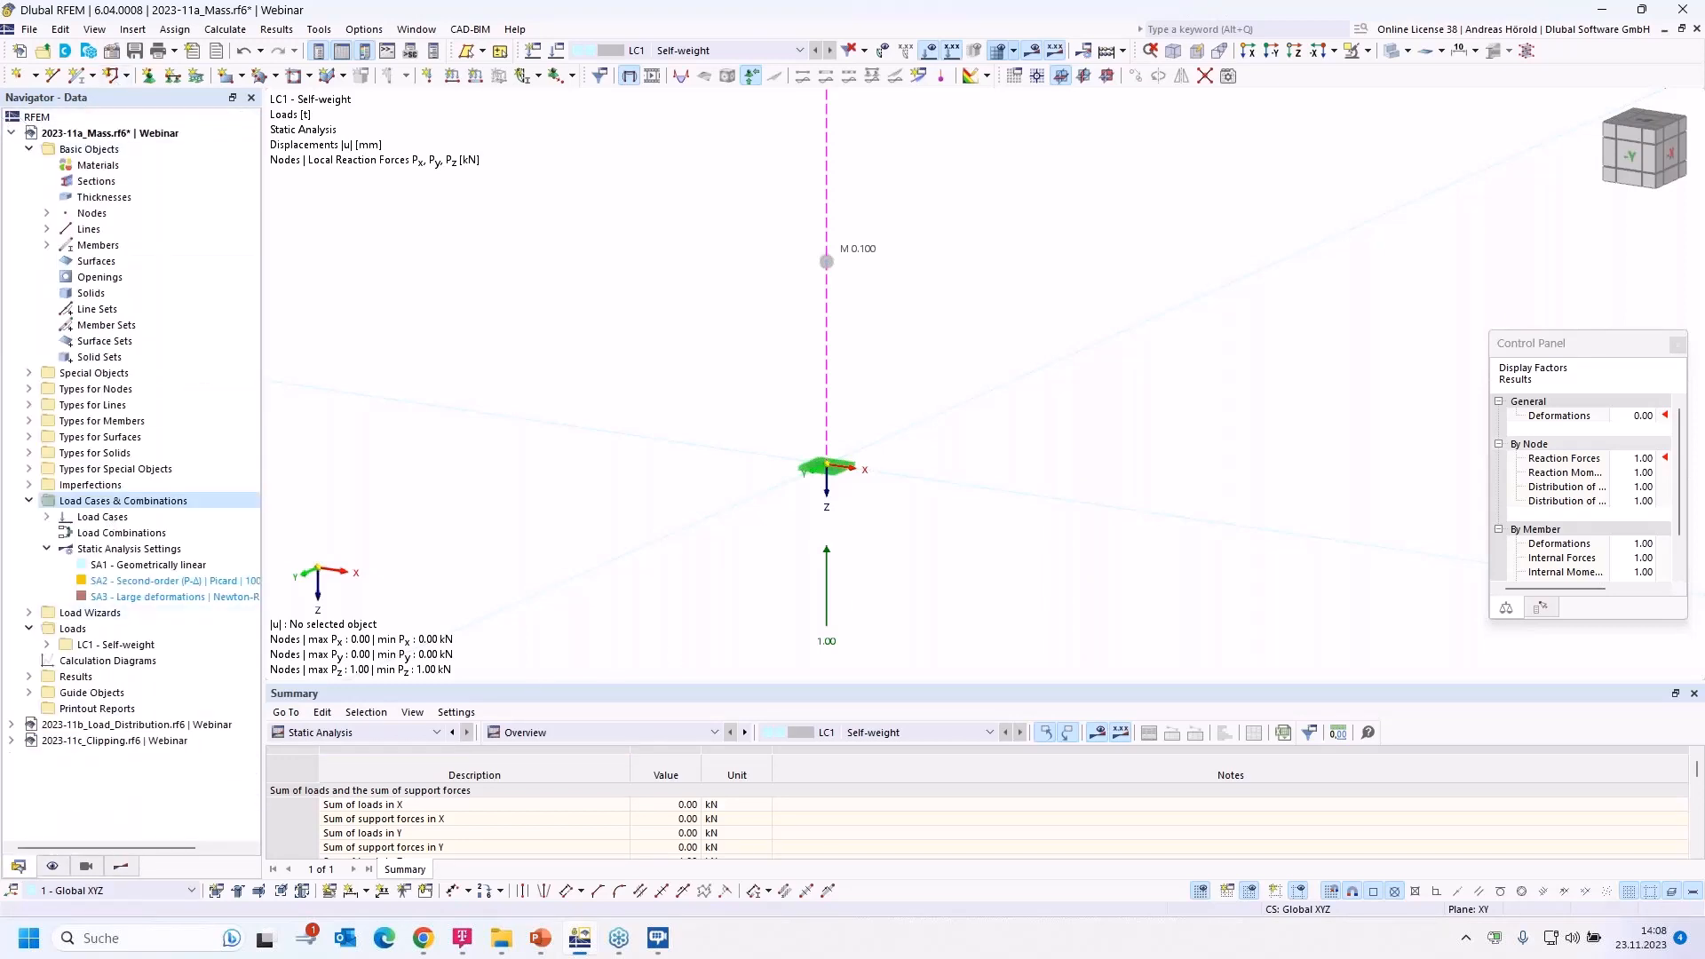
left_click(10, 132)
left_click(122, 149)
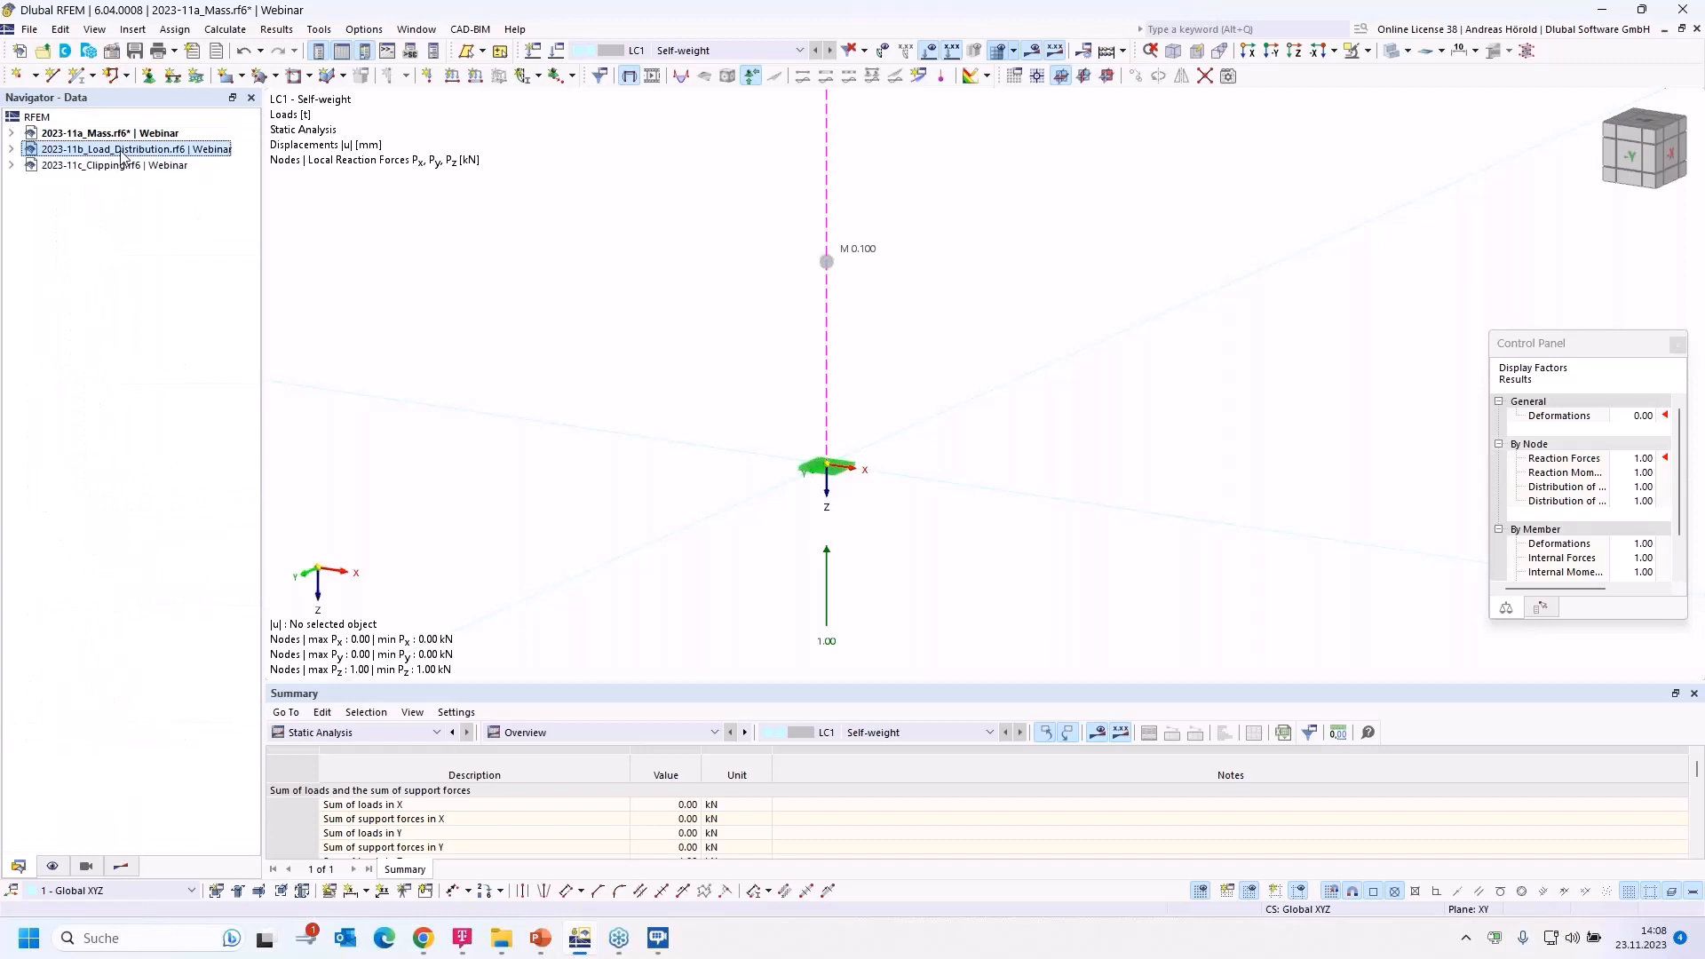
double_click(123, 149)
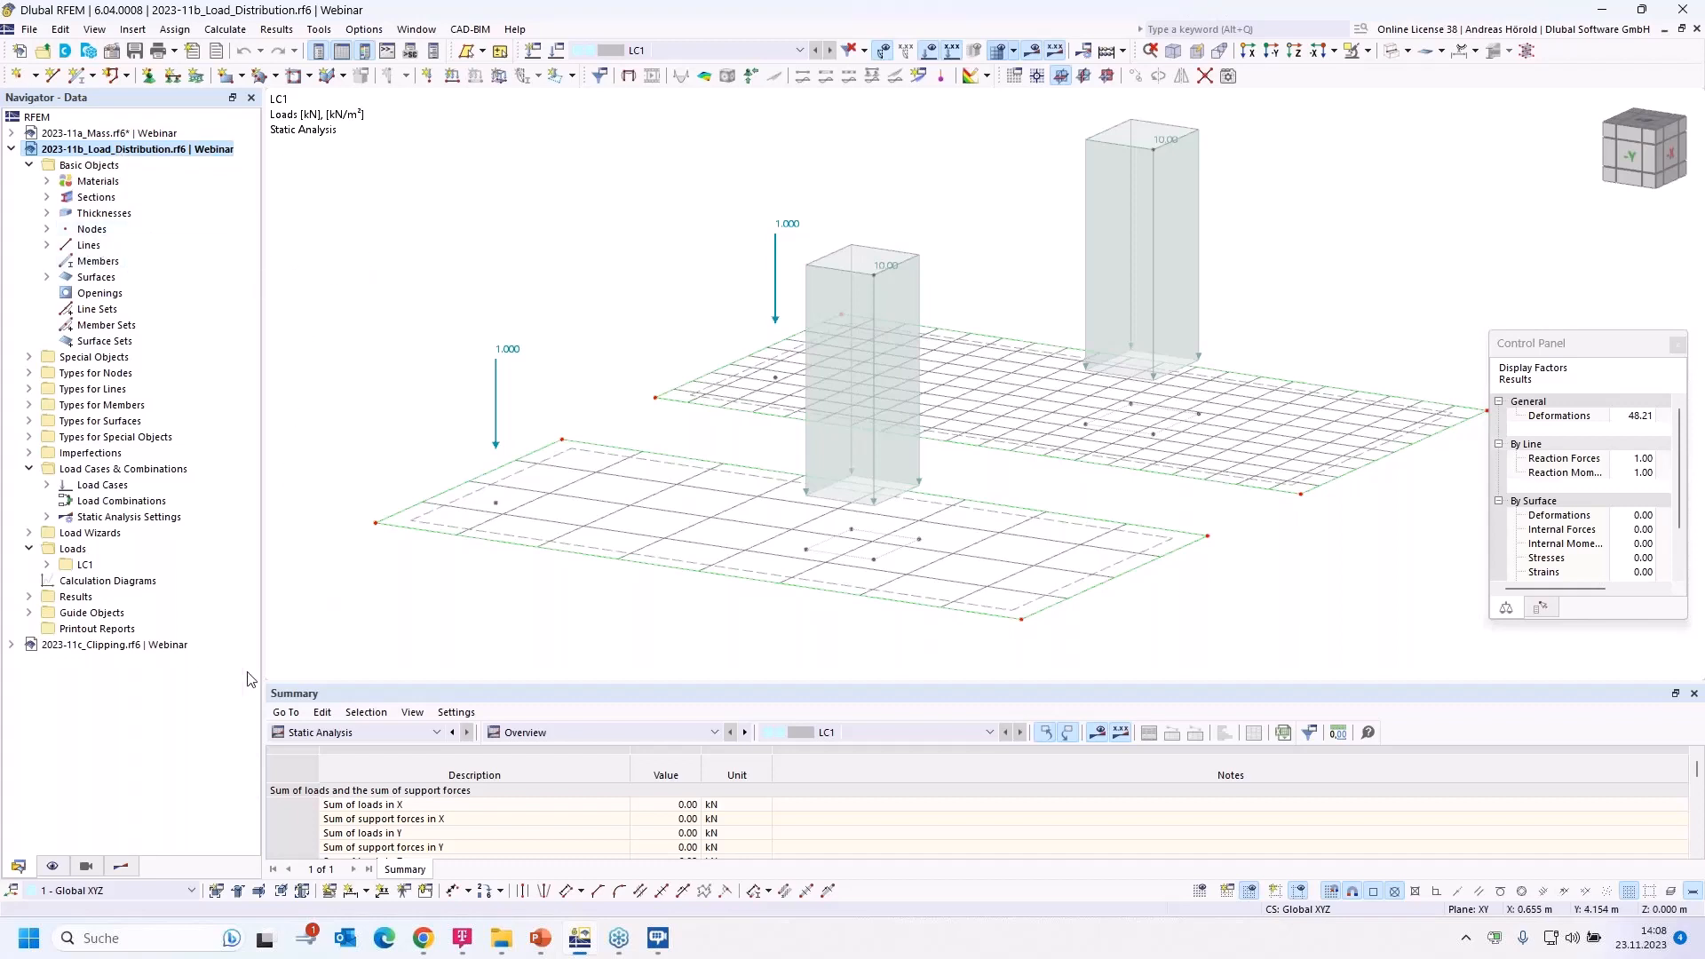
Display the Distribution of Loads results for LC1 on the two meshed surfaces
left_click(122, 868)
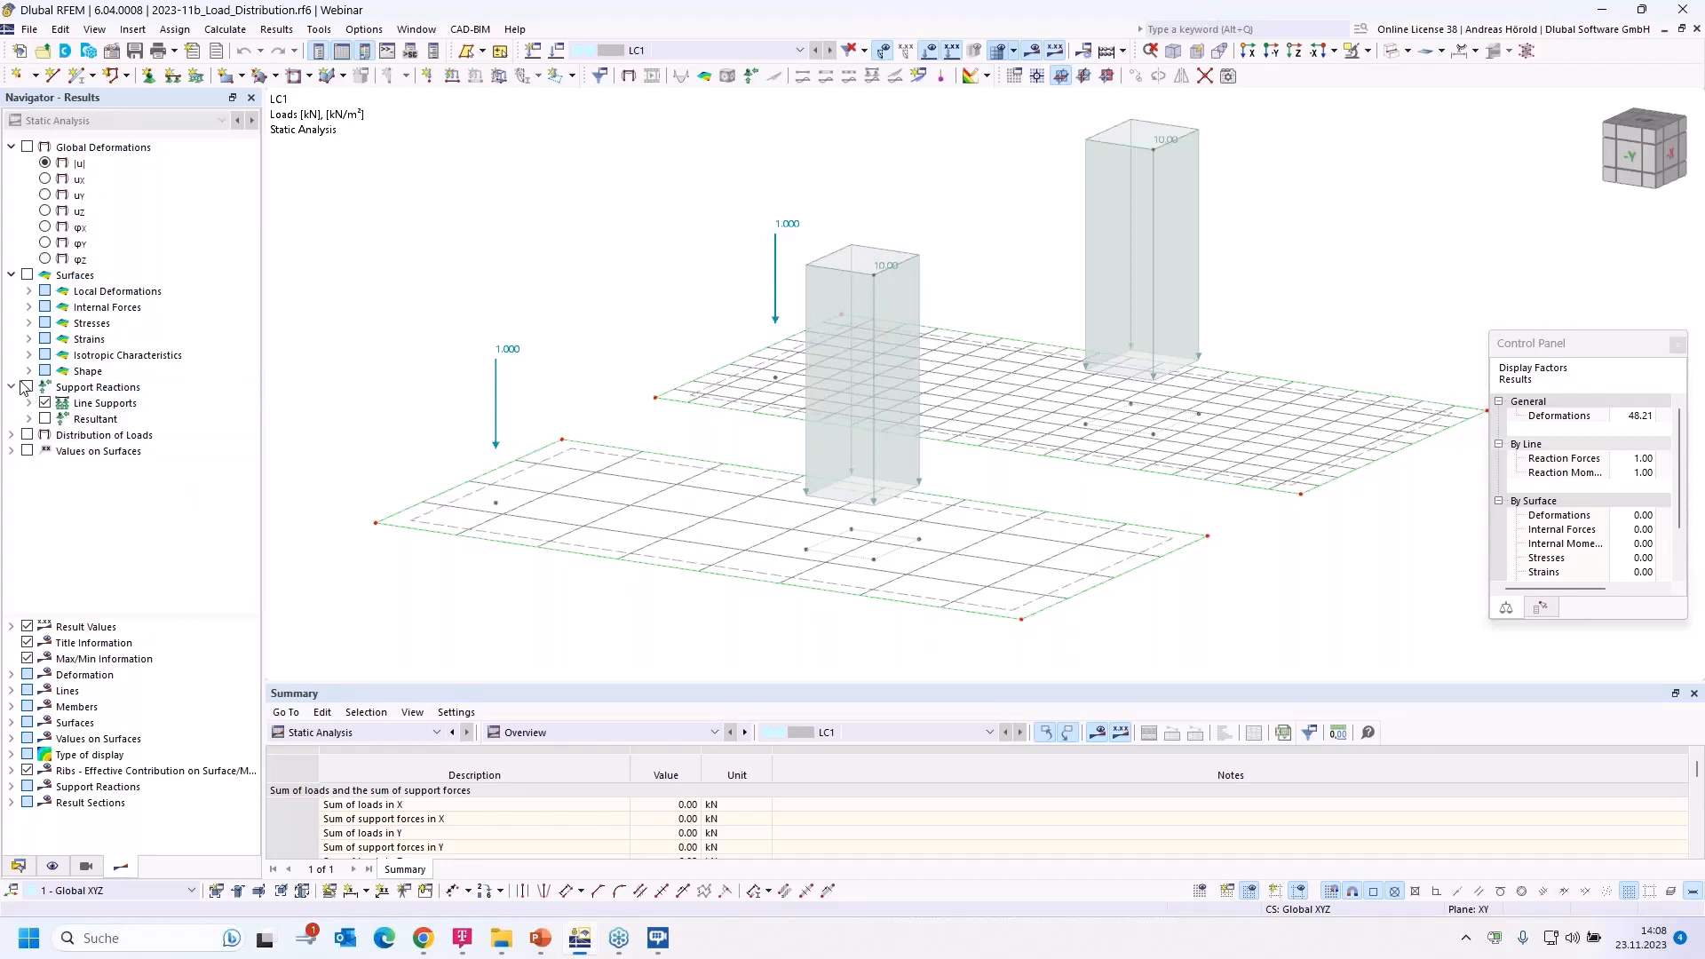
left_click(12, 435)
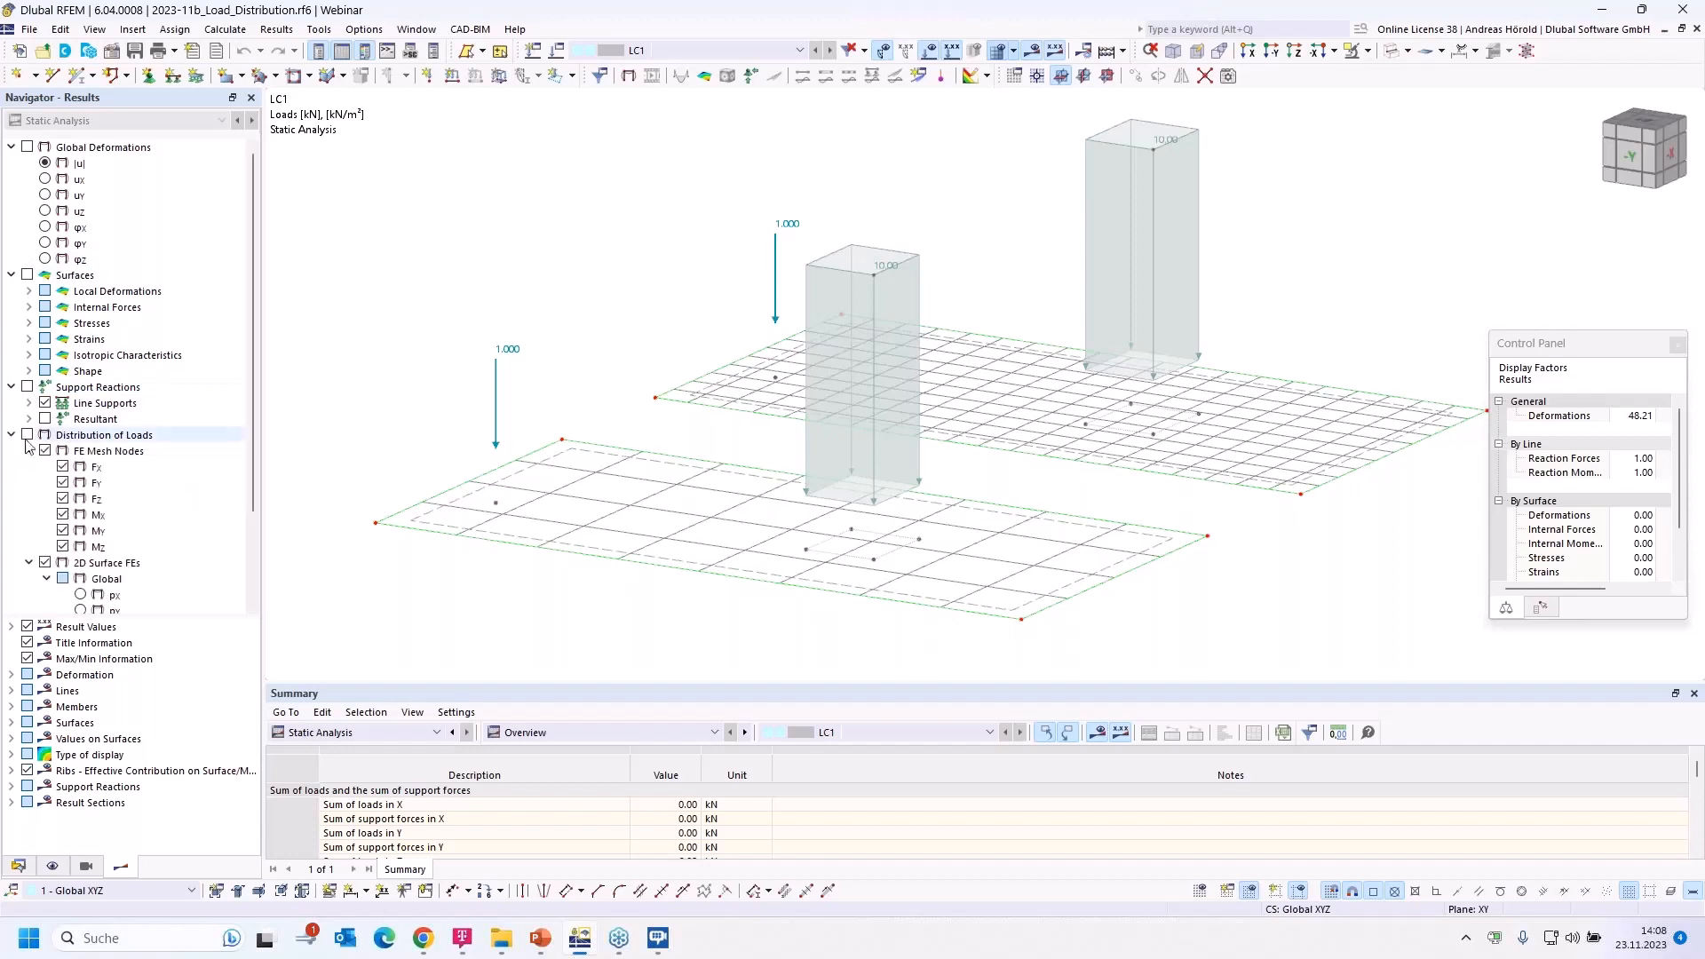
left_click(26, 435)
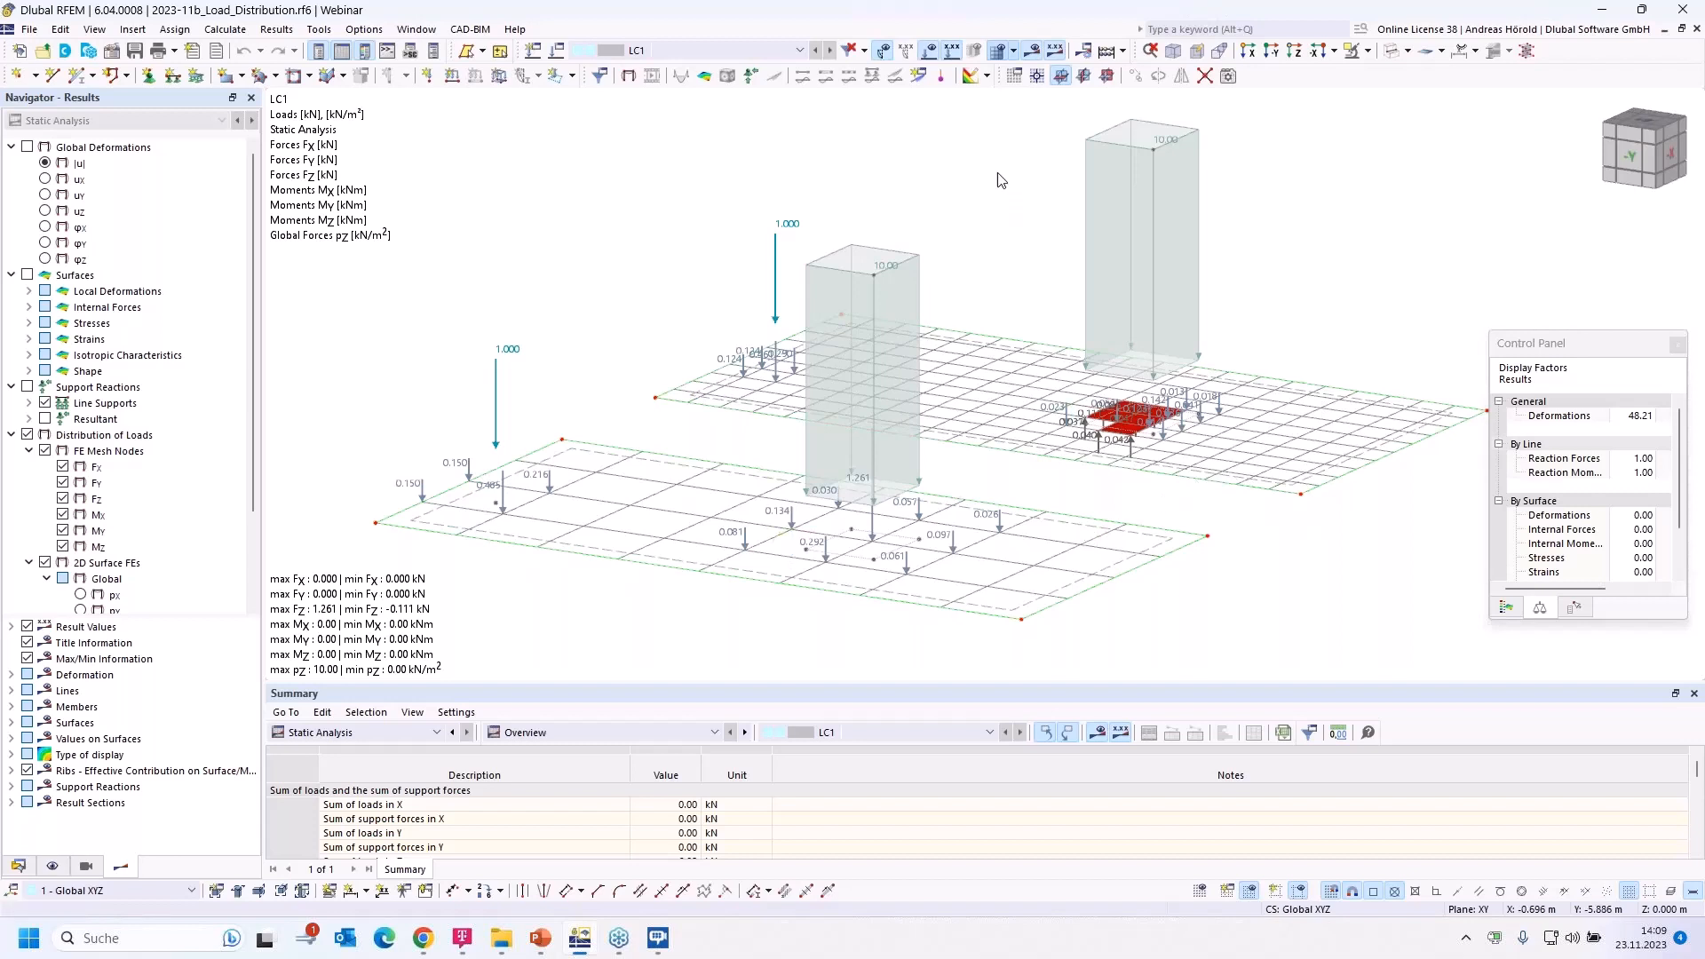
Review the general mesh settings, such as the target length of finite elements, and close them without changes
left_click(1012, 51)
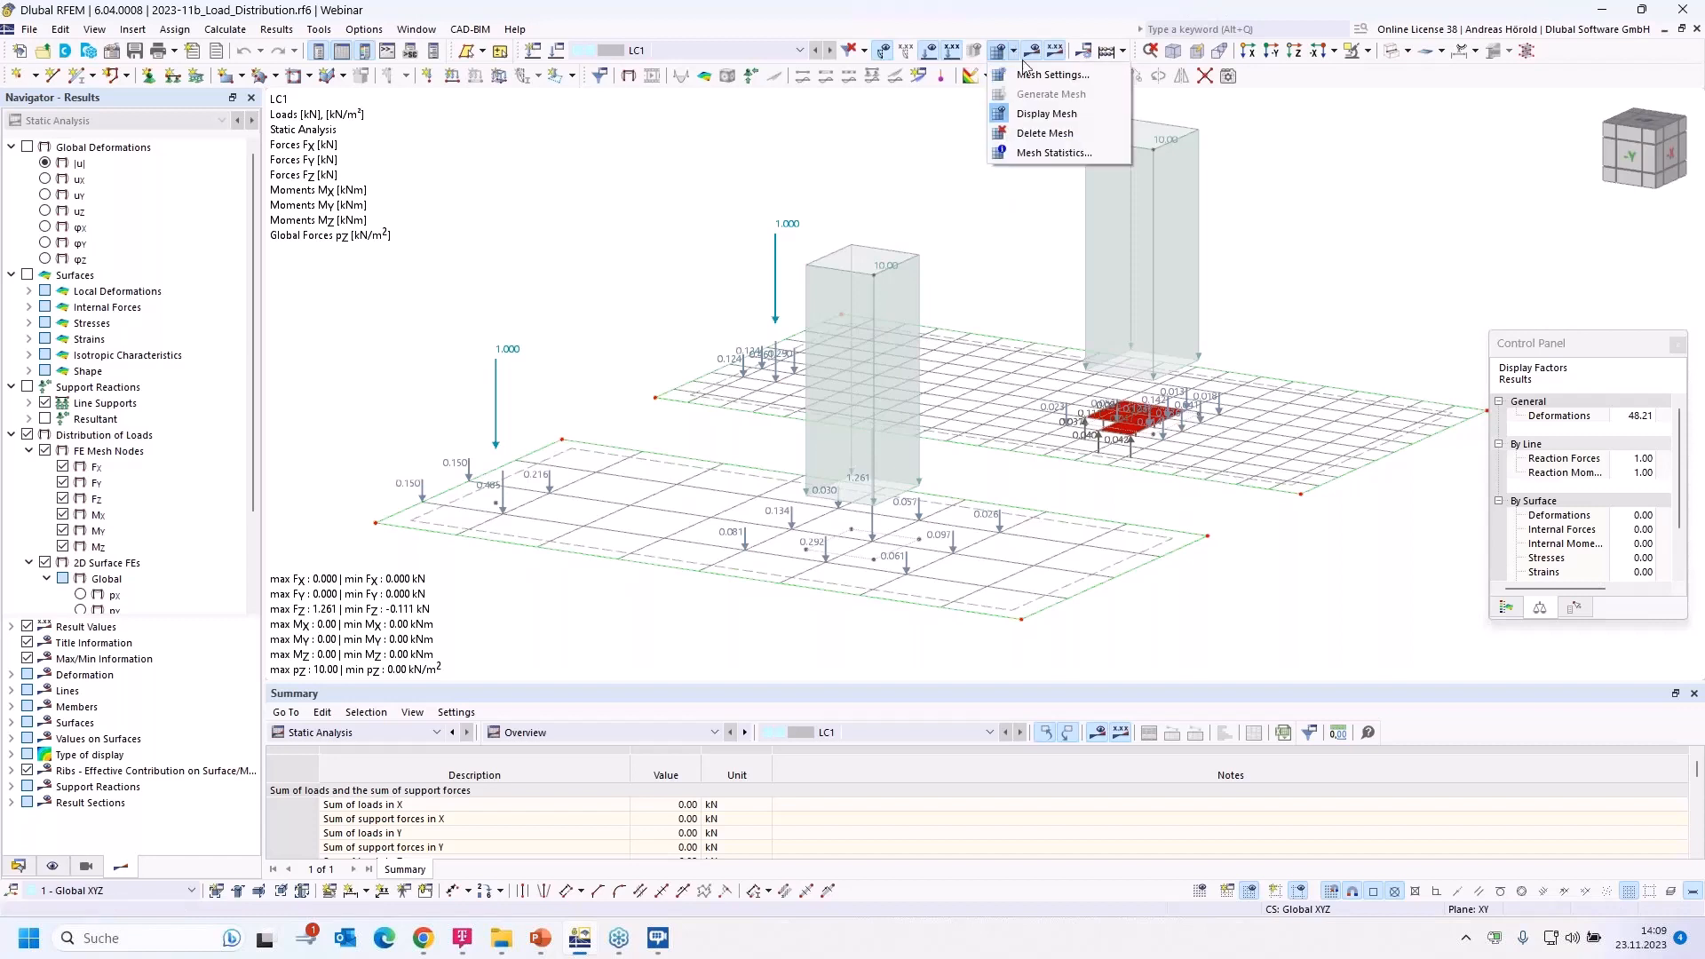
left_click(1035, 76)
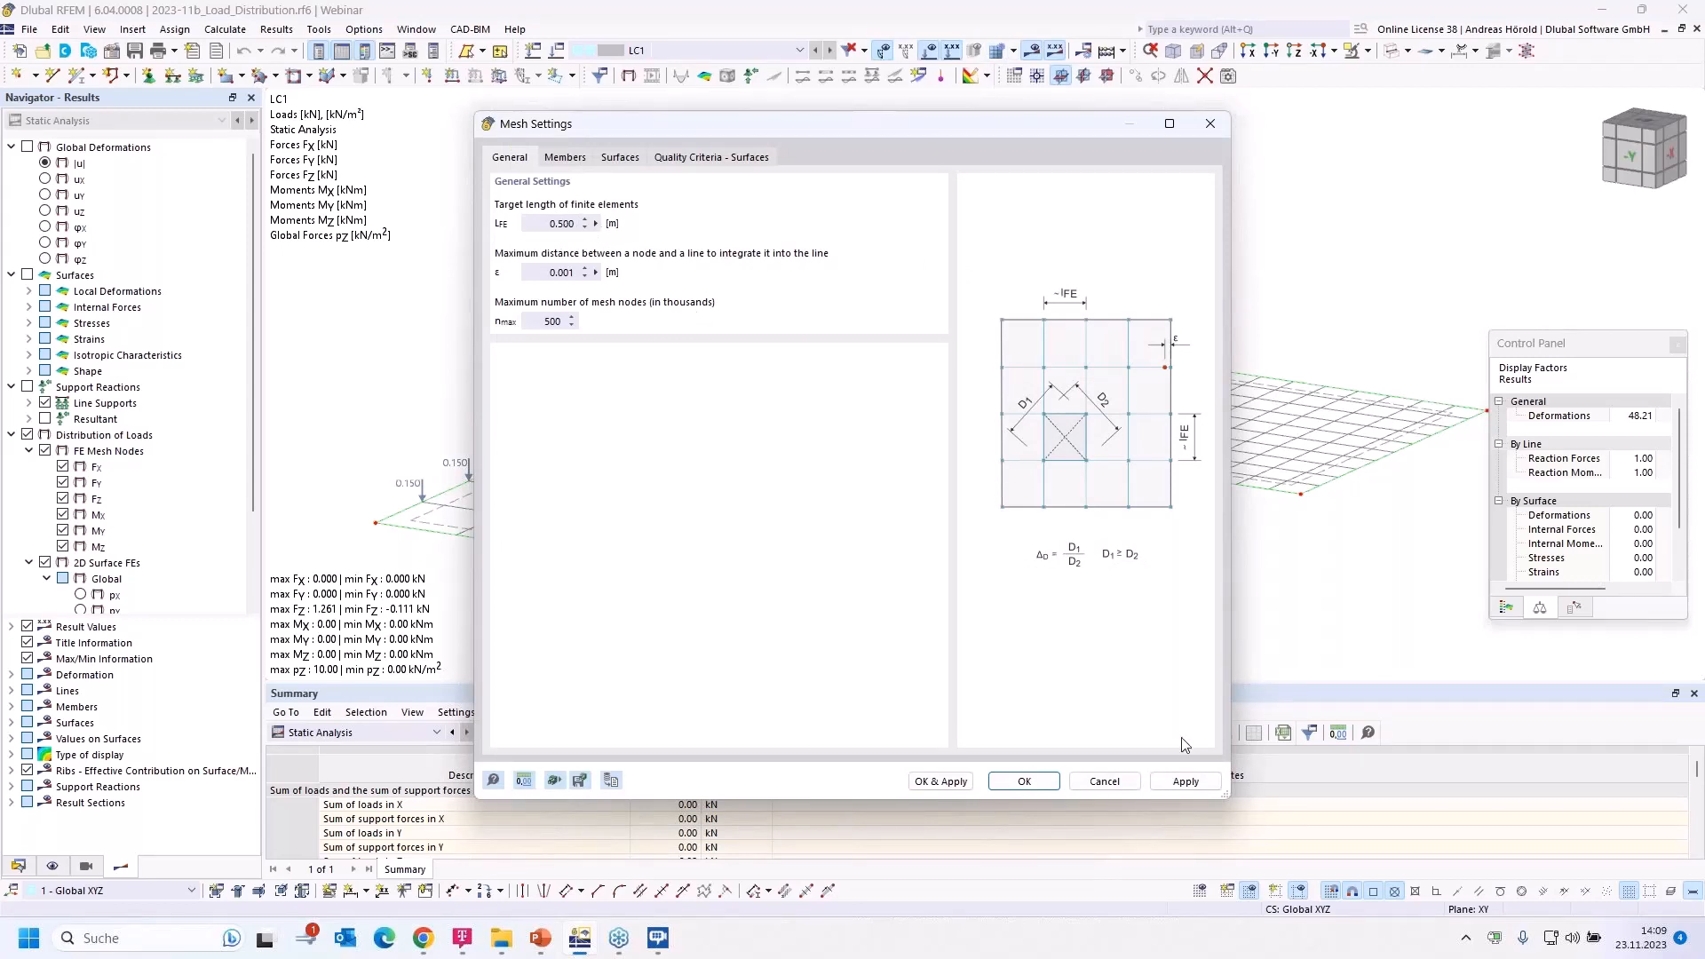
left_click(1106, 787)
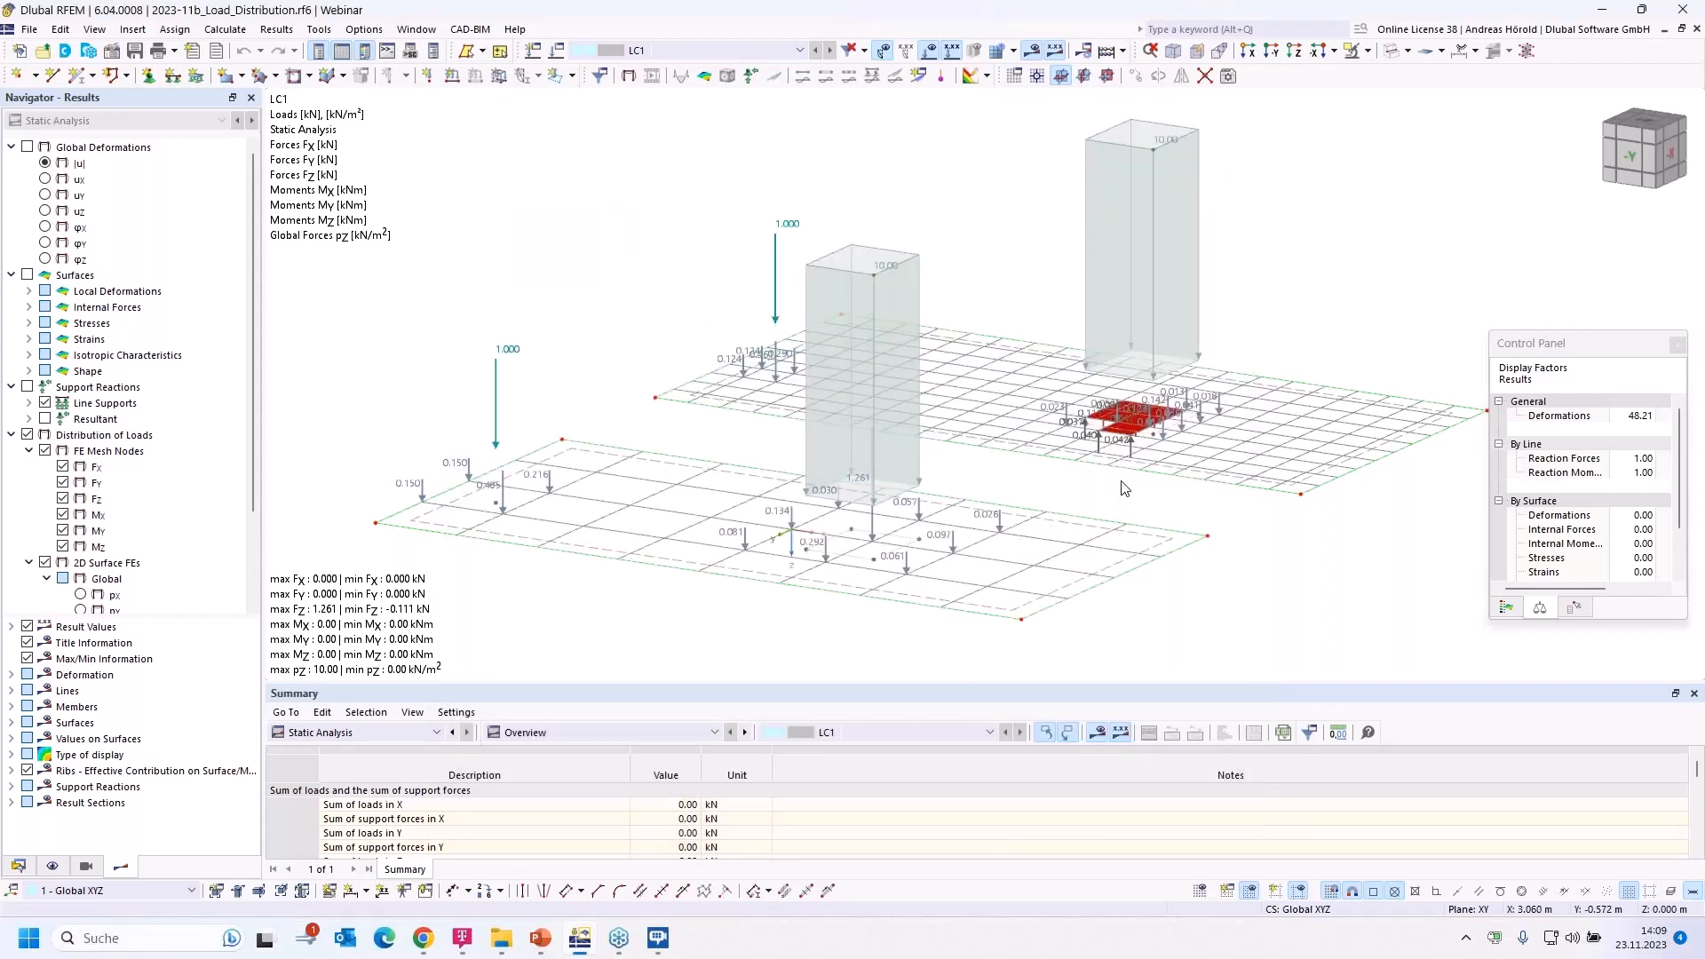
Check the mesh refinement assigned to the finely meshed surface No. 2 and close its settings without changes
double_click(1170, 475)
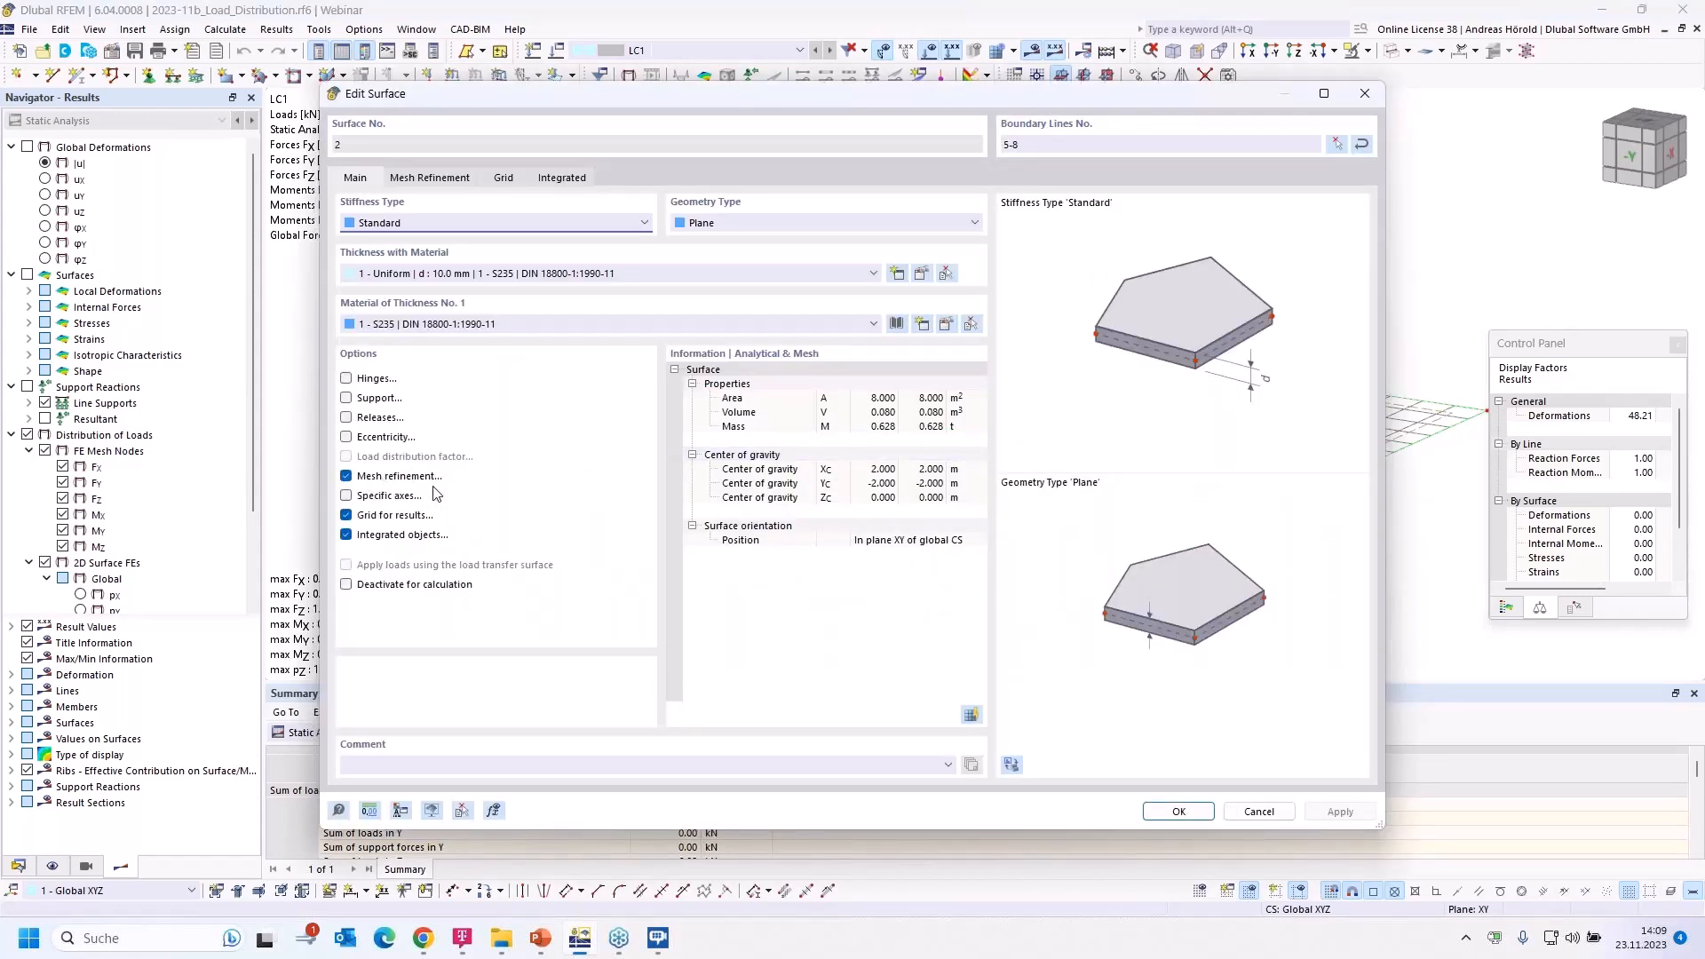
left_click(416, 178)
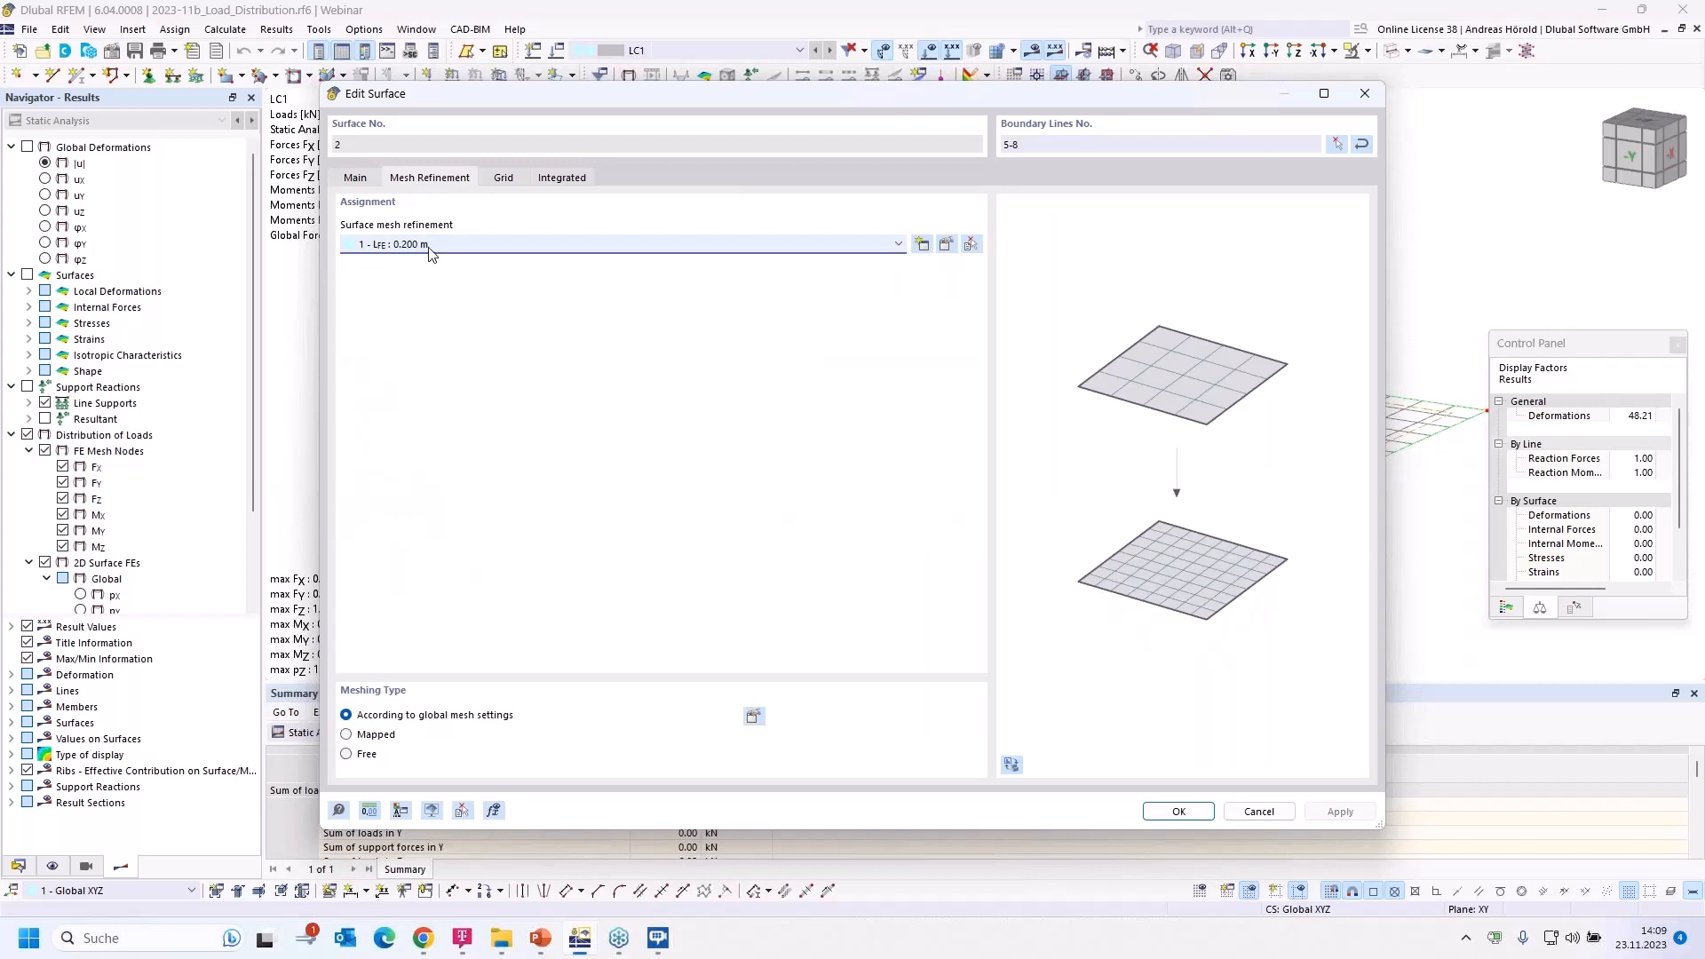
left_click(1251, 813)
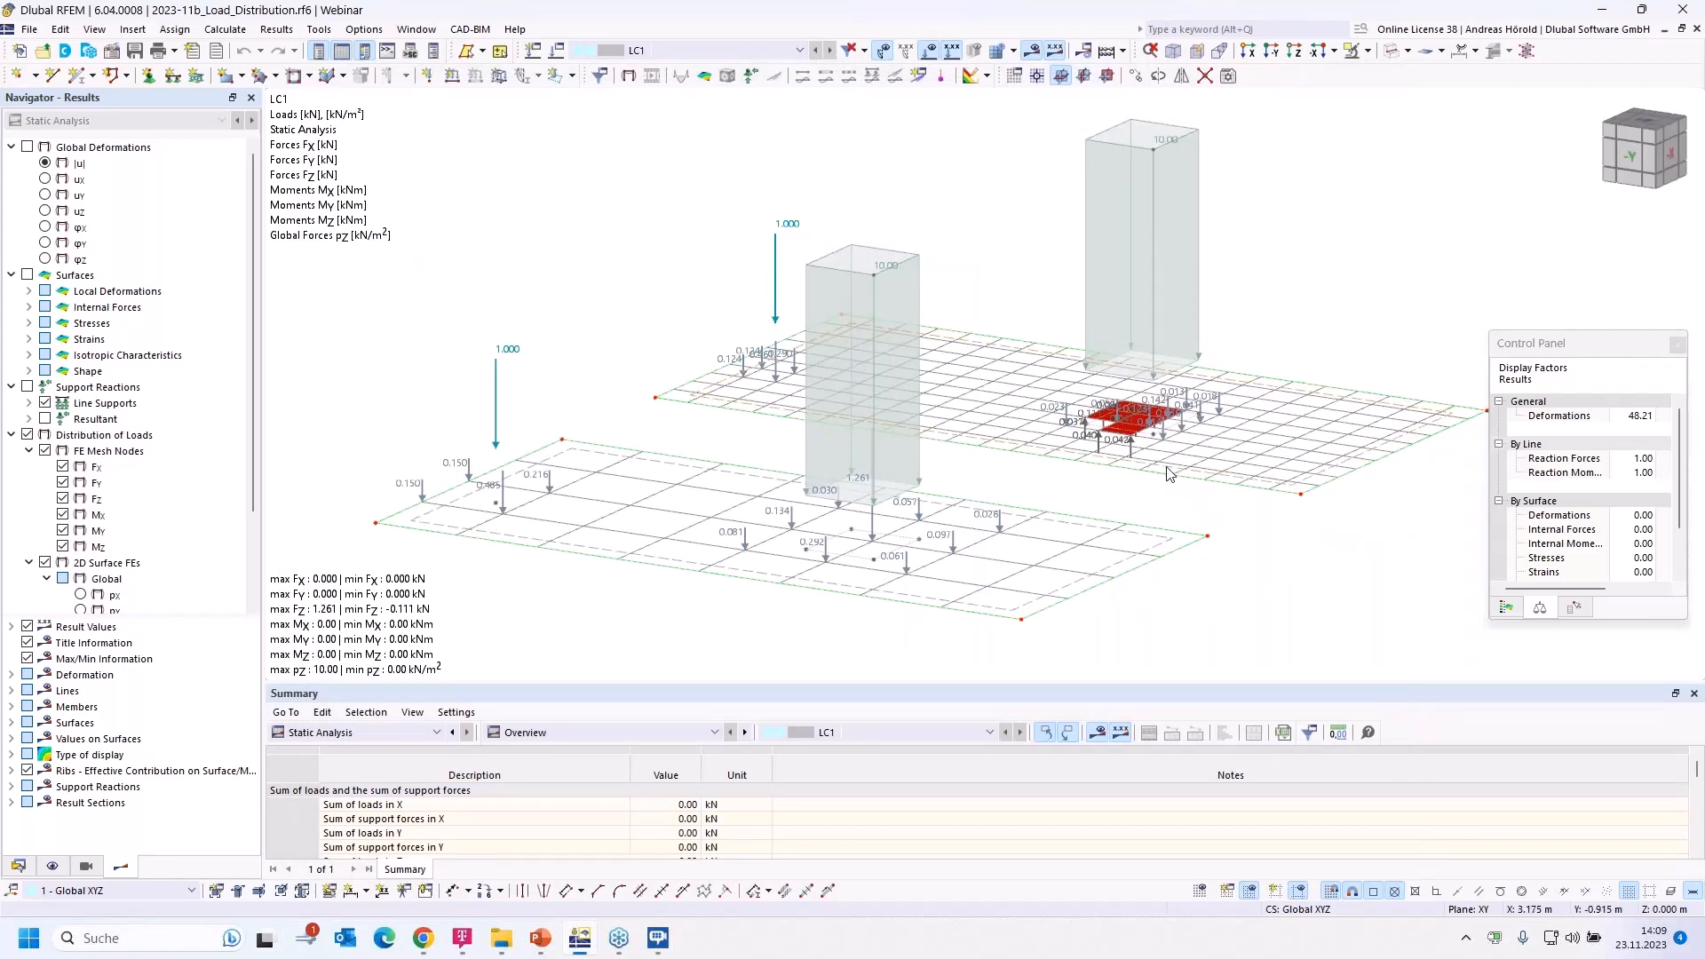
Display the line support reactions together with the distribution of loads for both surfaces
middle_click_drag(1101, 497, 1125, 516, "ctrl")
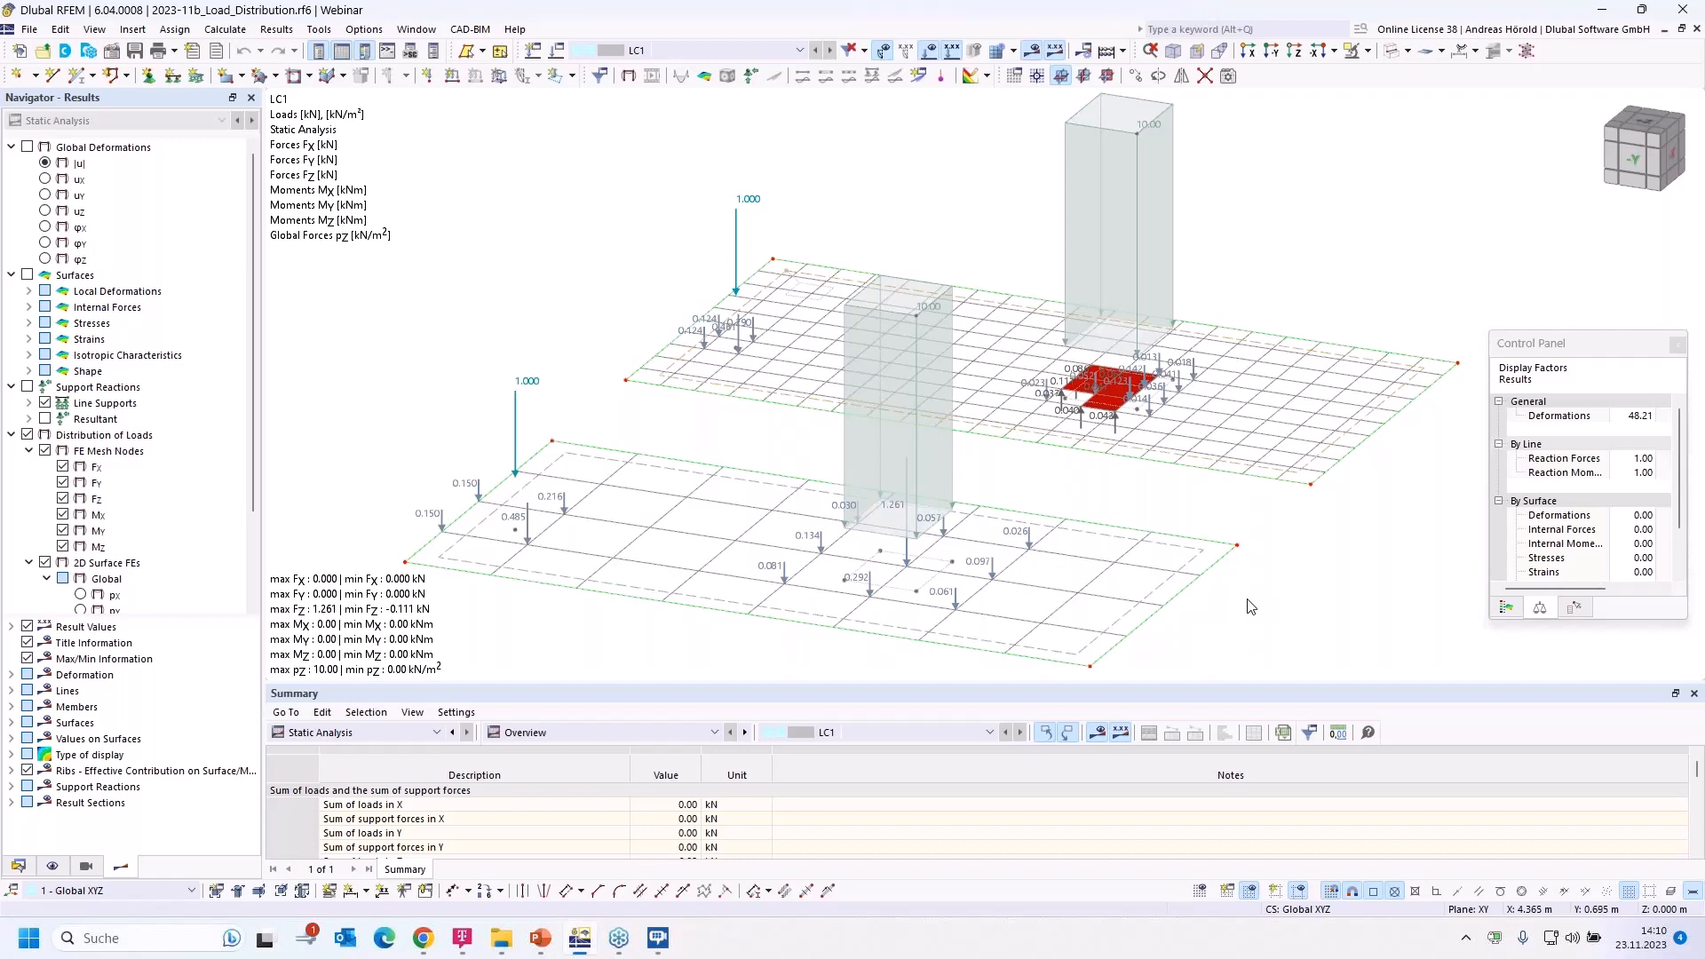
middle_click_drag(1230, 614, 969, 509, "ctrl")
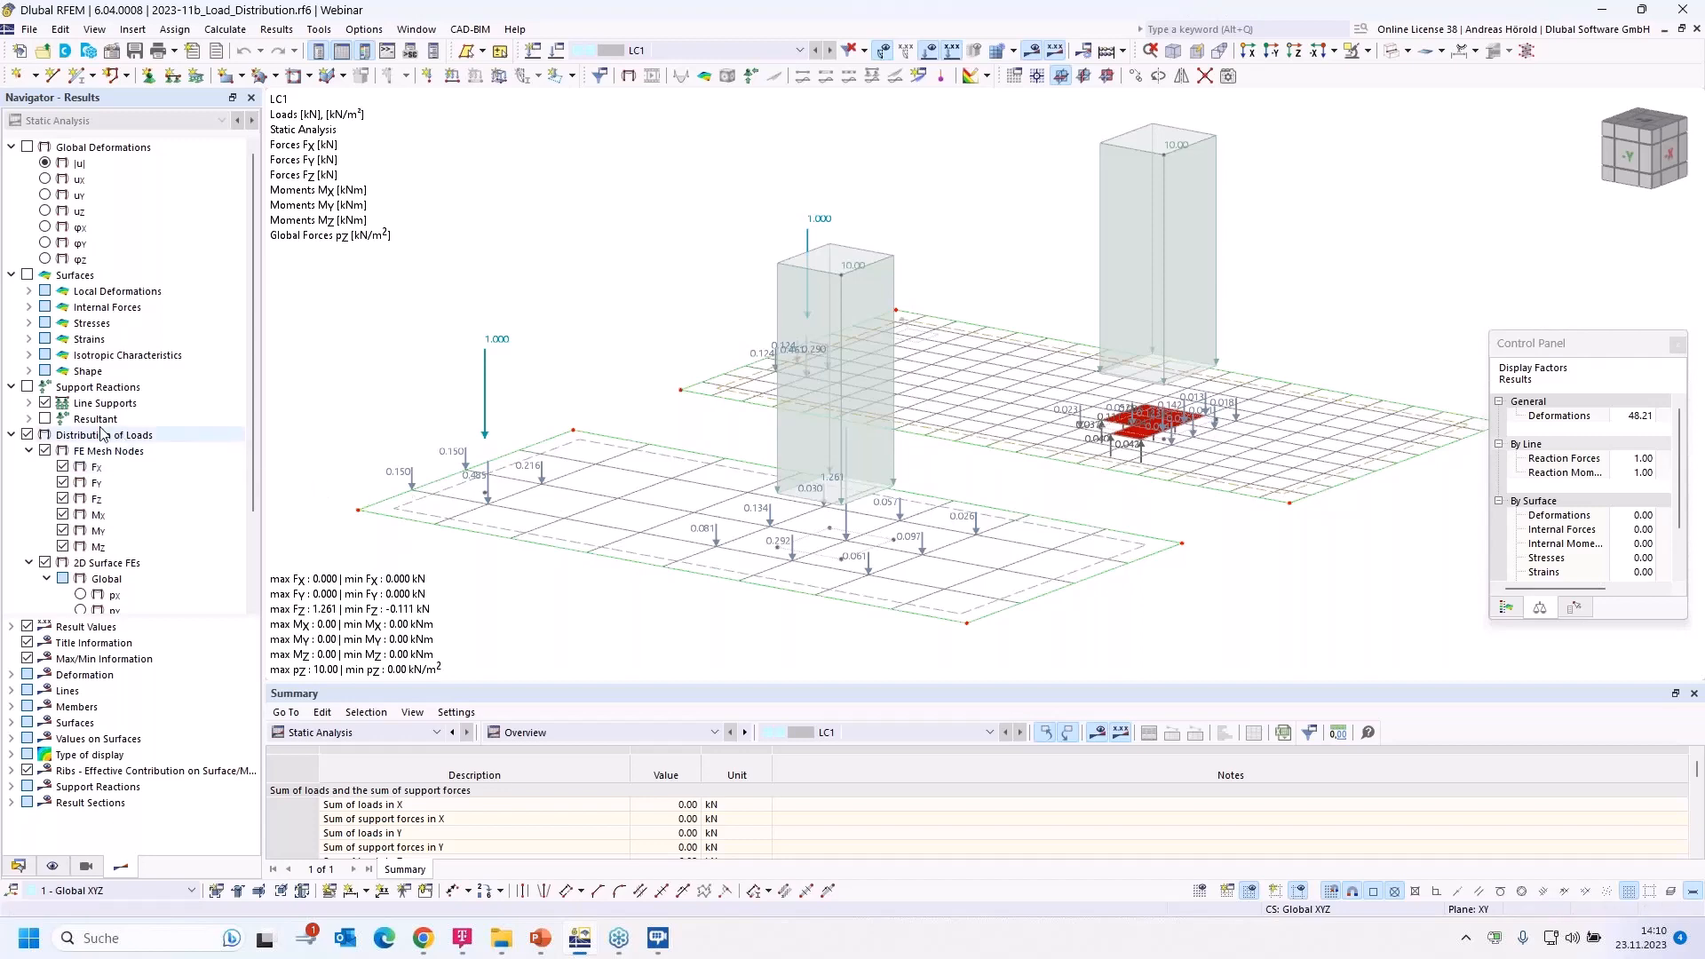
left_click(27, 387)
middle_click_drag(992, 435, 930, 366)
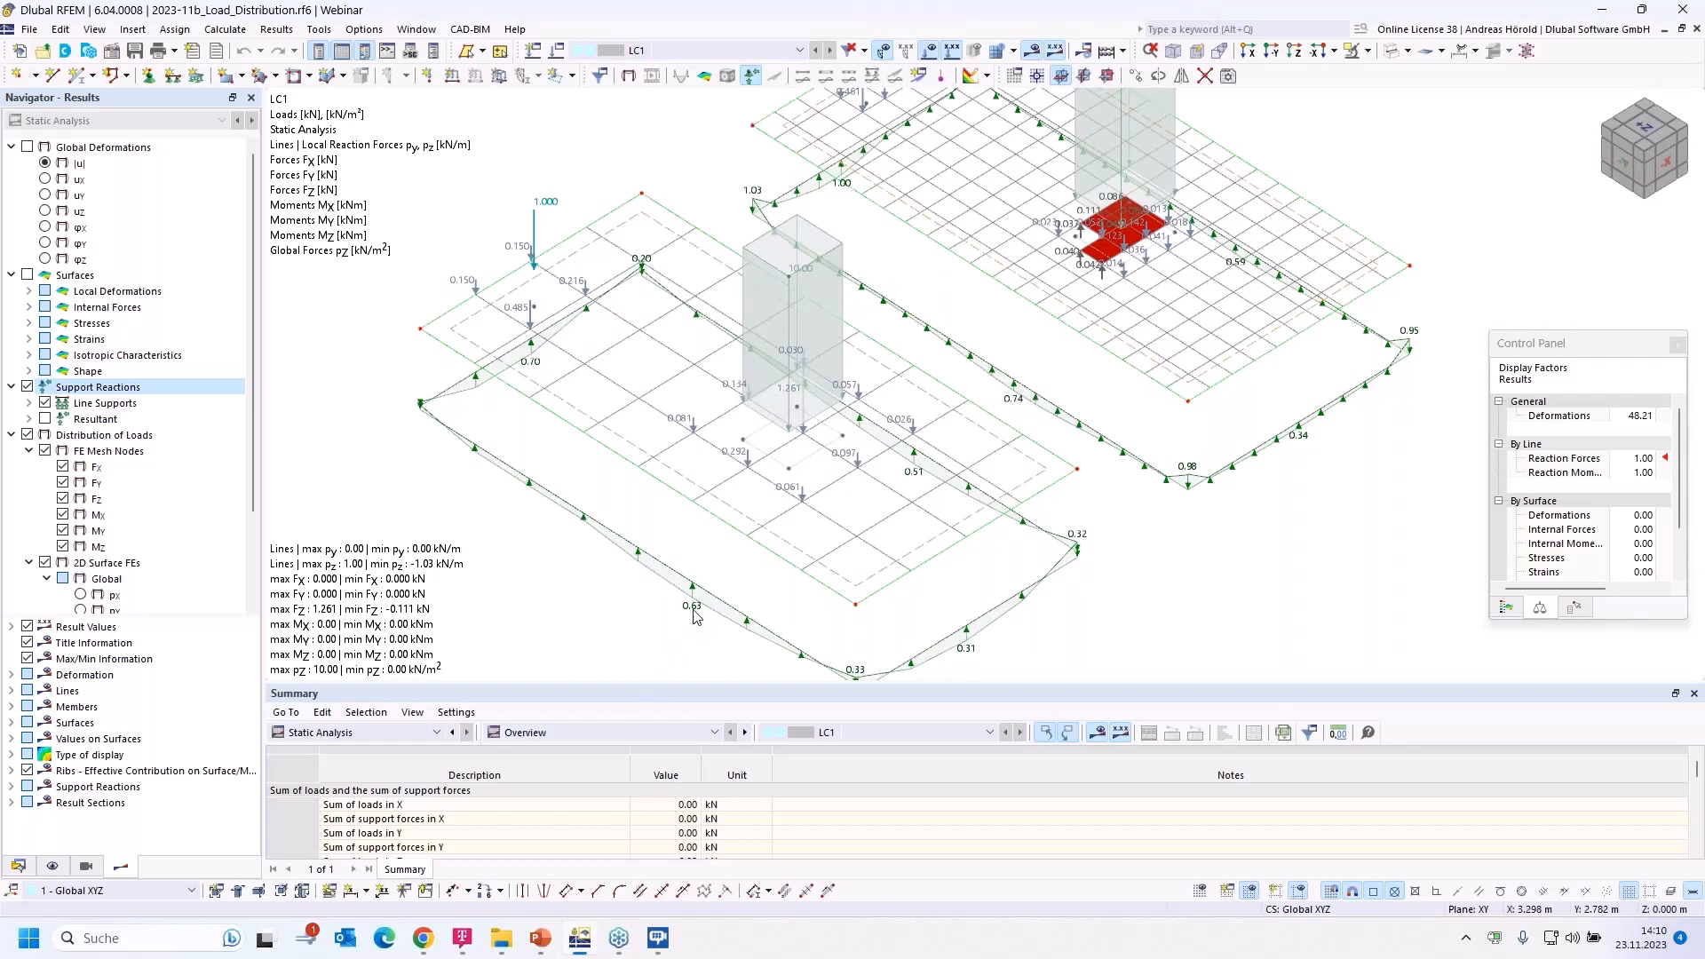
Compare the line support reactions of the coarsely and finely meshed surfaces from several viewing directions
middle_click_drag(985, 622, 1004, 524, "ctrl")
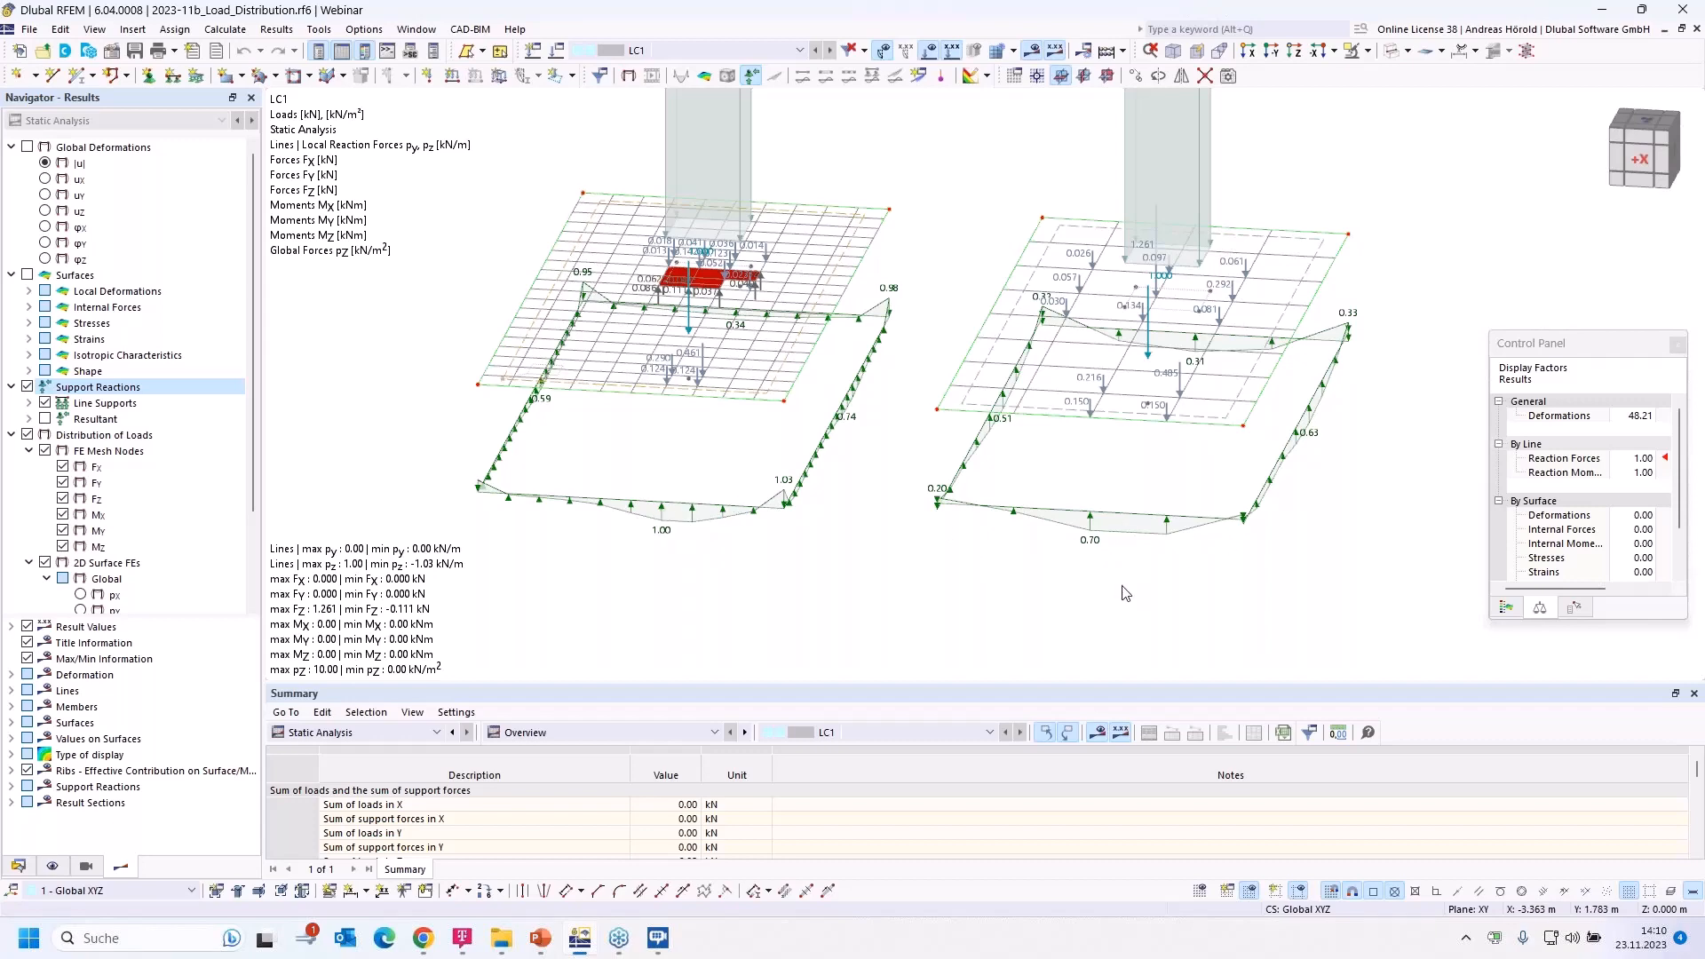
mouse_move(1122, 589)
middle_mouse_down("ctrl")
mouse_move(1077, 571)
mouse_move(1145, 600)
middle_mouse_up("ctrl")
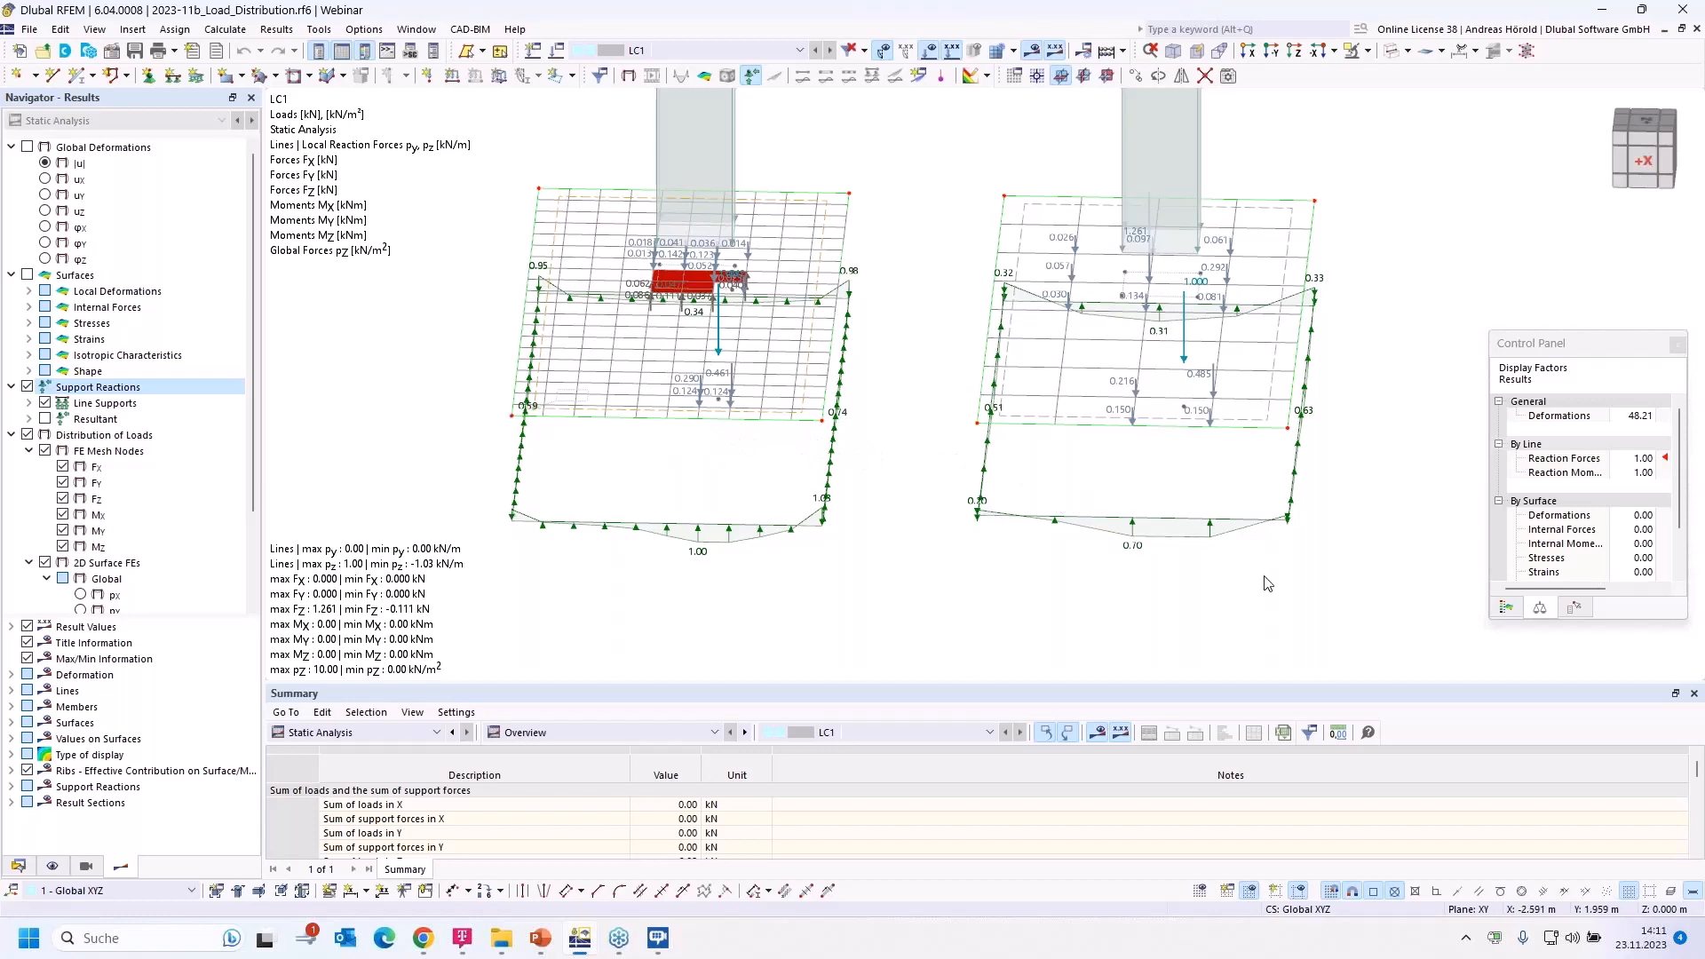
middle_click_drag(1268, 585, 1193, 587, "ctrl")
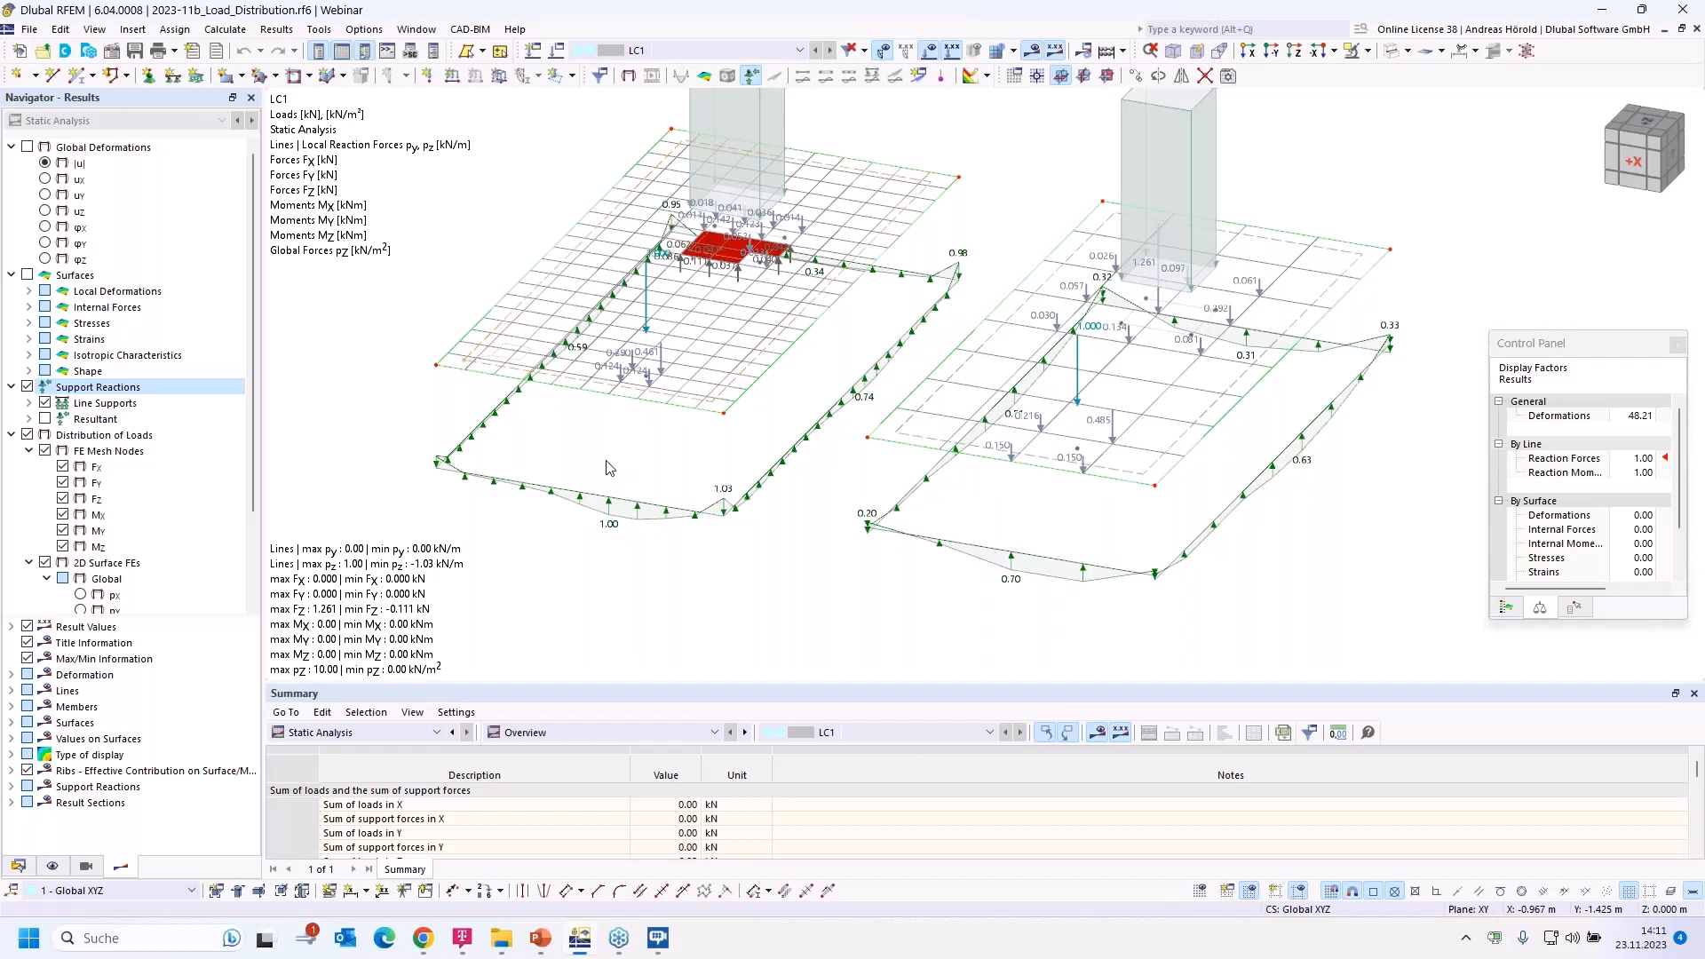
scroll(609, 468, "up", 1)
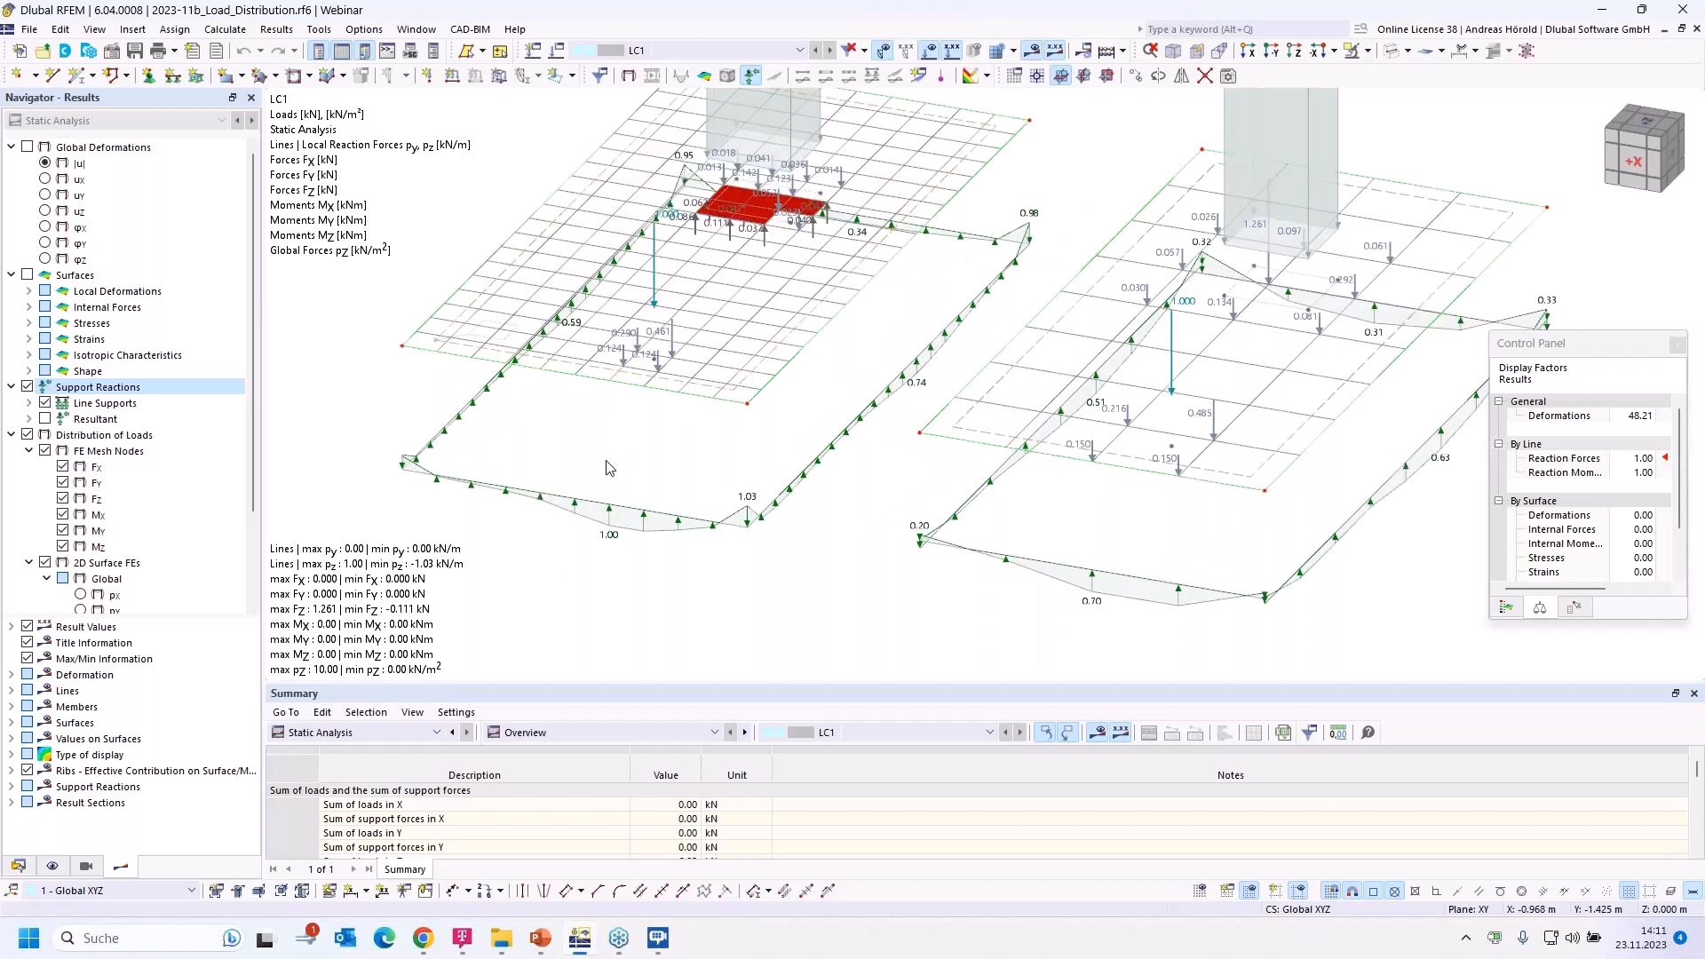
scroll(609, 468, "down", 3)
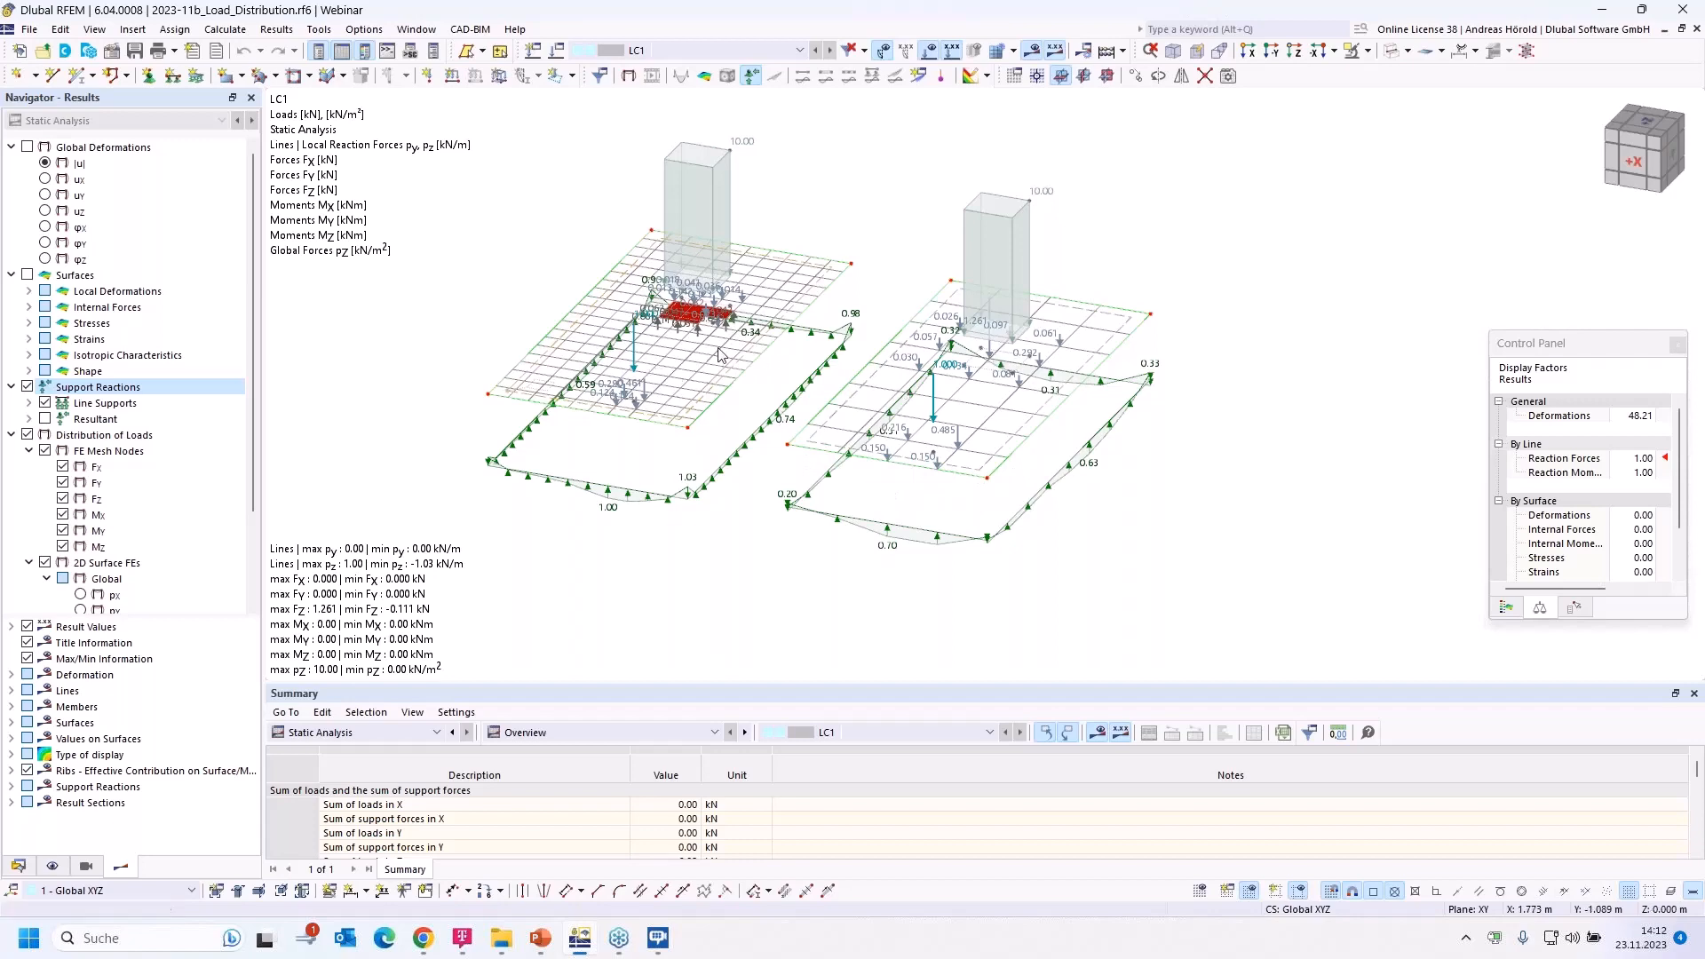
mouse_move(1189, 546)
middle_mouse_down("ctrl")
mouse_move(1176, 510)
mouse_move(1181, 538)
middle_mouse_up("ctrl")
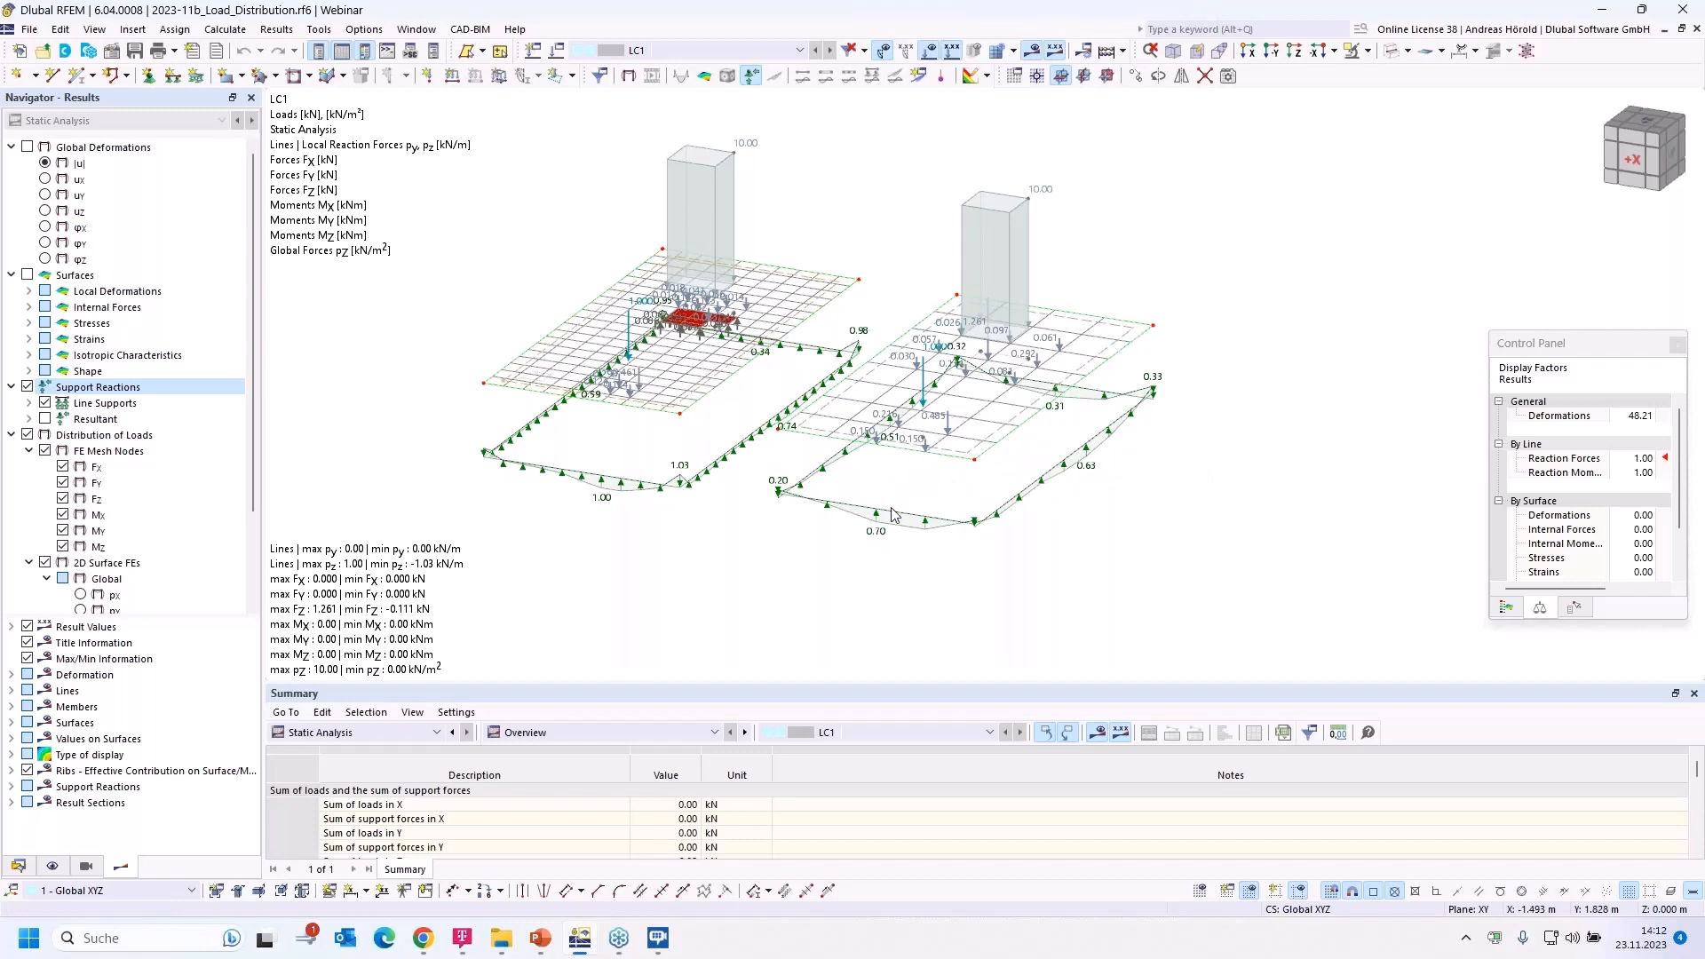
middle_click_drag(1093, 553, 962, 563)
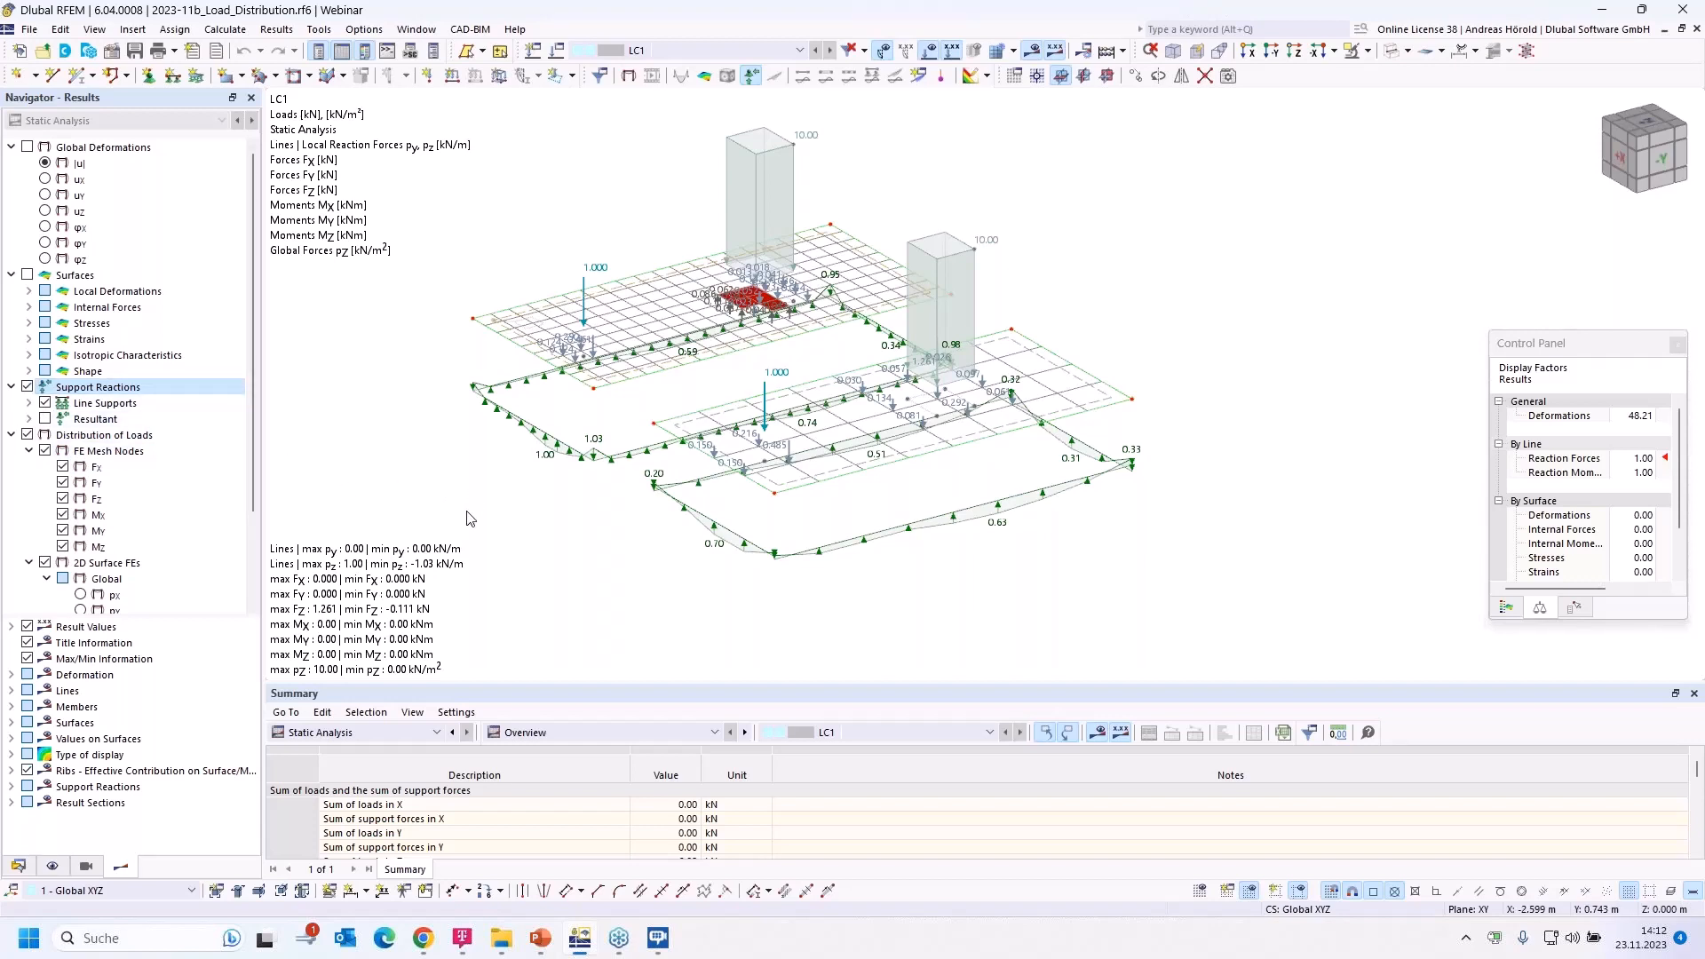
Activate the model 2023-11c_Clipping.rf6 and list its clipping planes under the guide objects with their full descriptions readable
left_click(17, 865)
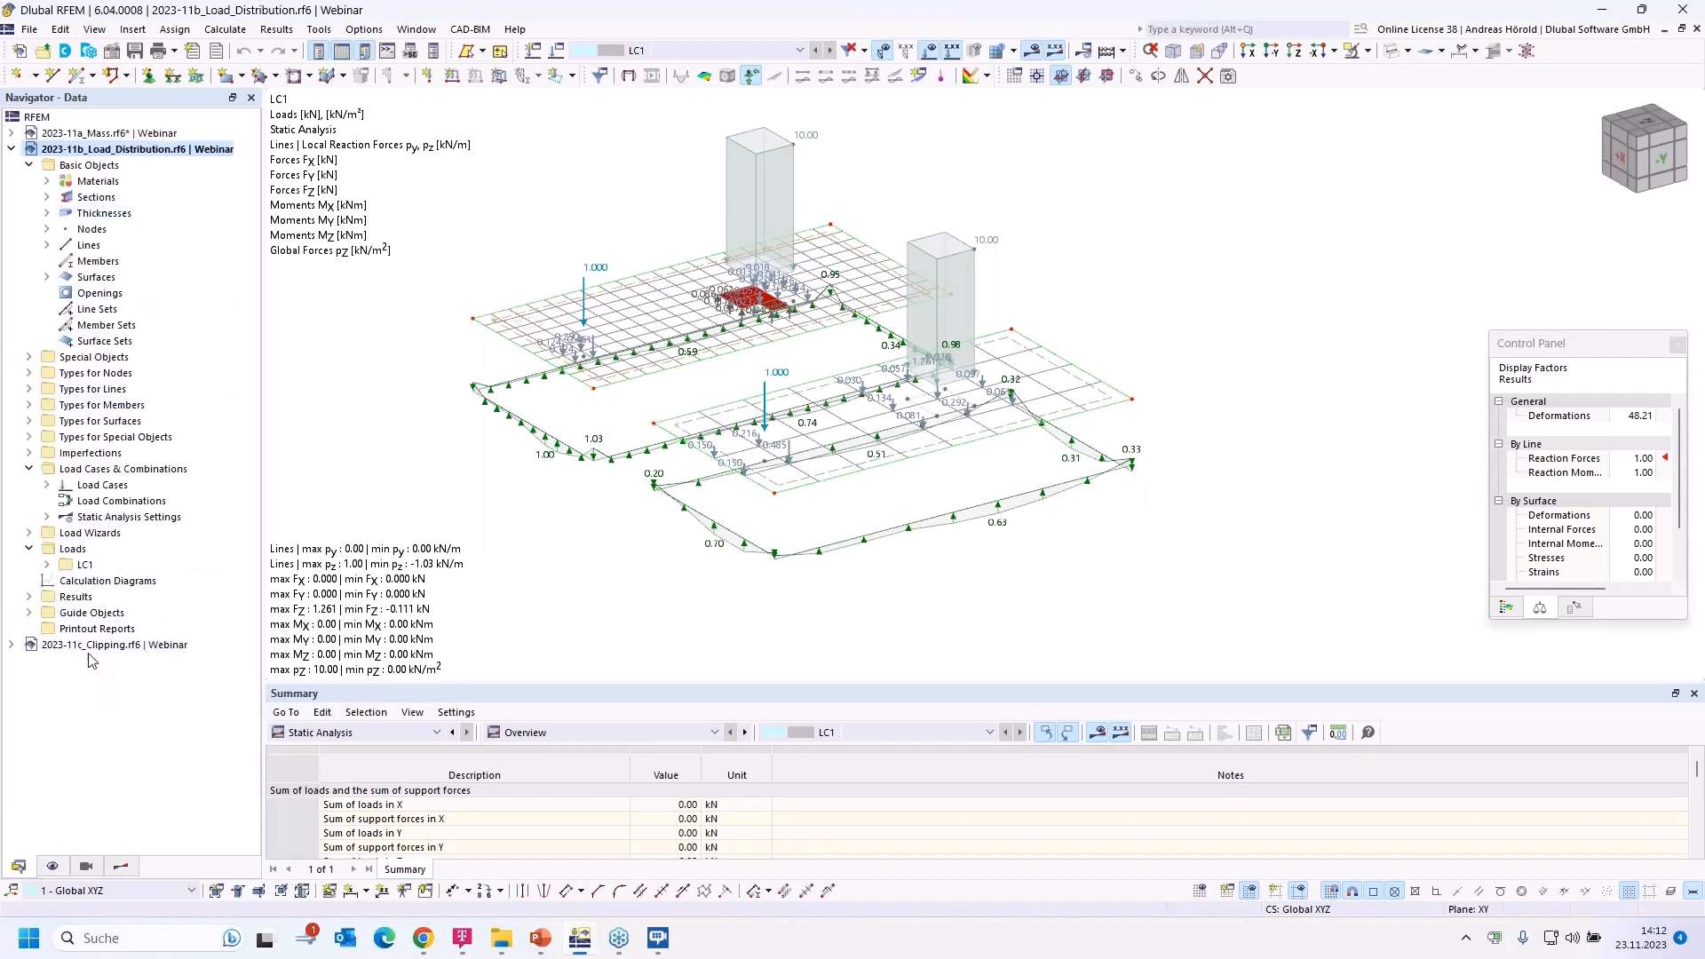
left_click(96, 646)
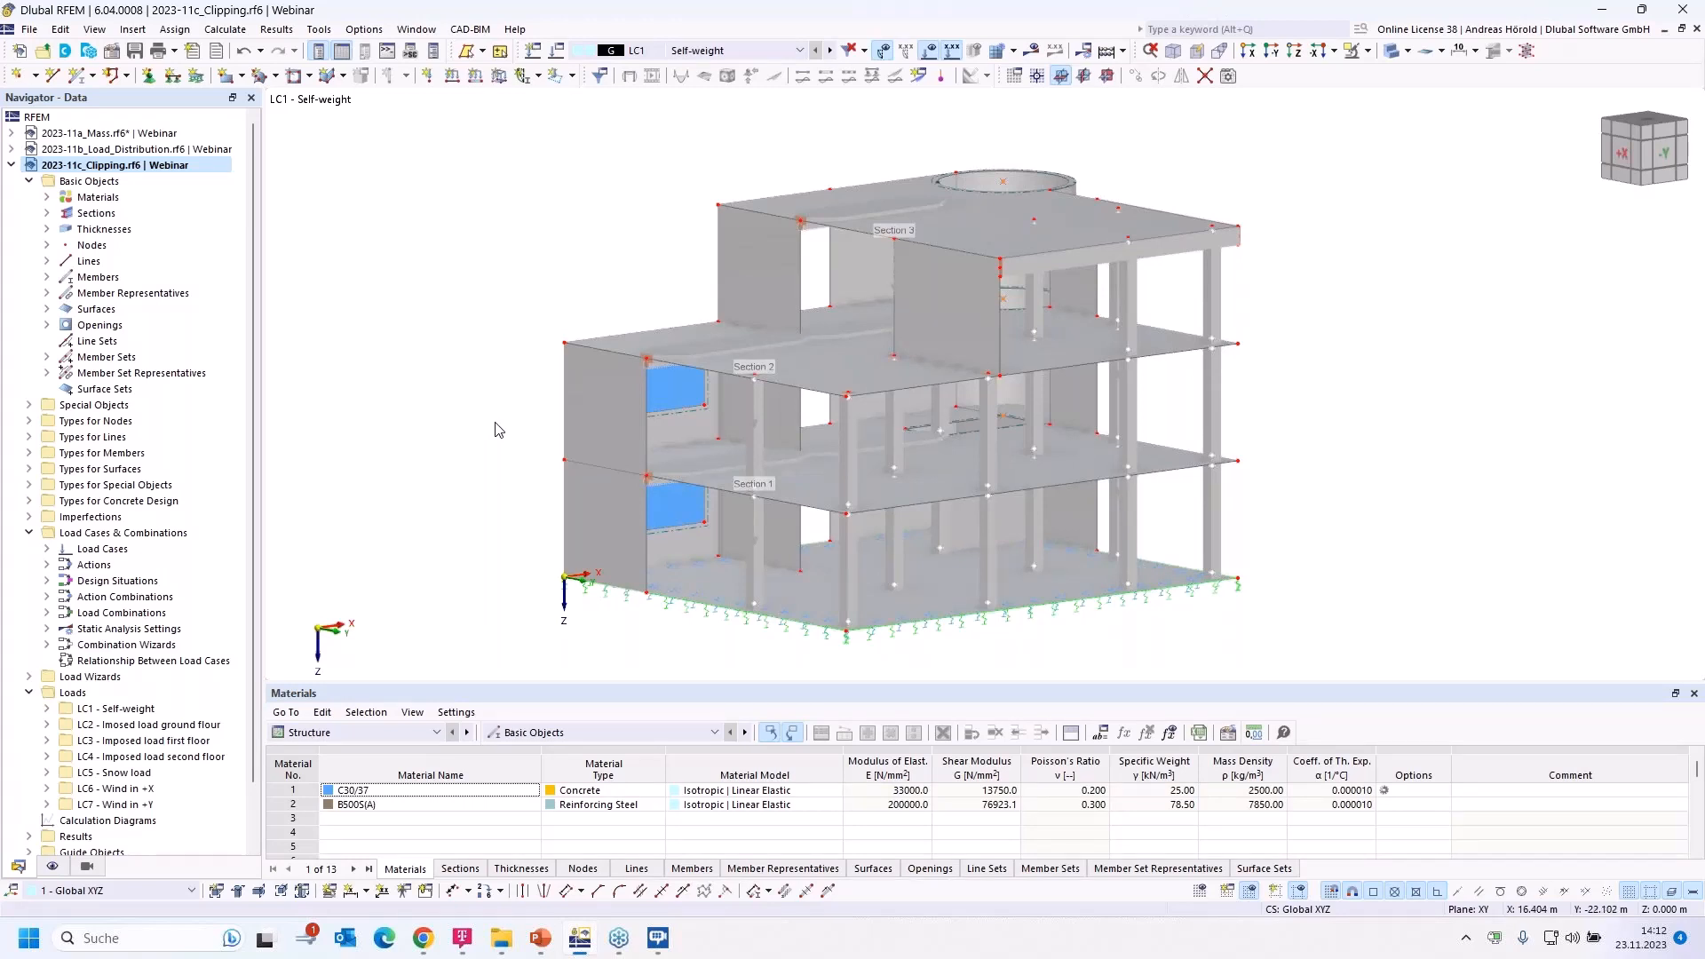
scroll(160, 736, "down", 2)
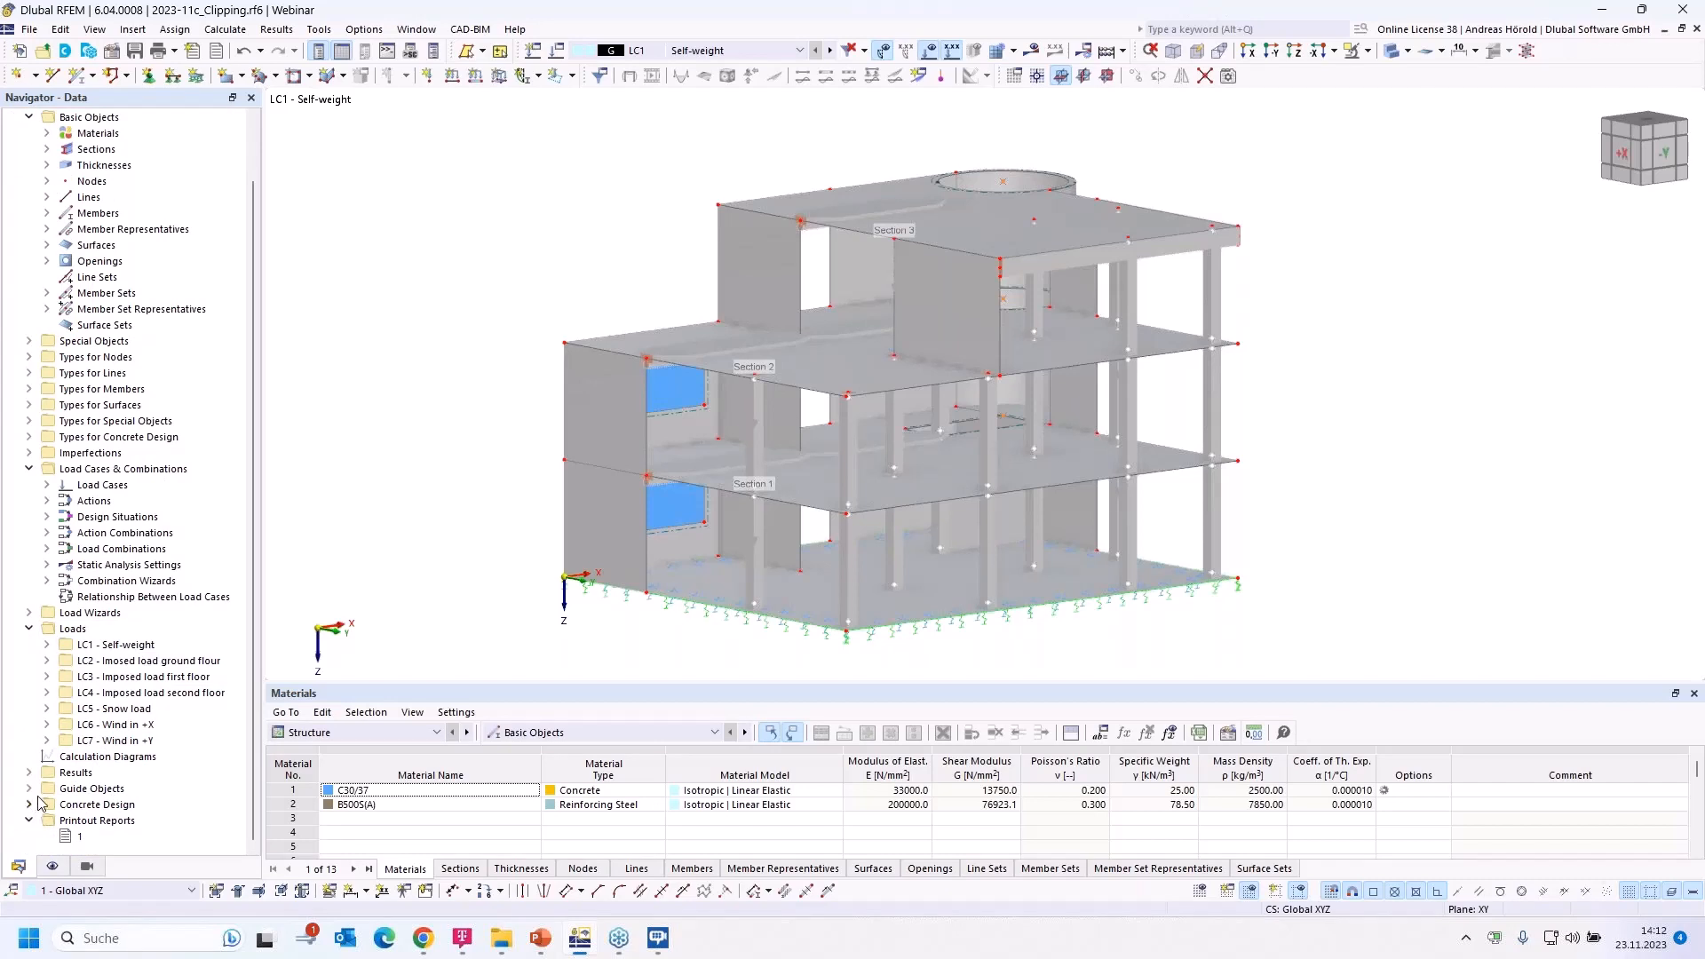
left_click(29, 788)
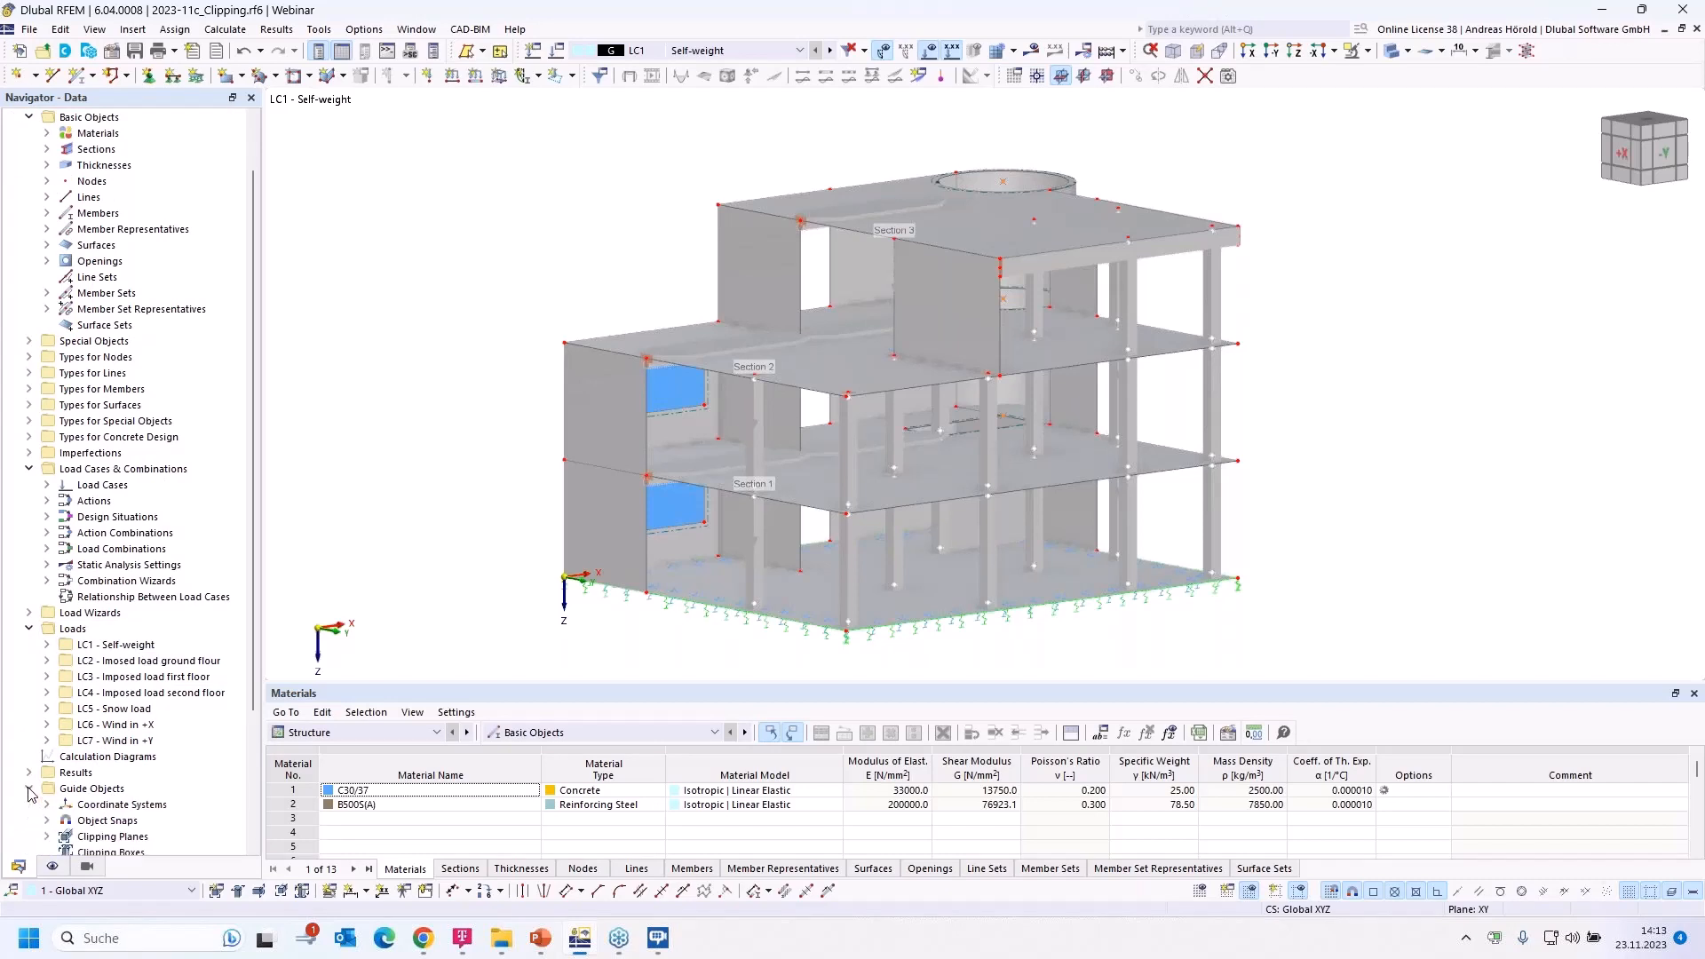
scroll(33, 802, "down", 4)
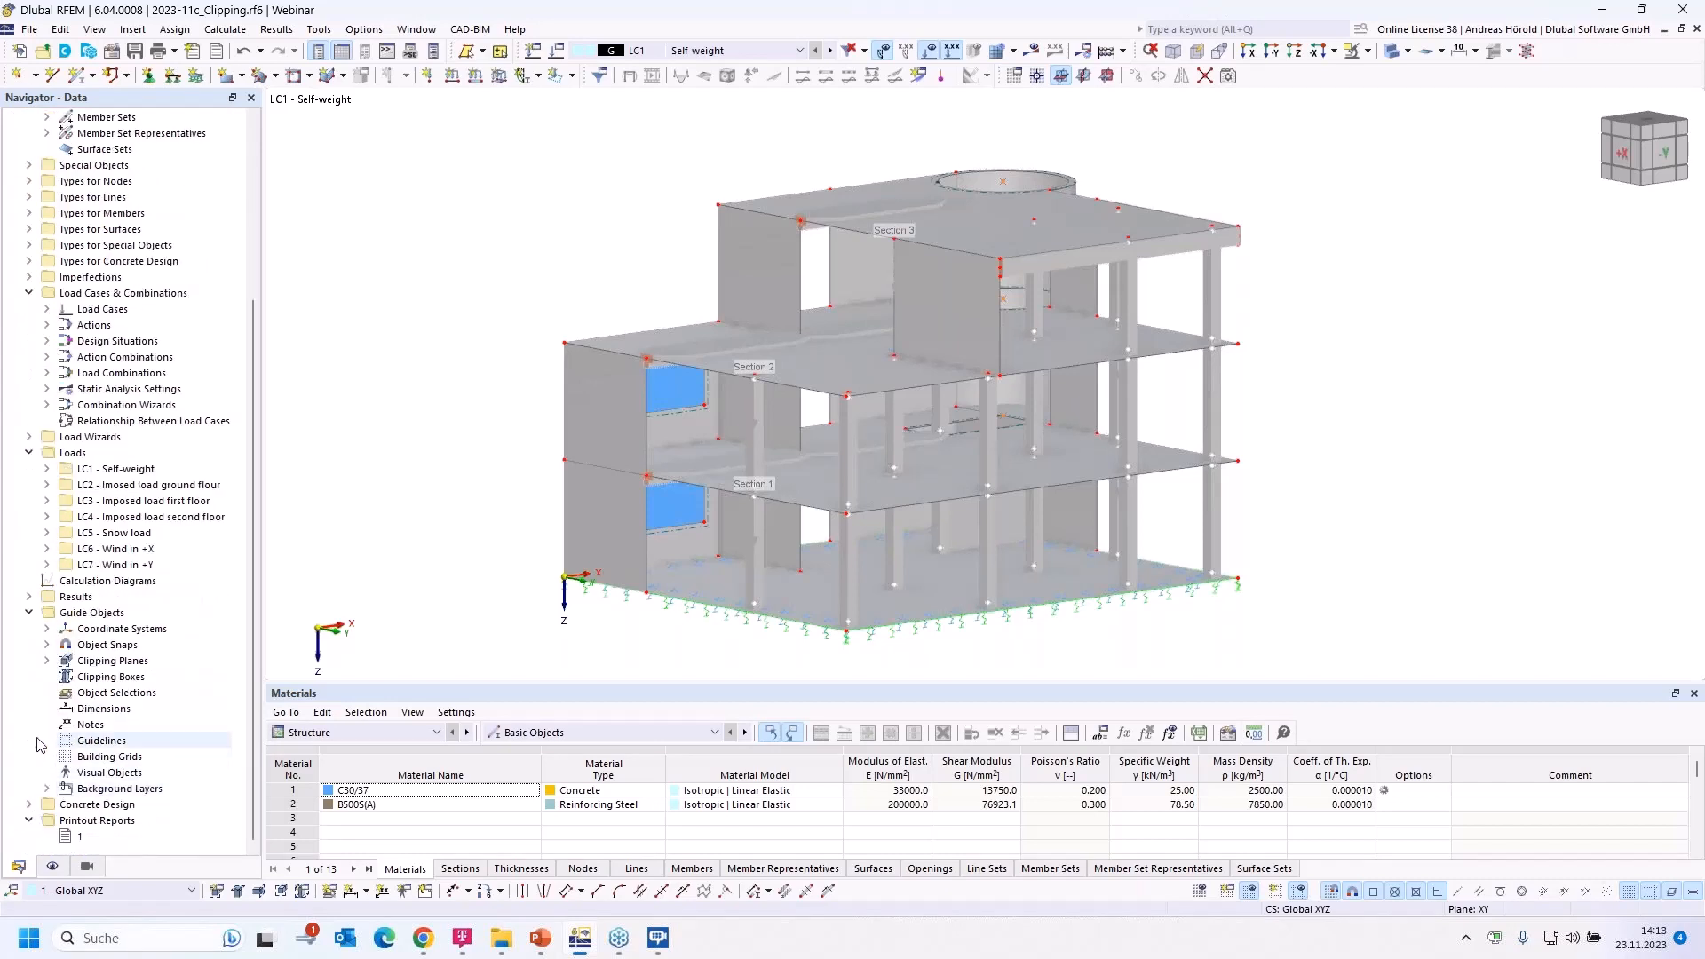
left_click(47, 662)
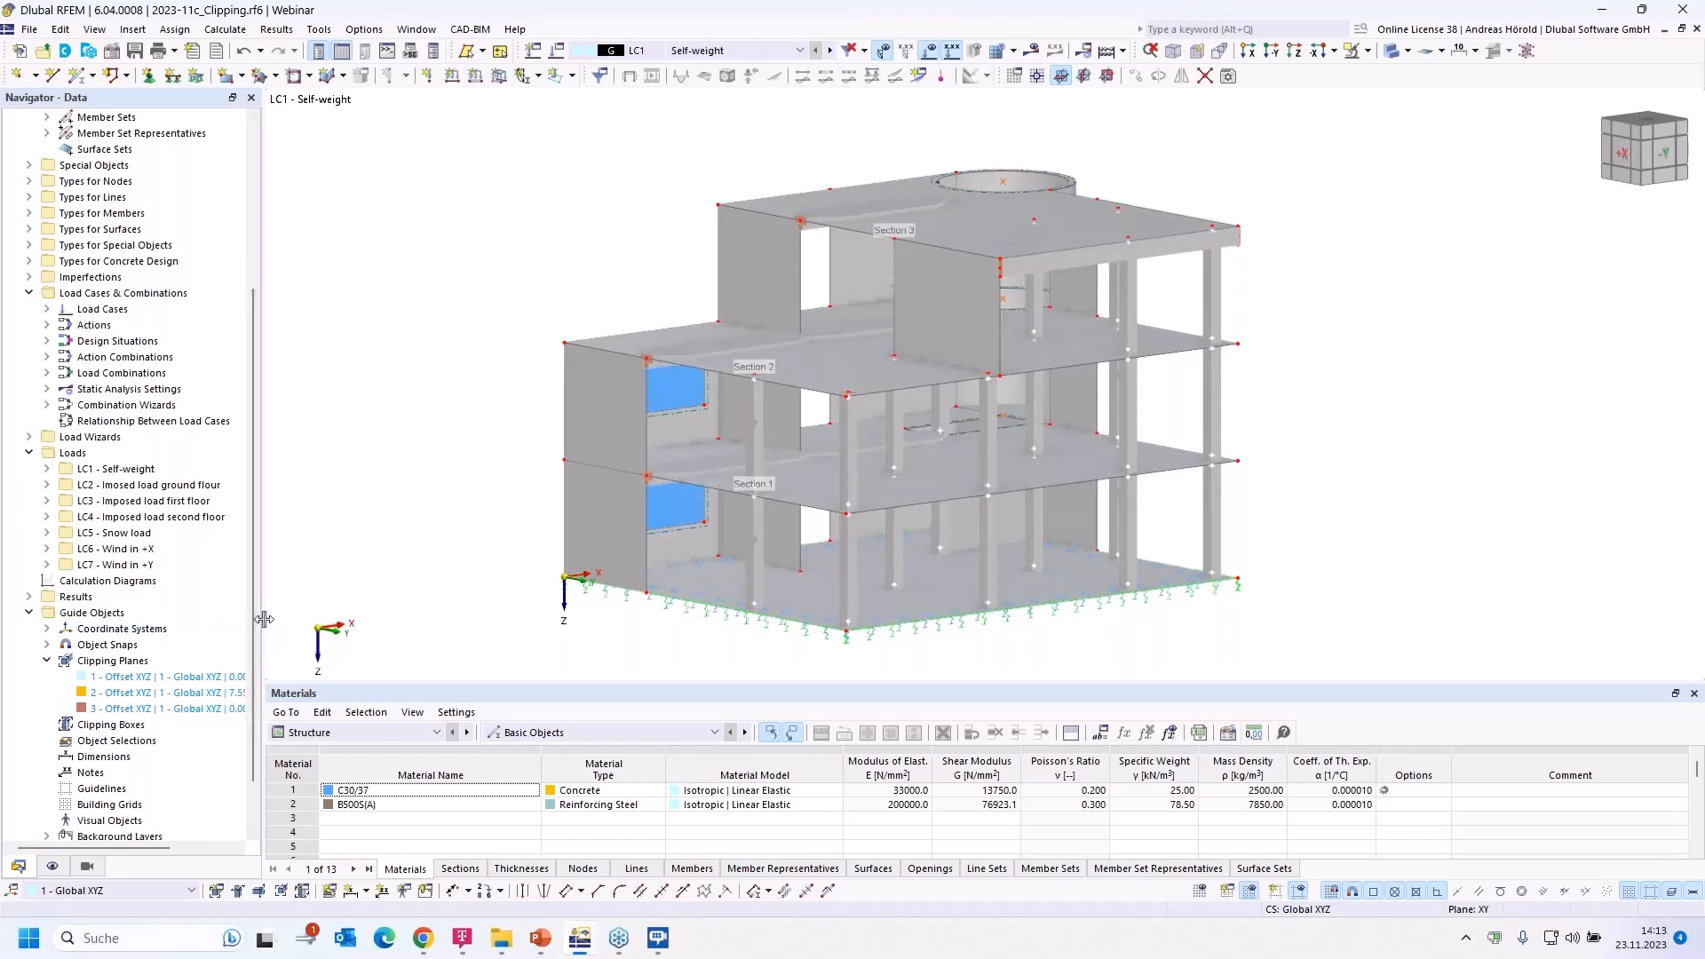
left_click_drag(262, 618, 392, 627)
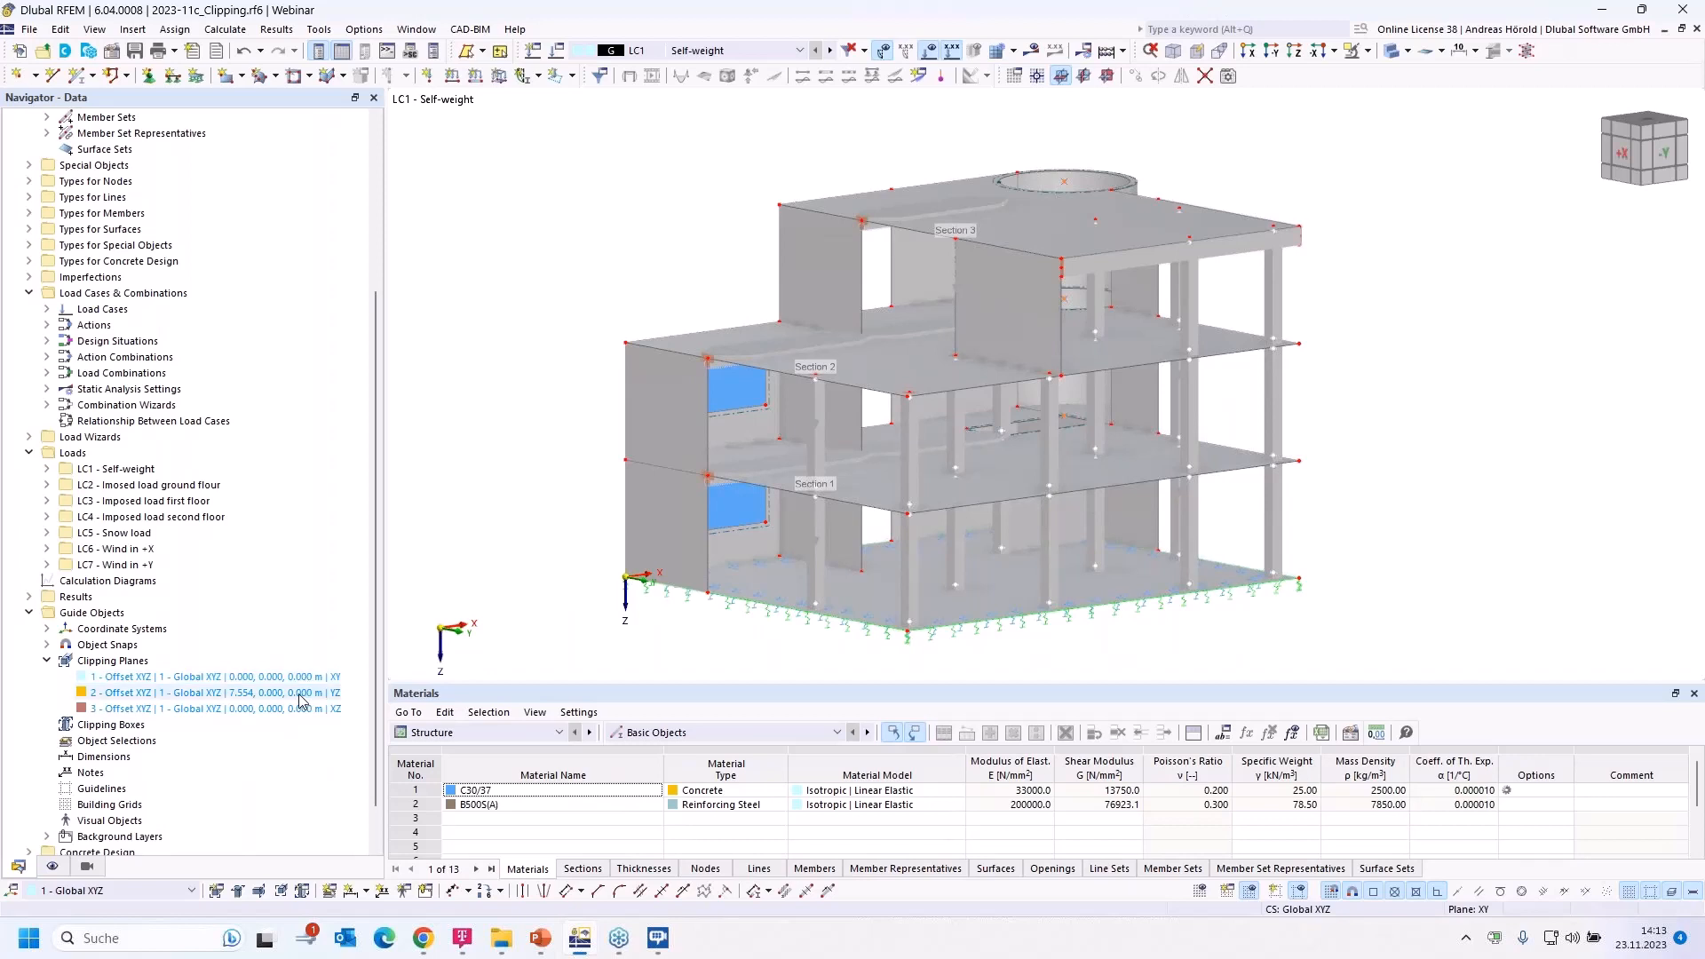
Switch on YZ clipping plane No. 2 and shift it along X to an offset of about 5.65 m, ignoring all assertion errors
right_click(238, 699)
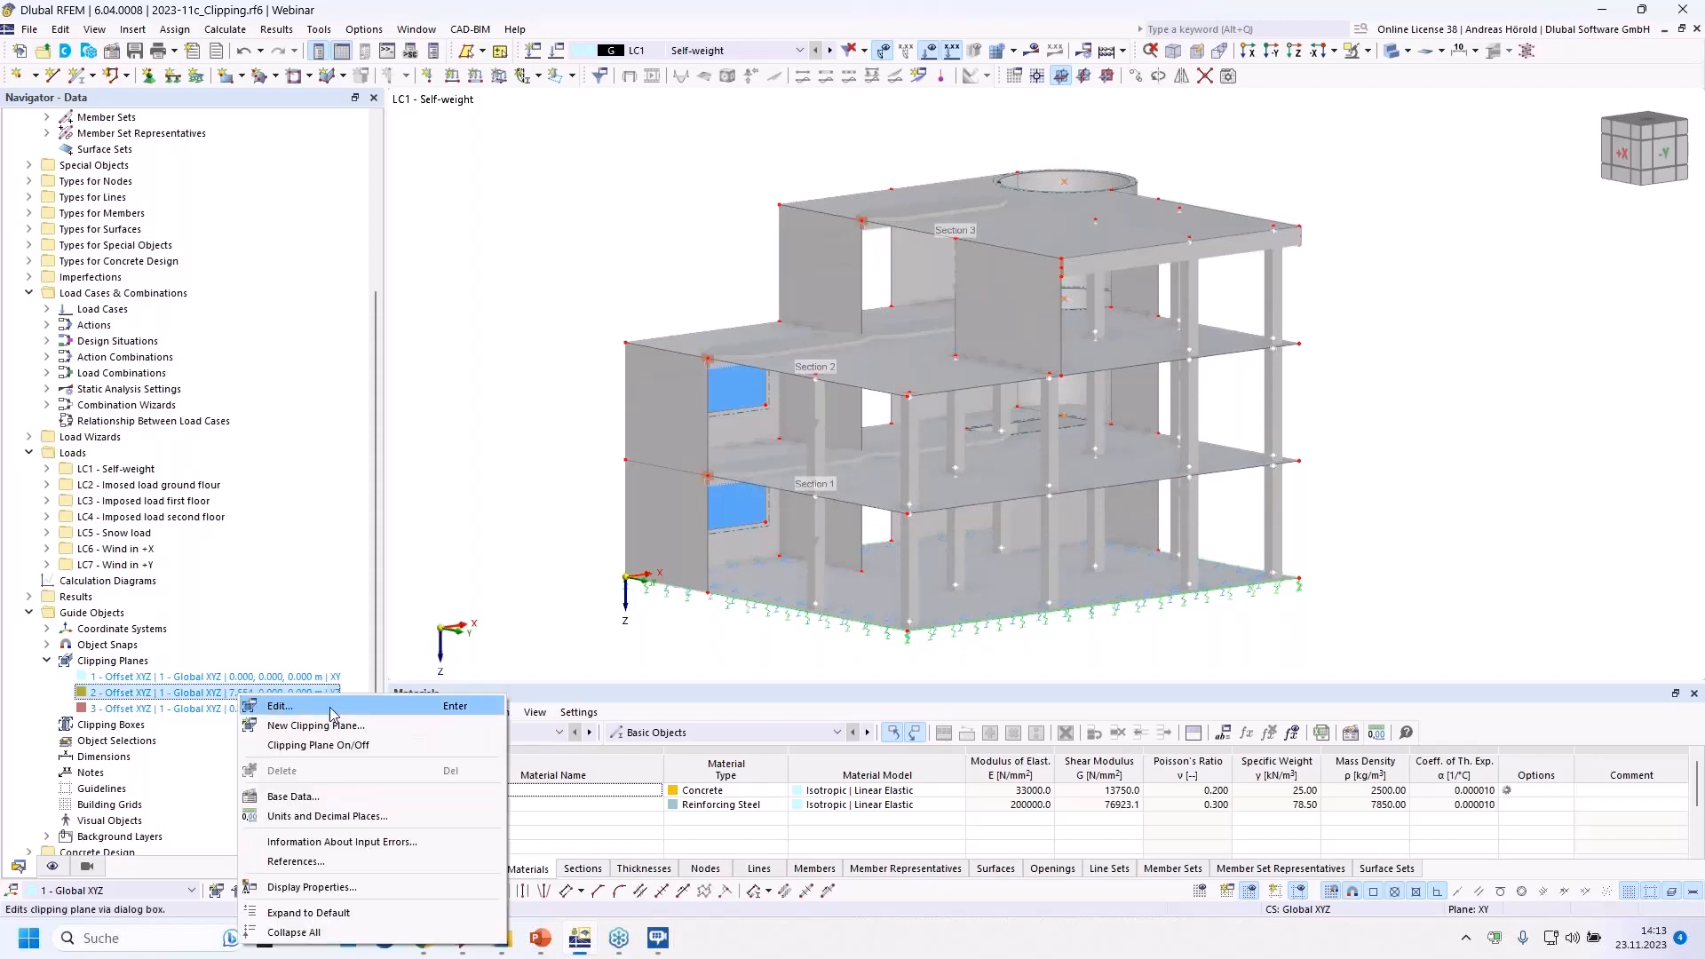
left_click(345, 751)
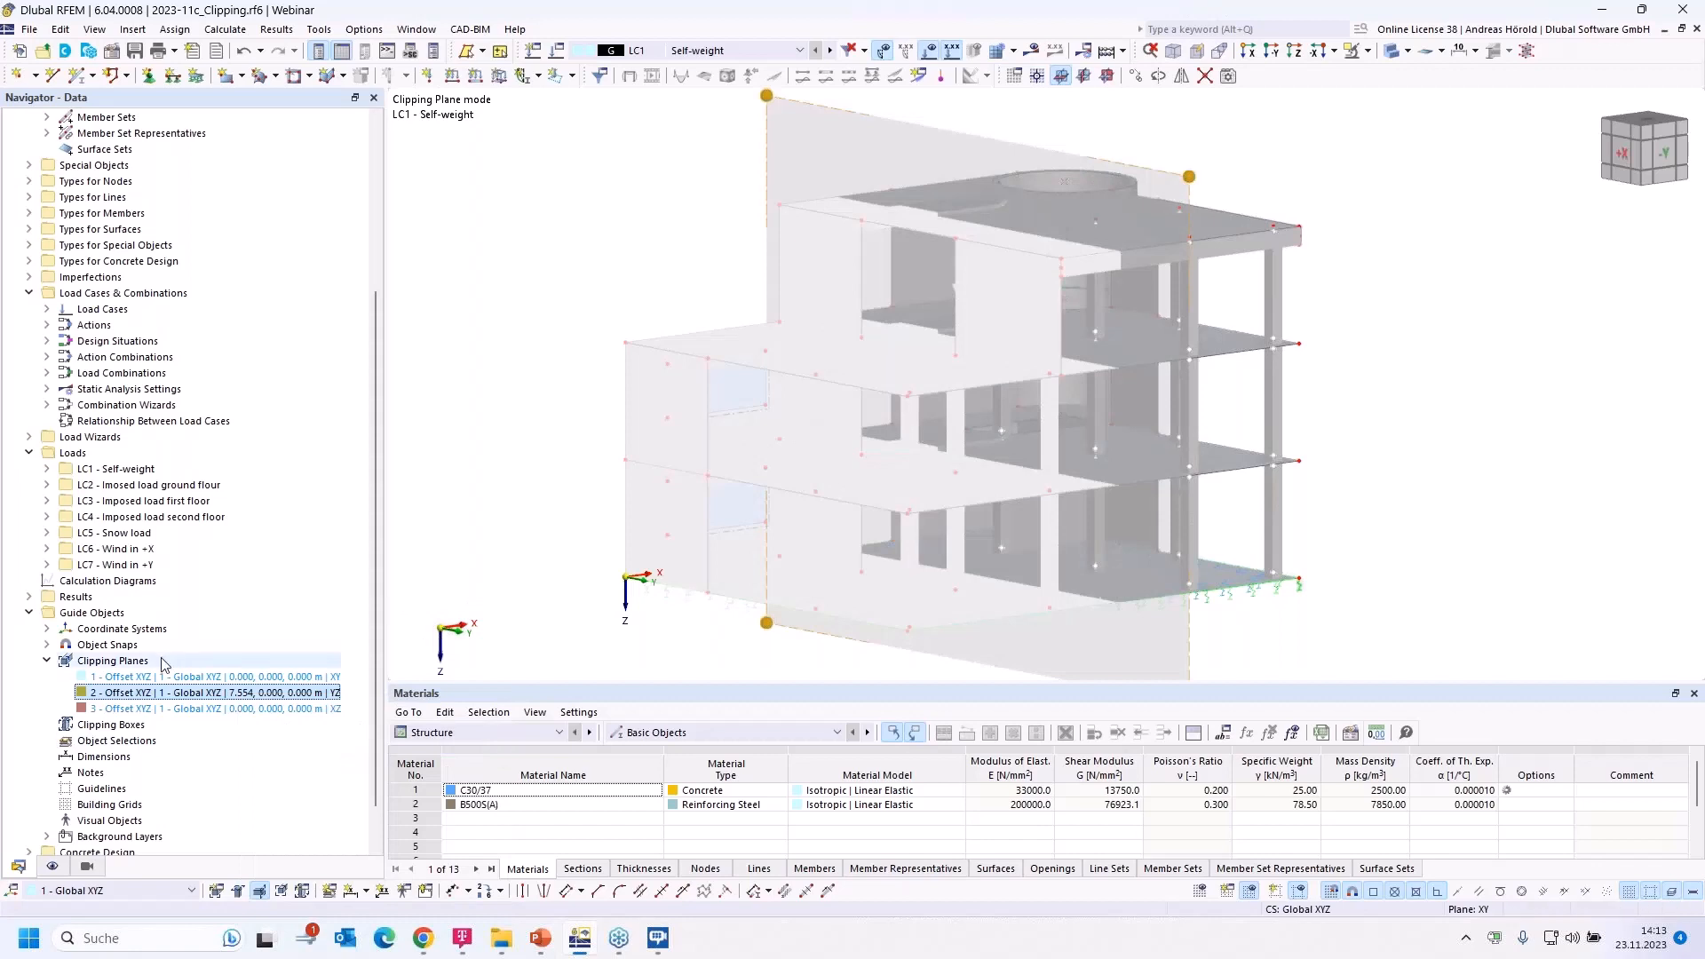
scroll(695, 551, "down", 2)
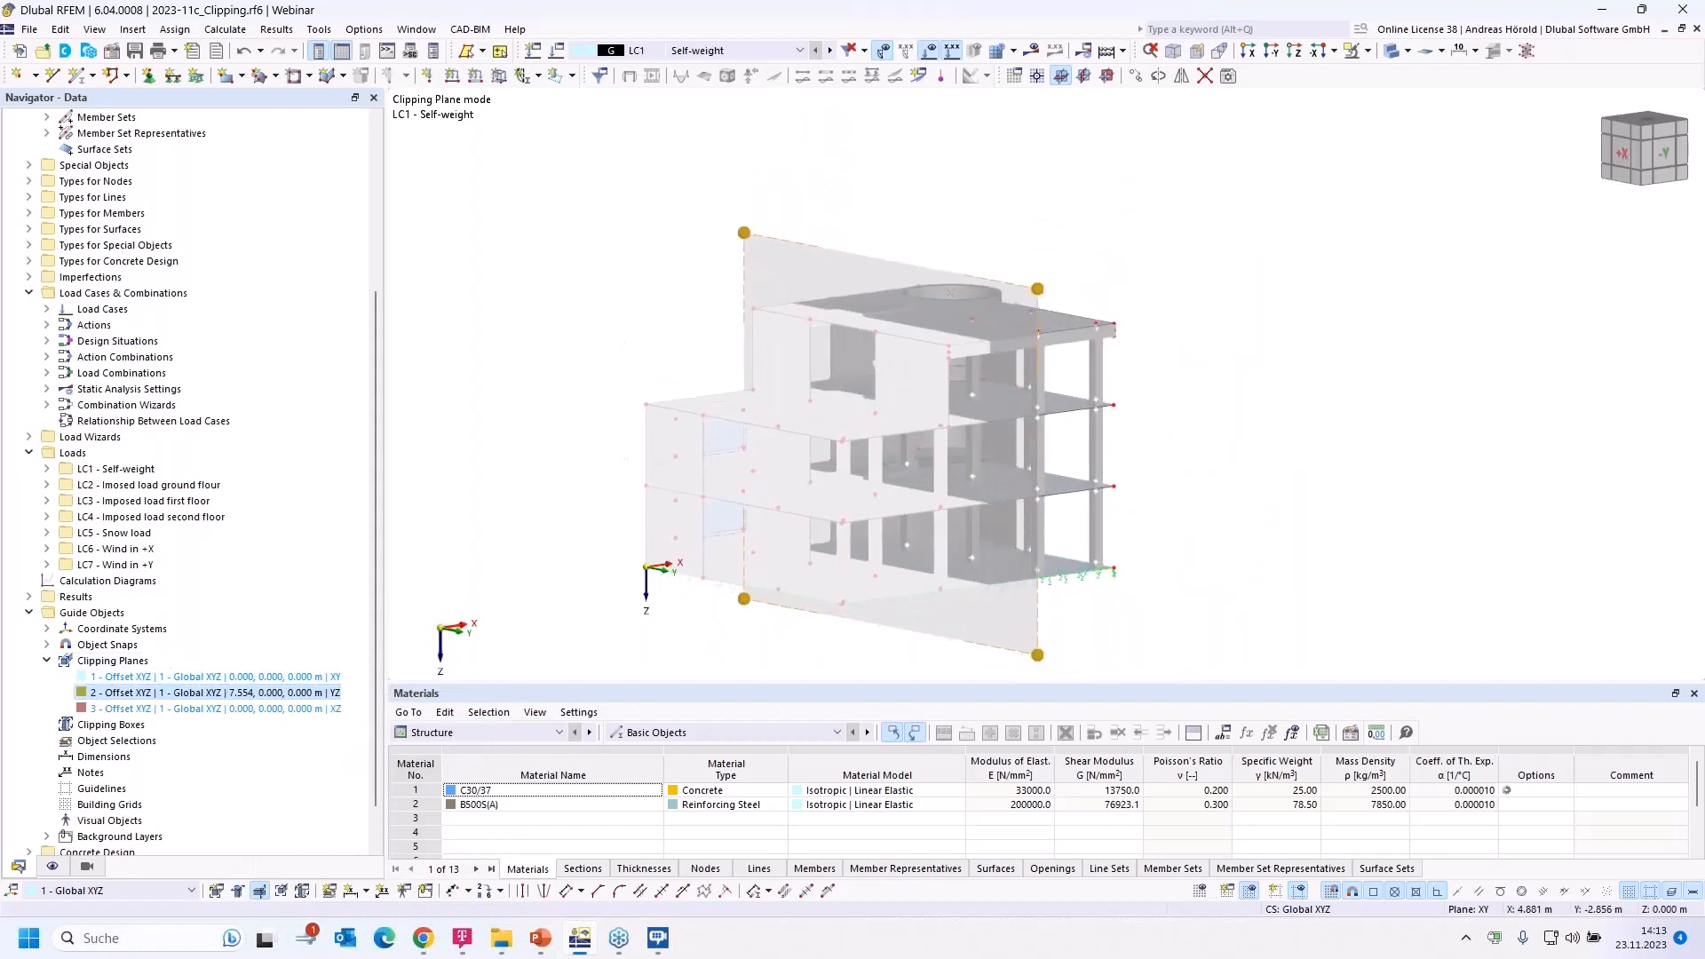
middle_click_drag(696, 550, 683, 500)
left_click_drag(1024, 606, 886, 633)
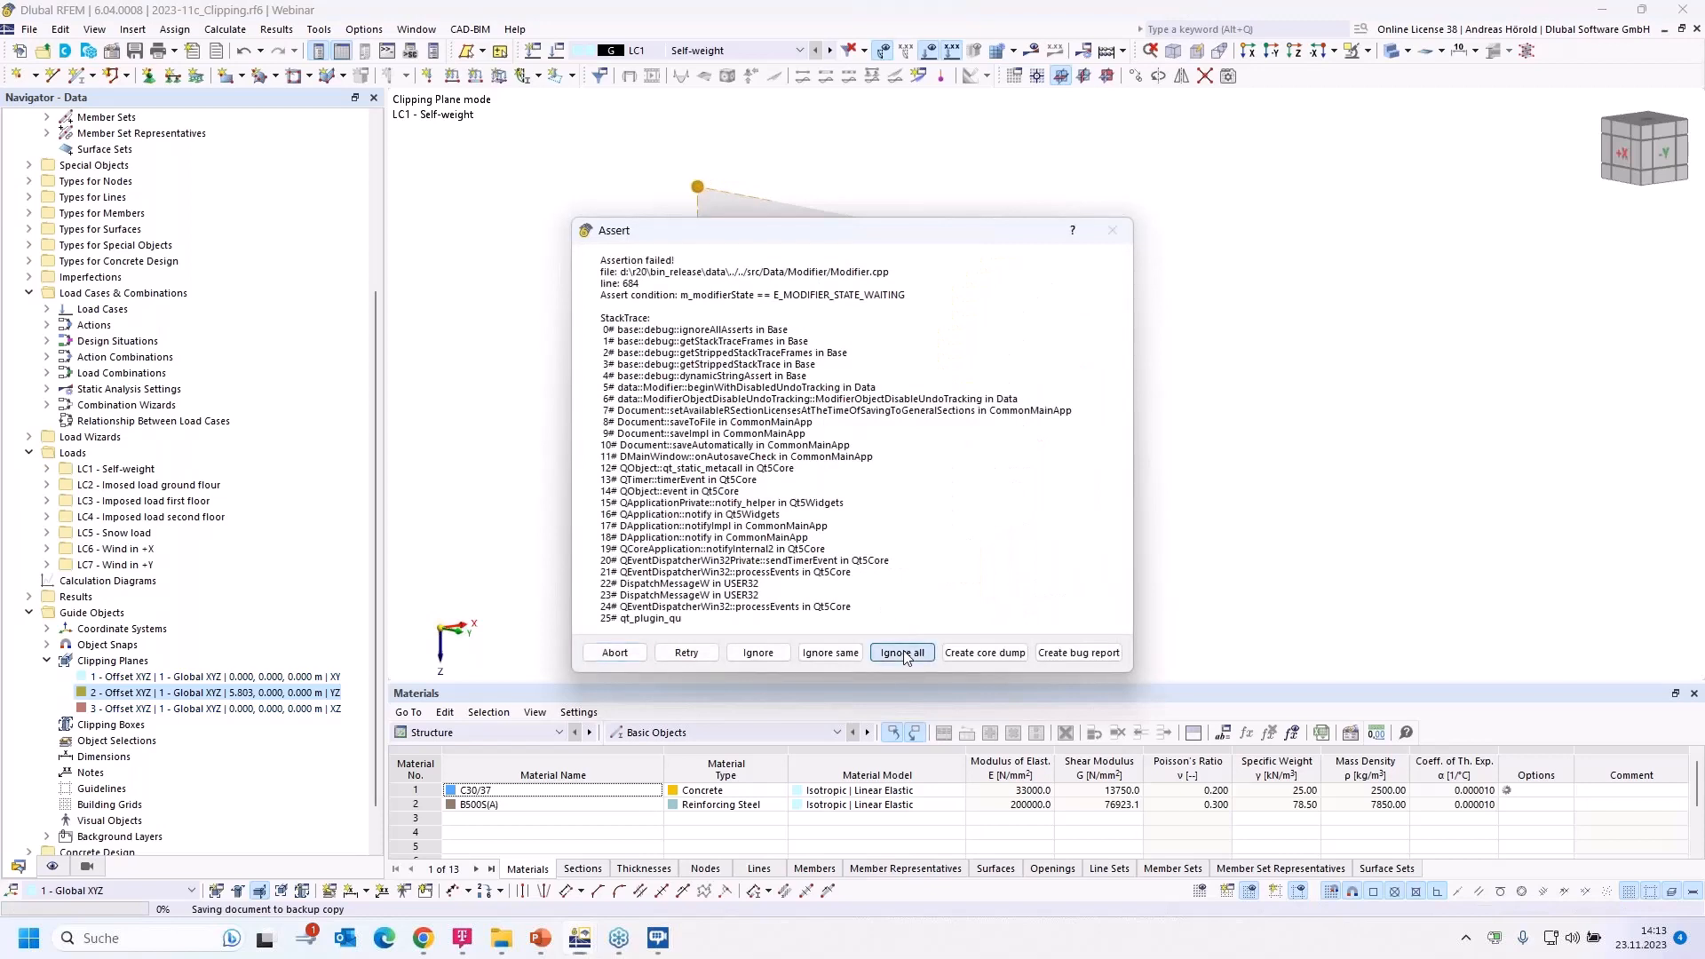
left_click(902, 652)
left_click_drag(888, 632, 977, 608)
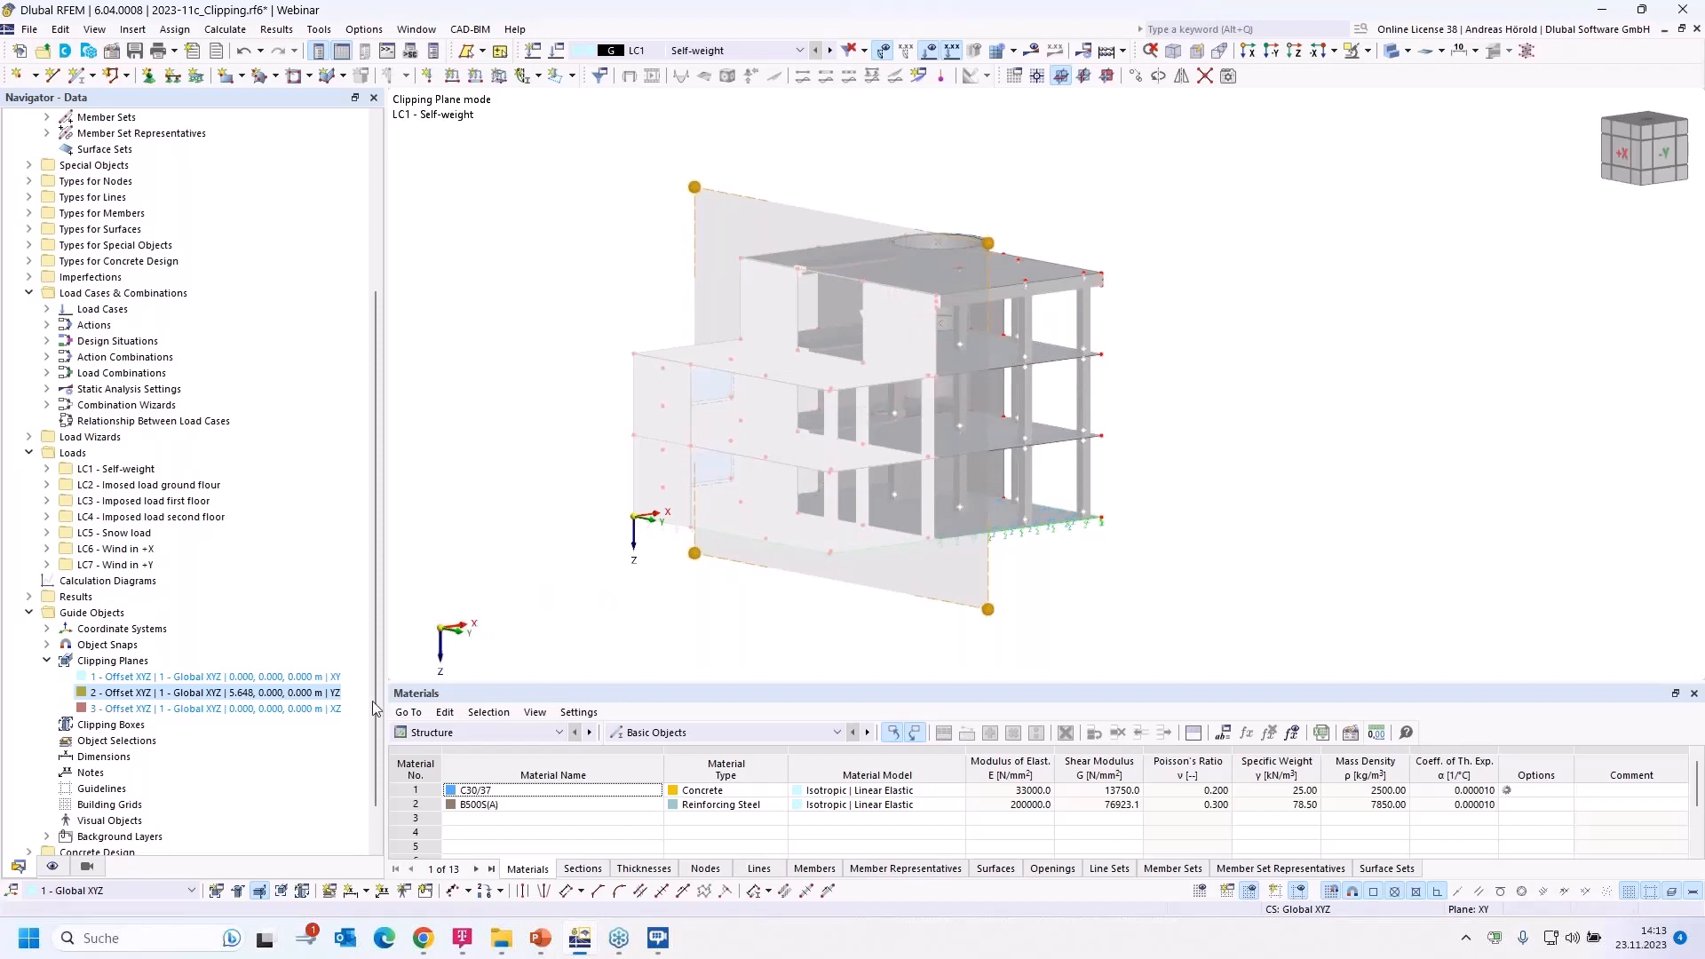
Turn off the display of clipped areas and examine the cut building from the clipped side
left_click(52, 868)
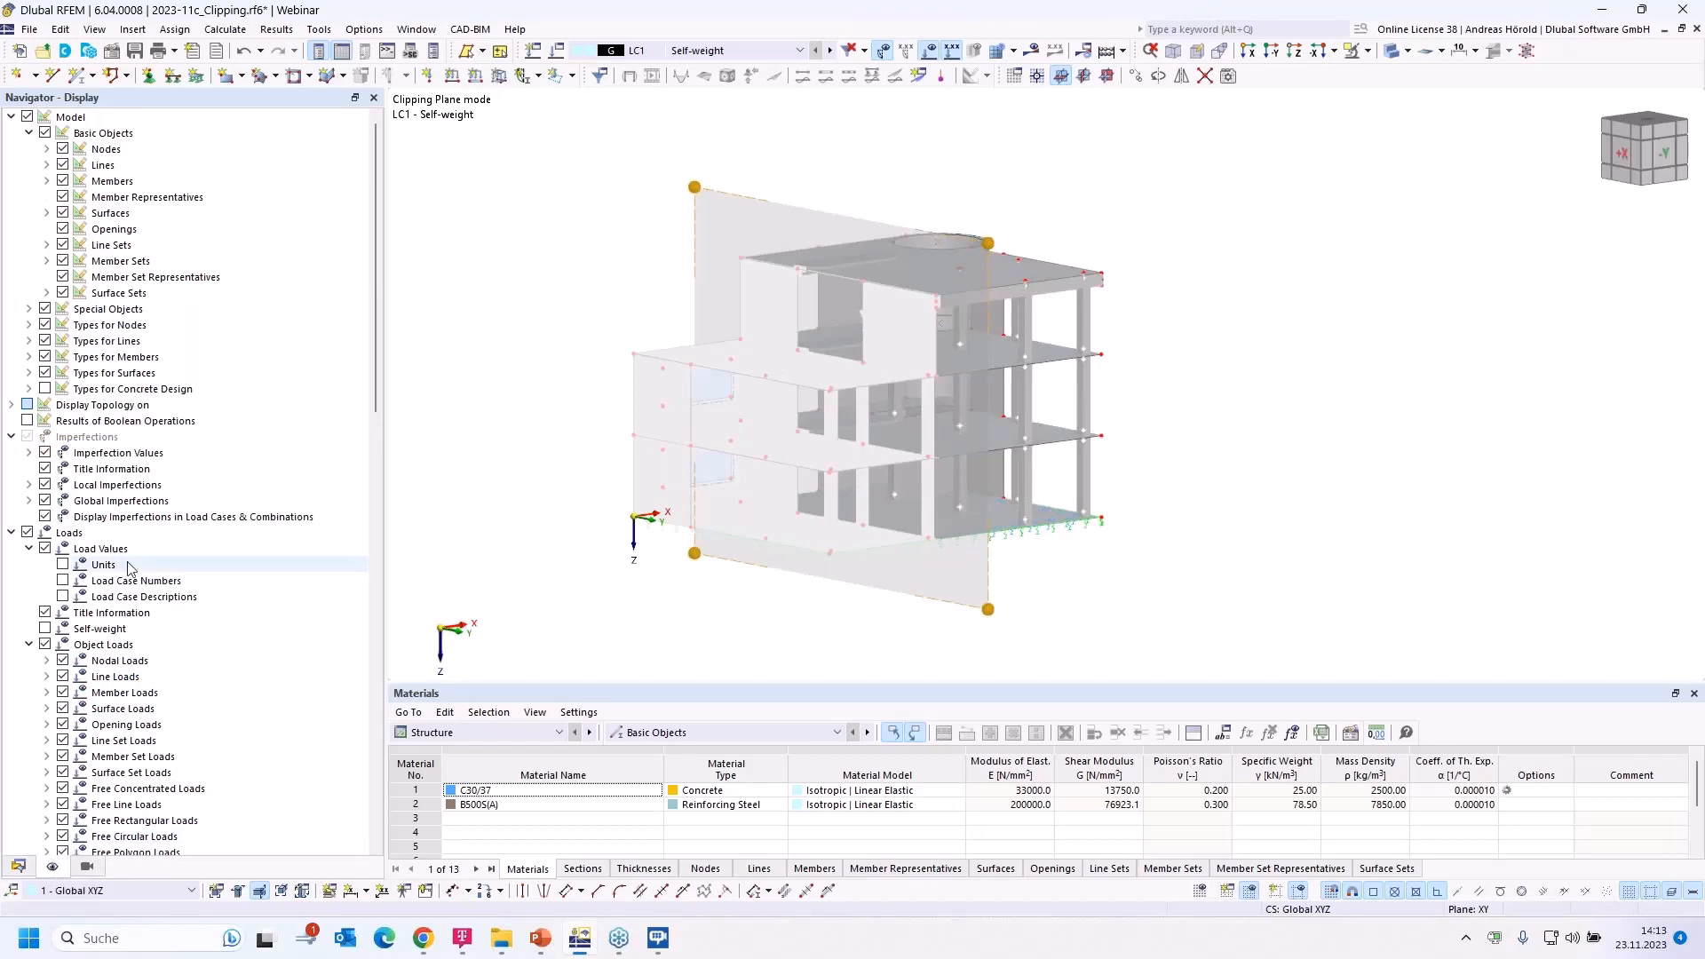
scroll(128, 568, "down", 8)
scroll(129, 568, "down", 10)
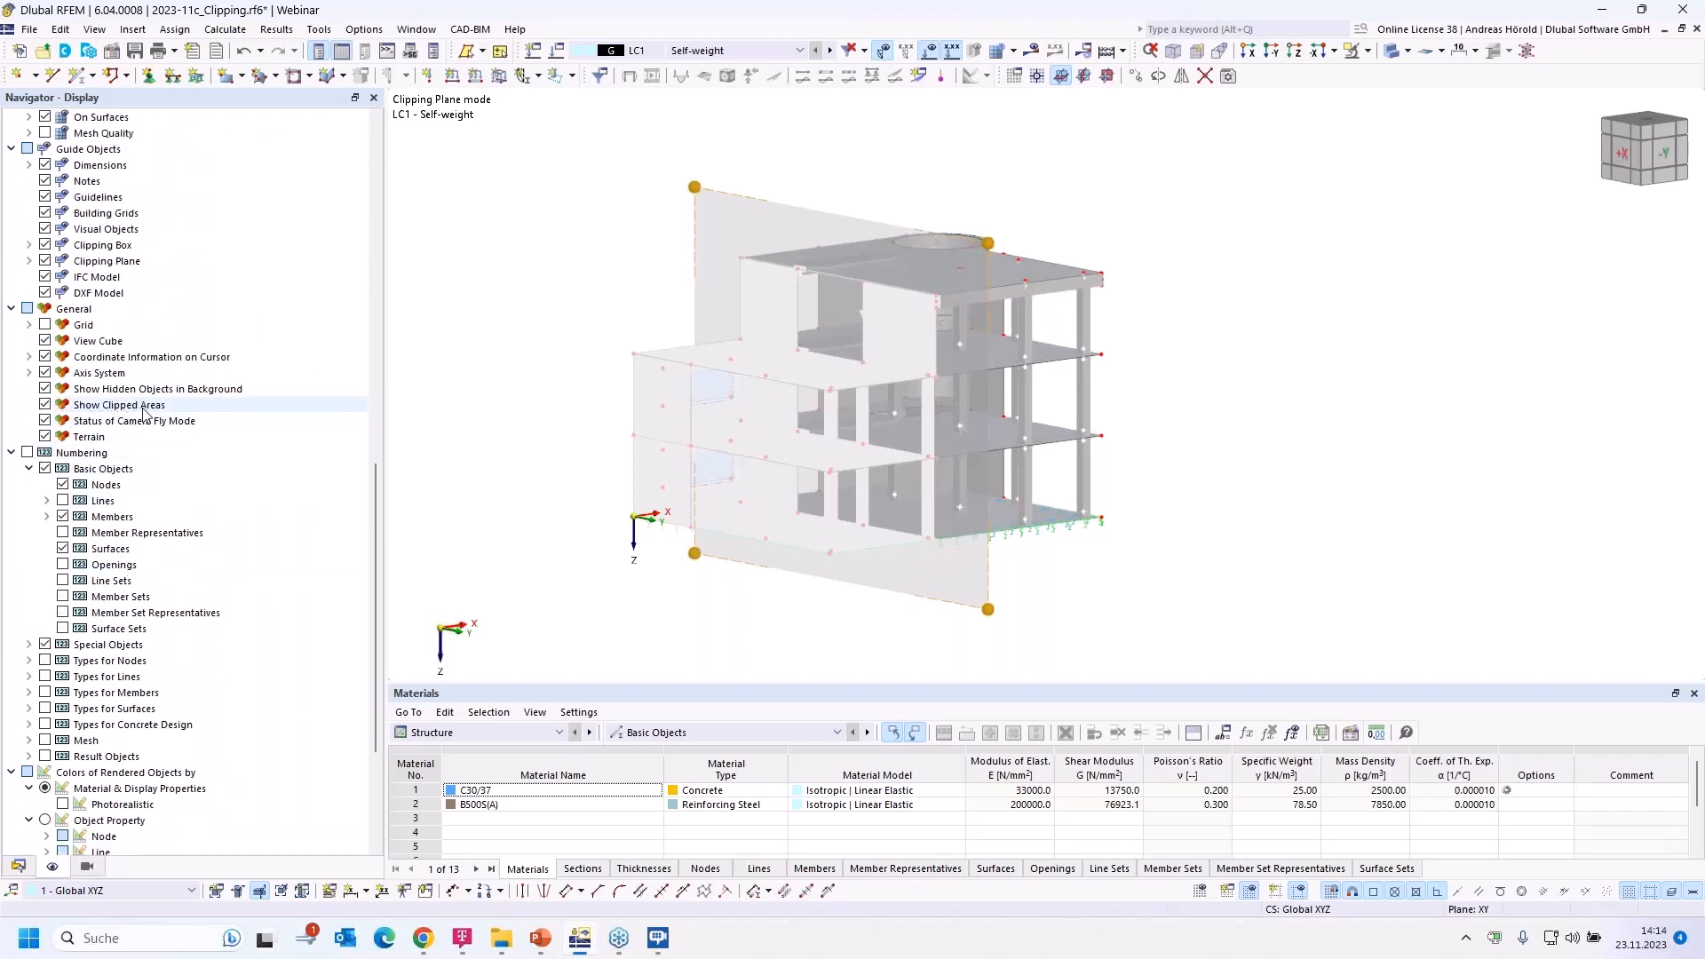
left_click(45, 405)
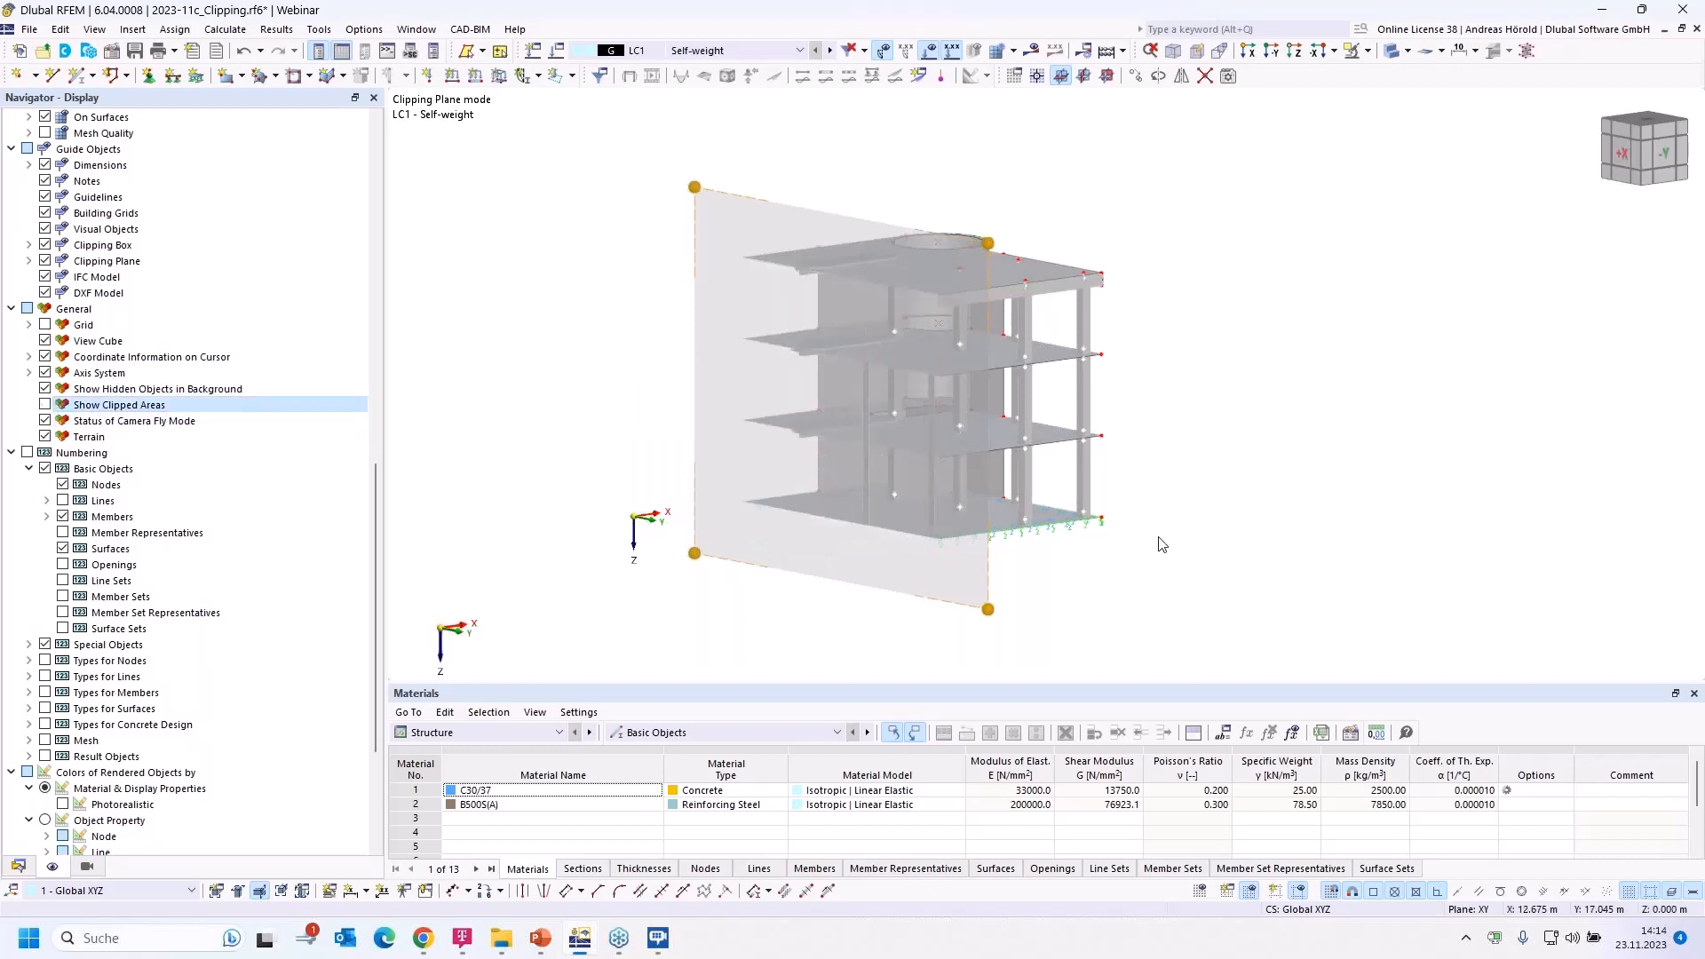
middle_click_drag(1171, 539, 1234, 543, "ctrl")
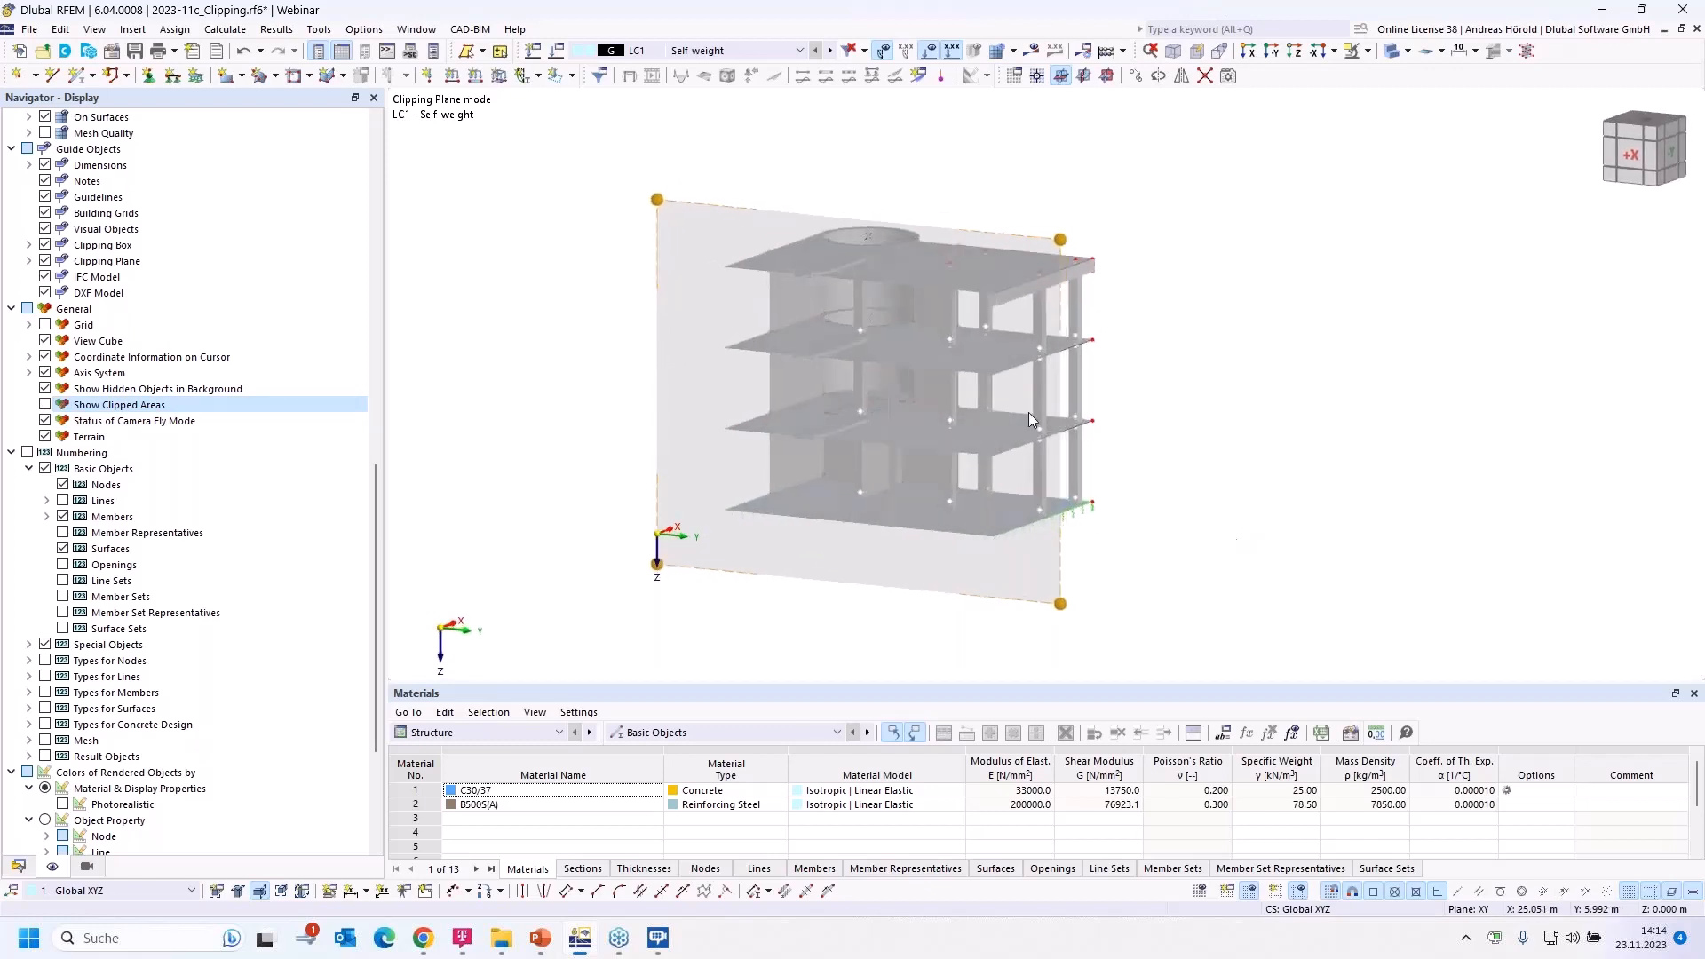
scroll(854, 341, "up", 5)
scroll(897, 281, "down", 3)
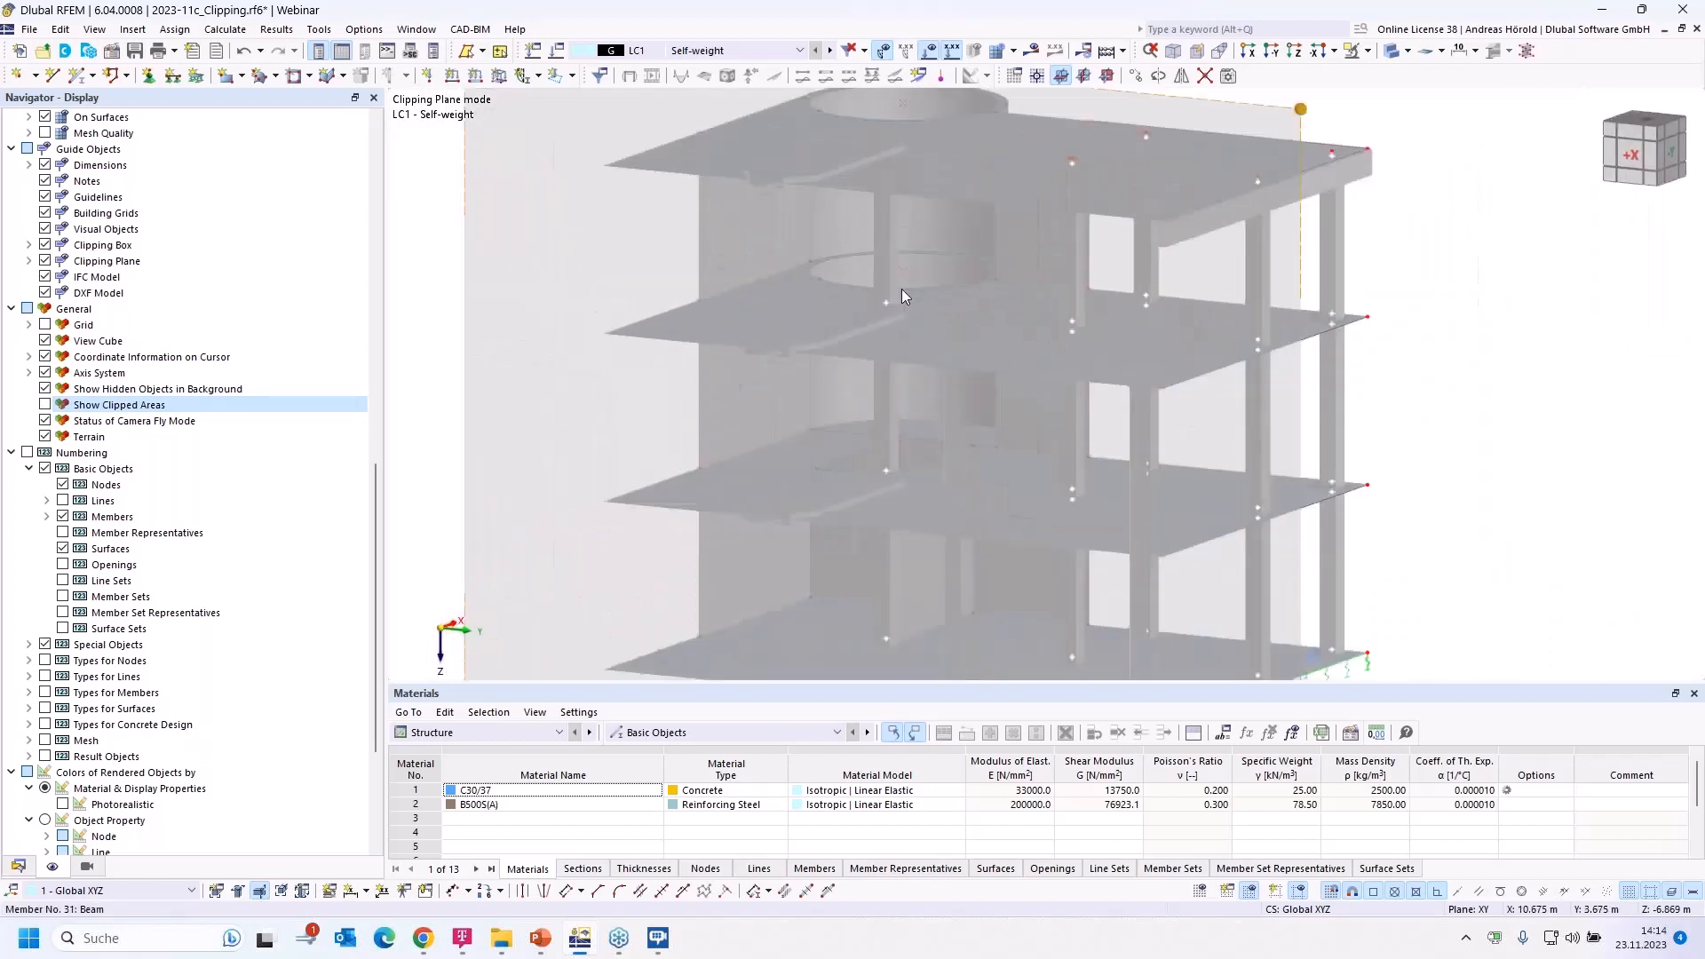
scroll(914, 309, "down", 2)
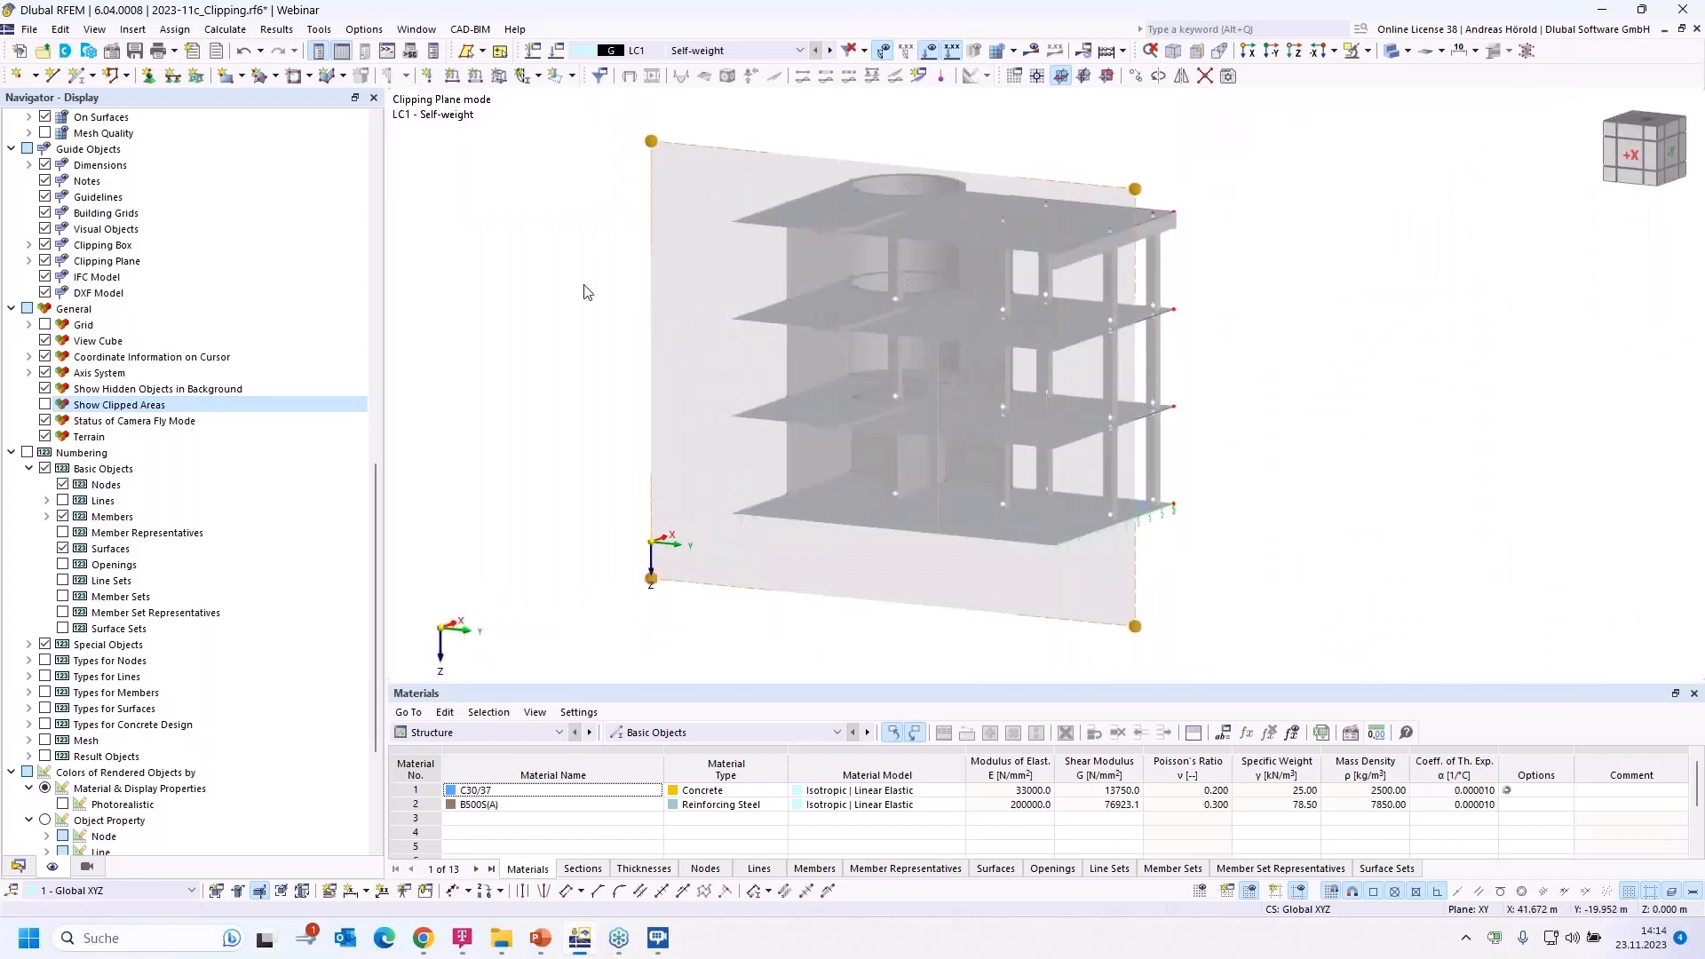
left_click(45, 405)
Set the on-screen opacity factor of the clipping planes to 0.100 in their display properties and apply it to the model
middle_click_drag(1323, 388, 1155, 377)
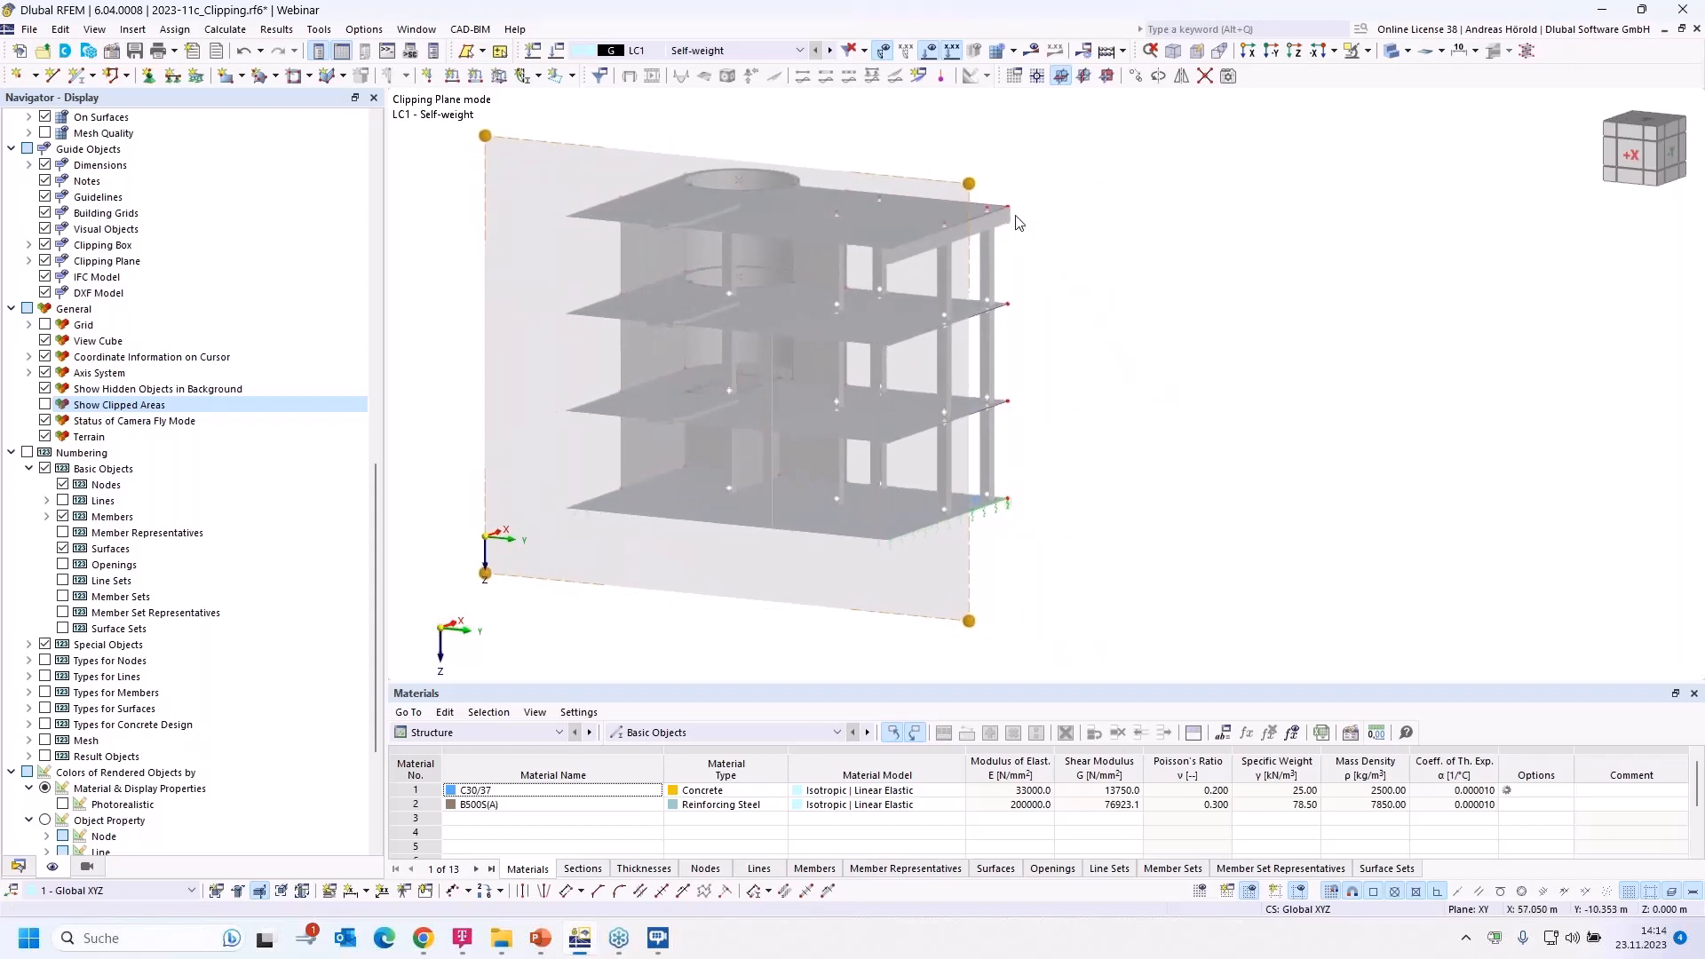
right_click(973, 188)
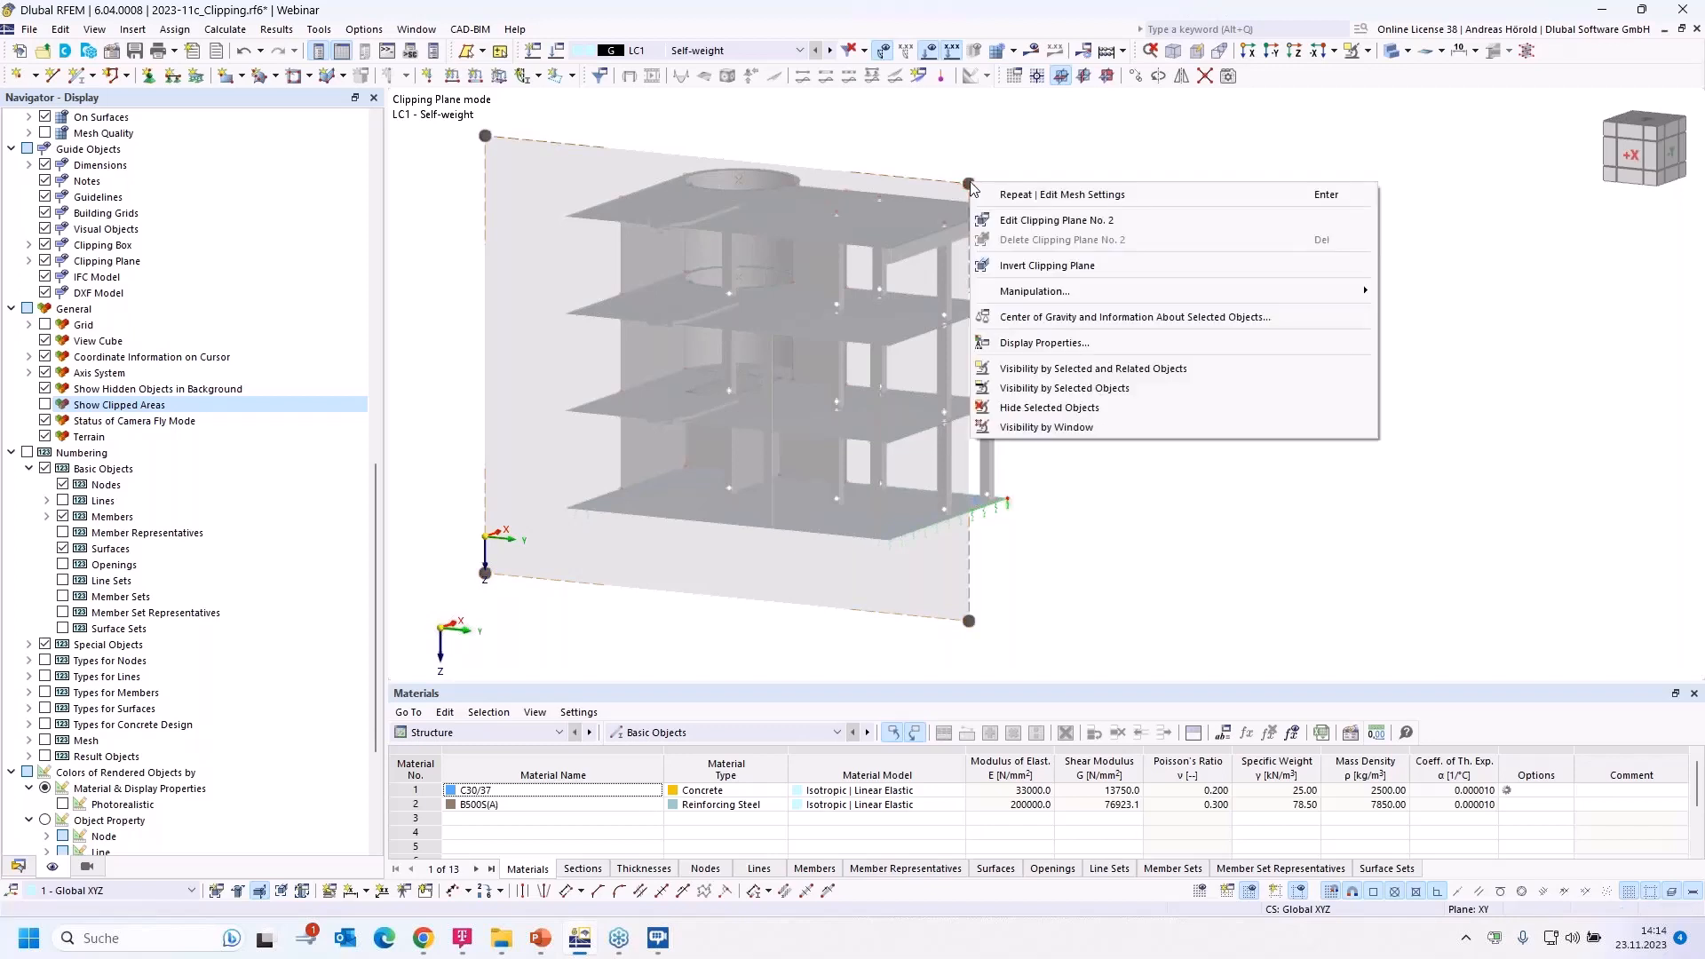
left_click(1065, 347)
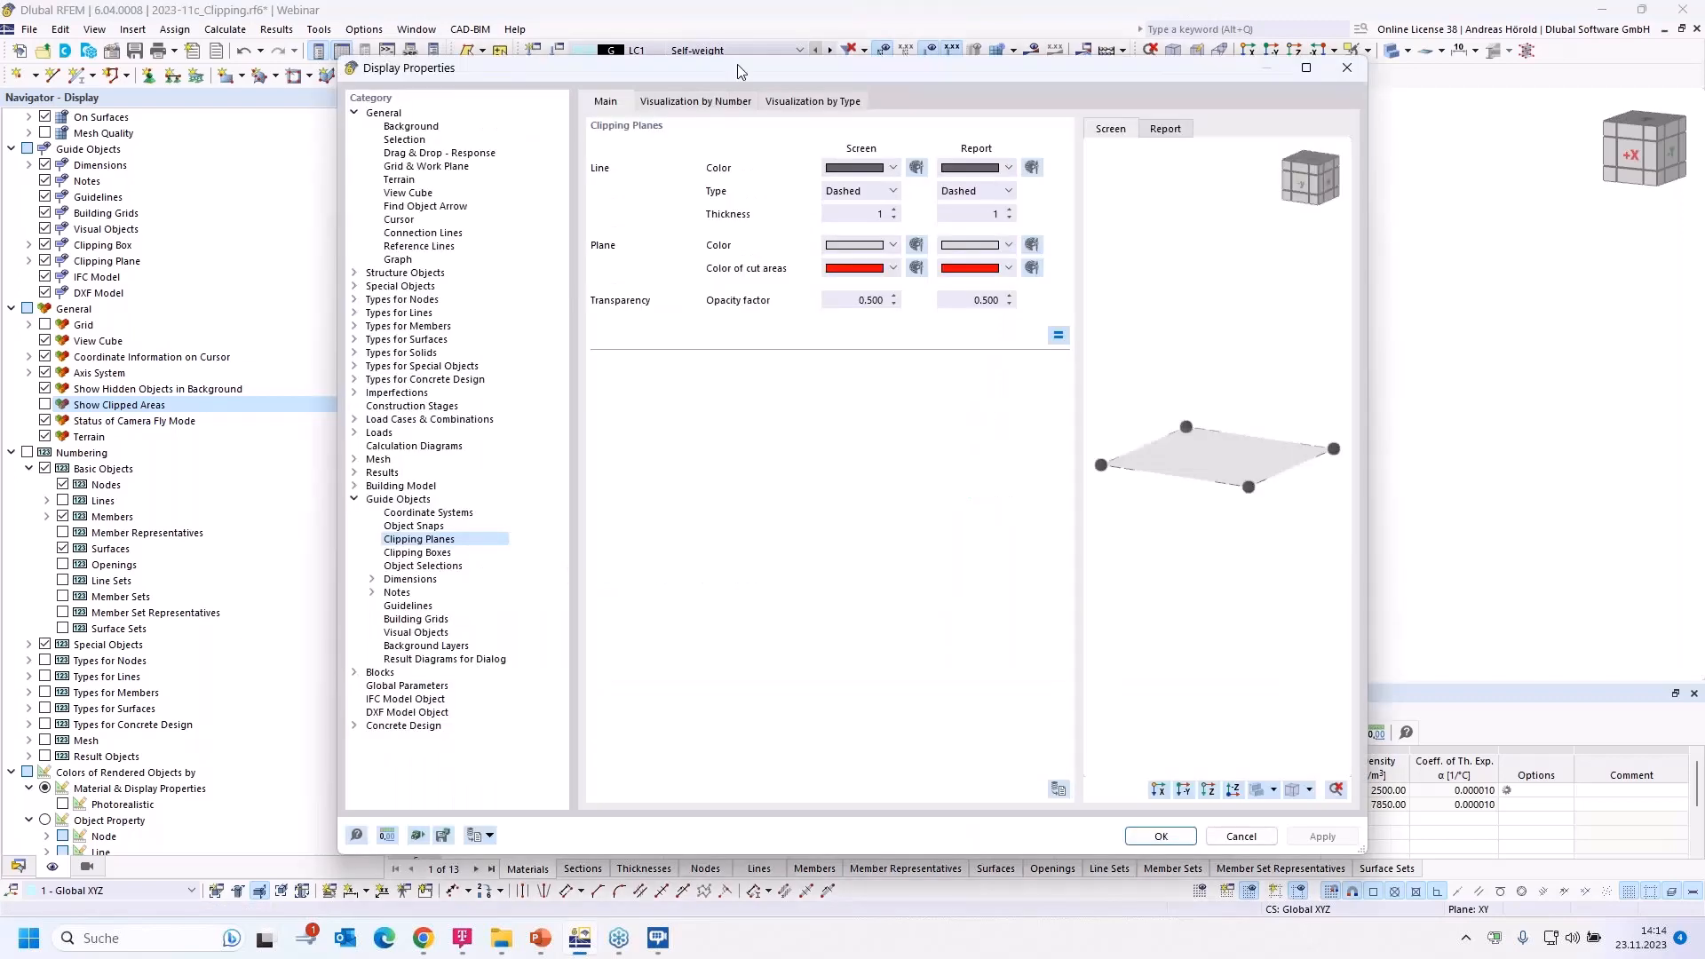
left_click_drag(741, 72, 1072, 76)
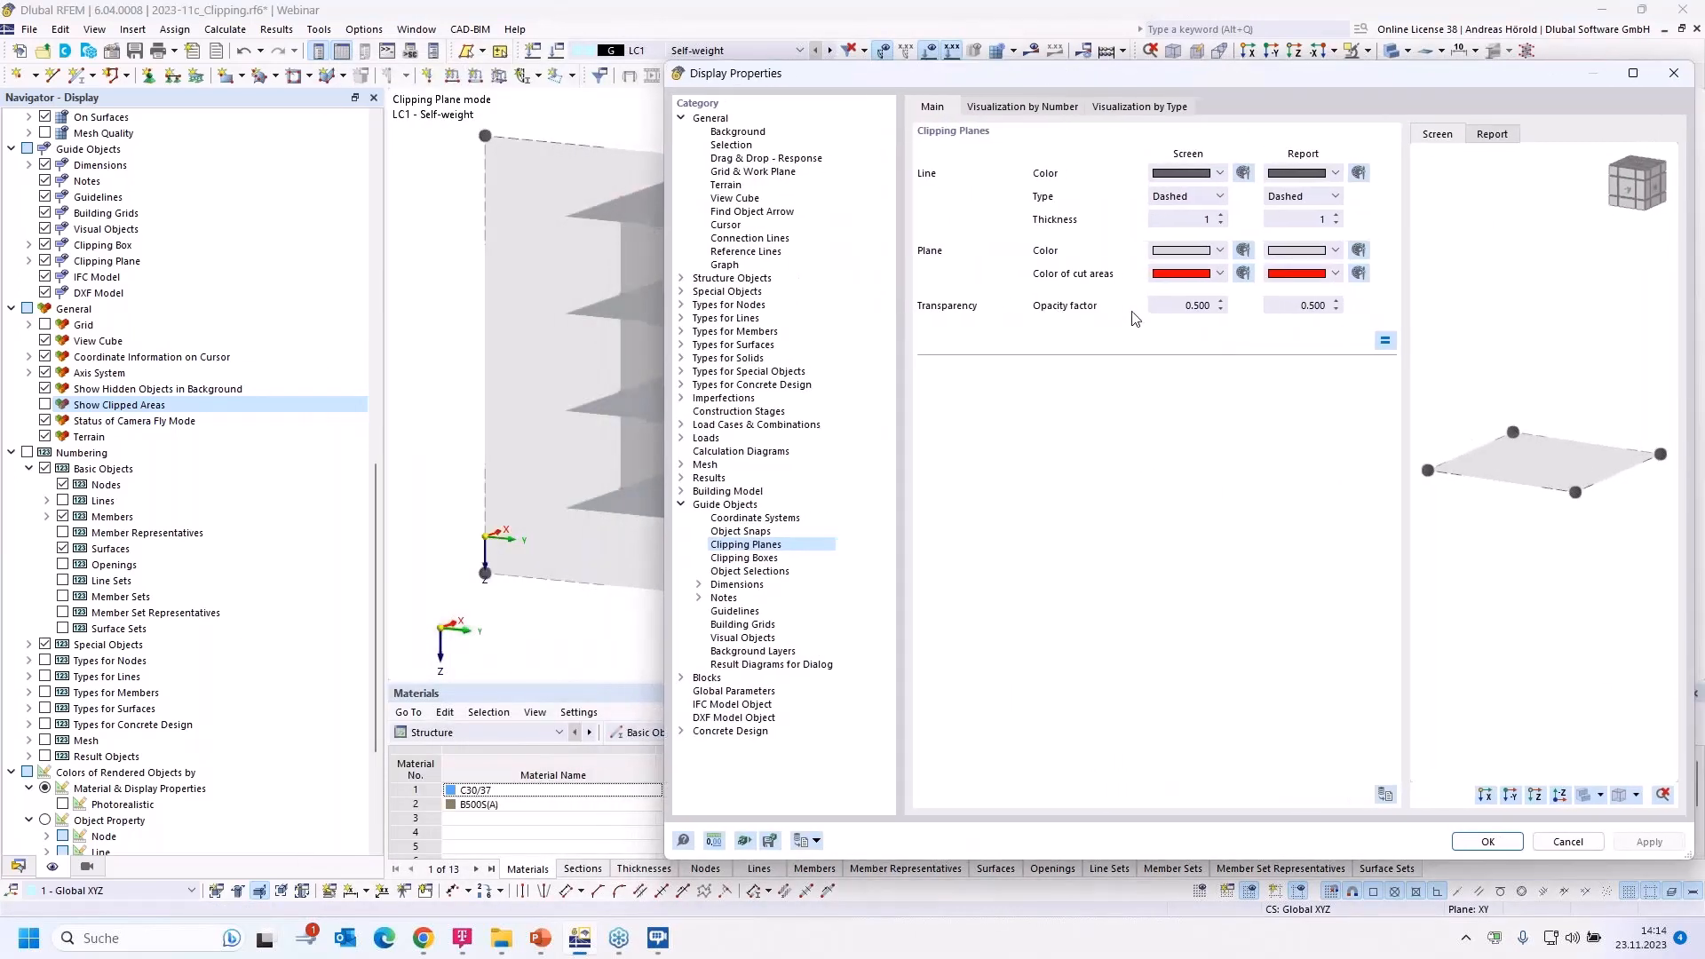
left_click_drag(1195, 307, 1209, 301)
type("1")
left_click(1282, 307)
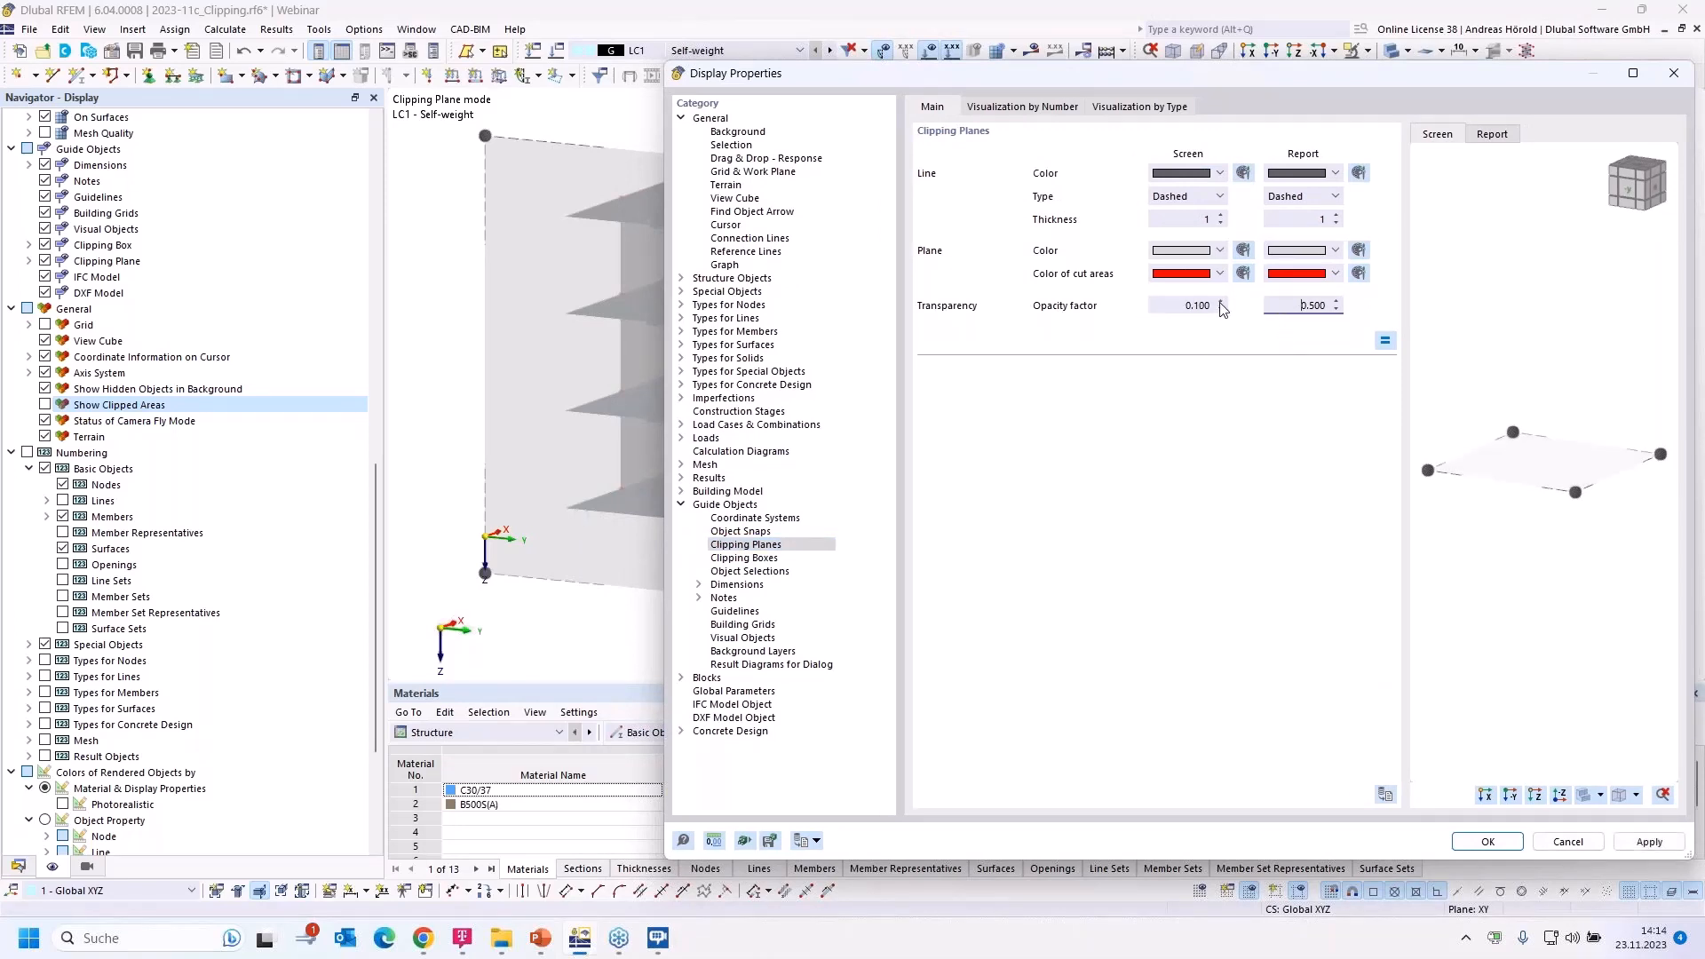
left_click(1649, 842)
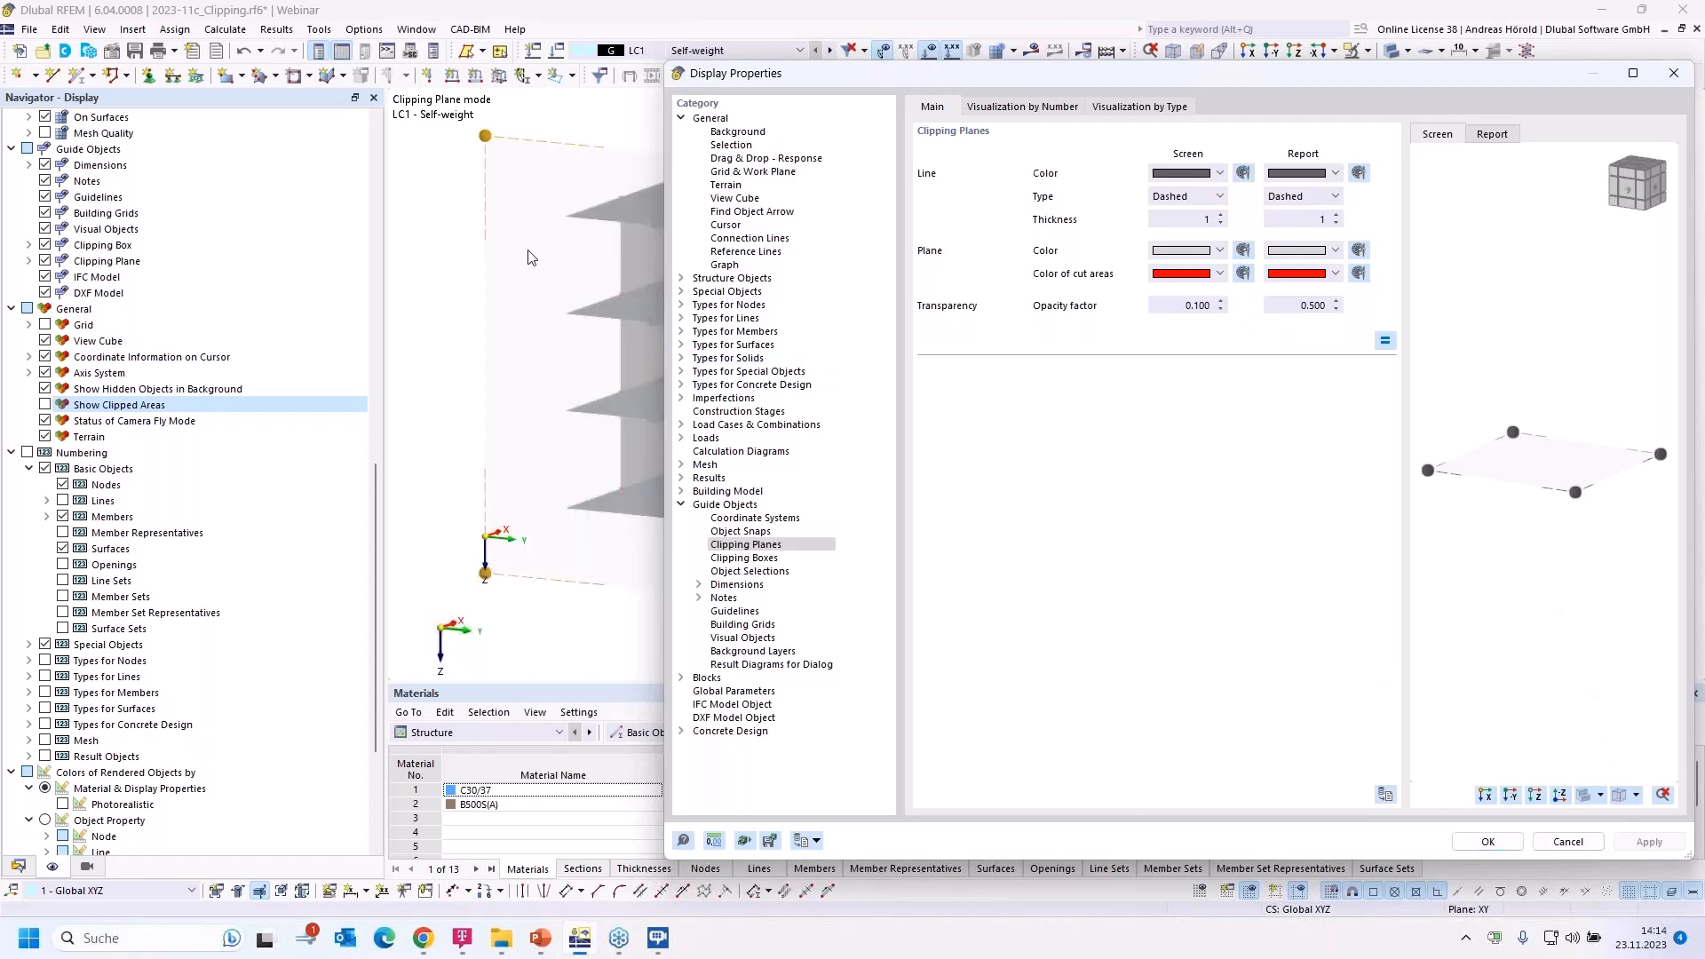
Apply an on-screen opacity factor of 0.900 to the clipping planes and close the display properties
left_click_drag(1197, 306, 1219, 305)
type("9")
left_click(1286, 307)
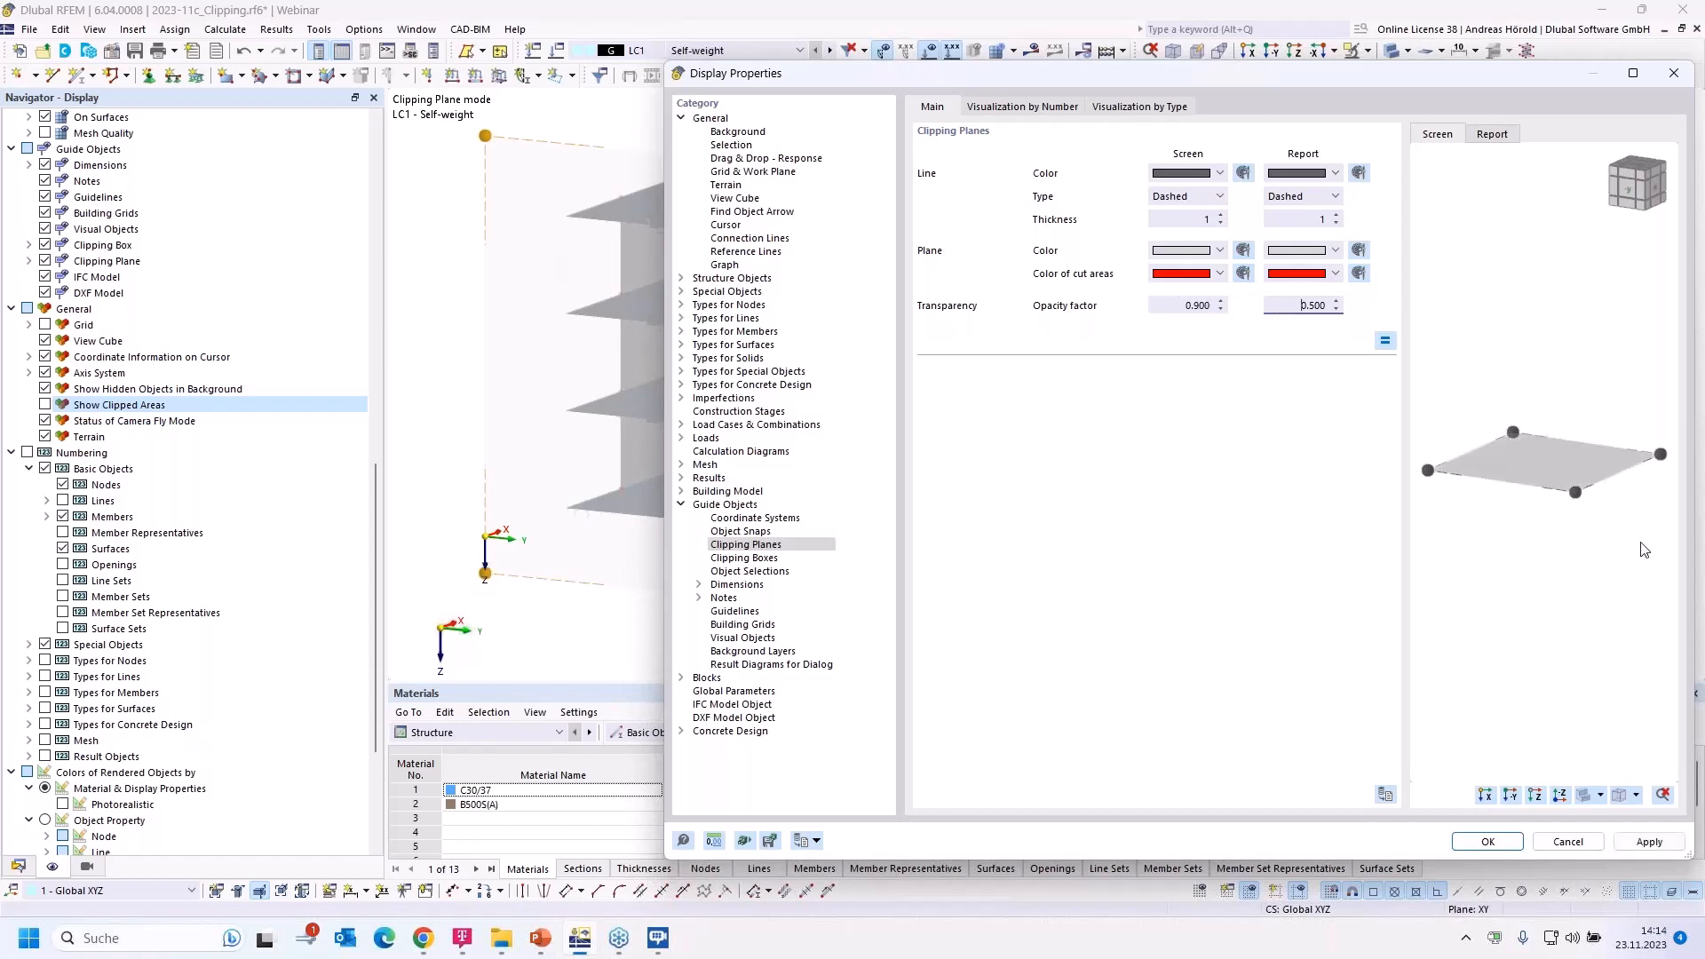
left_click(1644, 839)
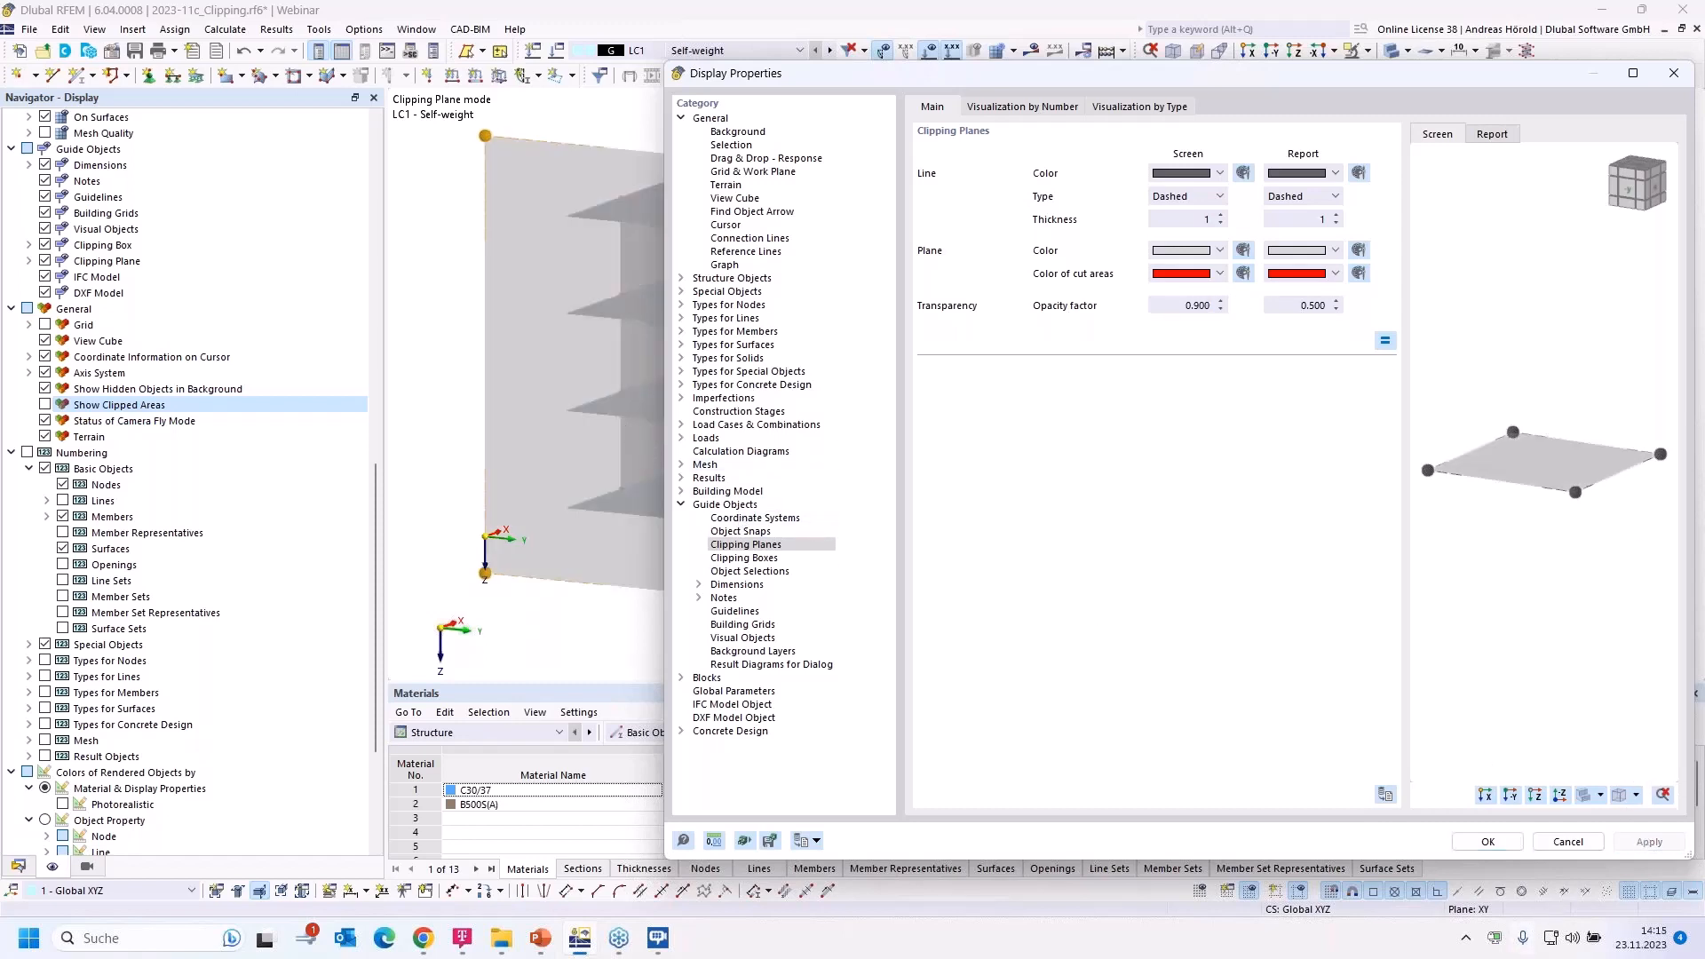
left_click(1566, 842)
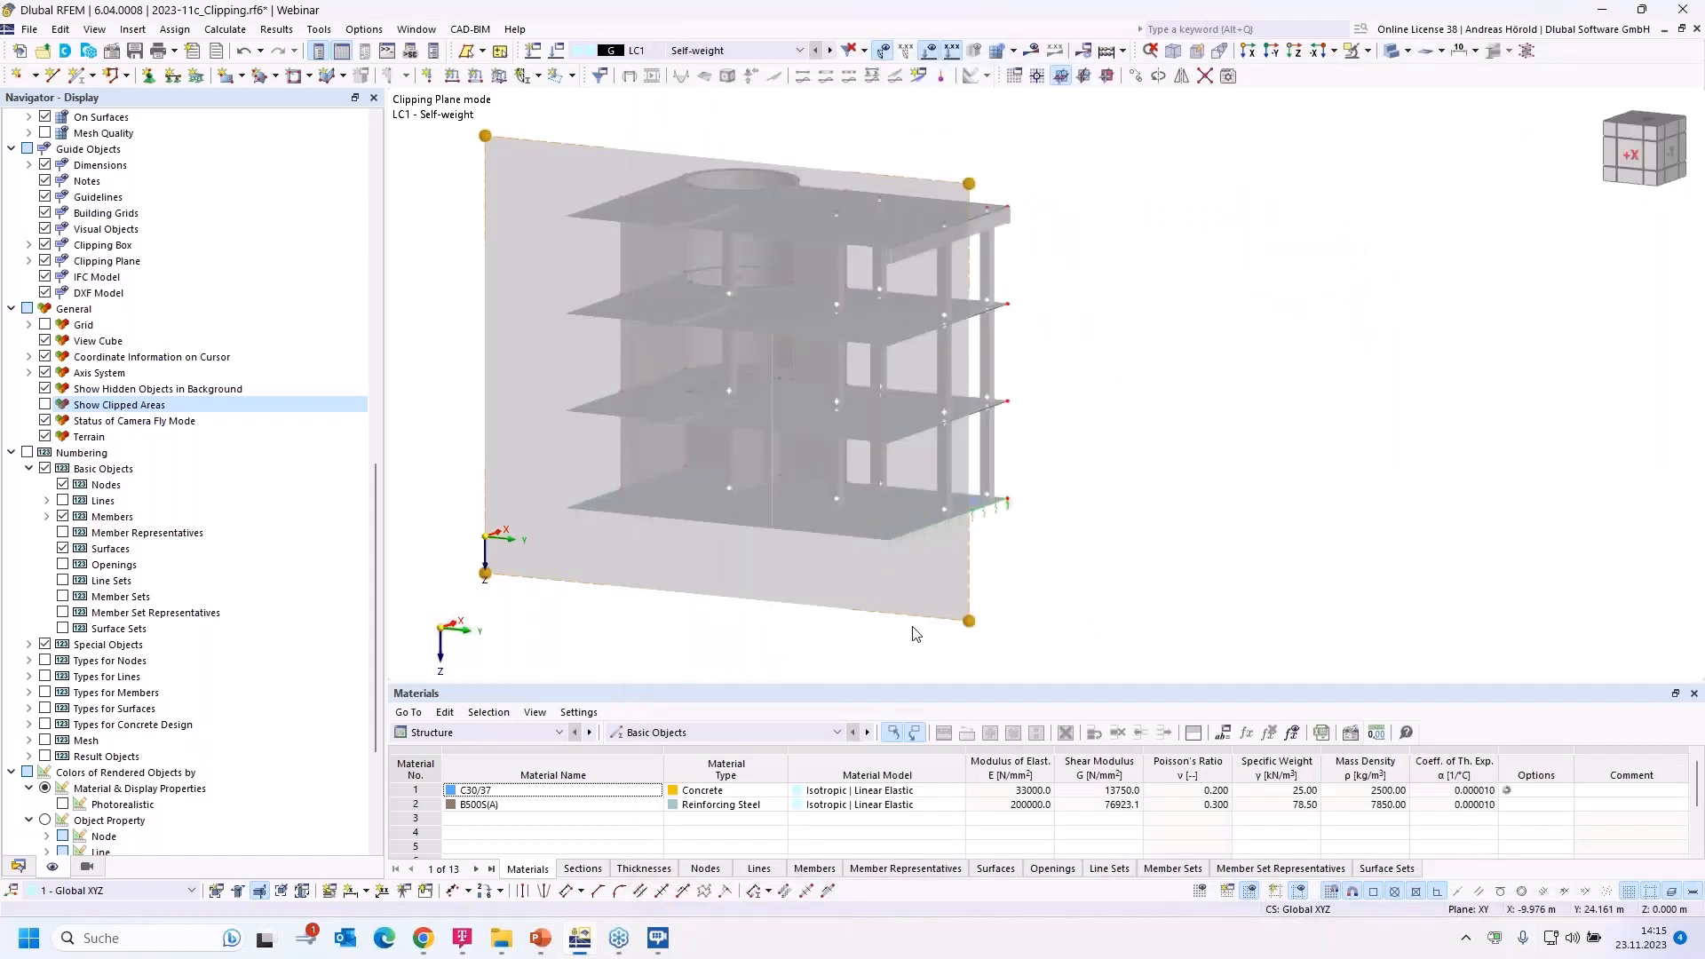
View the building from the -Y side and hide the outer corner columns on all storeys
middle_click_drag(1183, 590, 1049, 579, "ctrl")
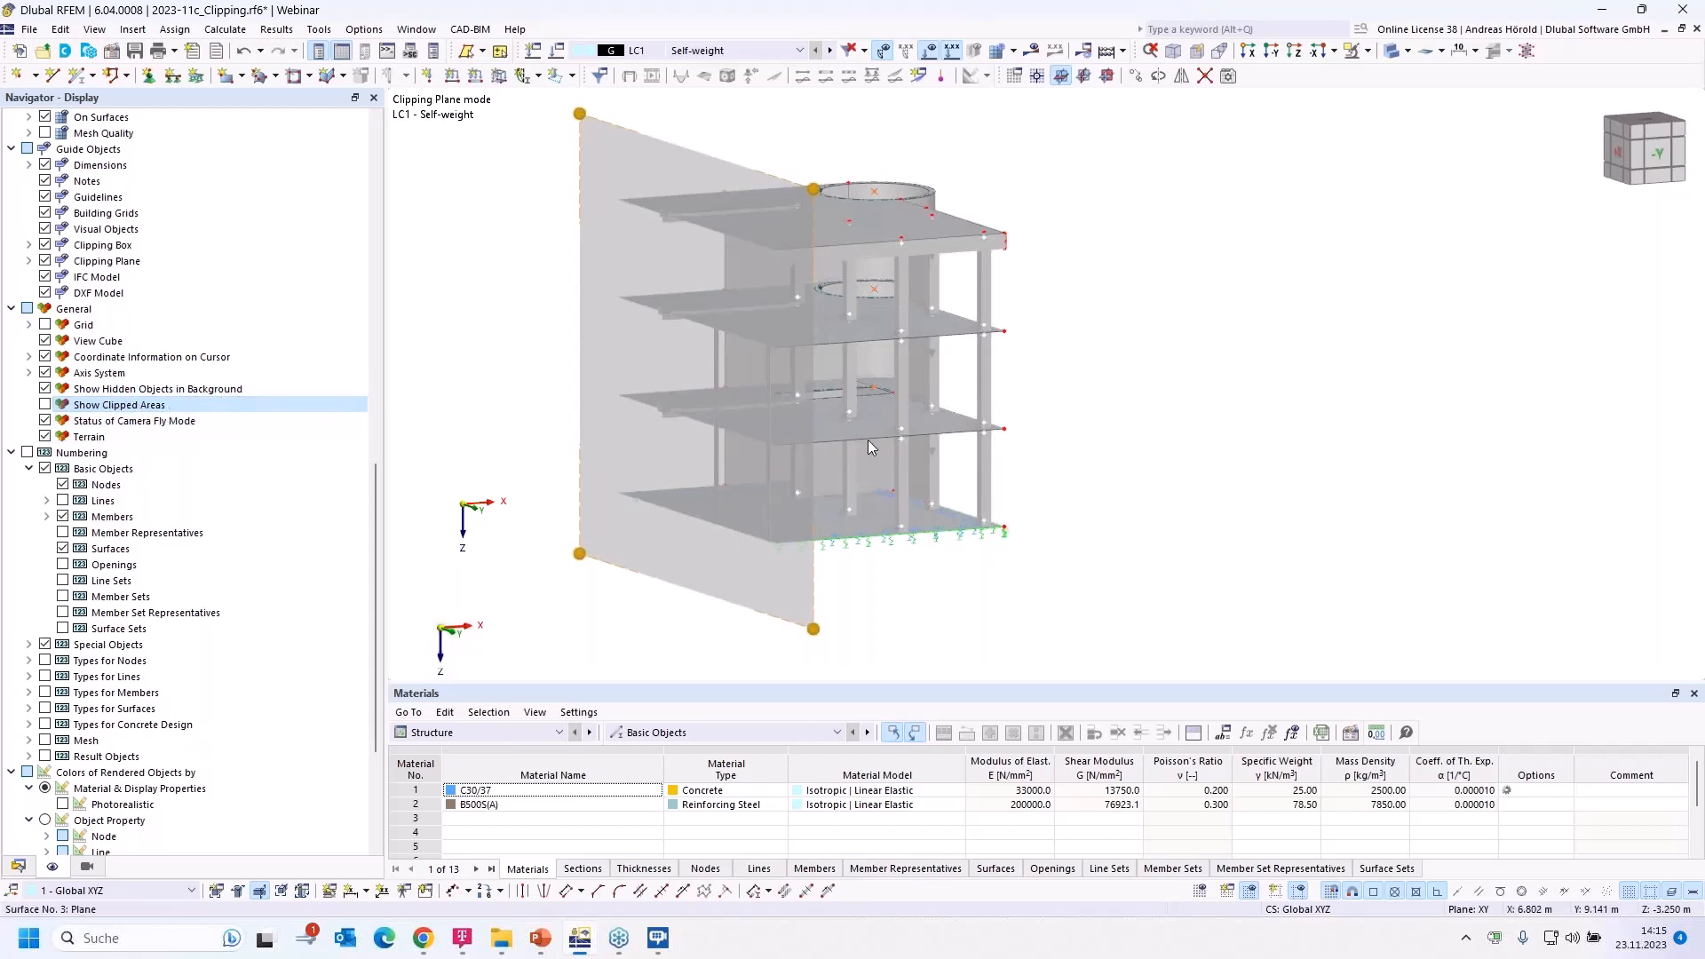
left_click_drag(963, 577, 999, 176)
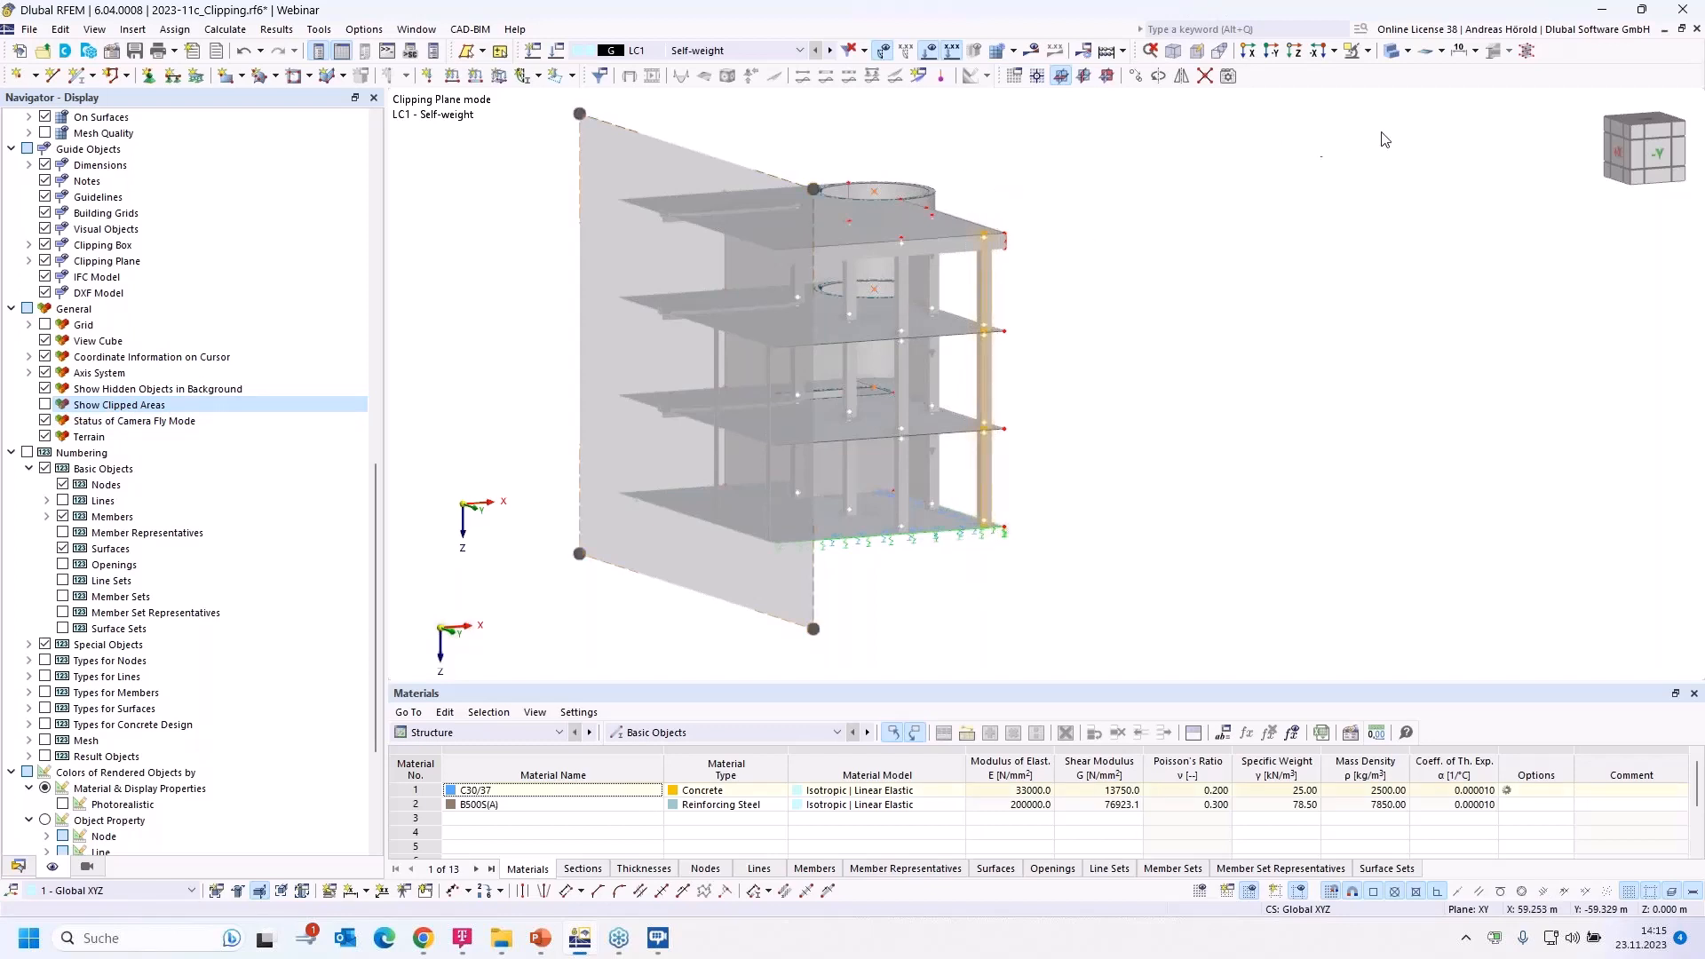
left_click(1369, 50)
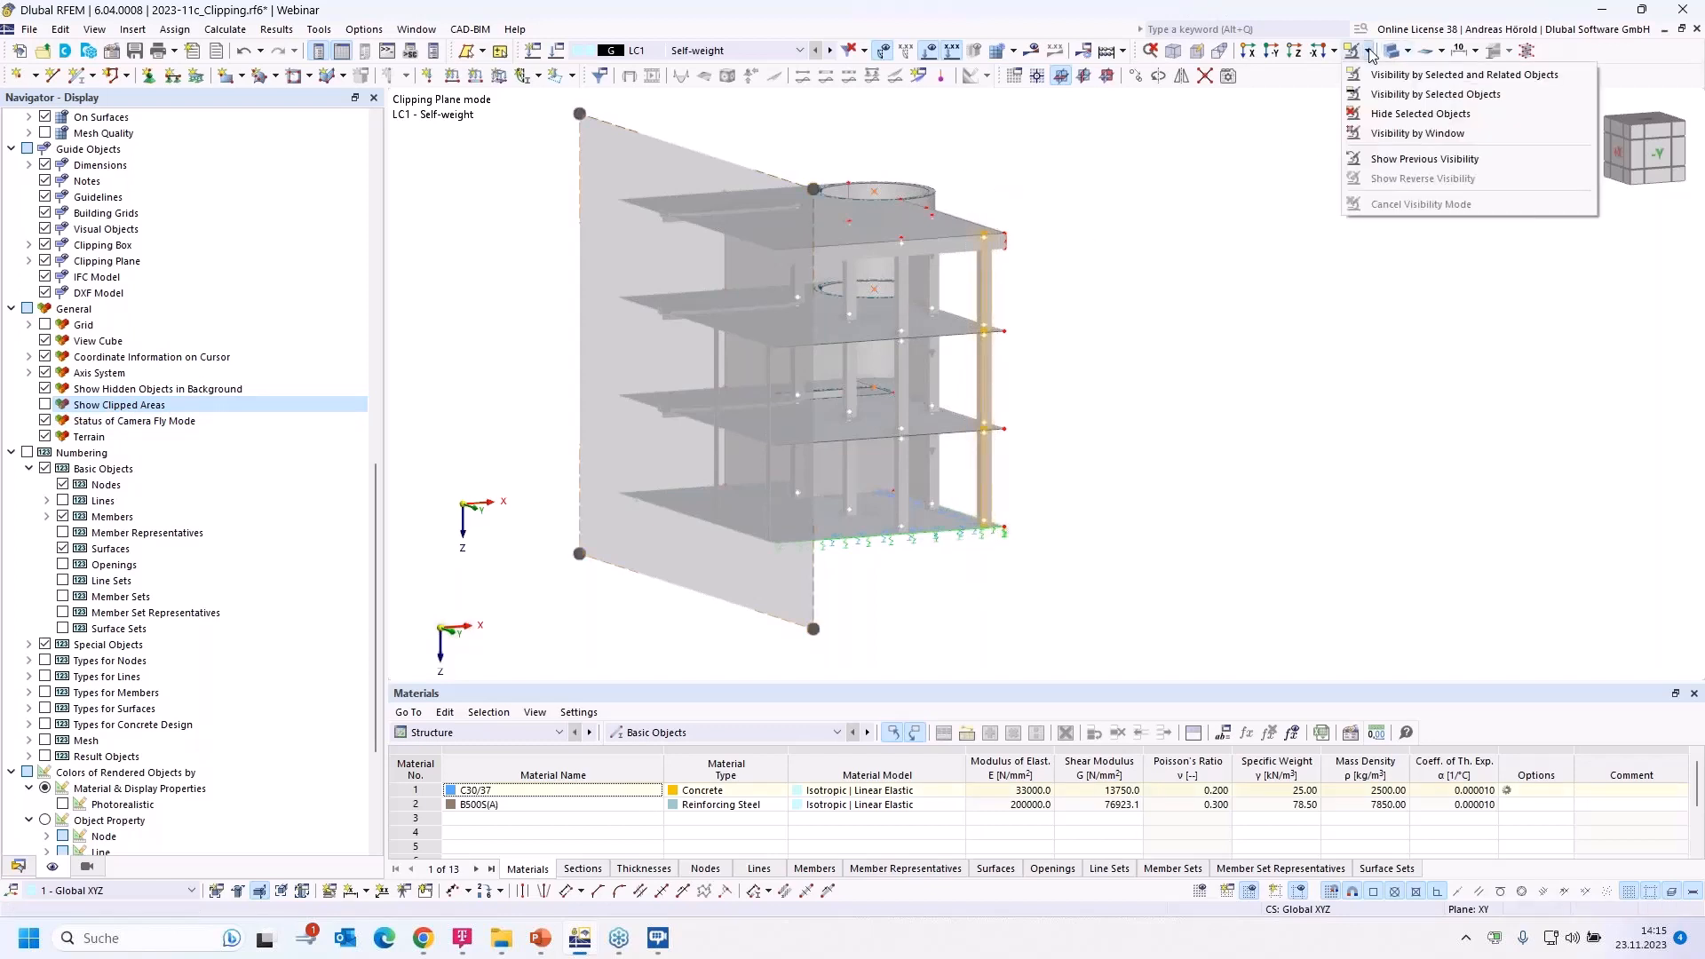
left_click(1417, 114)
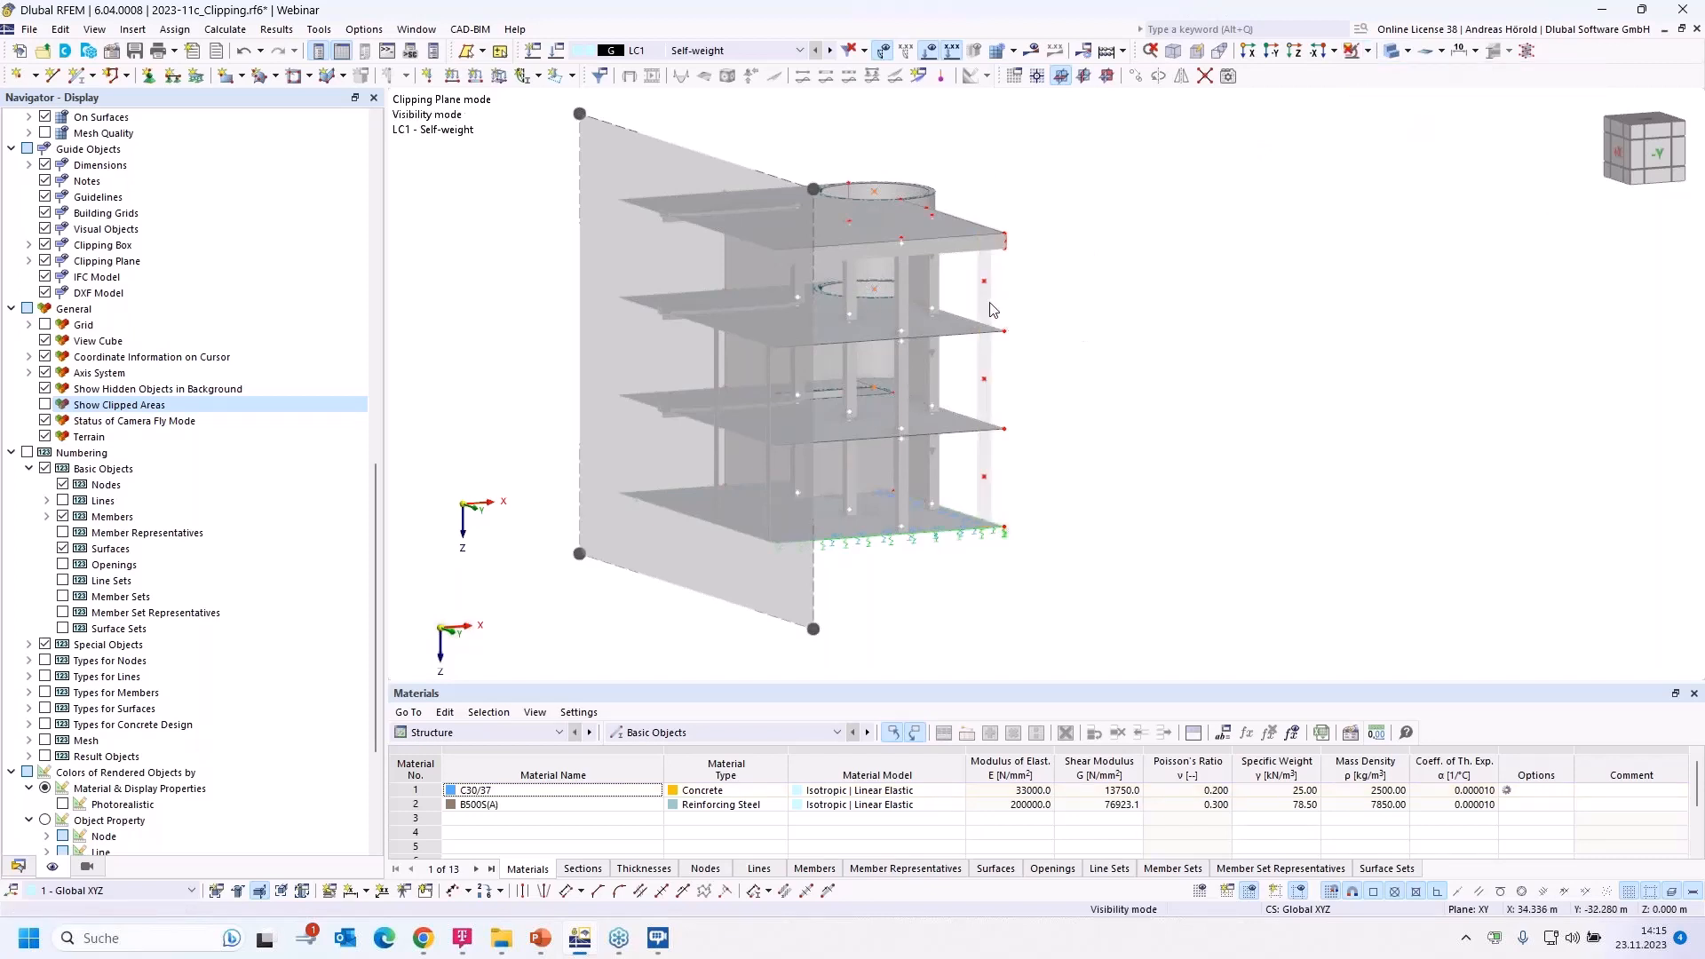
Turn the background display of hidden objects off and back on, and apply Visibility by Selected Objects
left_click(44, 390)
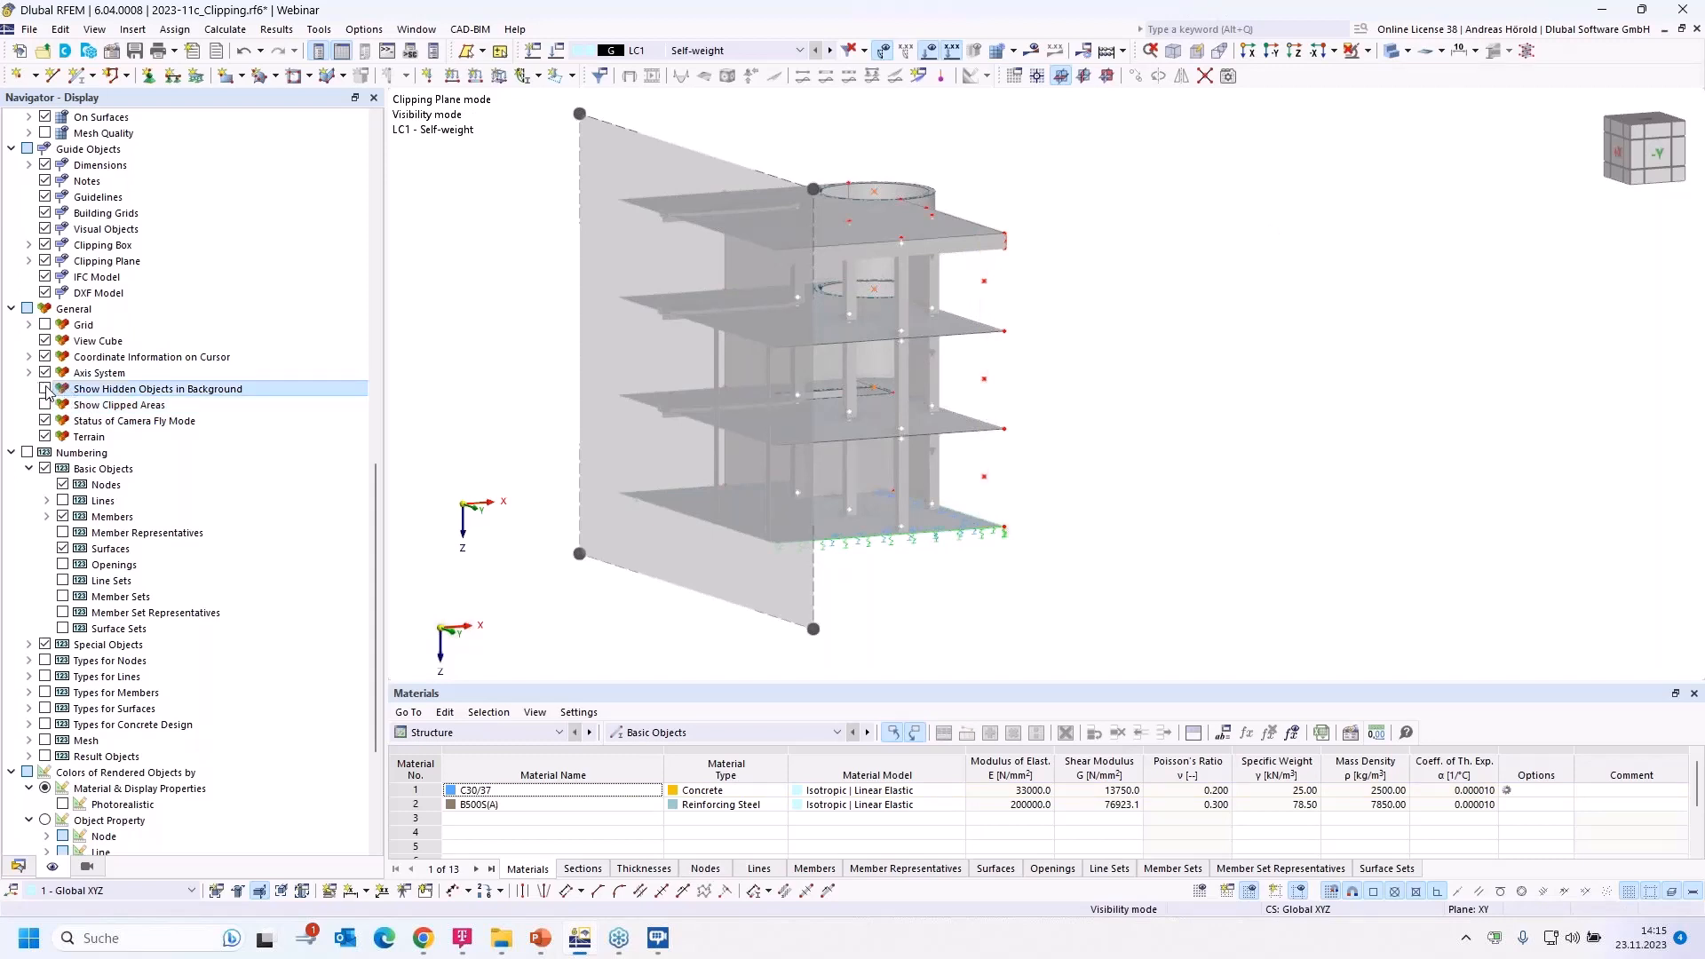
left_click(46, 390)
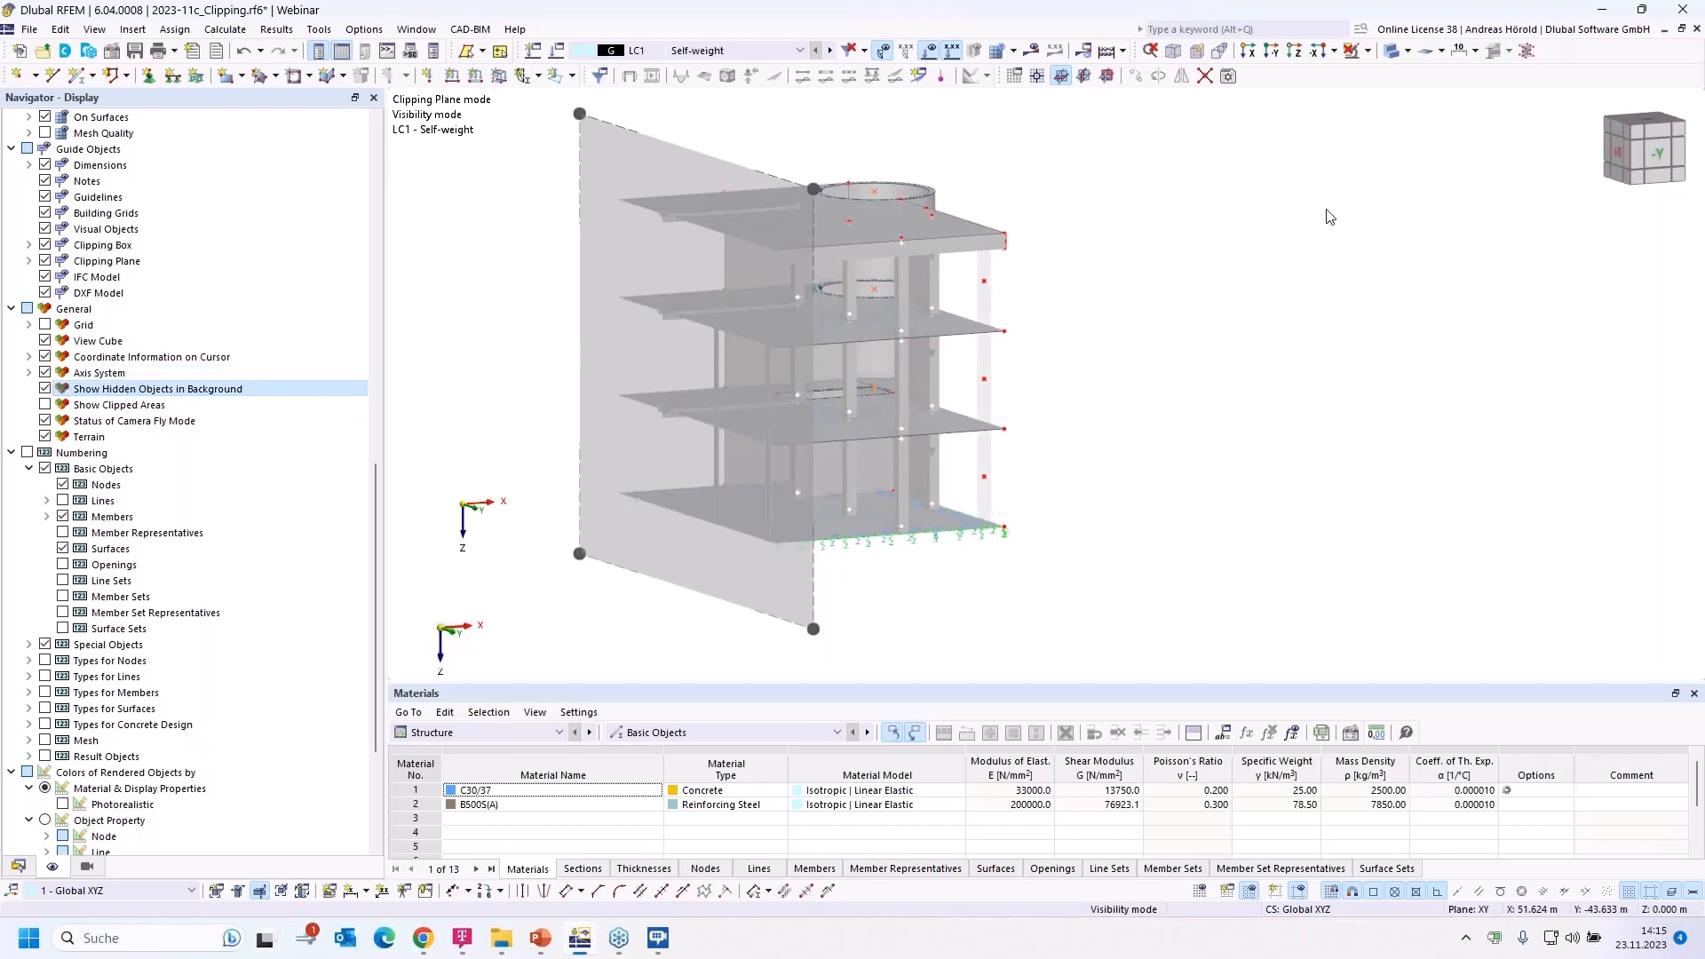
left_click(1367, 50)
left_click(1420, 93)
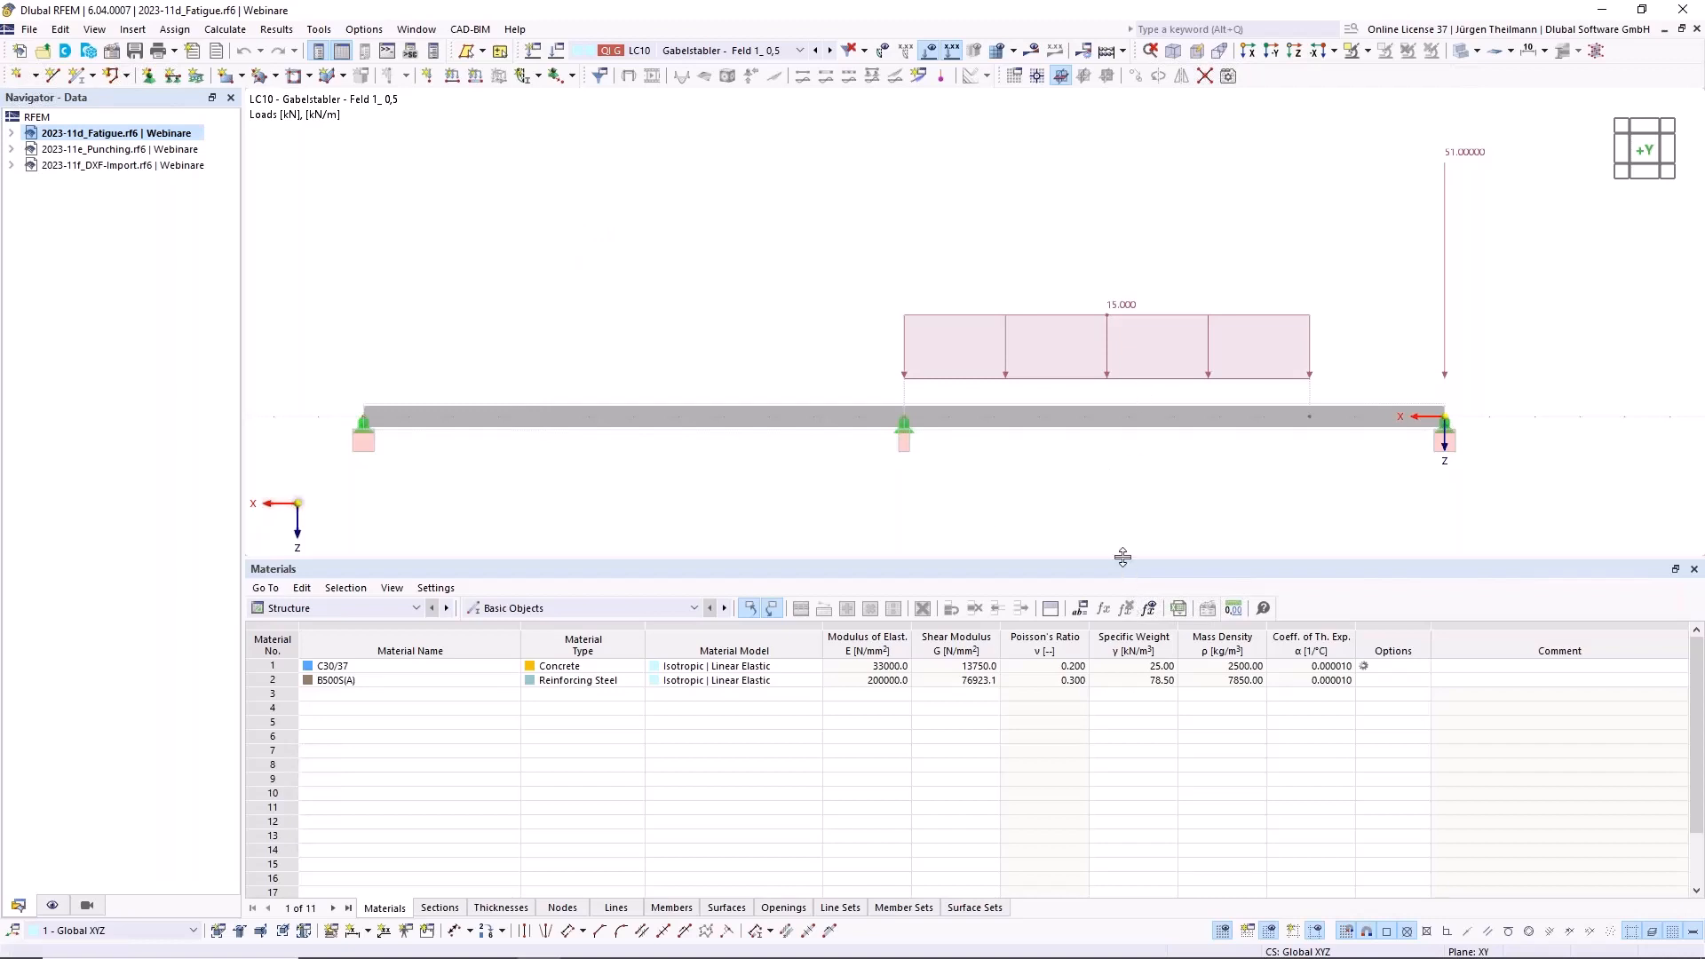
Step through the forklift load cases of the fatigue model from LC10 to LC19 and examine the load positions along the beam
left_click_drag(1123, 557, 1125, 712)
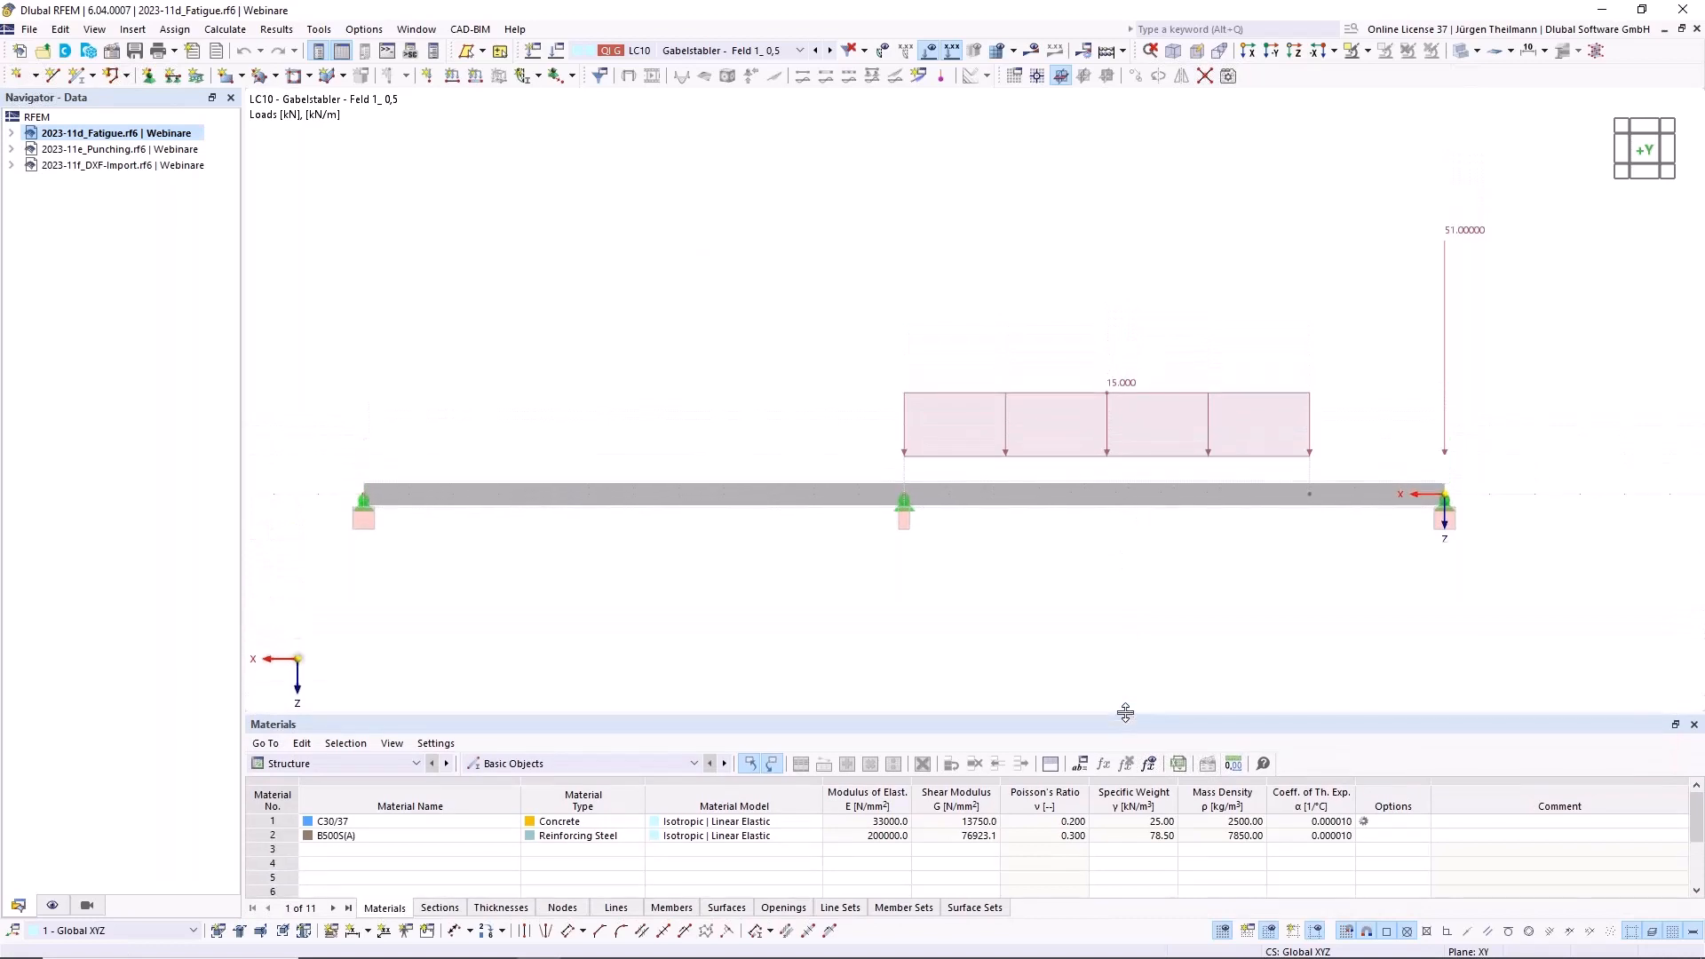
middle_click_drag(1103, 563, 586, 308)
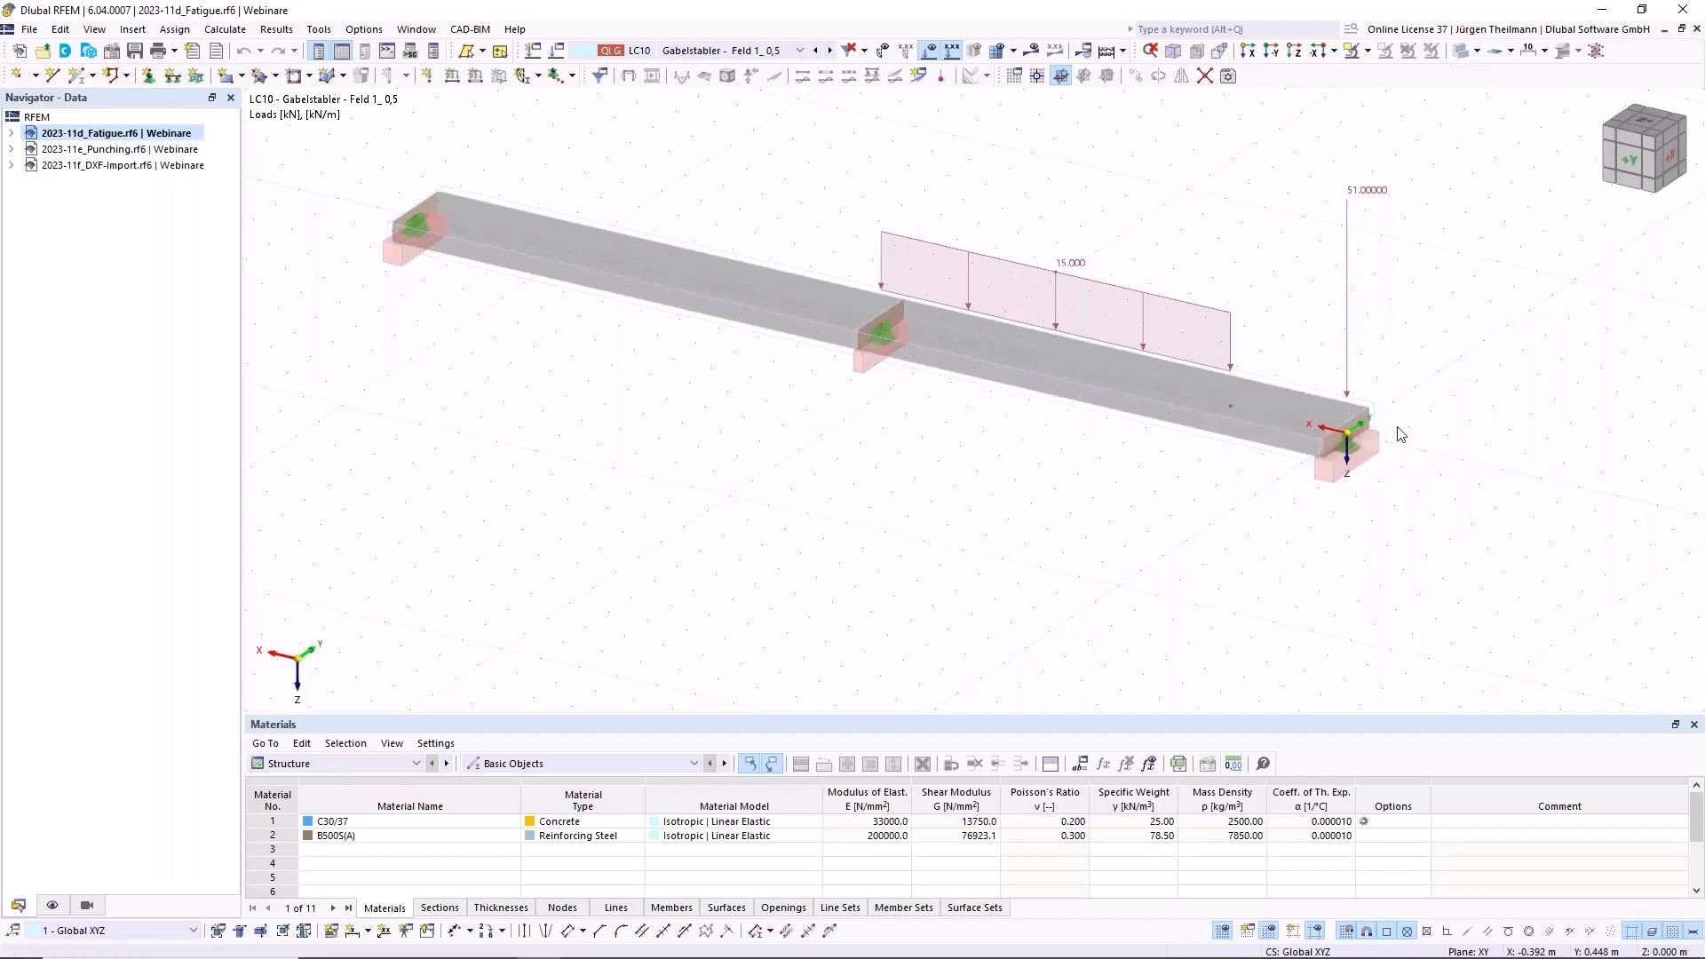
left_click(830, 52)
left_click(830, 51)
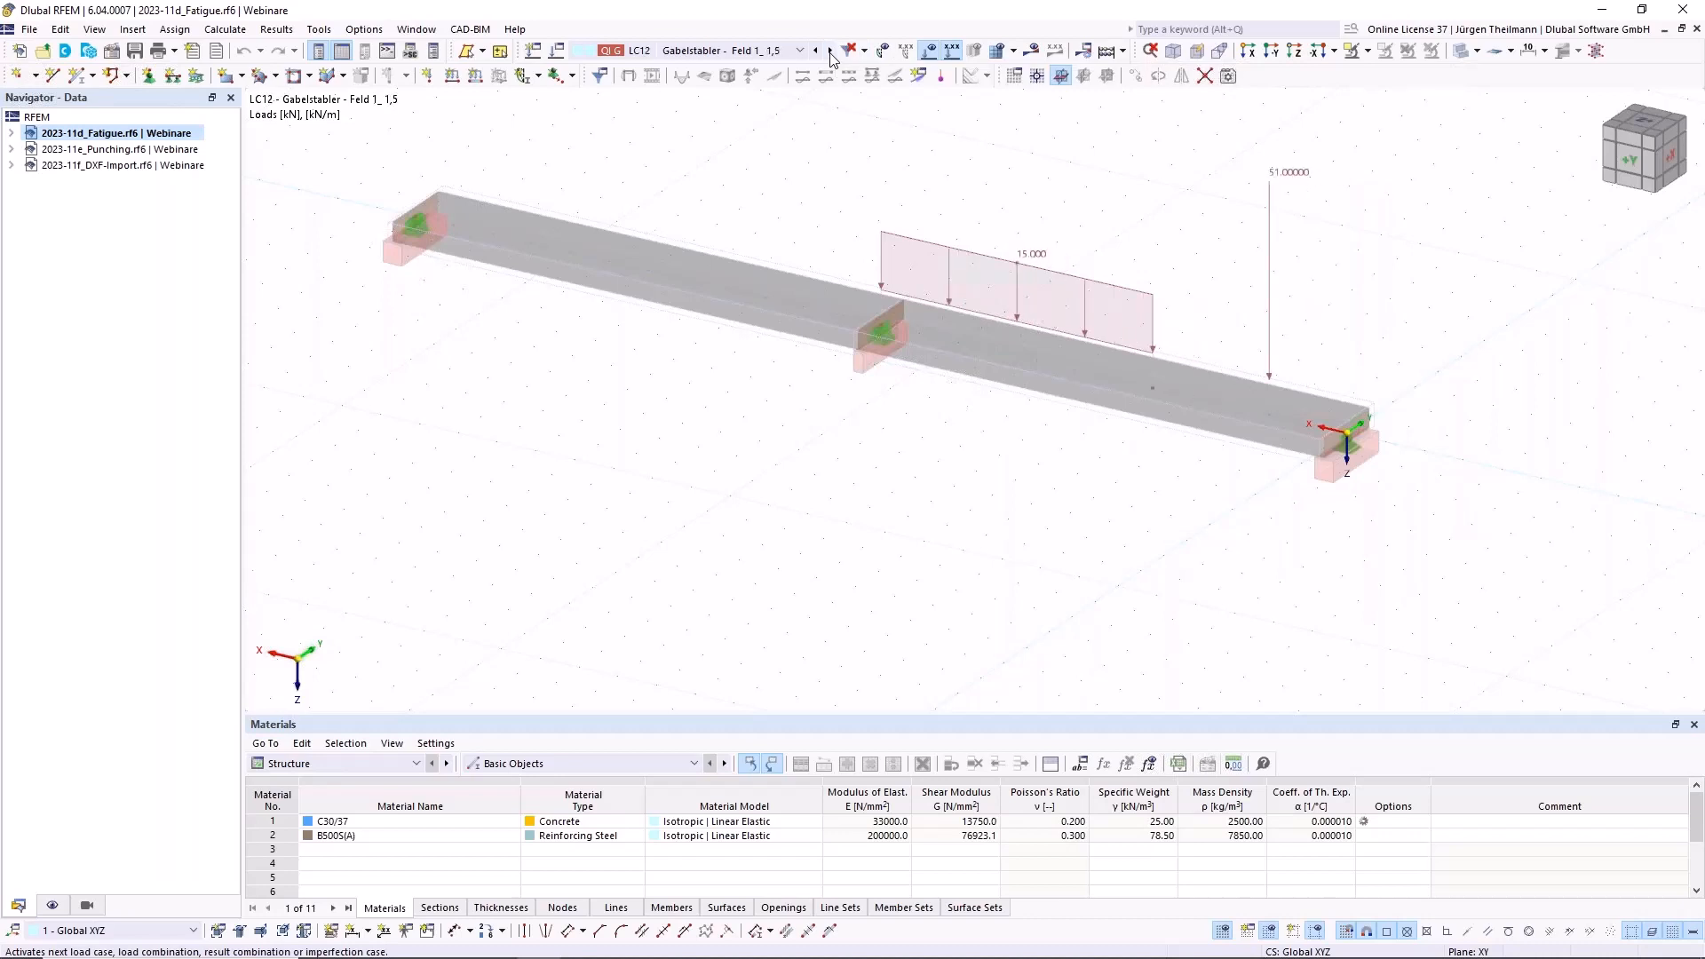
left_click(830, 51)
left_click(830, 51)
left_click(831, 51)
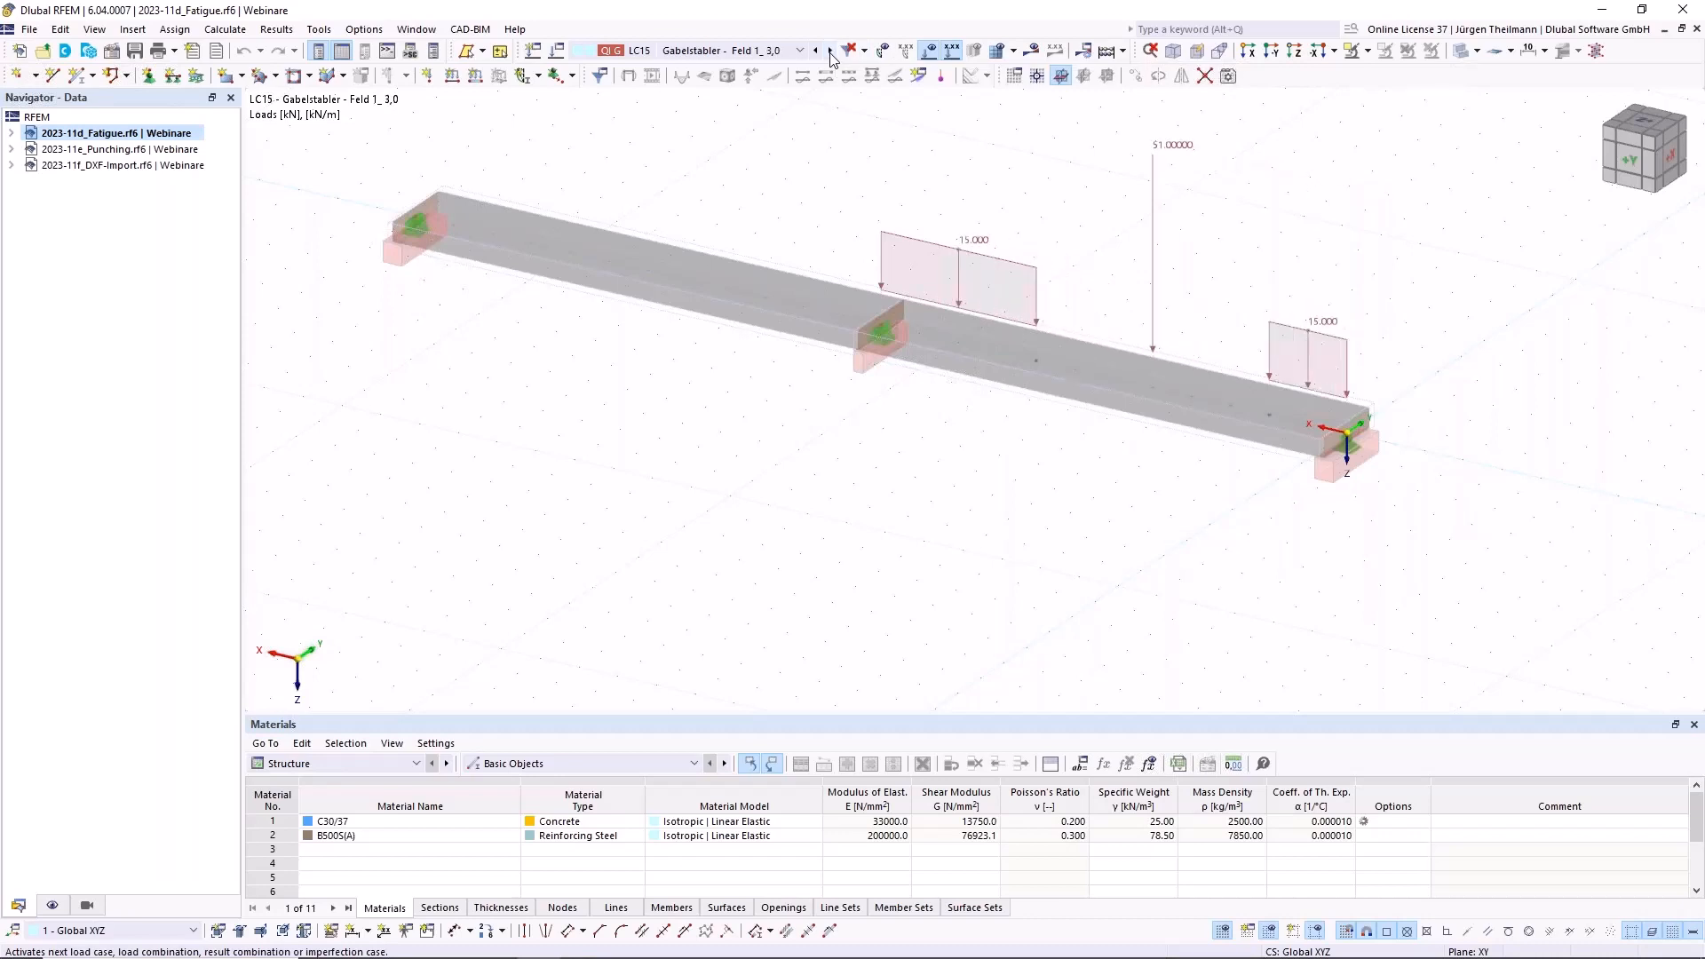
left_click(830, 51)
left_click(830, 52)
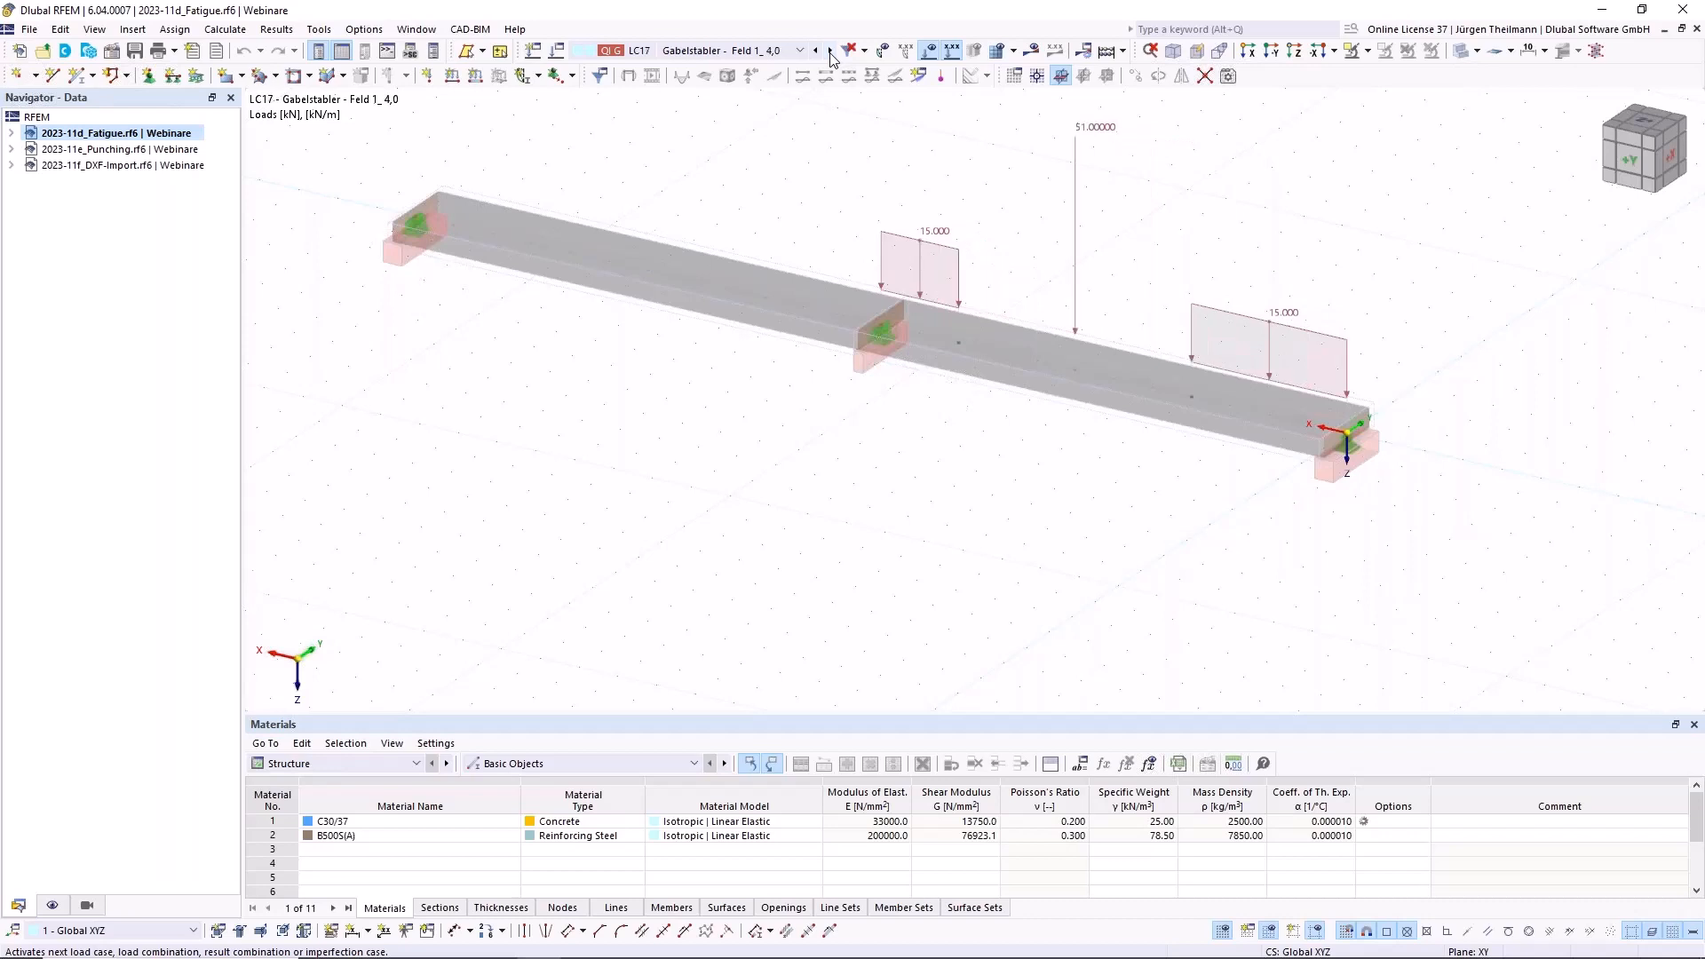
left_click(830, 52)
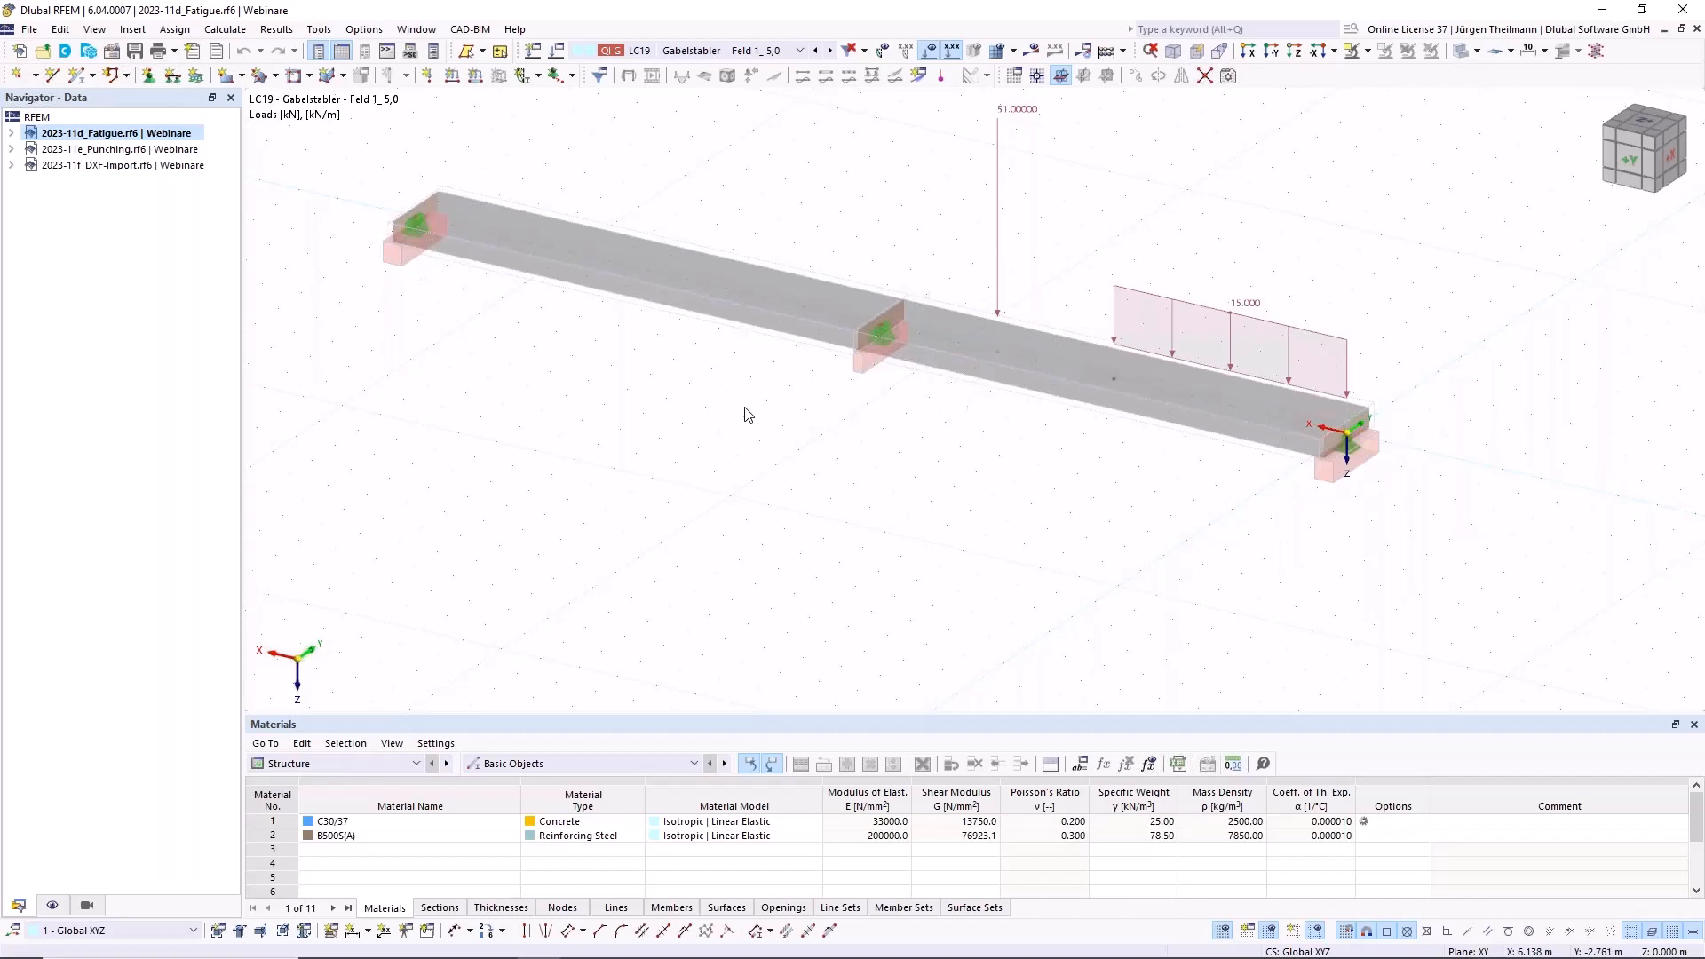
In a +Y view, show the Concrete Design input tables and check in the global settings which configurations are calculated, including Fatigue
left_click(1632, 162)
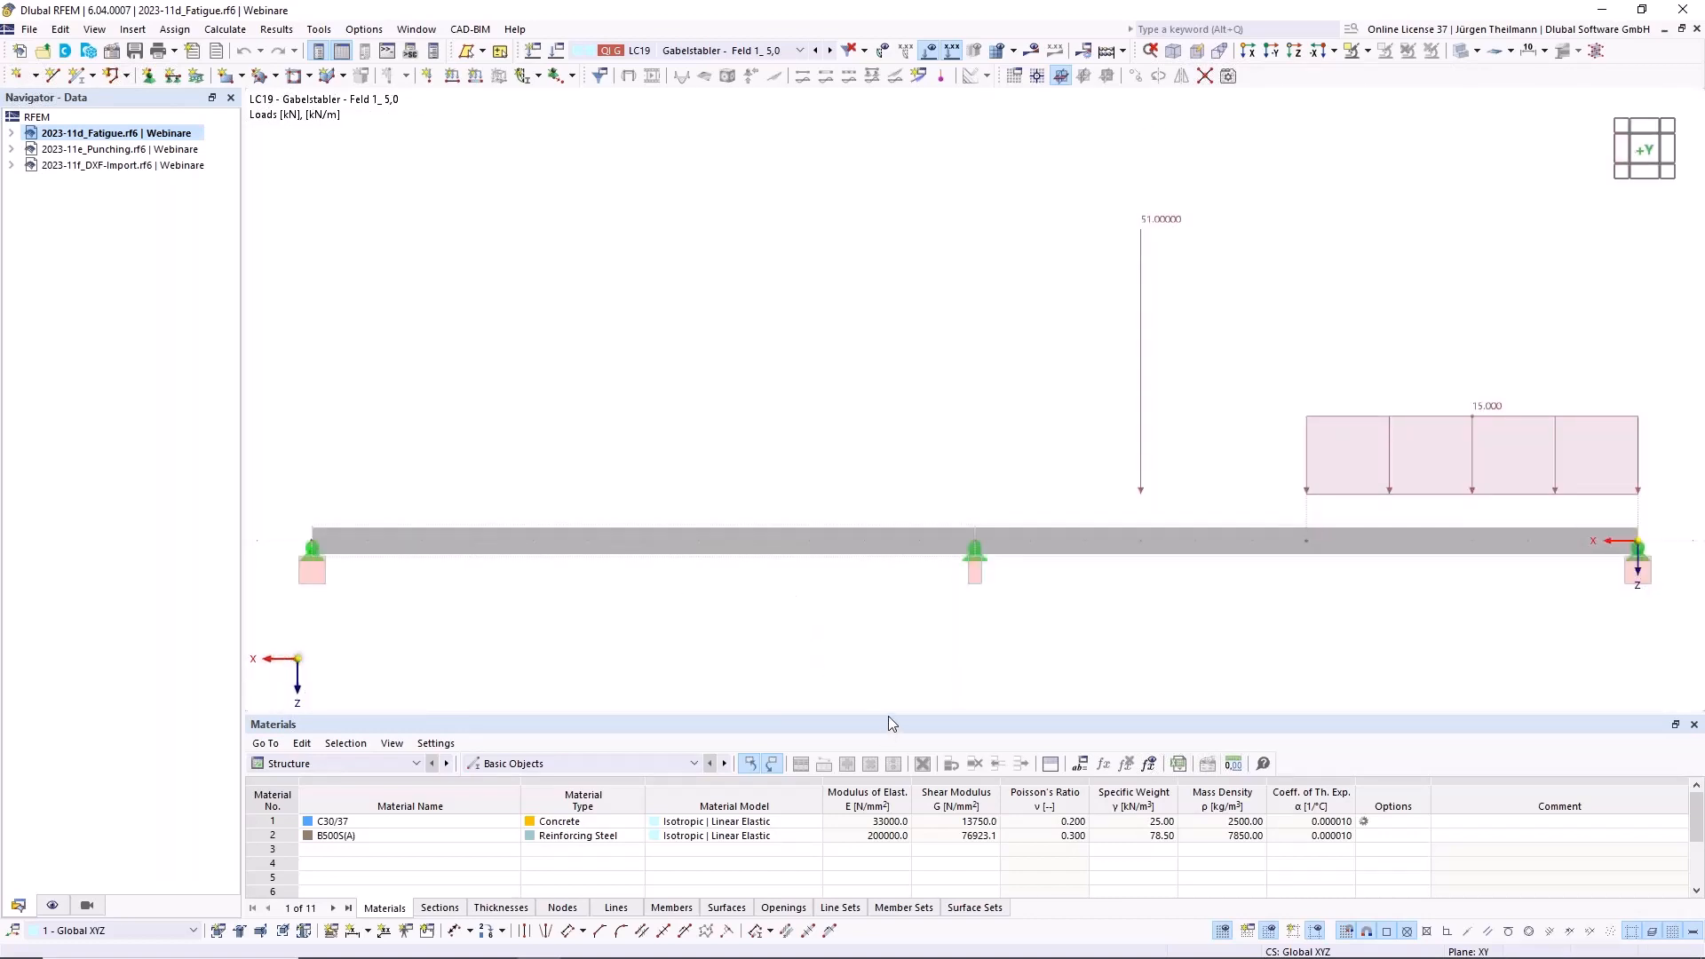
left_click_drag(886, 704, 867, 524)
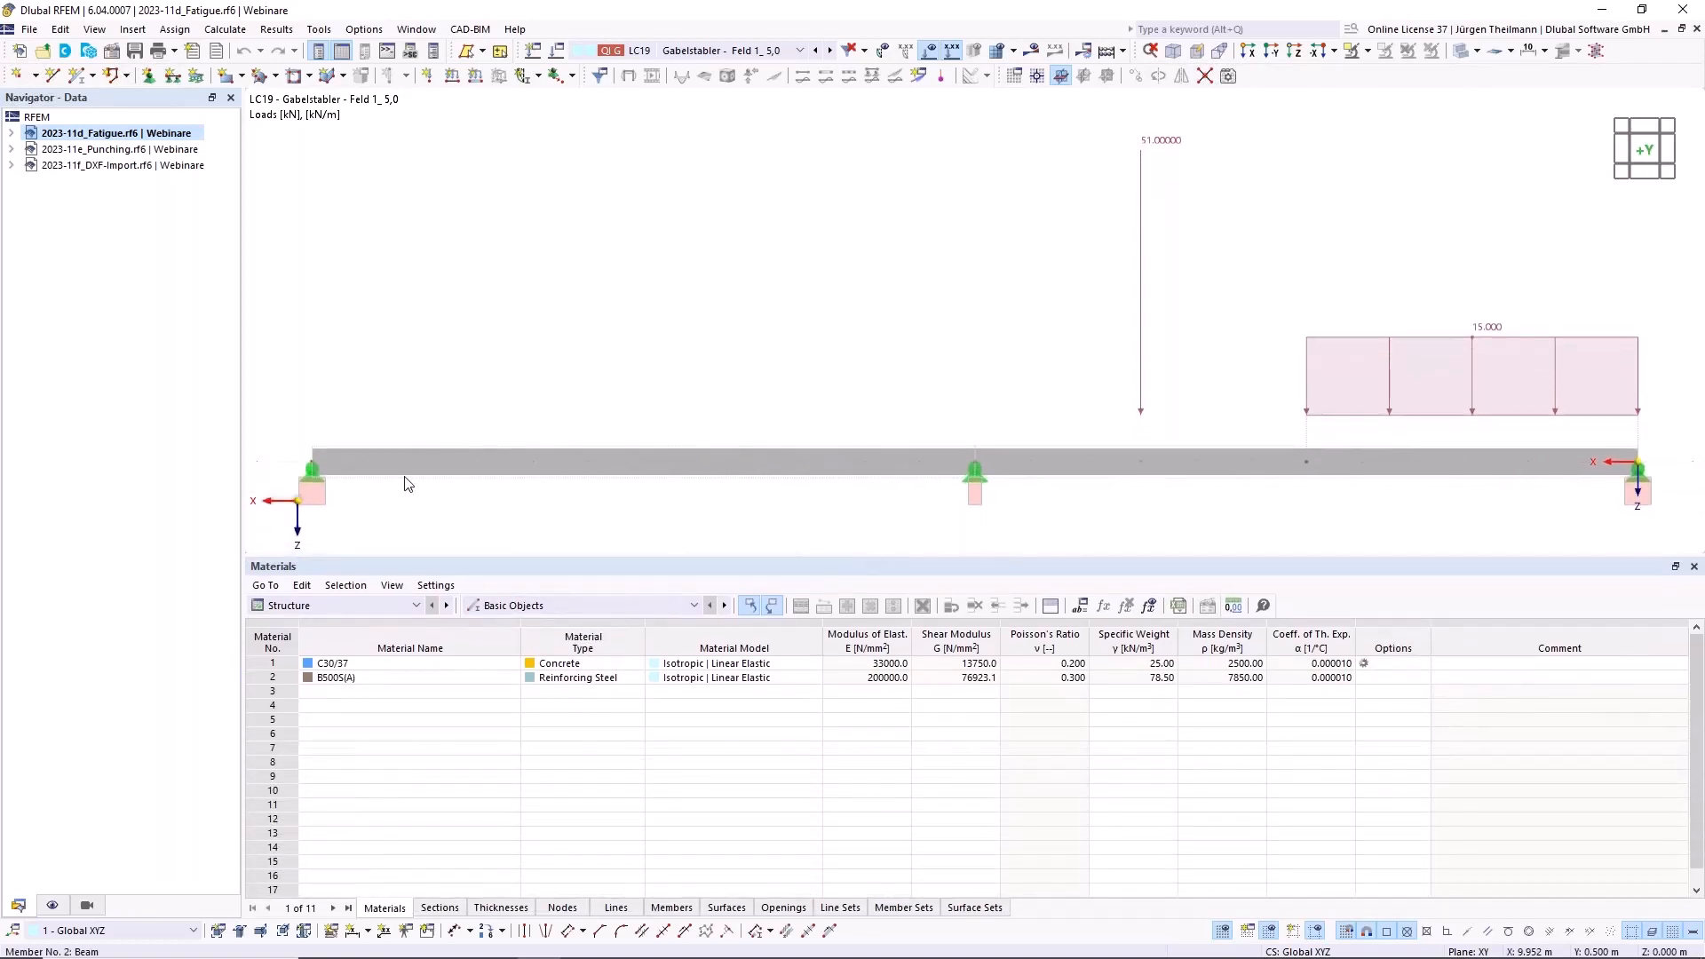
left_click(414, 606)
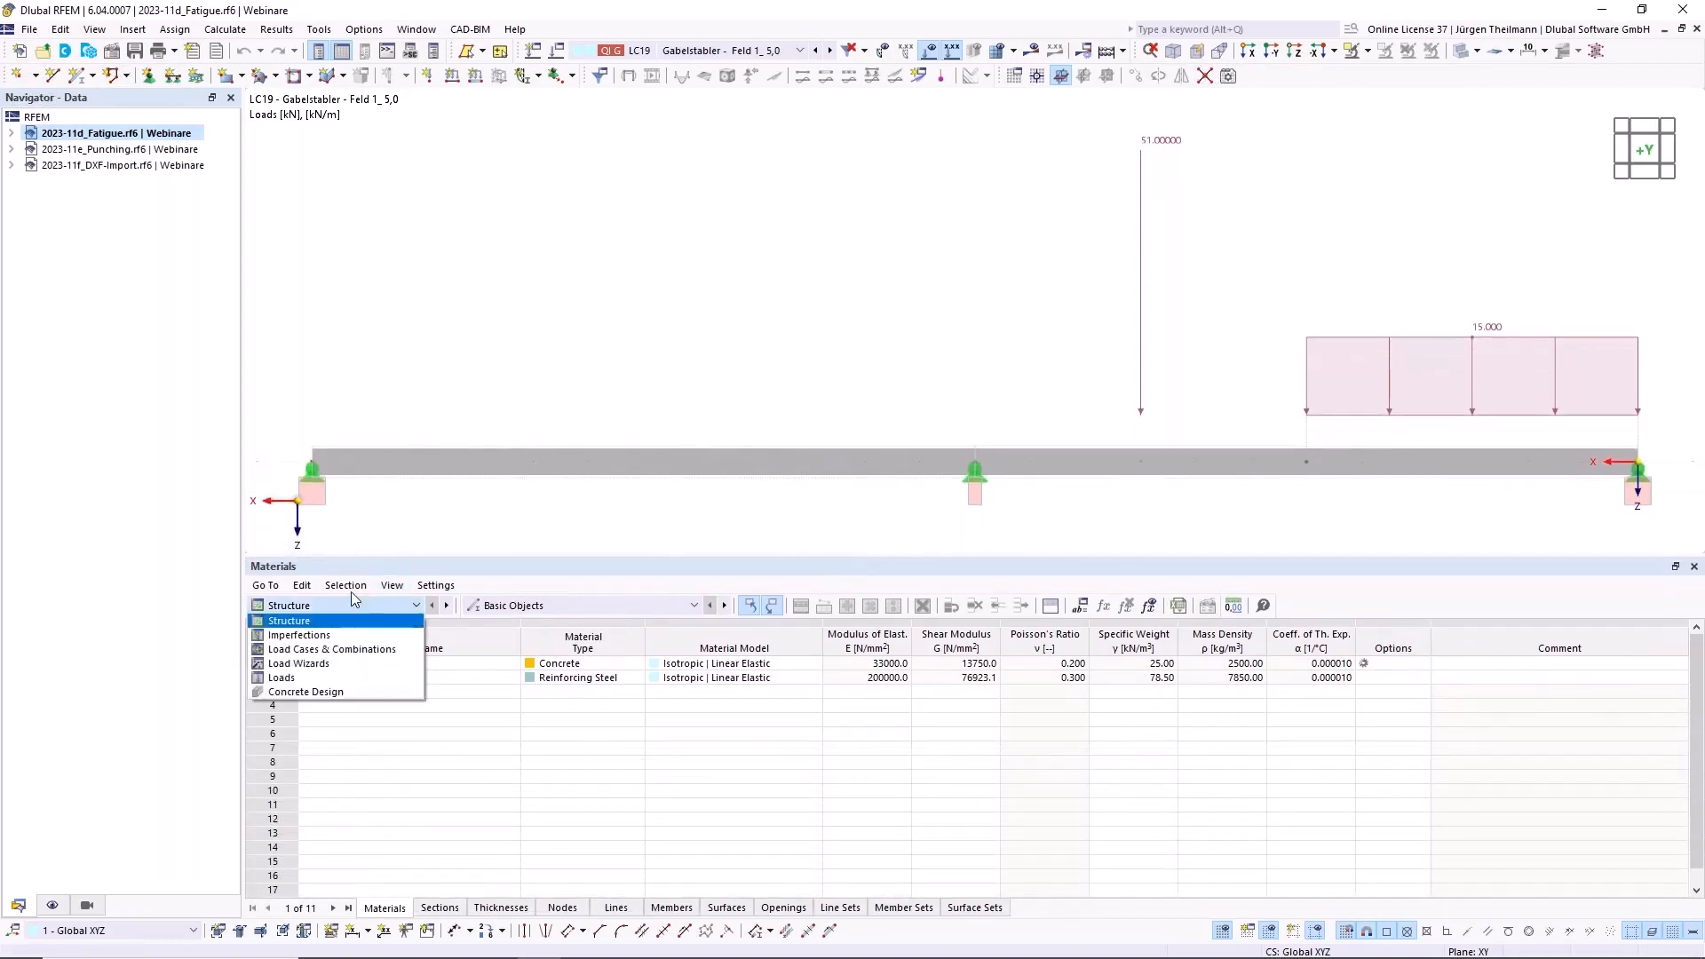
left_click(298, 693)
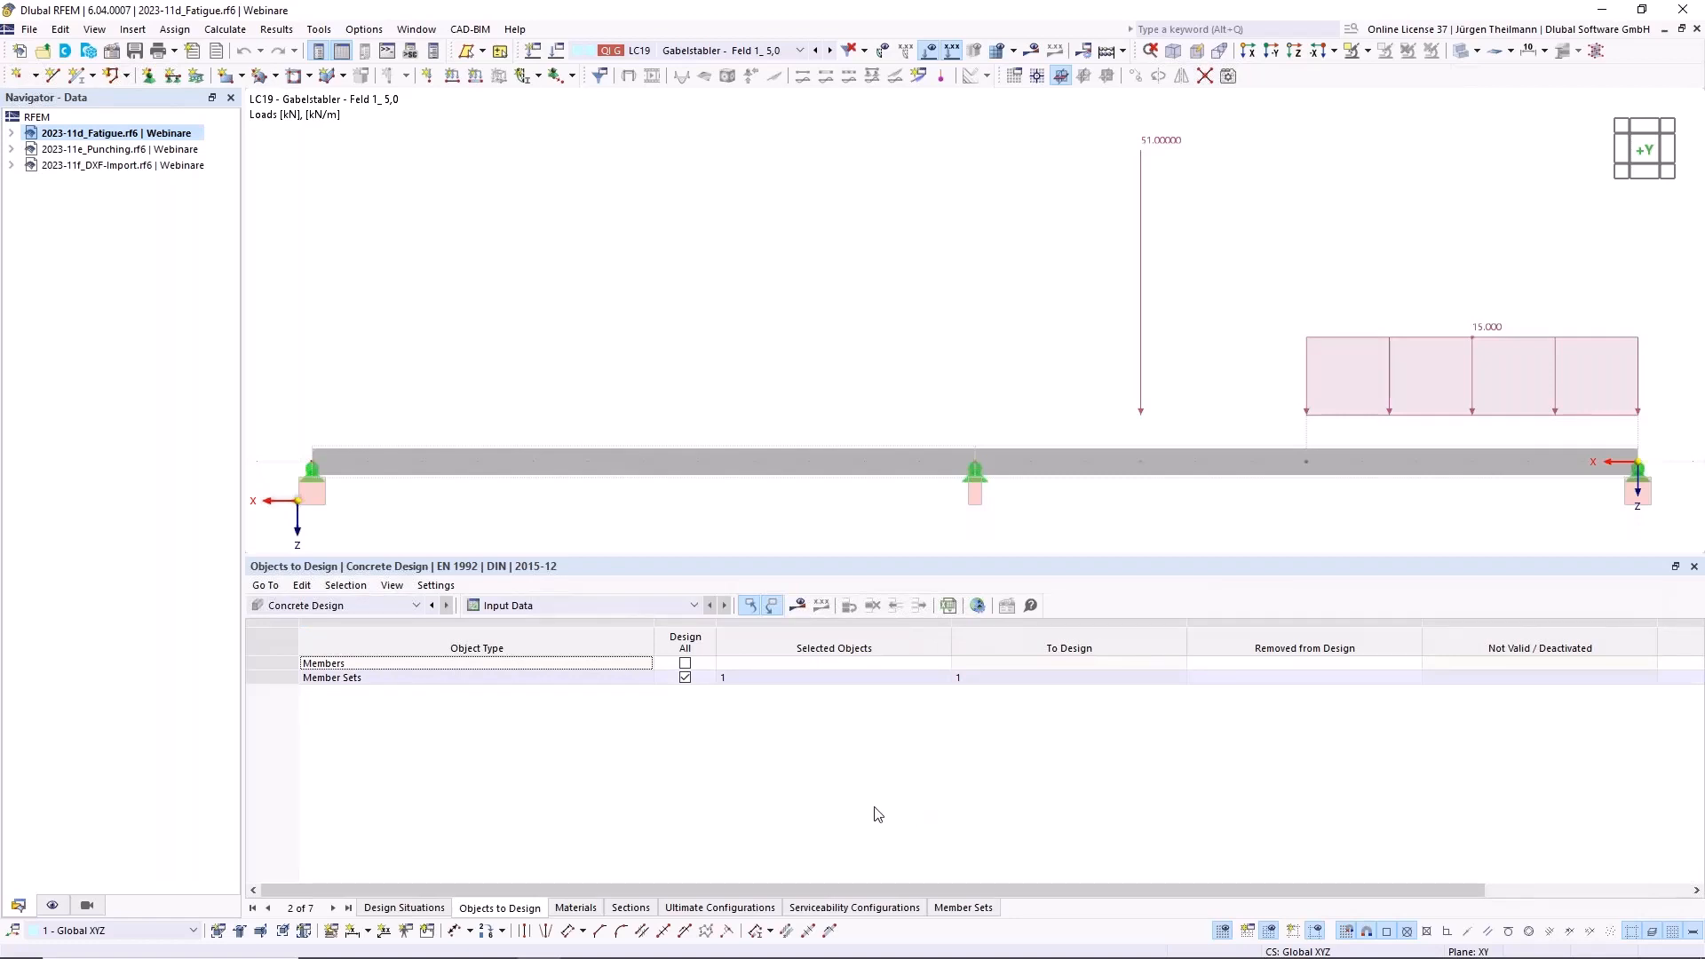
left_click(978, 608)
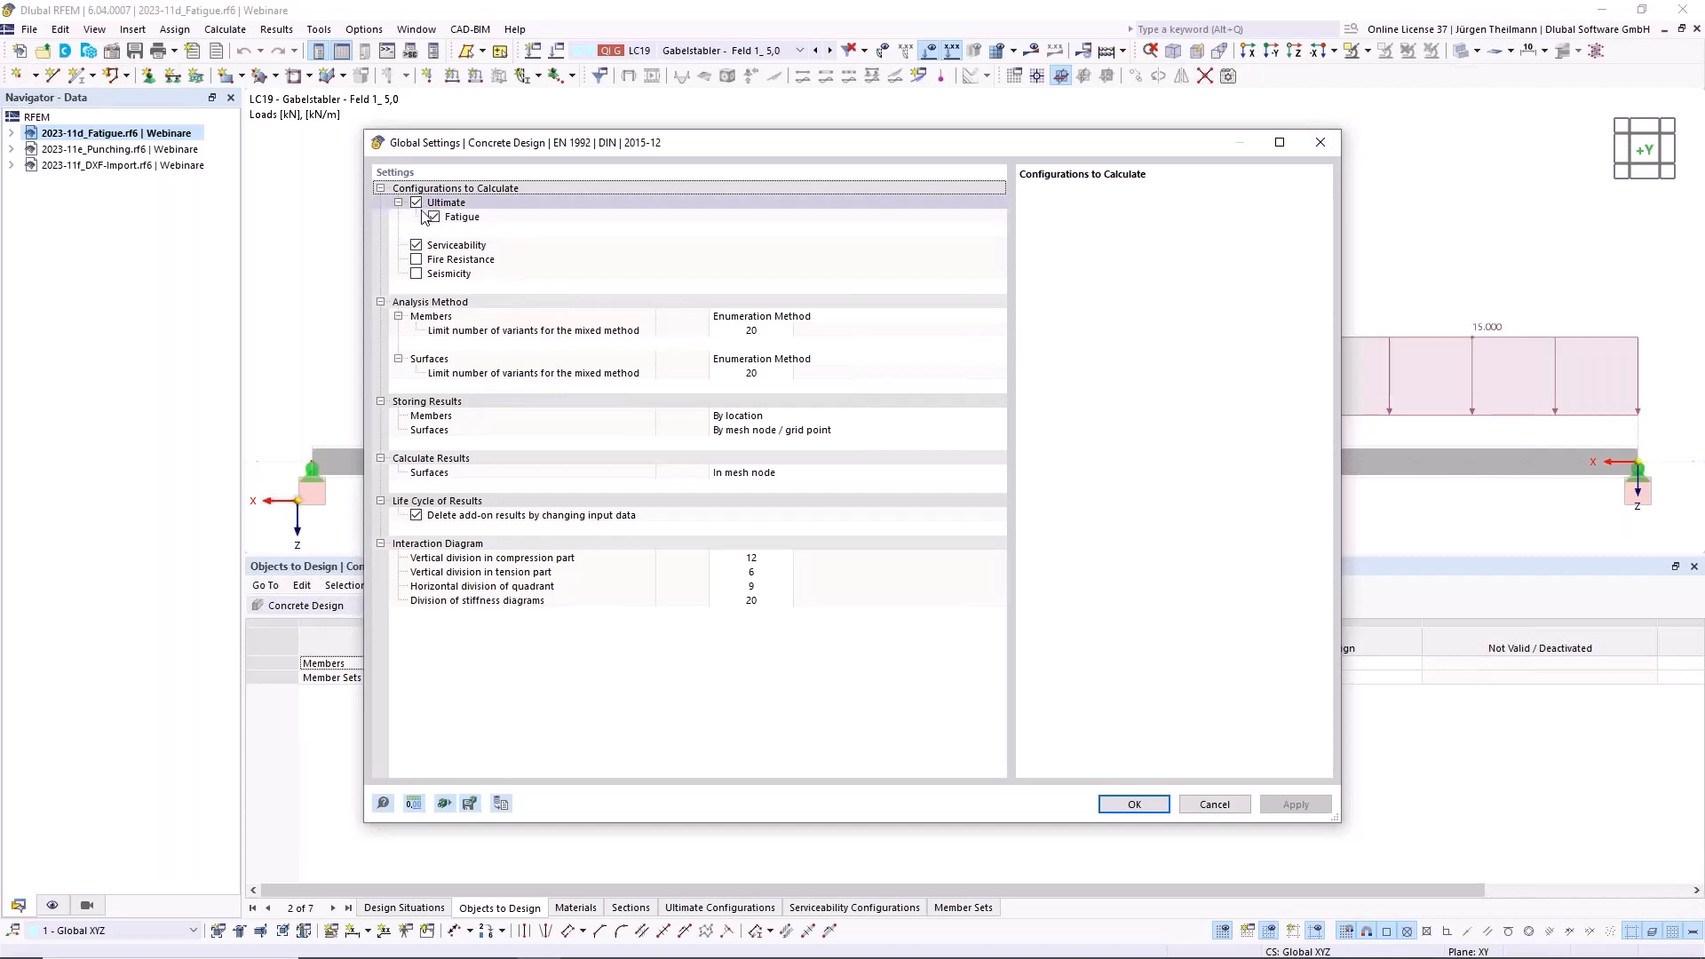
left_click(1136, 805)
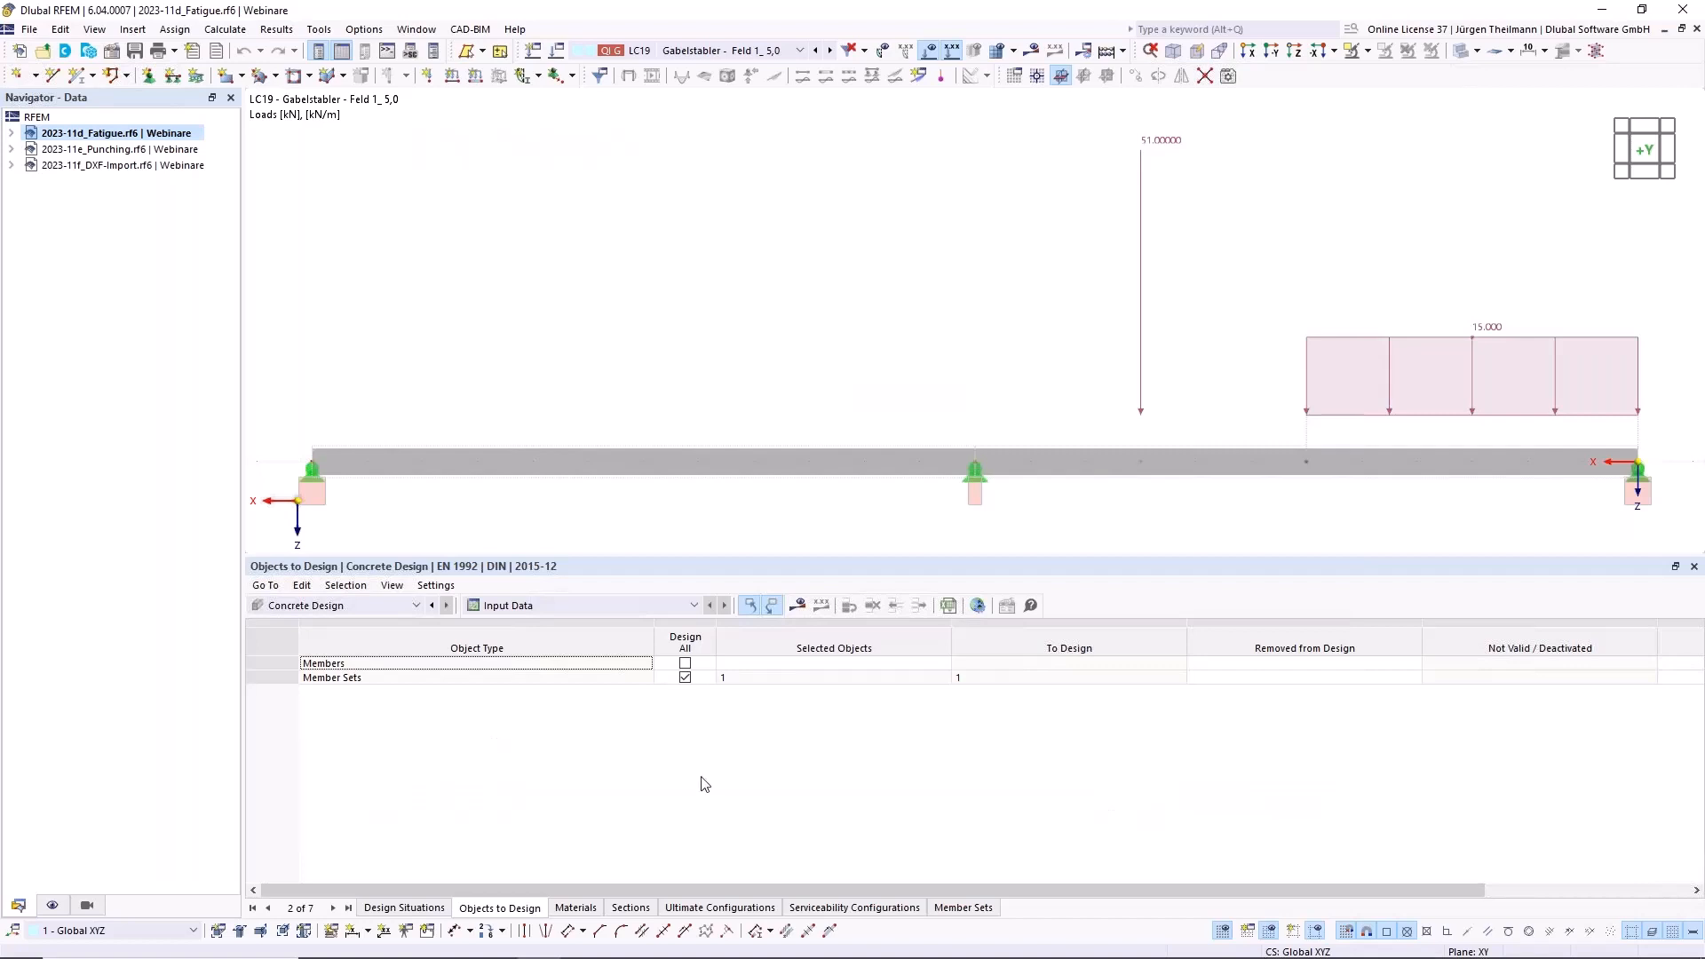
In the Default ultimate configuration, choose the damage equivalent stress range method acc. to 6.8.5 and 6.8.7(1) for the fatigue design
left_click(710, 907)
left_click(280, 665)
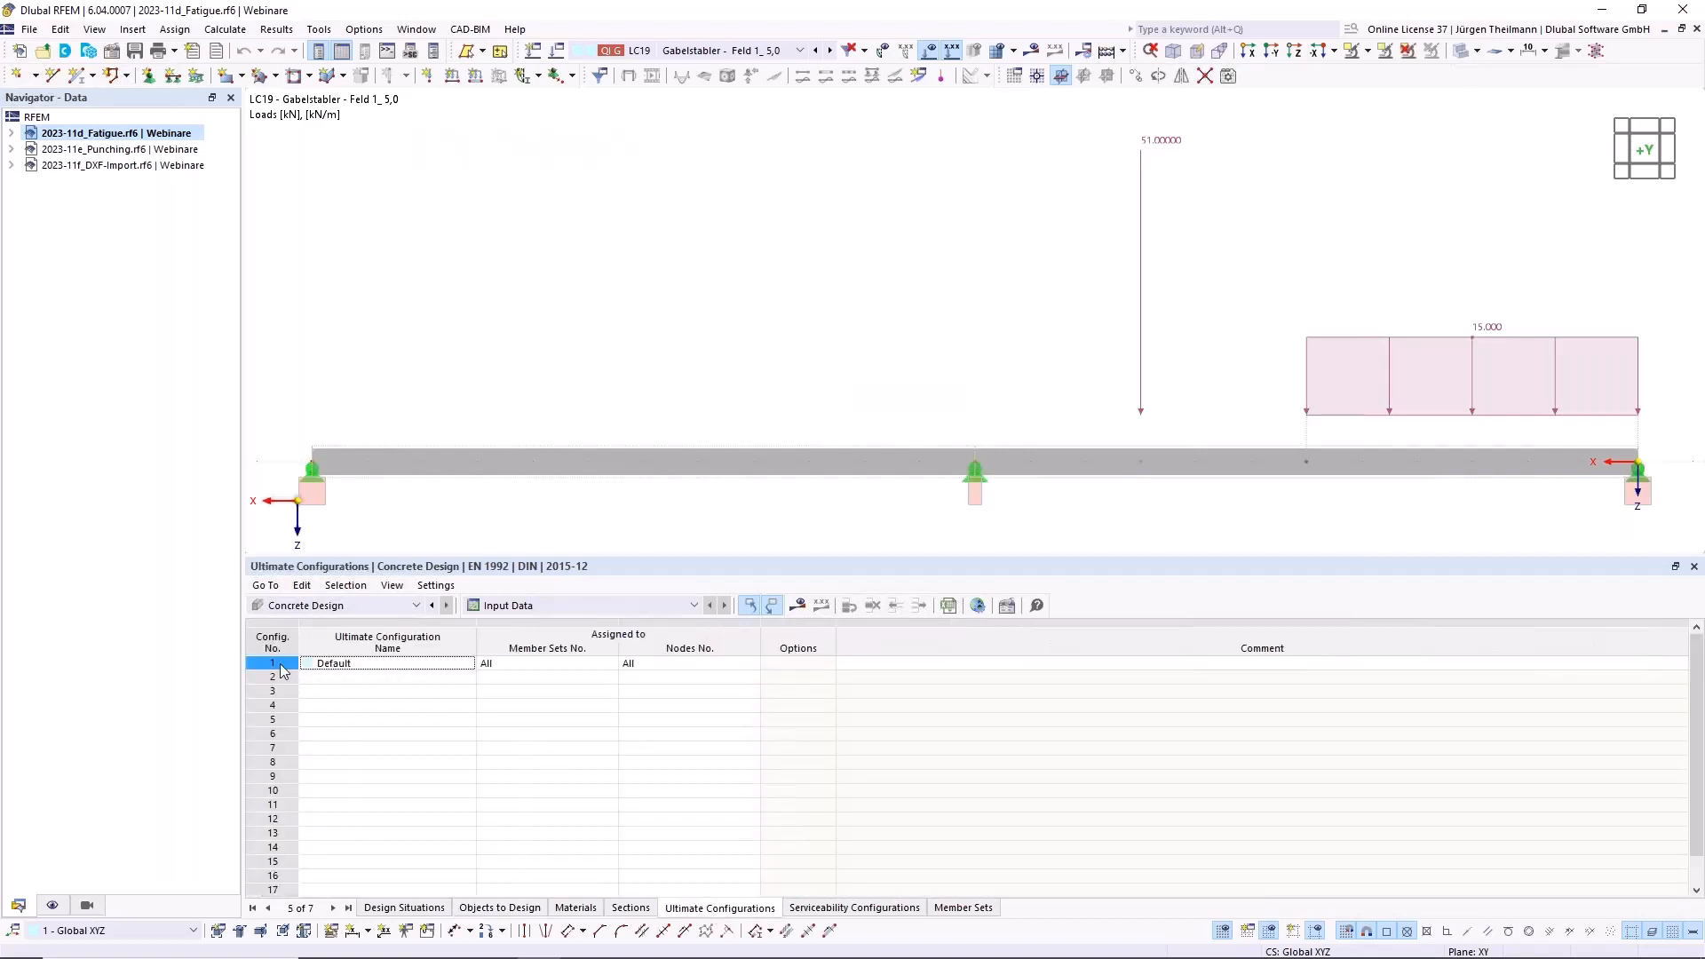
double_click(280, 669)
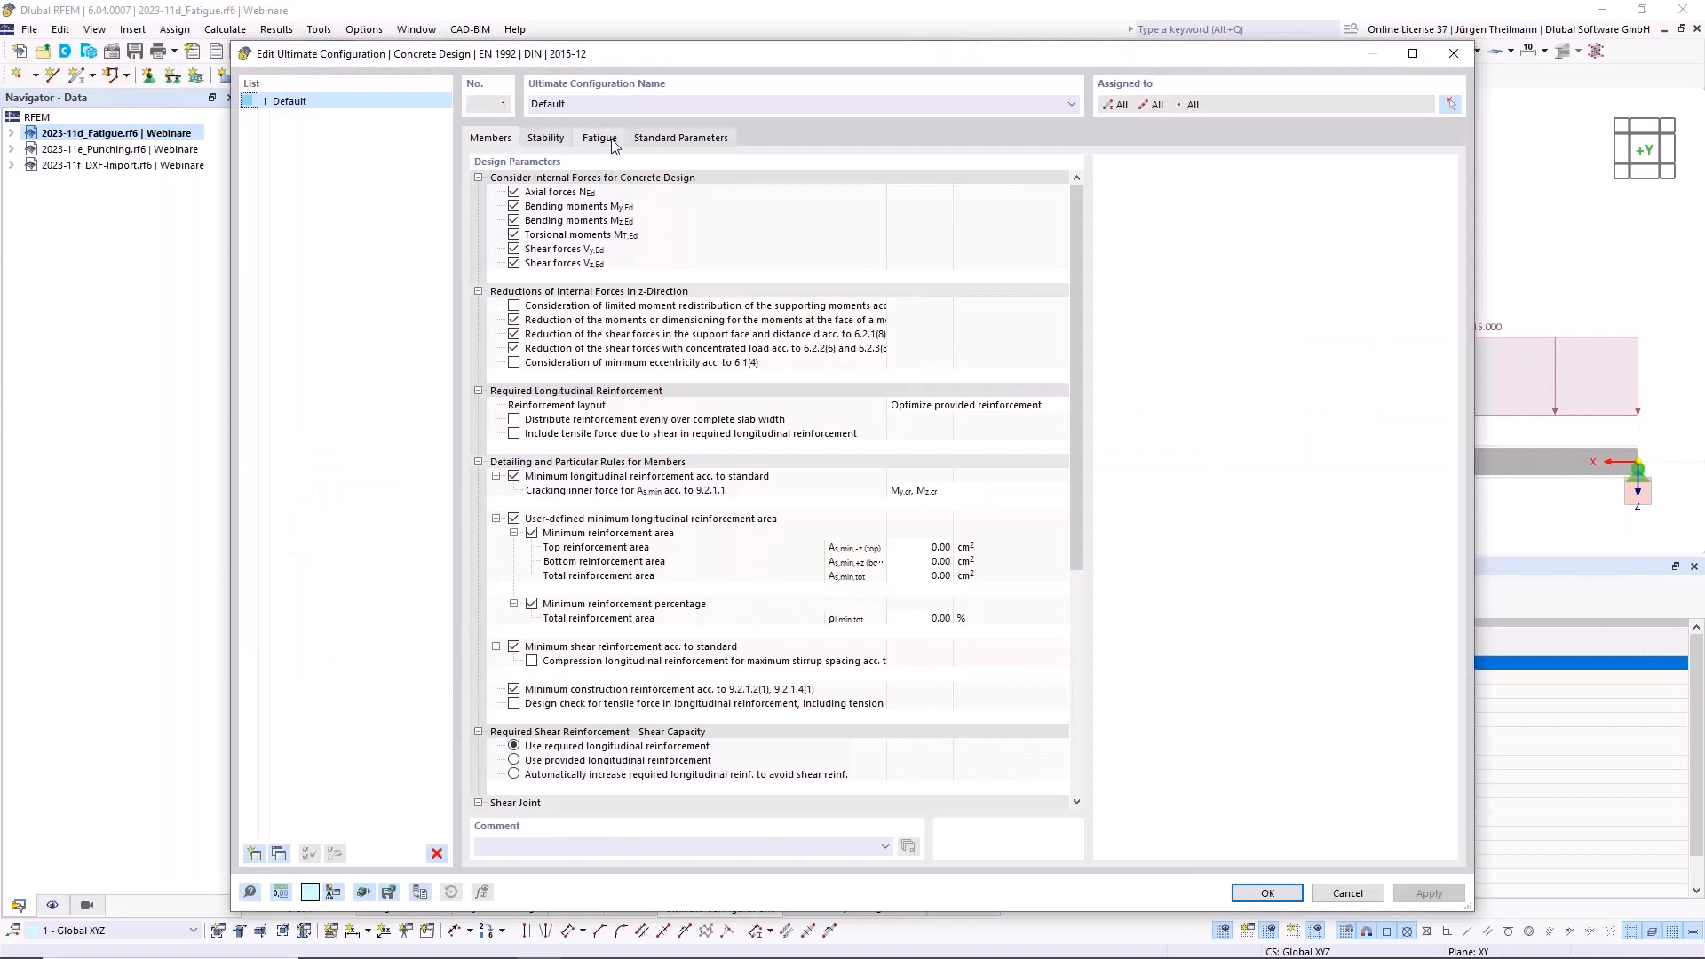
left_click(599, 138)
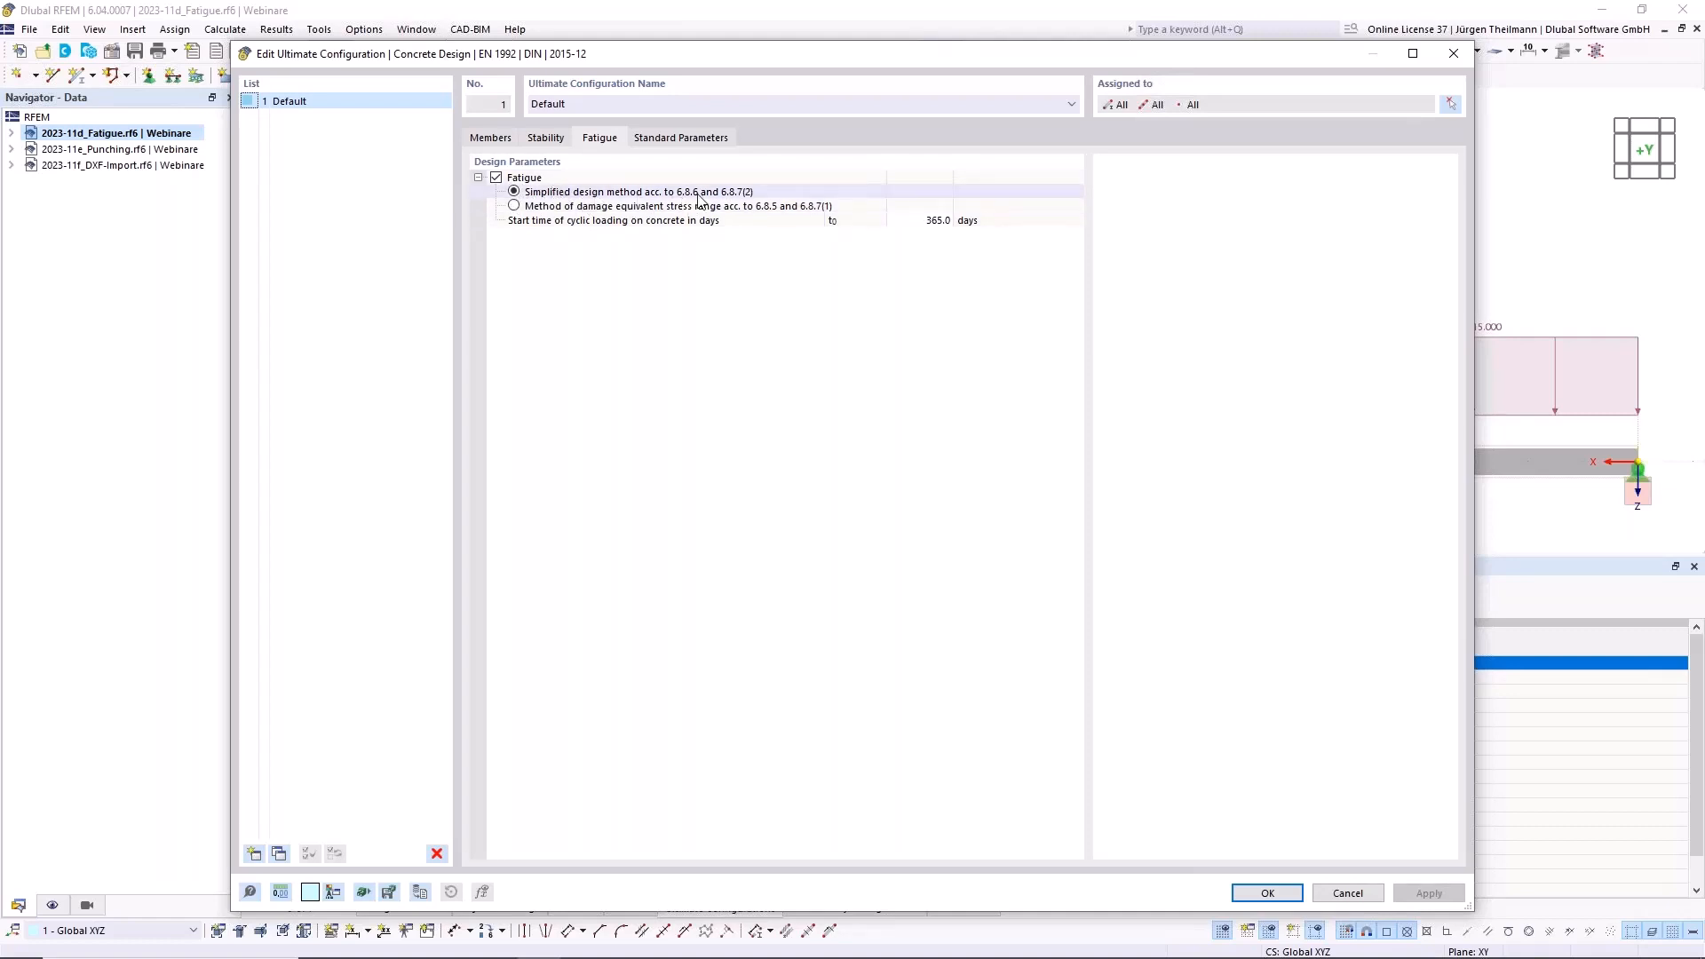
left_click(514, 206)
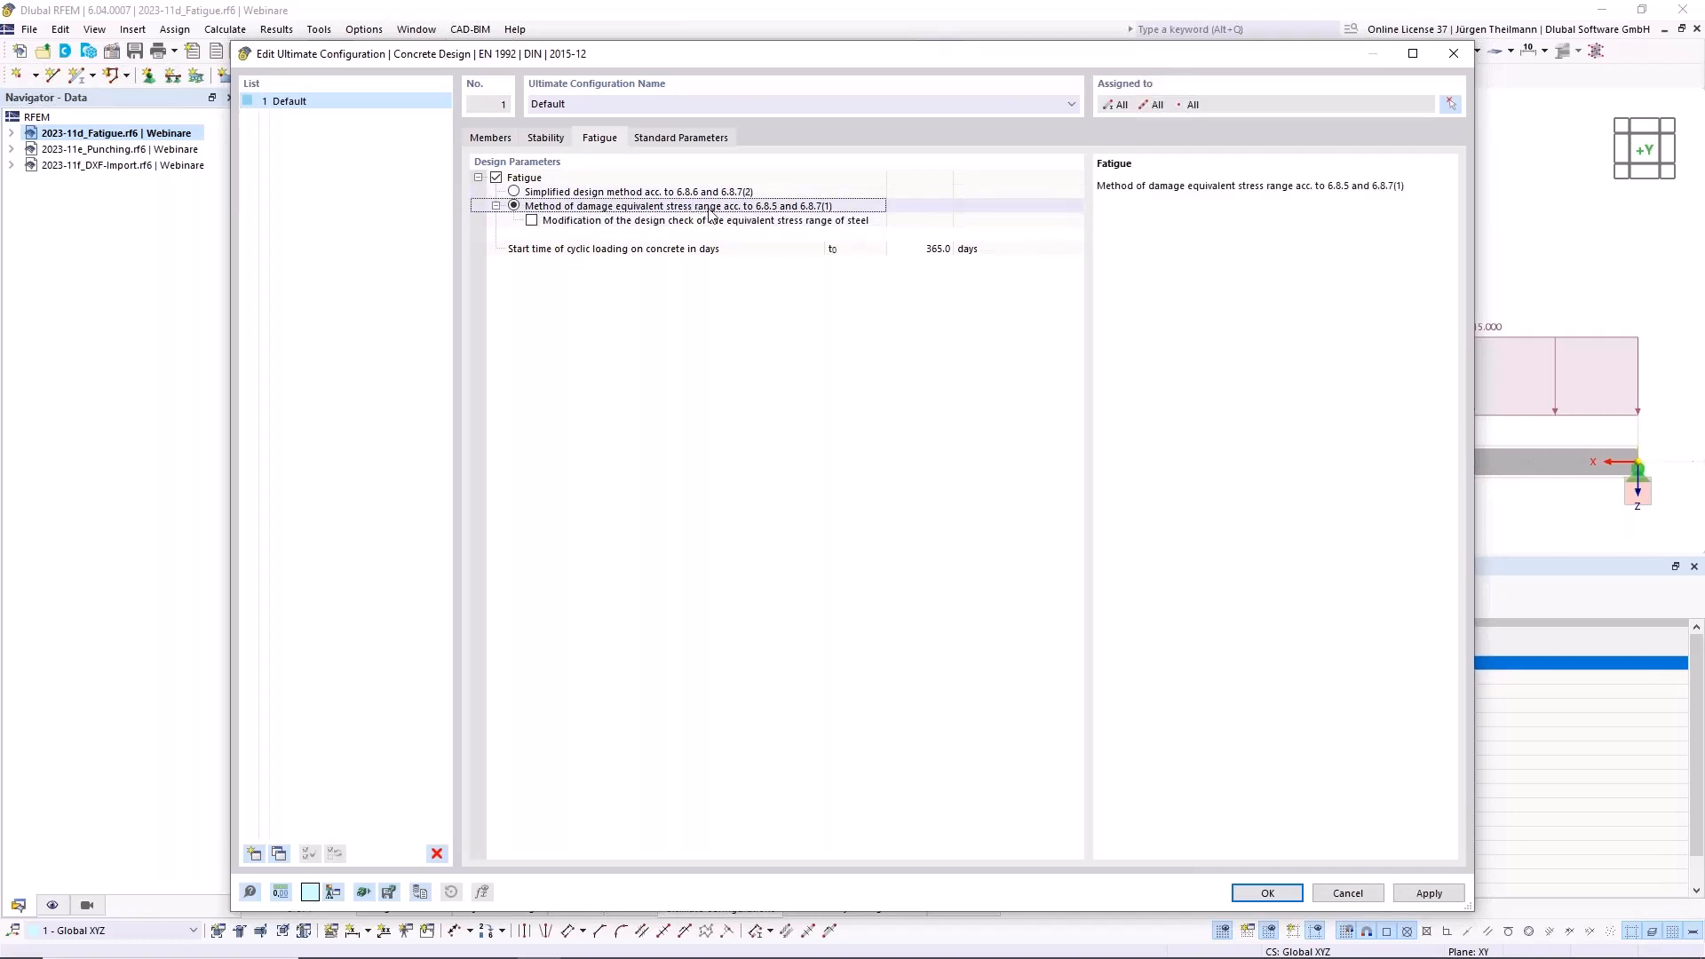
Try modifying the equivalent steel stress range check, with a correction factor λs of 1.00 and with one interval with a defined number of cycles
left_click(532, 221)
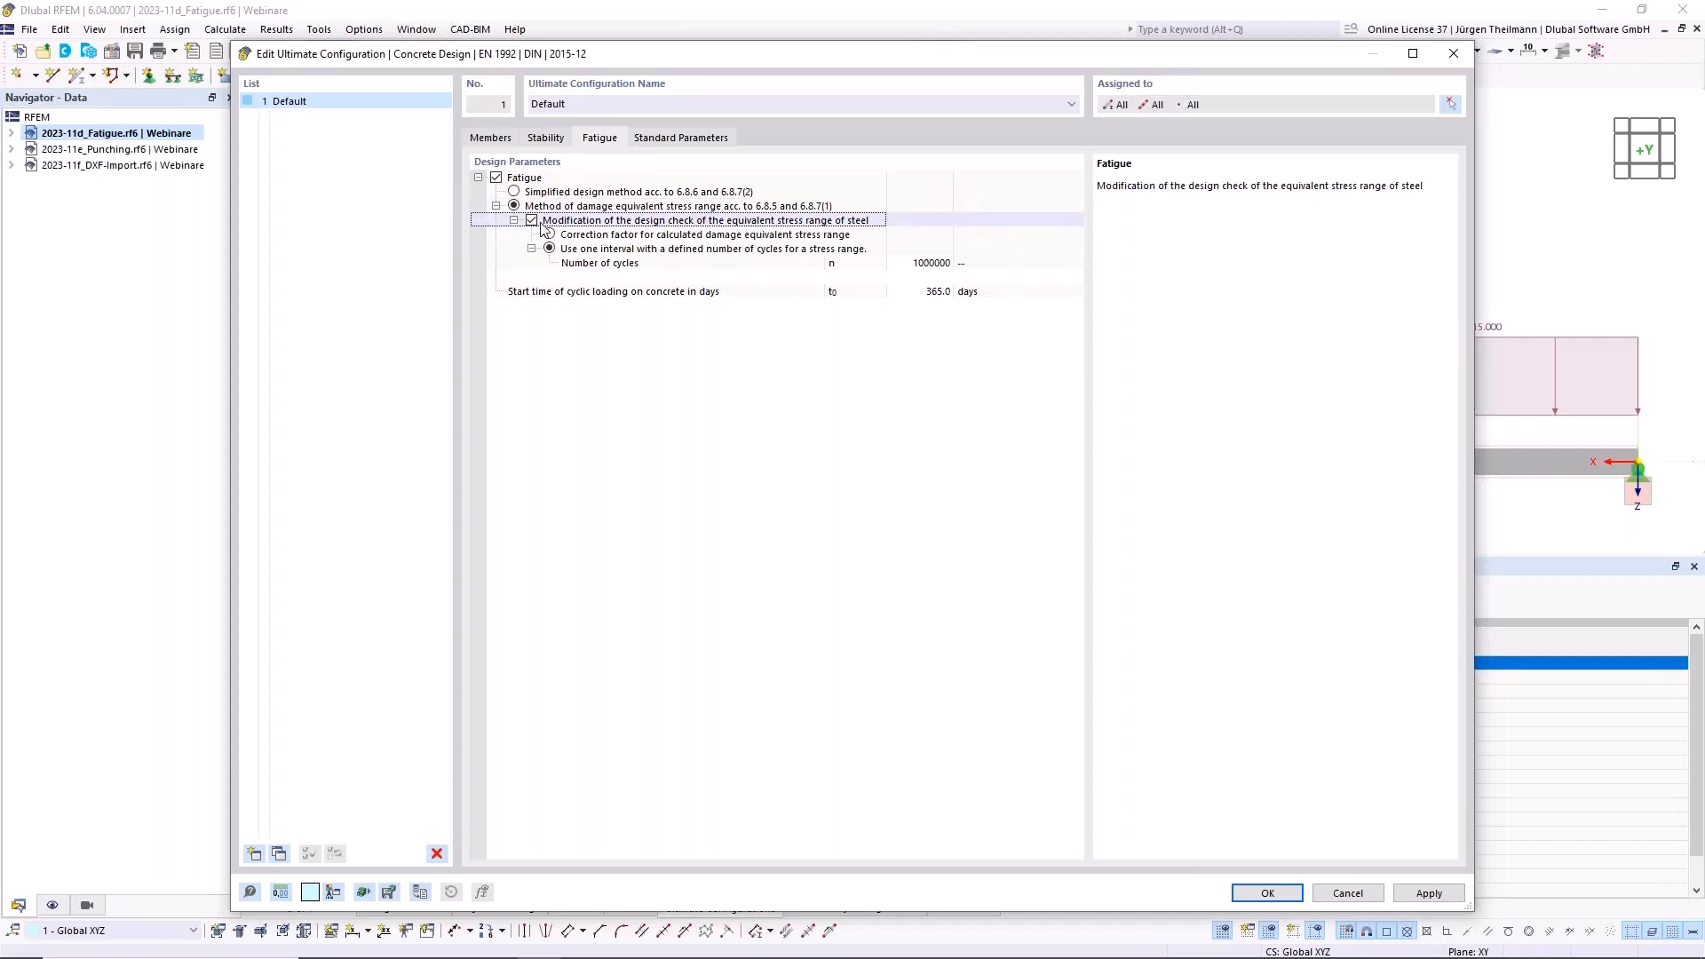
left_click(549, 234)
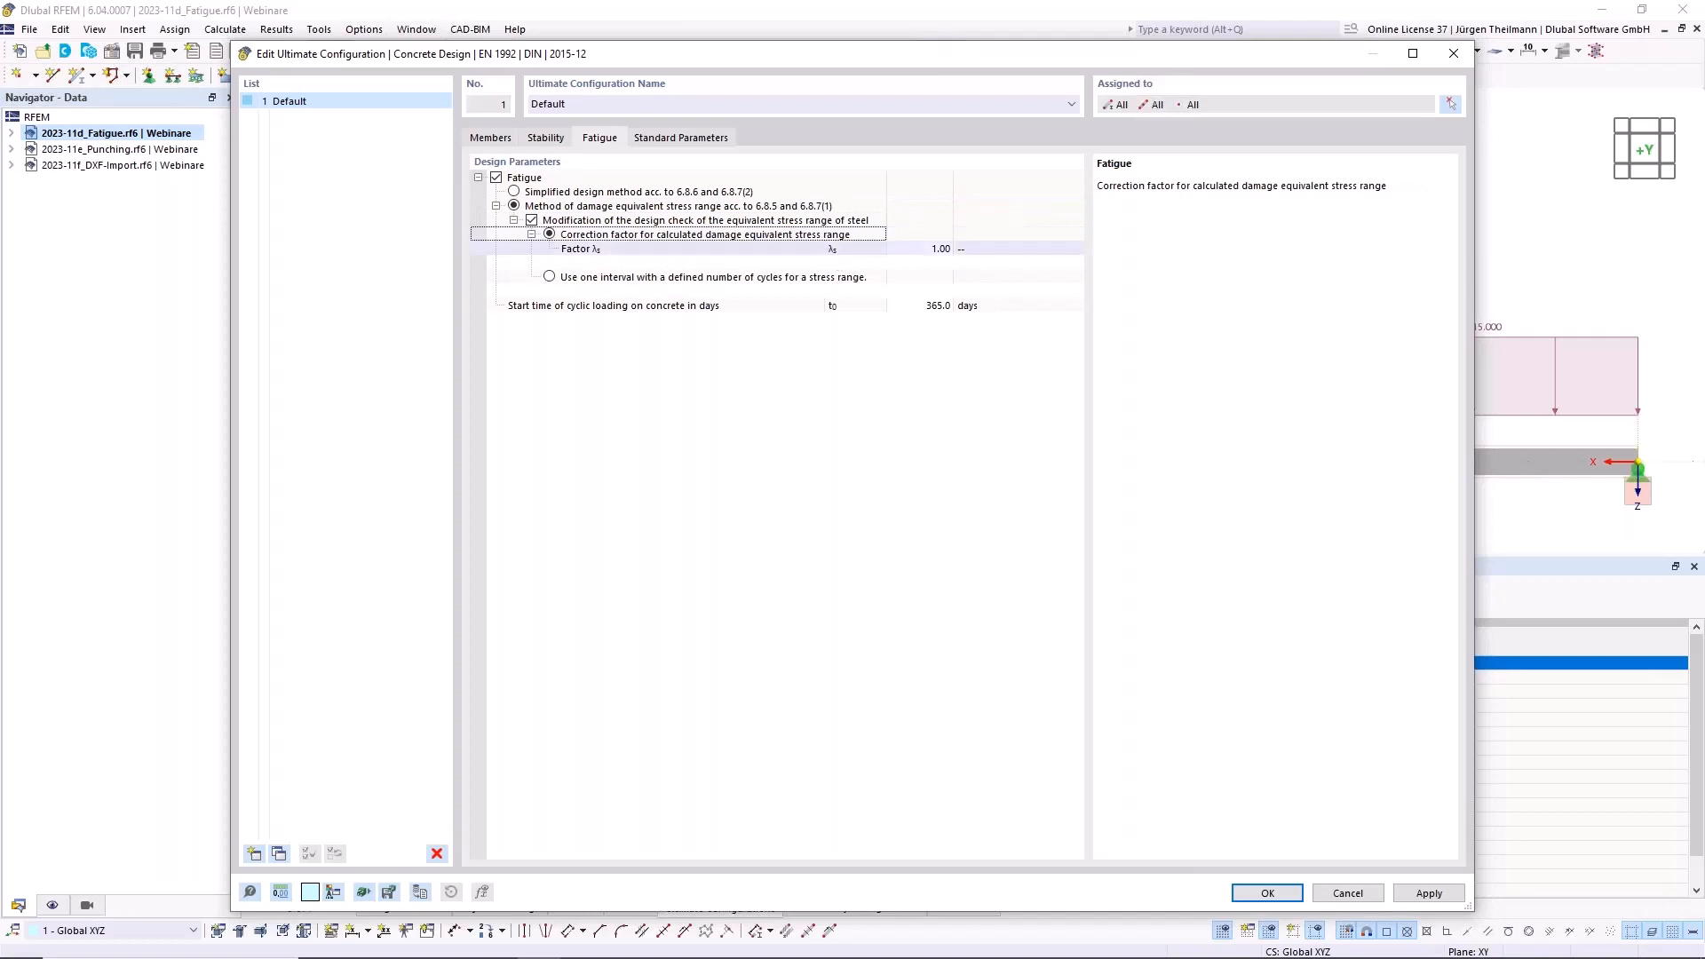
left_click(912, 250)
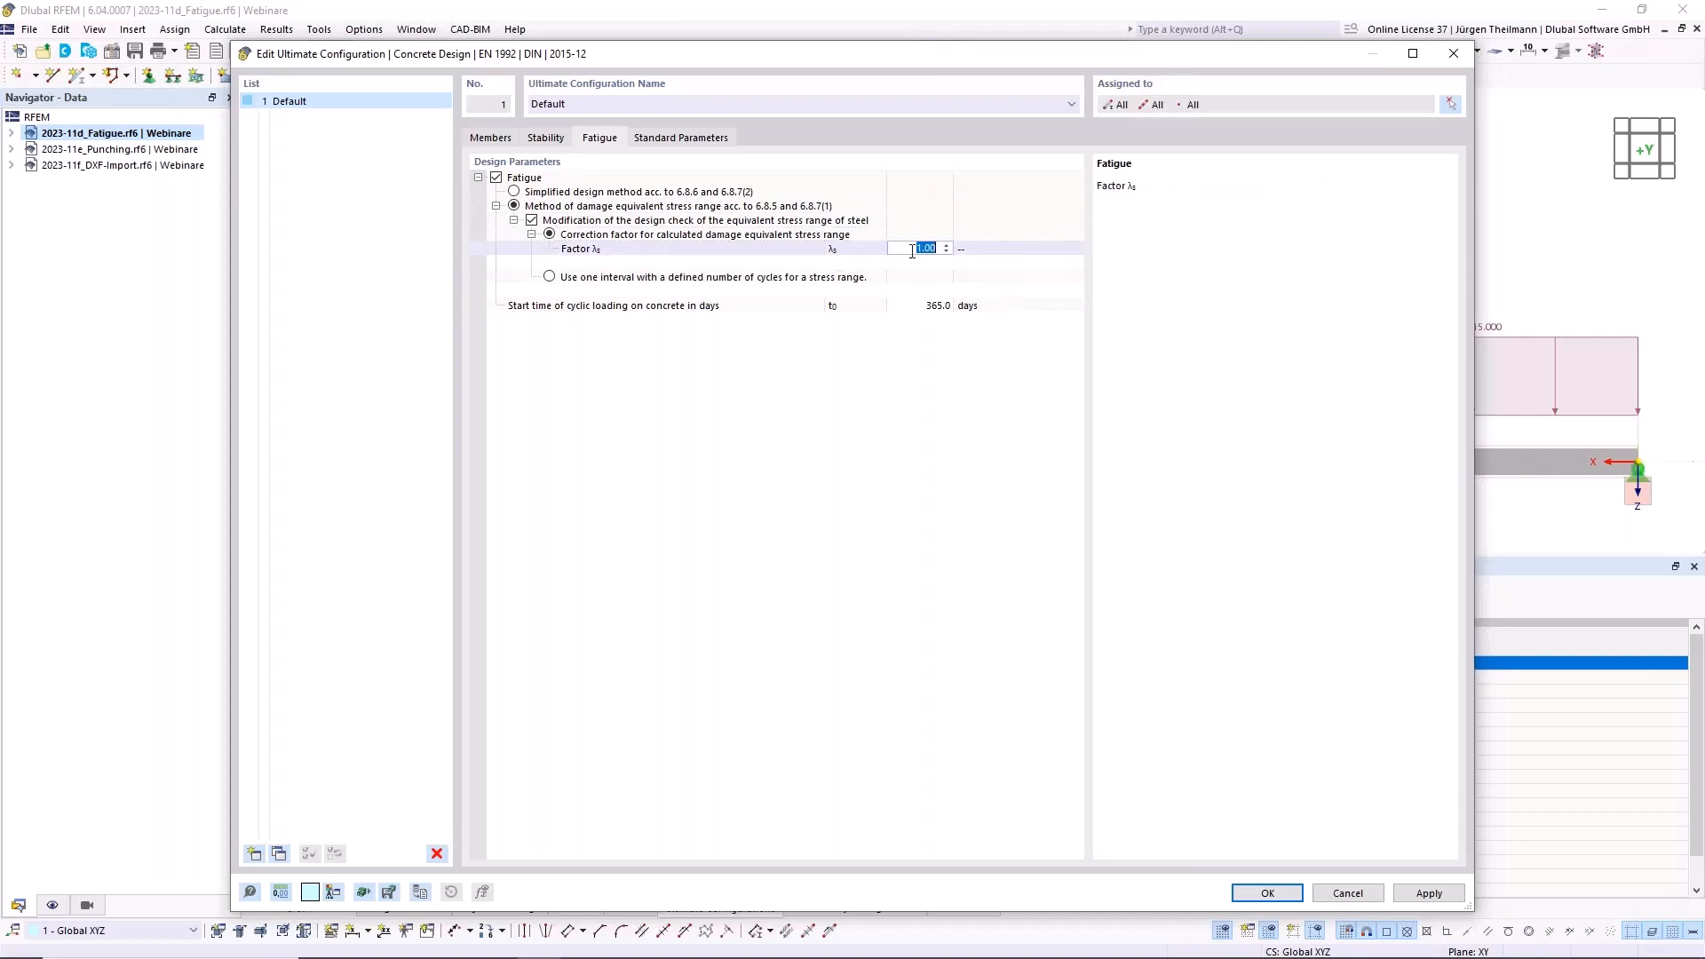
type("0.10")
left_click_drag(913, 246, 948, 258)
type("1")
left_click(985, 251)
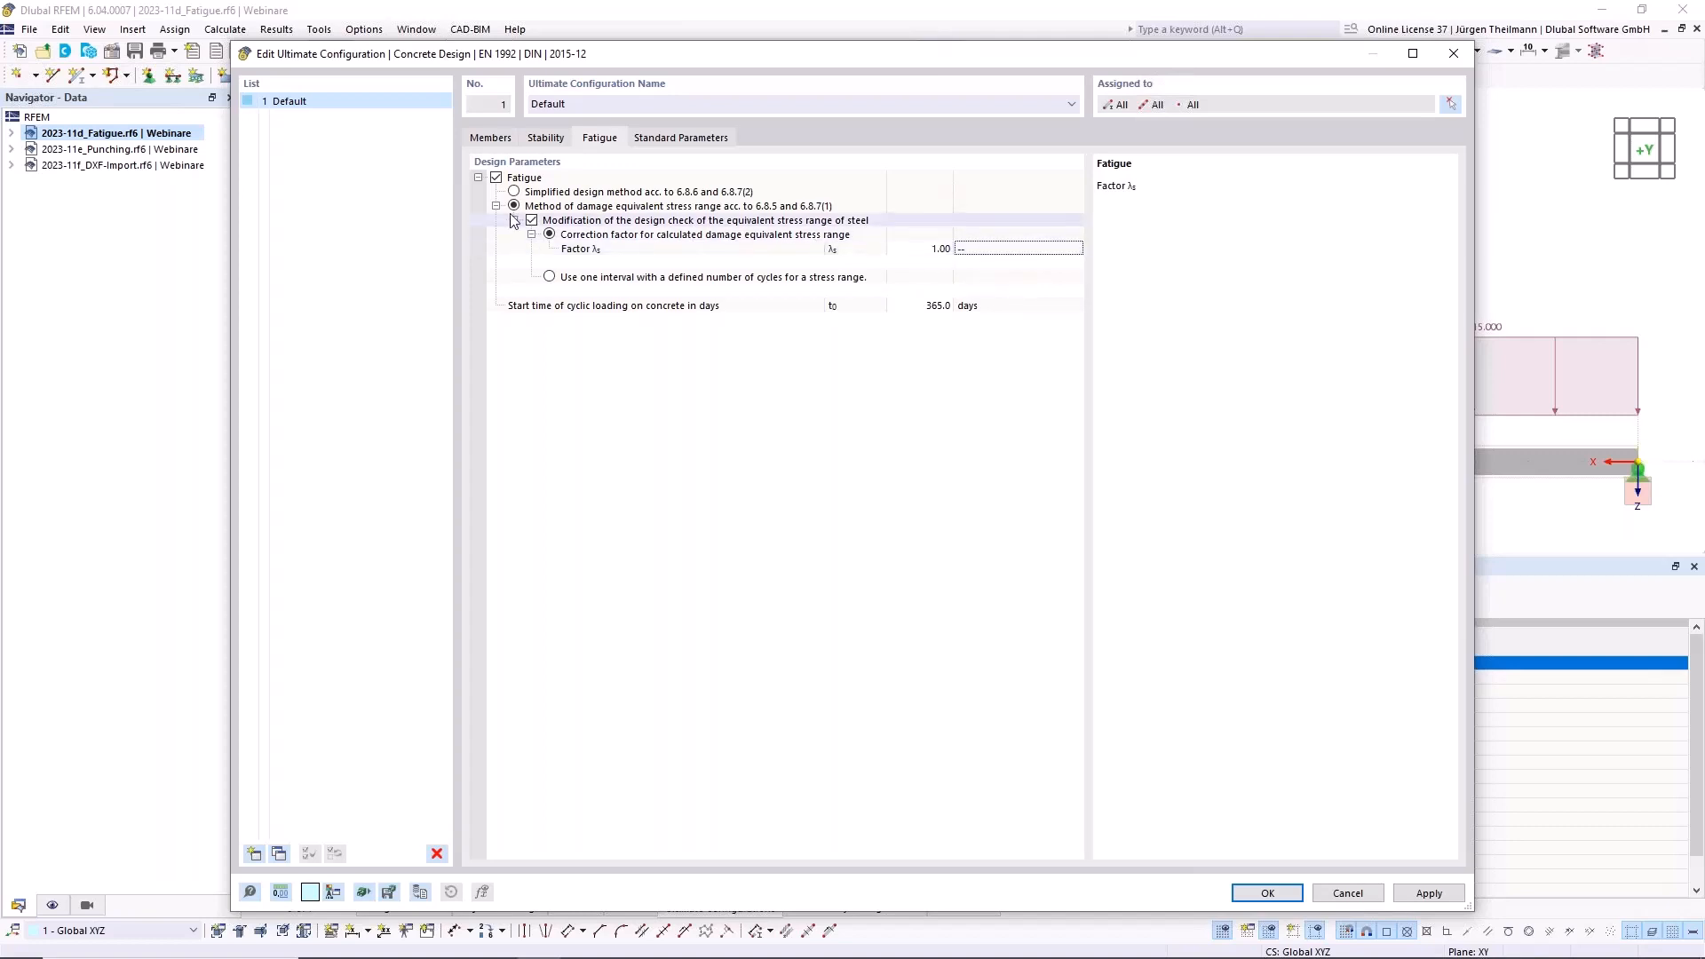
left_click(550, 278)
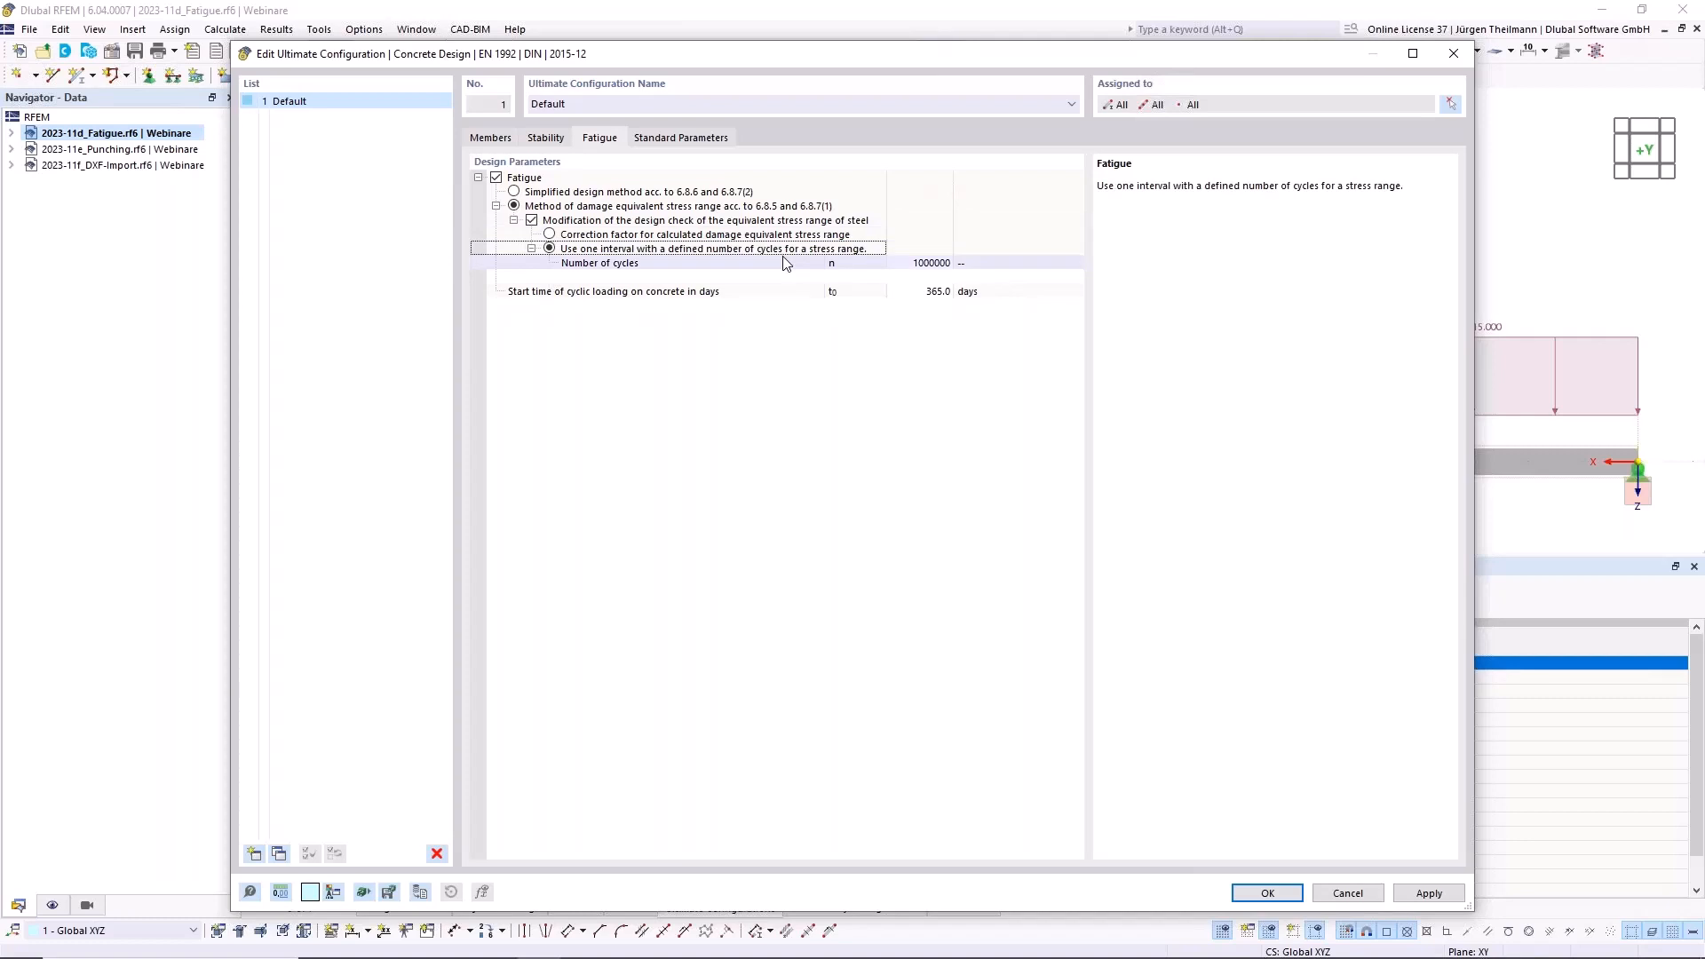
left_click(918, 264)
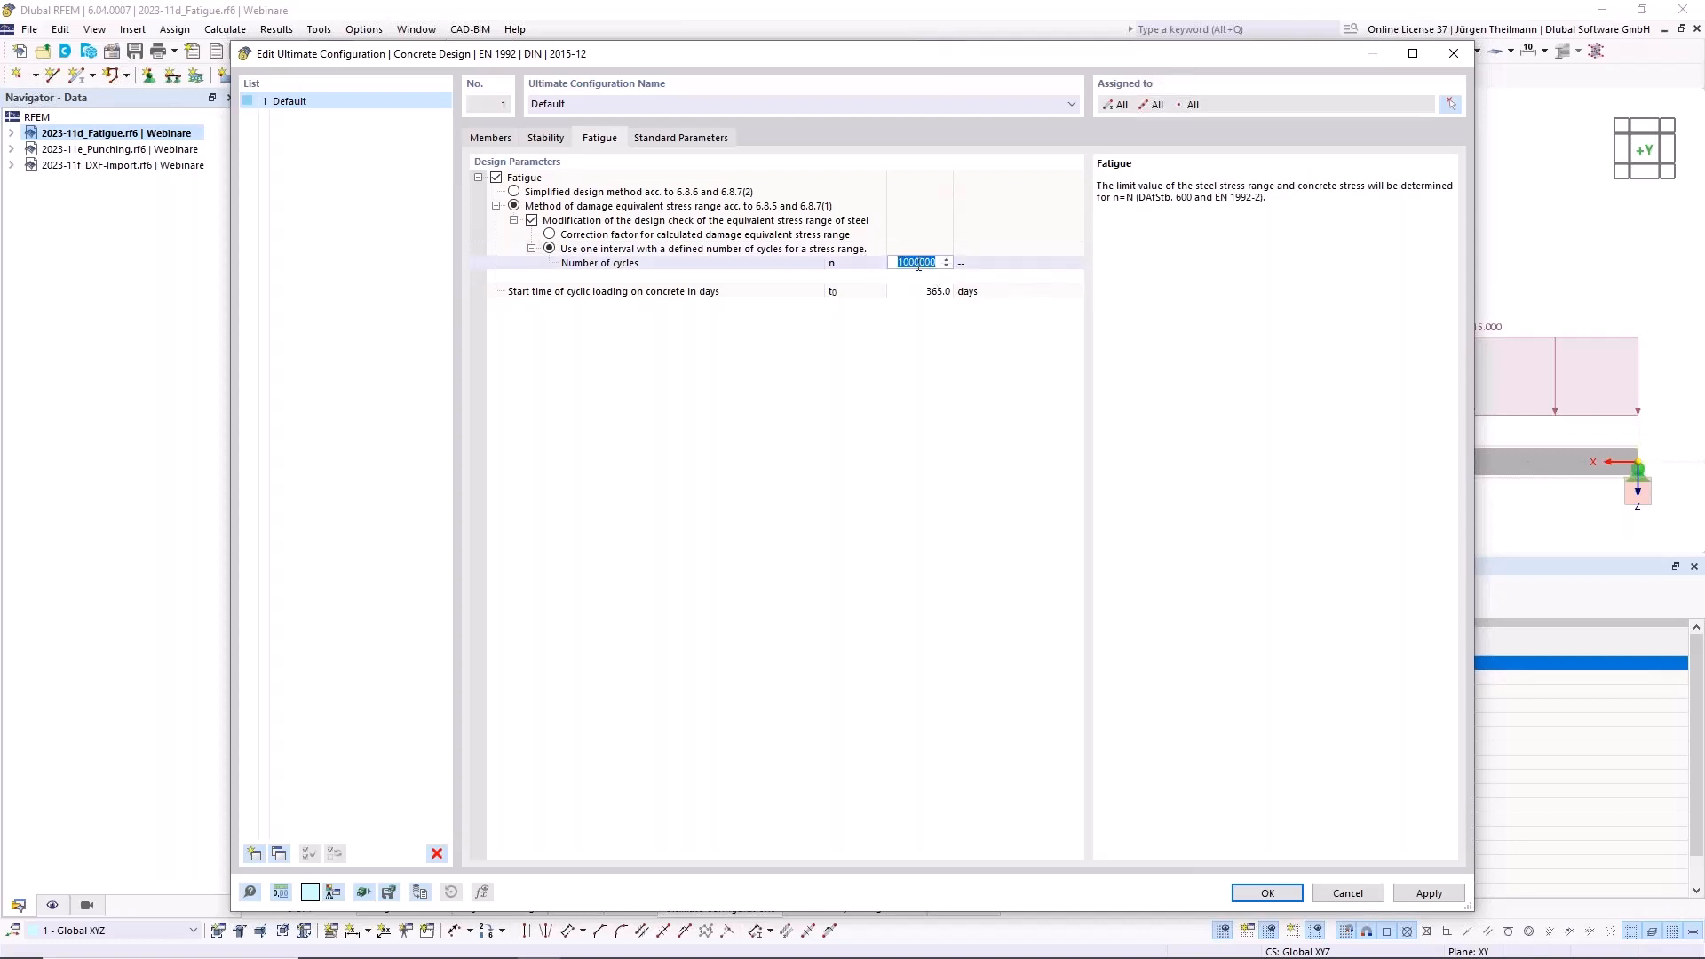
Disable the steel stress range modification, choose the simplified design method acc. to 6.8.6 and 6.8.7(2), and apply the ultimate configuration
left_click(531, 192)
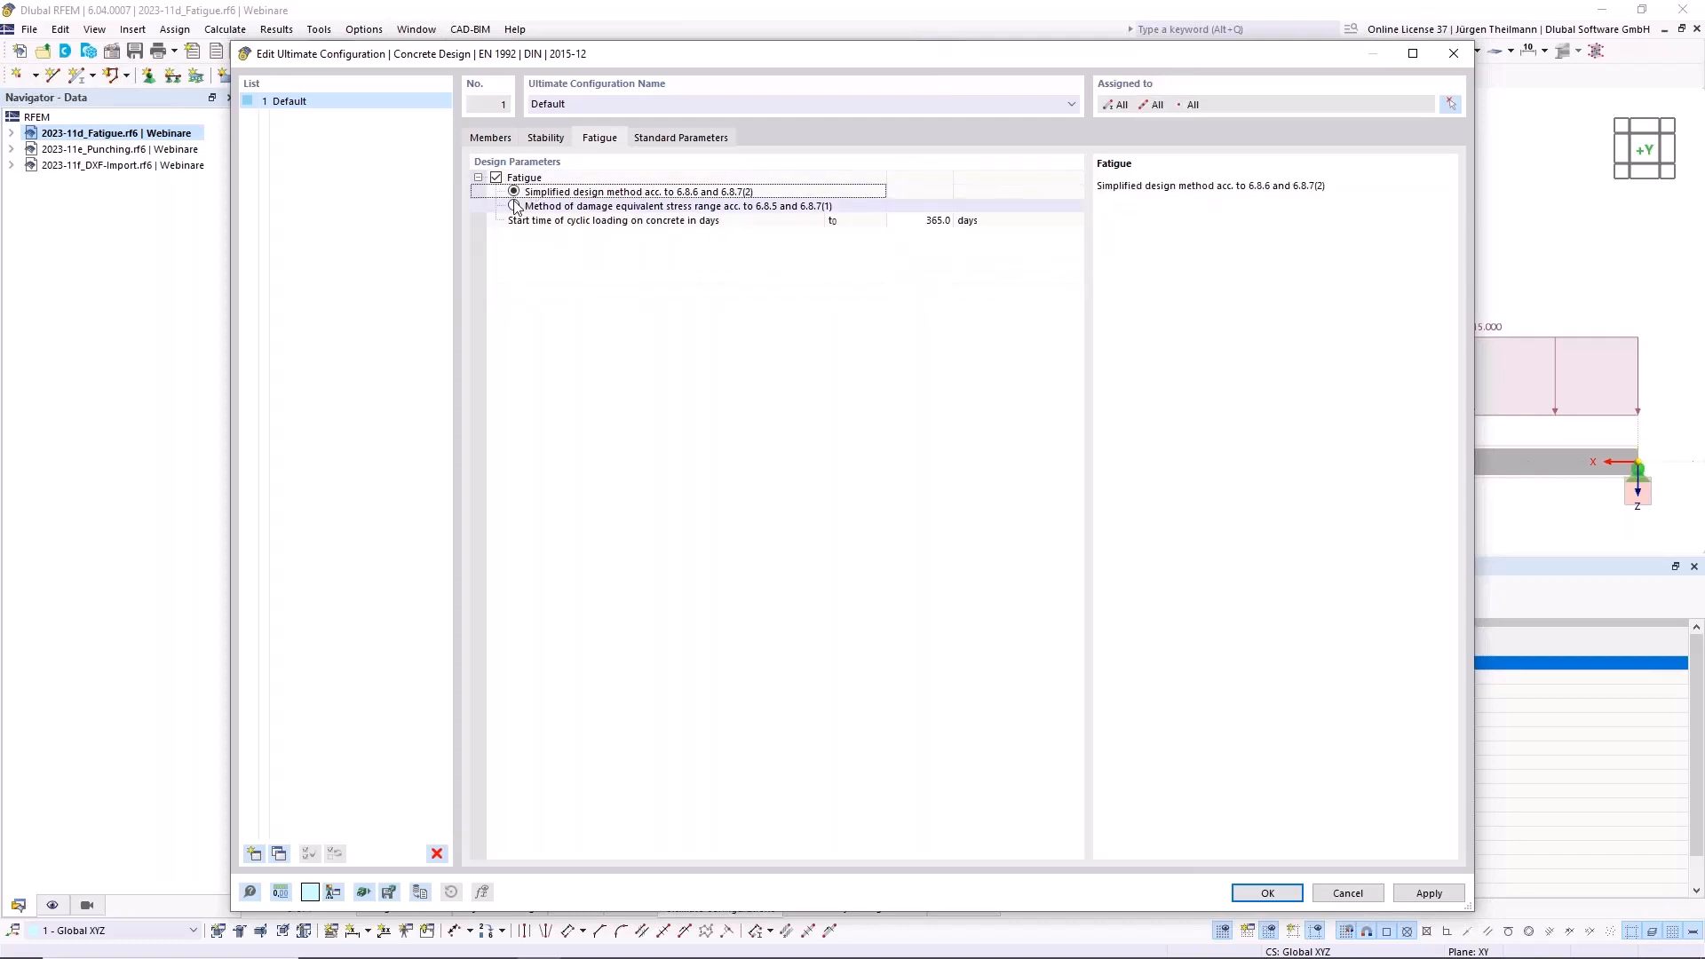
left_click(533, 205)
left_click(530, 220)
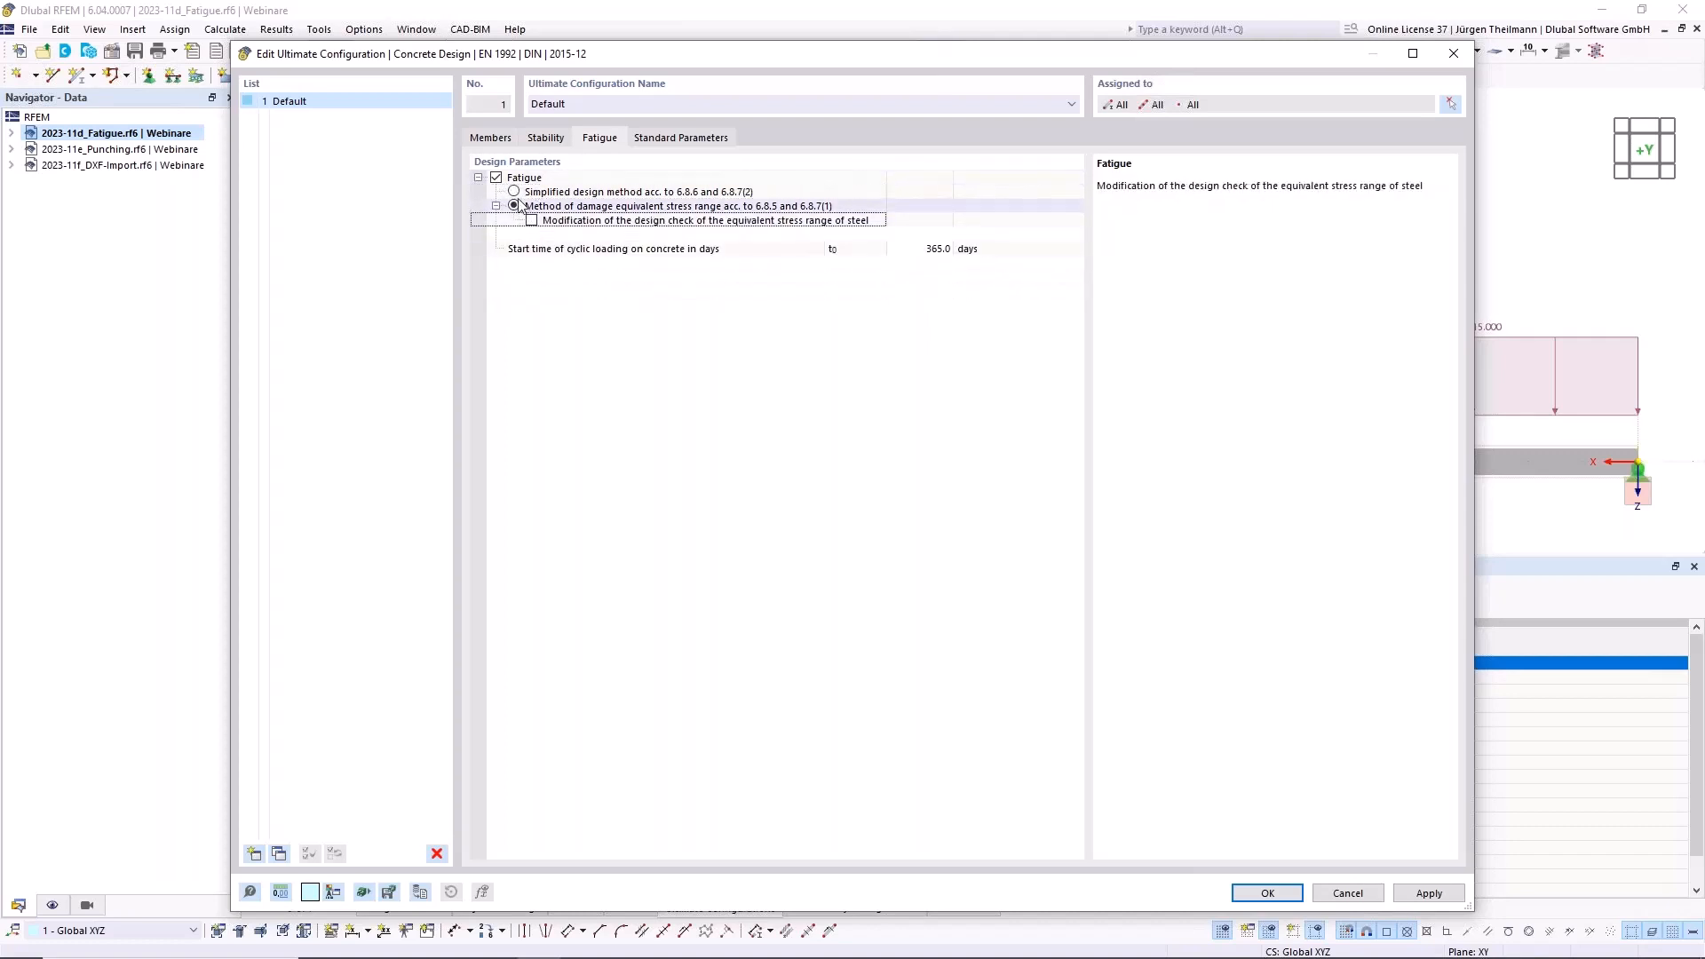
left_click(514, 192)
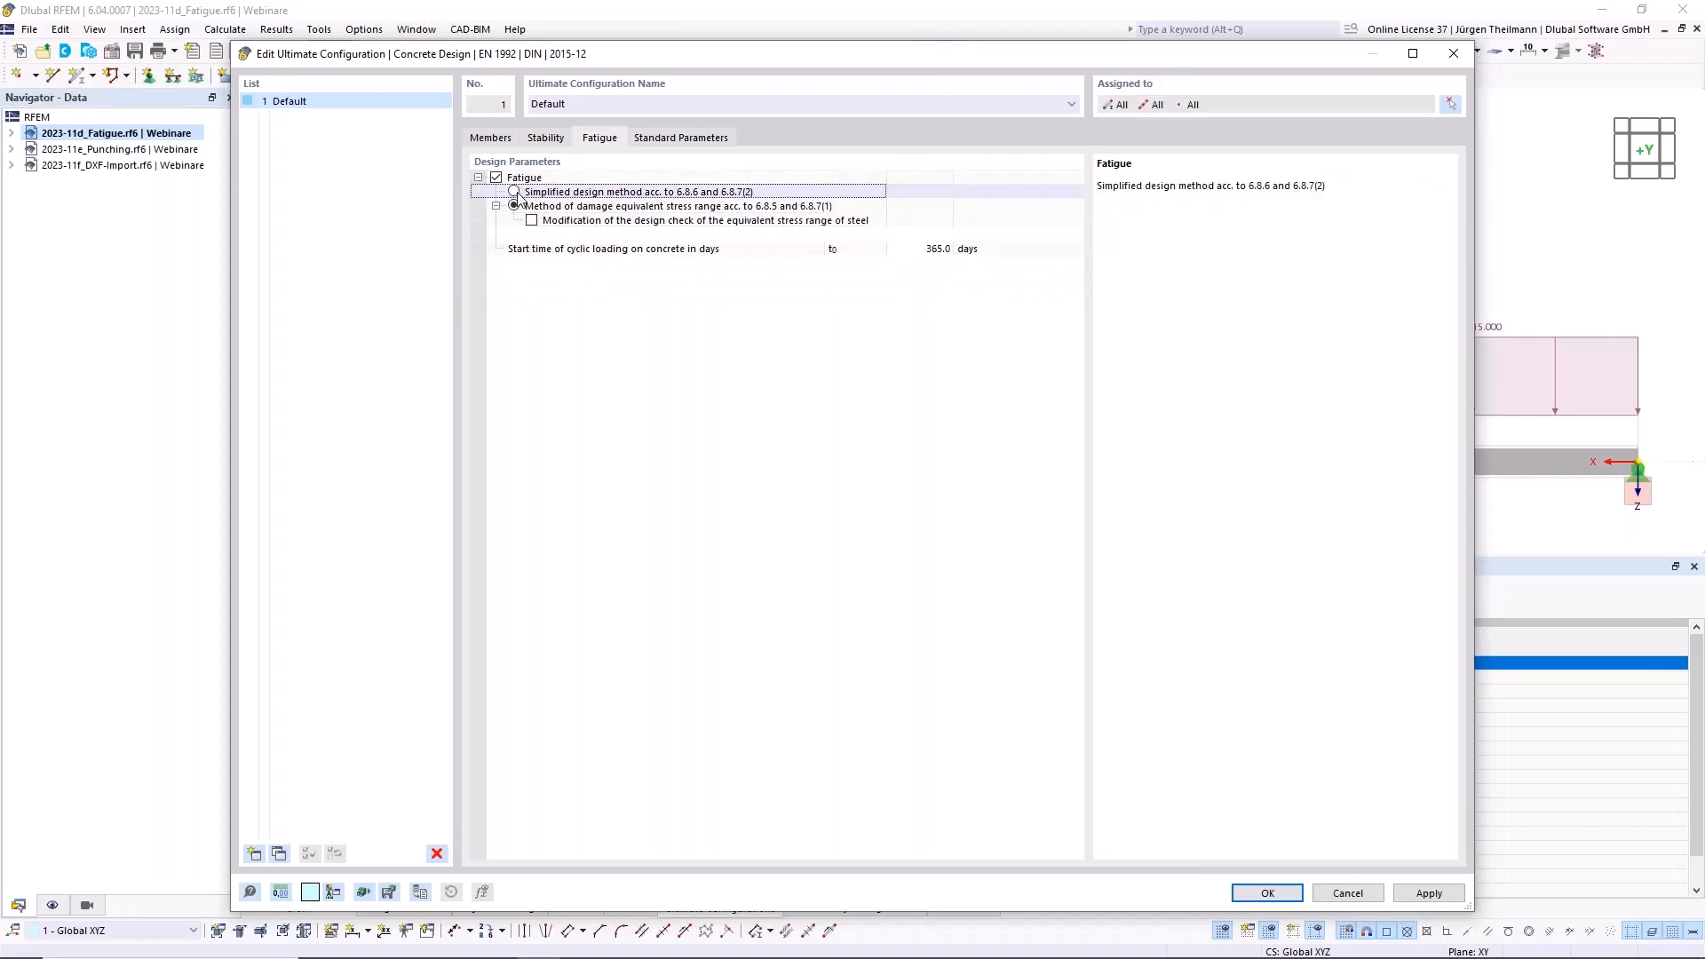
left_click(1267, 893)
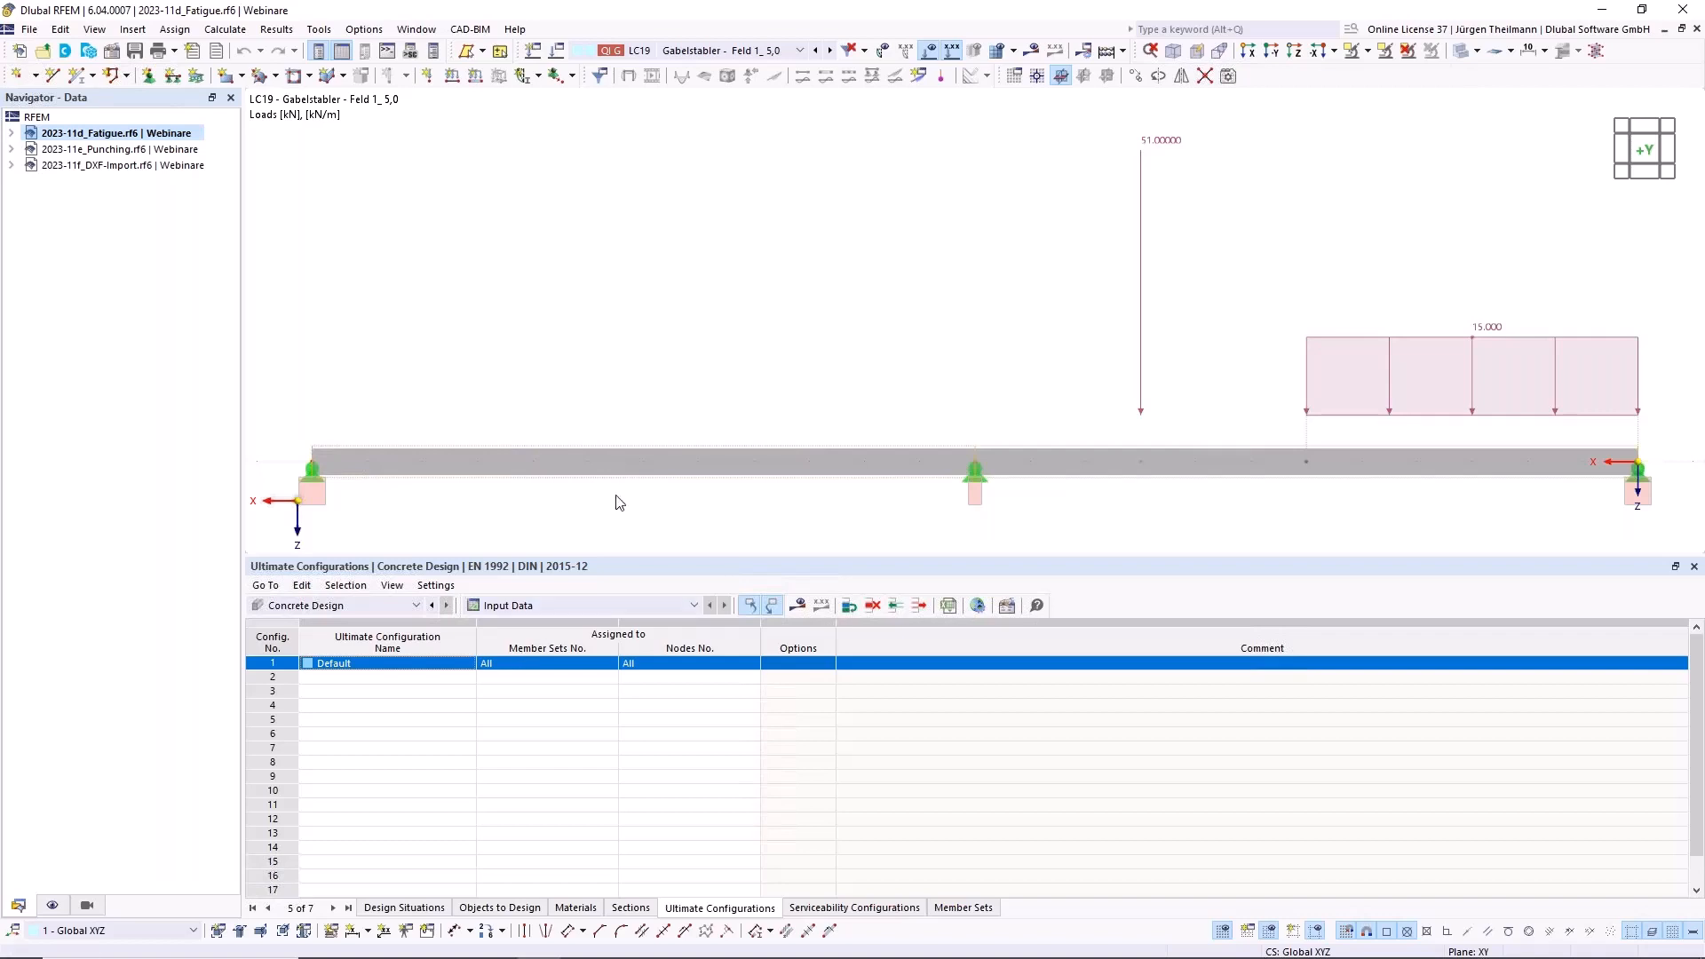
Review design situations DS1 to DS3 in the load cases and combinations and check the combination rule of SLS - Characteristic
left_click(558, 52)
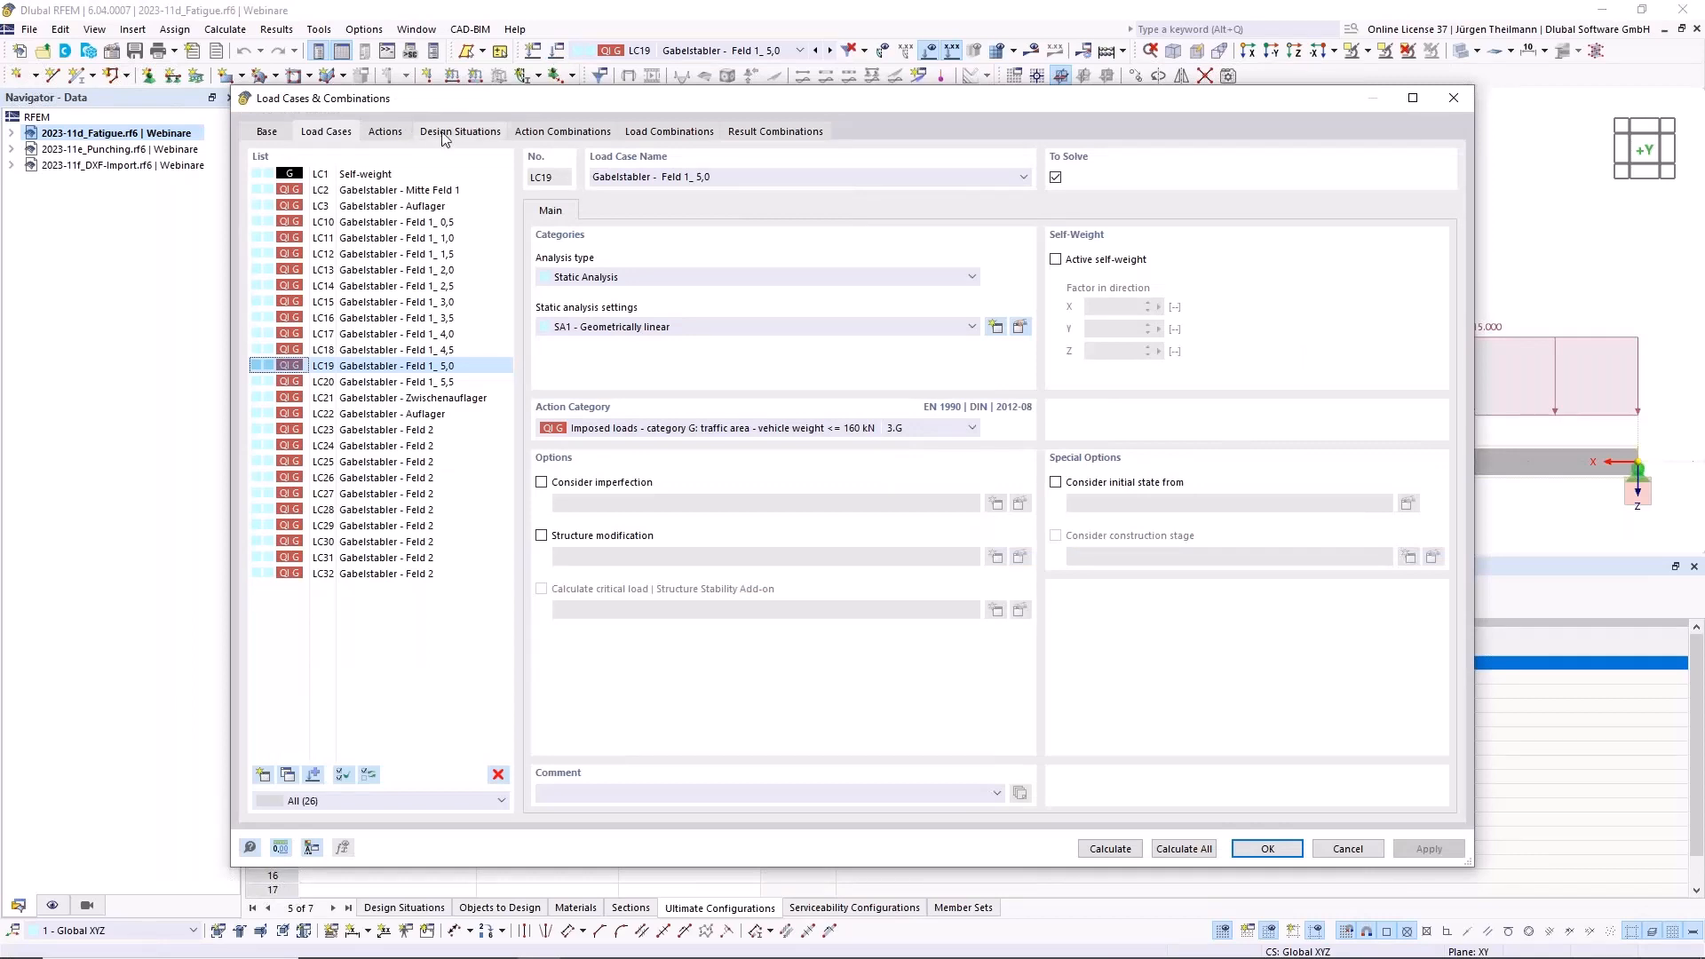
left_click(459, 131)
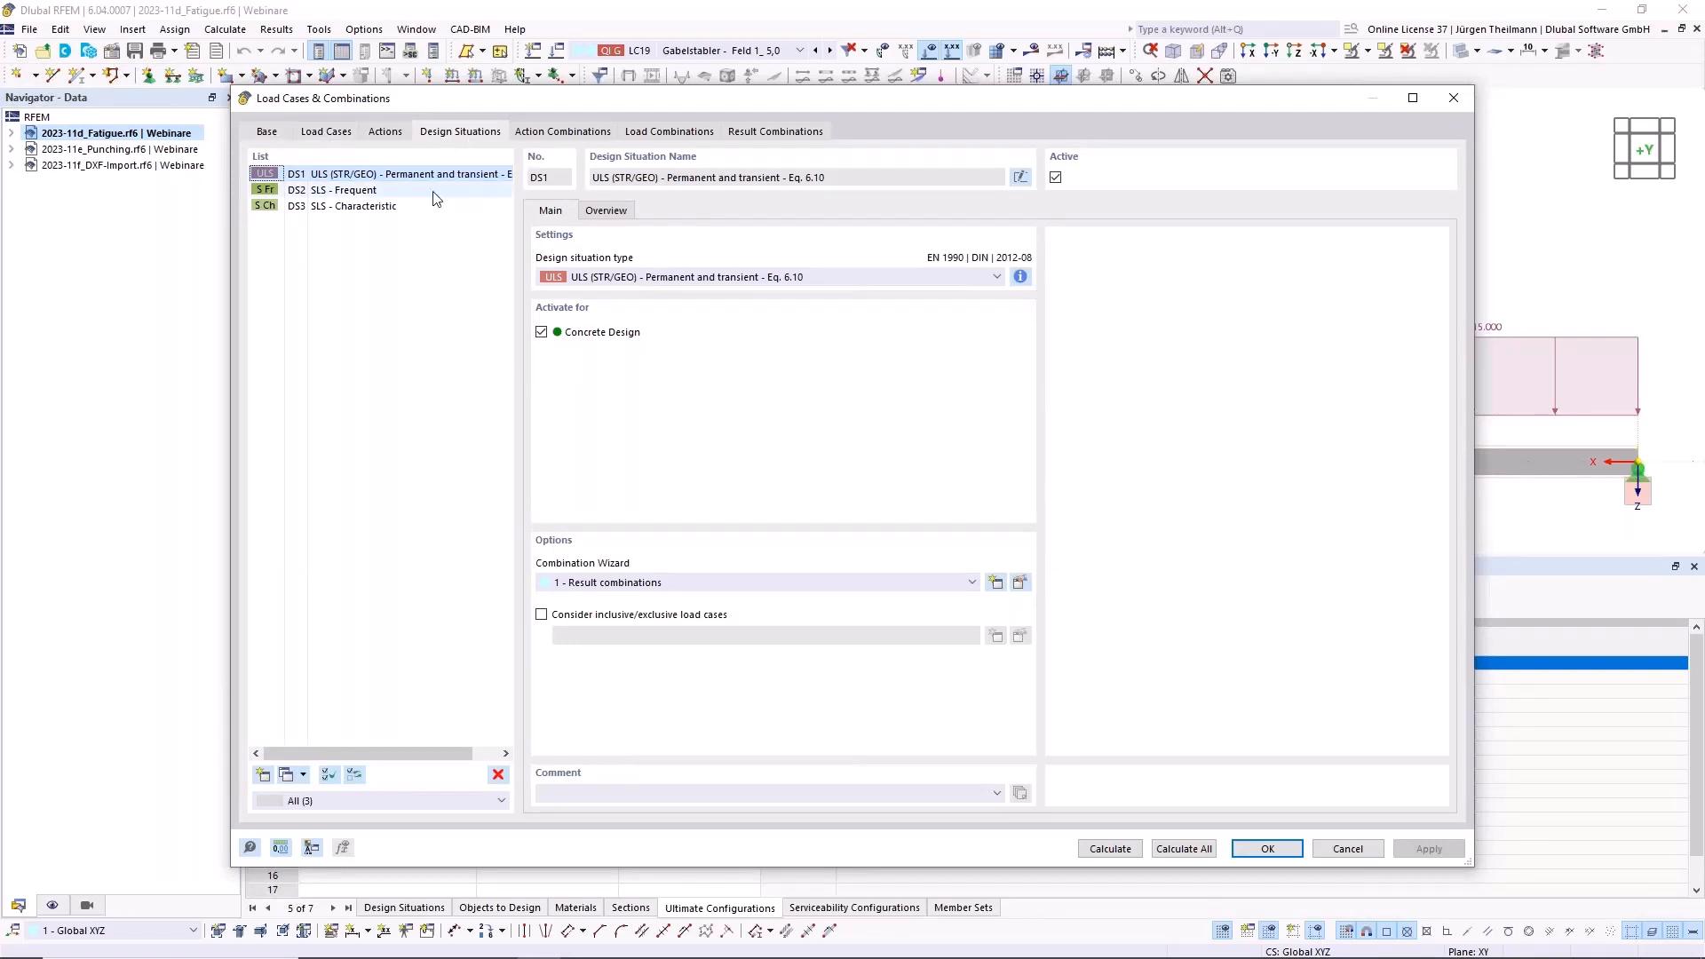
left_click(315, 191)
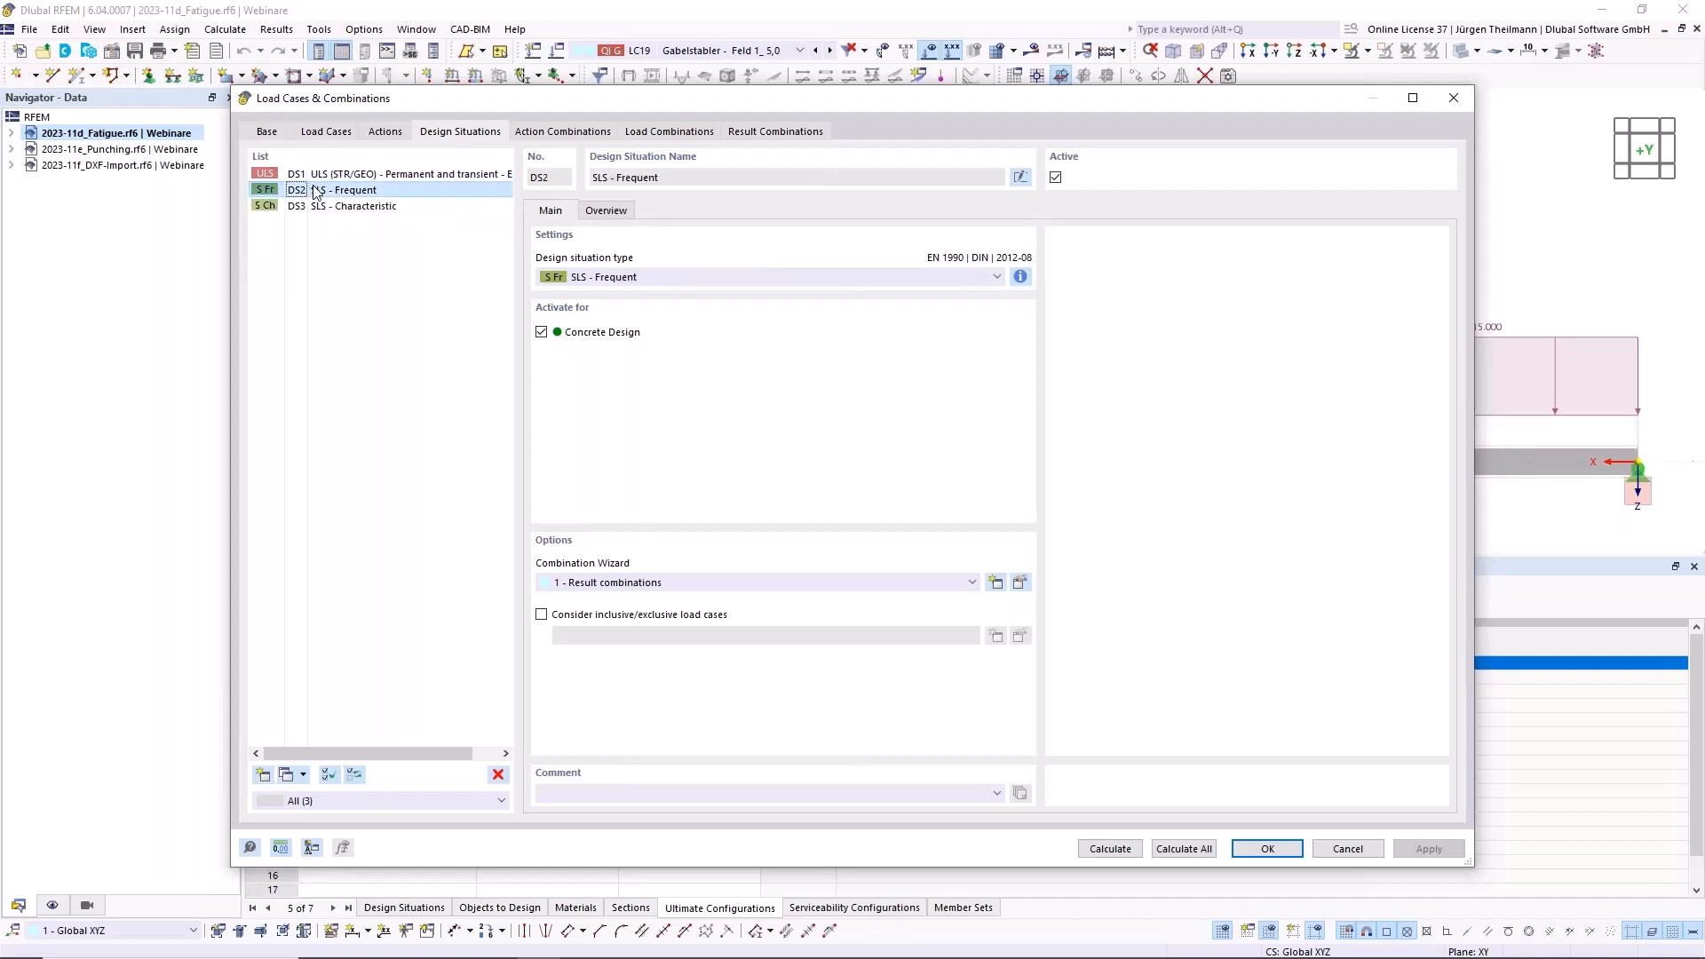
left_click(388, 207)
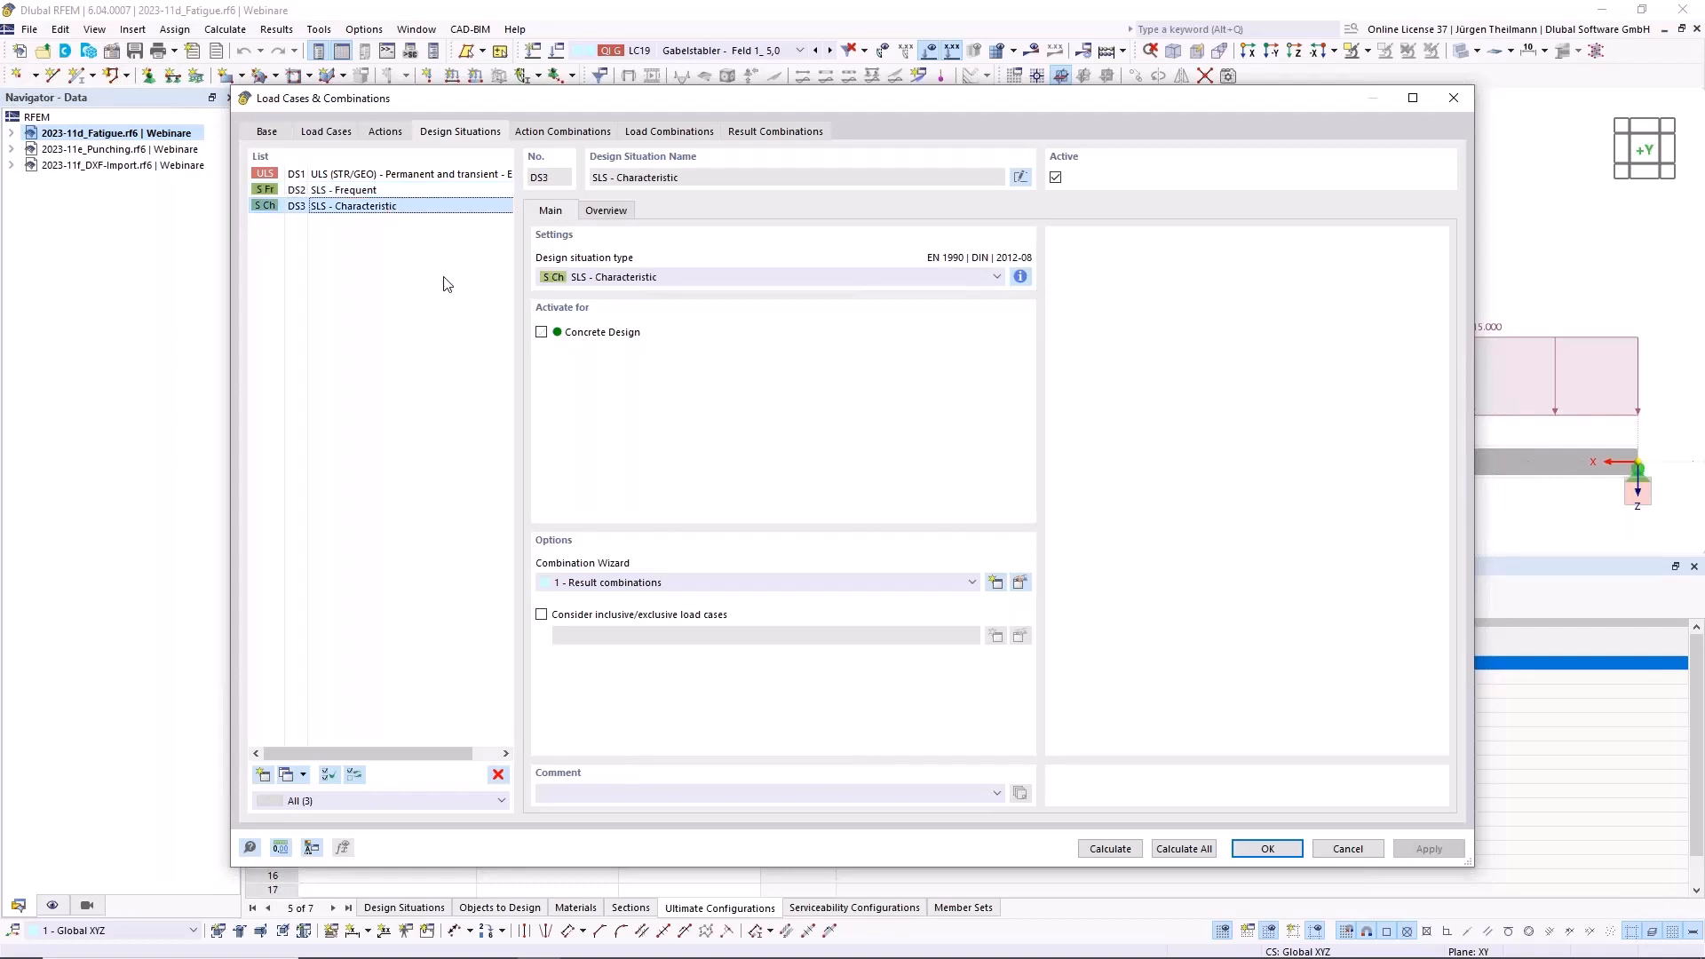
left_click(1019, 278)
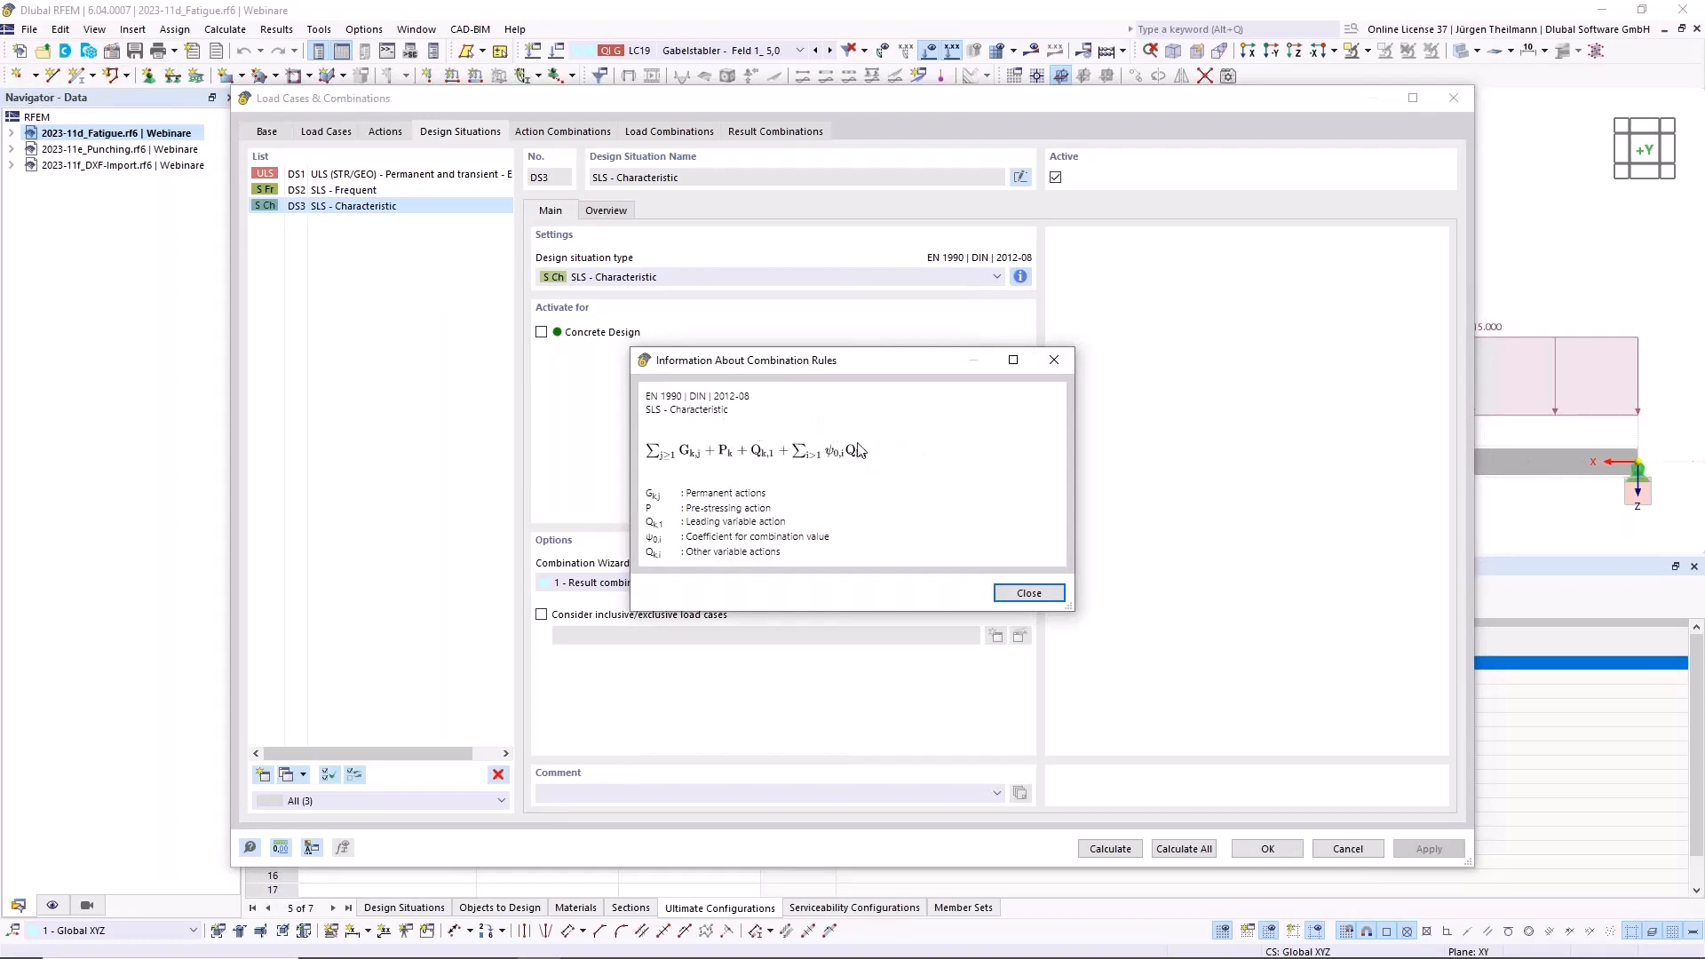
left_click(1025, 592)
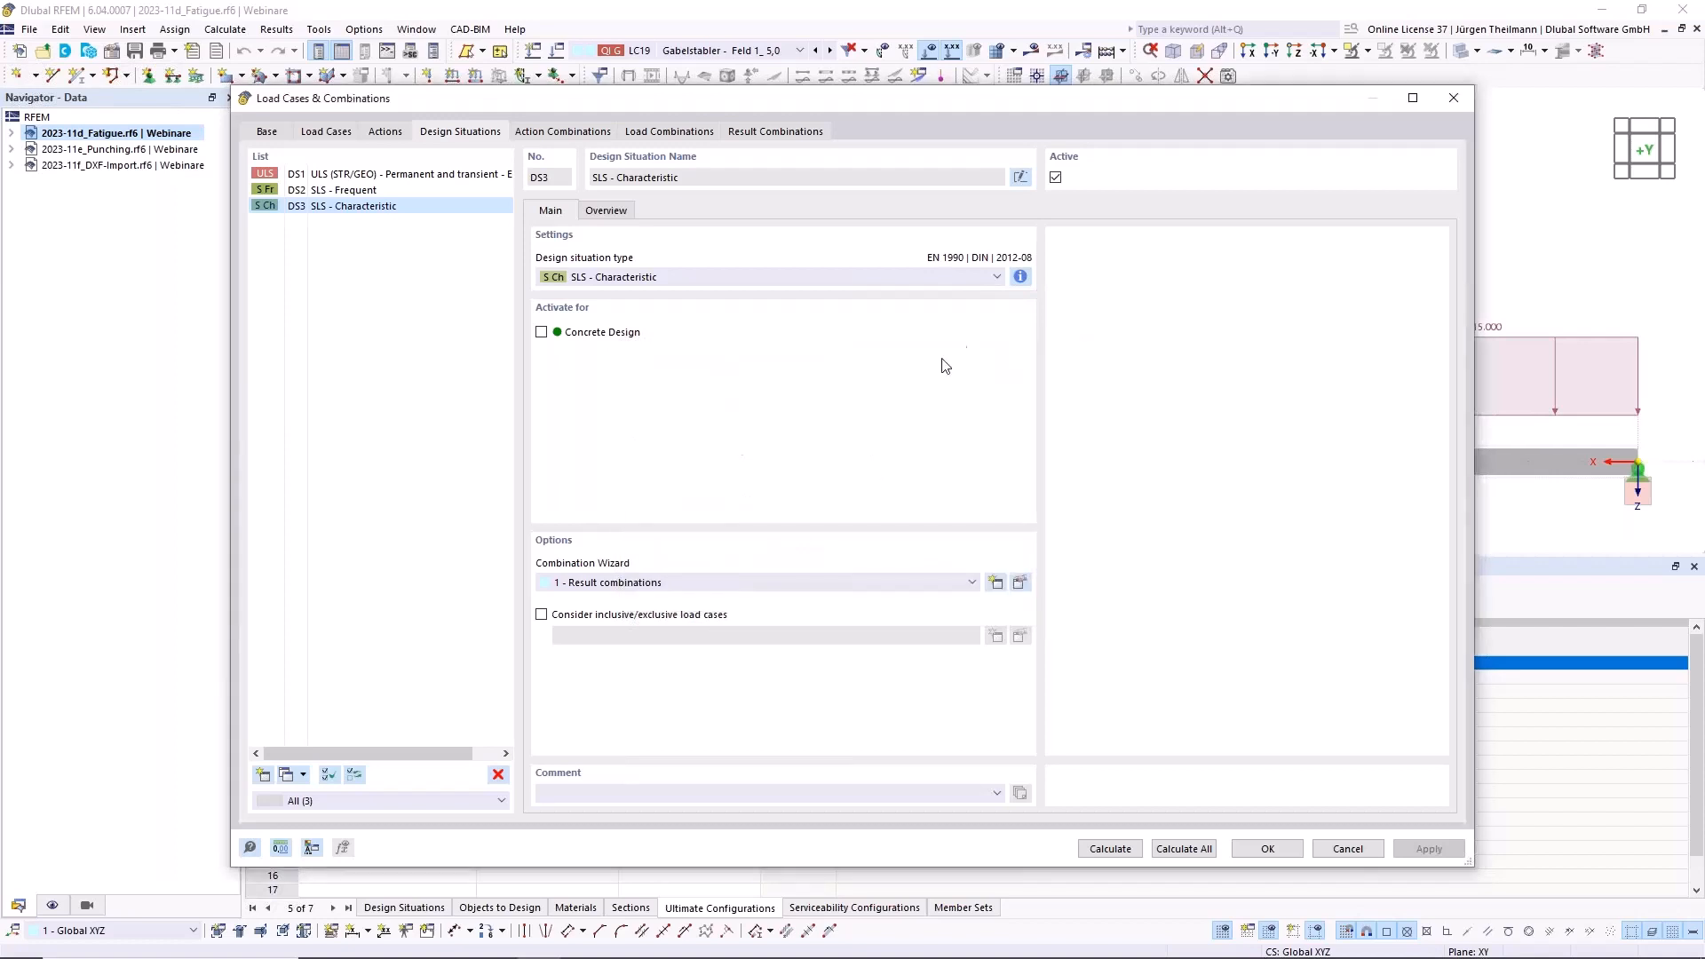
Check the available design situation types and examine the result combinations assigned to DS3 and DS2
left_click(998, 278)
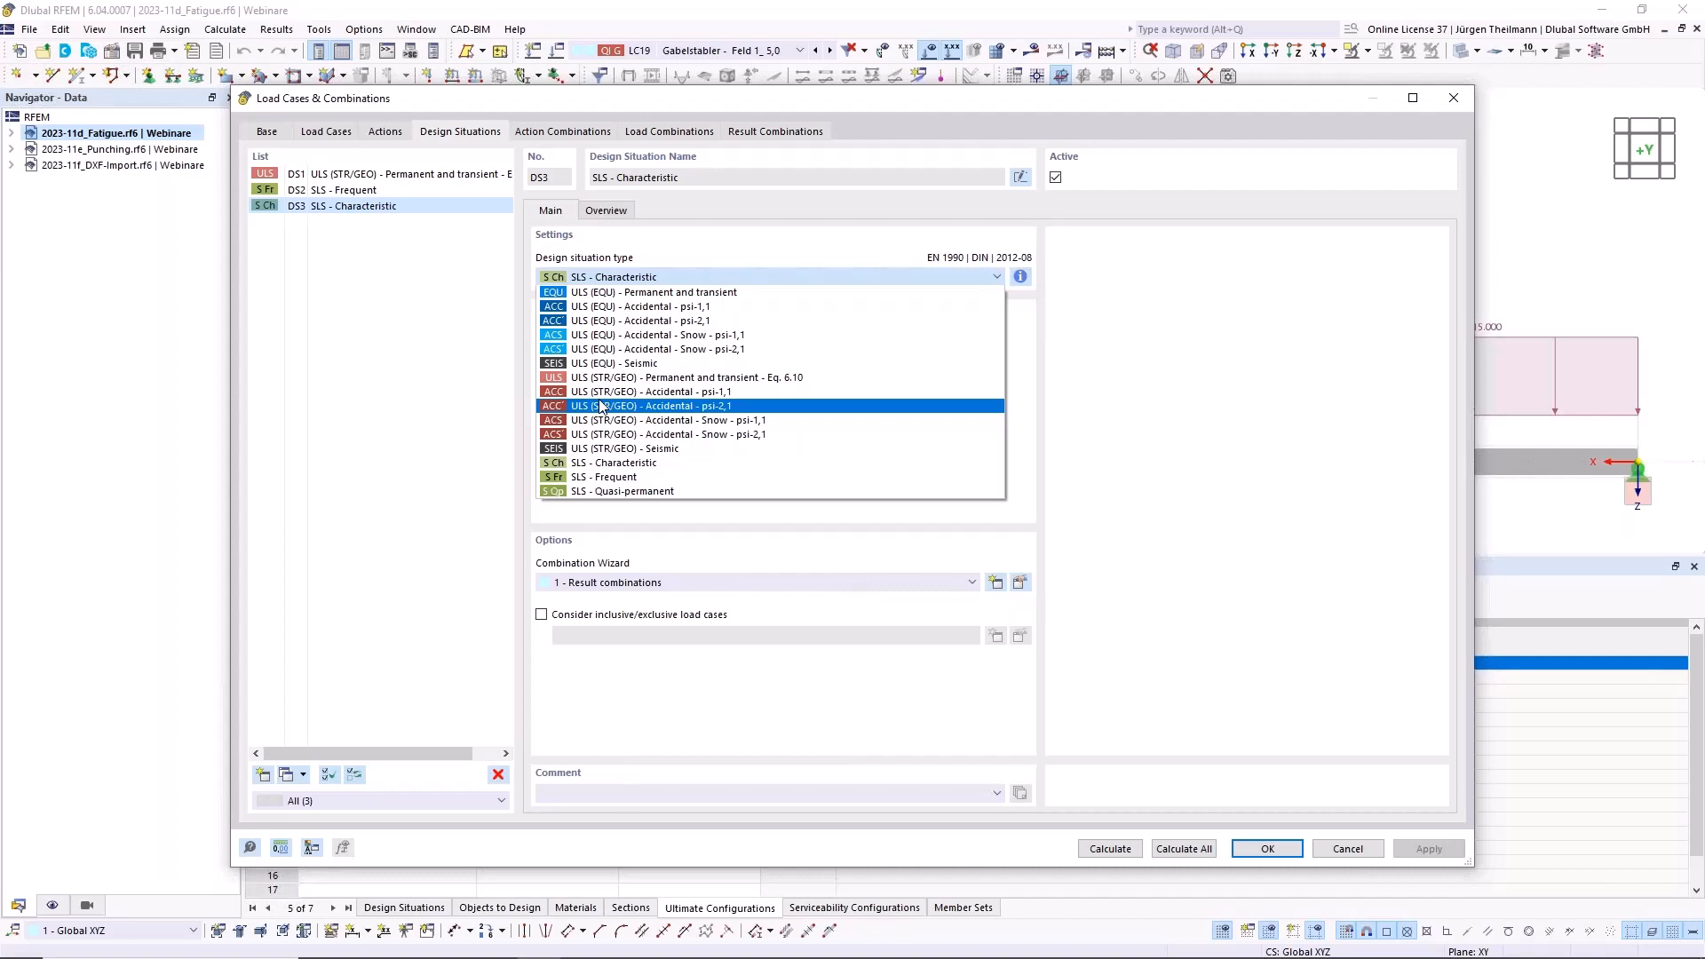
left_click(997, 278)
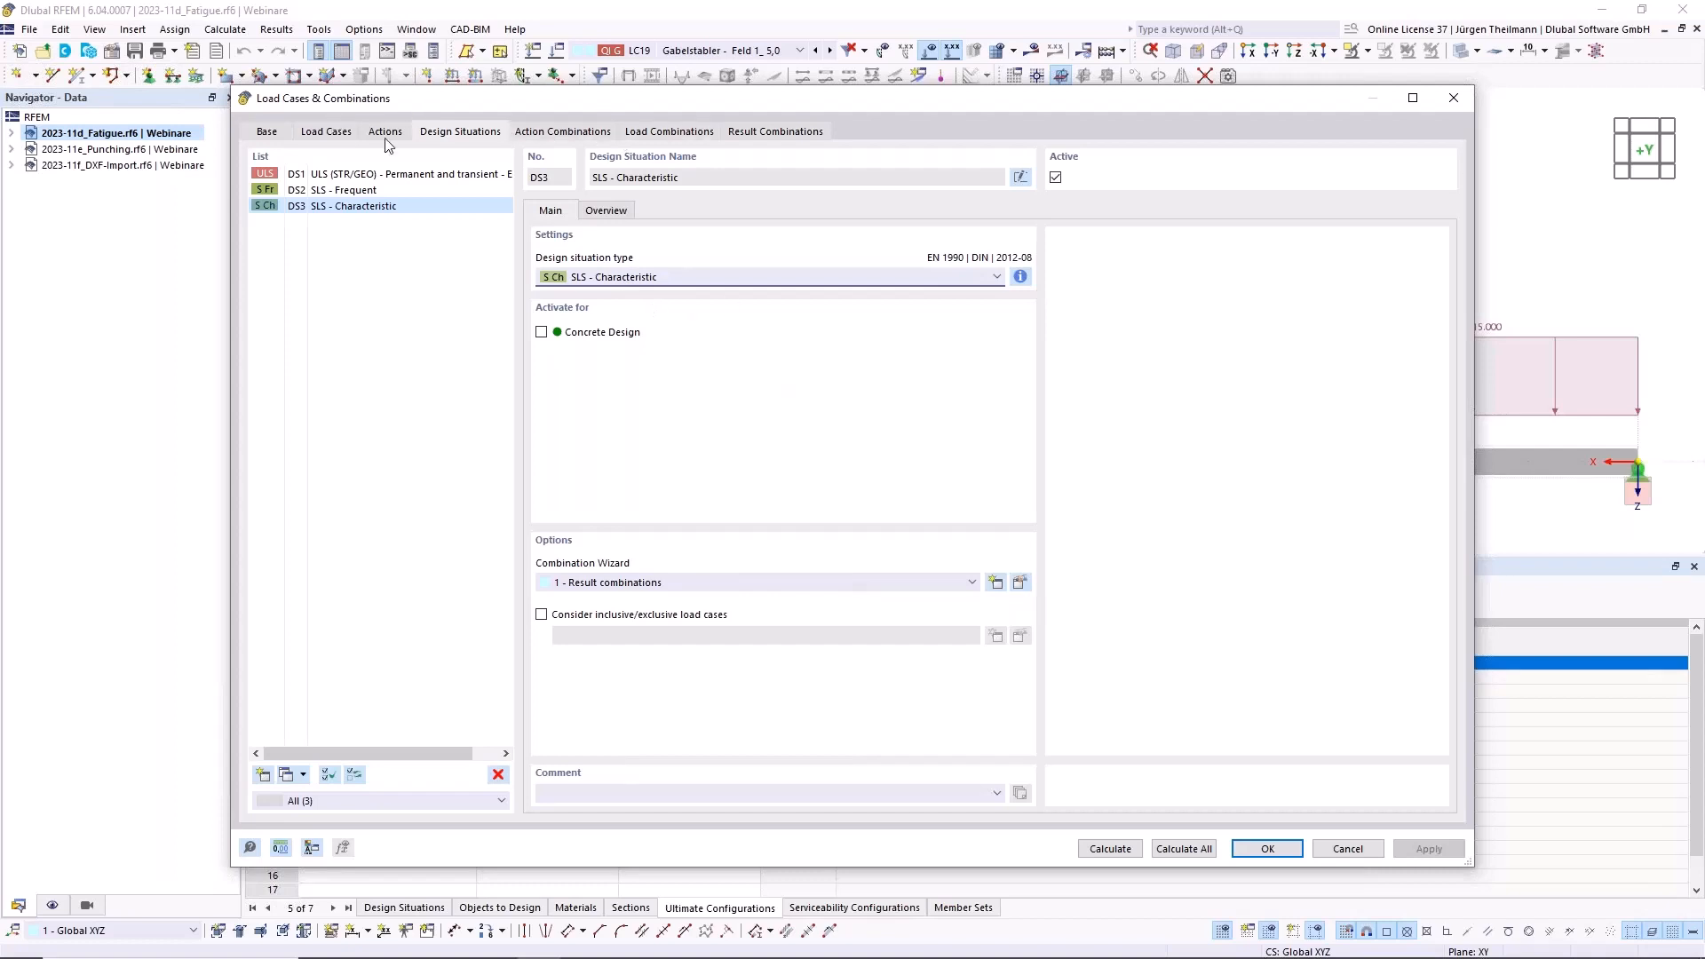
left_click(620, 213)
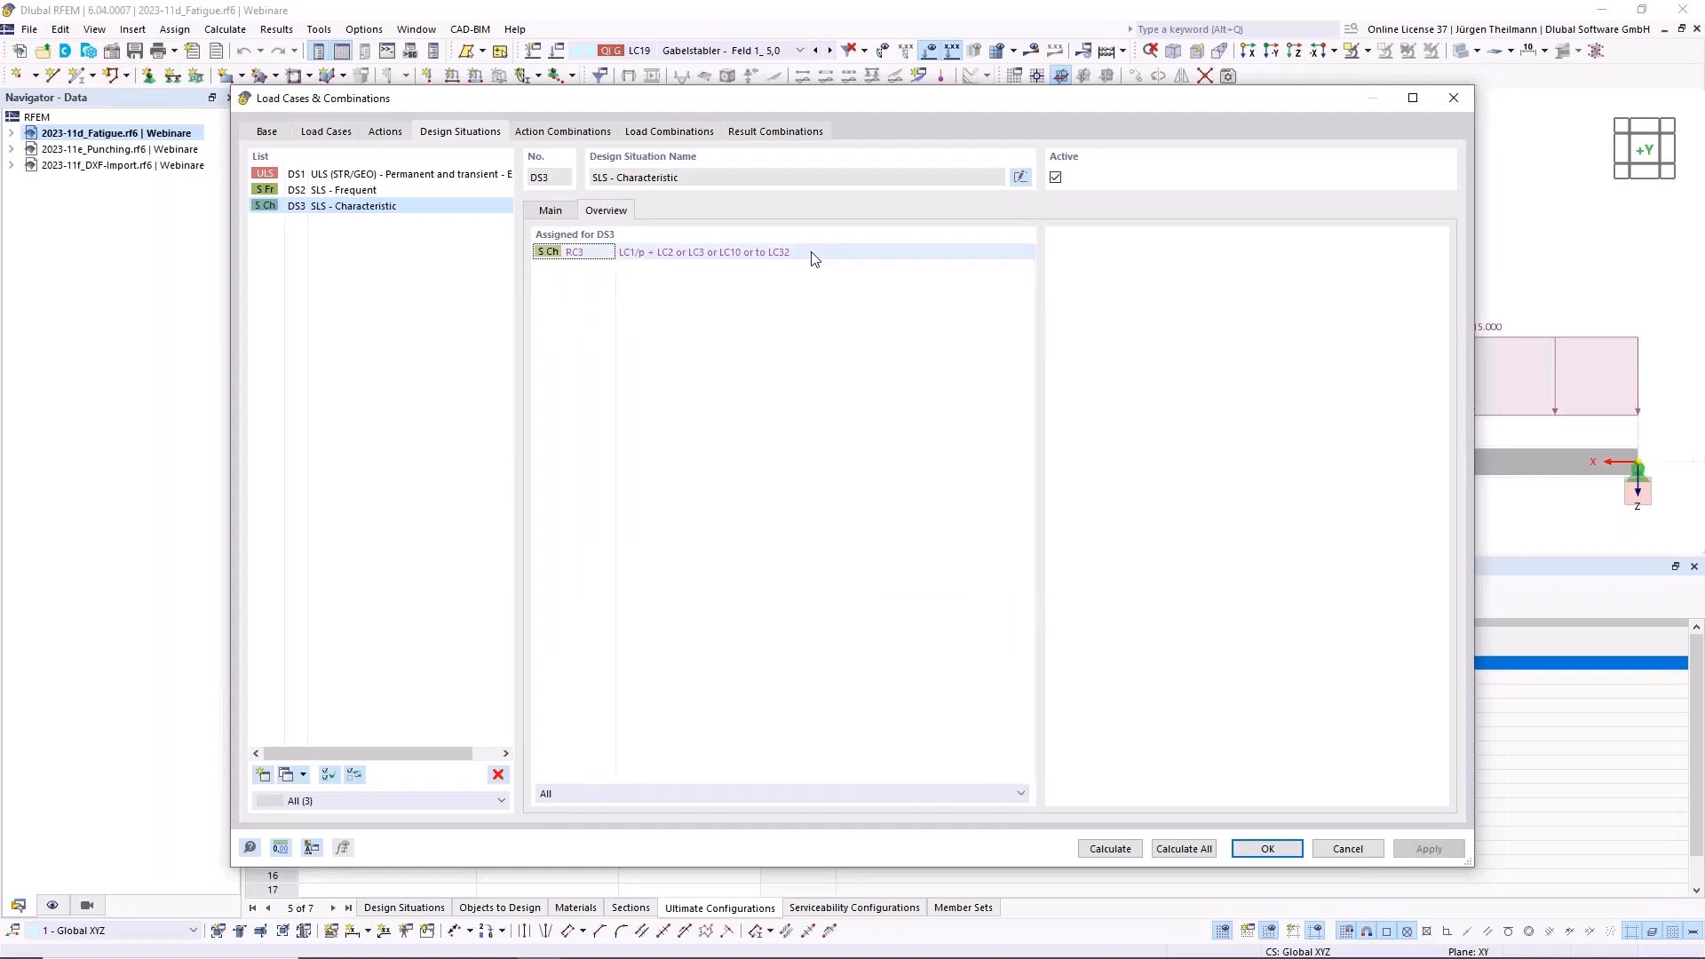
left_click(370, 191)
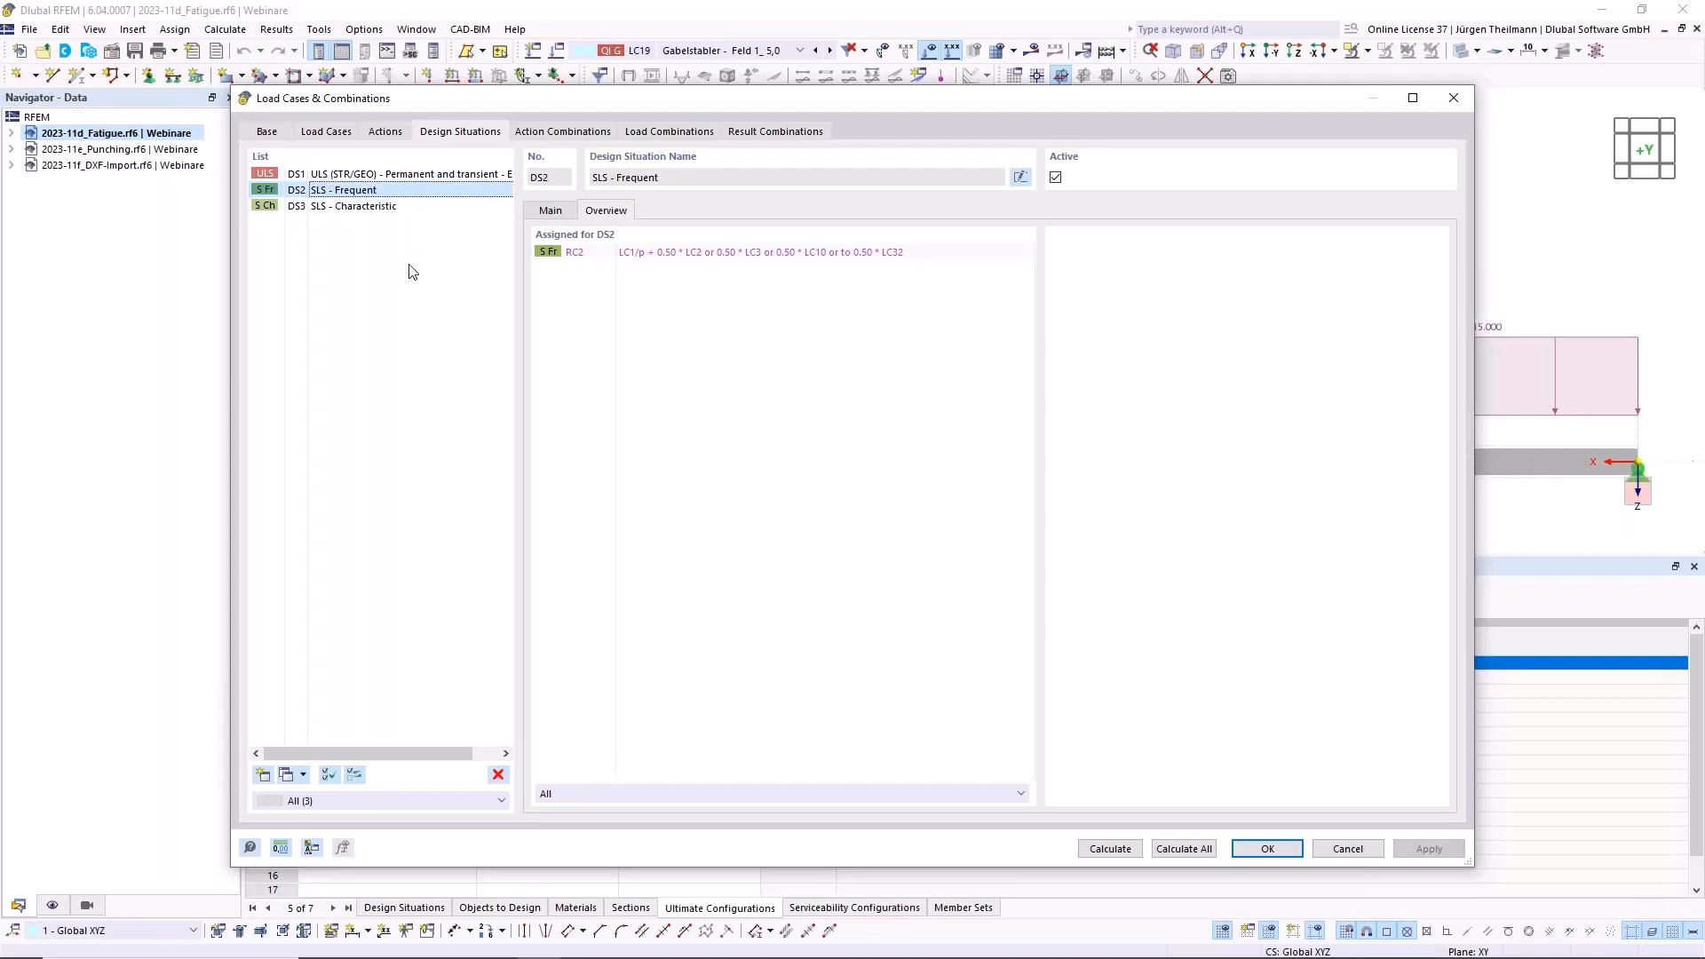
left_click(1268, 849)
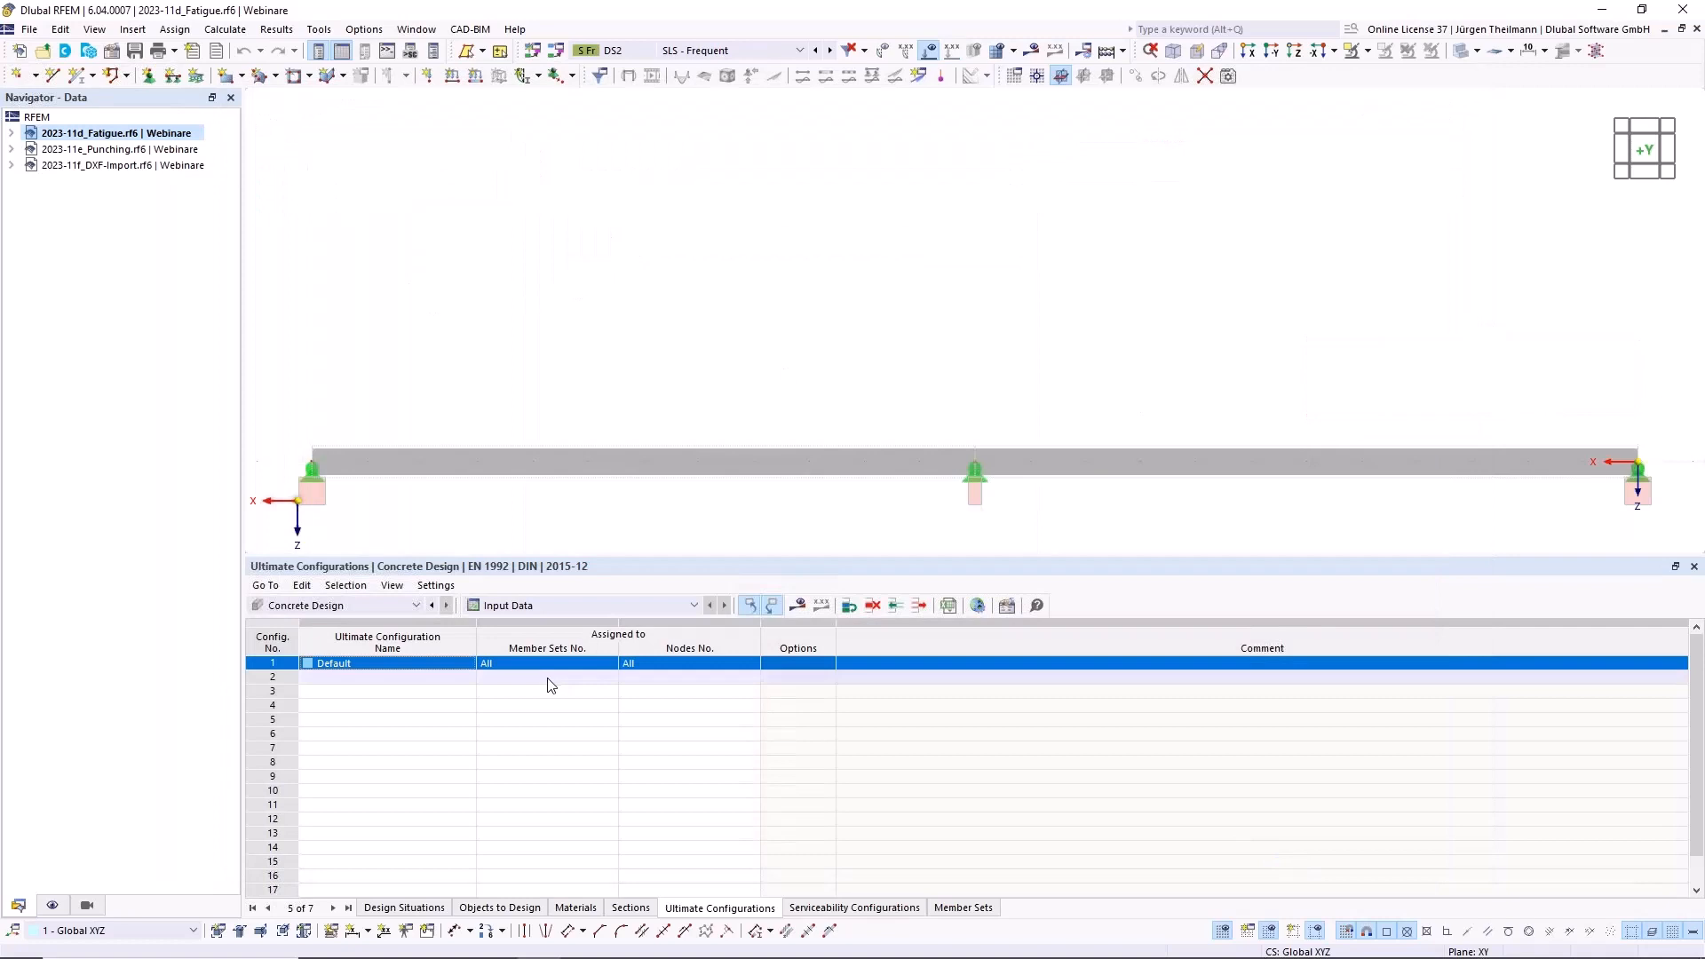
In the Concrete Design design situations, include the SLS - Characteristic situation DS3 in the design and exclude it again
left_click(397, 907)
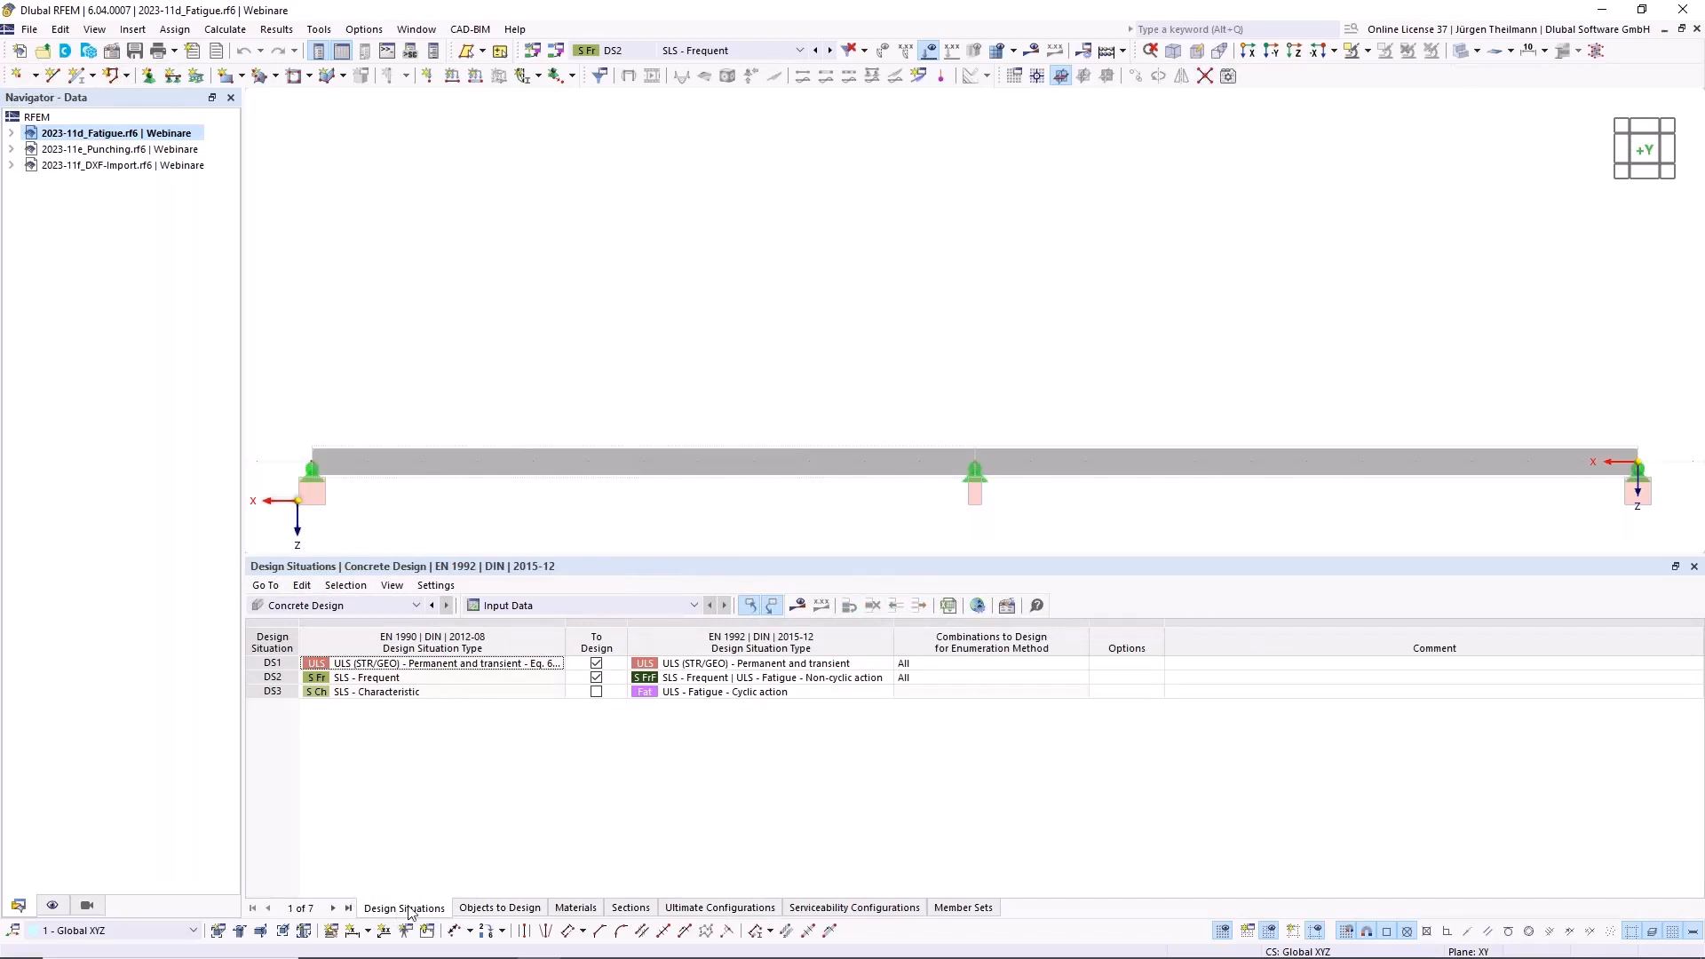
left_click(596, 692)
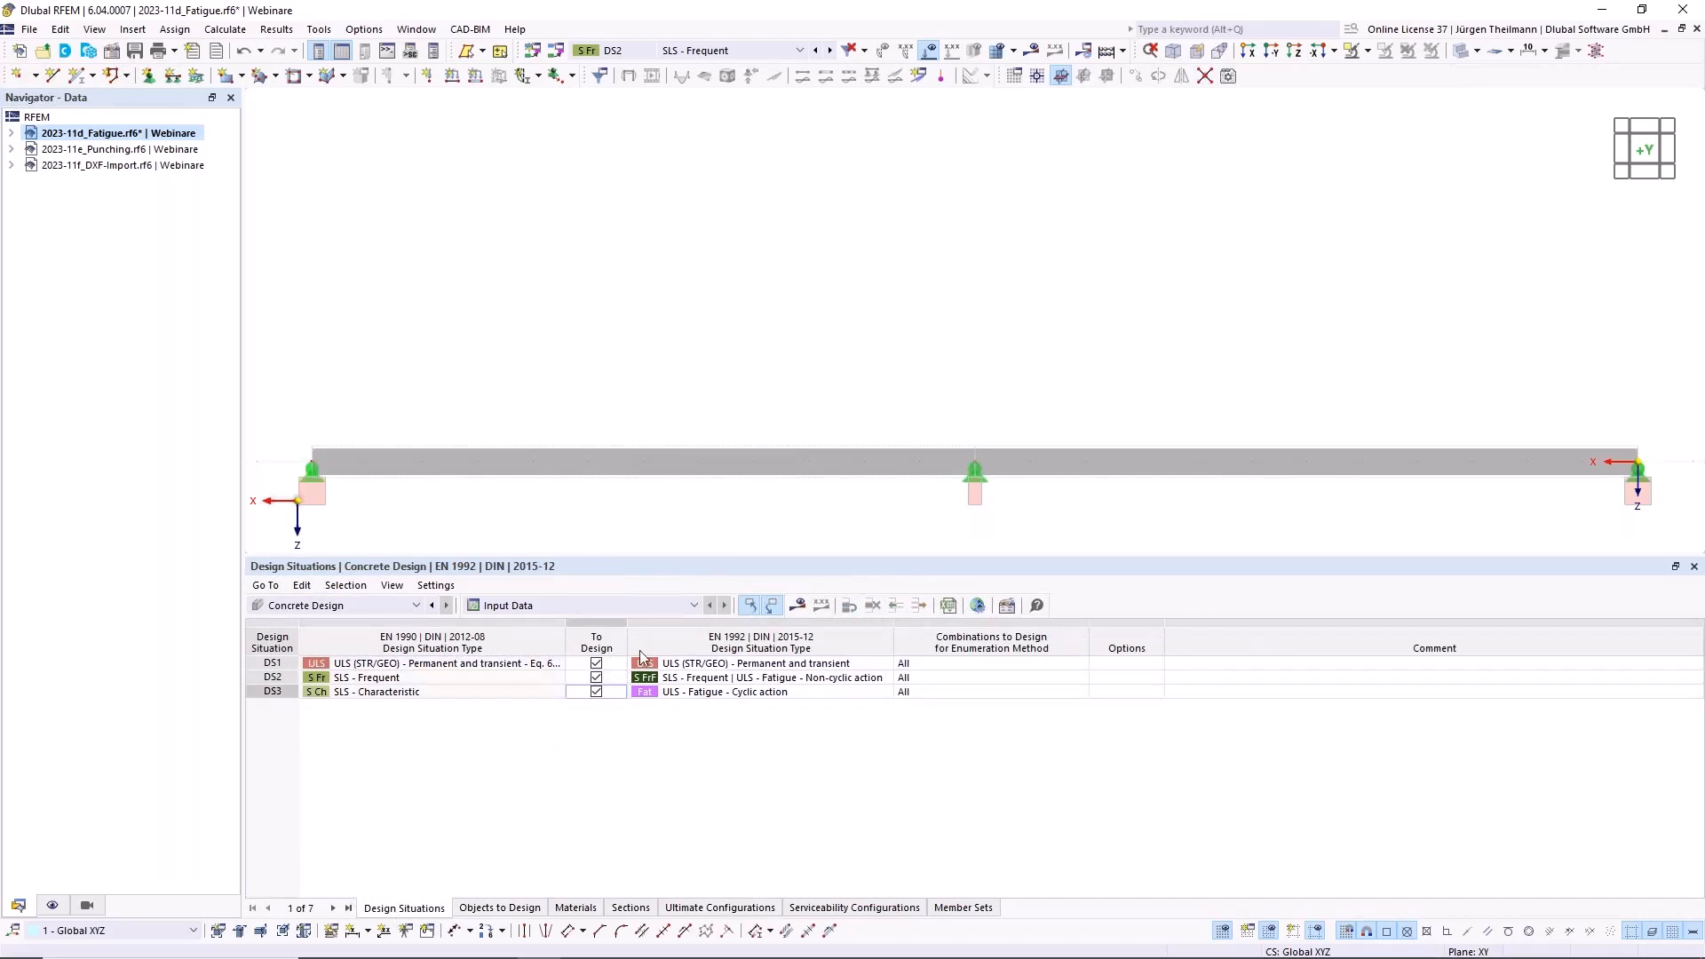
left_click(601, 697)
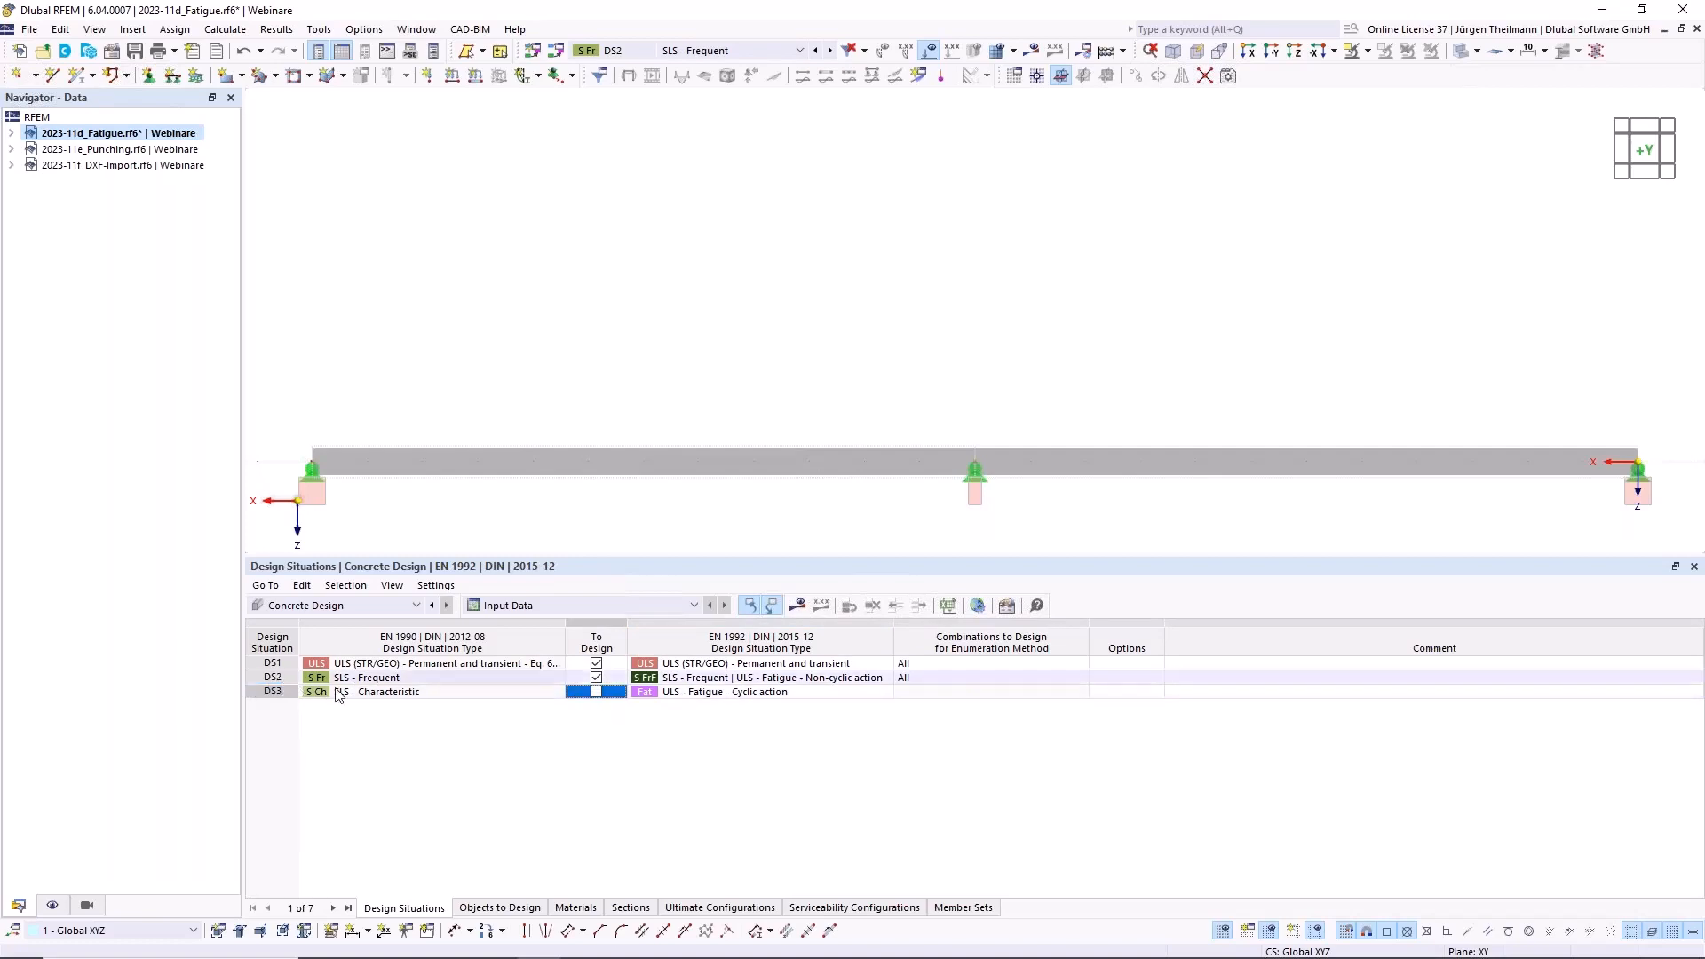
left_click(597, 692)
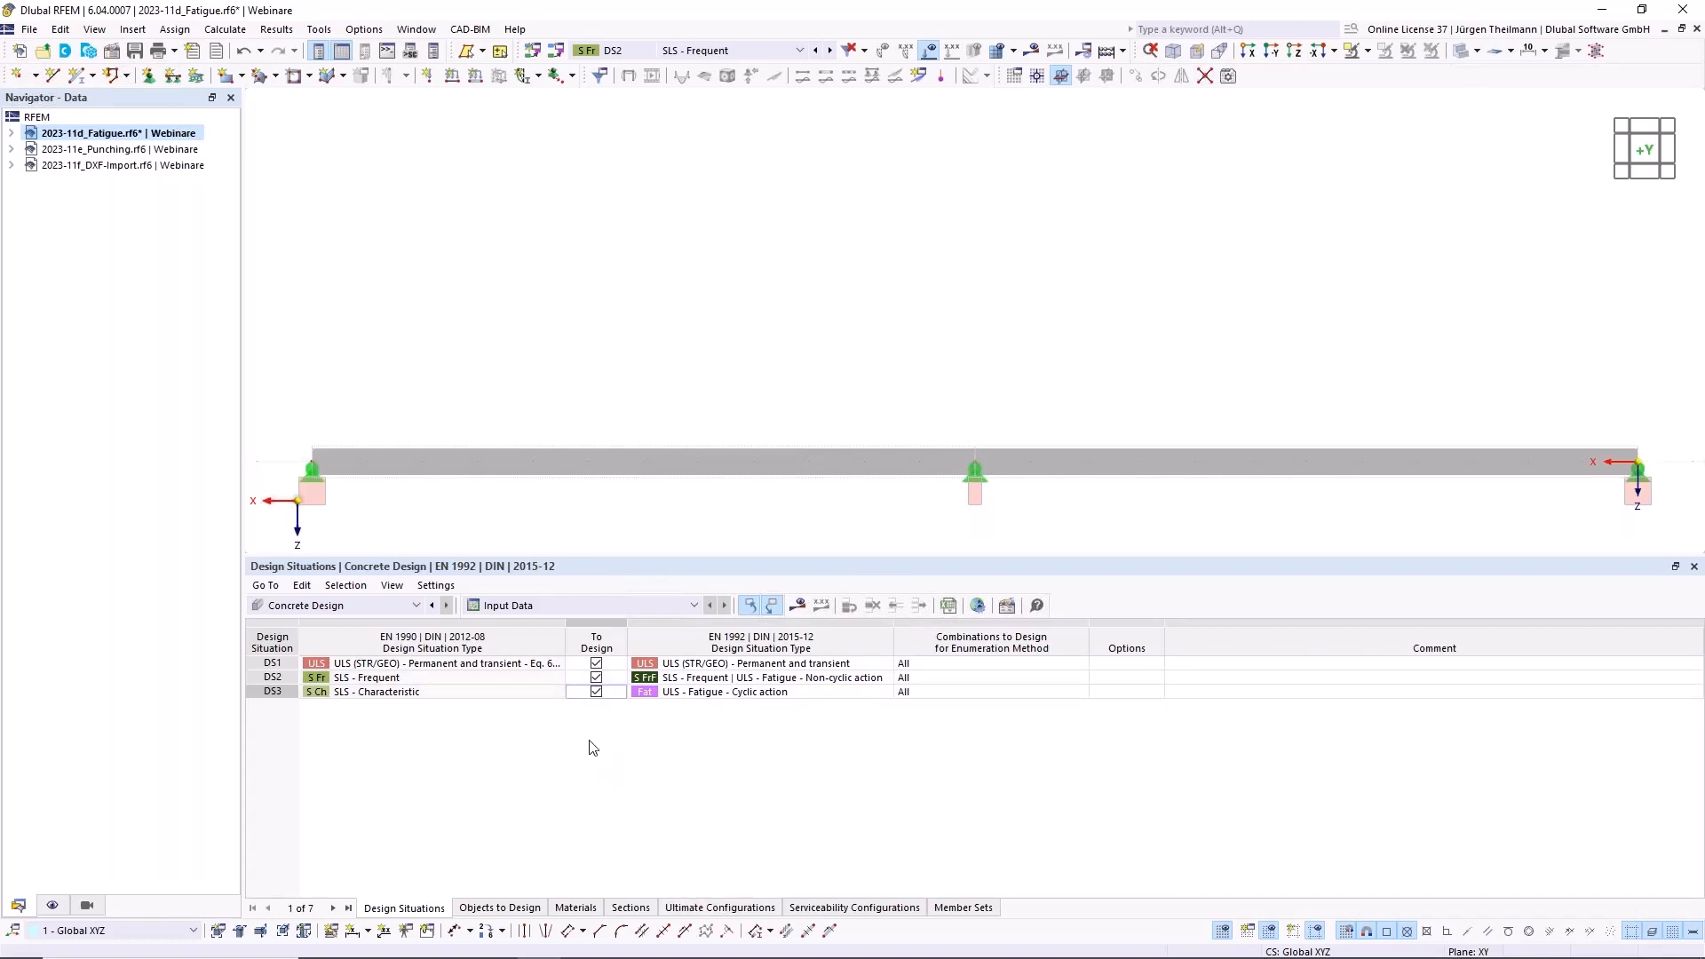
left_click(596, 692)
Add the comment "Level 1" to DS2 and choose SLS - Frequent | ULS - Fatigue - Non-cyclic action as its type
left_click(260, 679)
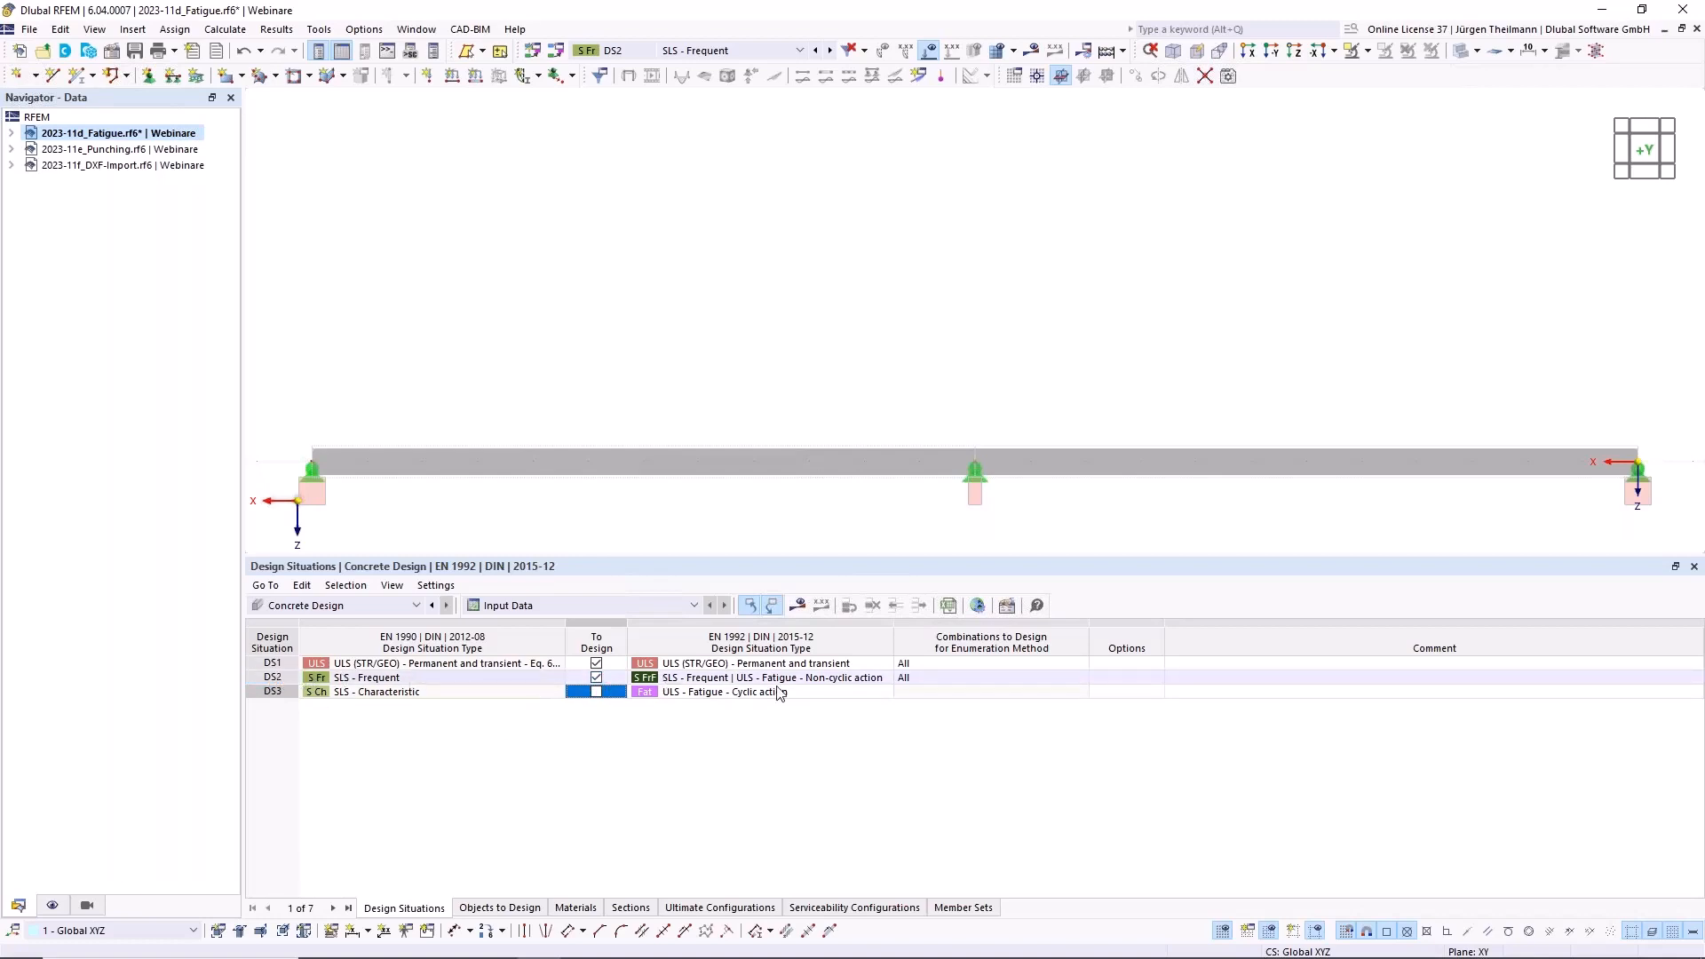
left_click(1210, 680)
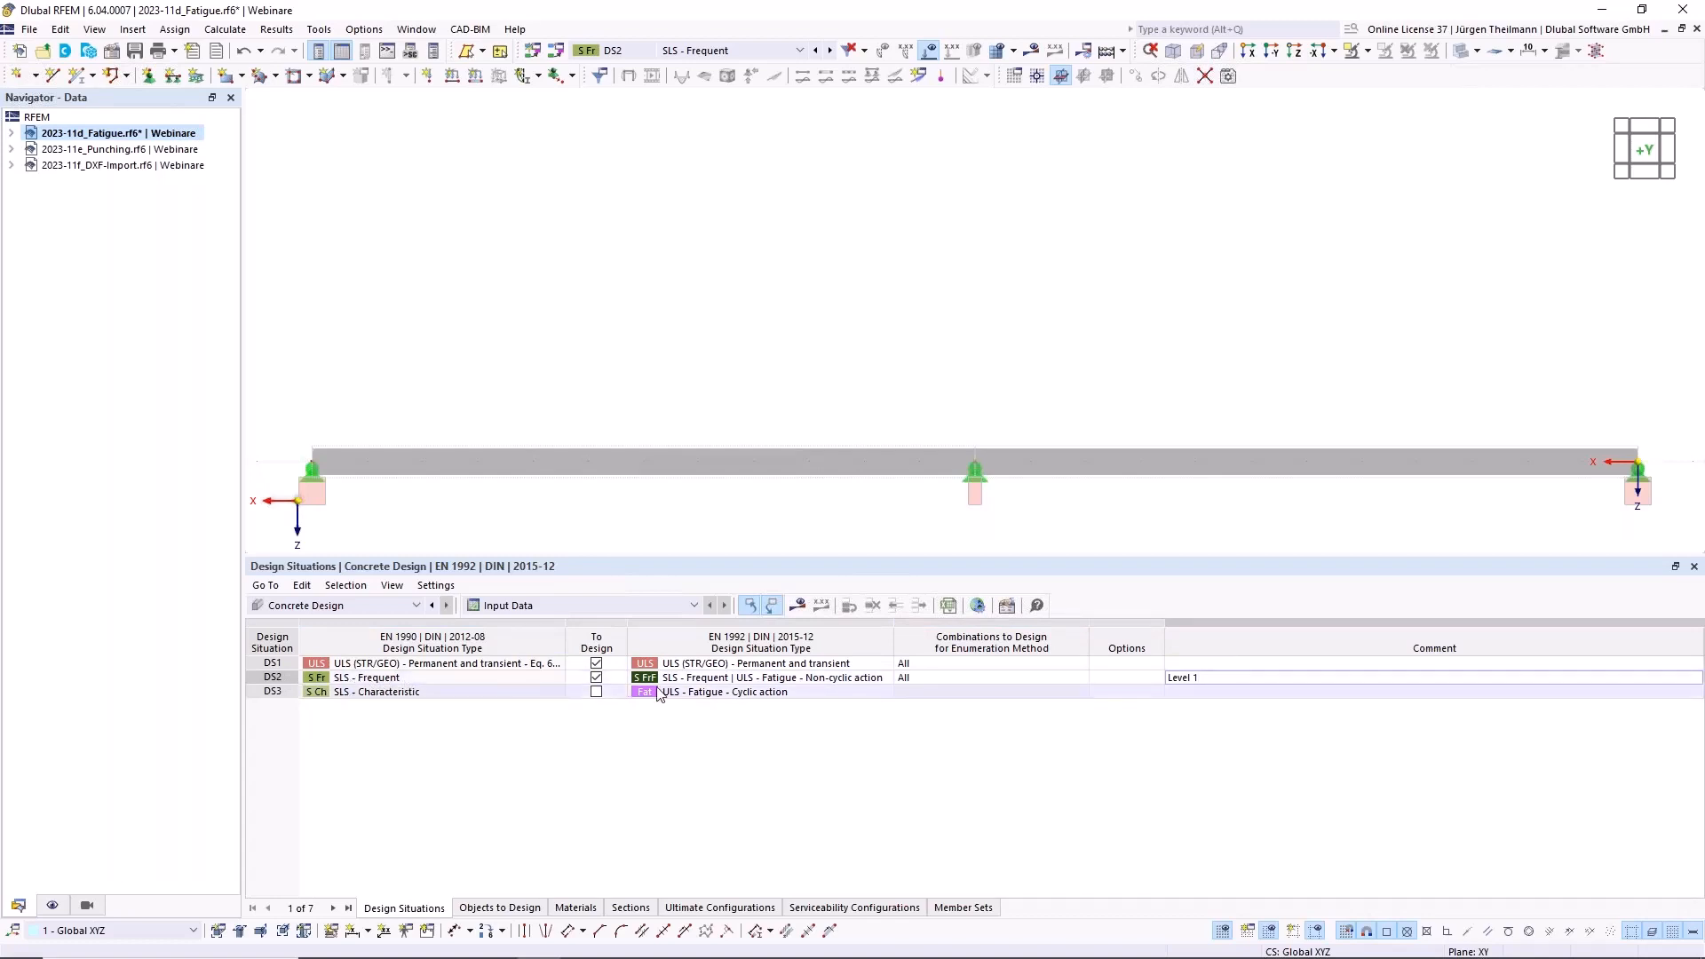
left_click(768, 682)
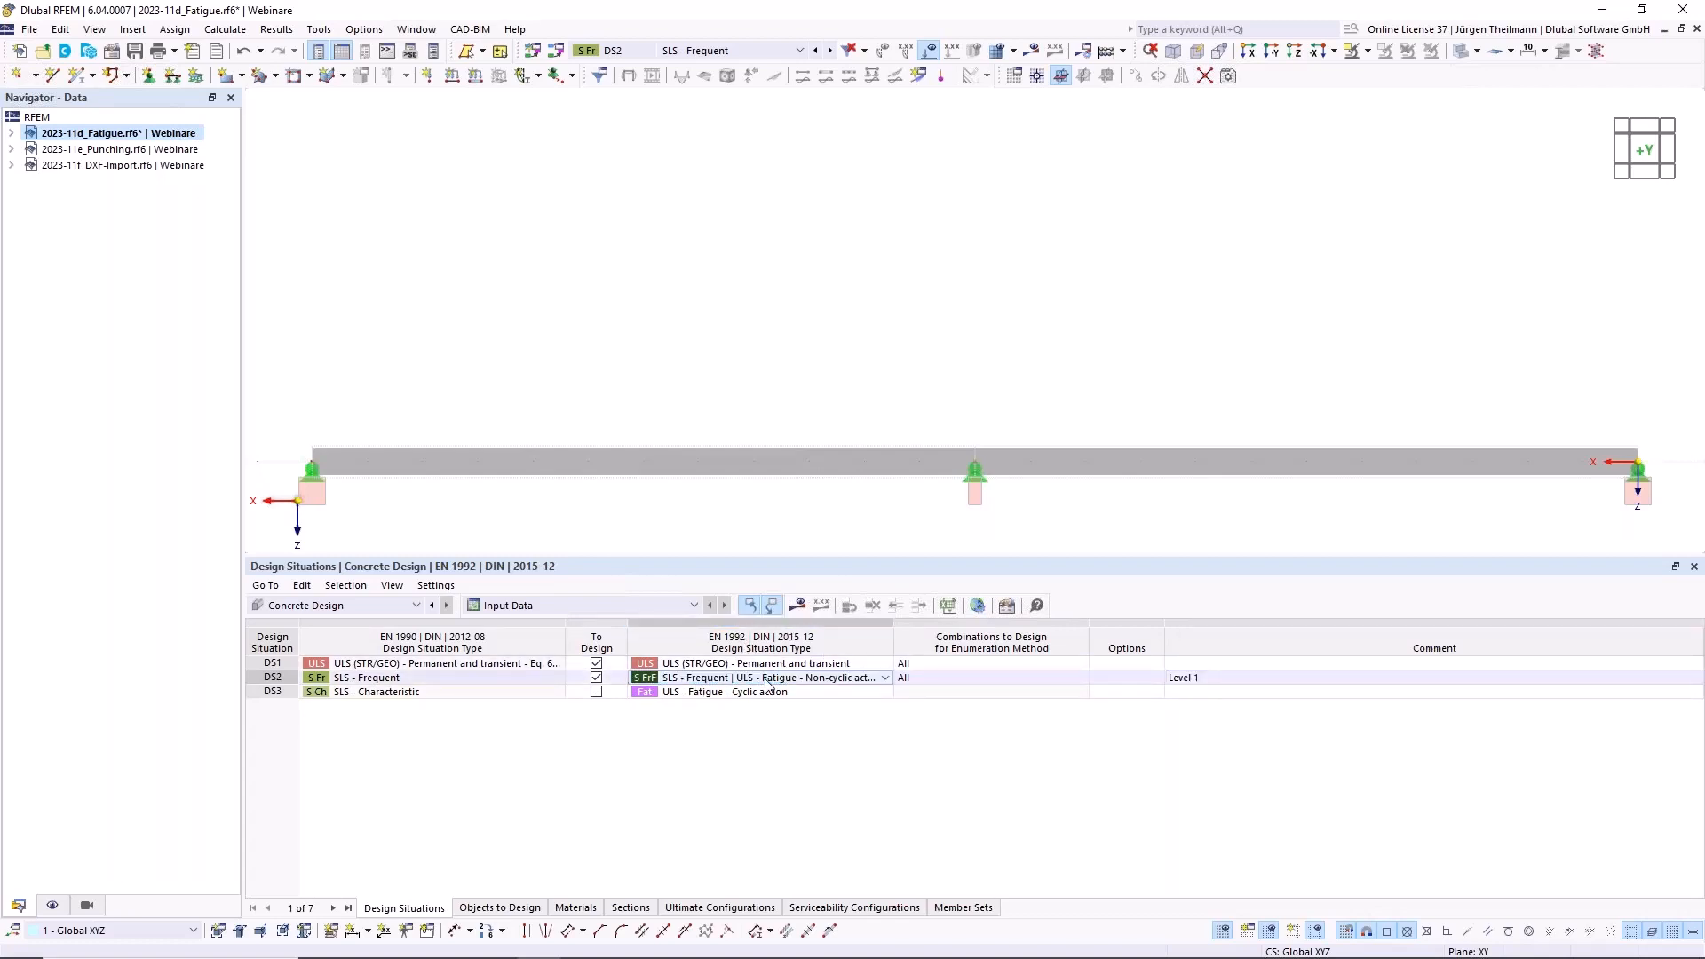
left_click(885, 677)
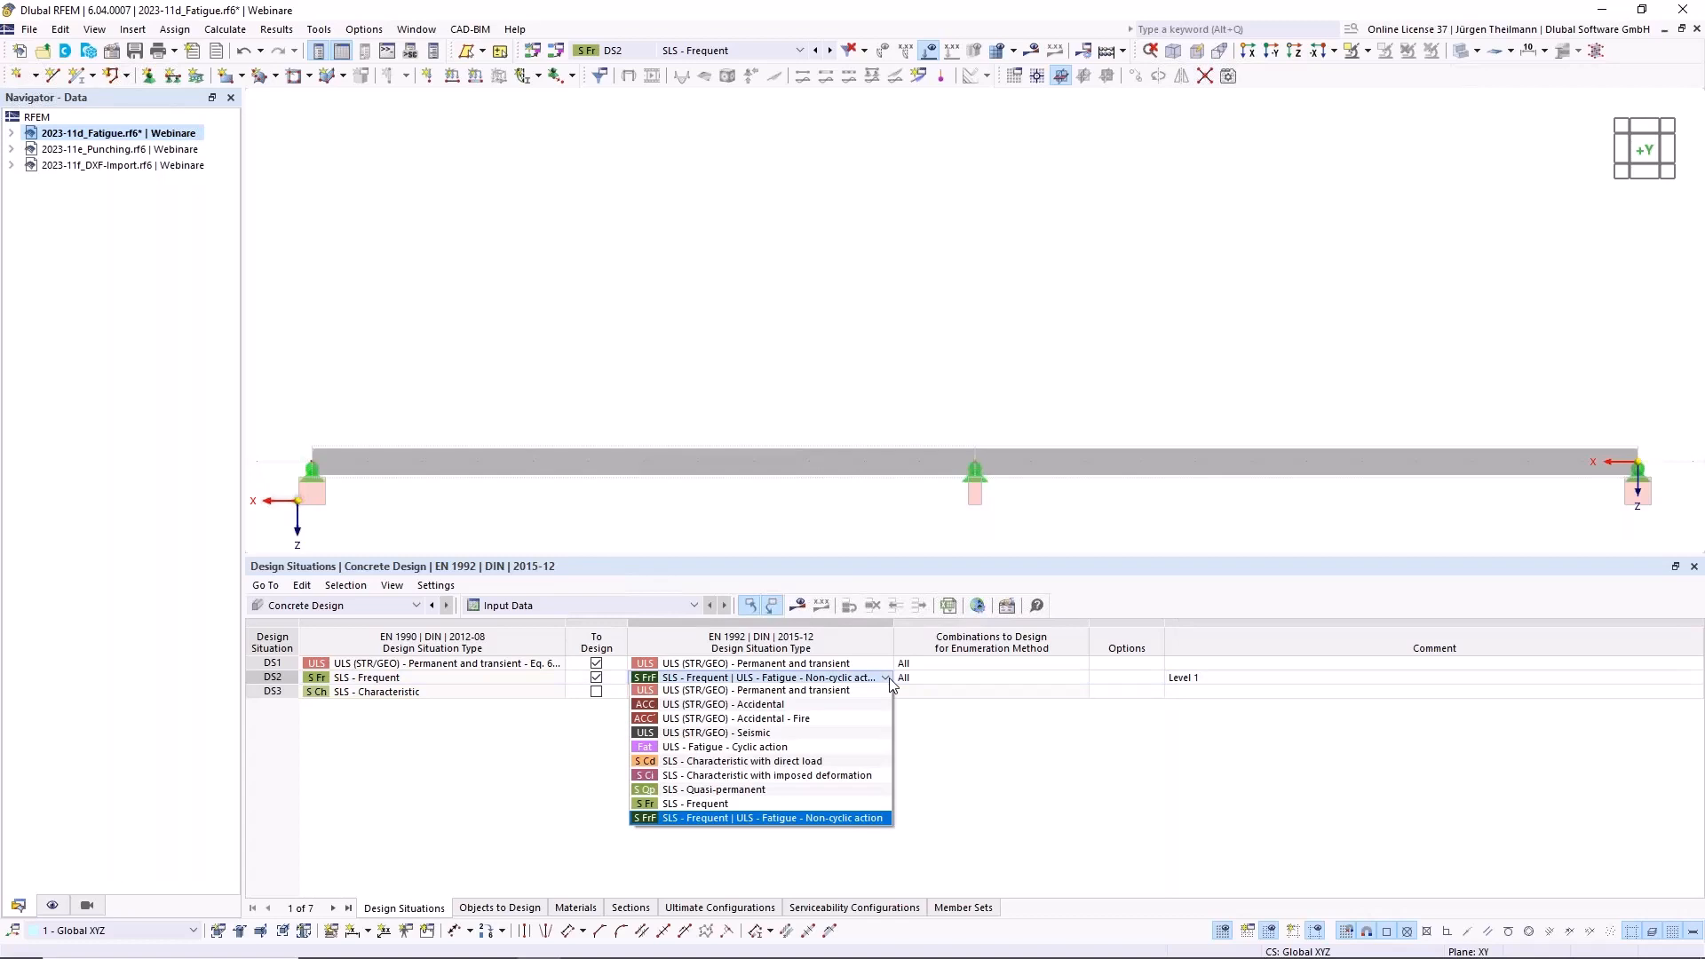
left_click(836, 818)
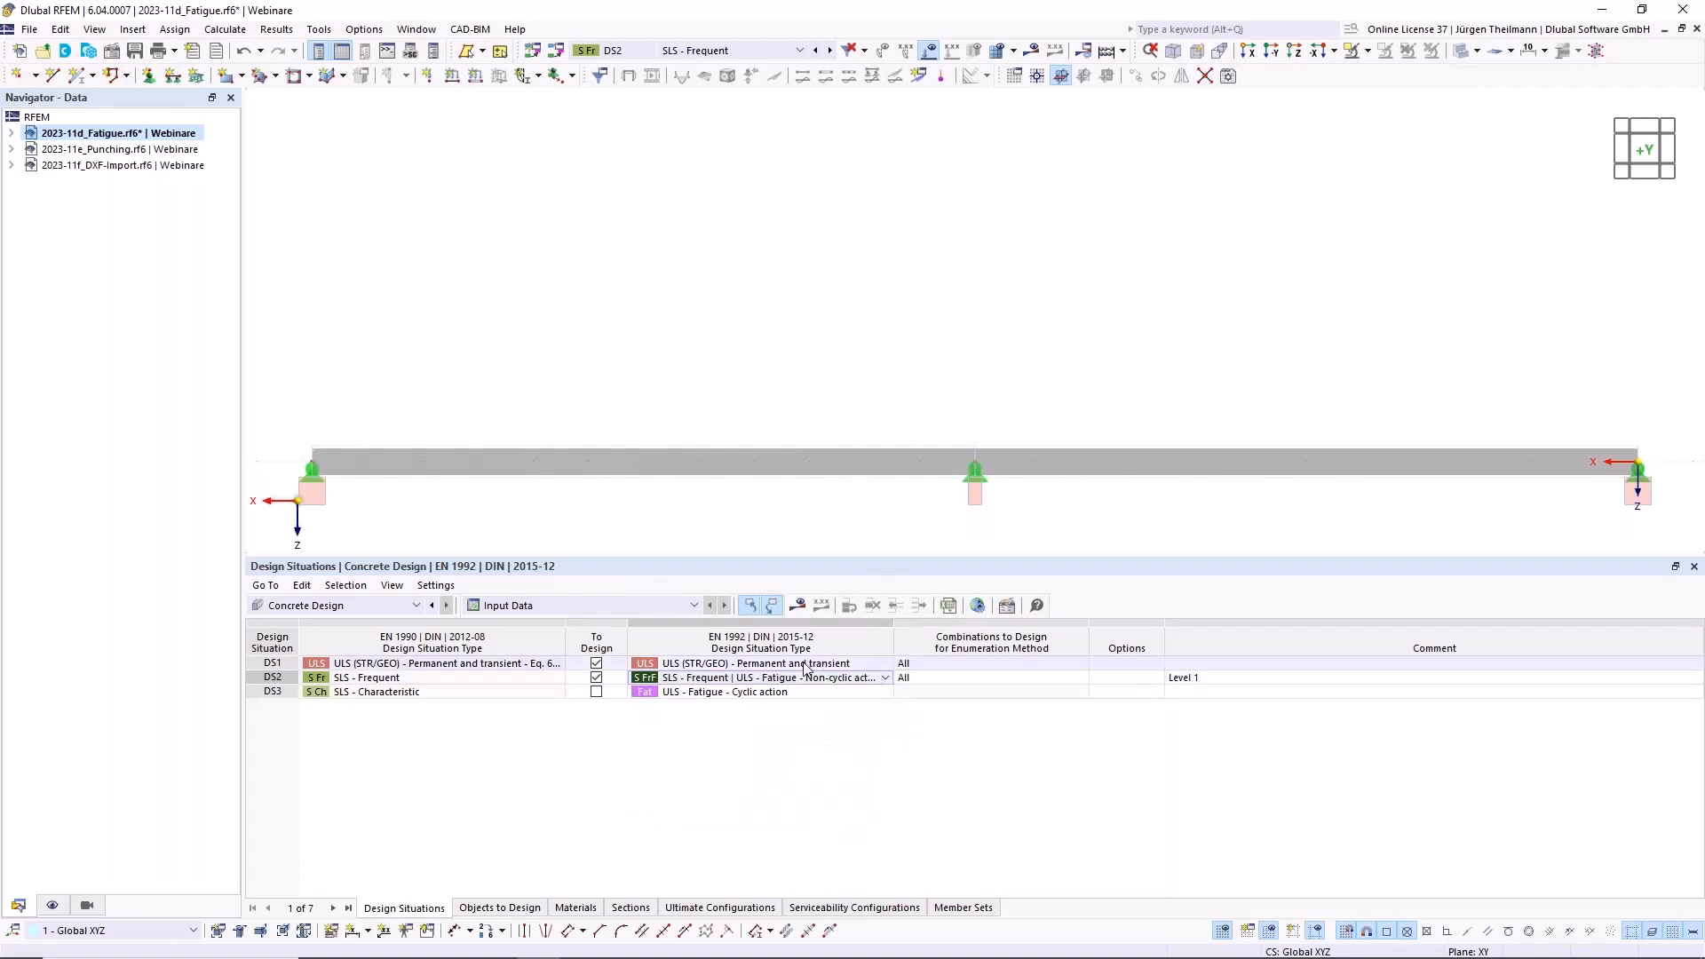
Display the Concrete Design results on the beam and examine the fatigue resistance checks of the longitudinal reinforcement in the errors and warnings
left_click(802, 606)
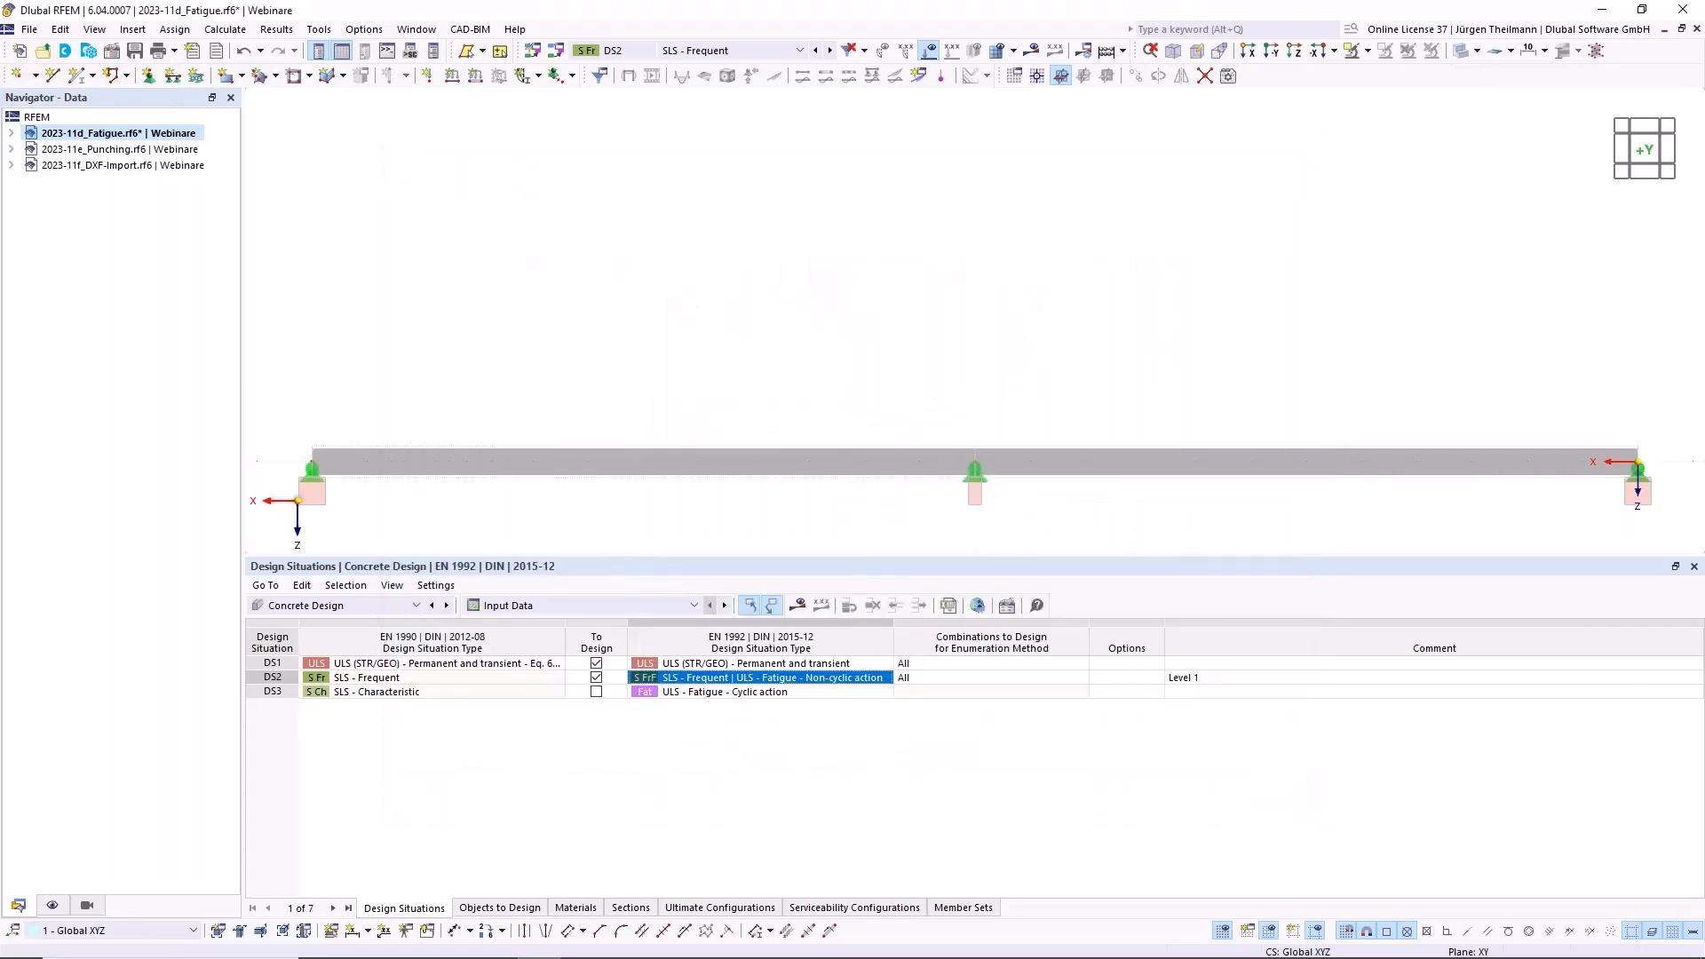
scroll(666, 350, "down", 2)
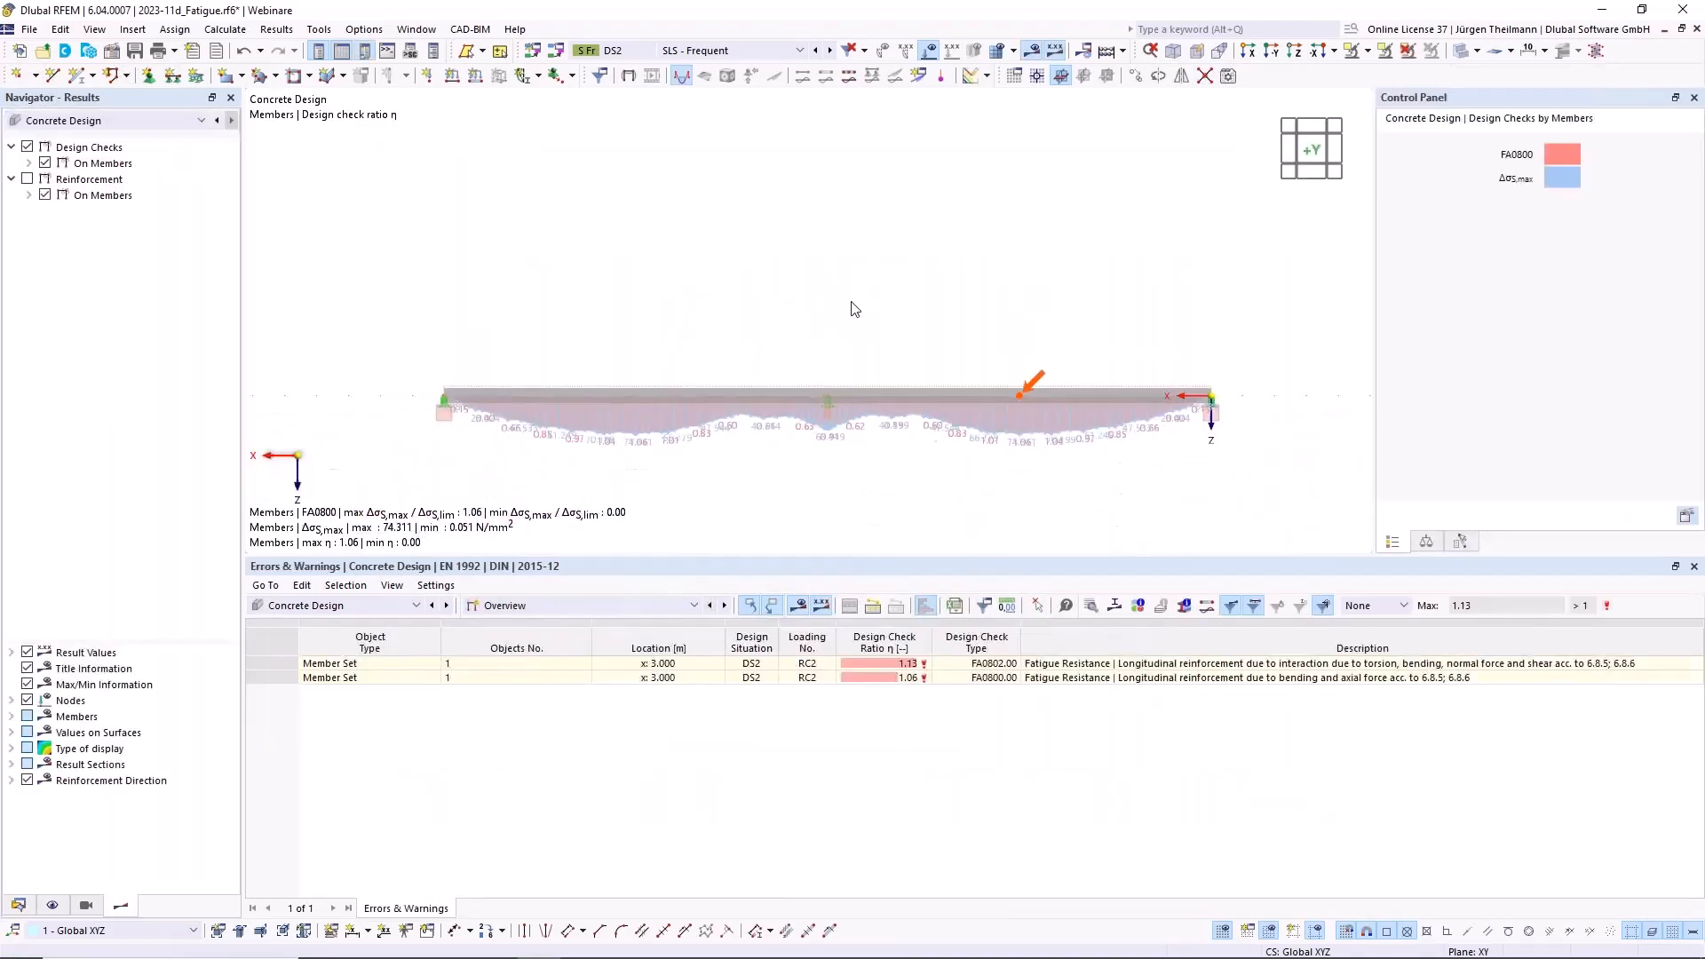
scroll(779, 417, "up", 1)
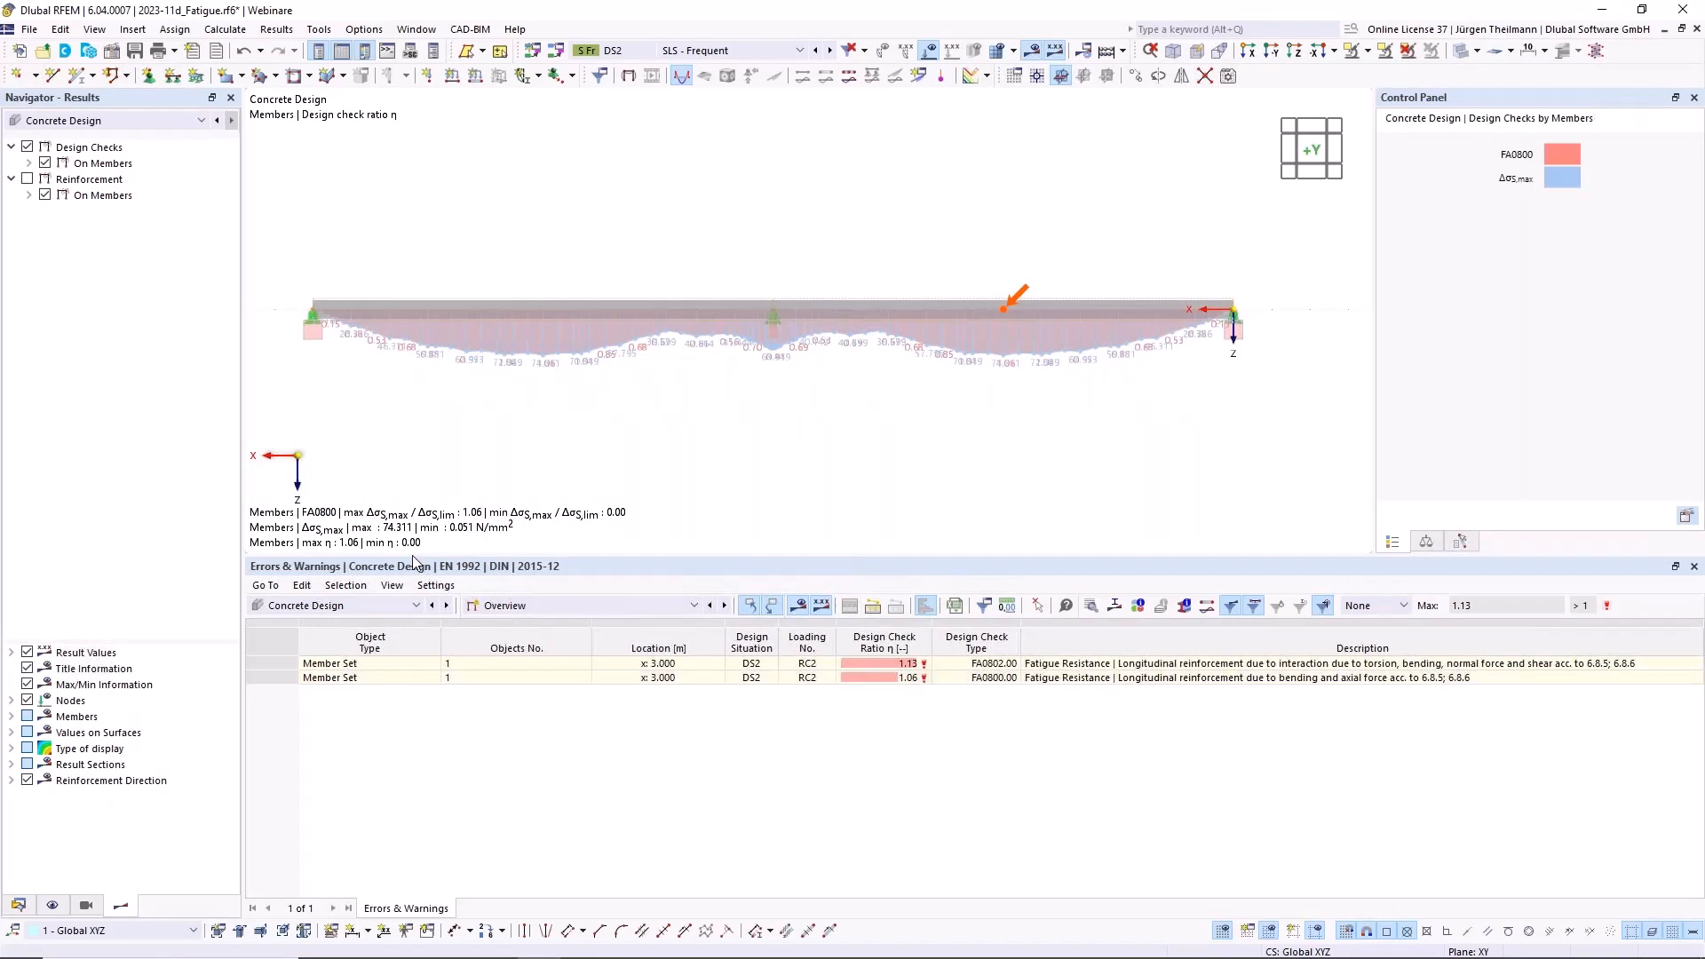
left_click(886, 674)
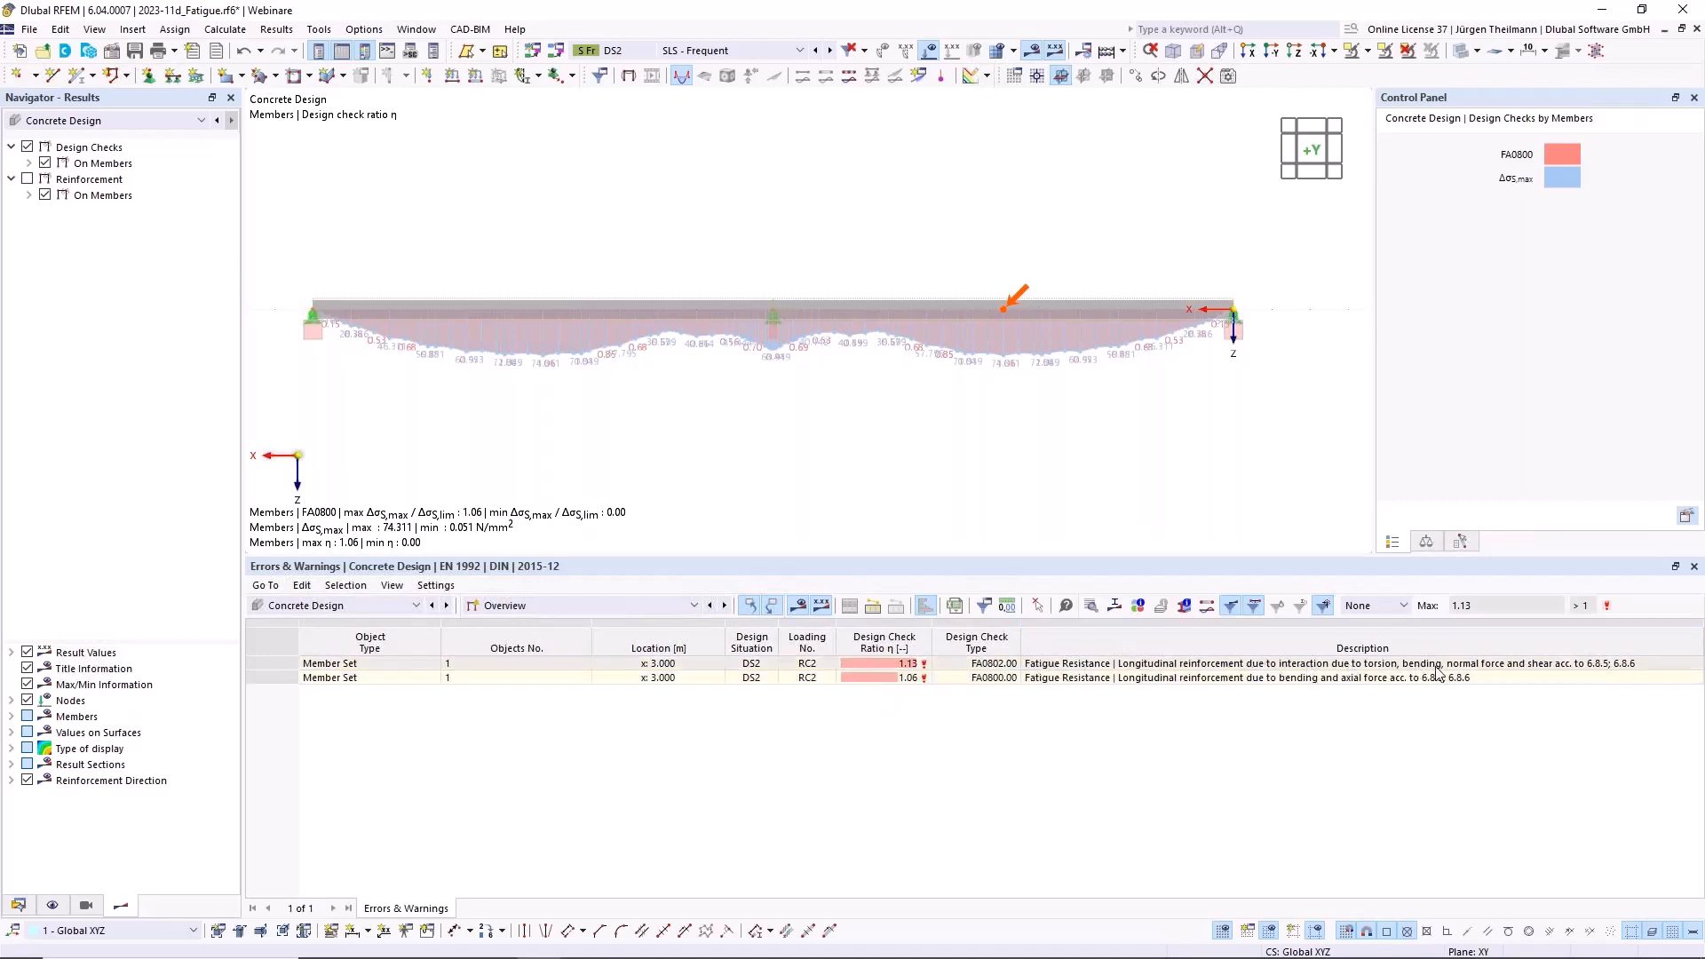
left_click(1550, 668)
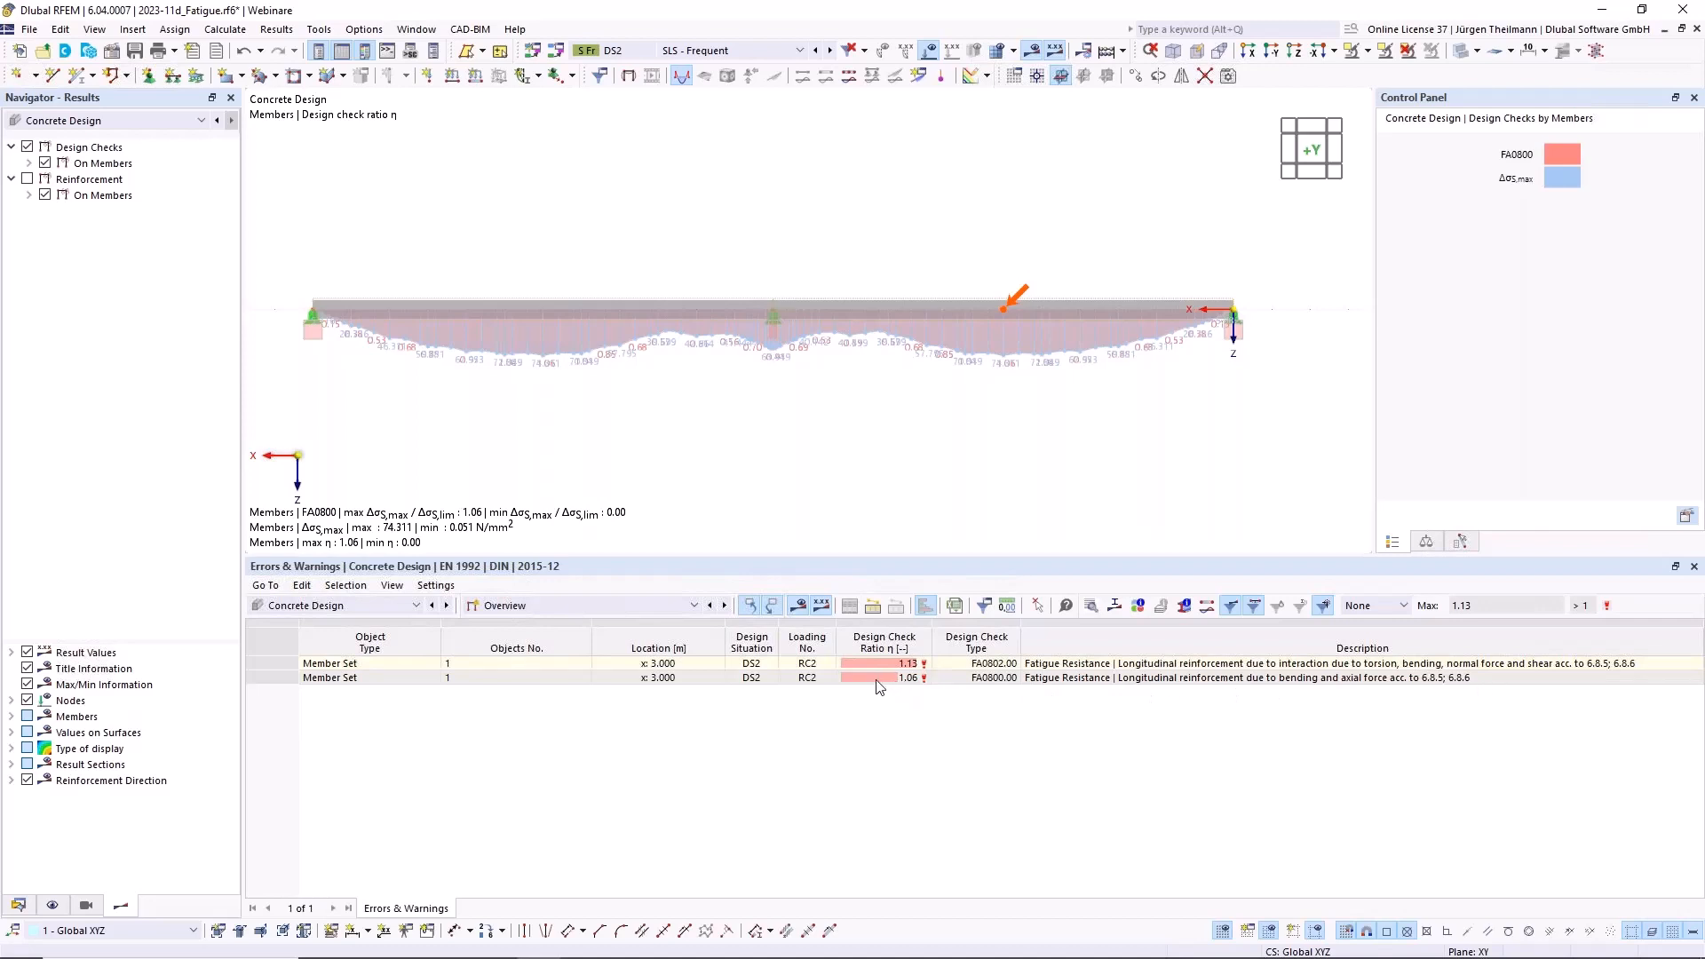
Examine the design check details of the FA0800 fatigue resistance check for longitudinal reinforcement under bending and axial force
left_click(1180, 679)
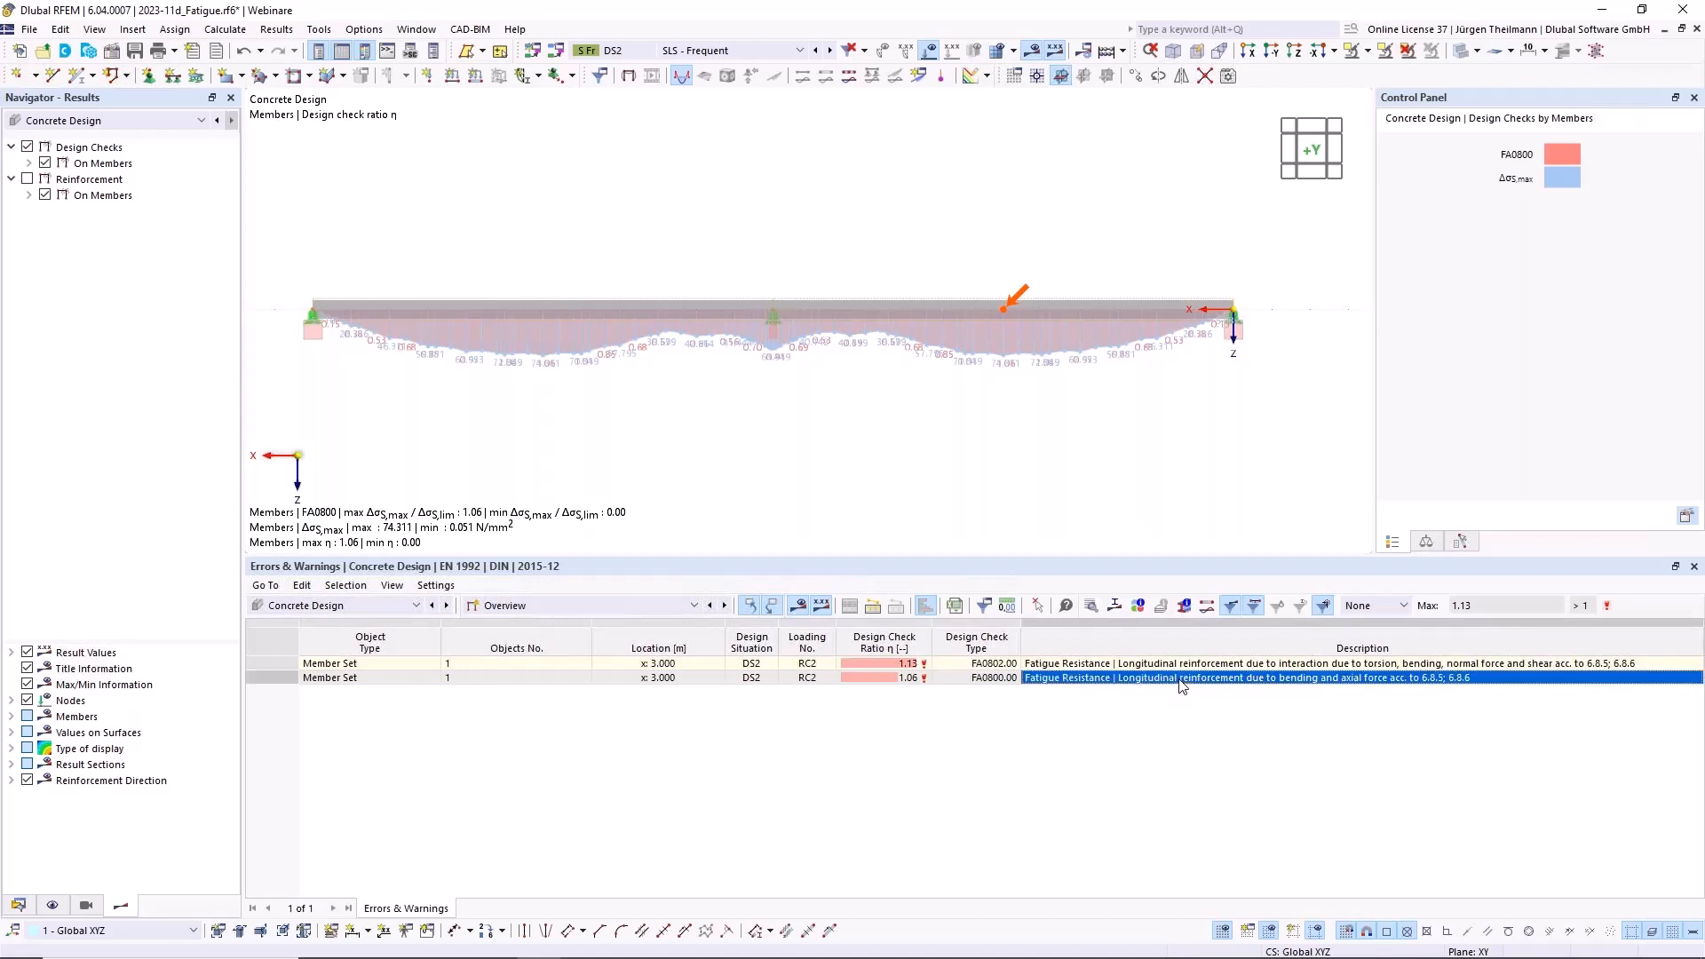
double_click(1180, 679)
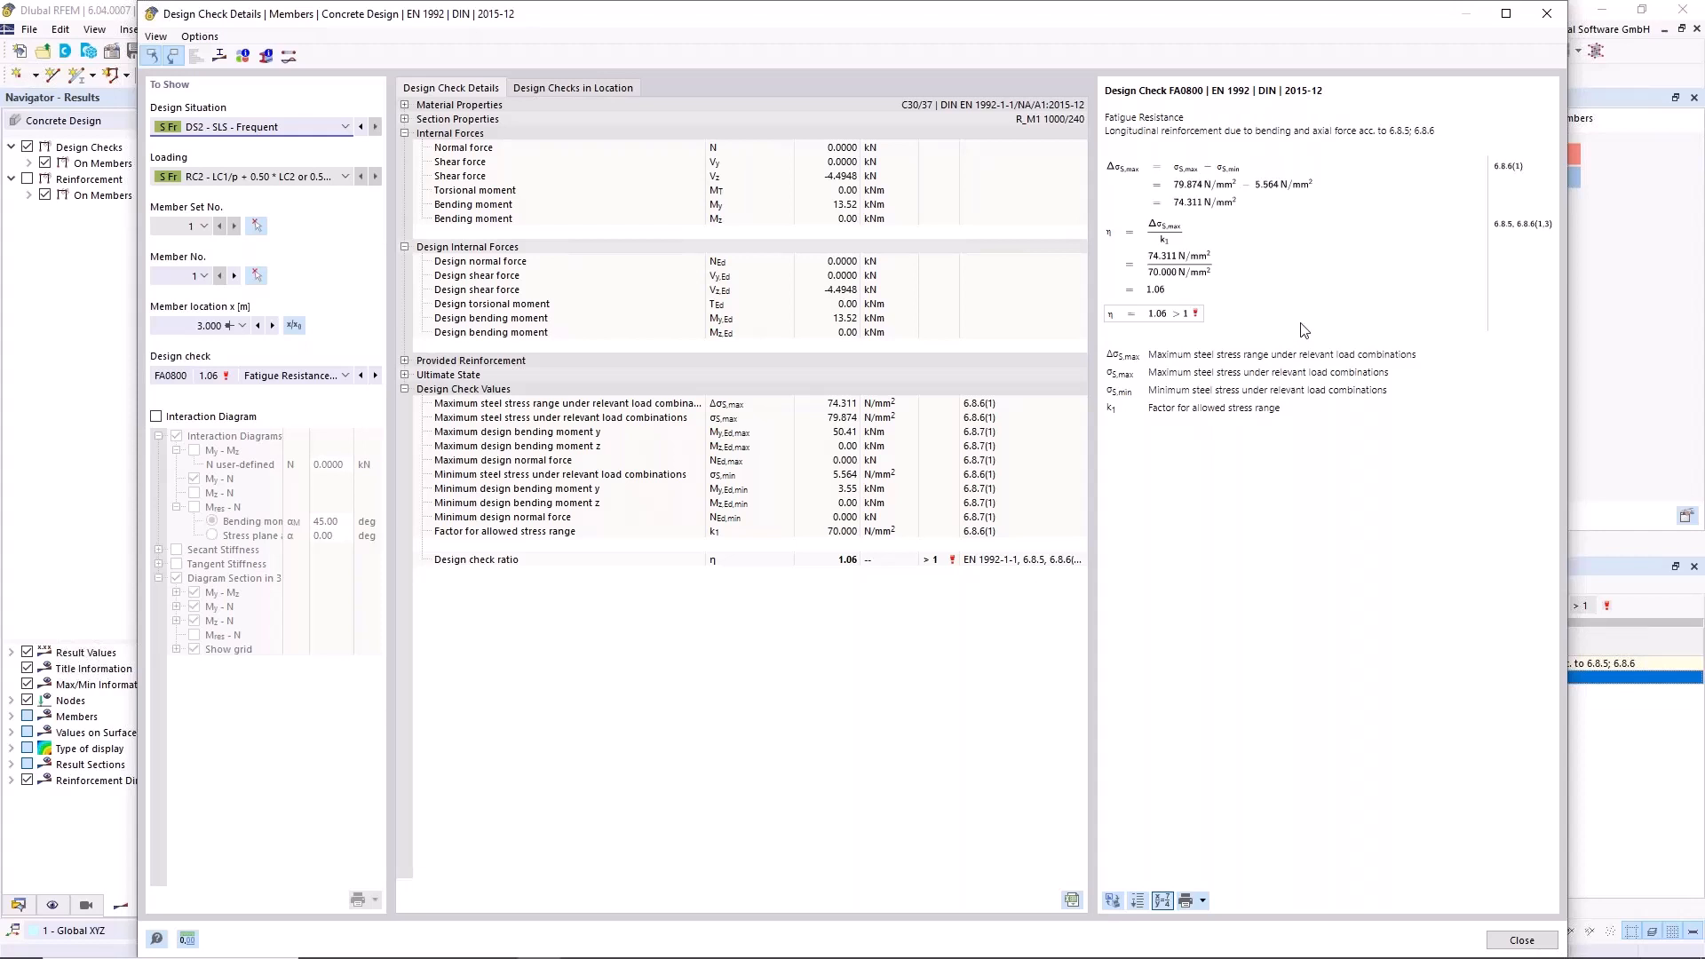
left_click(1521, 939)
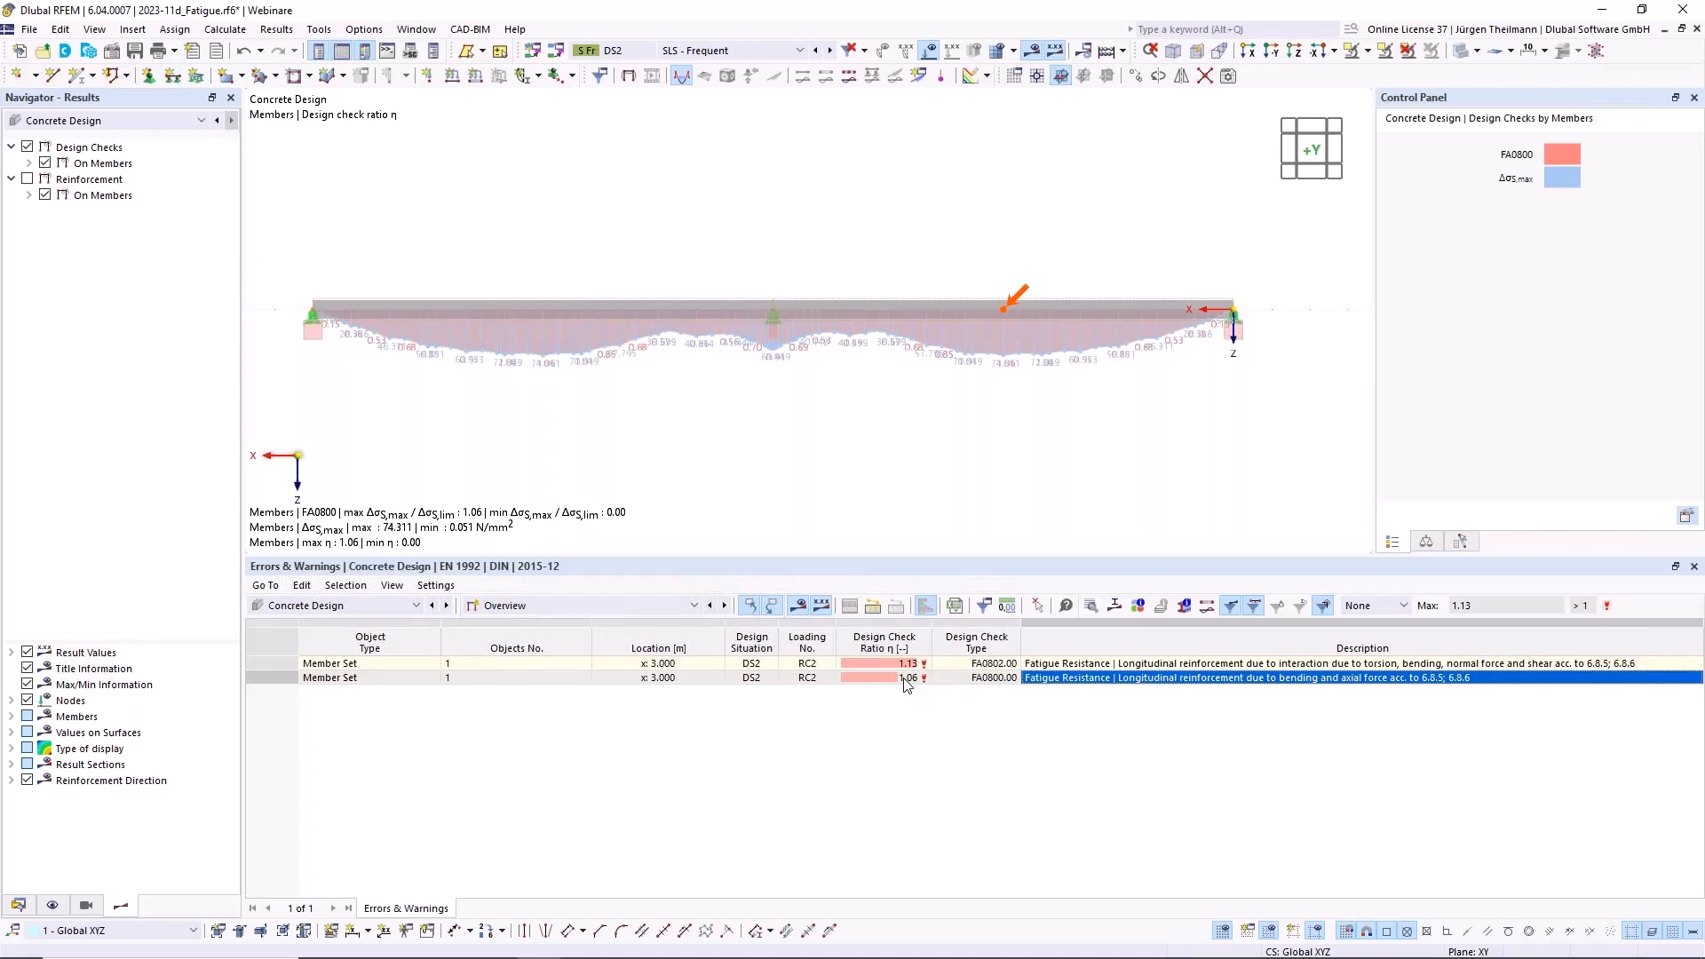
In the Concrete Design design situations, exclude DS2 from the design, include DS3 and add the comment "Level 2" to DS3
left_click(692, 608)
left_click(653, 621)
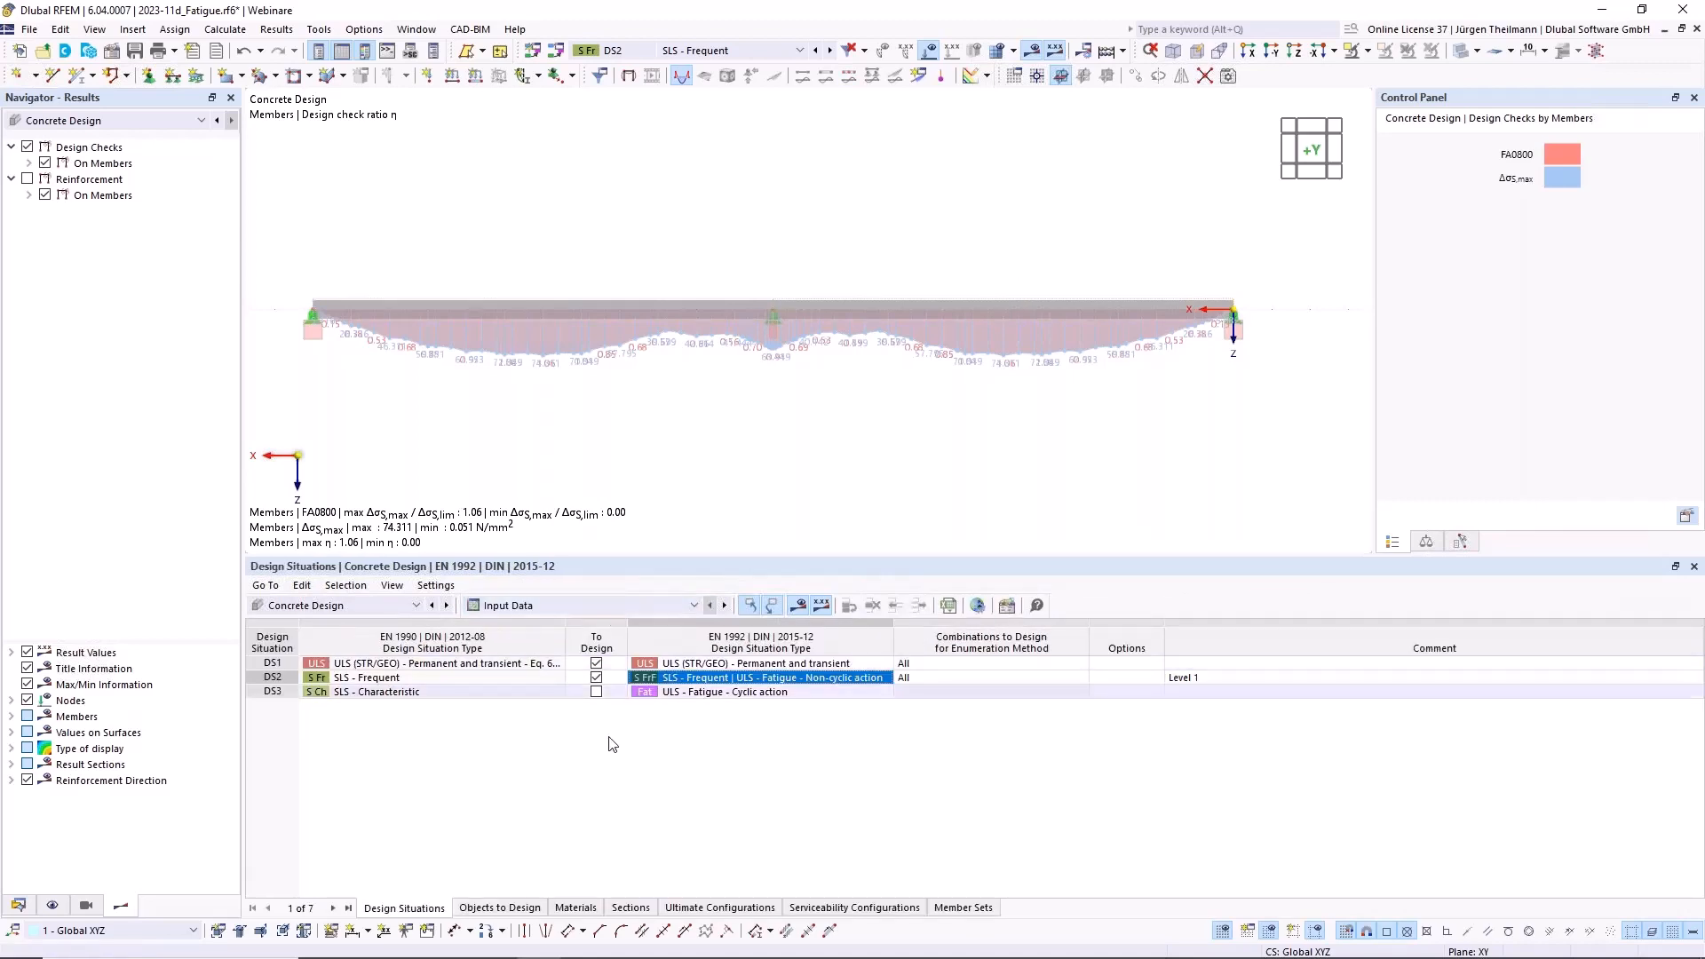
left_click(594, 680)
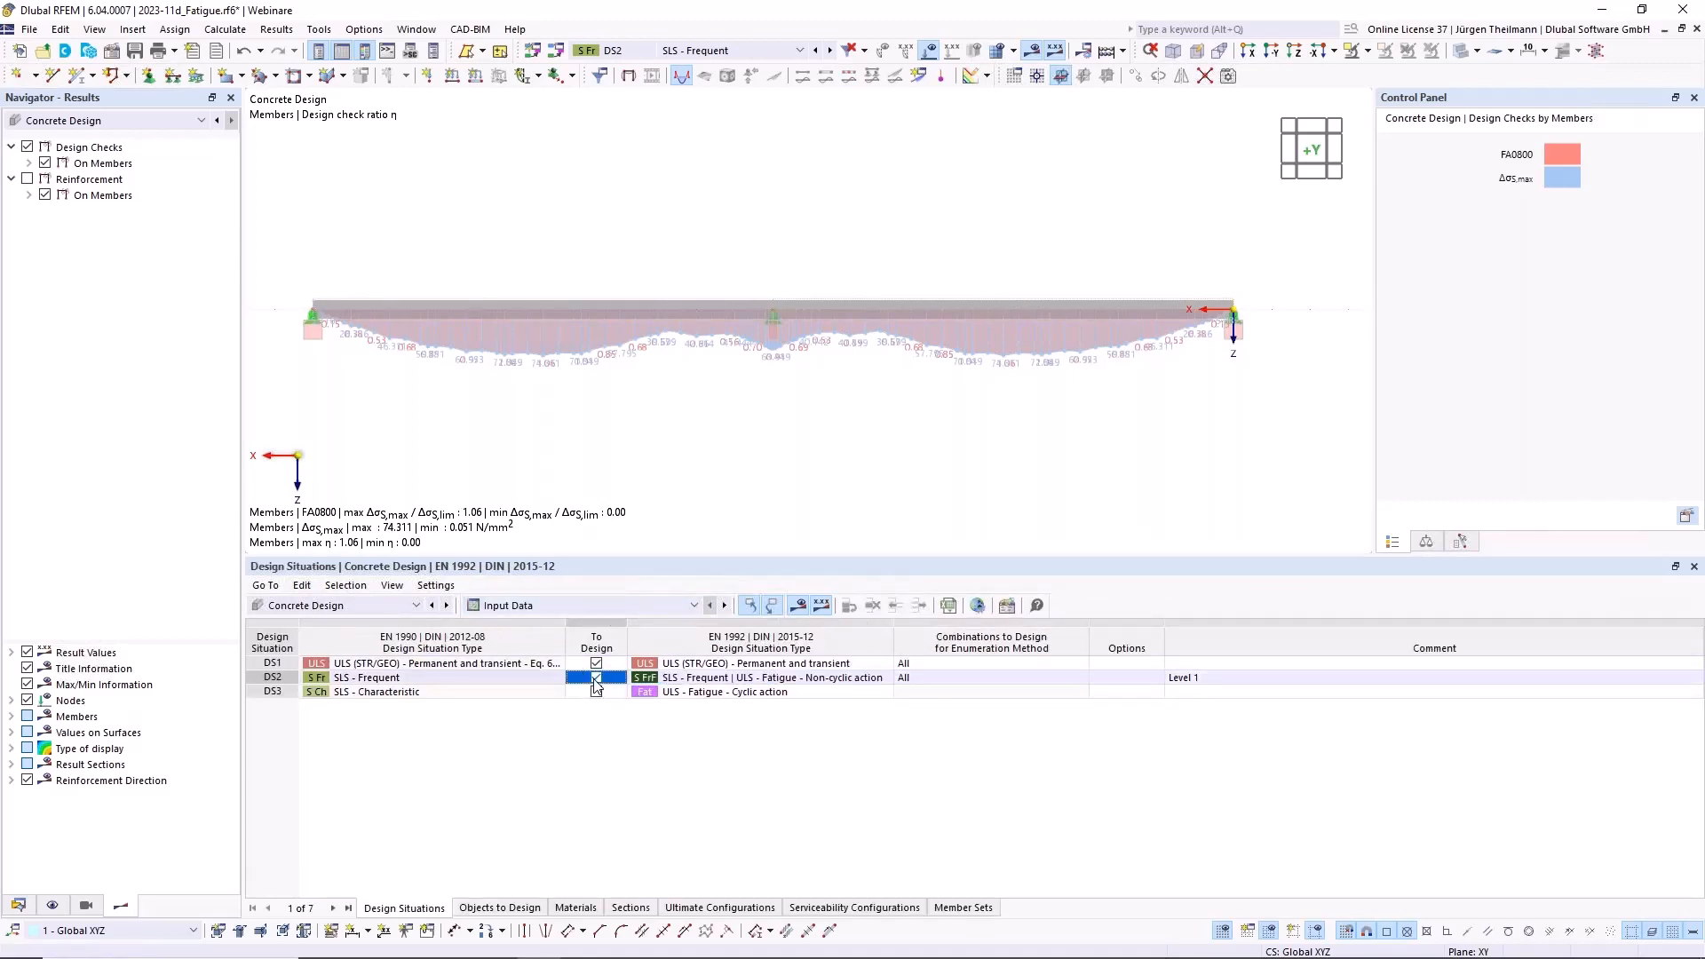
left_click(595, 677)
left_click(925, 563)
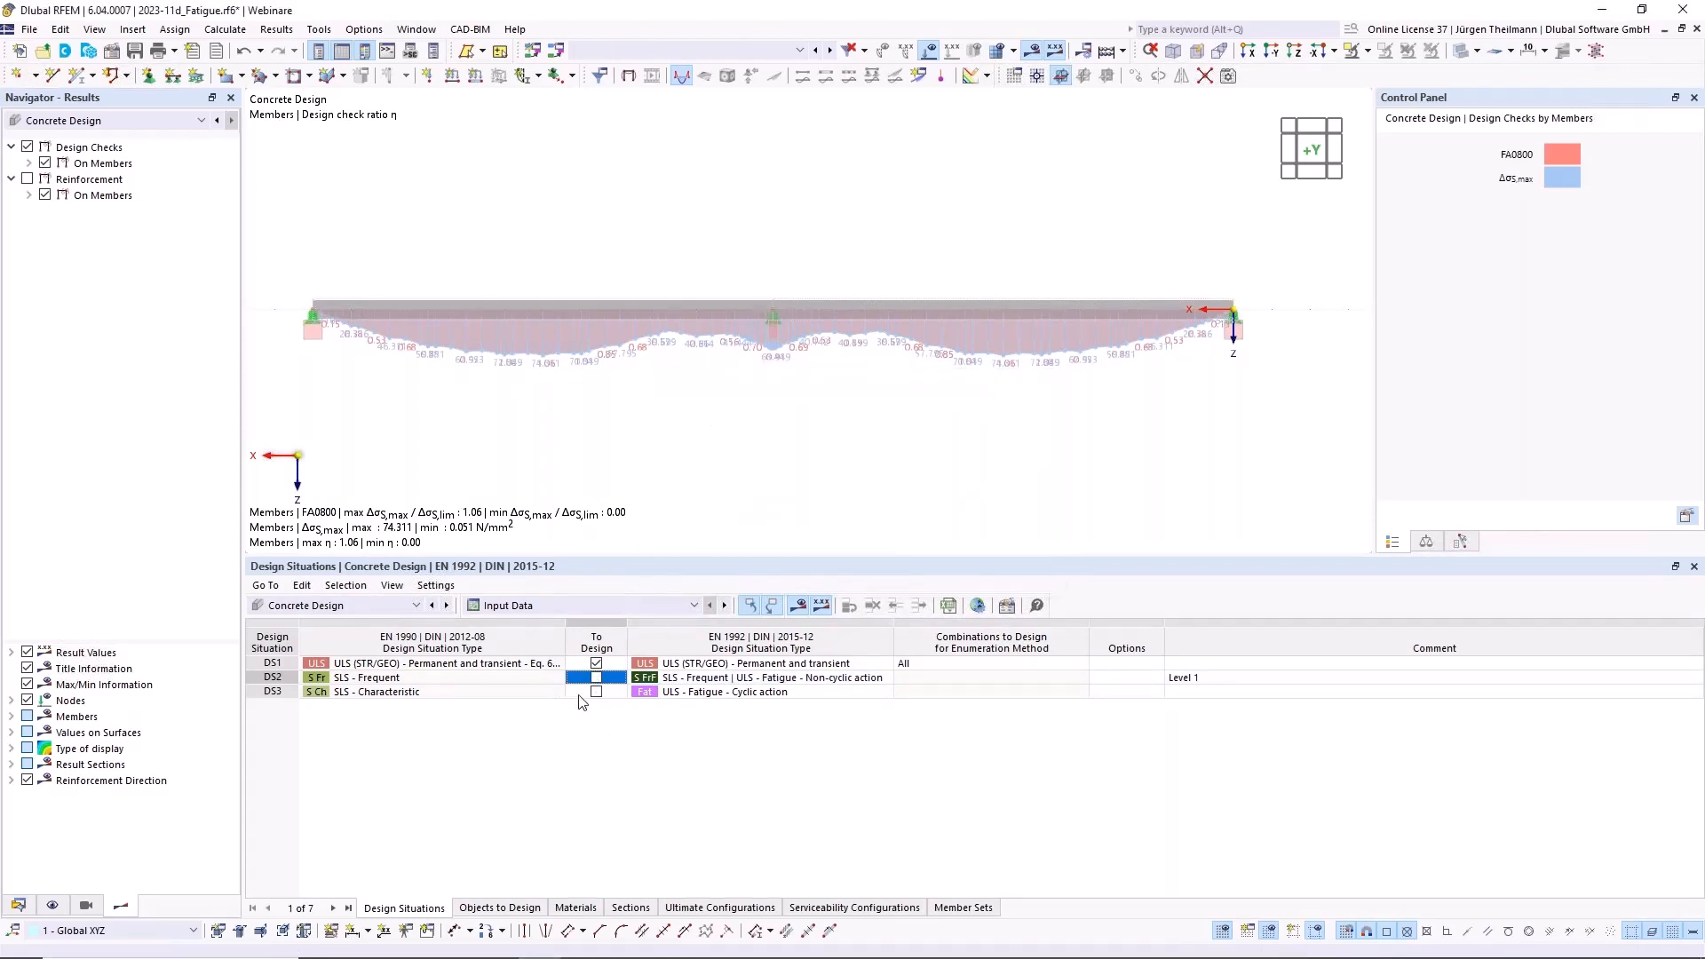
left_click(596, 692)
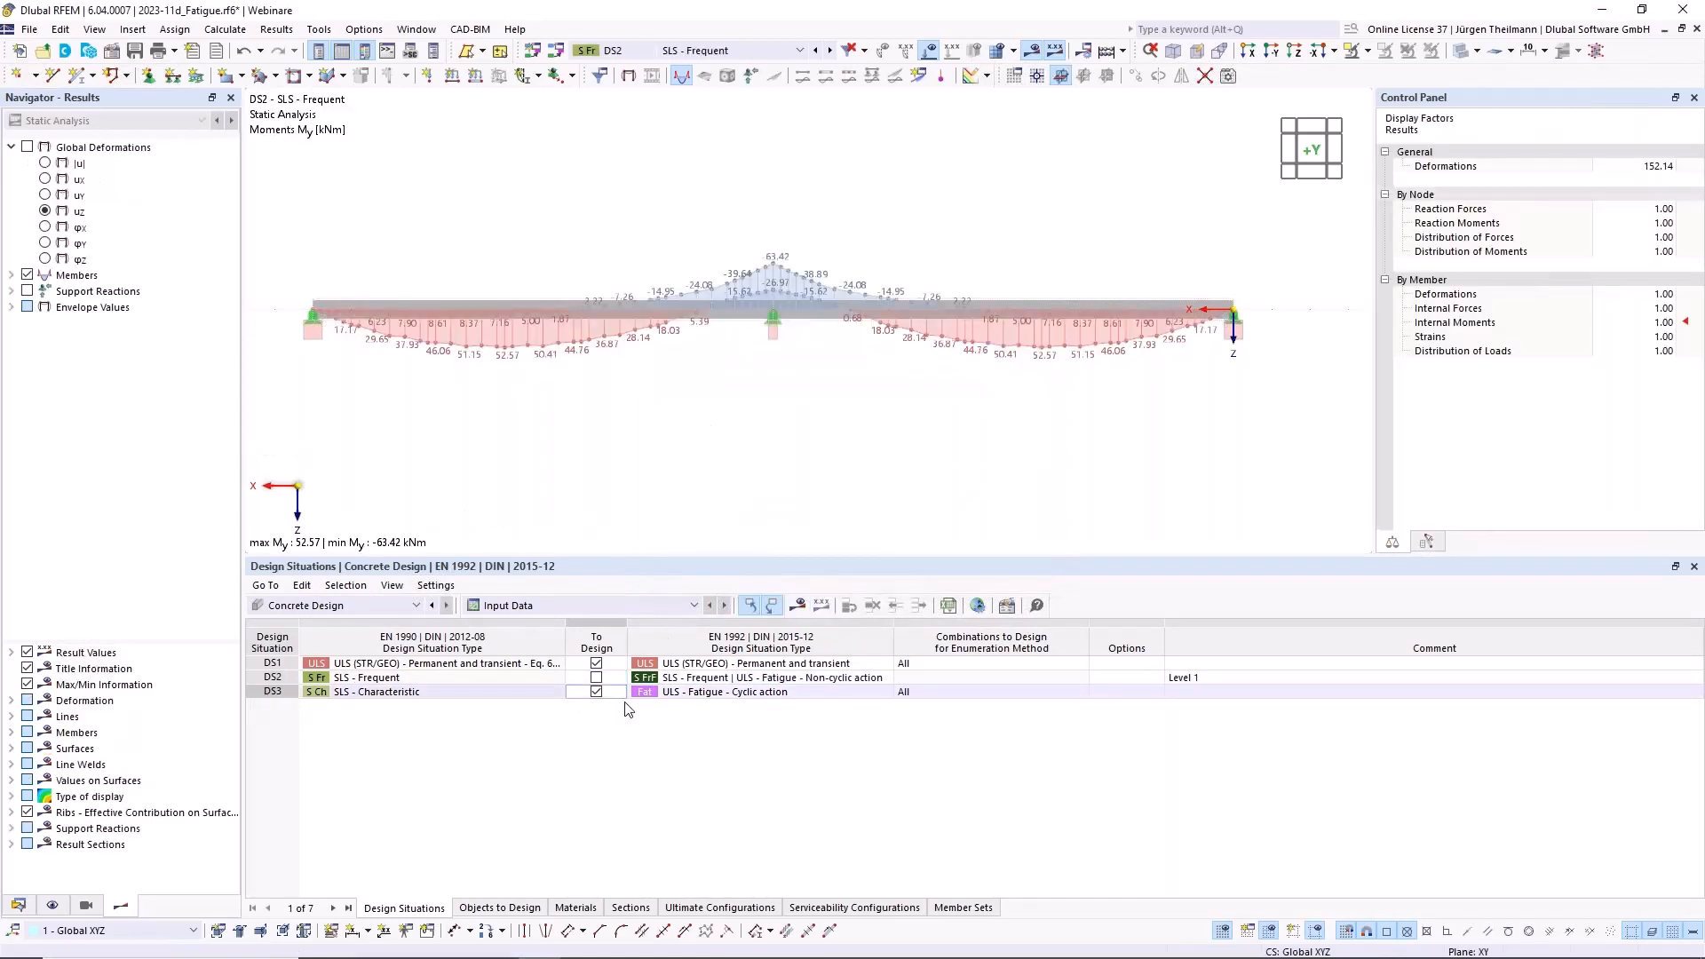
left_click(1209, 693)
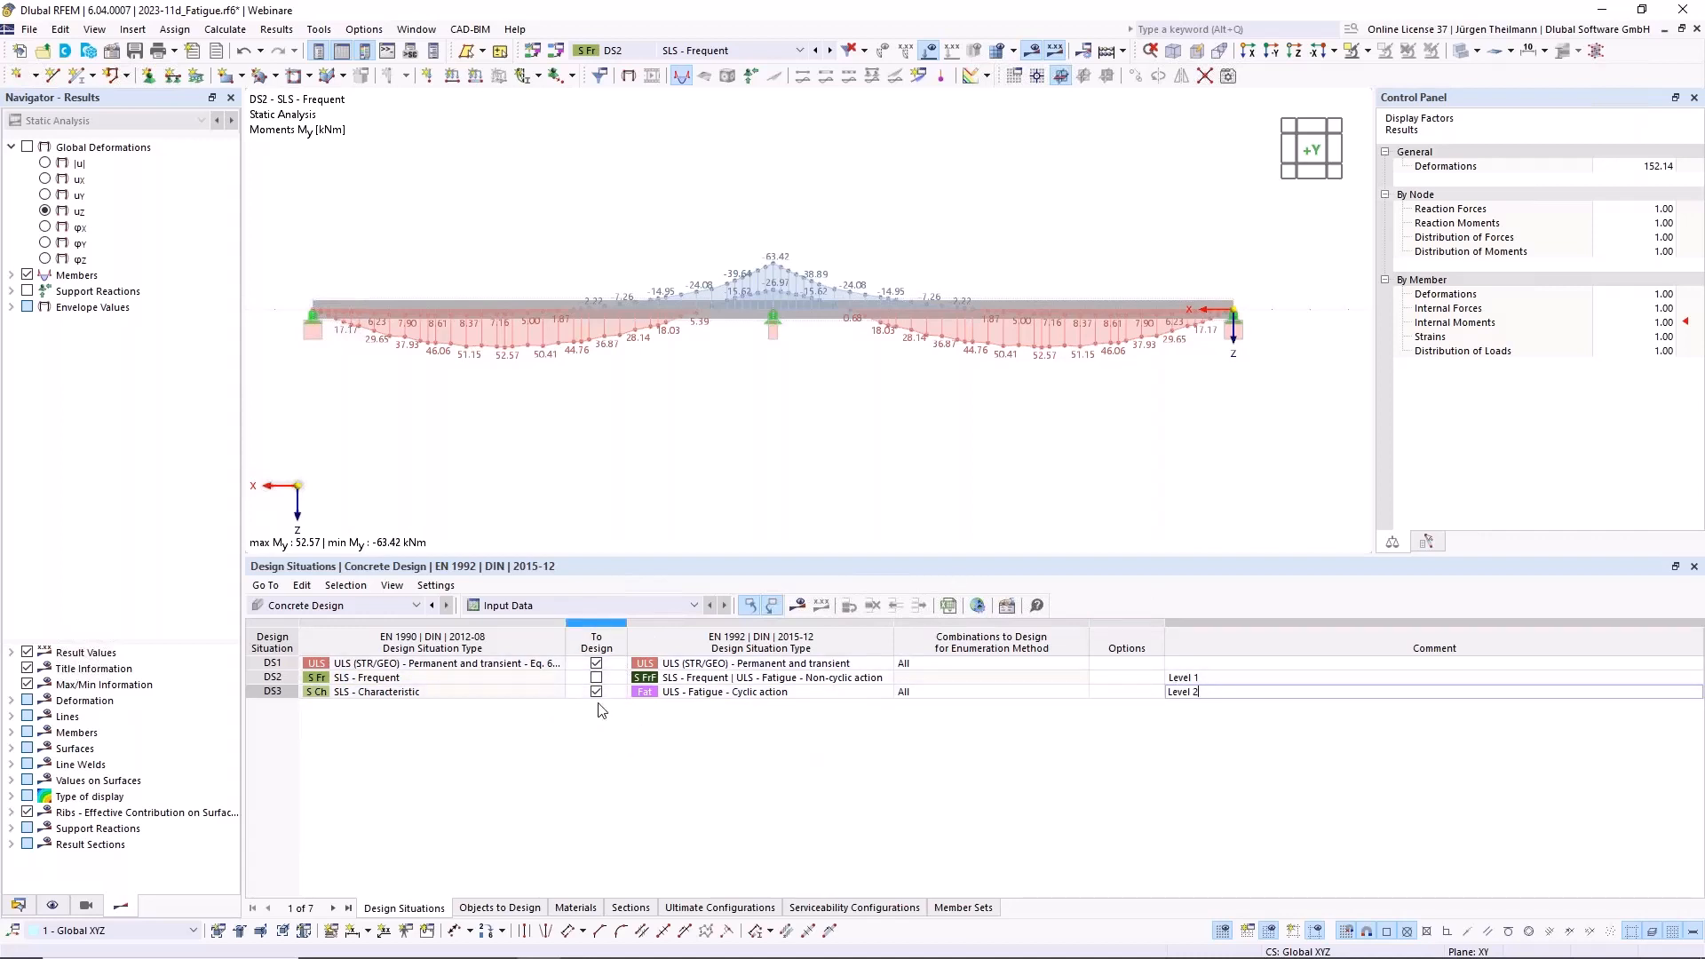
Set the fatigue design of the Default ultimate configuration to the method of damage equivalent stress range acc. to 6.8.5 and 6.8.7(1)
left_click(691, 908)
left_click(310, 666)
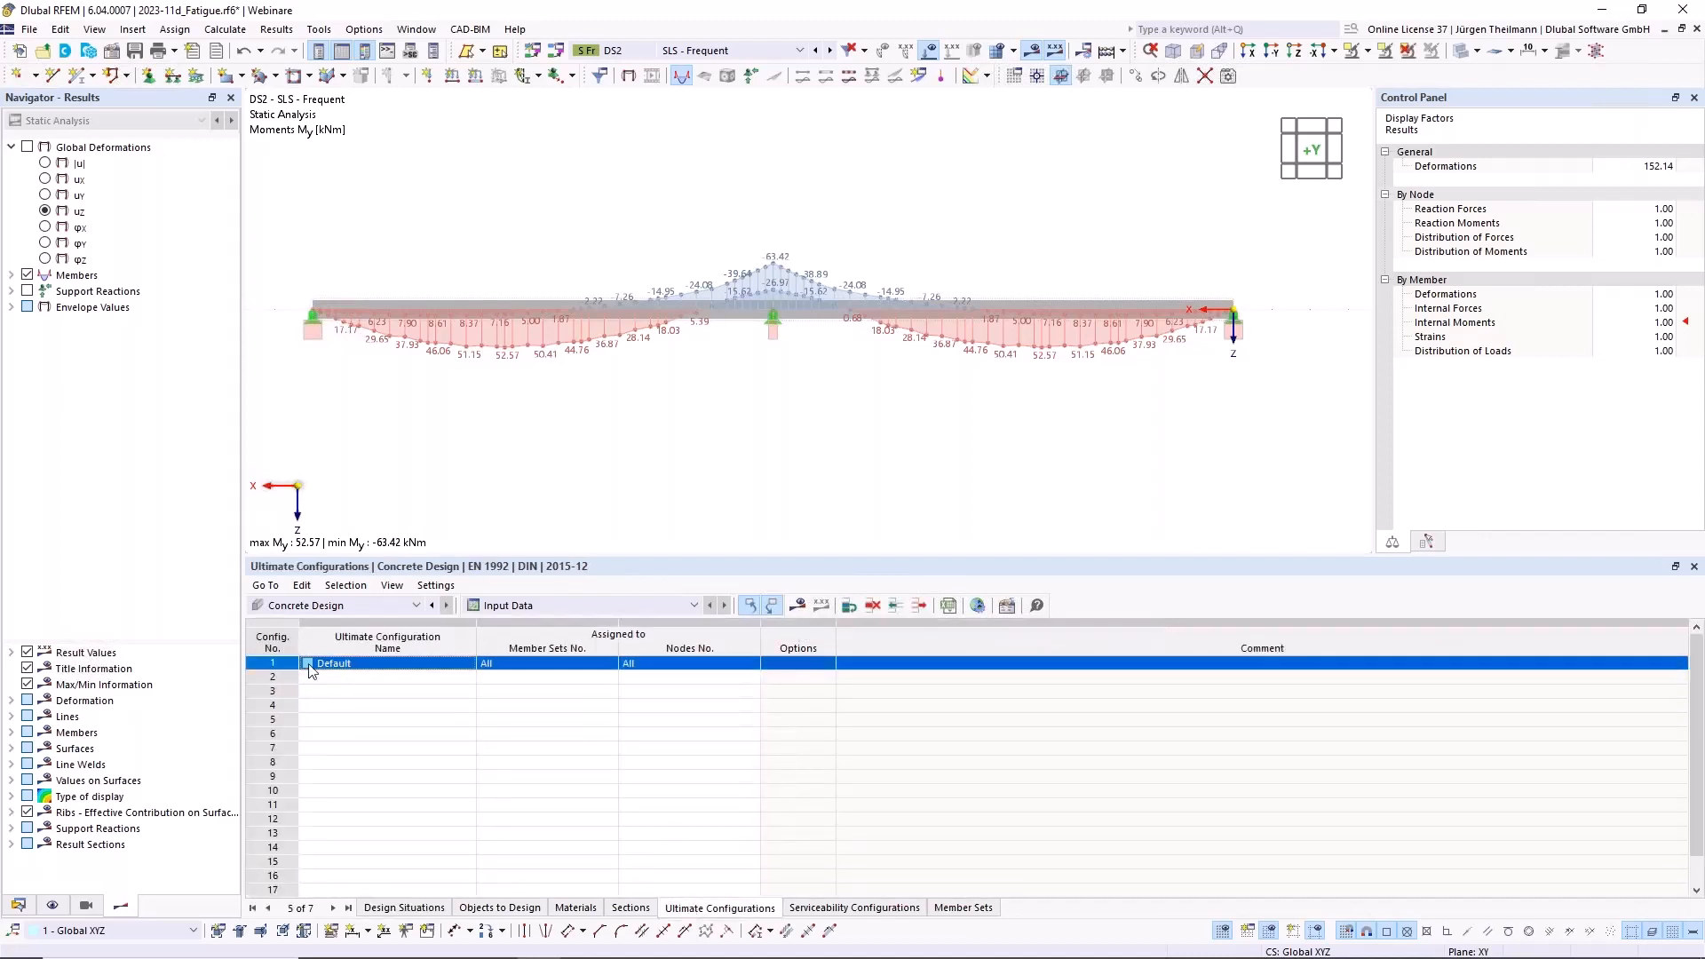
double_click(309, 666)
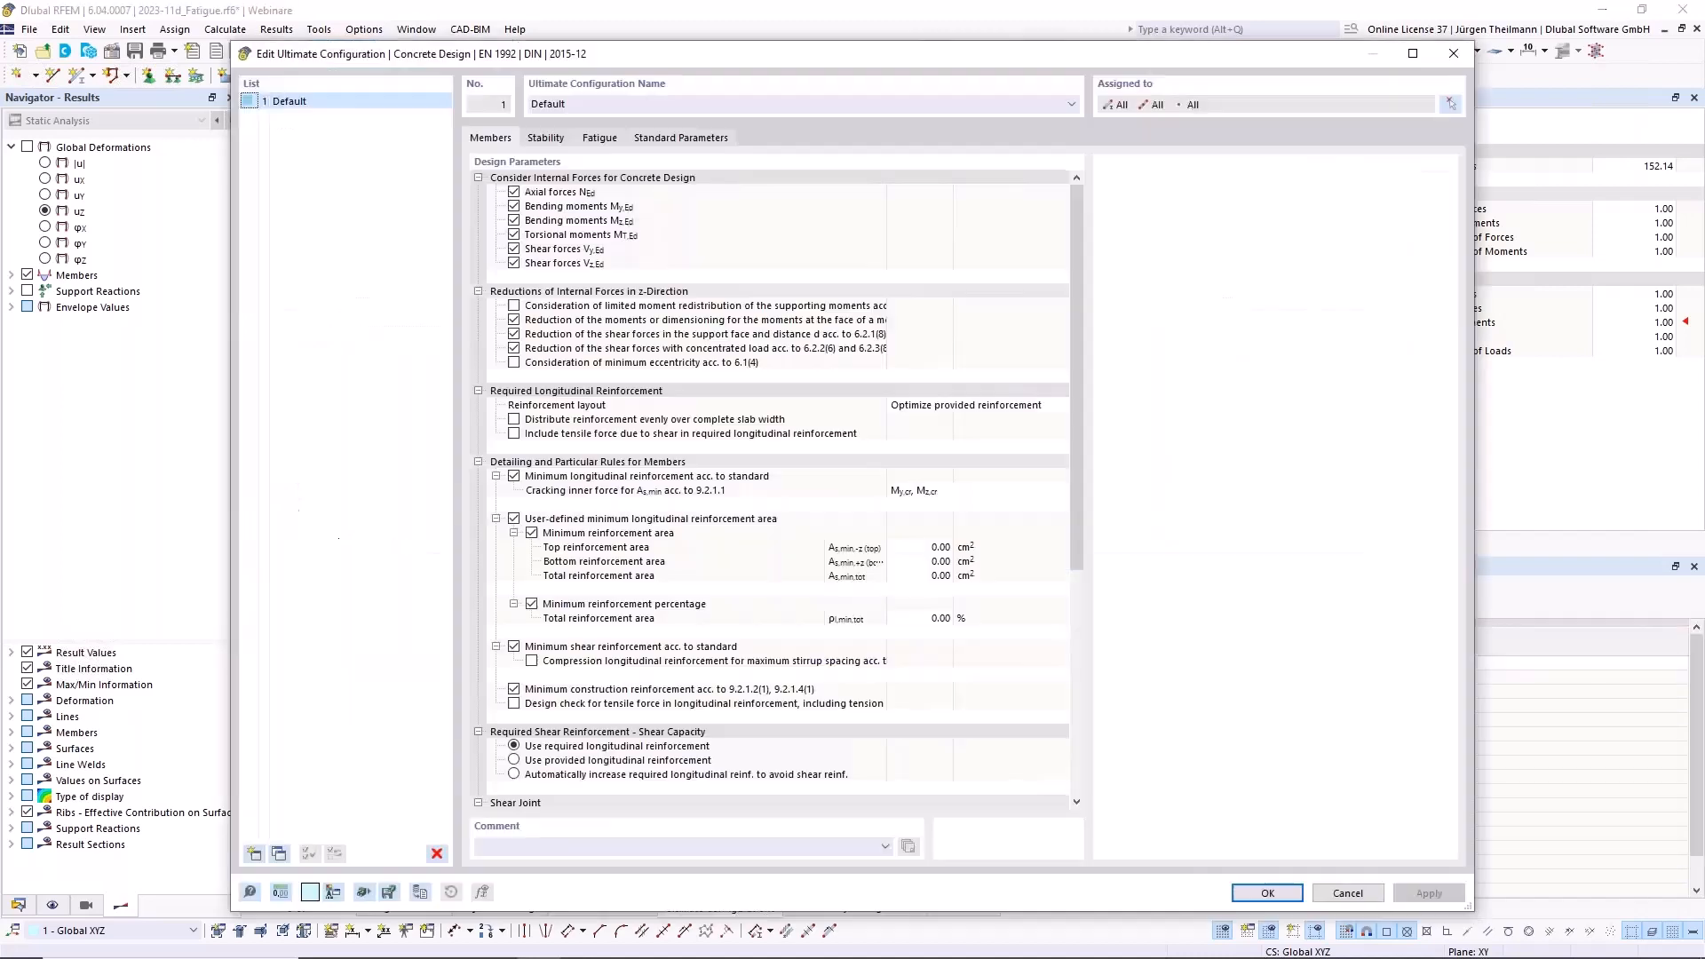
left_click(599, 138)
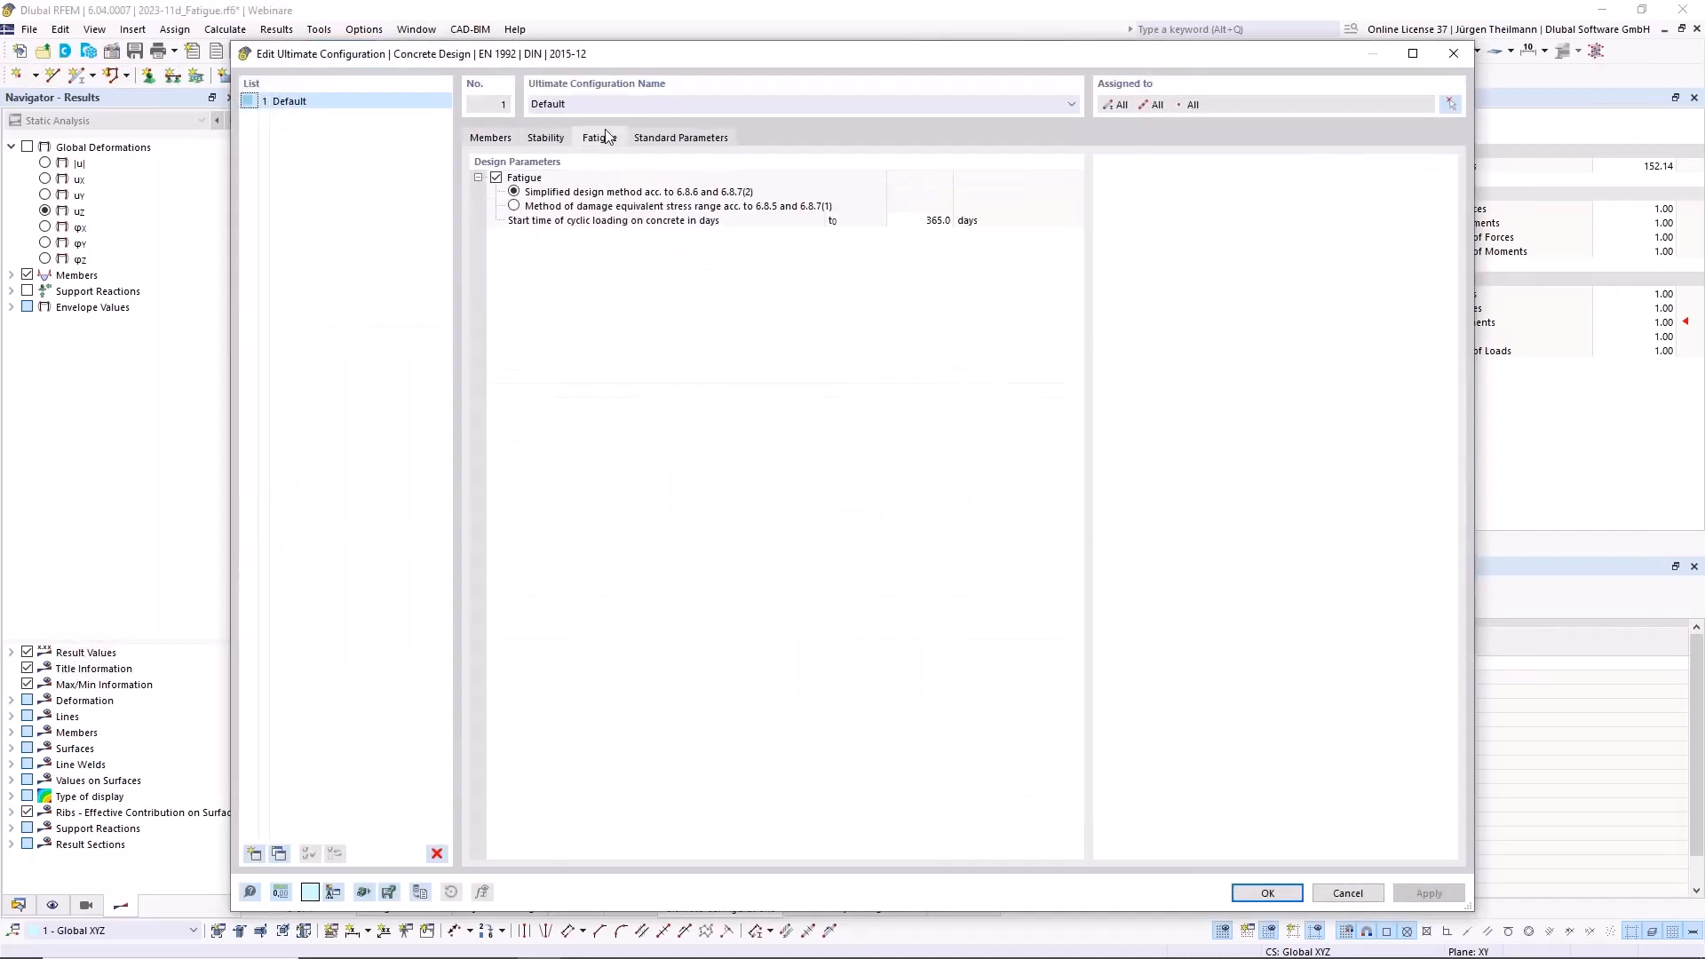
left_click(514, 206)
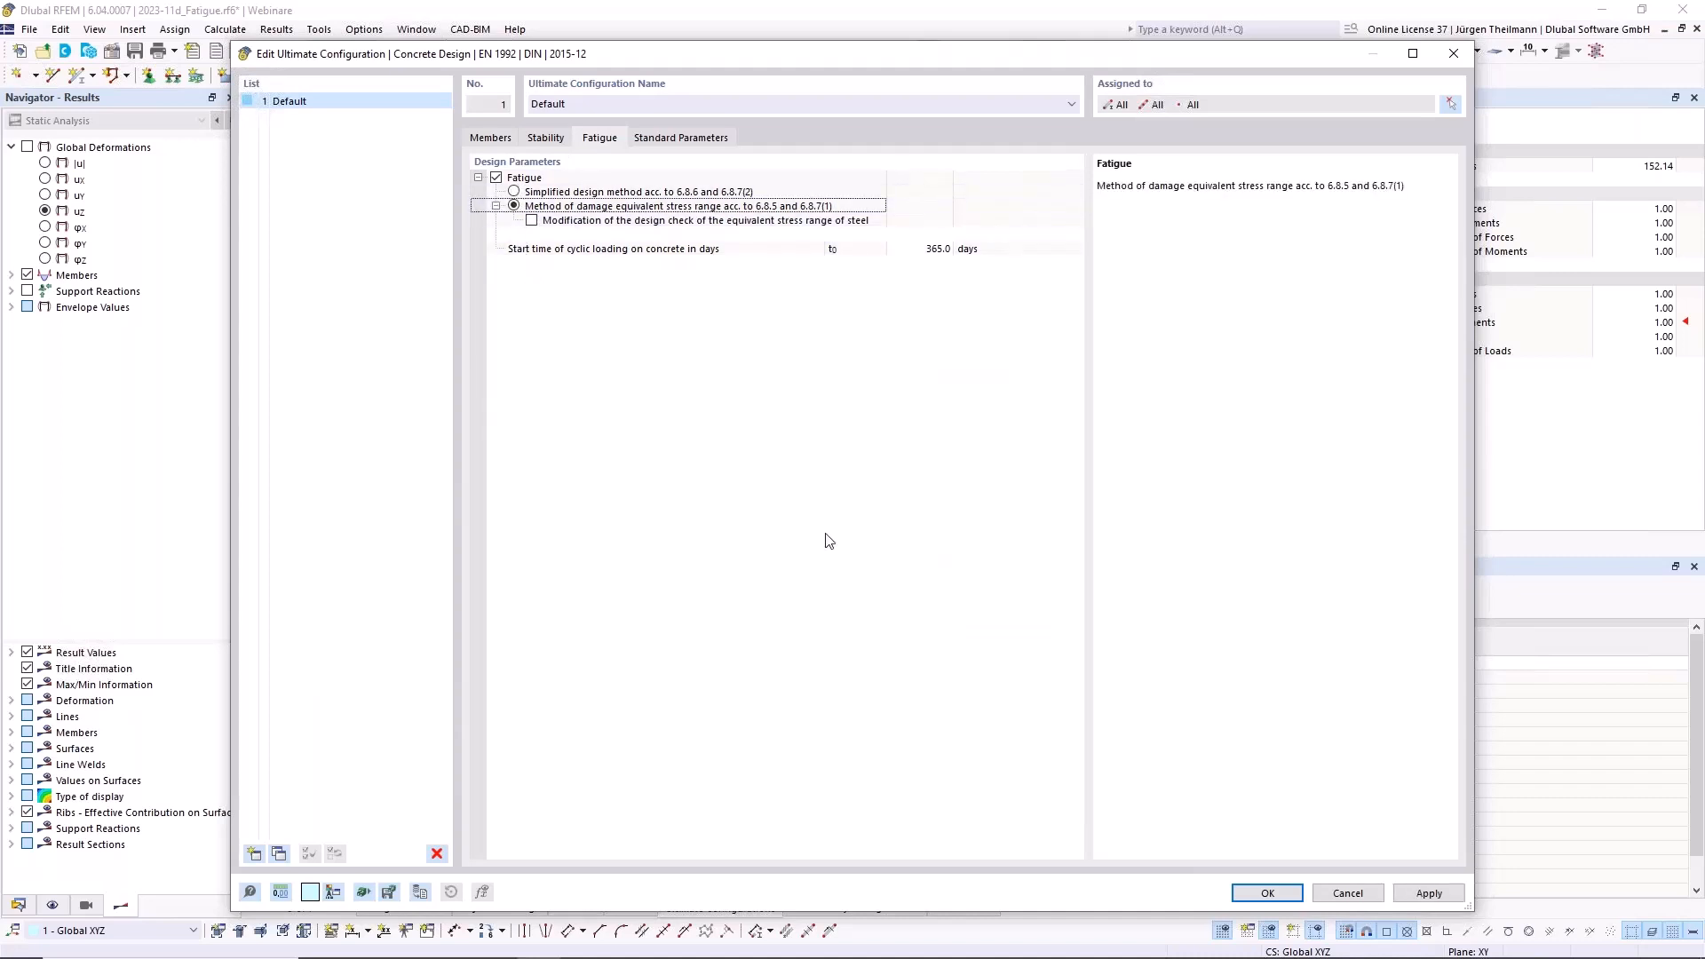
left_click(1267, 893)
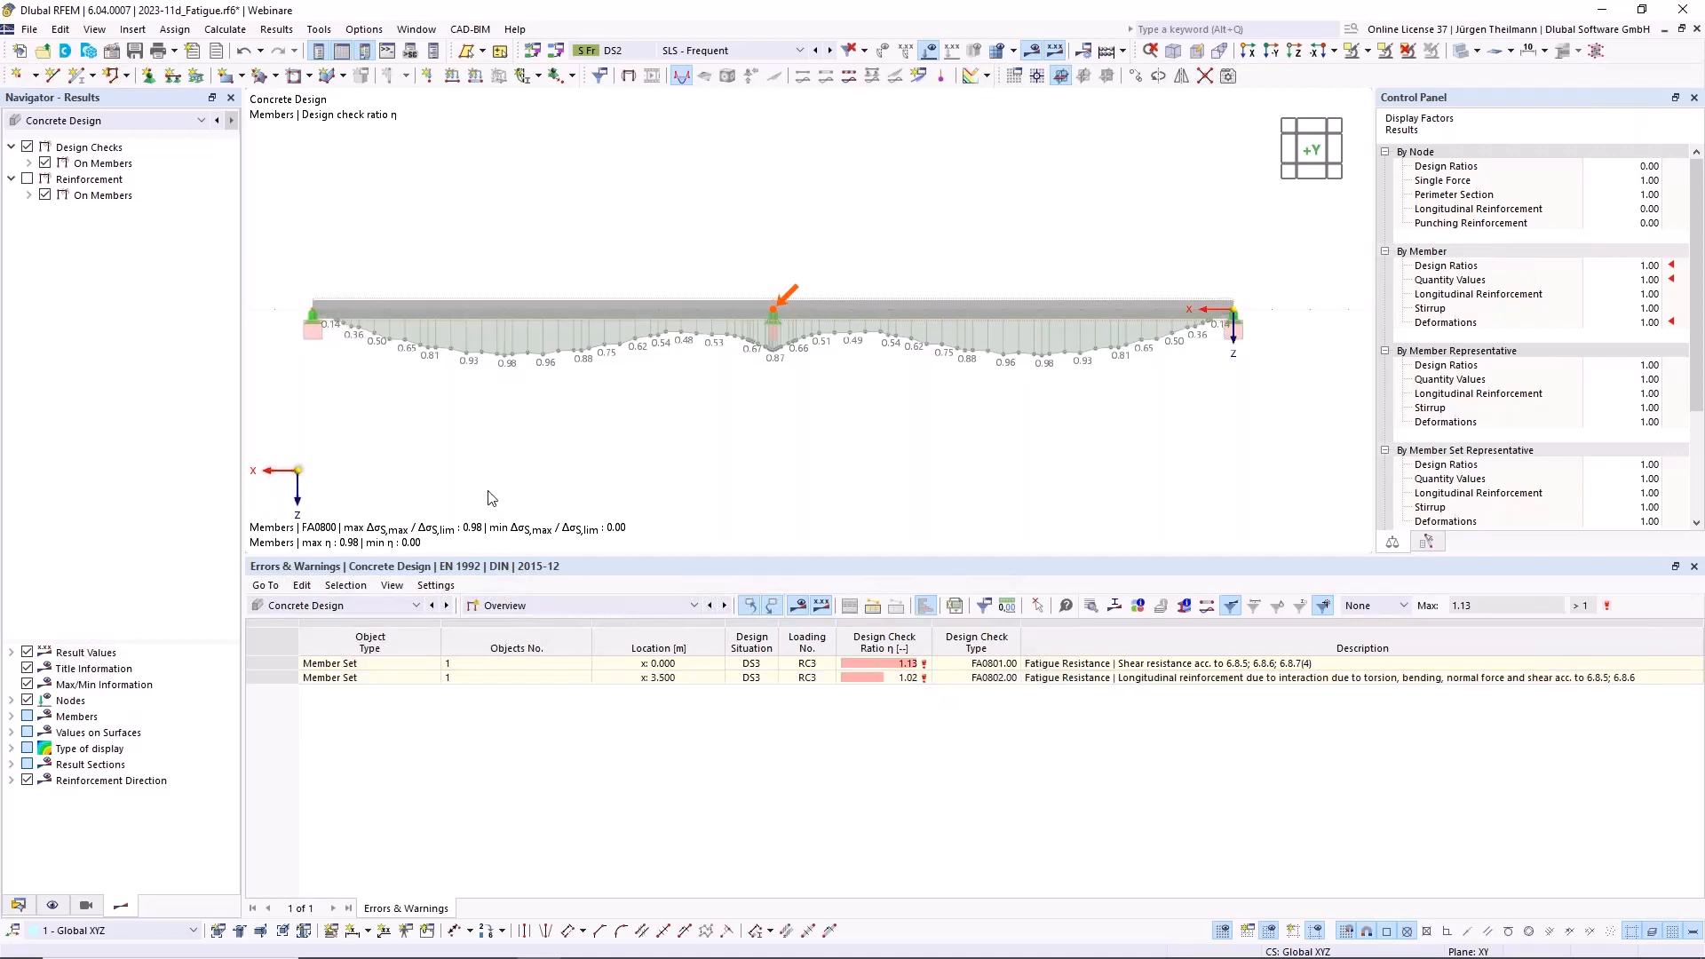
Review the Concrete Design global settings and the fatigue parameters of the Default ultimate configuration without changing them
left_click(642, 606)
left_click(636, 622)
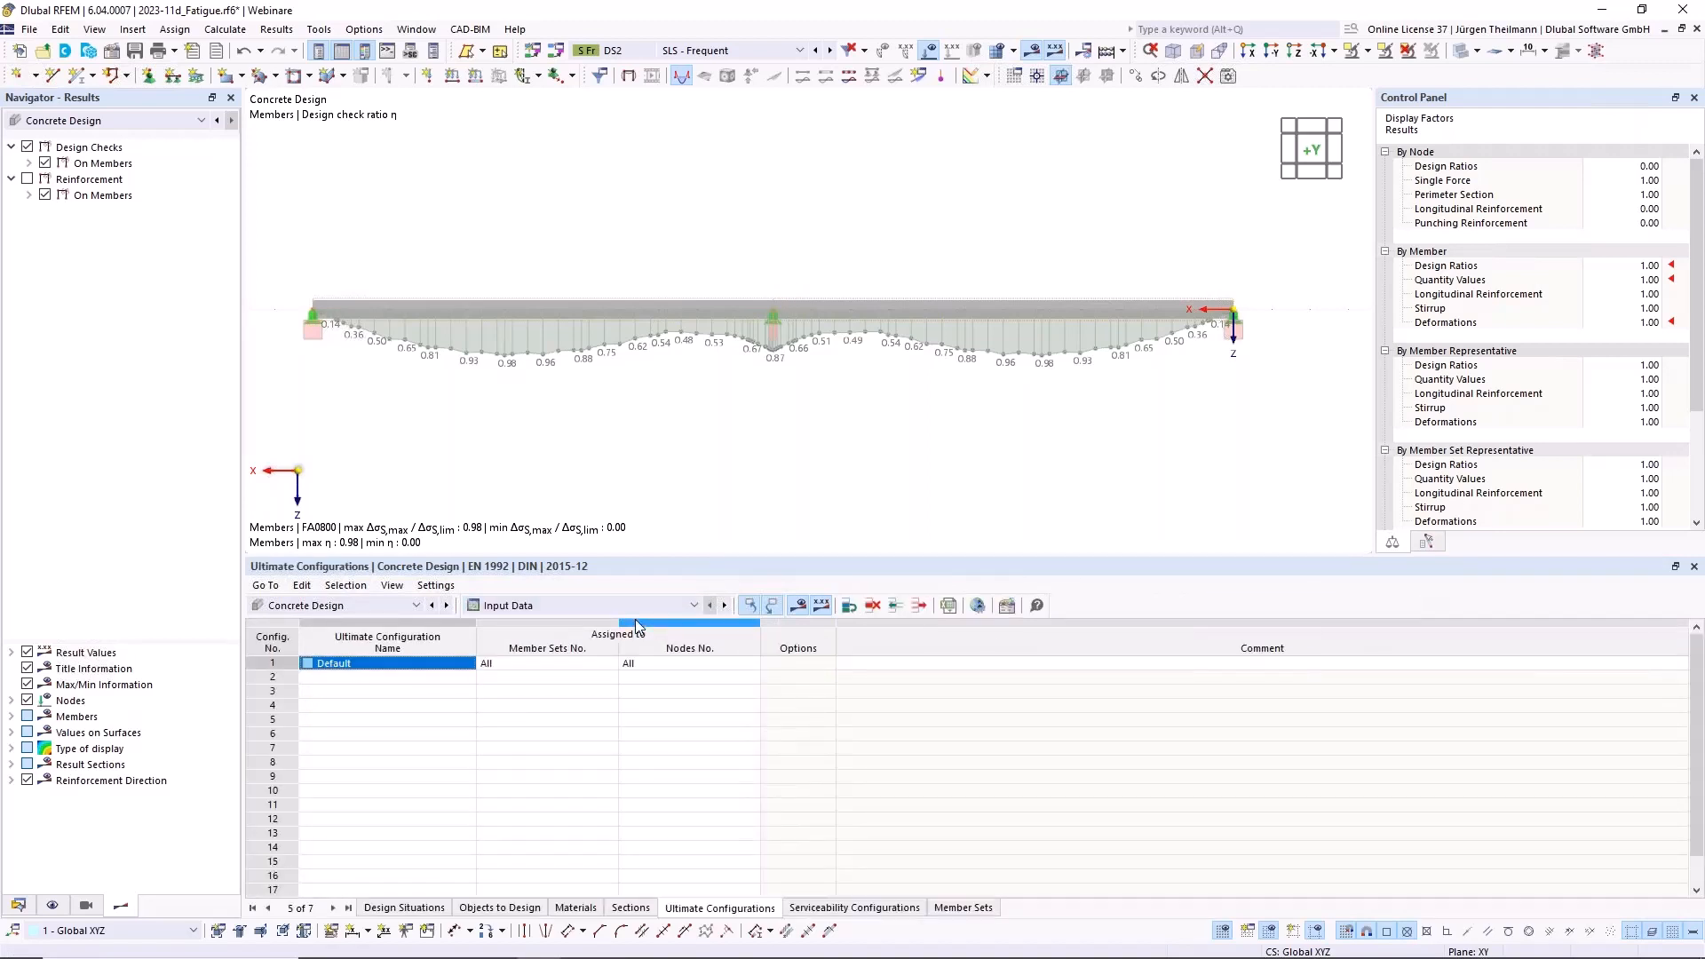
left_click(978, 610)
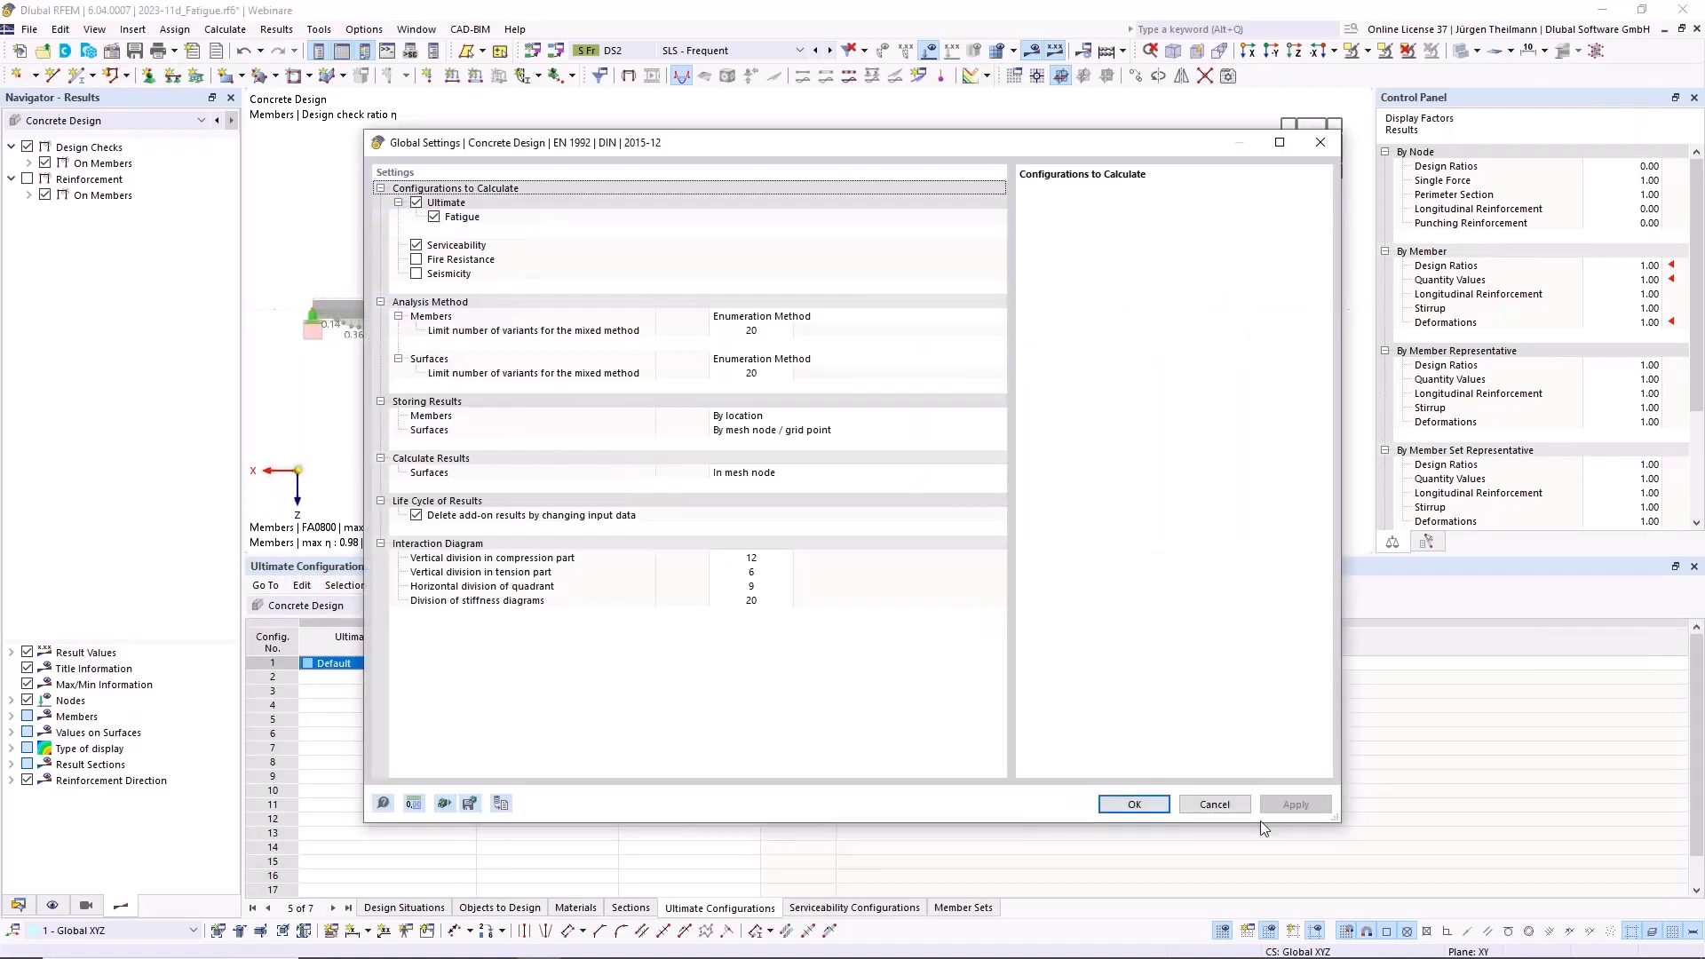
left_click(1134, 804)
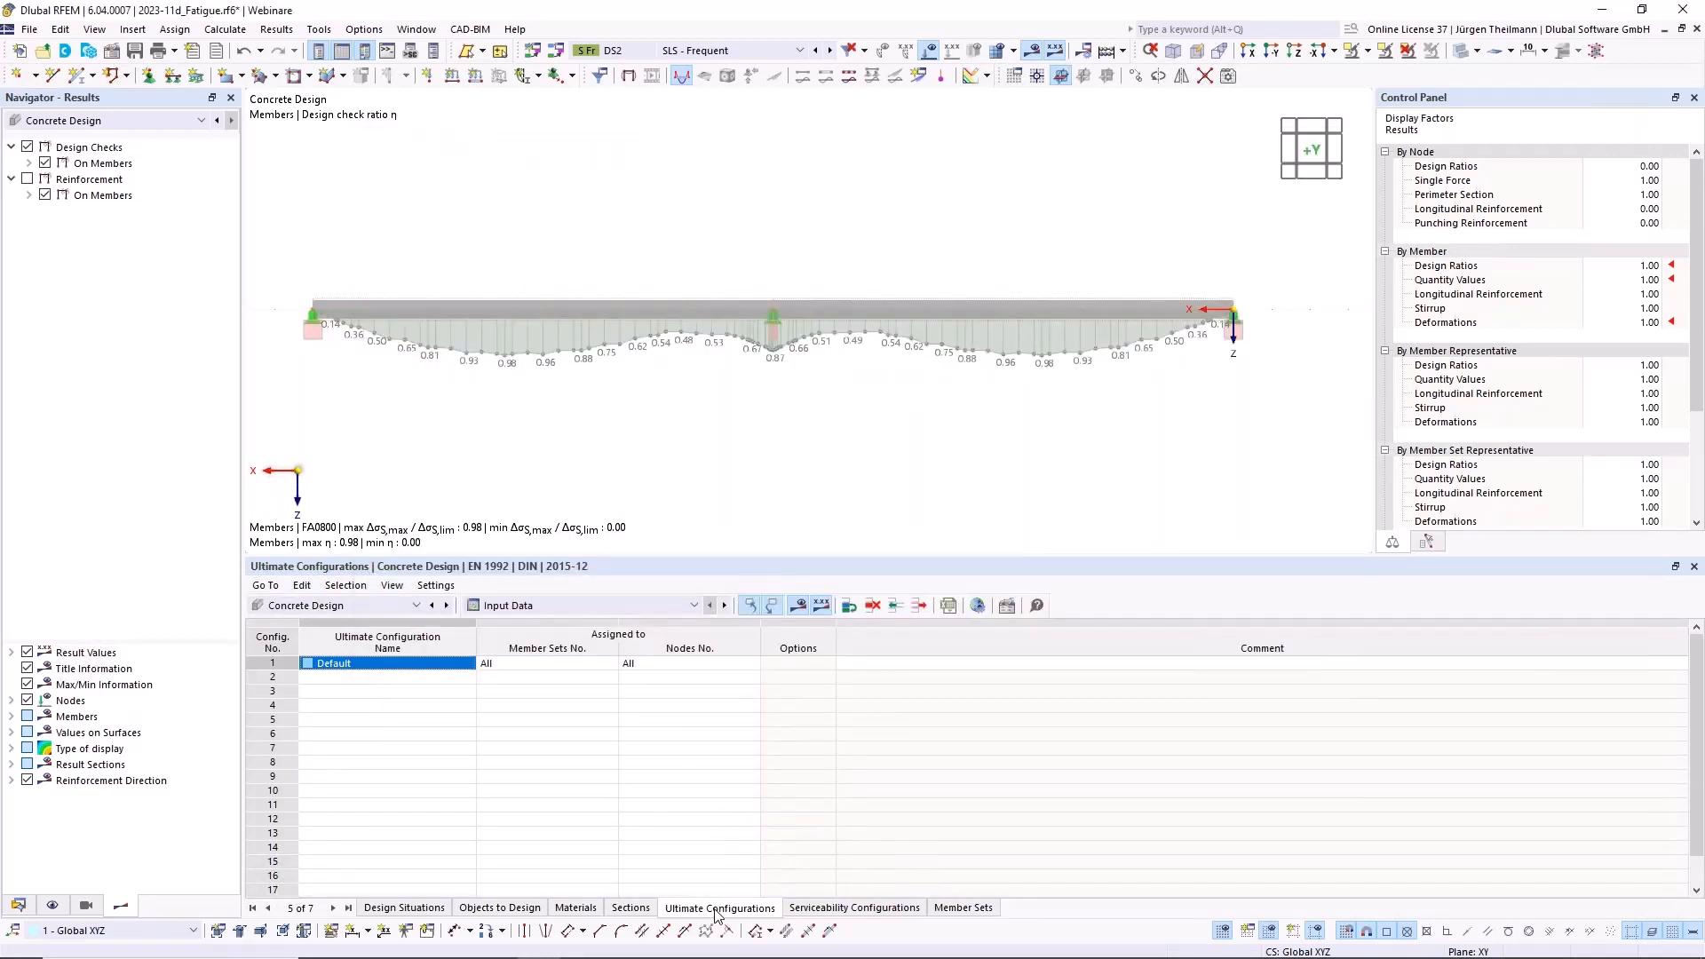
double_click(282, 664)
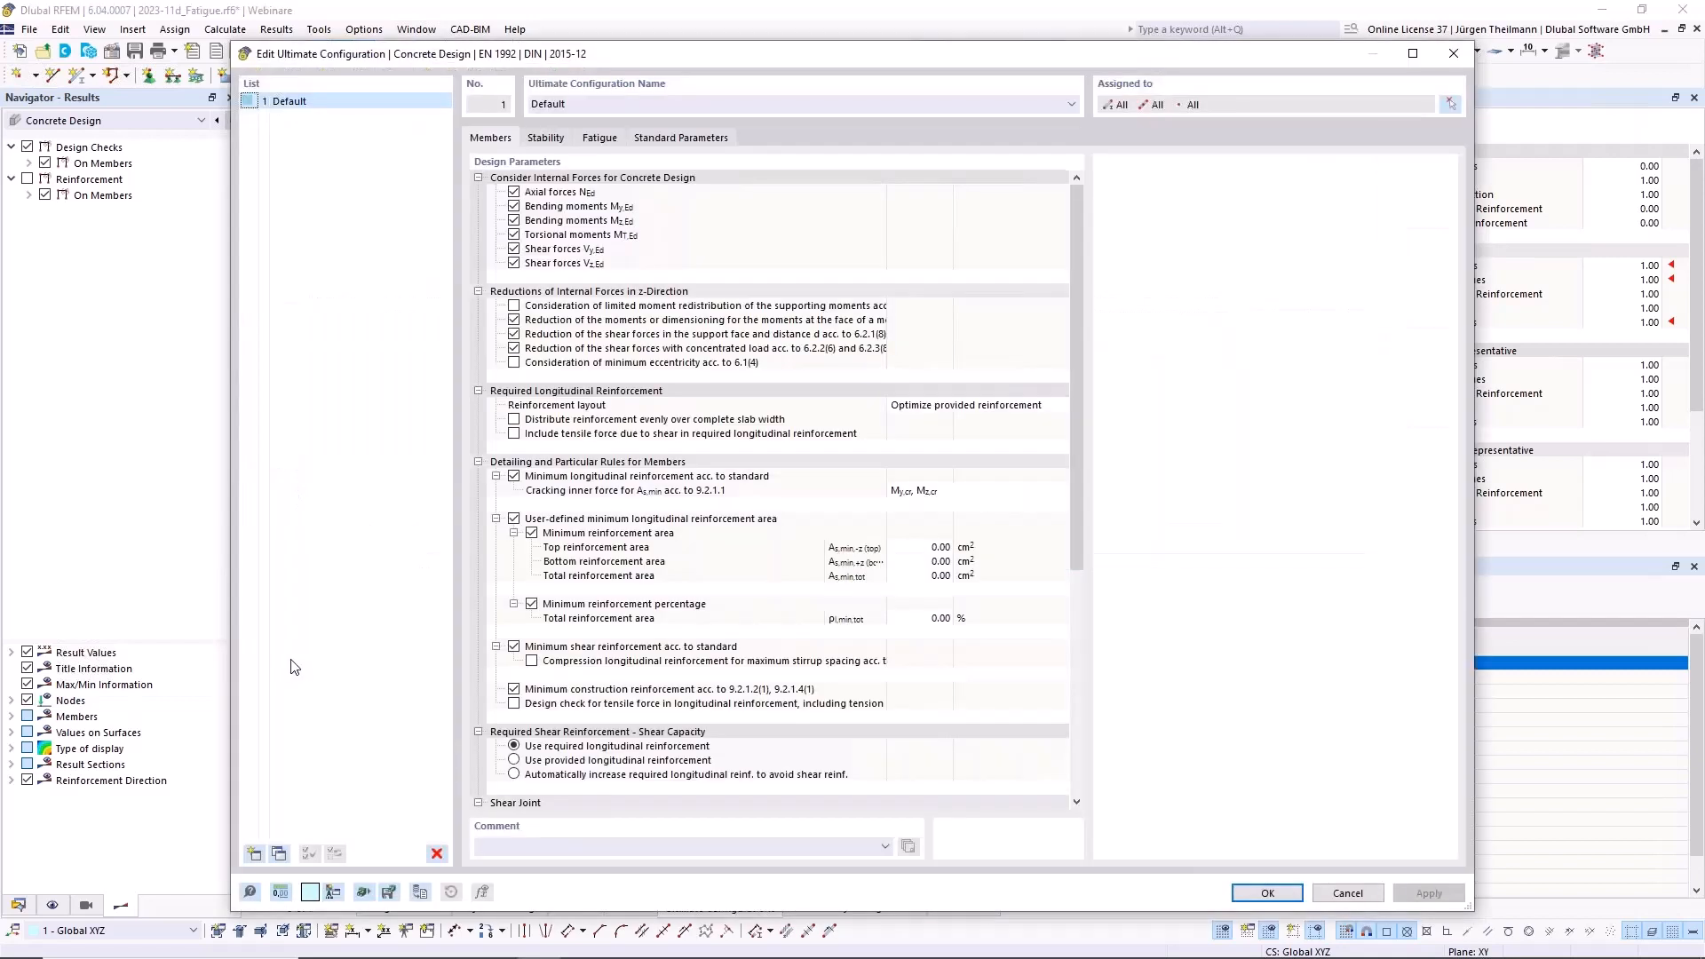
left_click(599, 138)
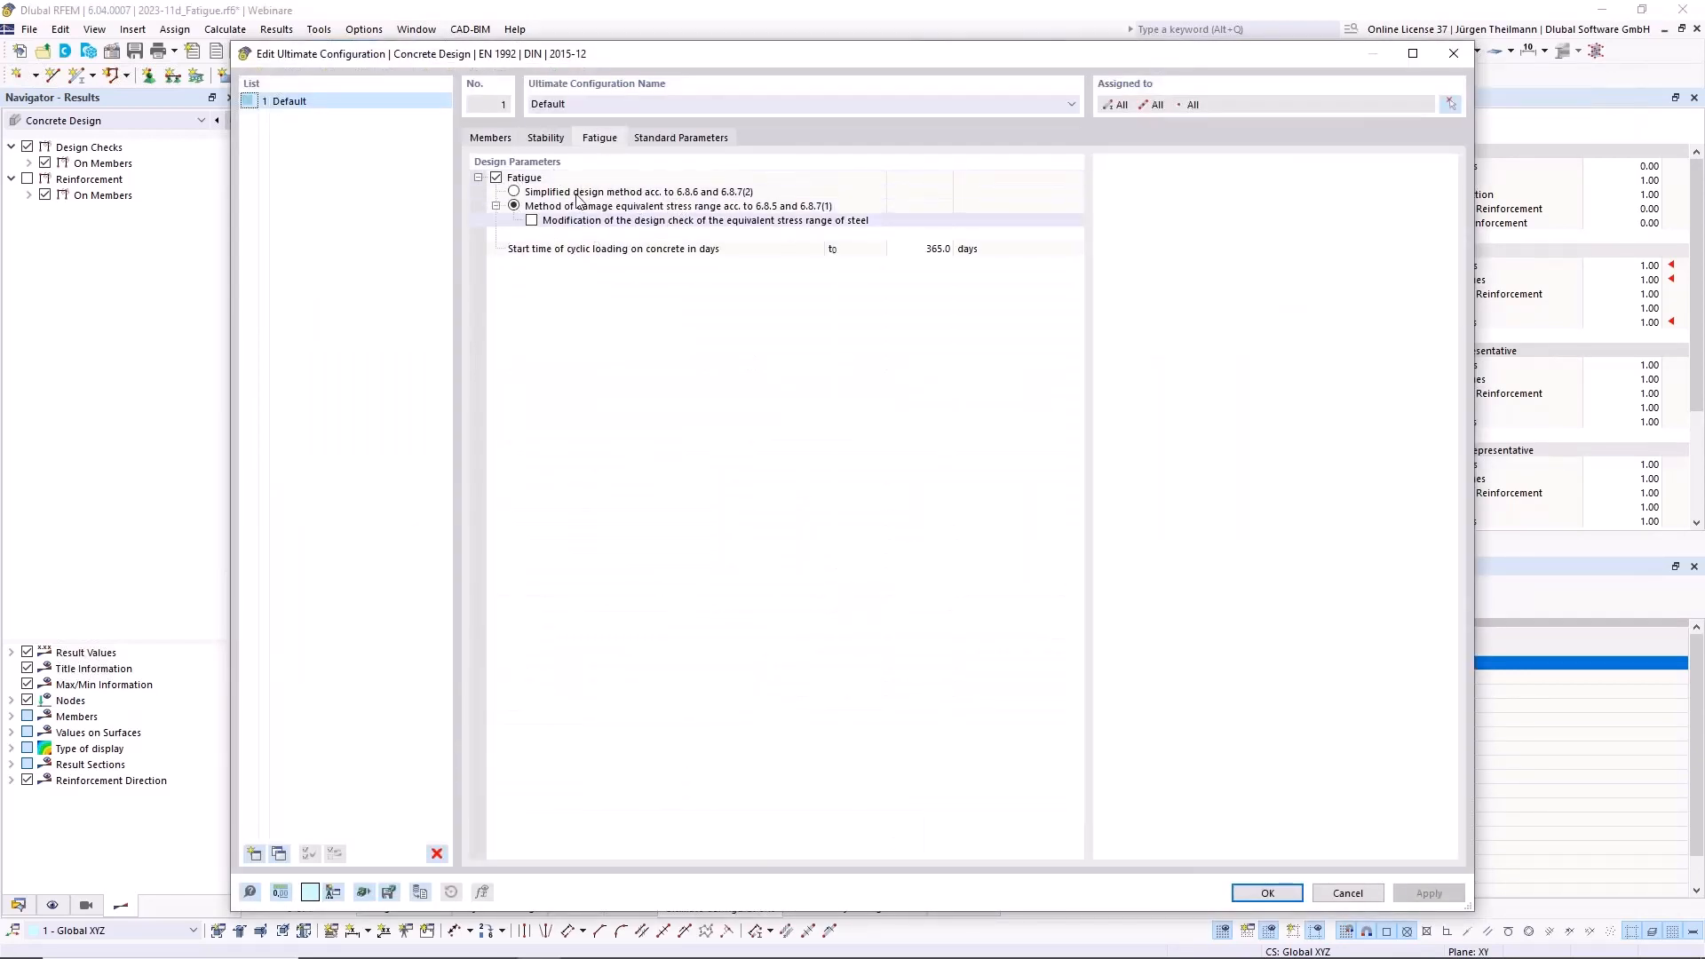
left_click(1346, 892)
Try to restrict the combinations to design of DS3 to RC3, keeping the existing Concrete Design results
left_click(428, 909)
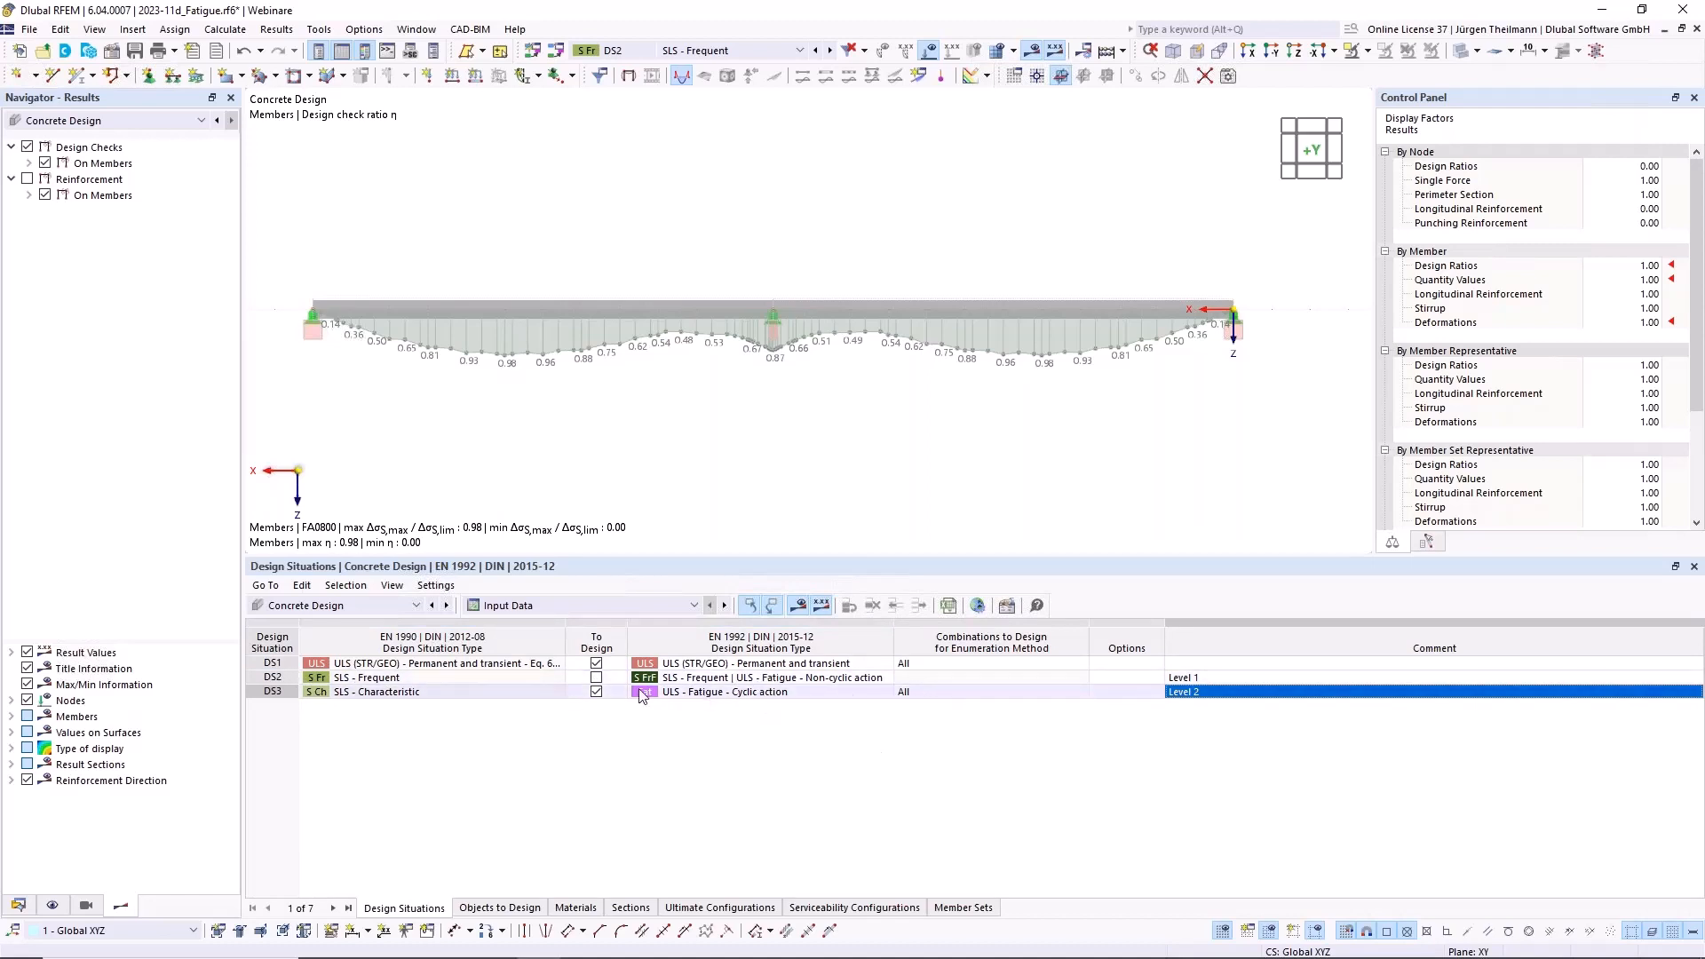
left_click(934, 693)
left_click(1066, 691)
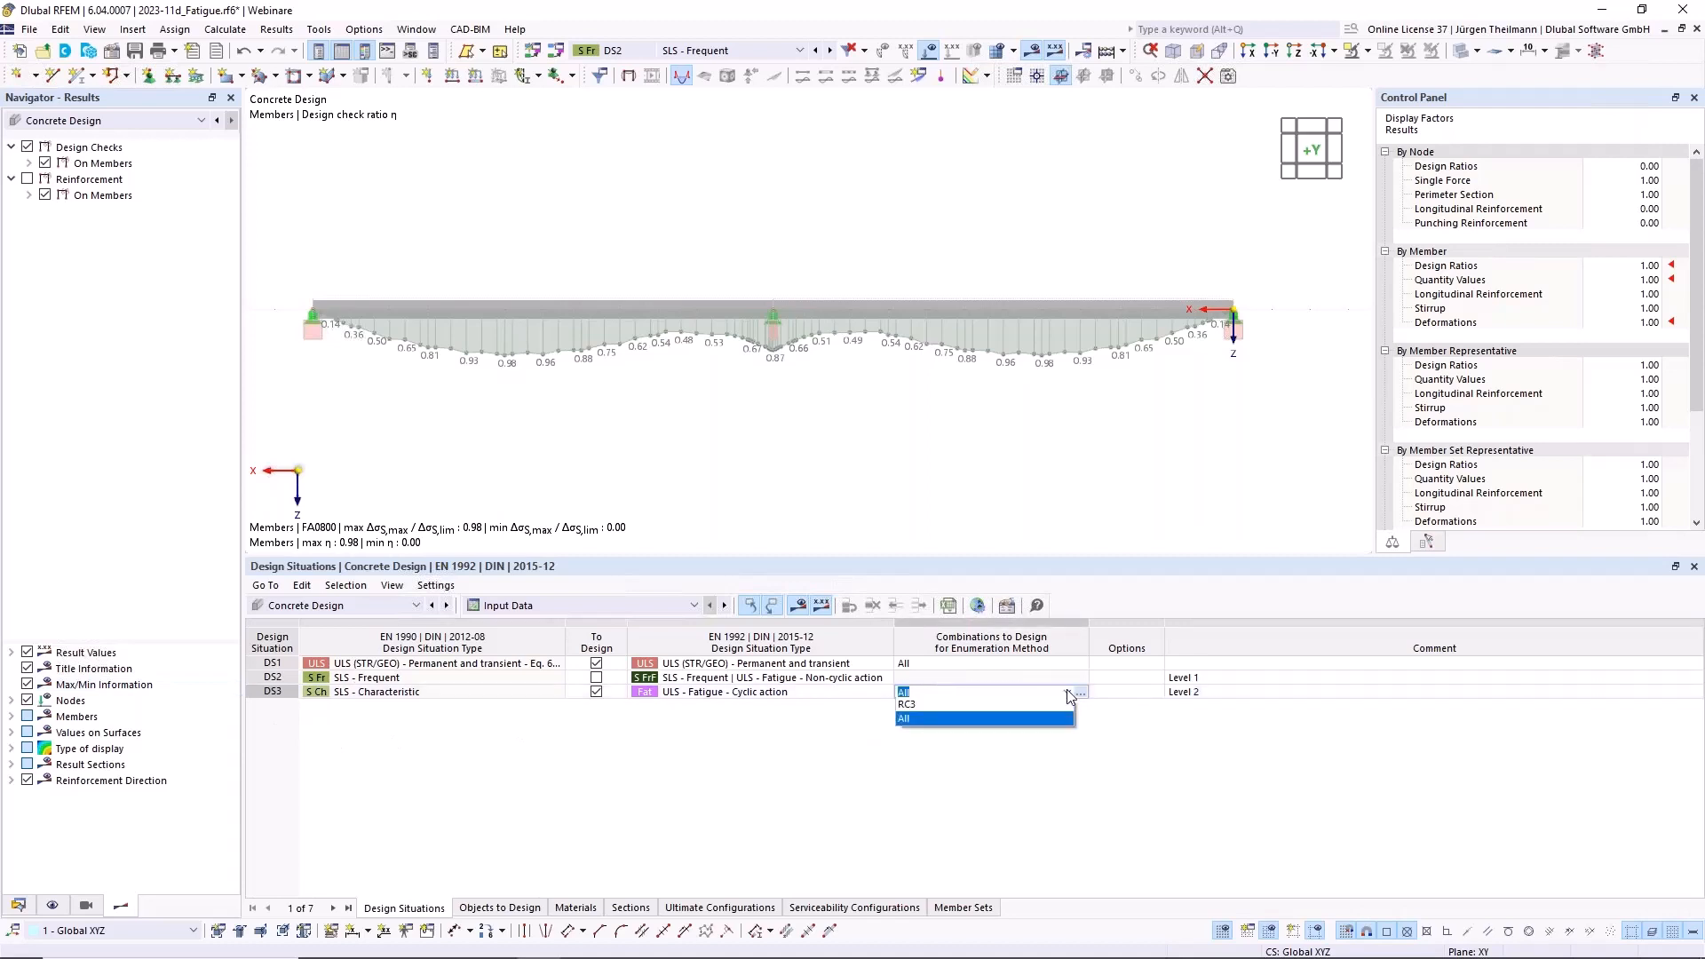
left_click(963, 704)
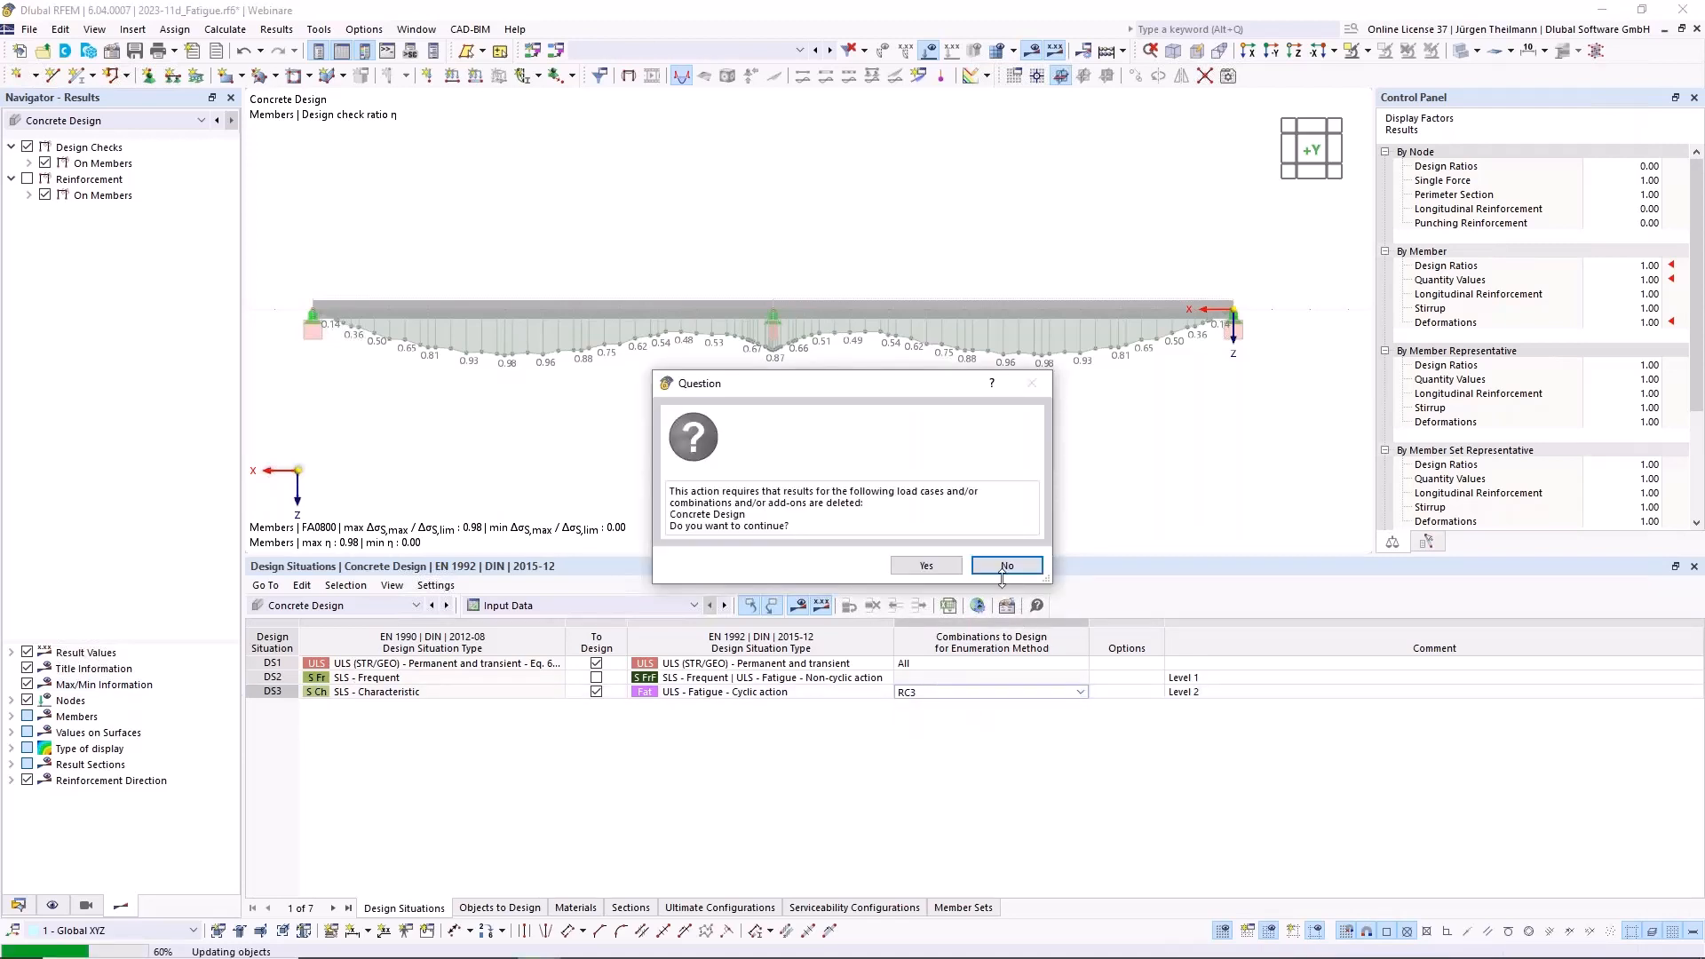
left_click(1002, 573)
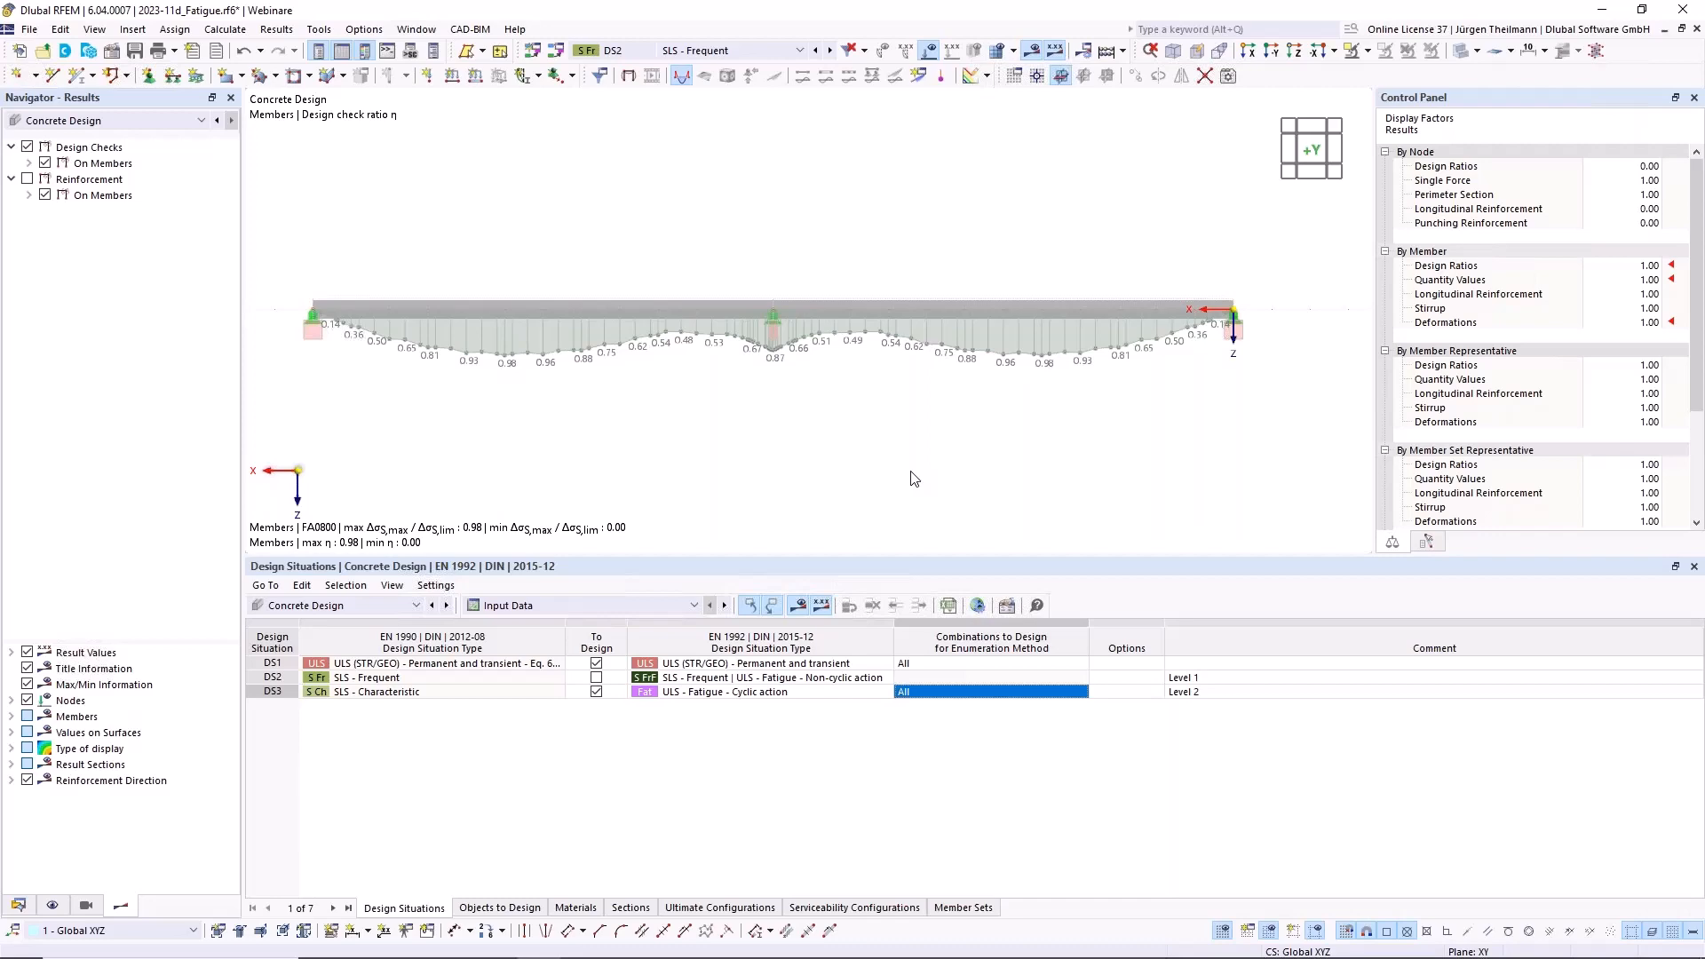
Switch to the Dlubal website in the browser and open the Knowledge Base from the support section
key("alt+Tab")
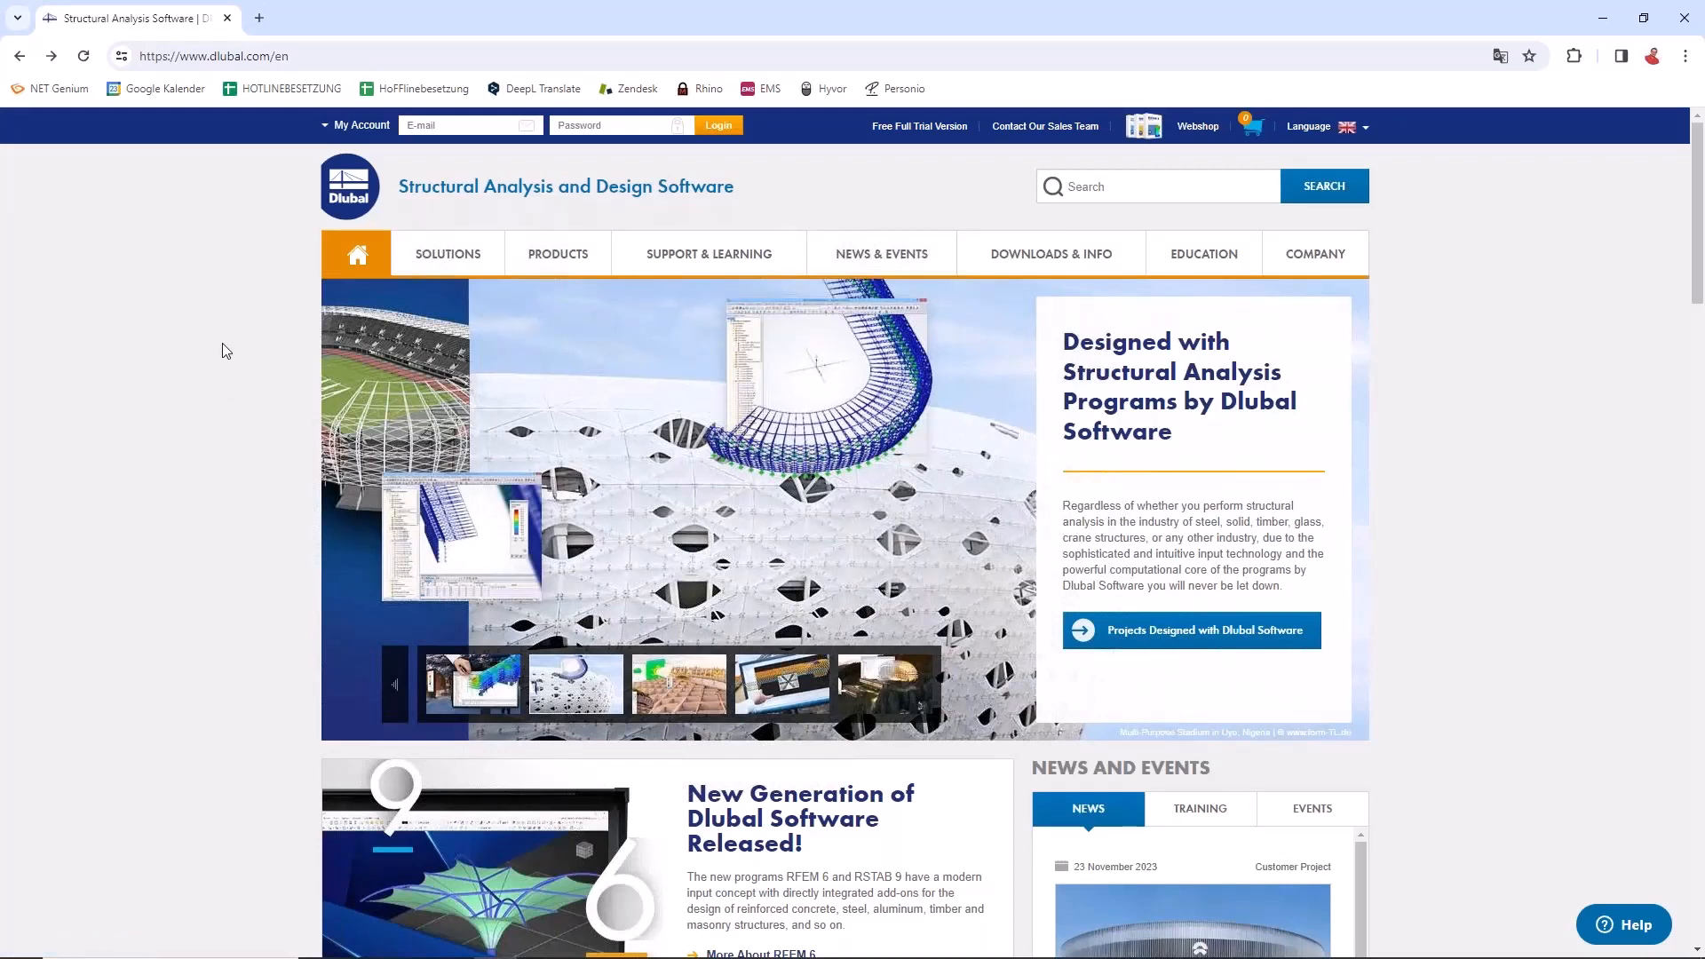
mouse_move(667, 258)
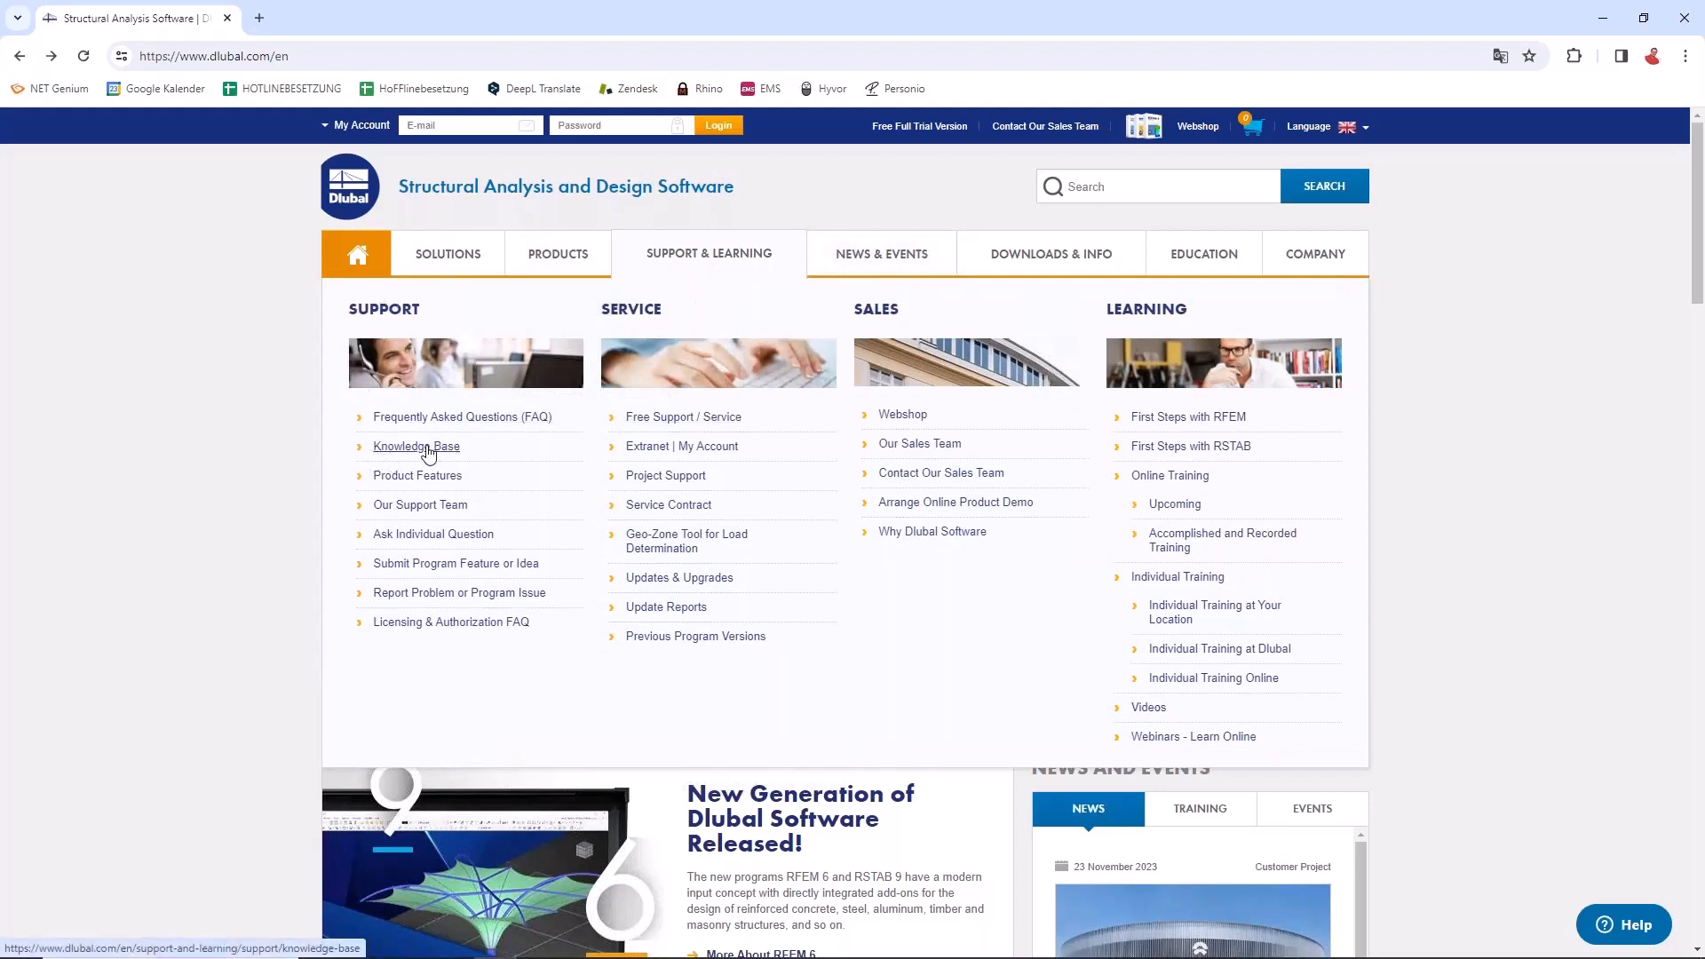
left_click(427, 453)
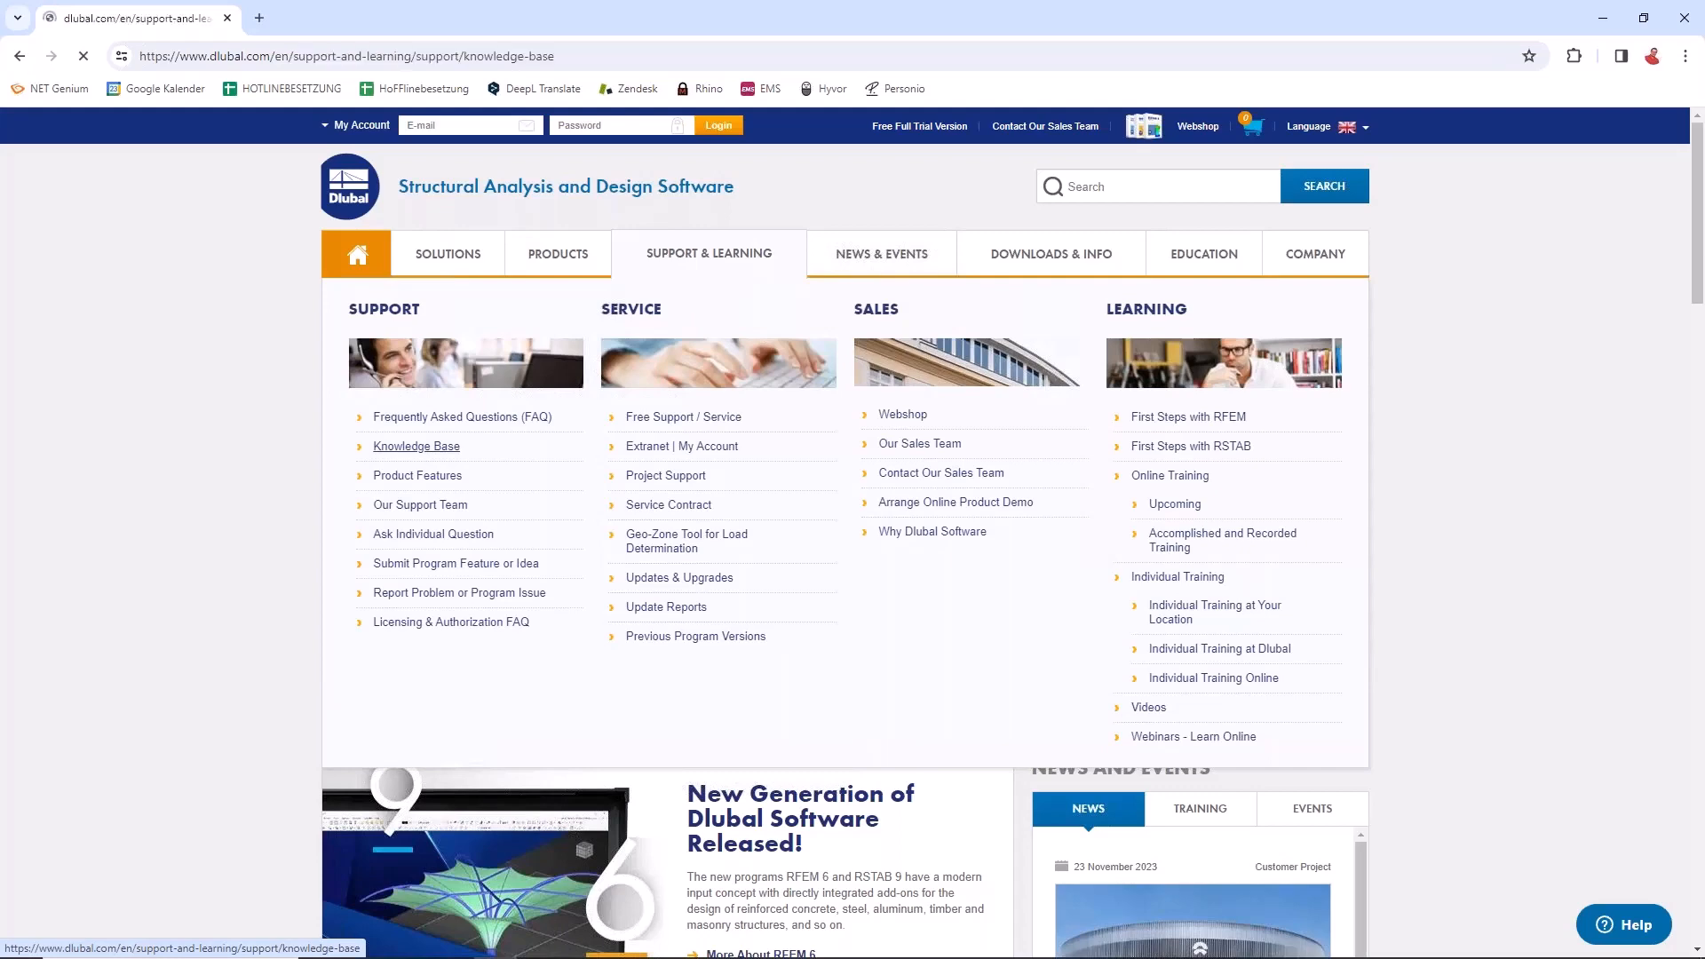
scroll(226, 458, "down", 4)
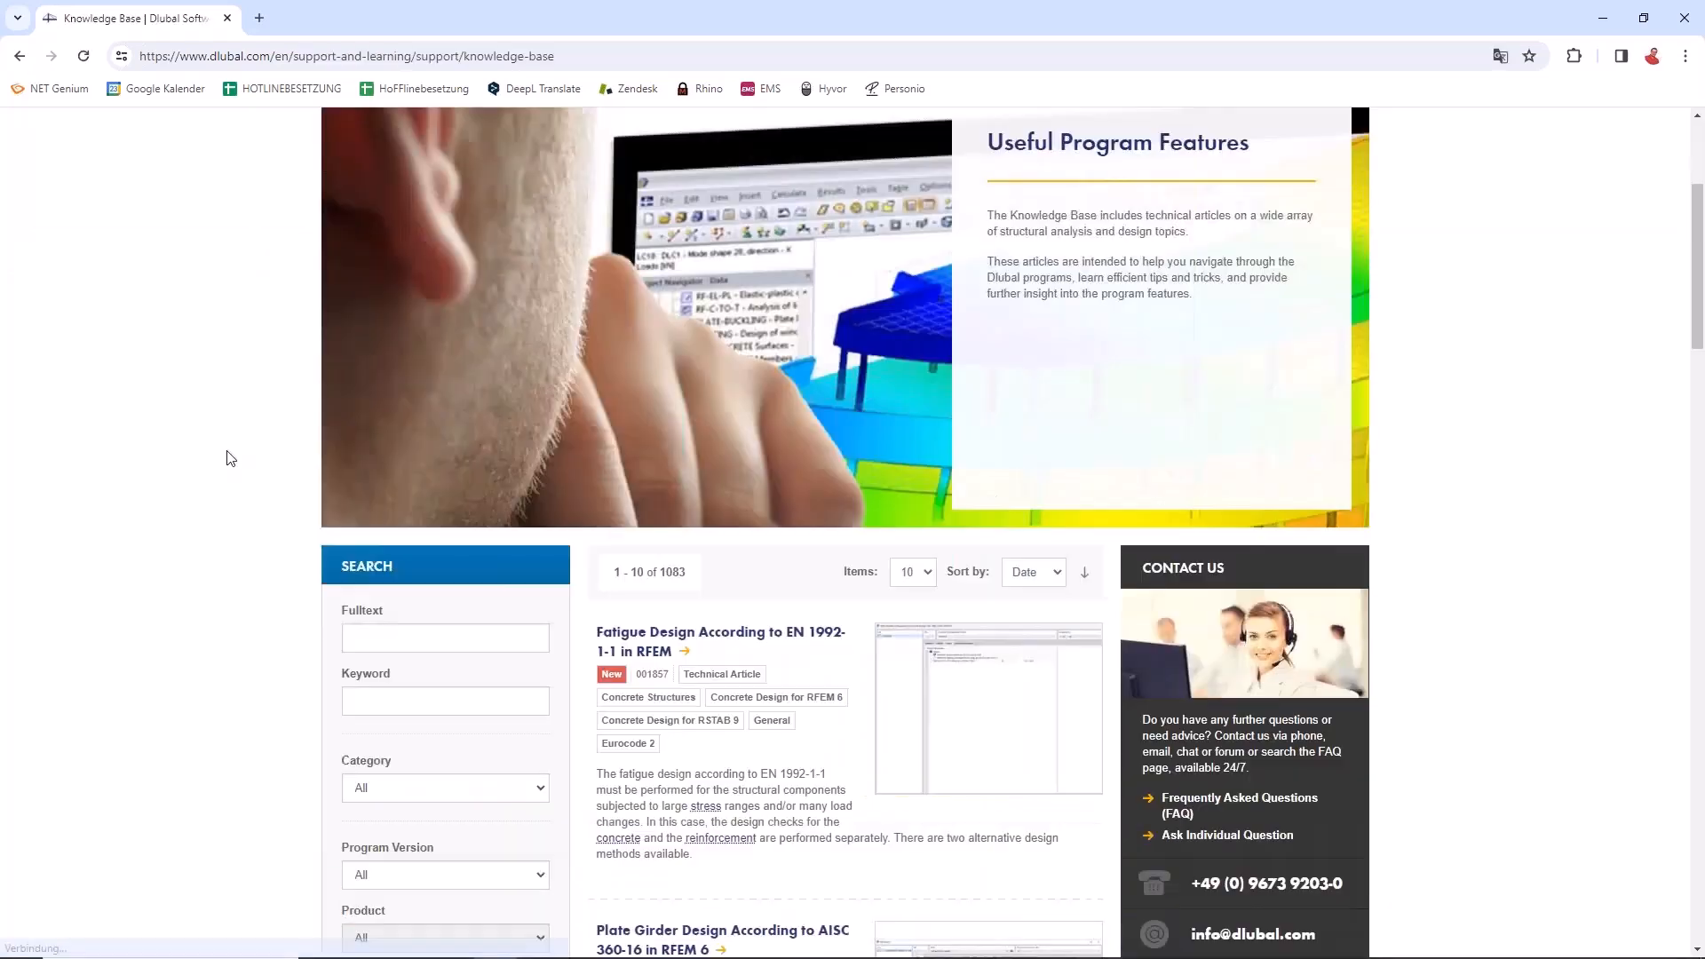
Search the Knowledge Base by full text for "fatigue"
scroll(205, 428, "down", 3)
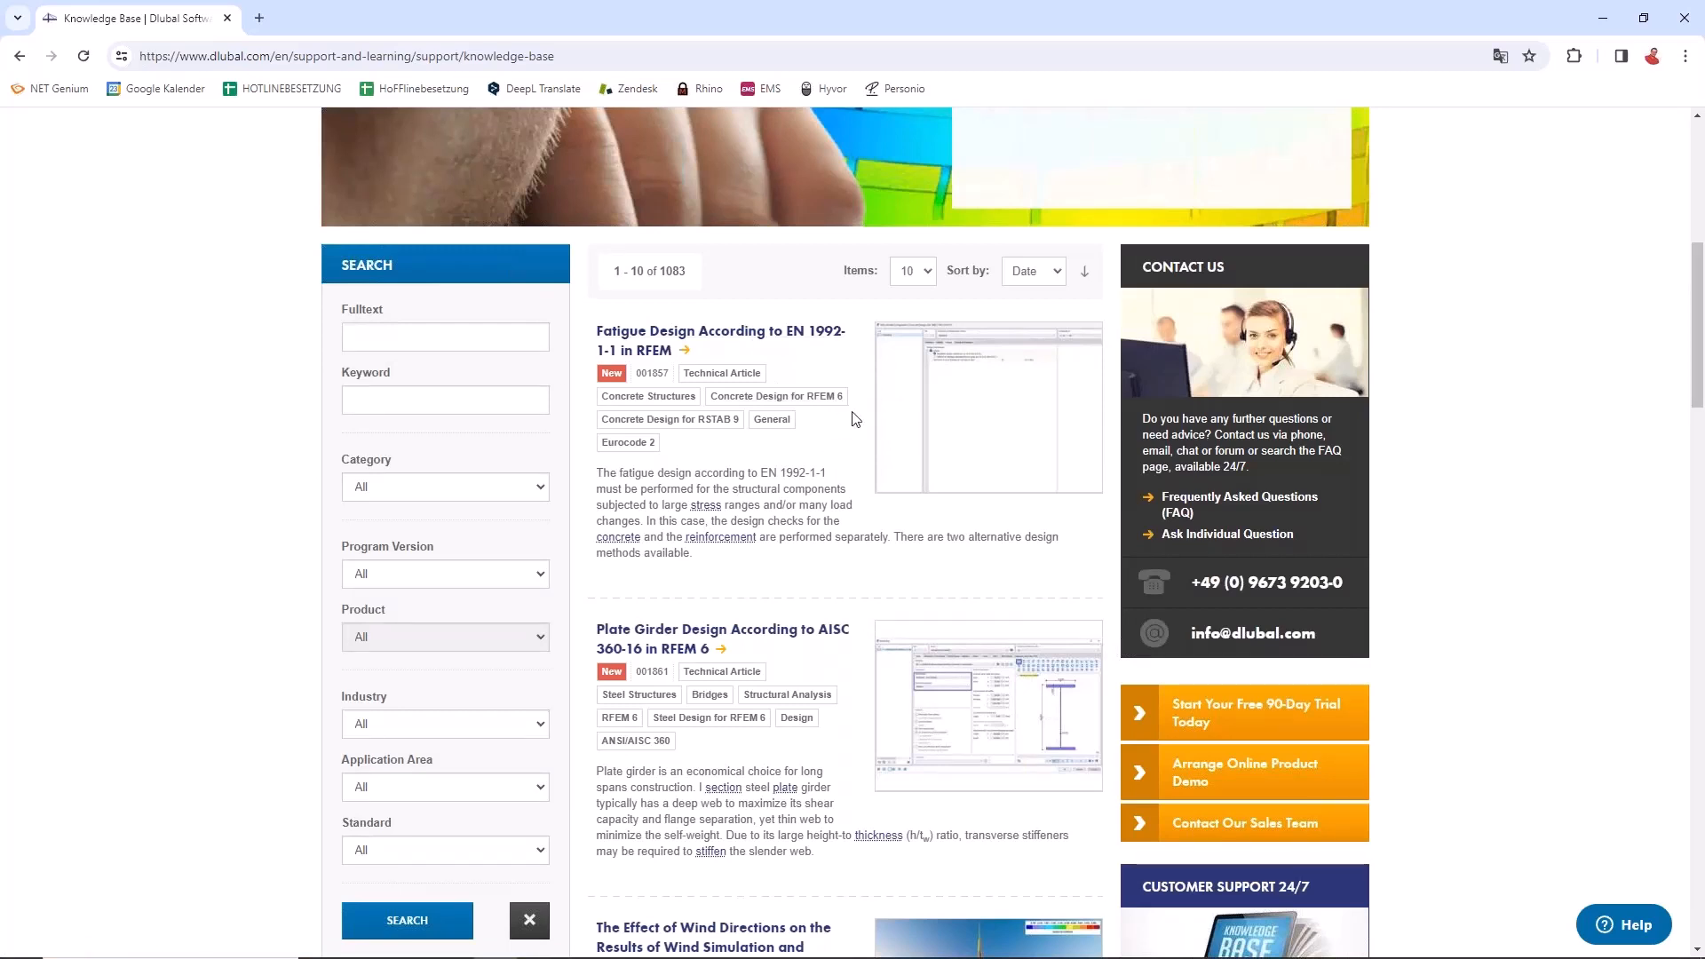
left_click(439, 342)
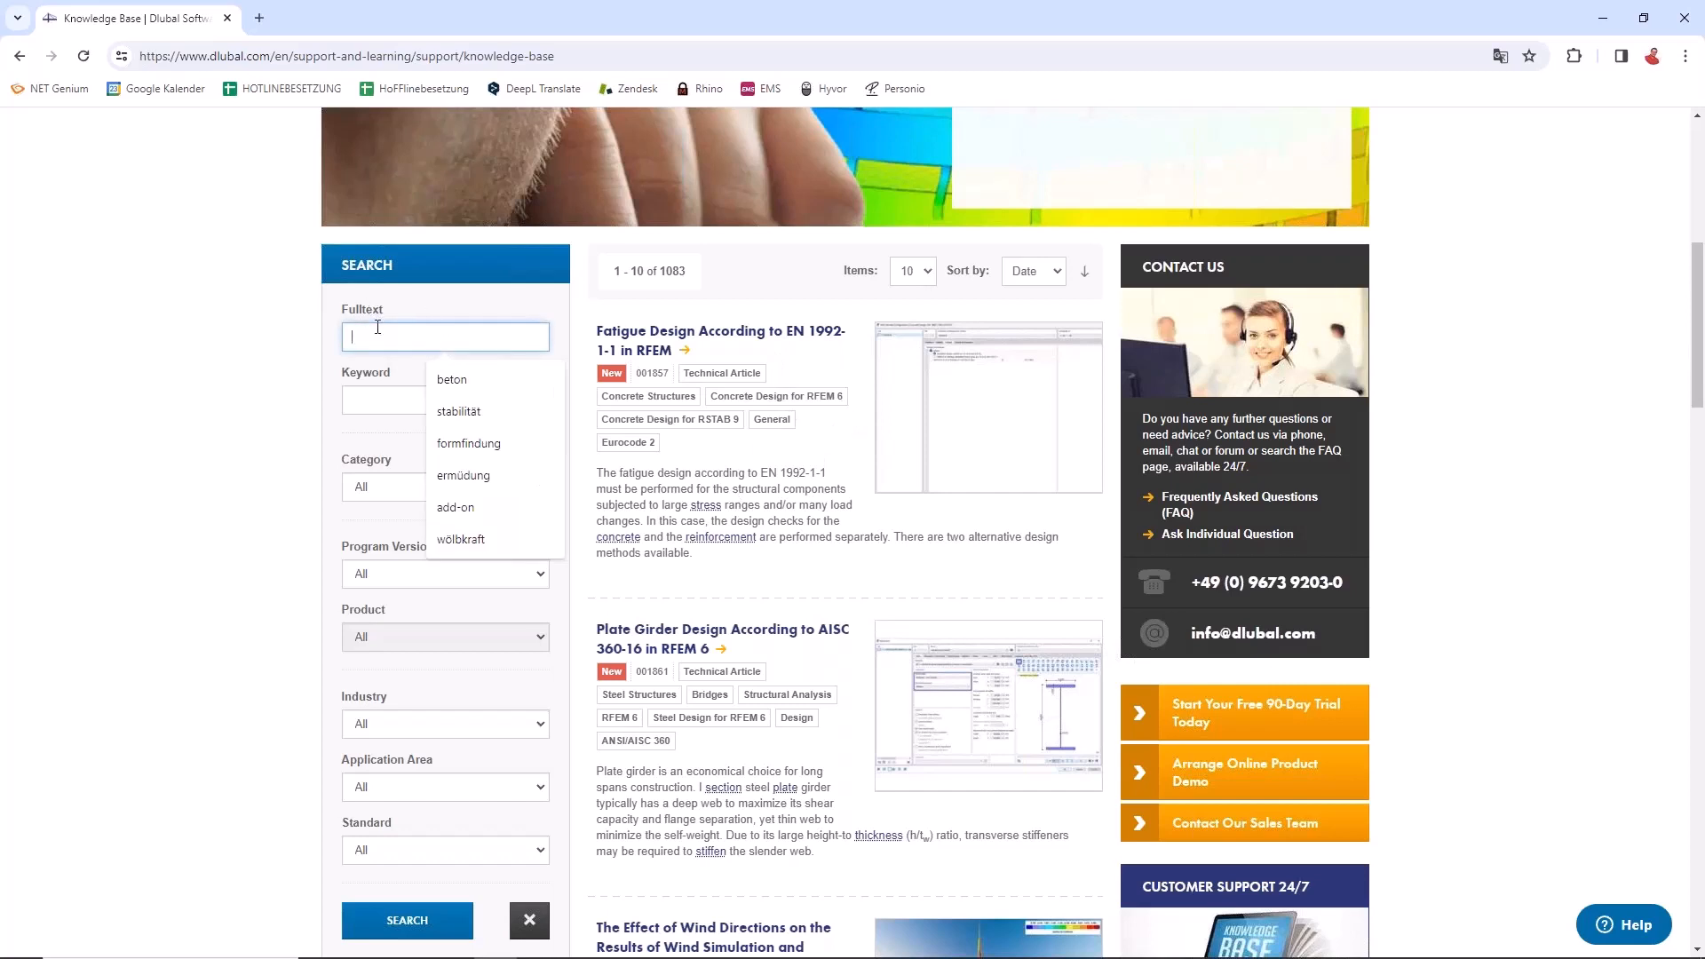
type("fat")
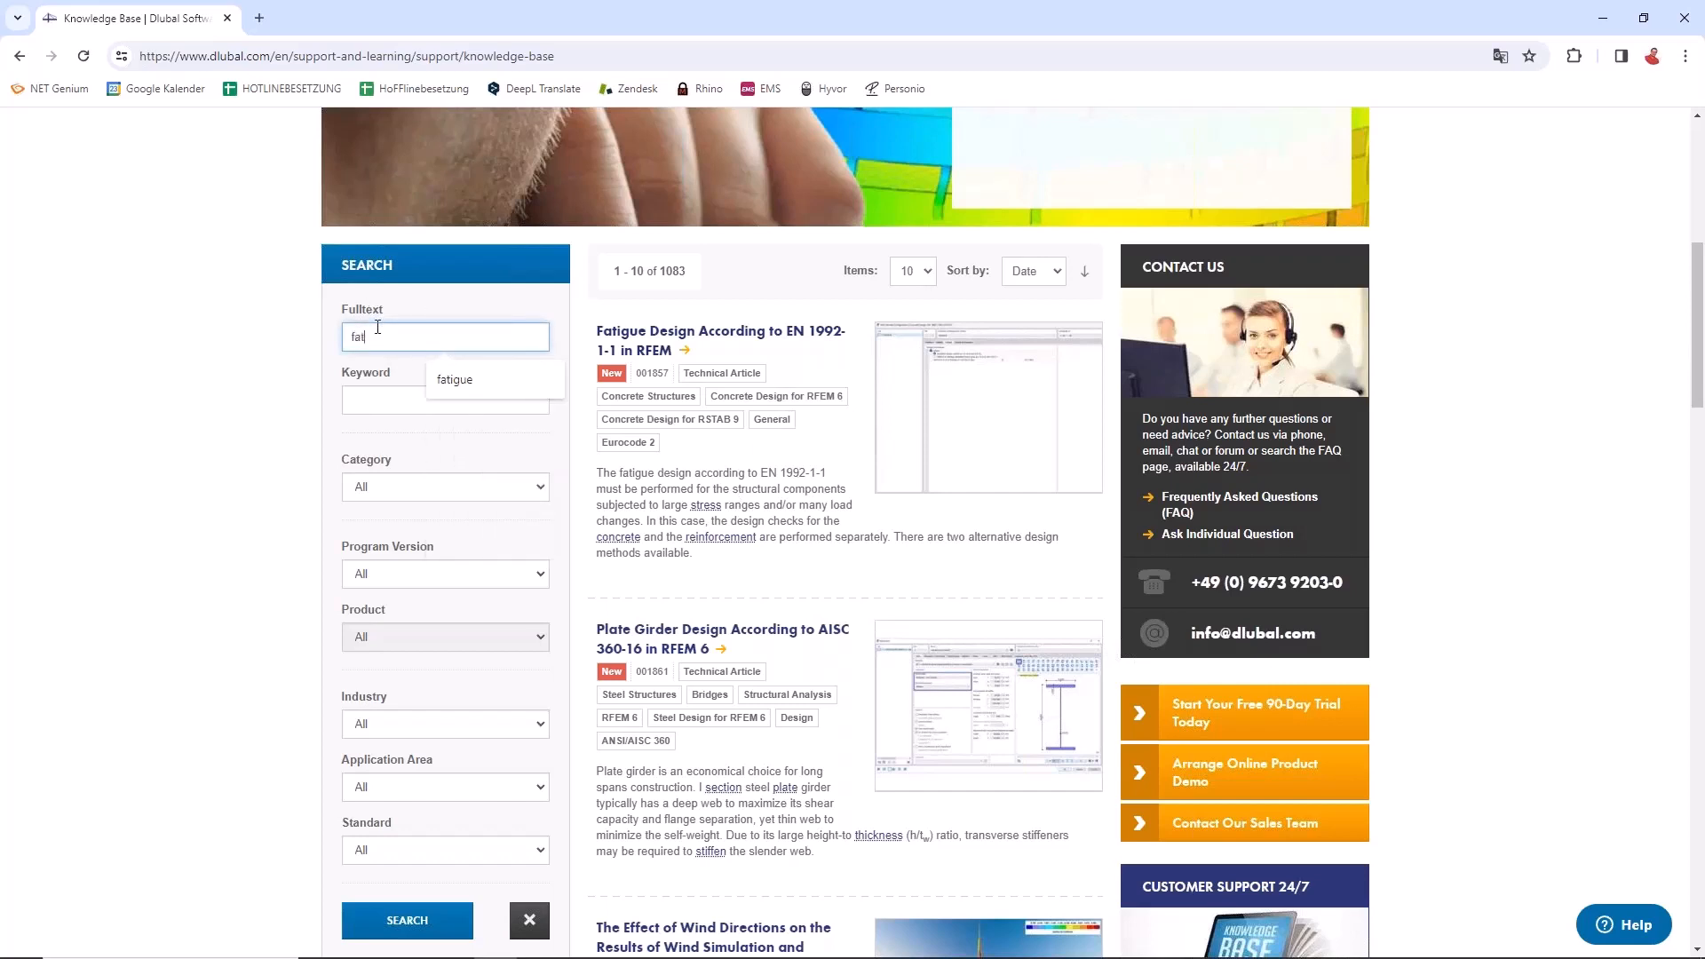
left_click(458, 380)
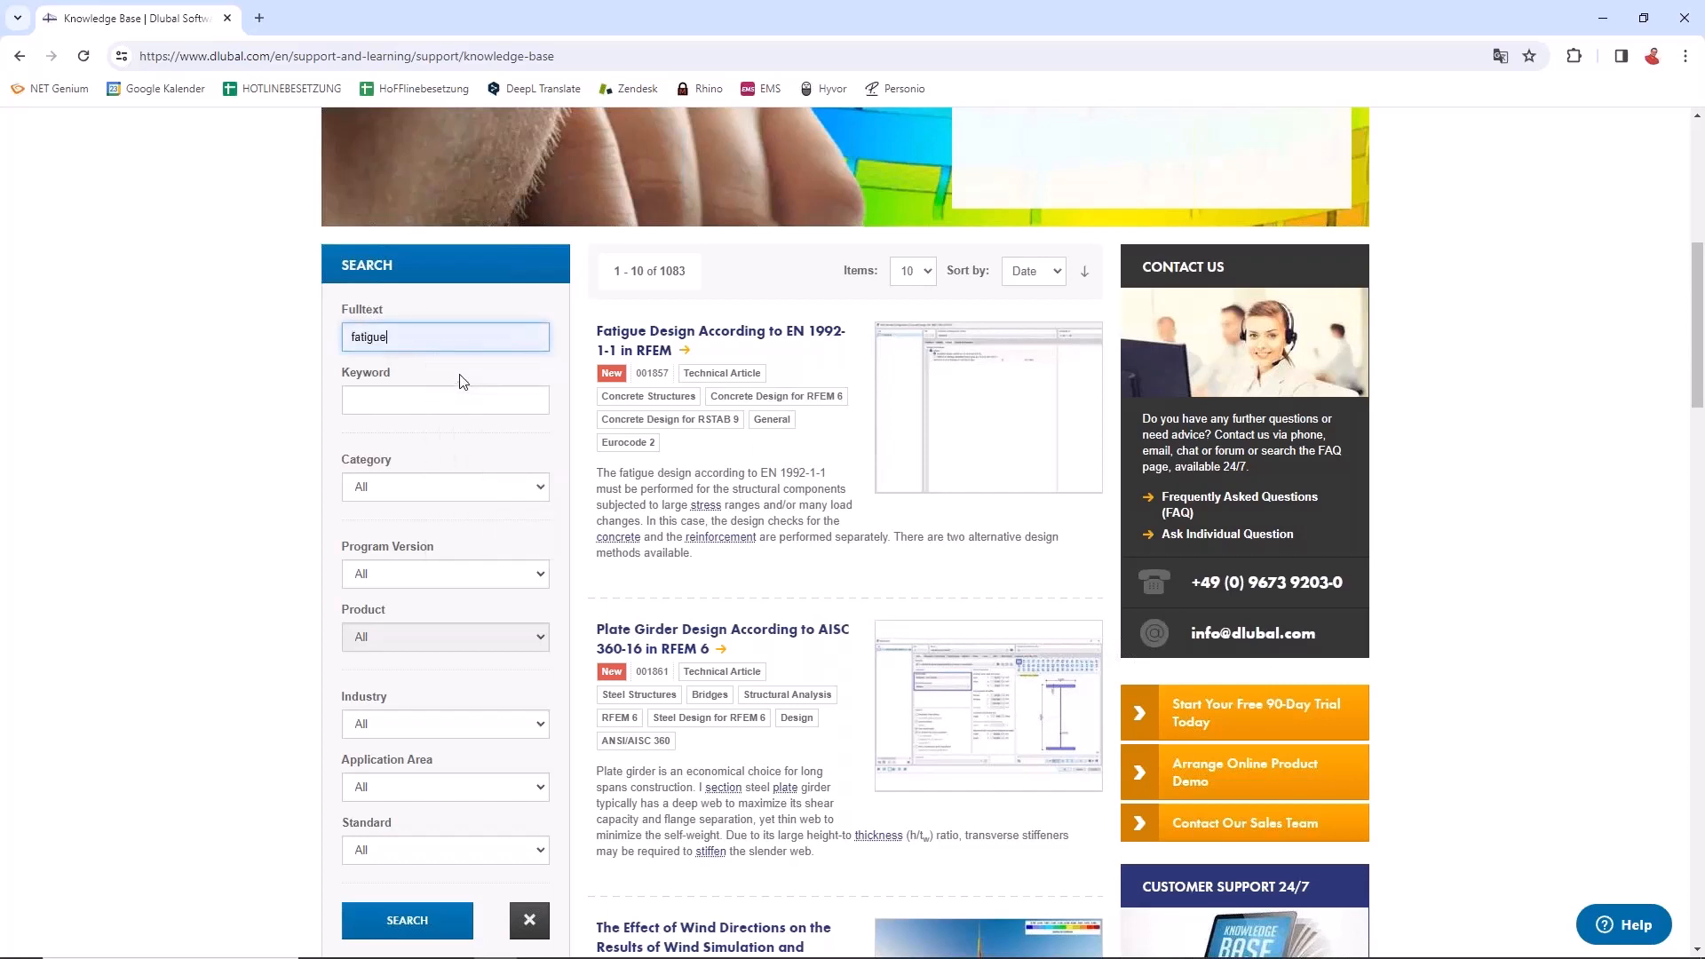
left_click(429, 928)
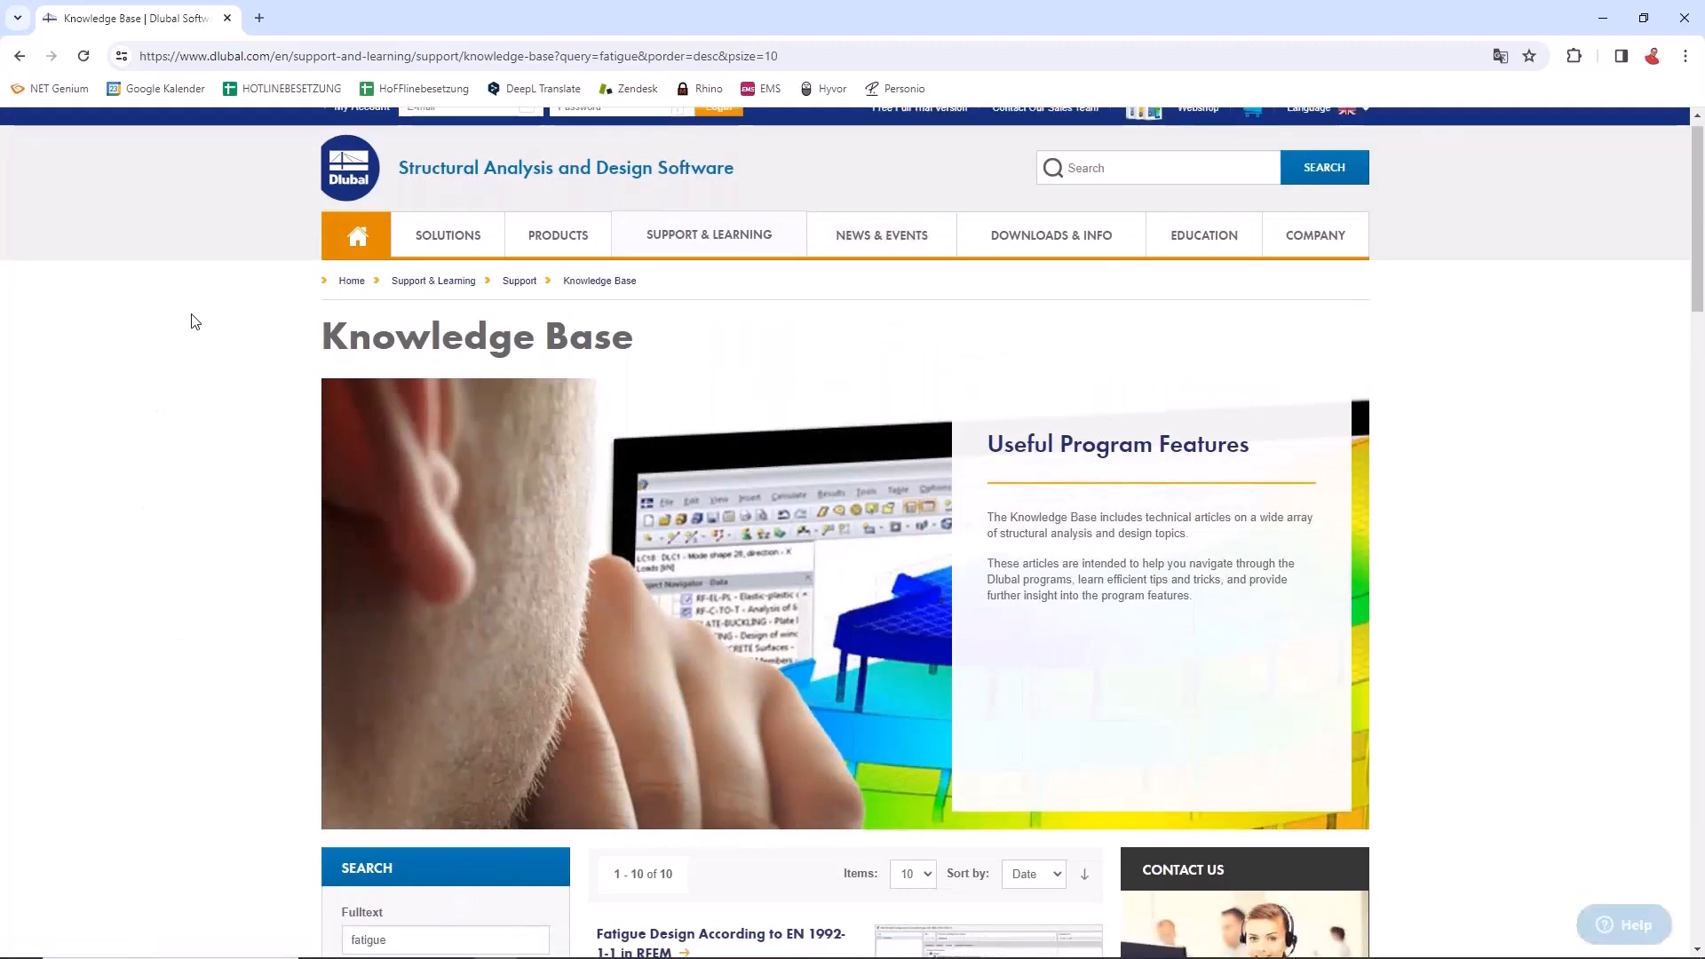
Open the article "Fatigue Design According to EN 1992-1-1 in RFEM" and read its introduction and Design Level 1 section
scroll(196, 321, "down", 5)
left_click(689, 513)
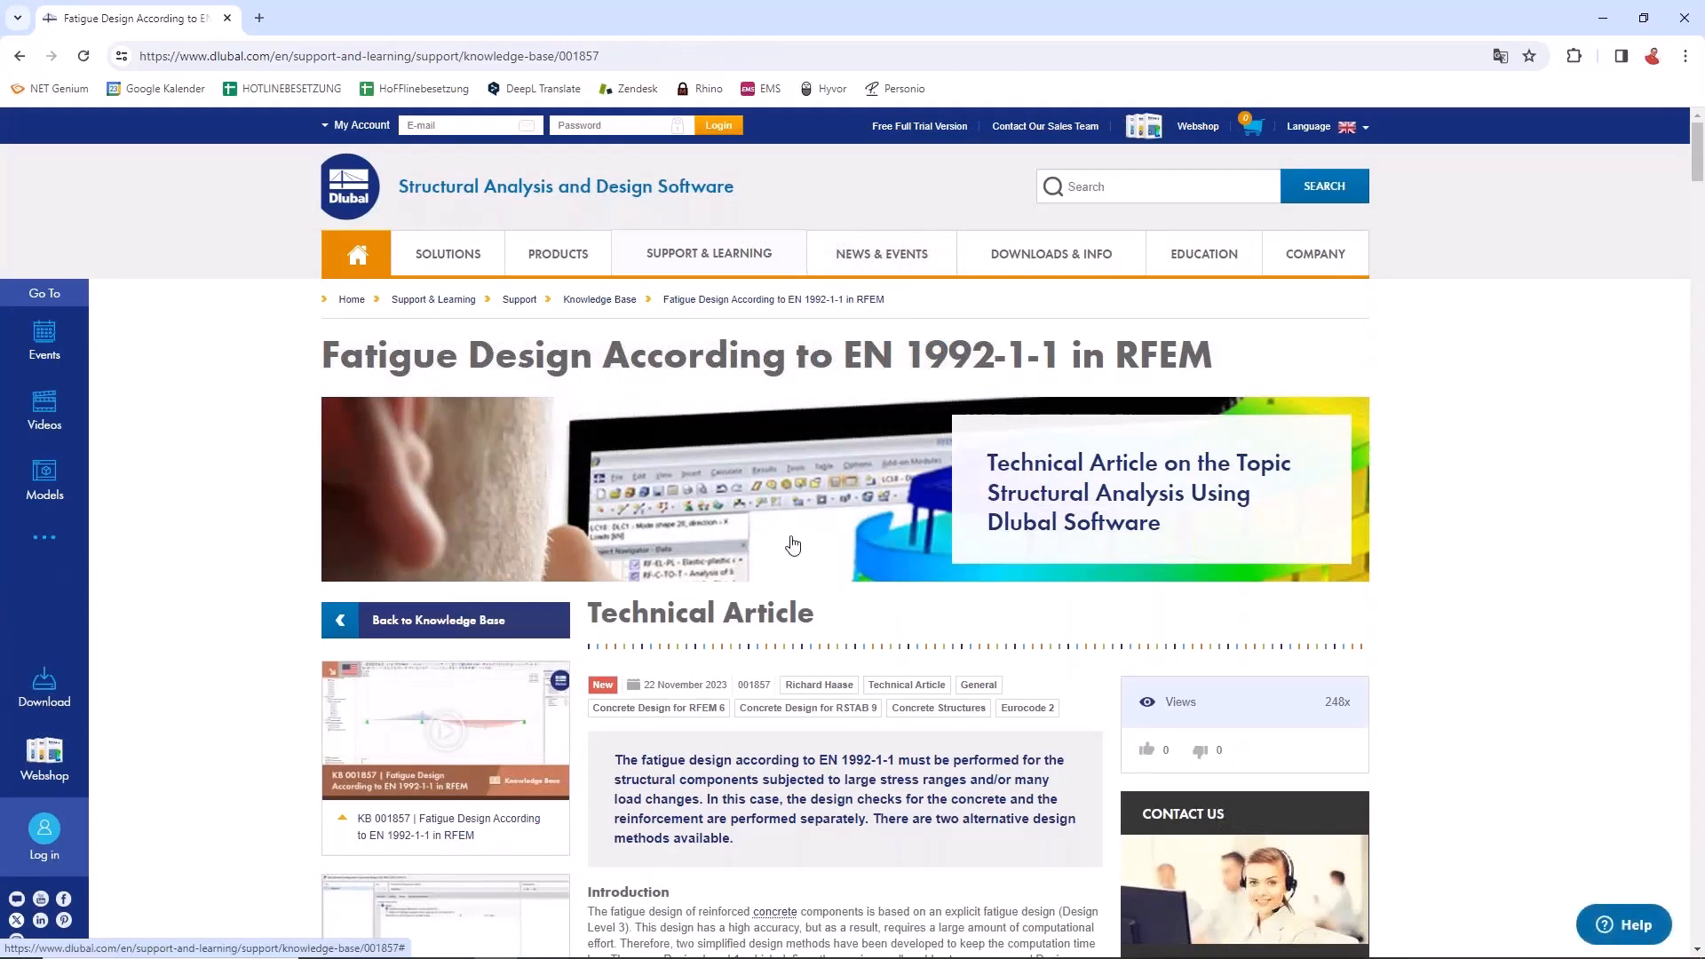
scroll(746, 444, "down", 5)
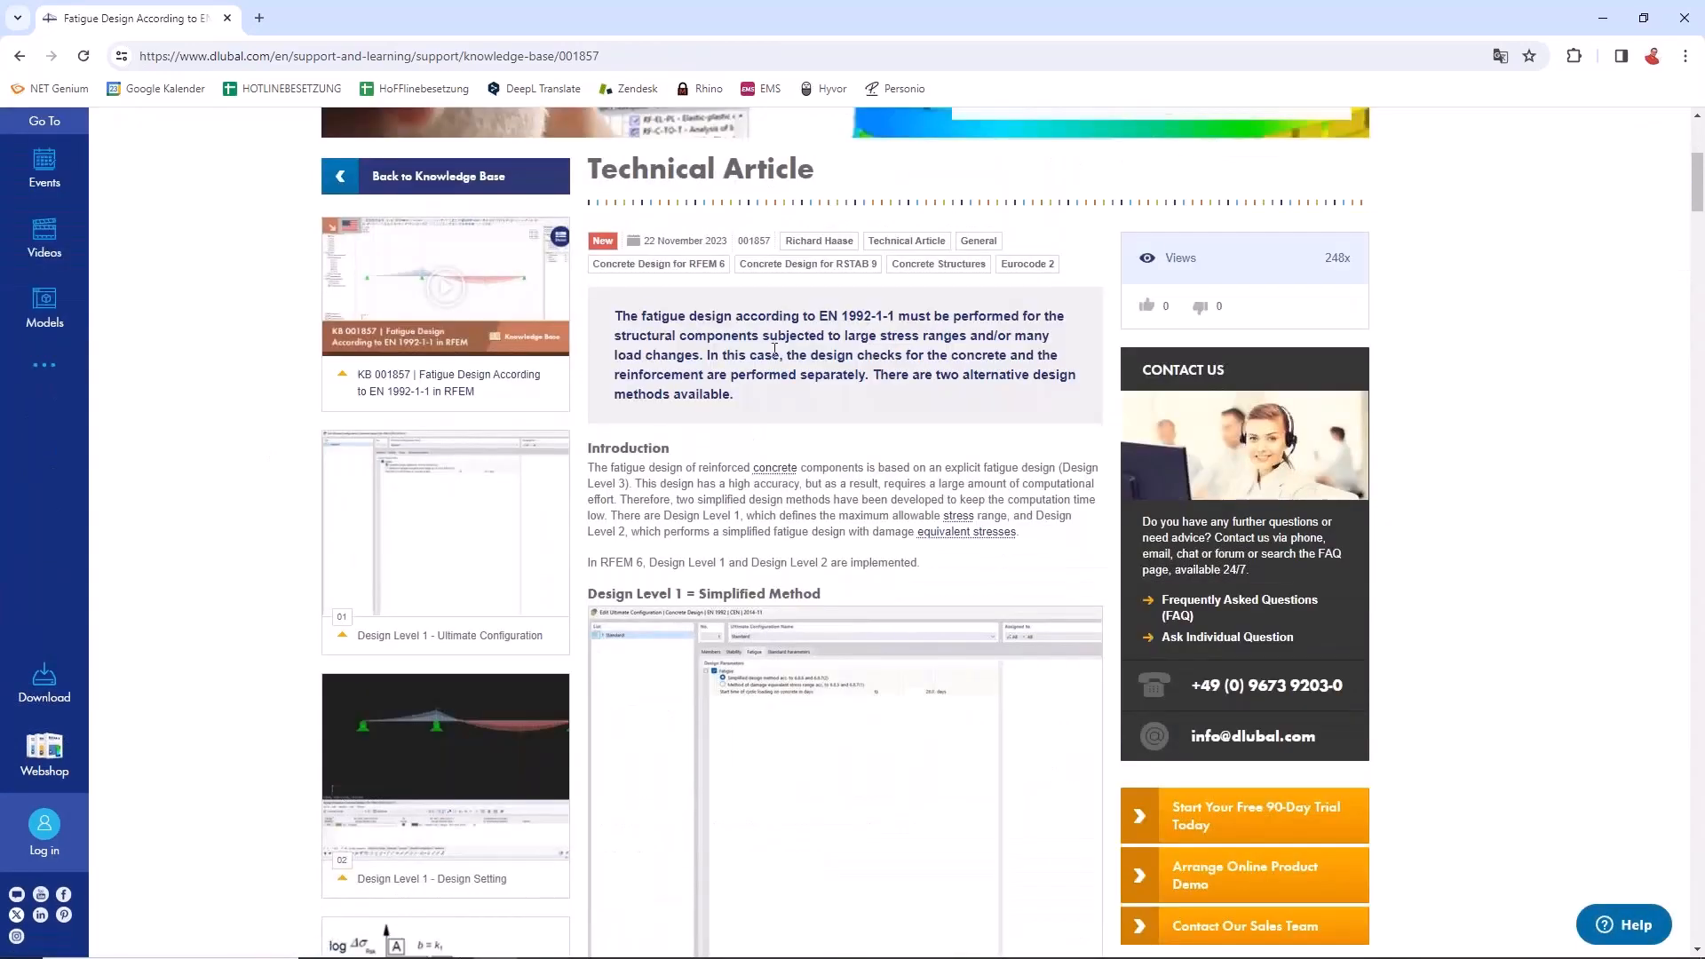
scroll(866, 533, "down", 4)
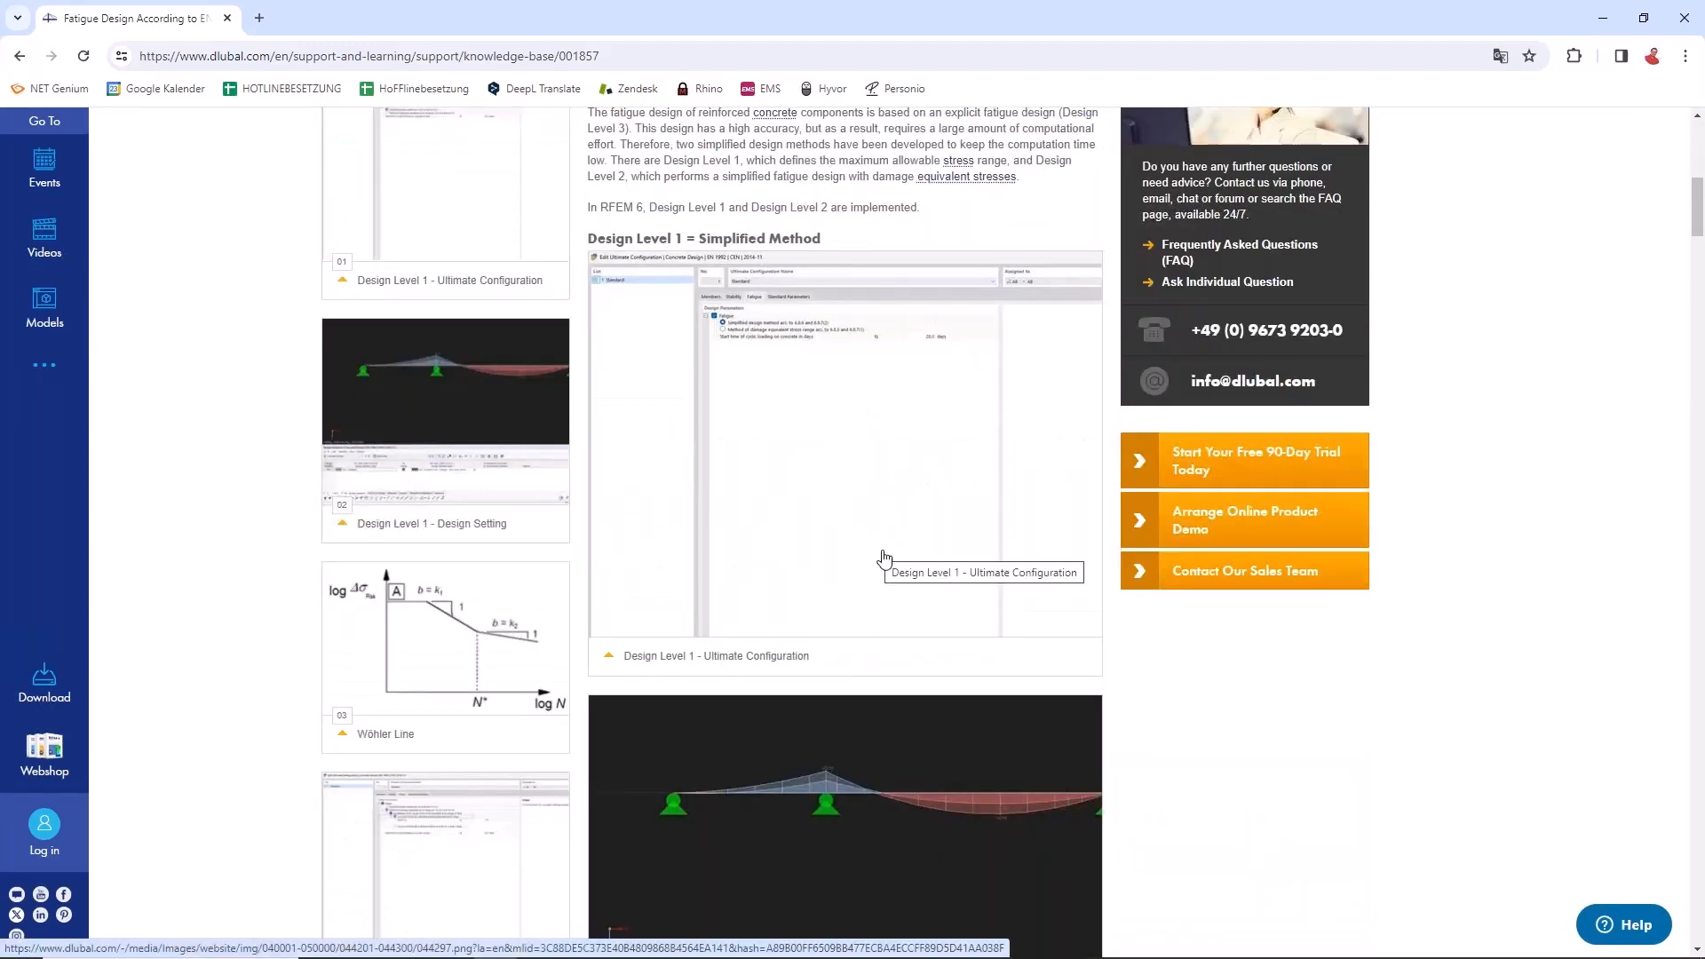
scroll(750, 507, "down", 9)
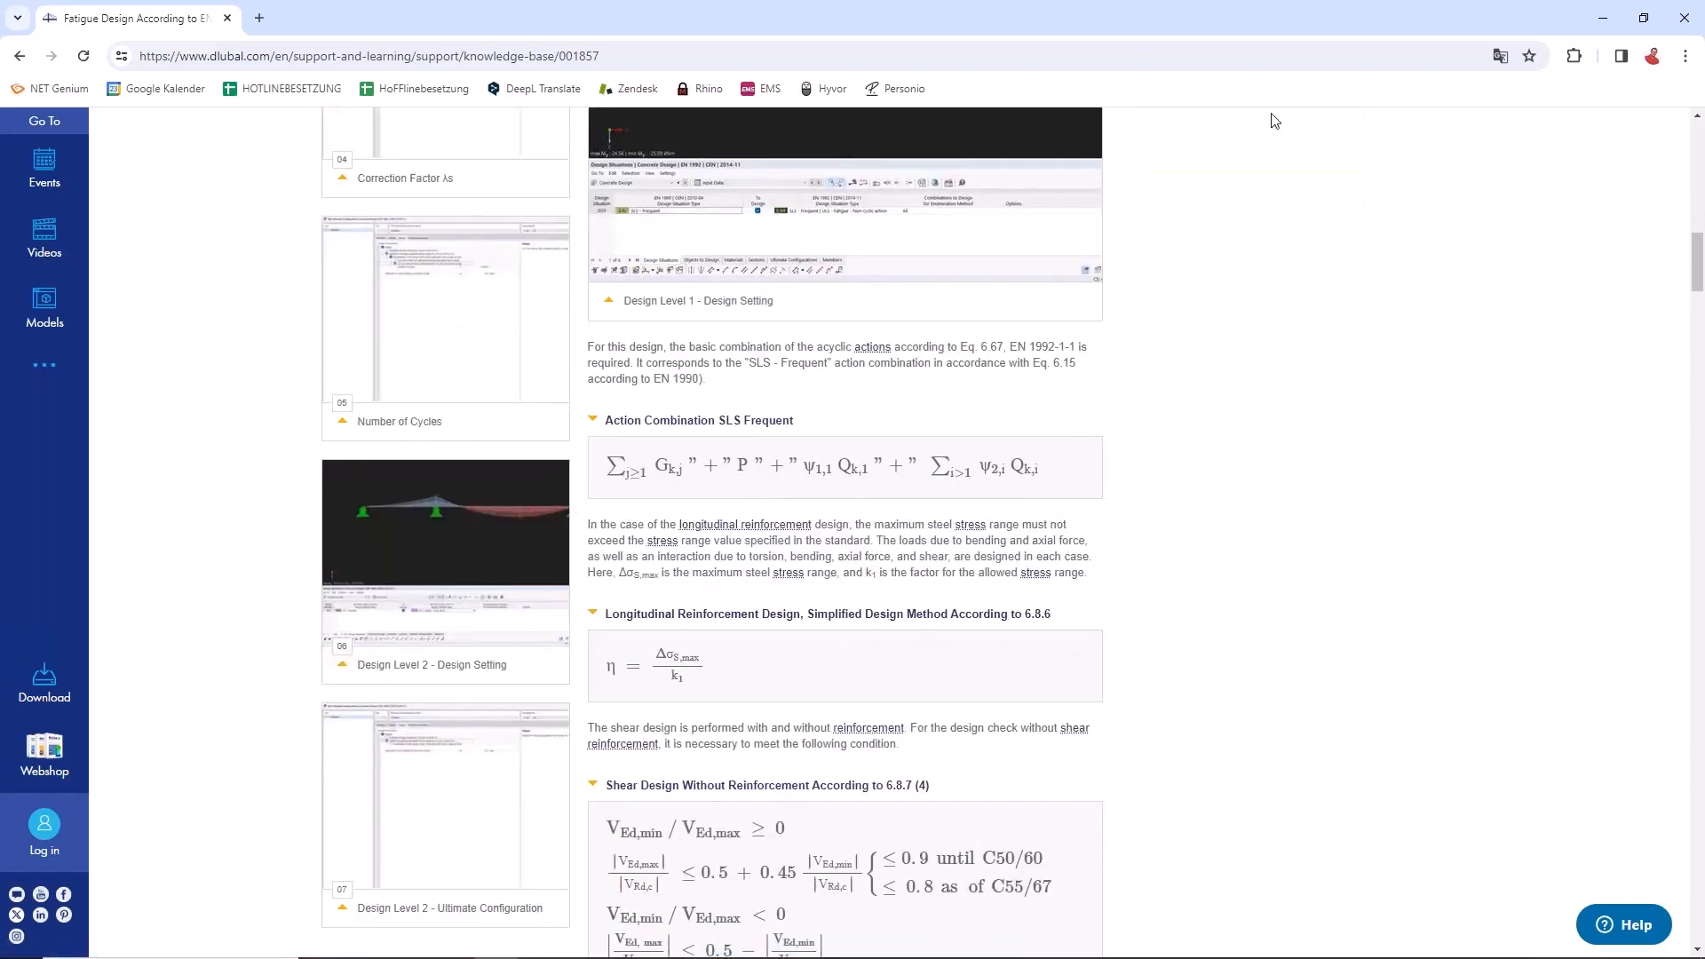
Switch back to RFEM, make the model 2023-11e_Punching.rf6 active and look over its slab, wall supports and column
left_click(1602, 18)
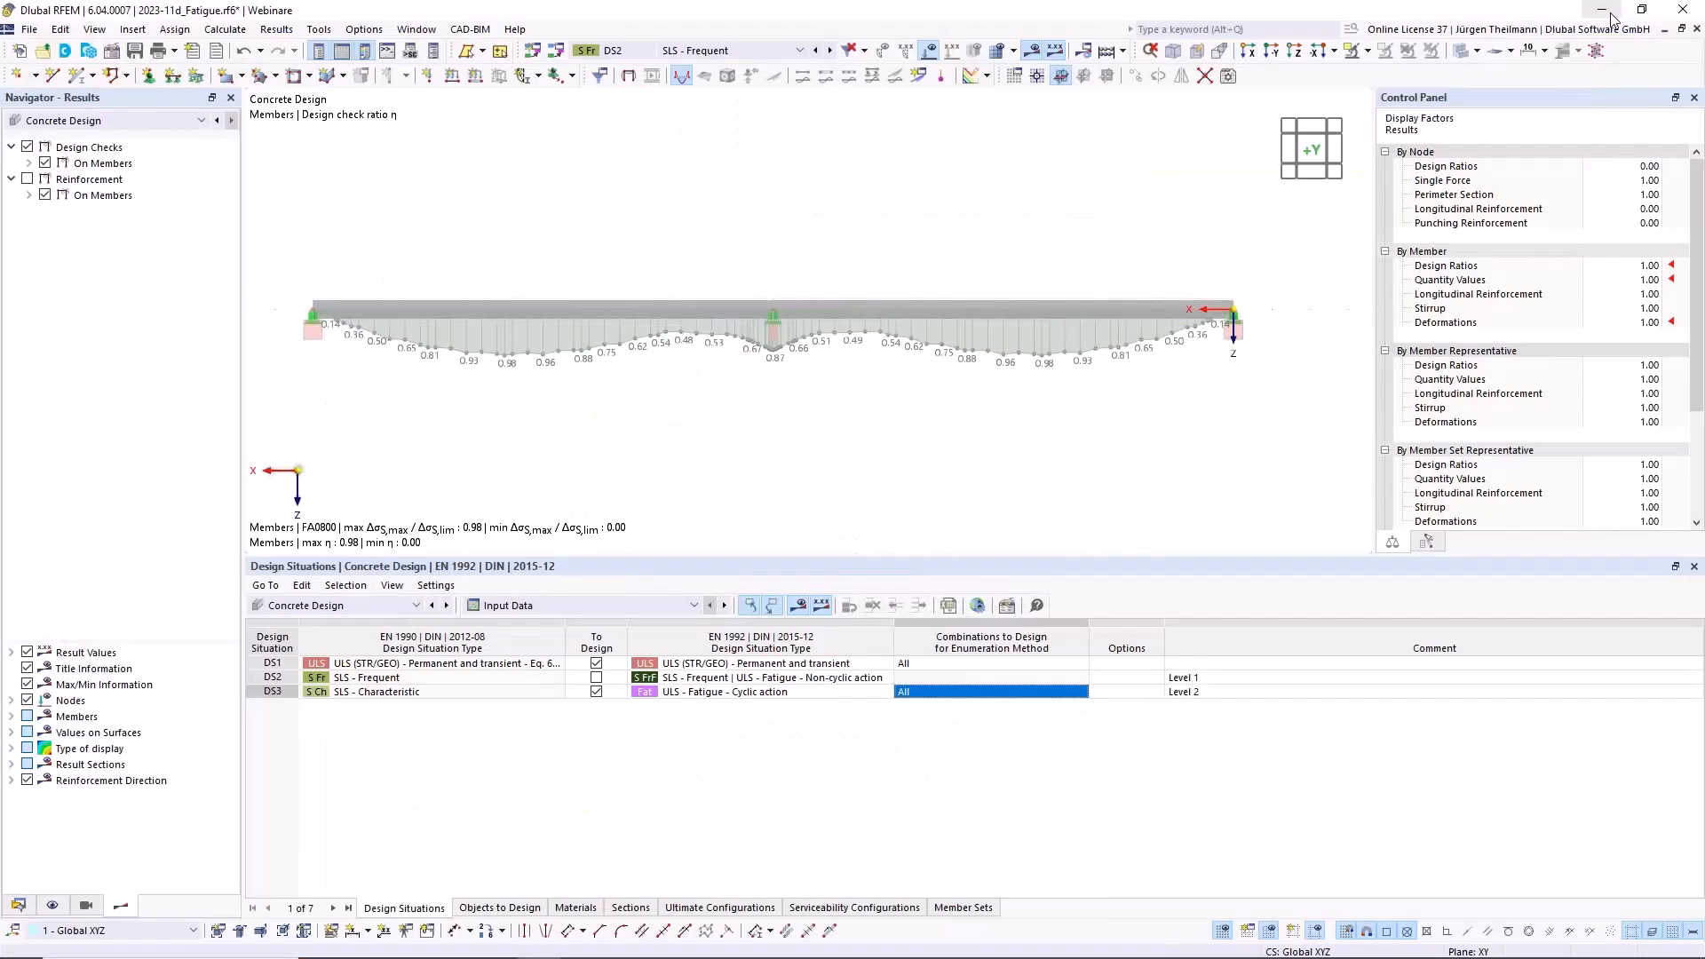
left_click(17, 905)
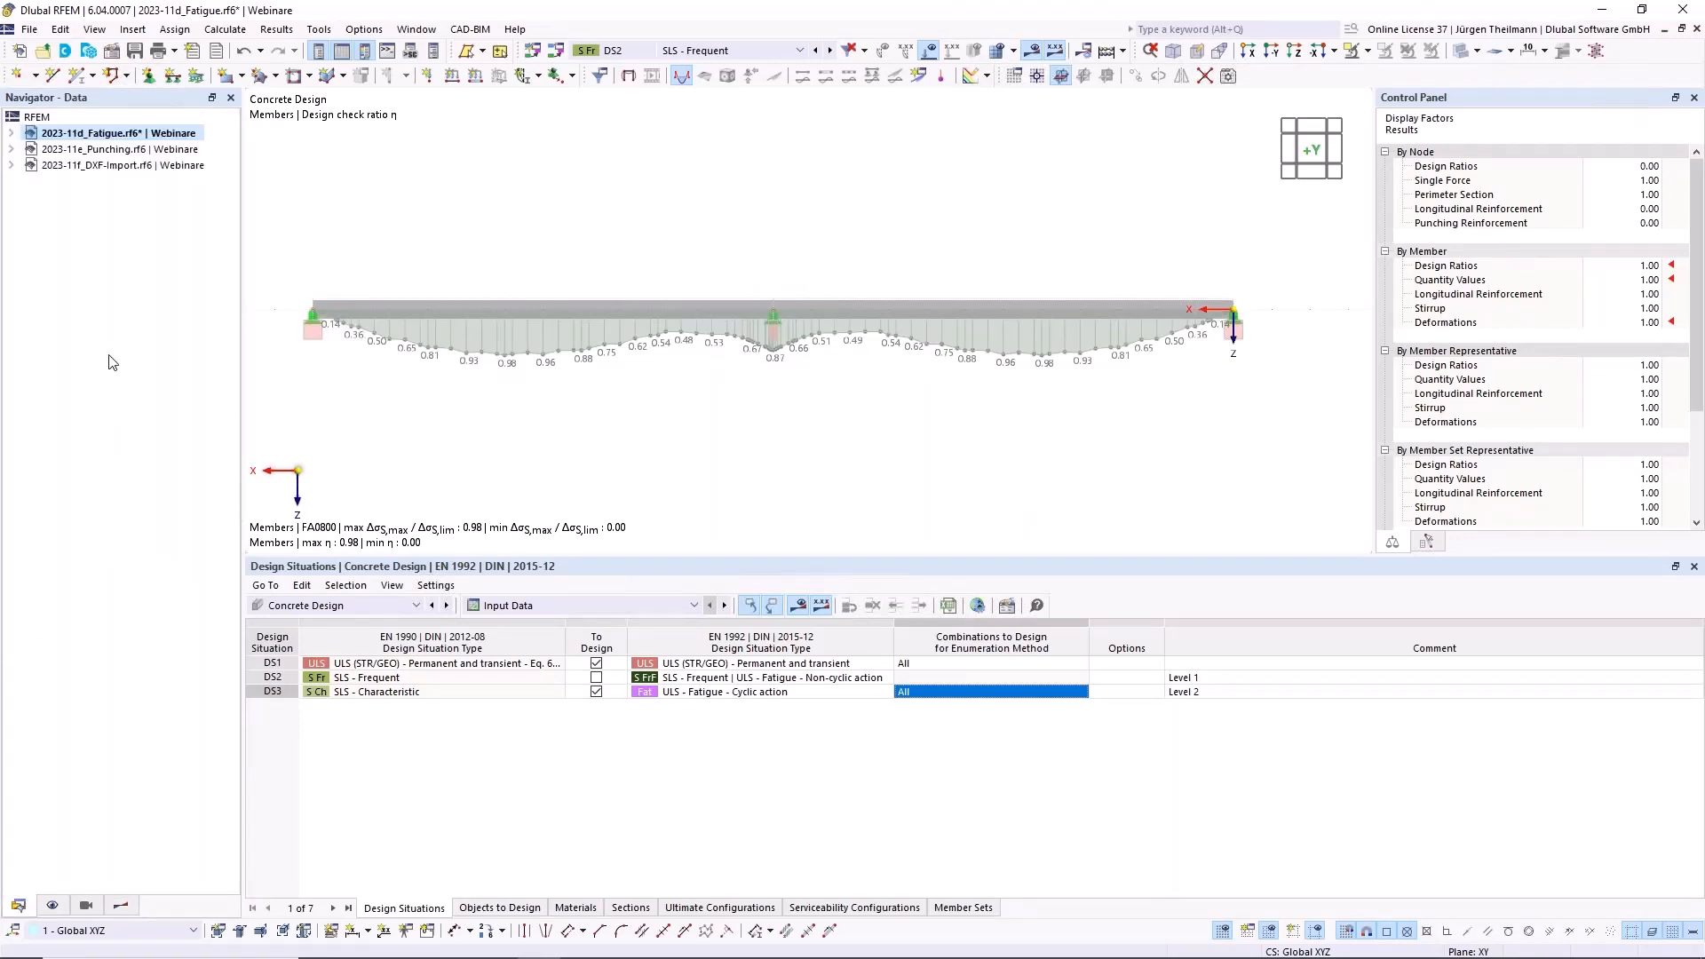
left_click(115, 149)
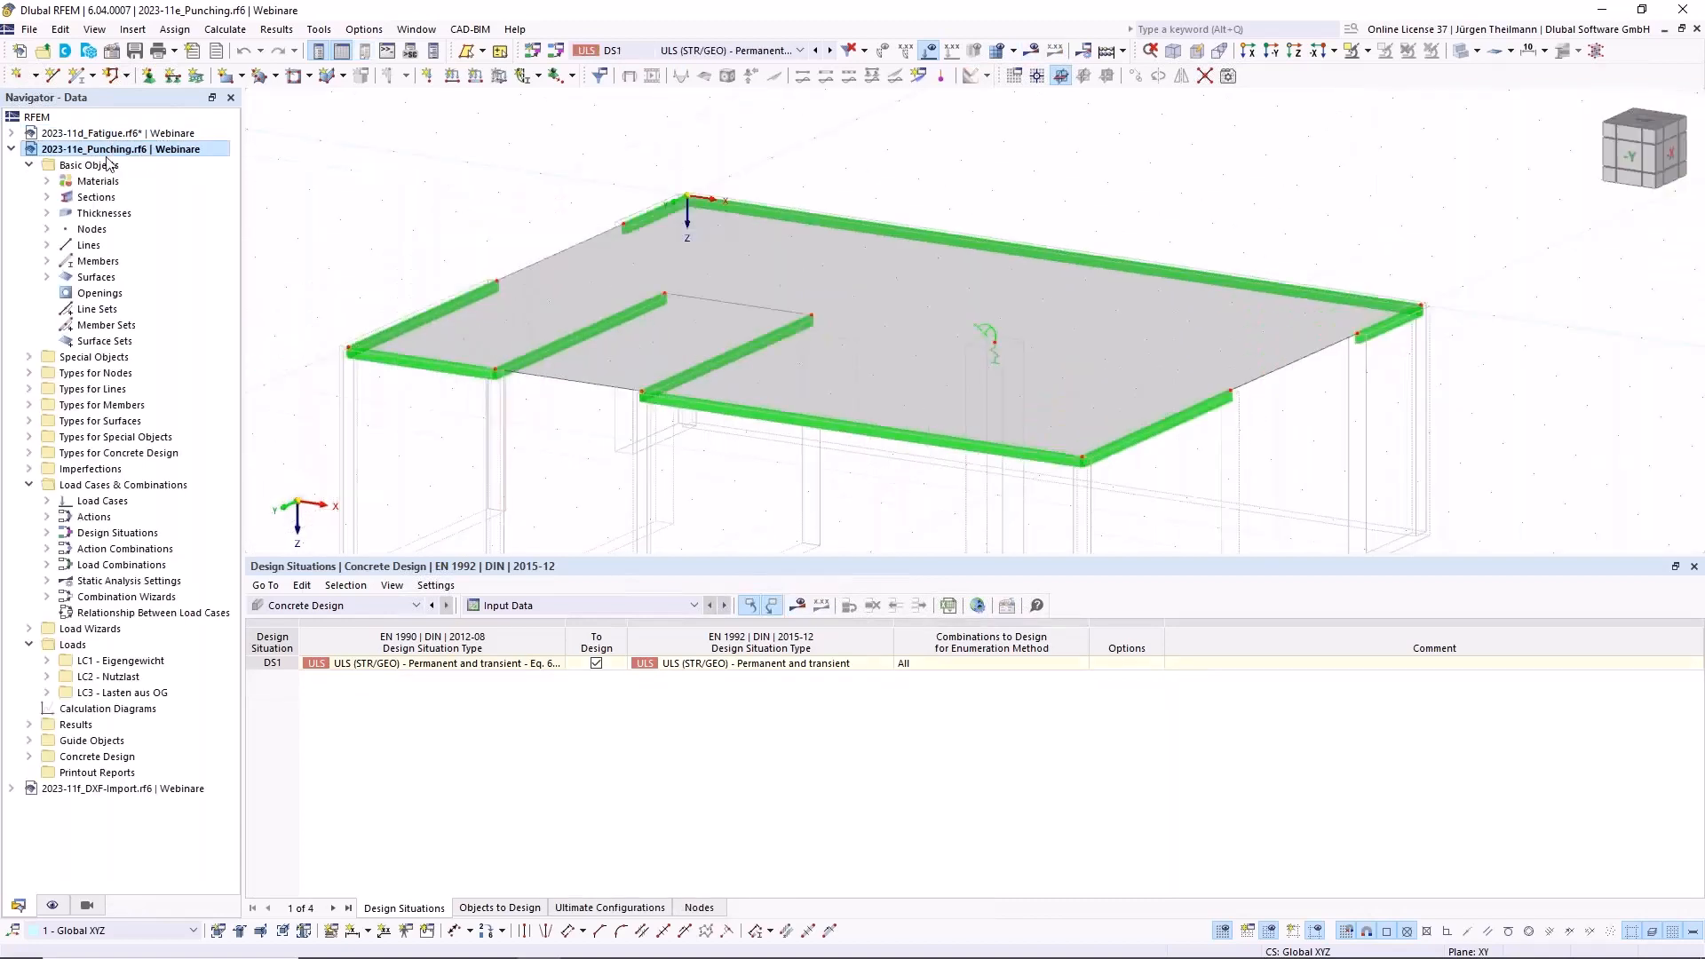
left_click(11, 149)
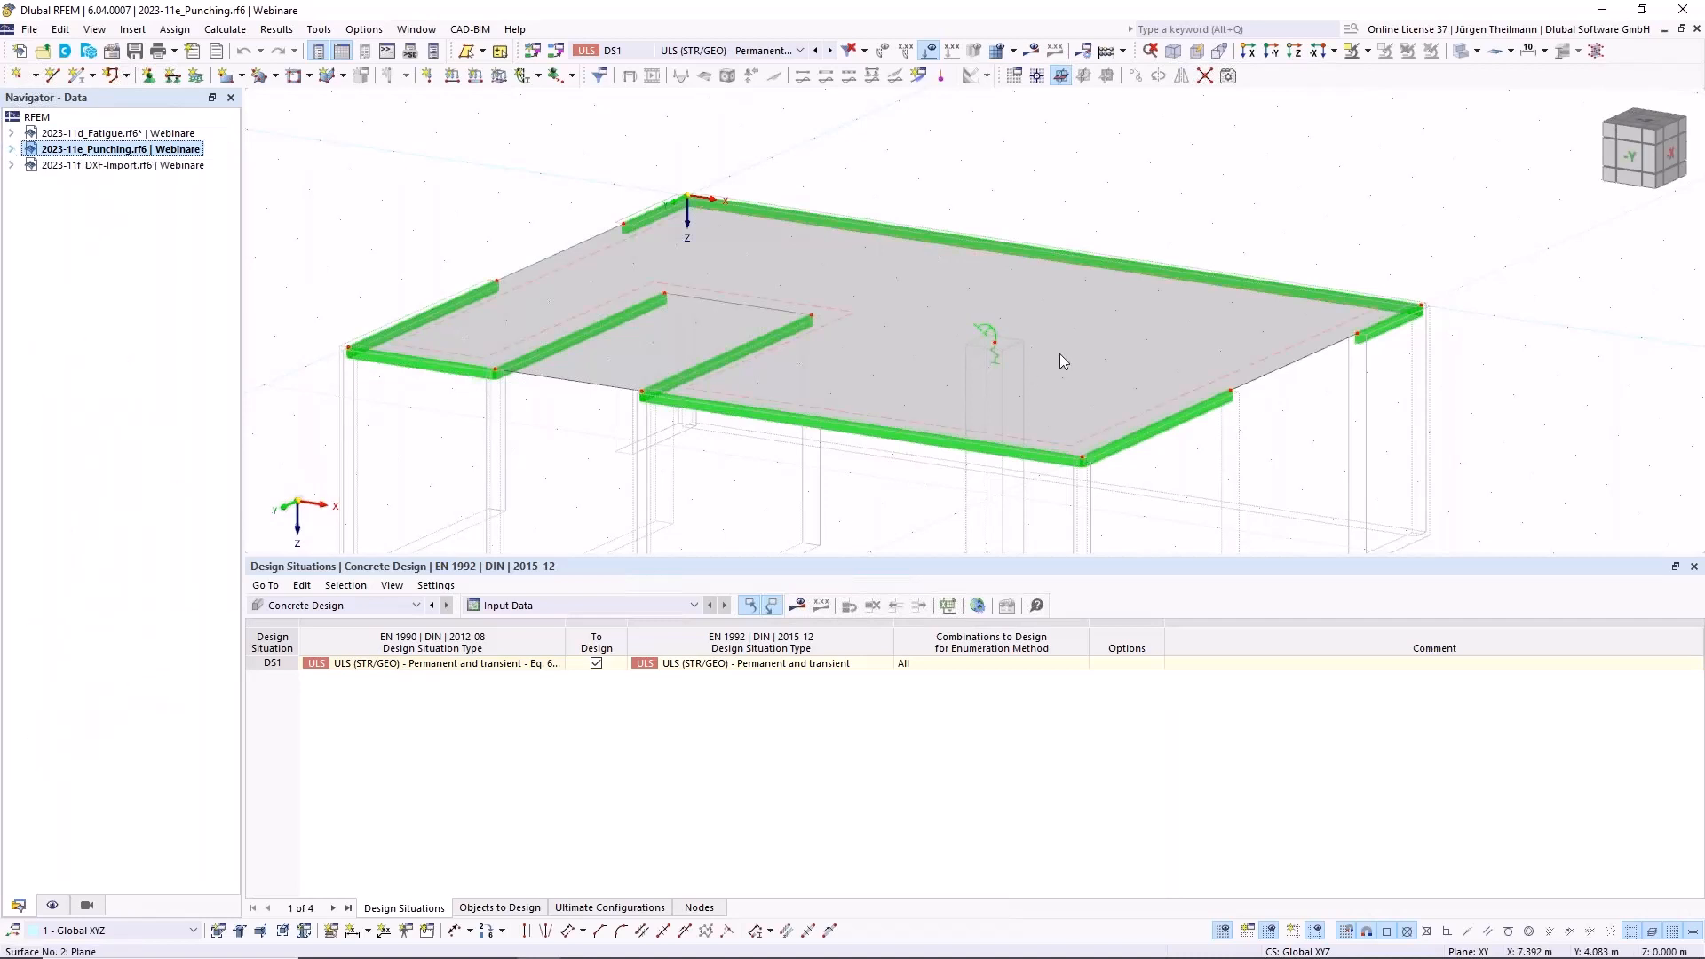
scroll(1062, 360, "down", 1)
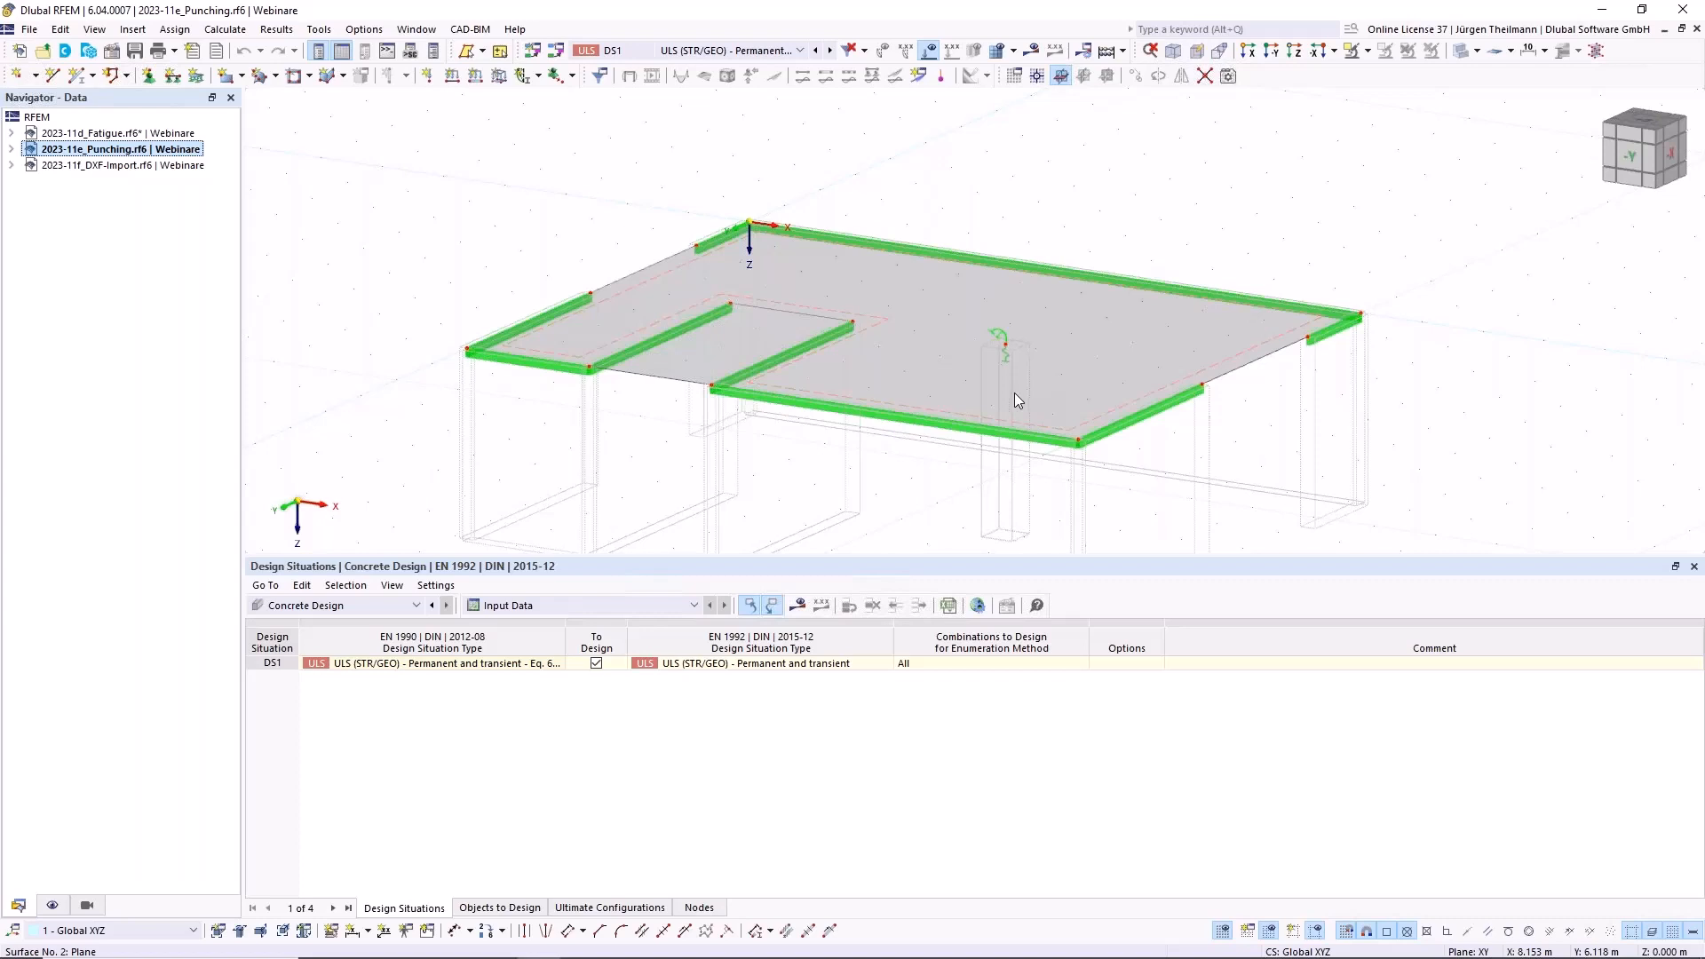
left_click(859, 422)
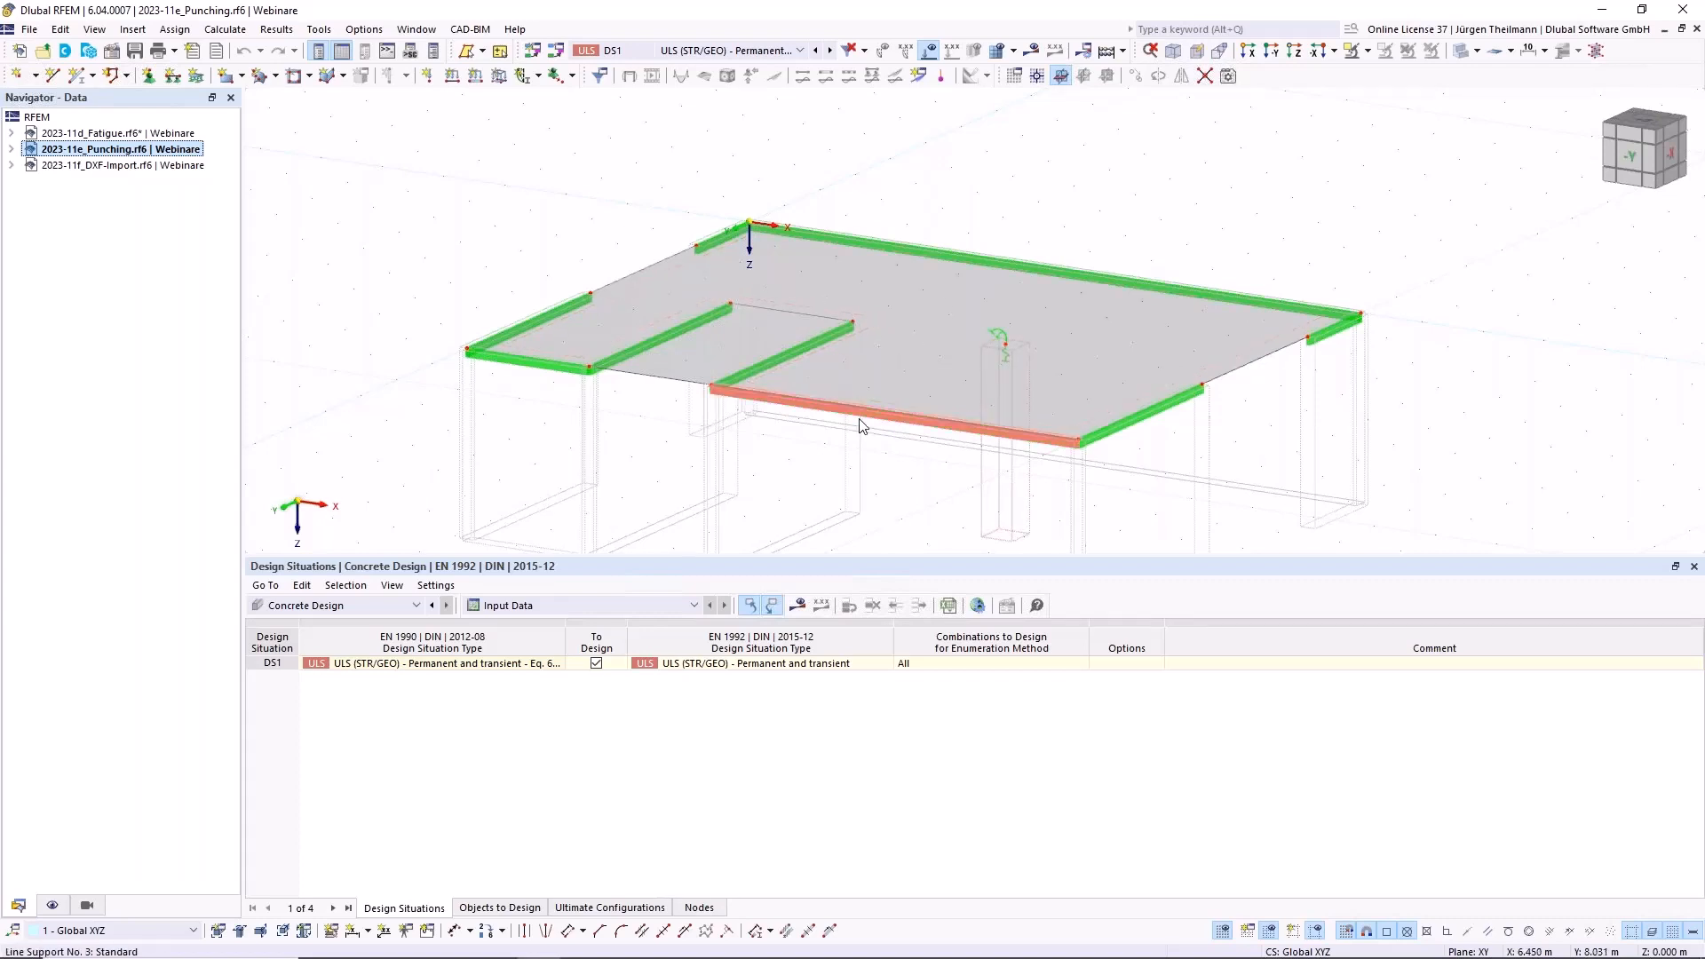
middle_click_drag(881, 328, 852, 252)
middle_click_drag(940, 305, 860, 430)
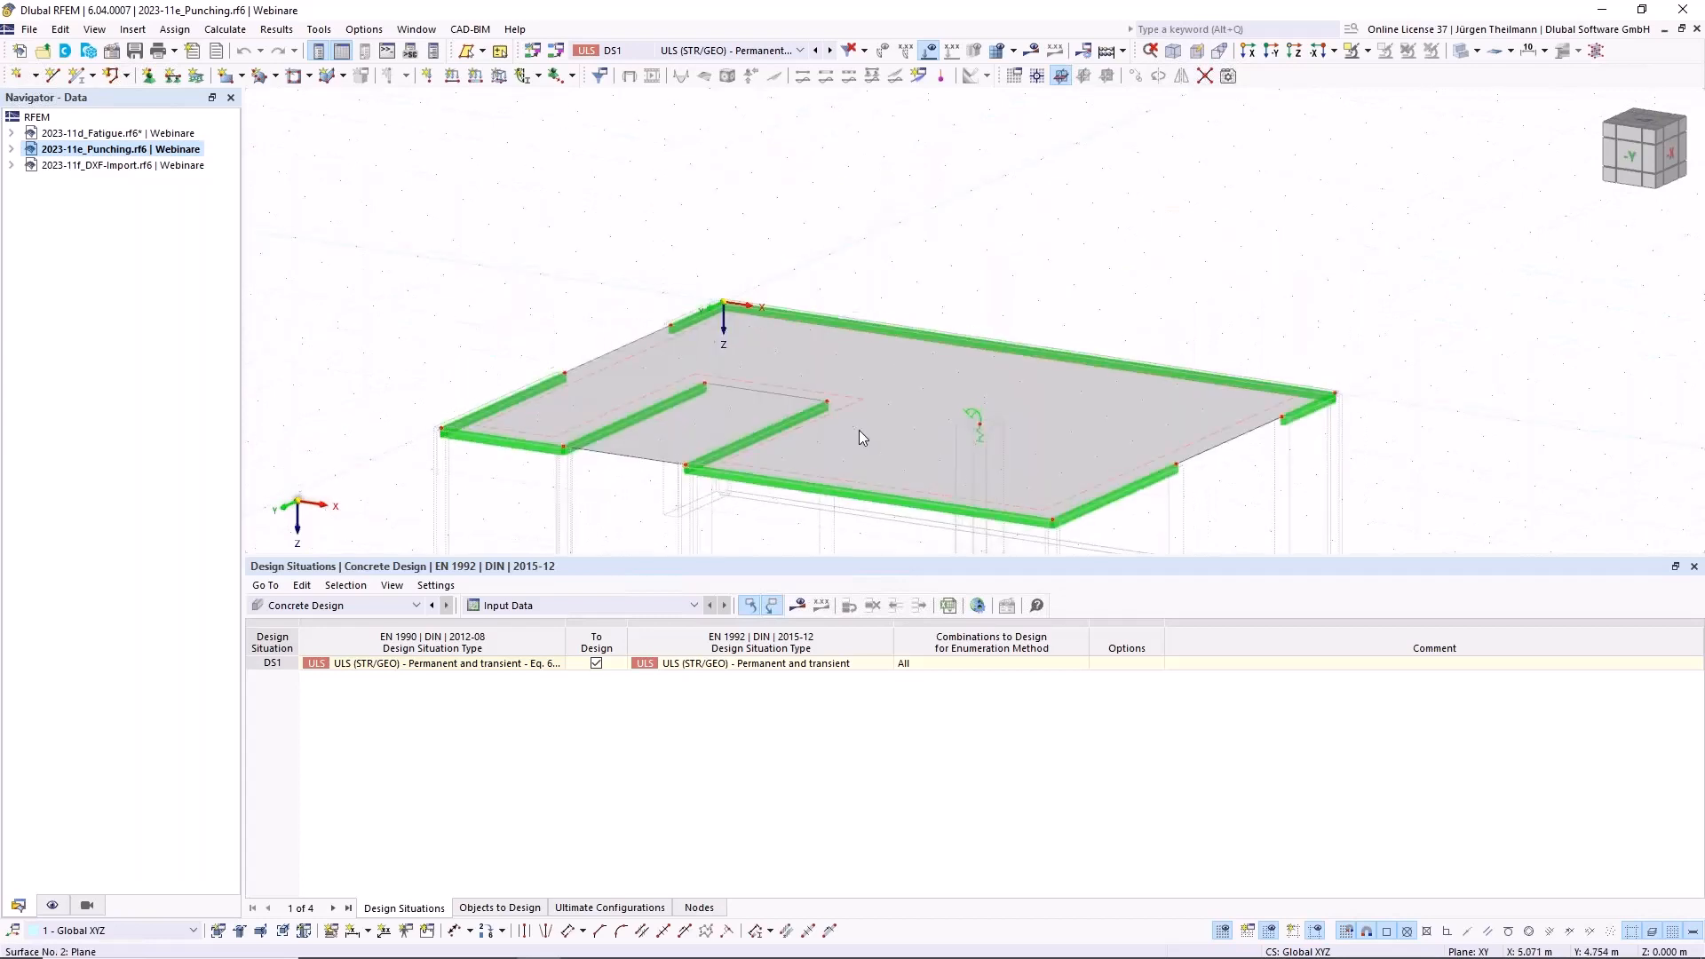
Review the slab loads of LC2 Nutzlast and LC3 Lasten aus OG, and return the display to design situation DS1
left_click(795, 50)
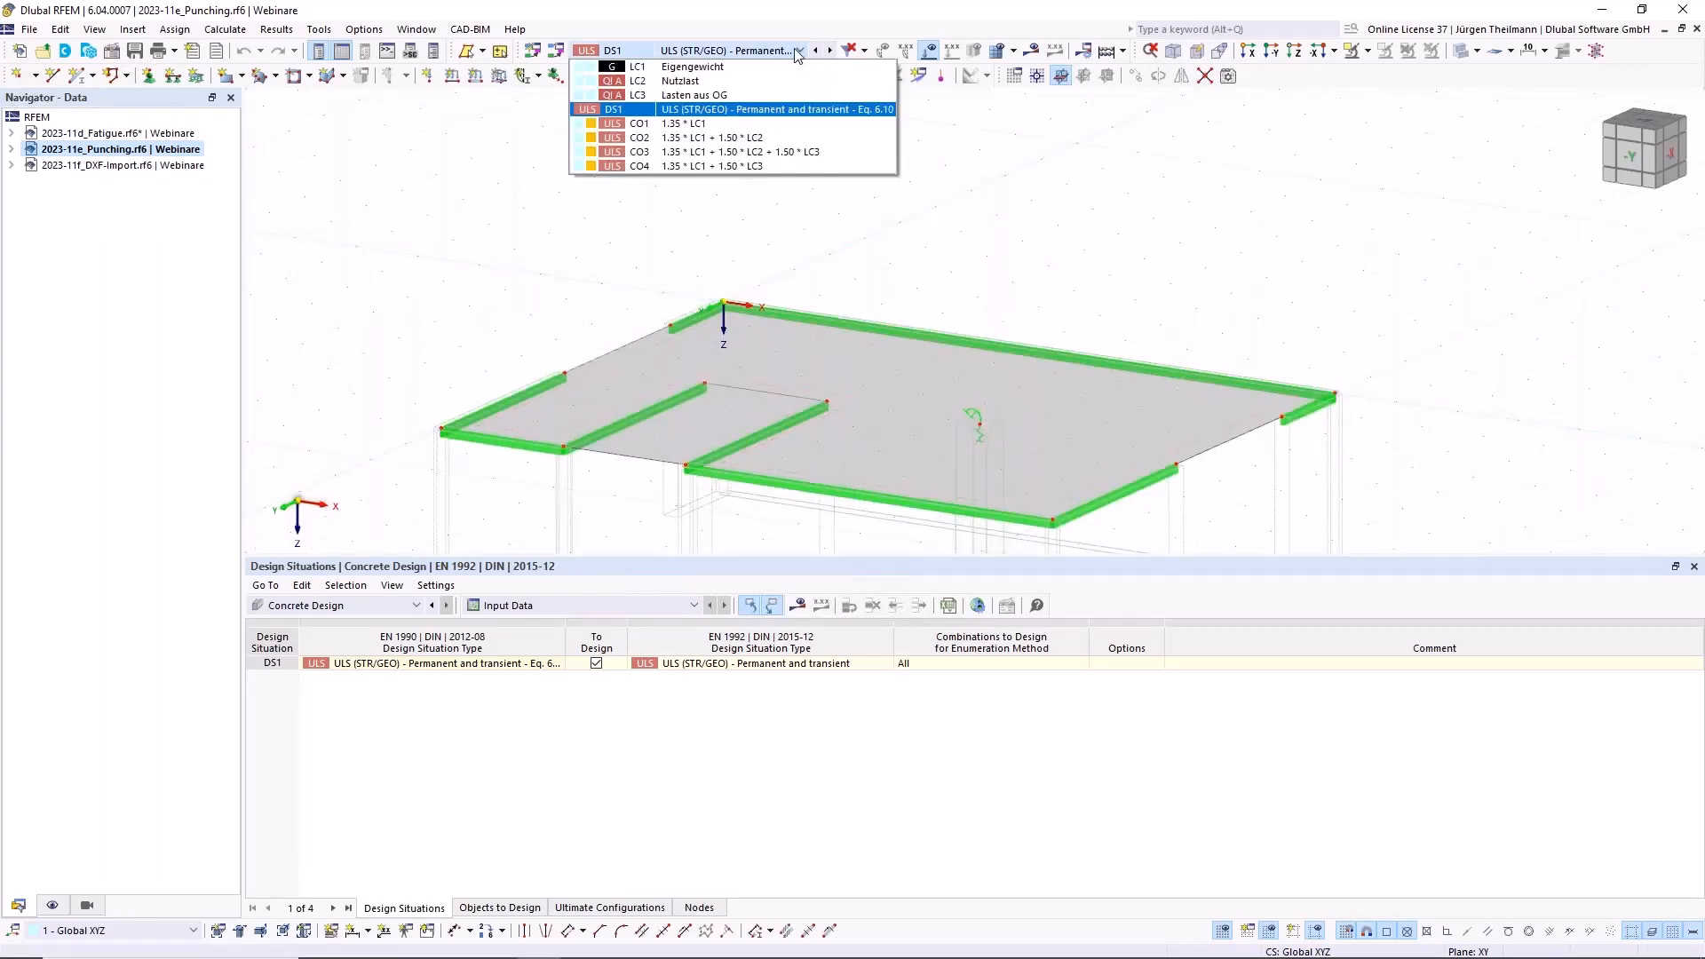
left_click(781, 81)
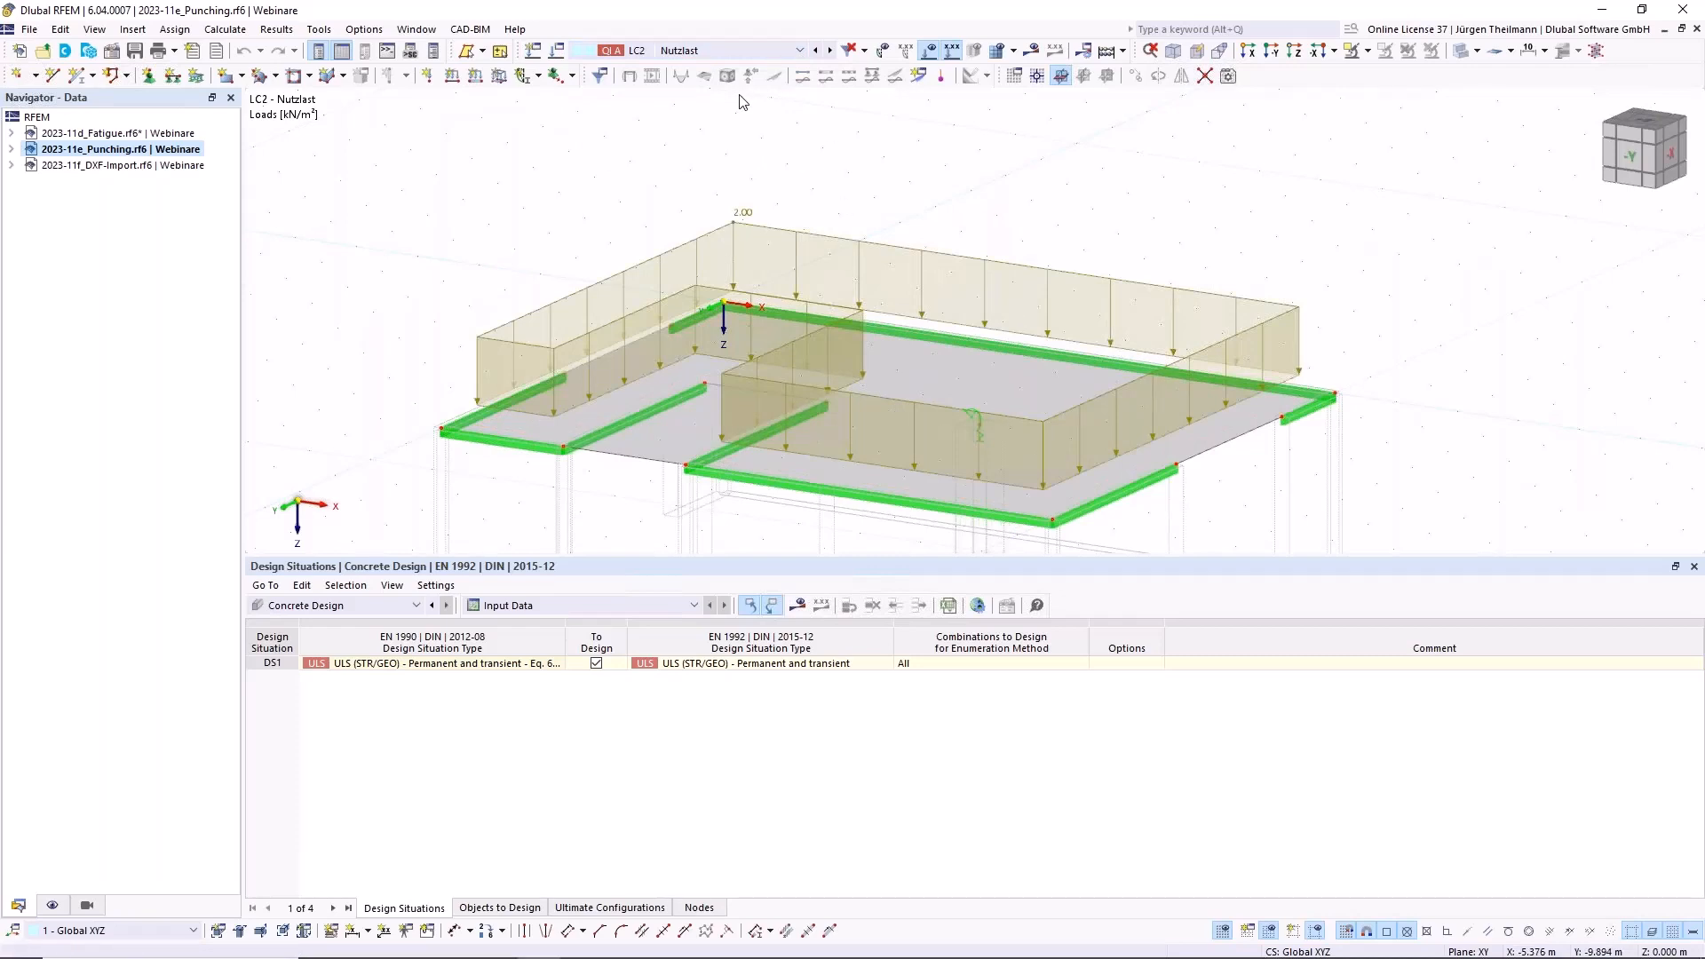
left_click(830, 52)
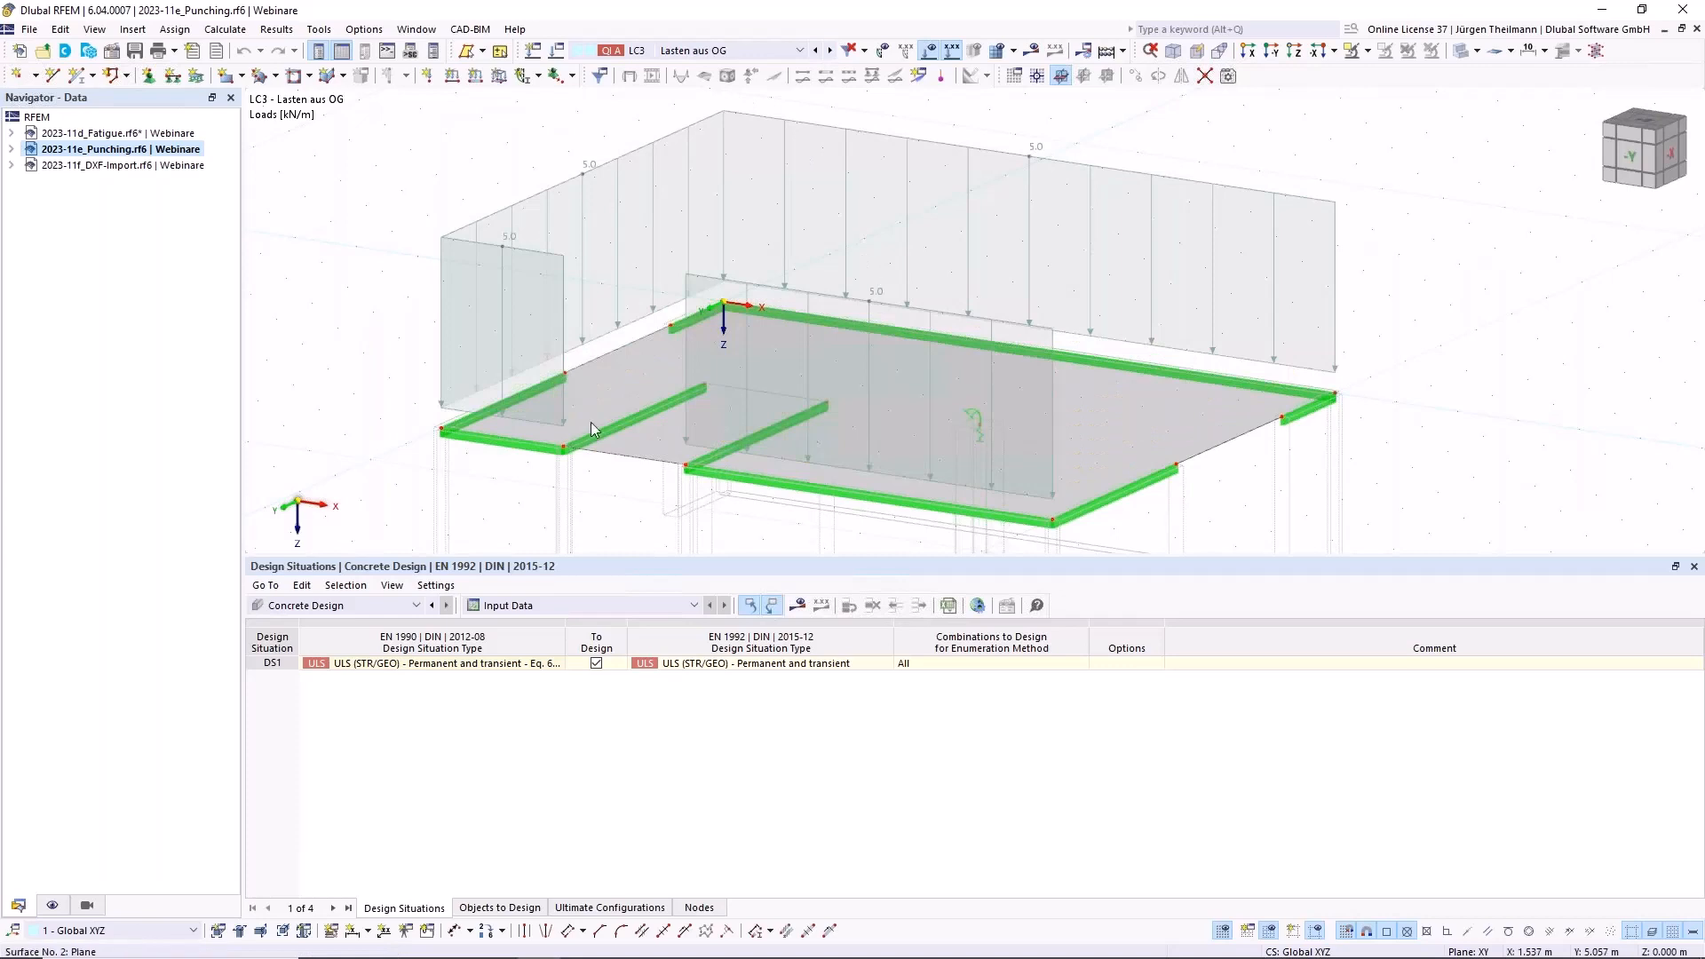
scroll(989, 296, "down", 3)
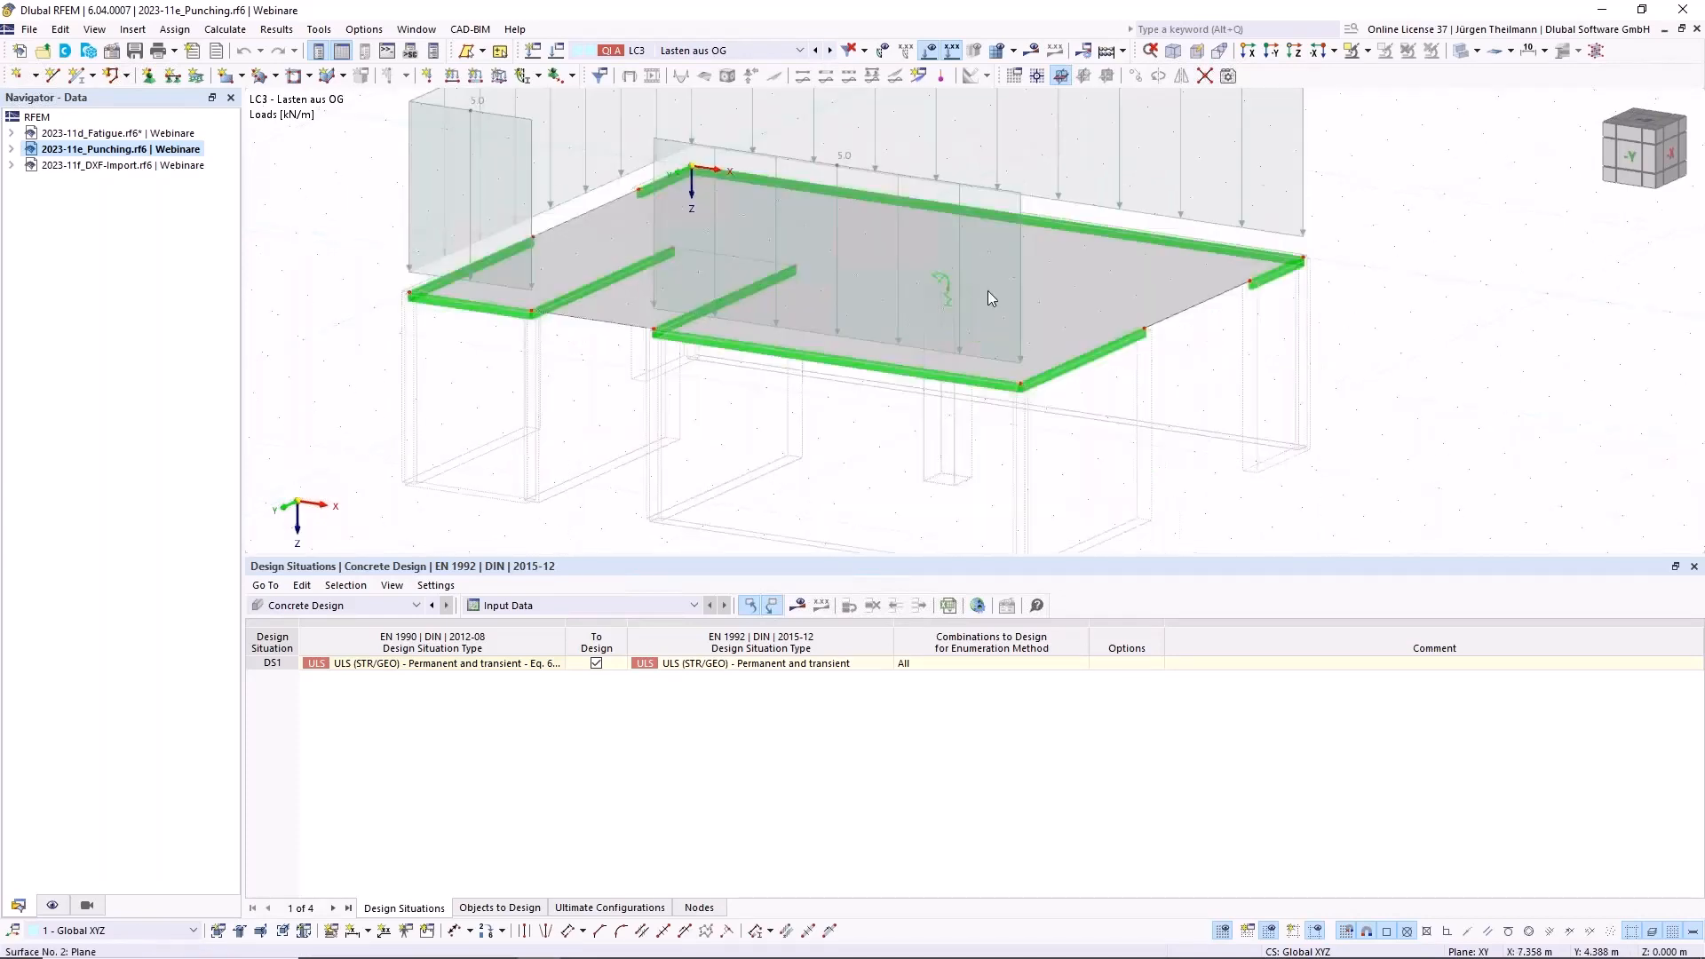
scroll(905, 370, "down", 1)
left_click(755, 51)
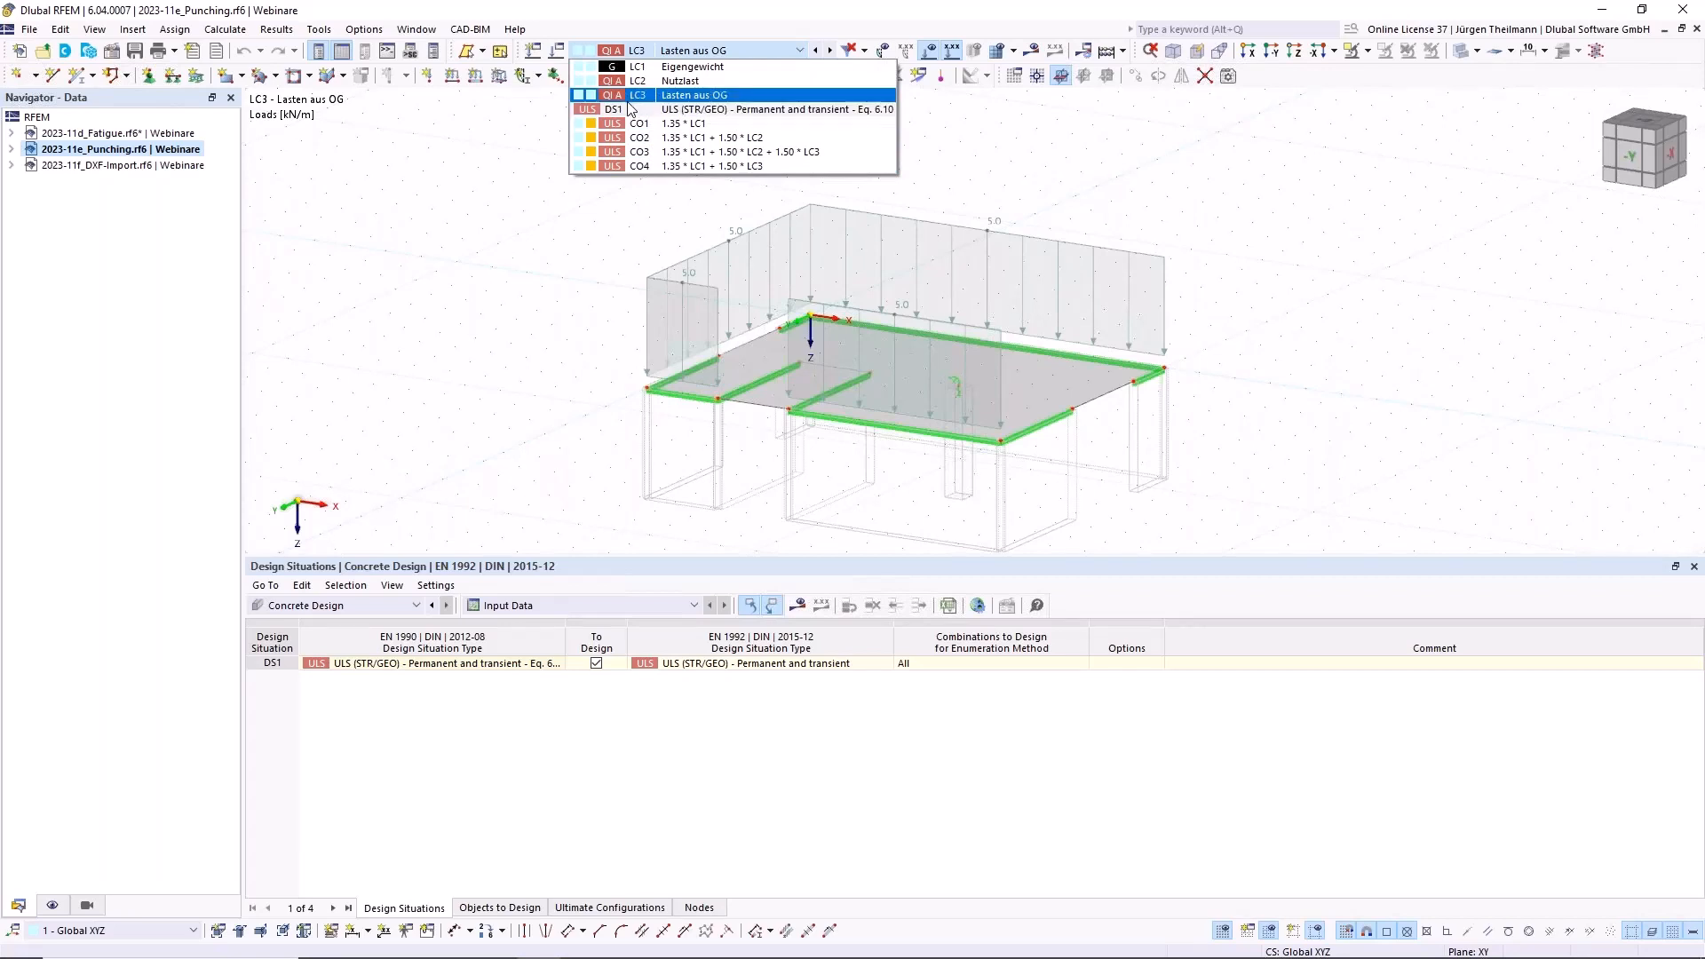
left_click(799, 109)
middle_click_drag(891, 430, 852, 356)
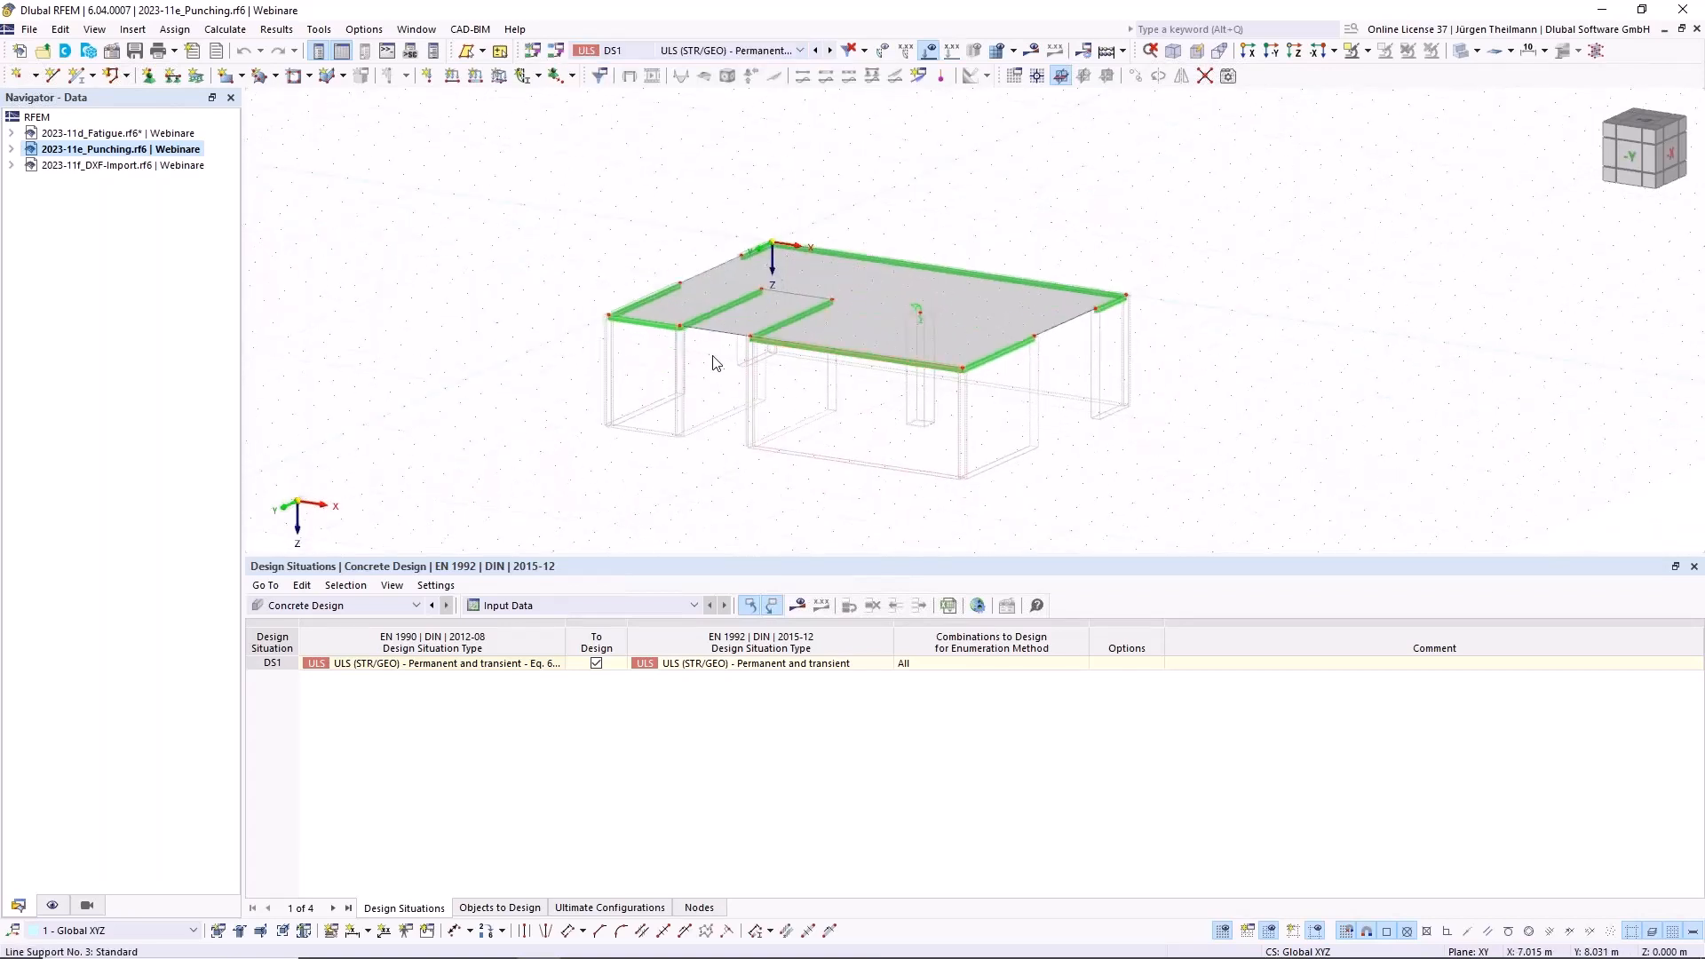
Show the Concrete Design results for DS1 and examine the punching design checks at the column and wall nodes of the slab
left_click(800, 609)
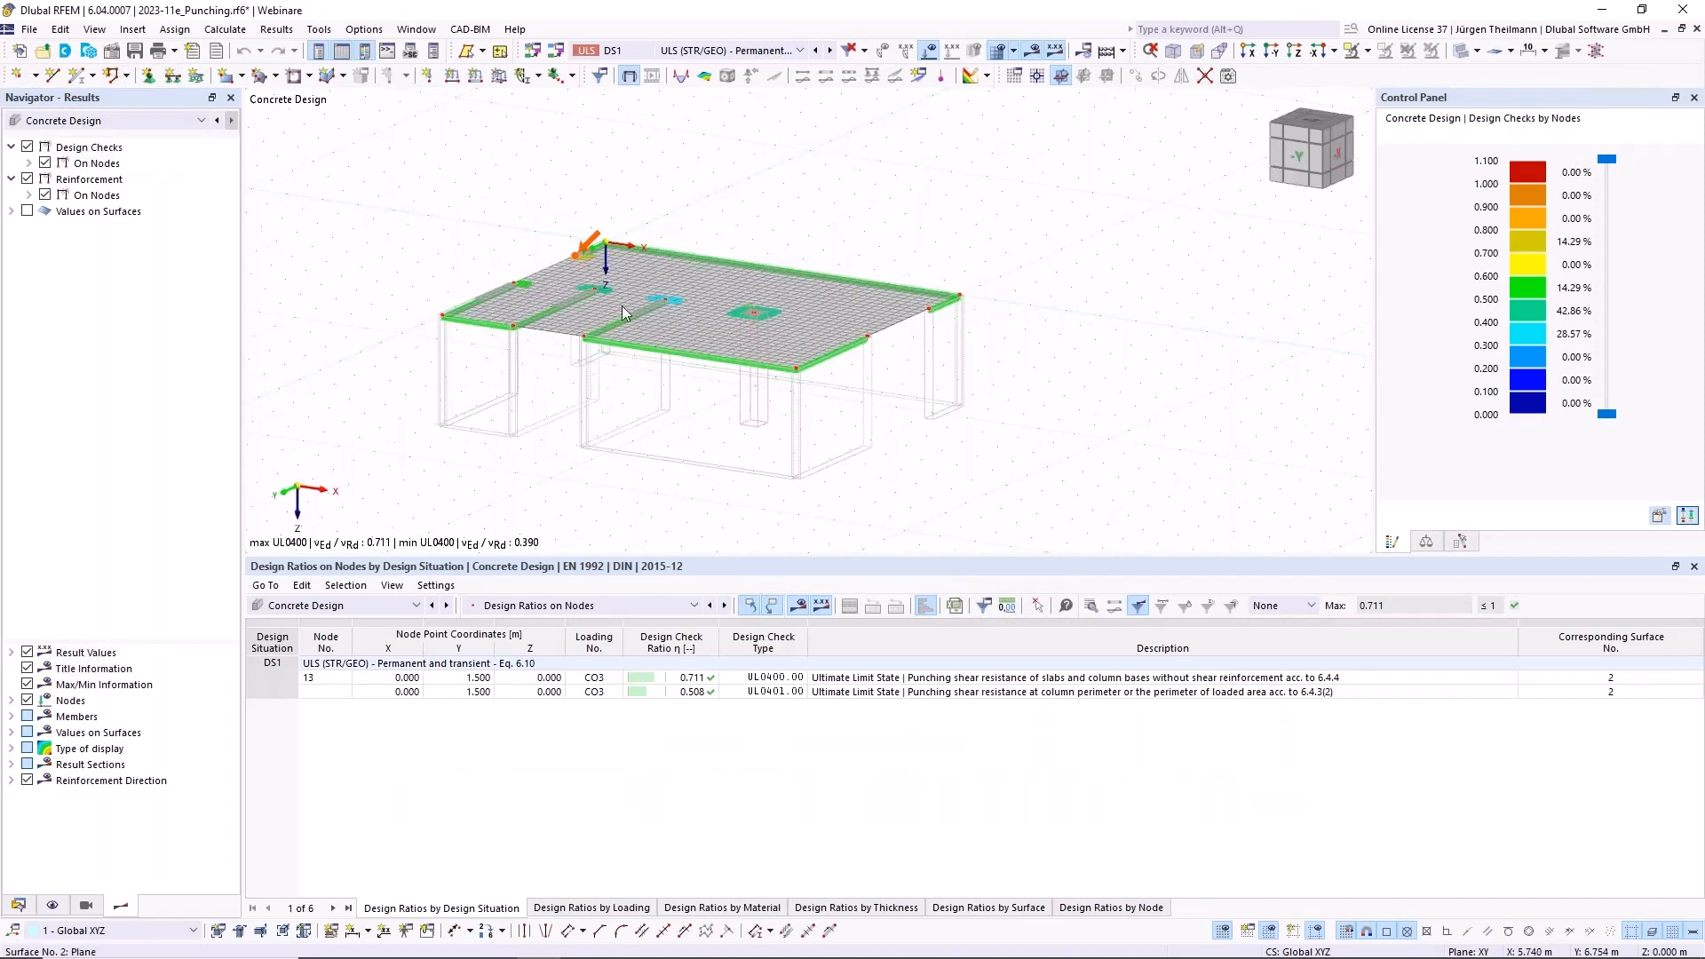
scroll(558, 261, "up", 5)
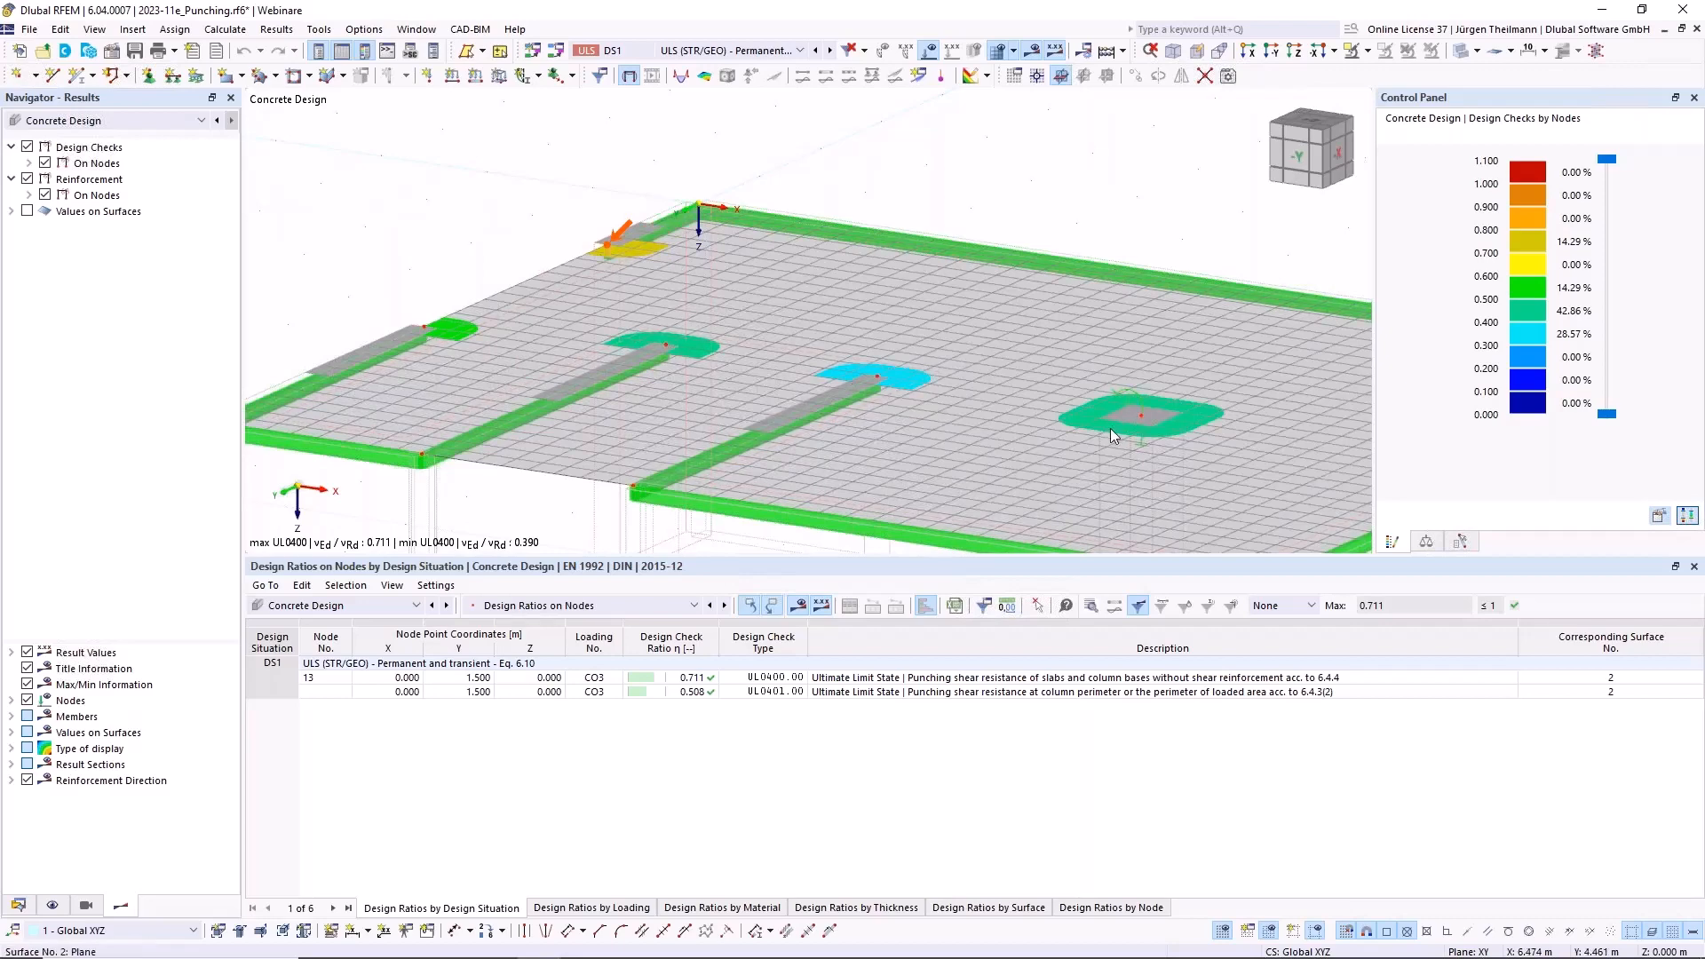
middle_click_drag(1110, 428, 807, 325)
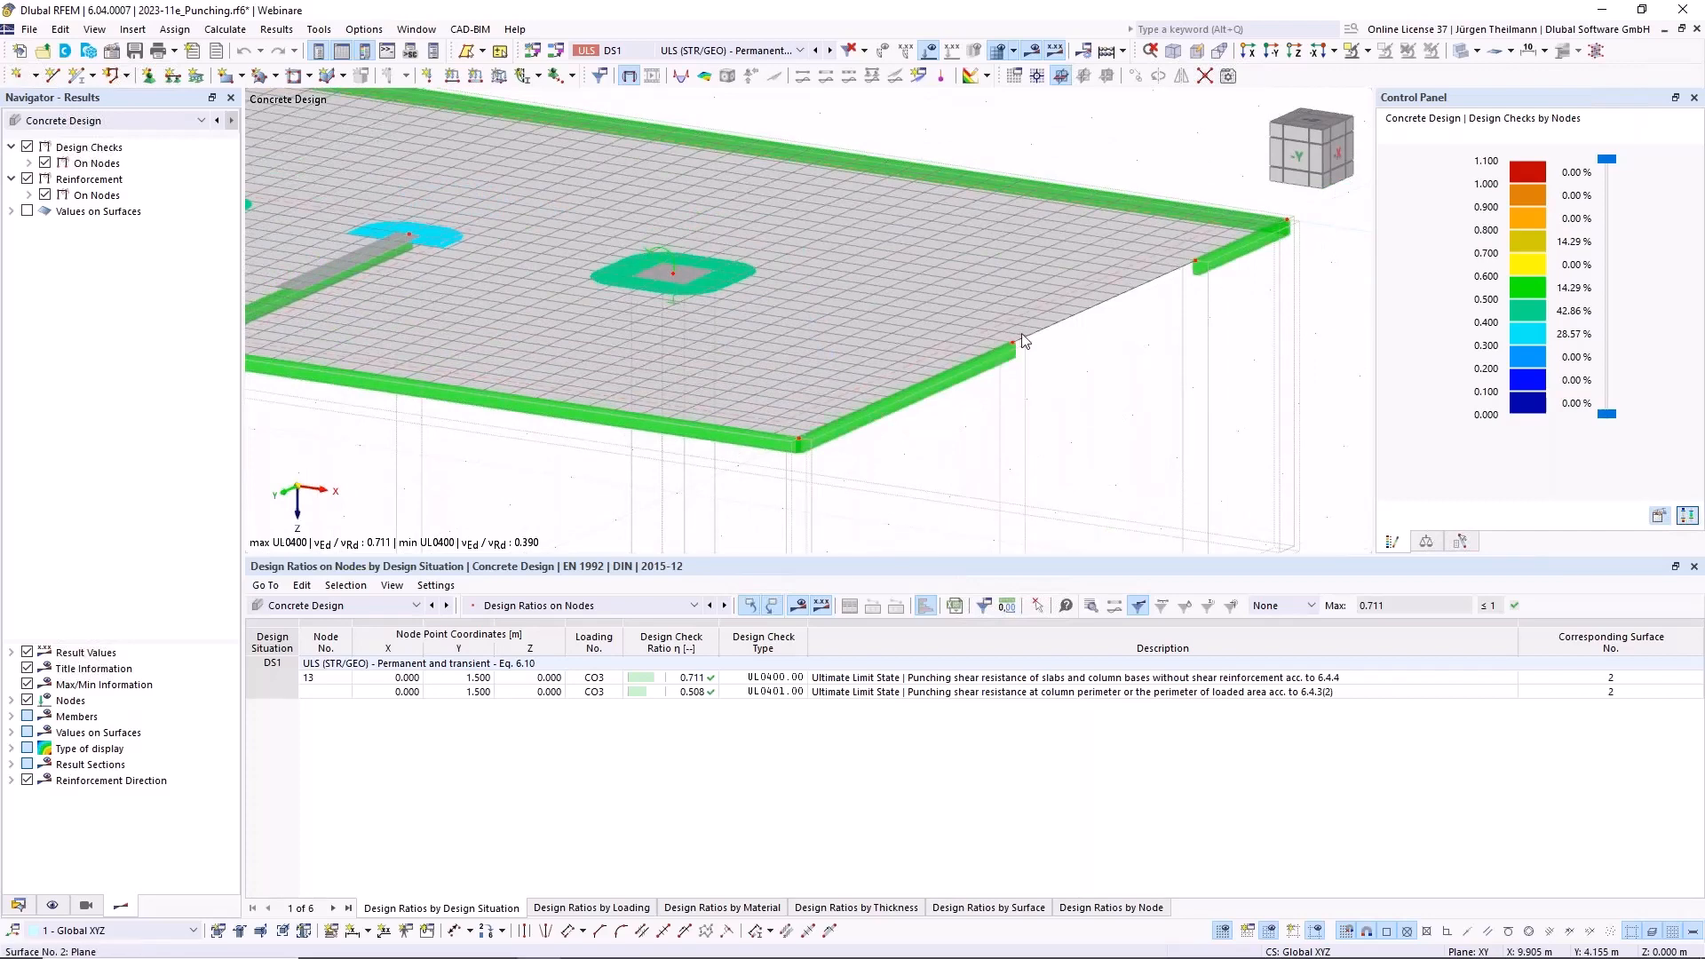
scroll(1020, 335, "down", 3)
middle_click_drag(629, 299, 1039, 253, "ctrl")
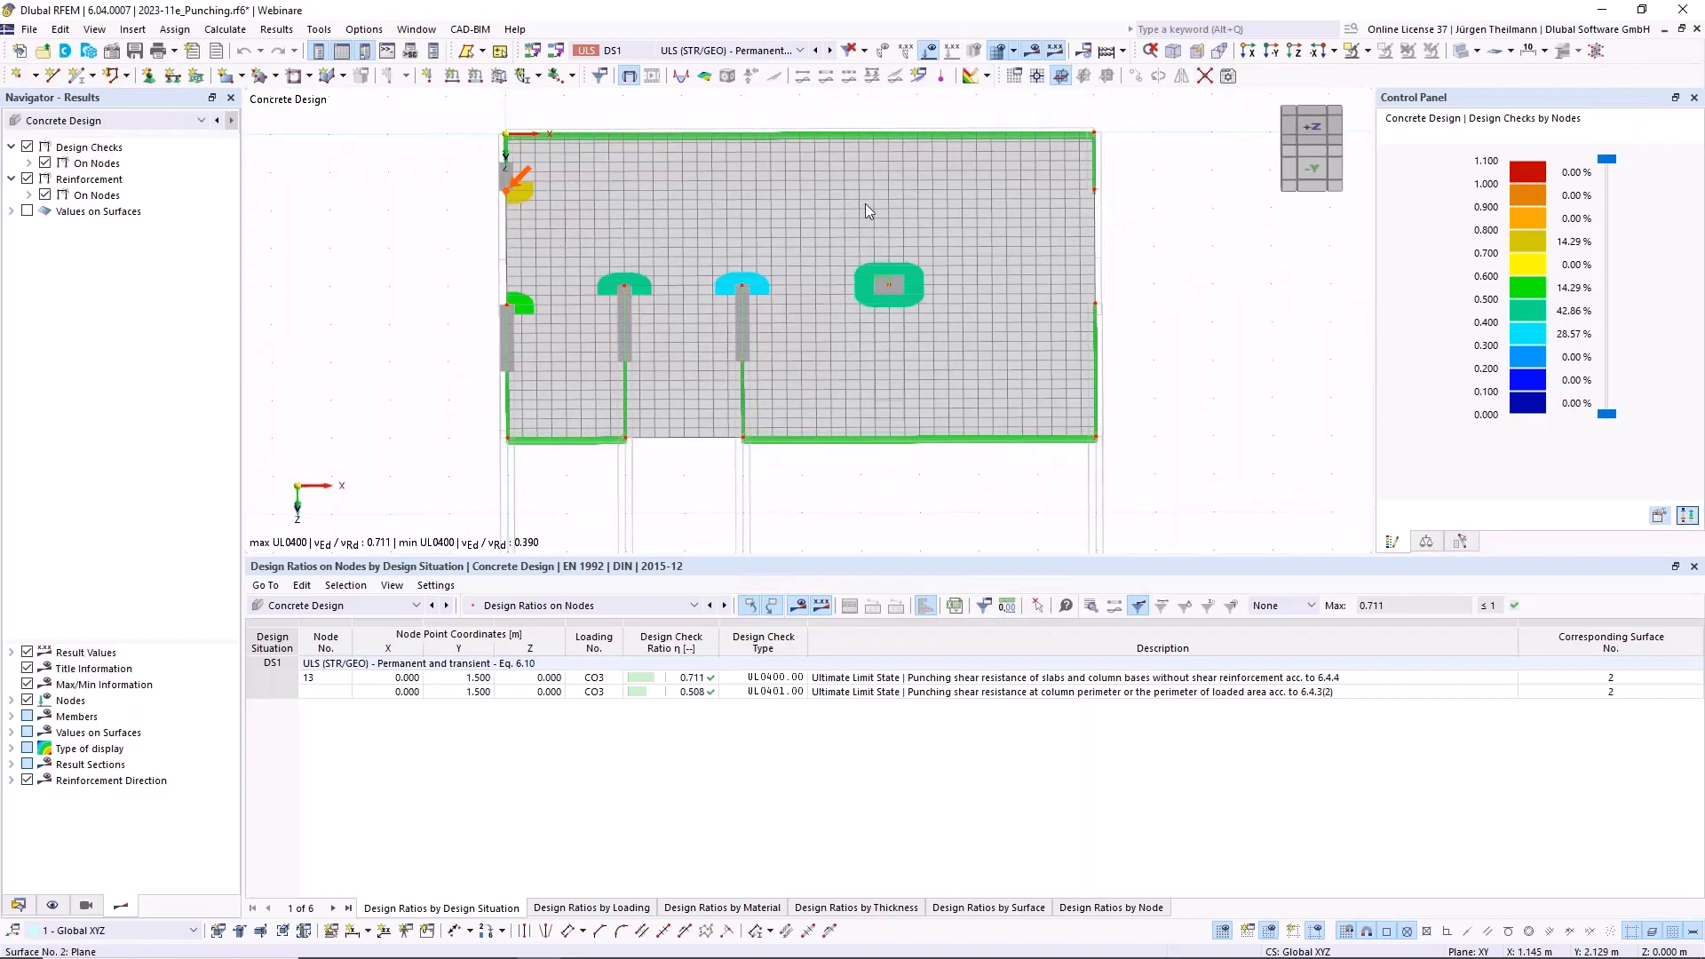
middle_click_drag(761, 347, 604, 200, "ctrl")
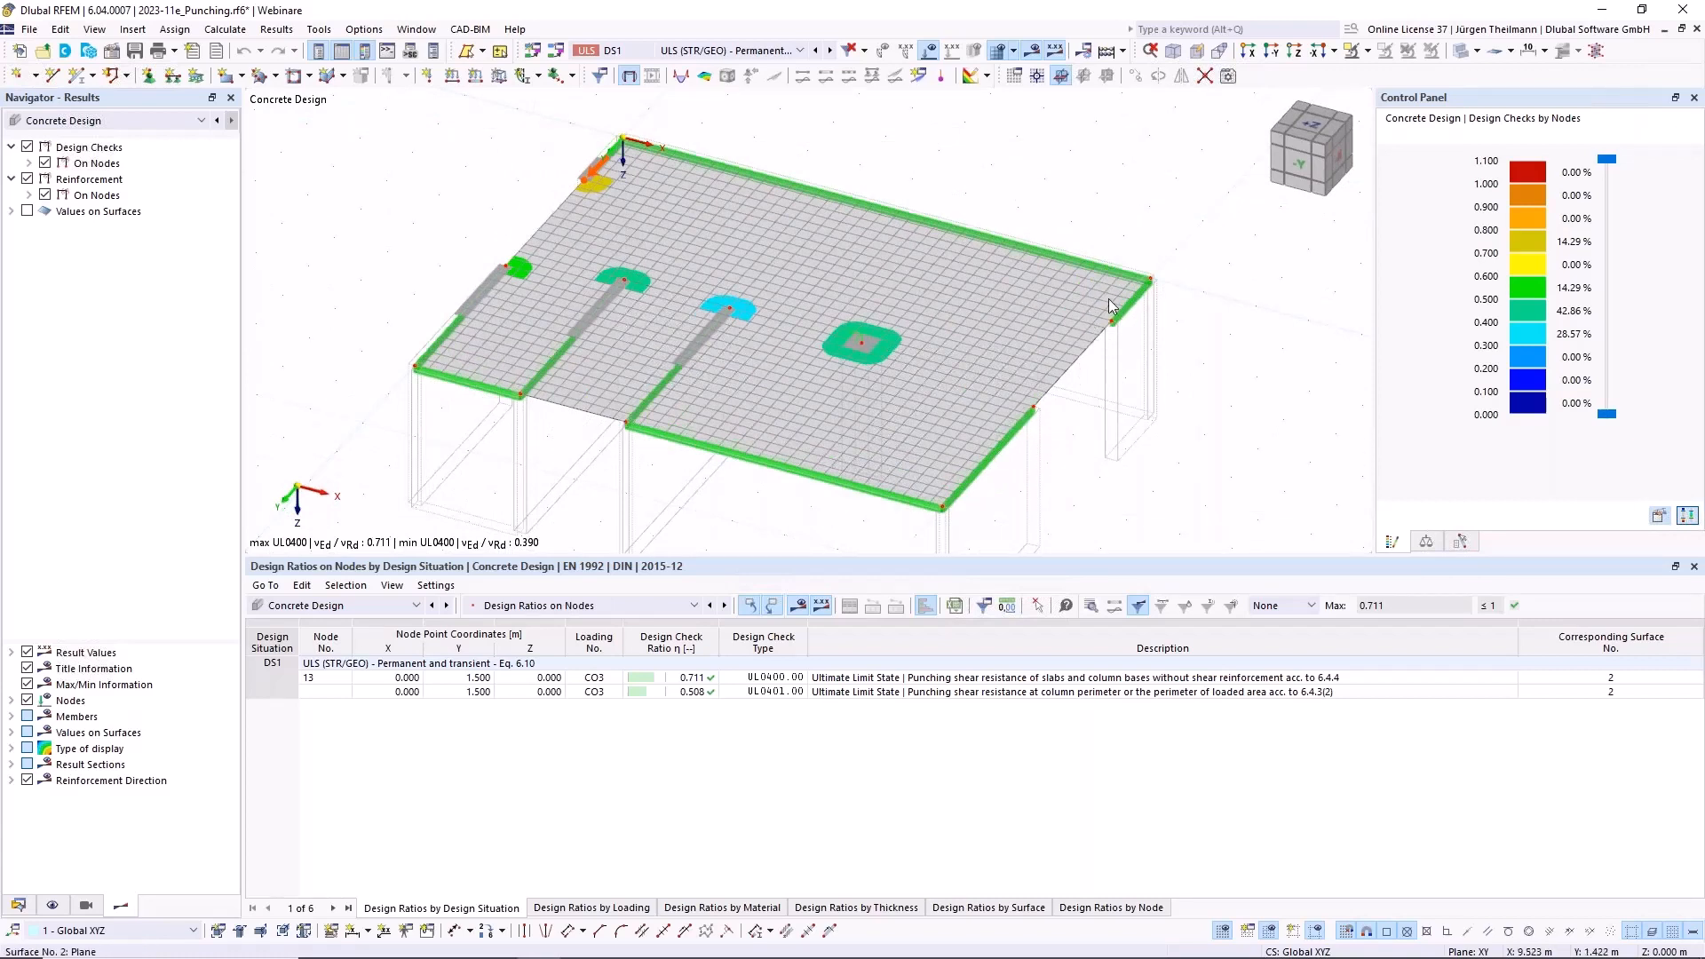
middle_click_drag(1014, 402, 895, 348)
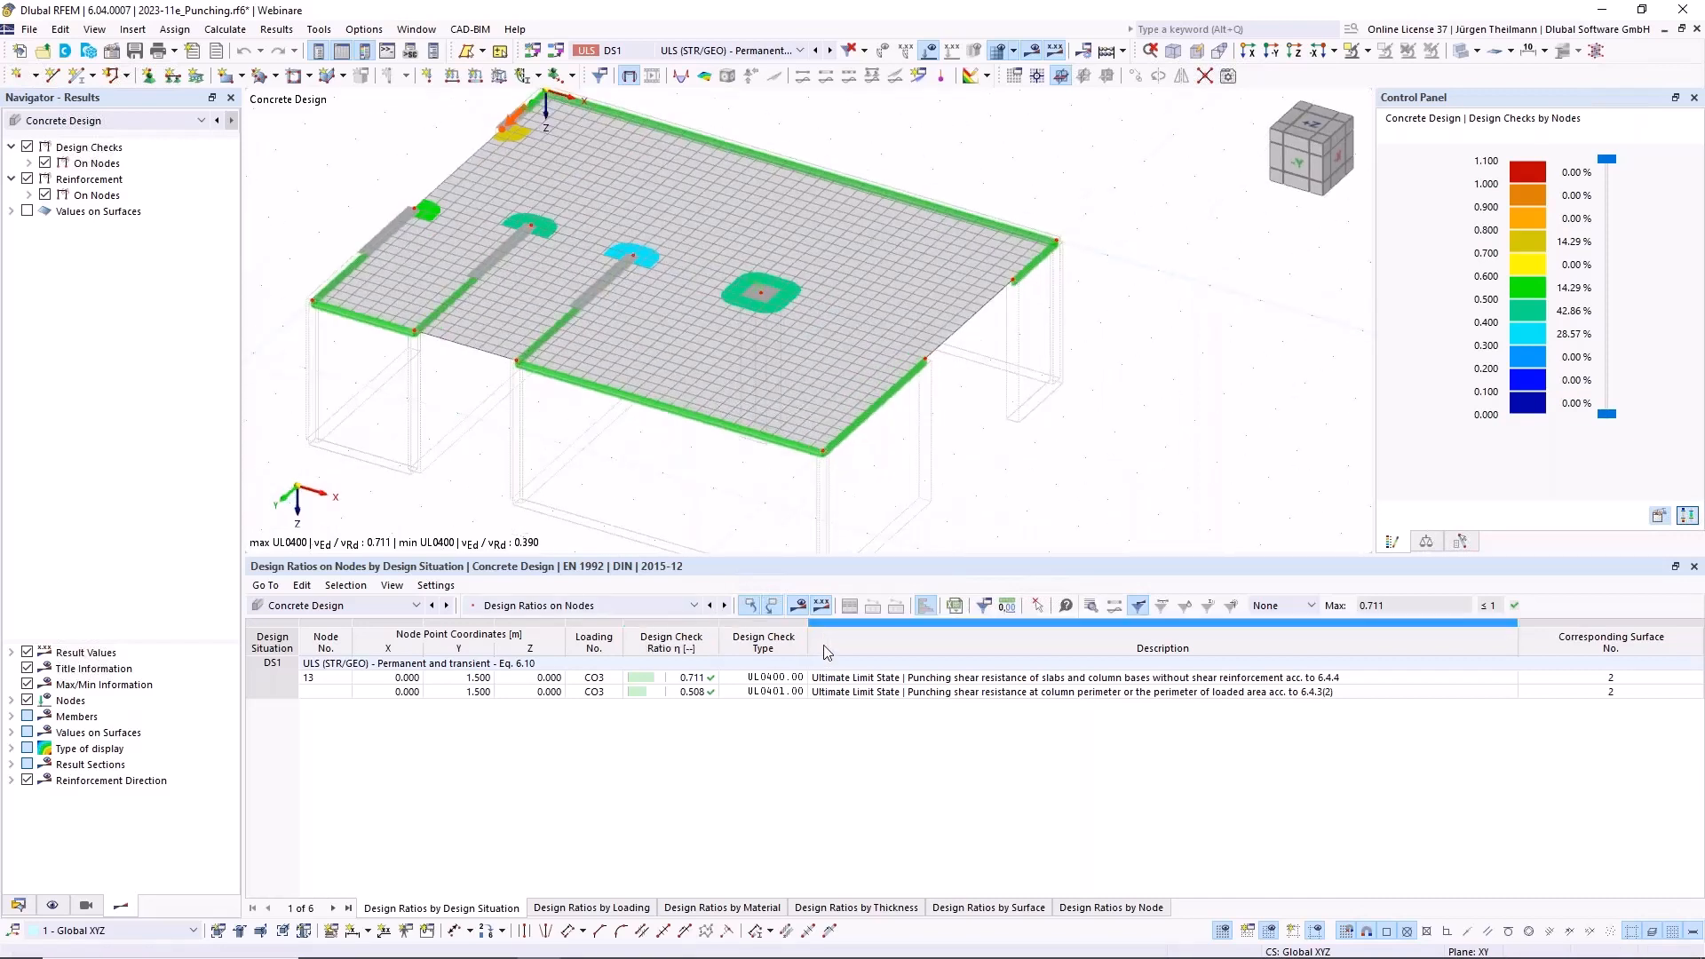
middle_click_drag(950, 407, 1015, 454)
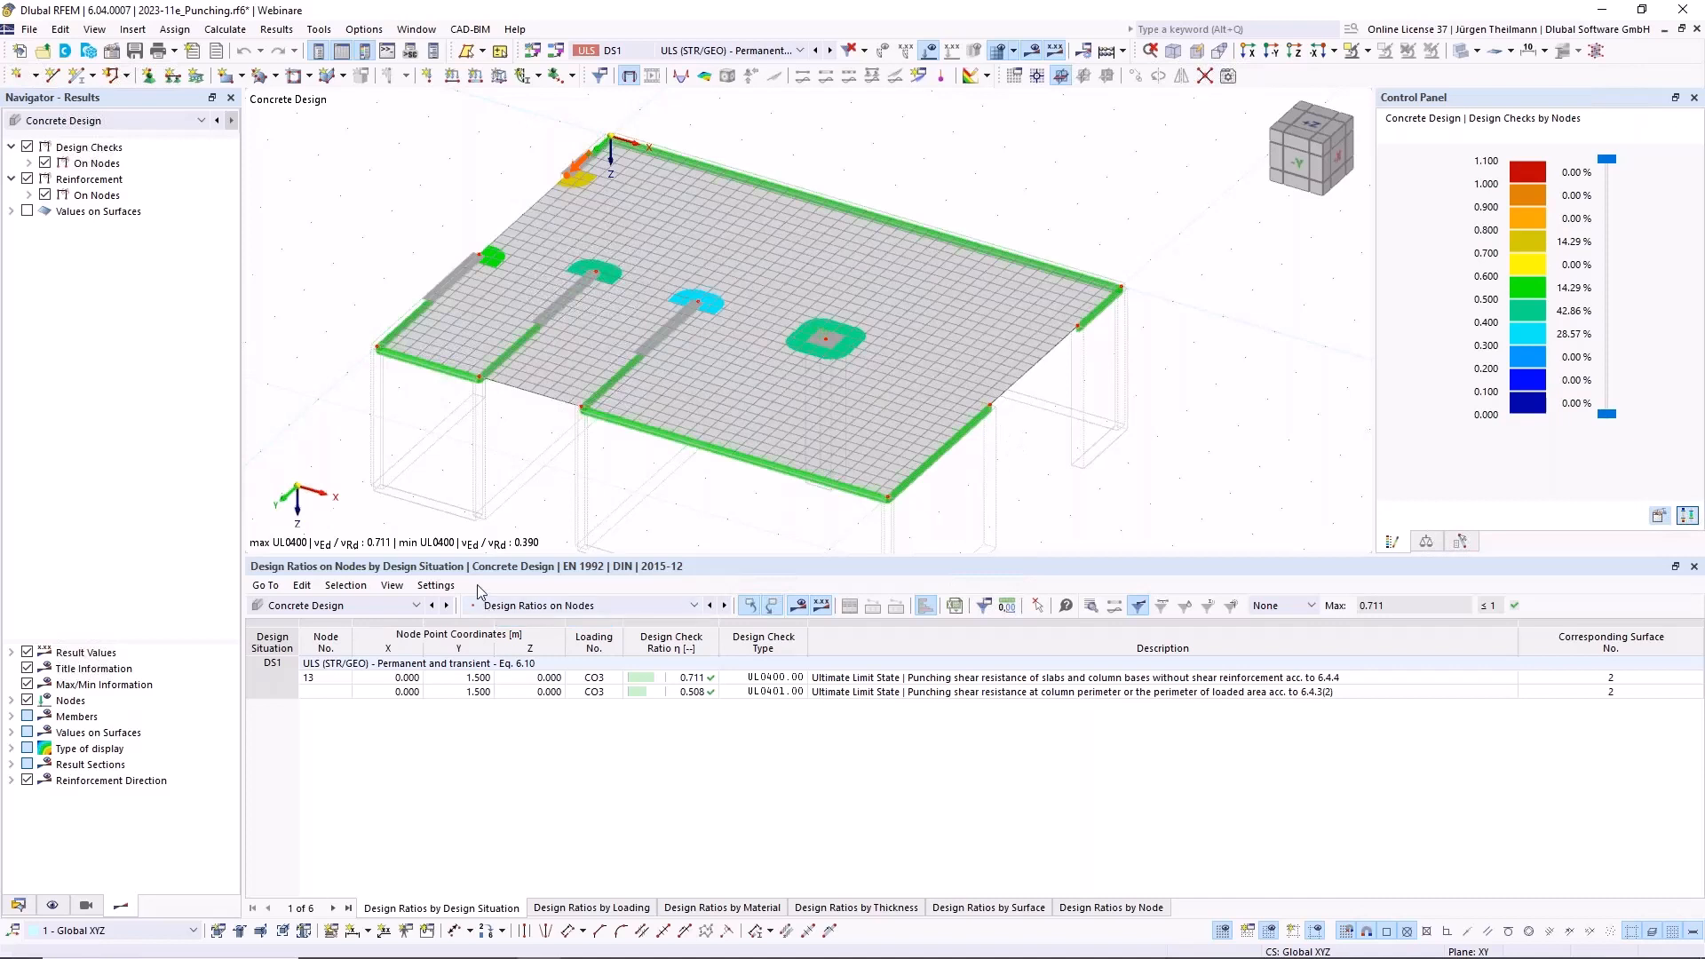
In the Concrete Design input data, turn off designing all nodes with punching and accept deleting the existing Concrete Design results
left_click(645, 614)
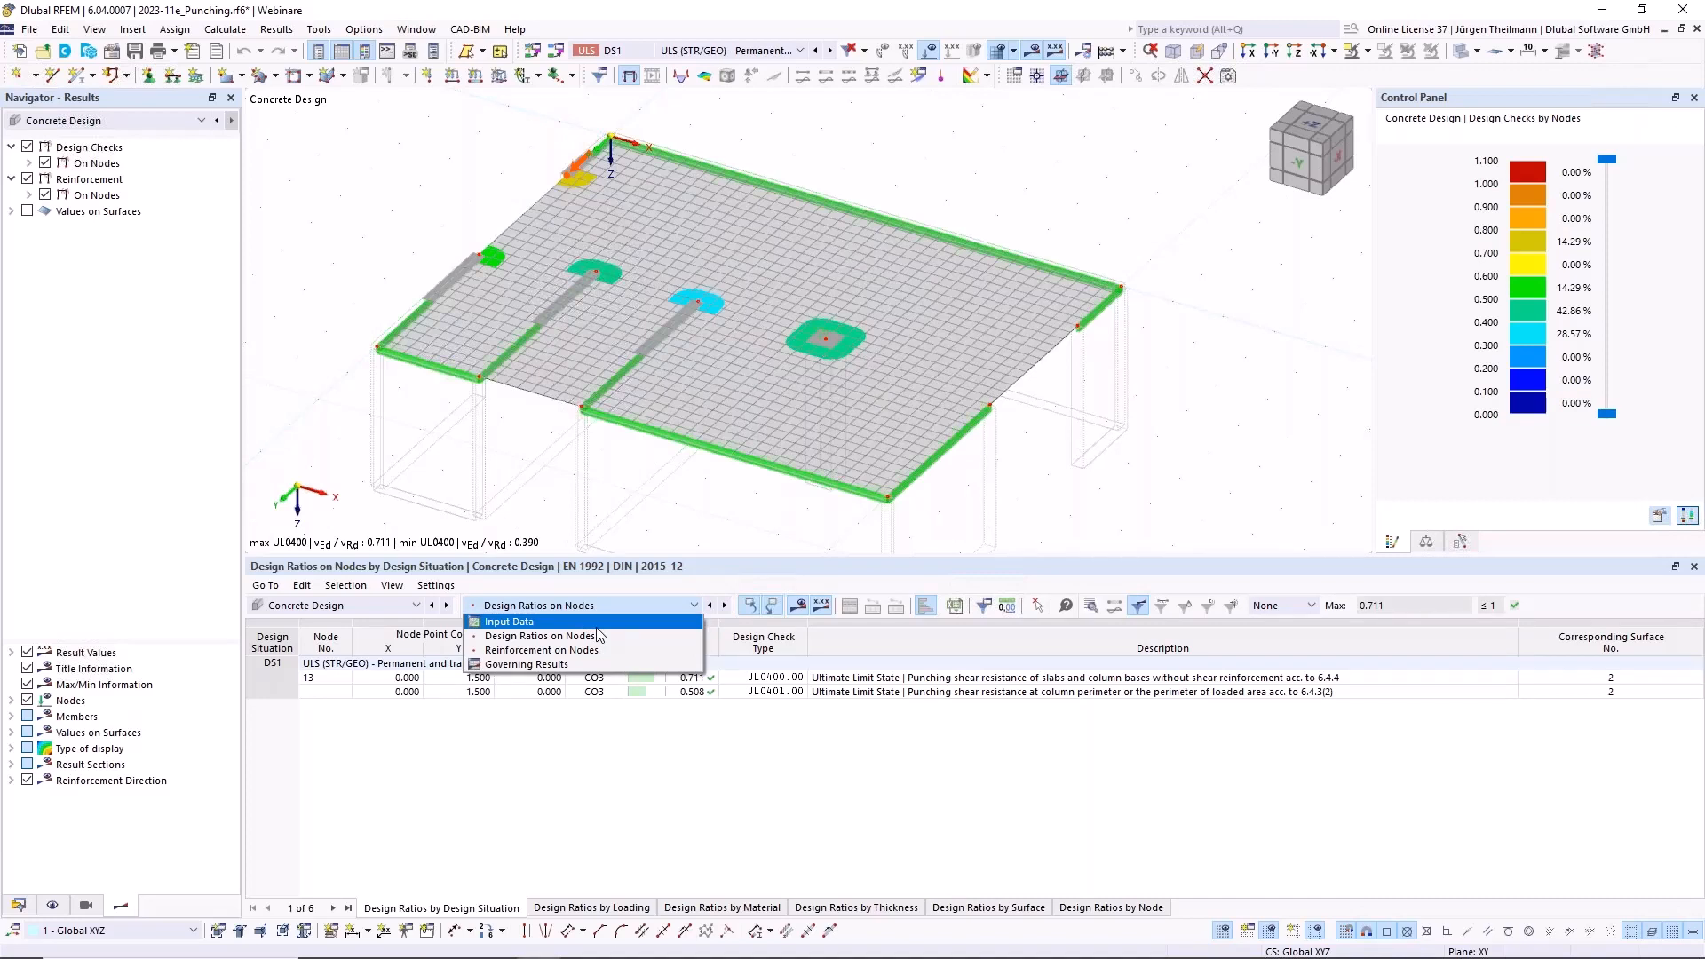
left_click(620, 601)
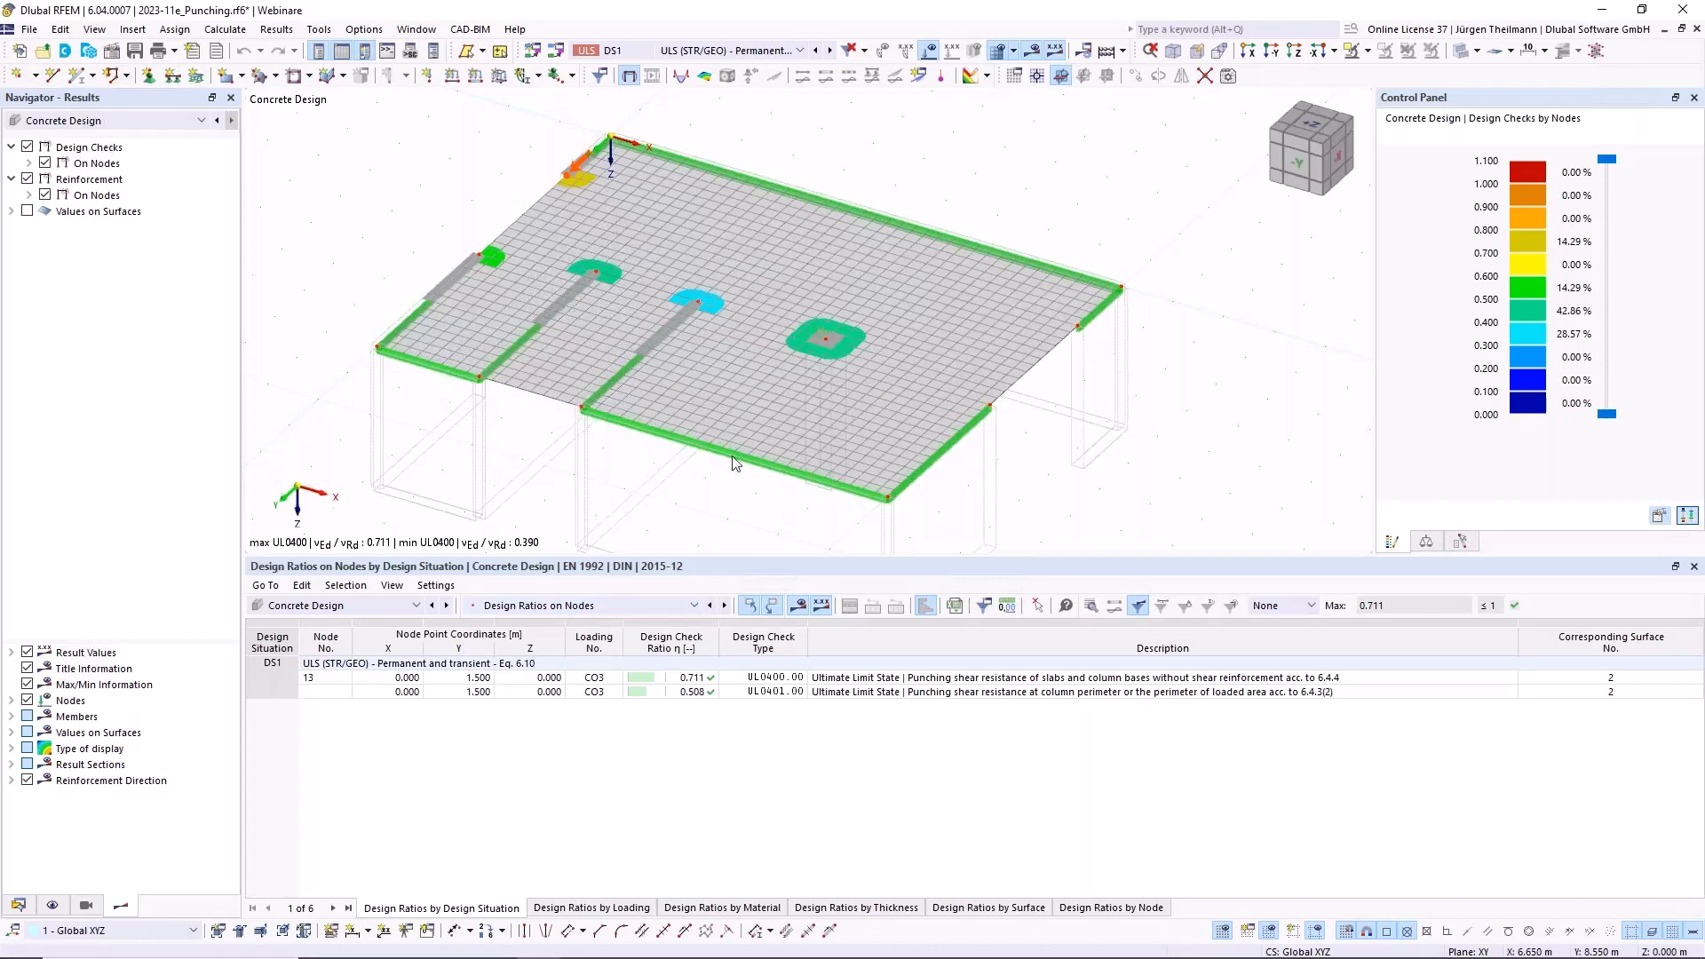
left_click(695, 606)
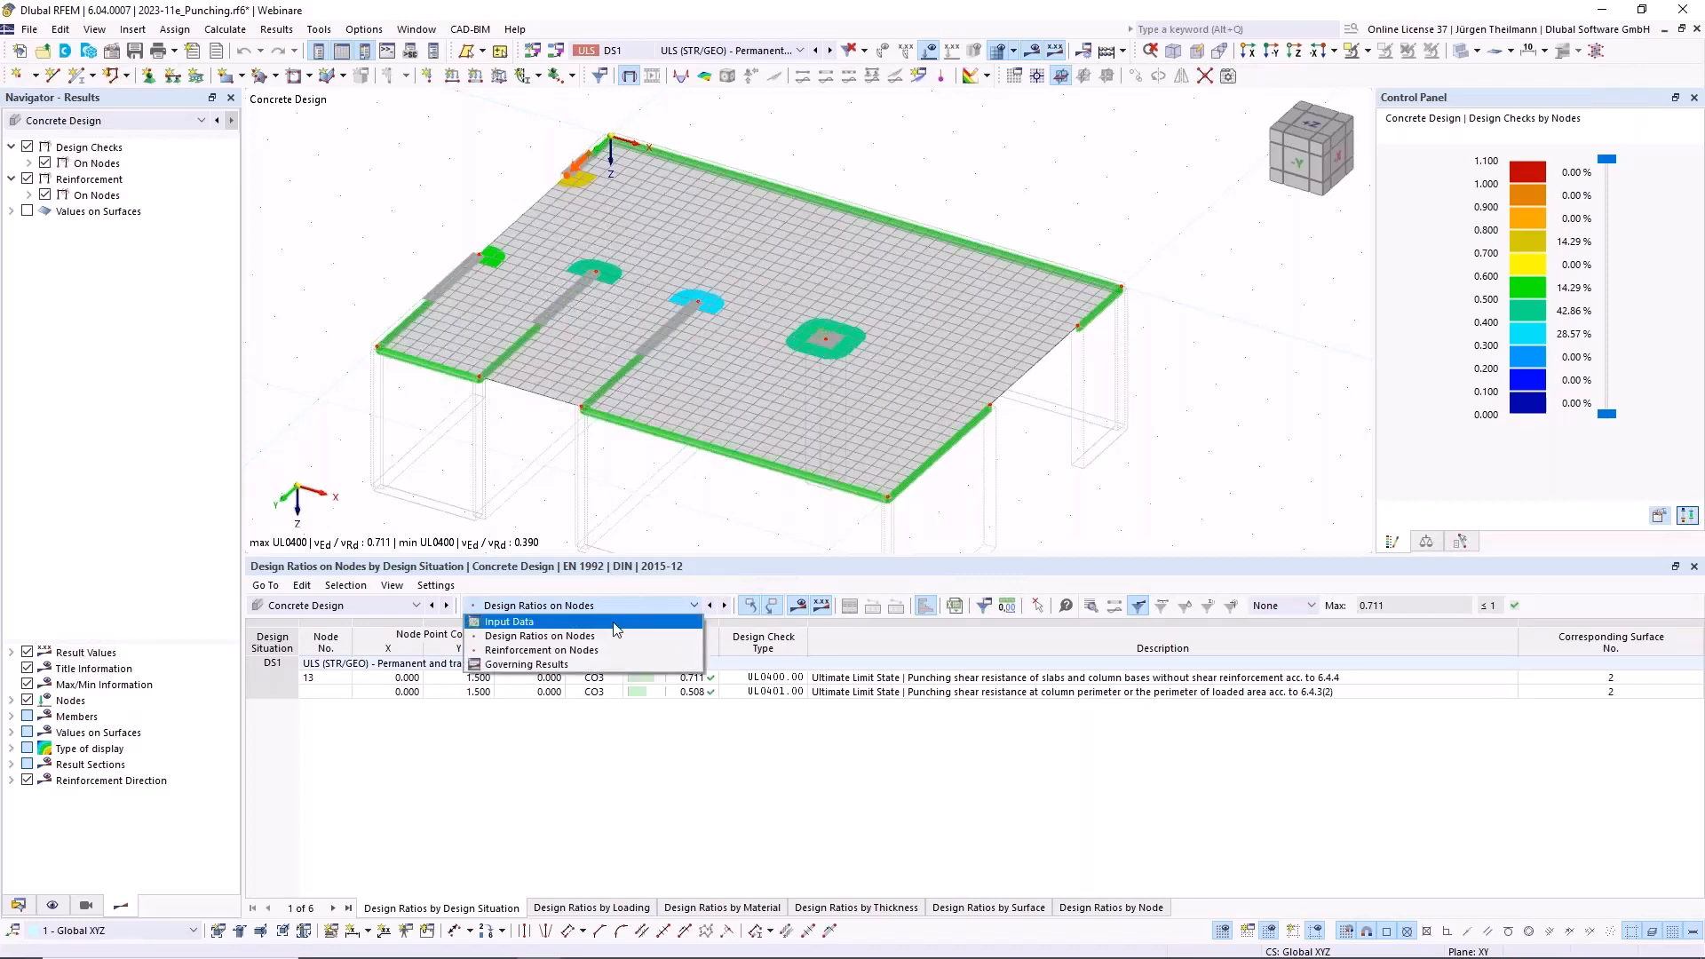
left_click(616, 629)
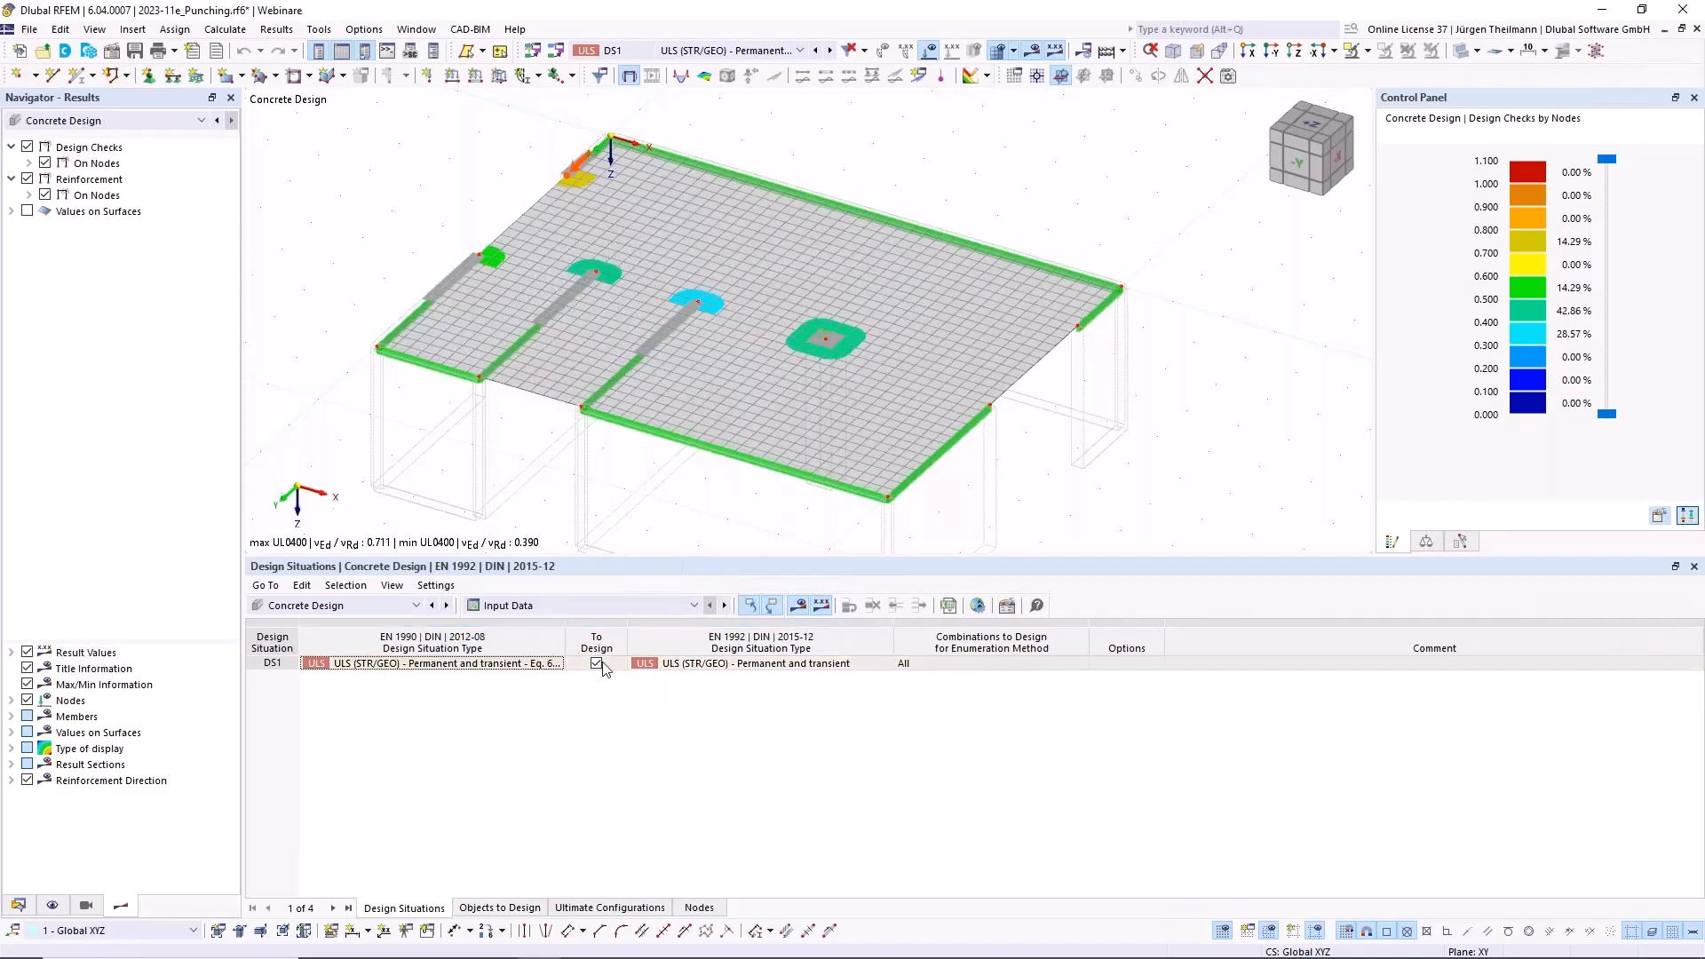
left_click(513, 909)
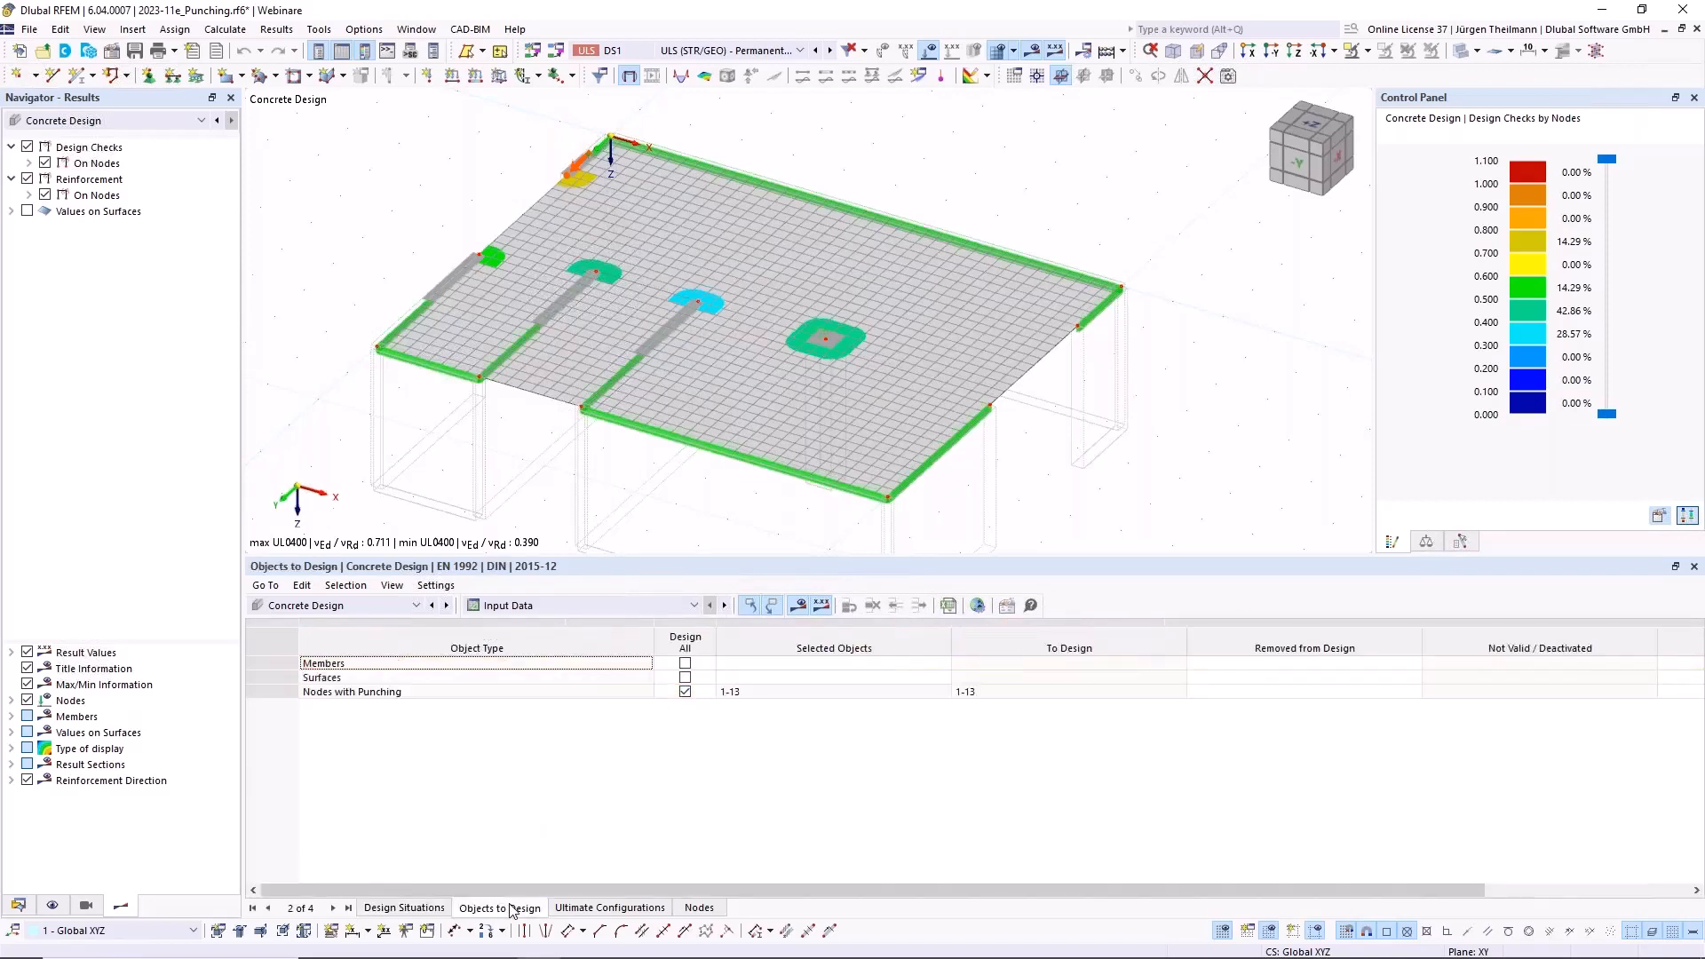
left_click(685, 691)
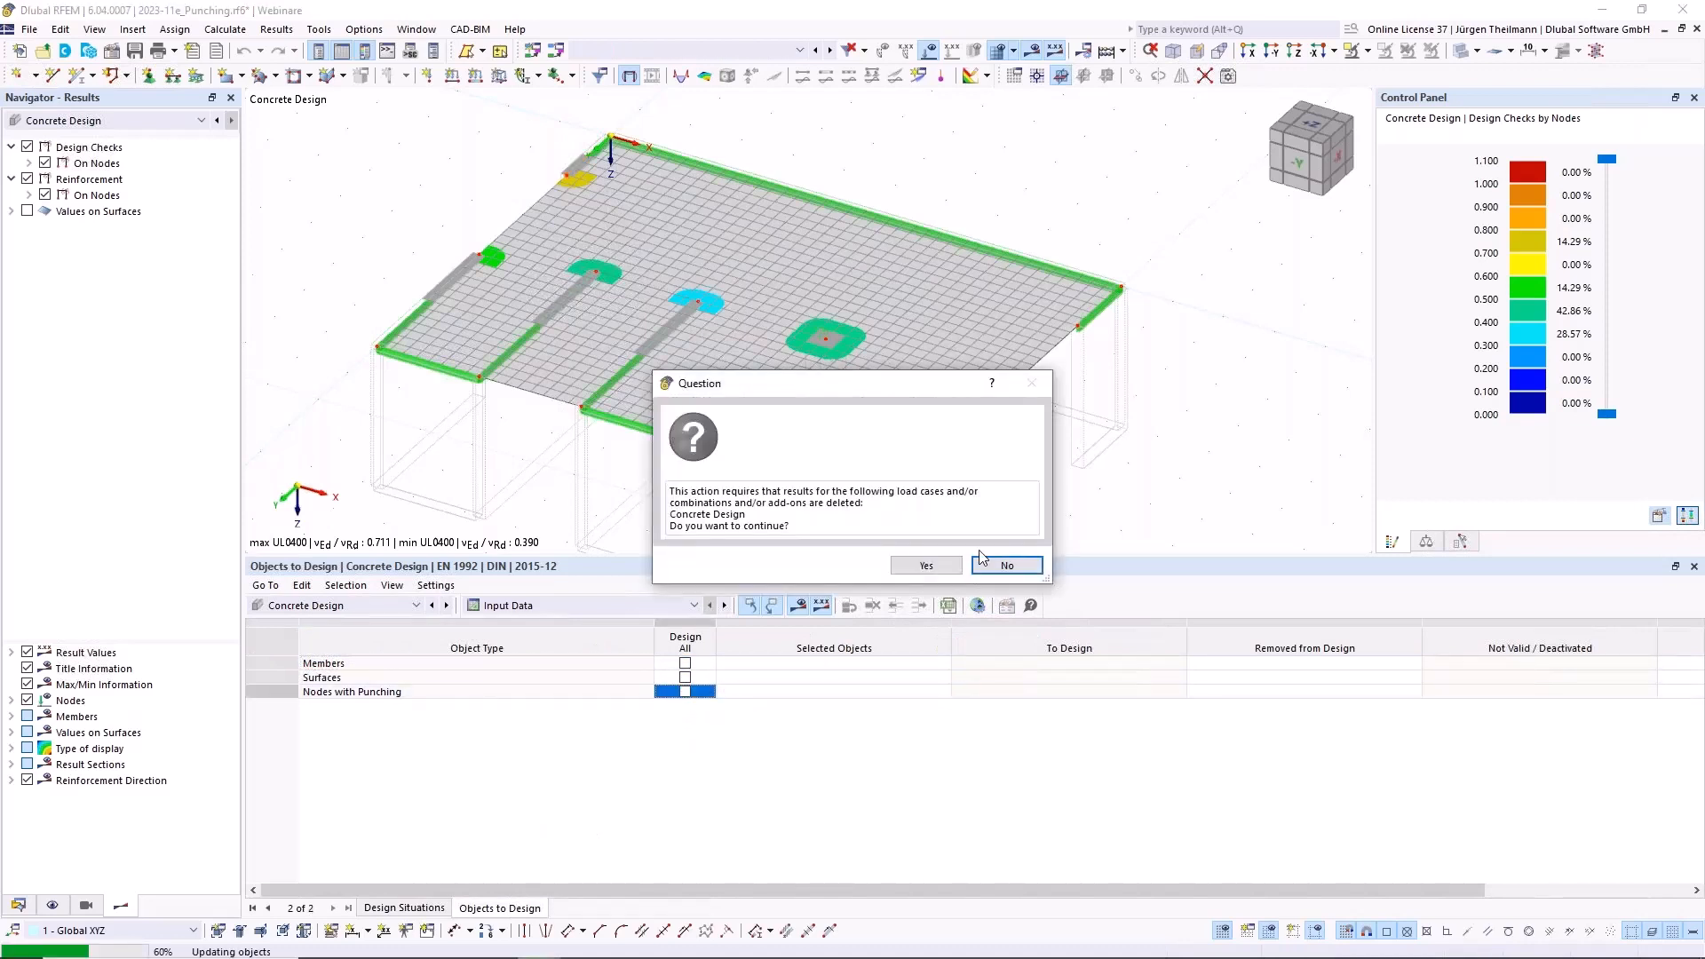
left_click(926, 564)
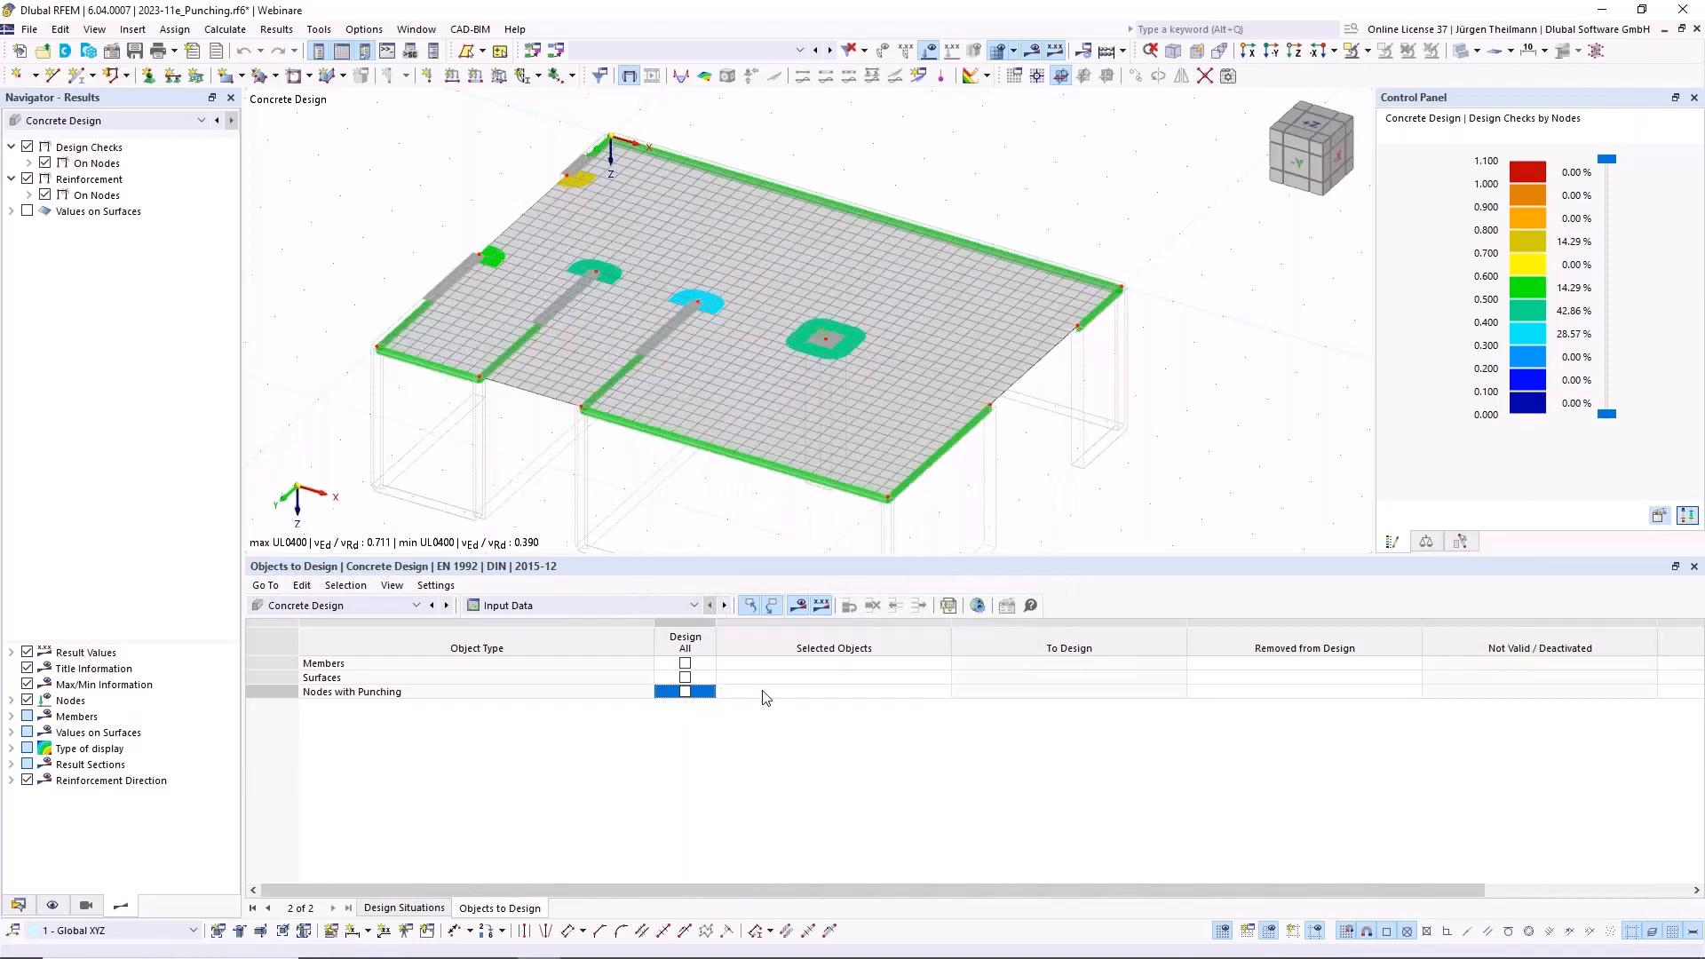
Assign nodes 5 and 6 graphically as the only nodes with punching to design
left_click(892, 690)
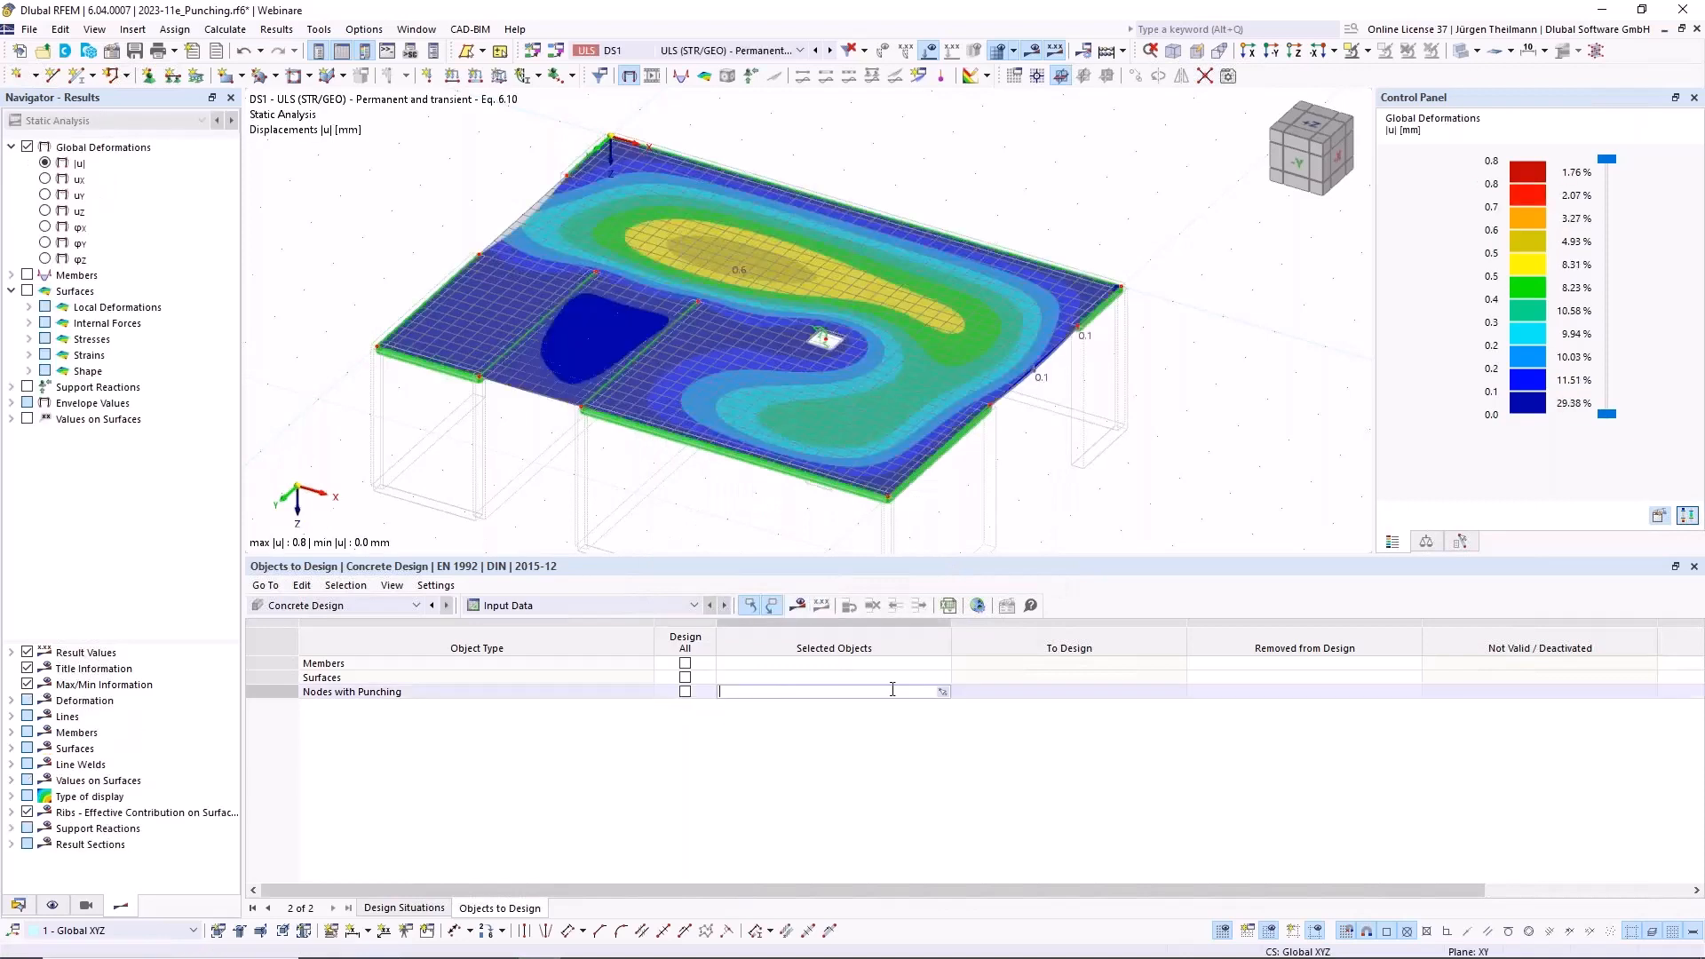
left_click(943, 692)
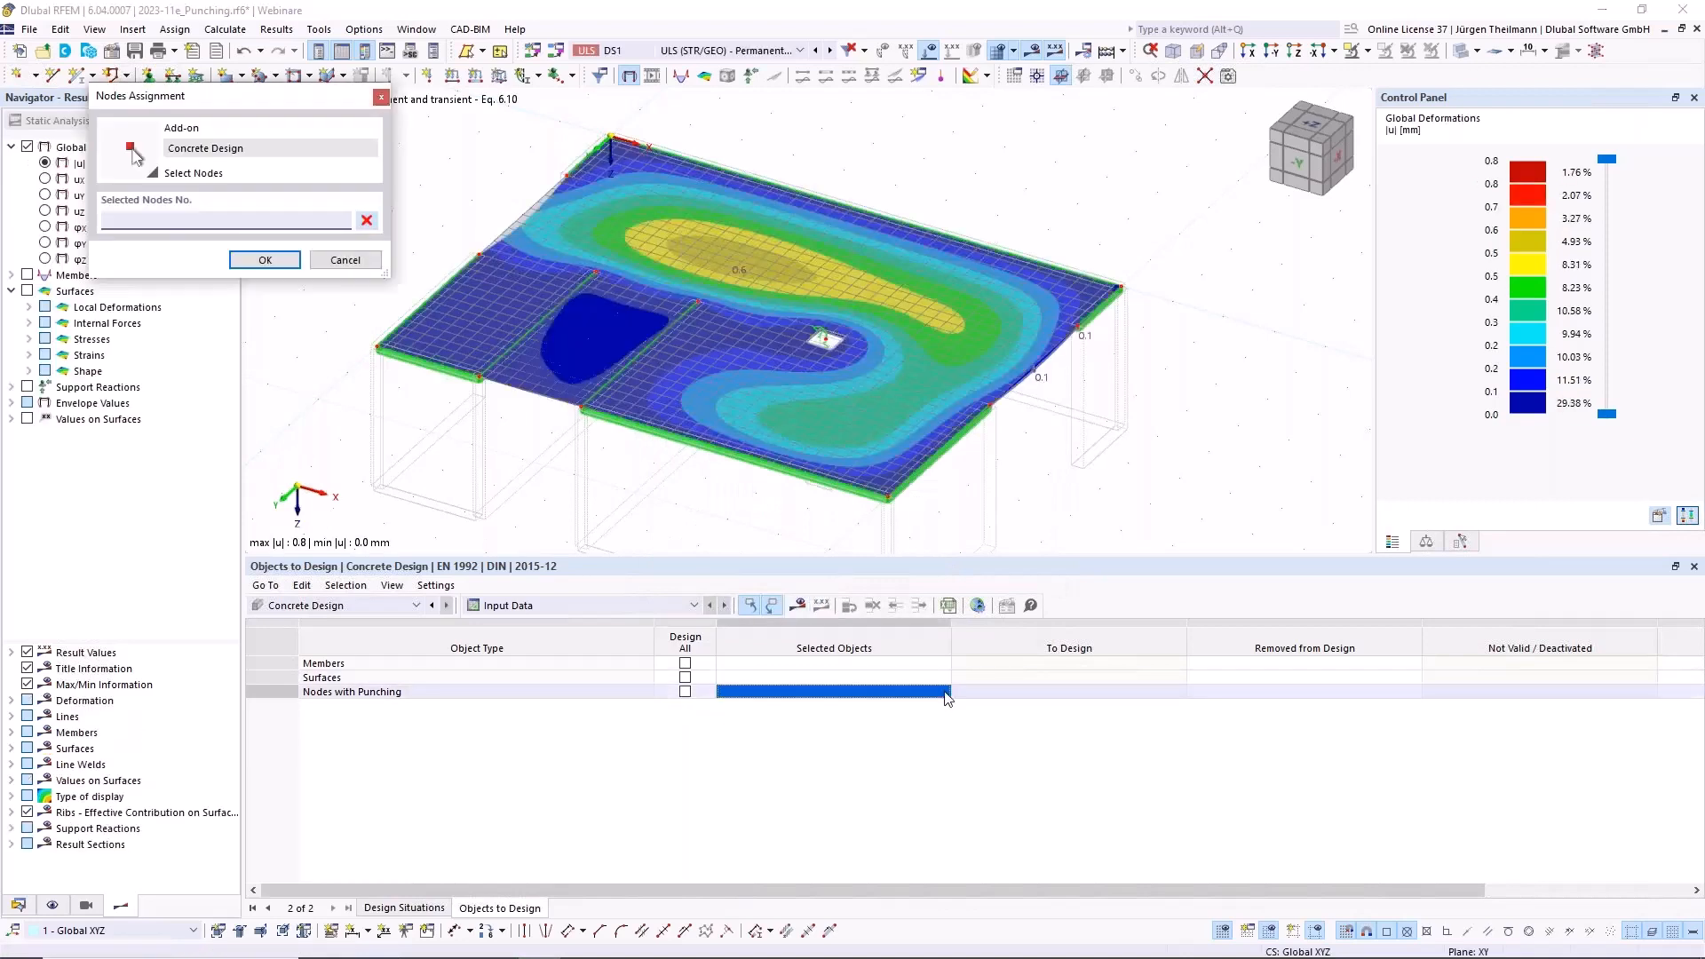
left_click(989, 402)
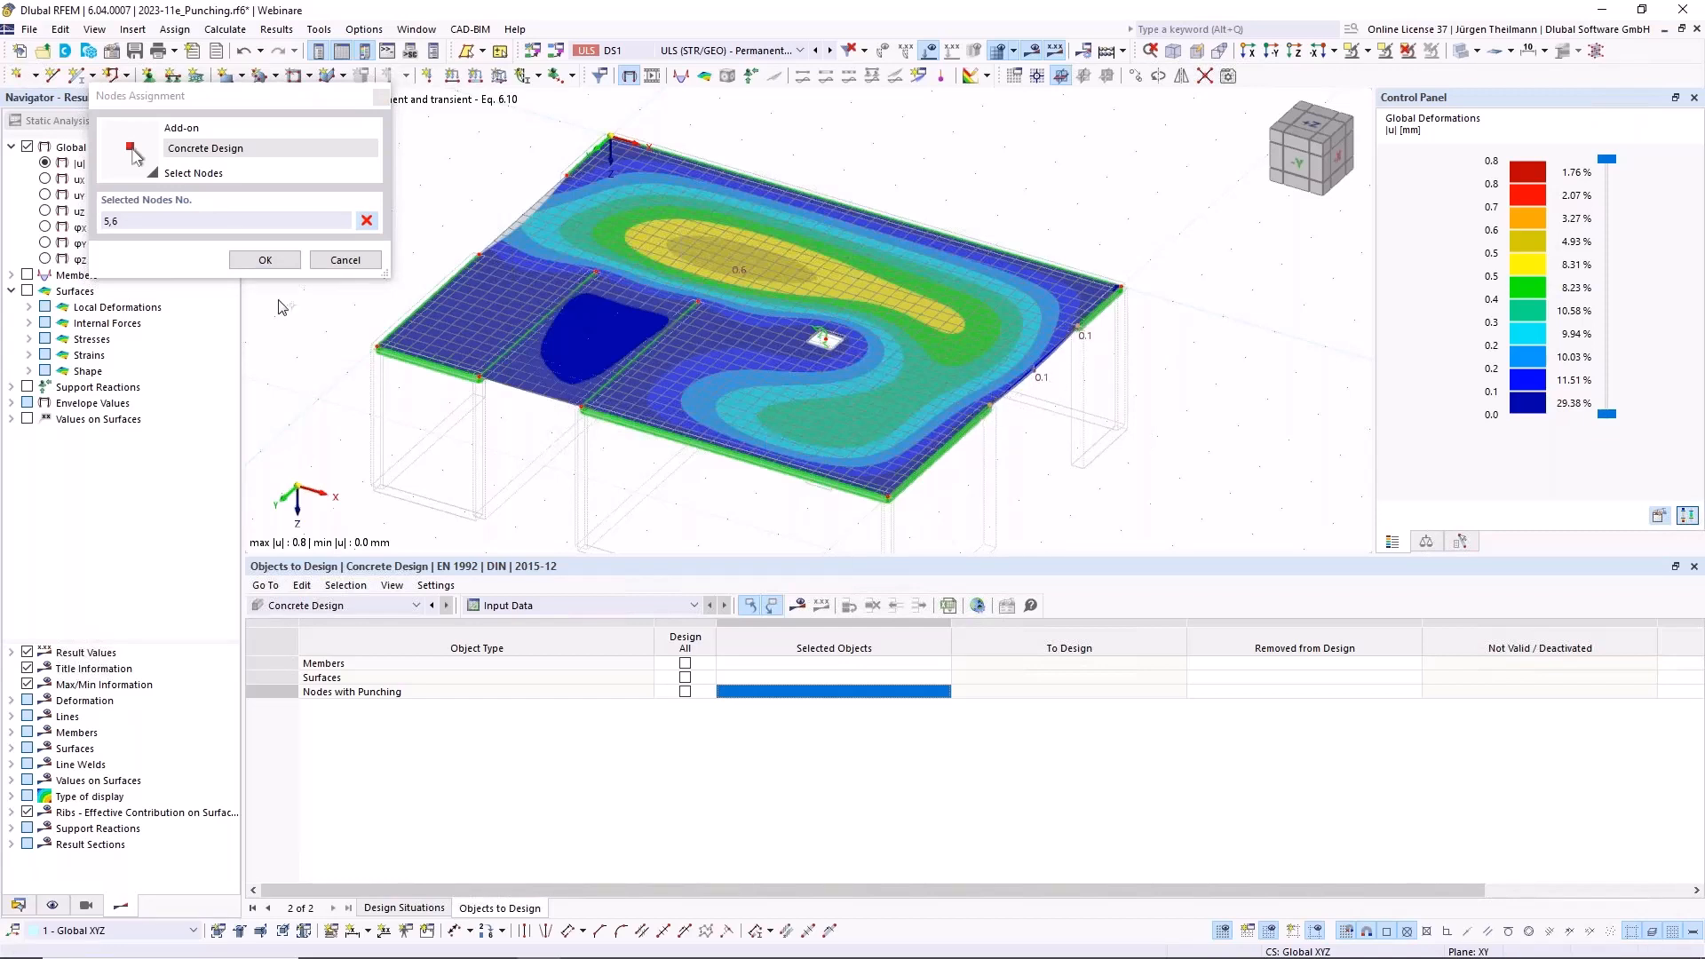
left_click(256, 260)
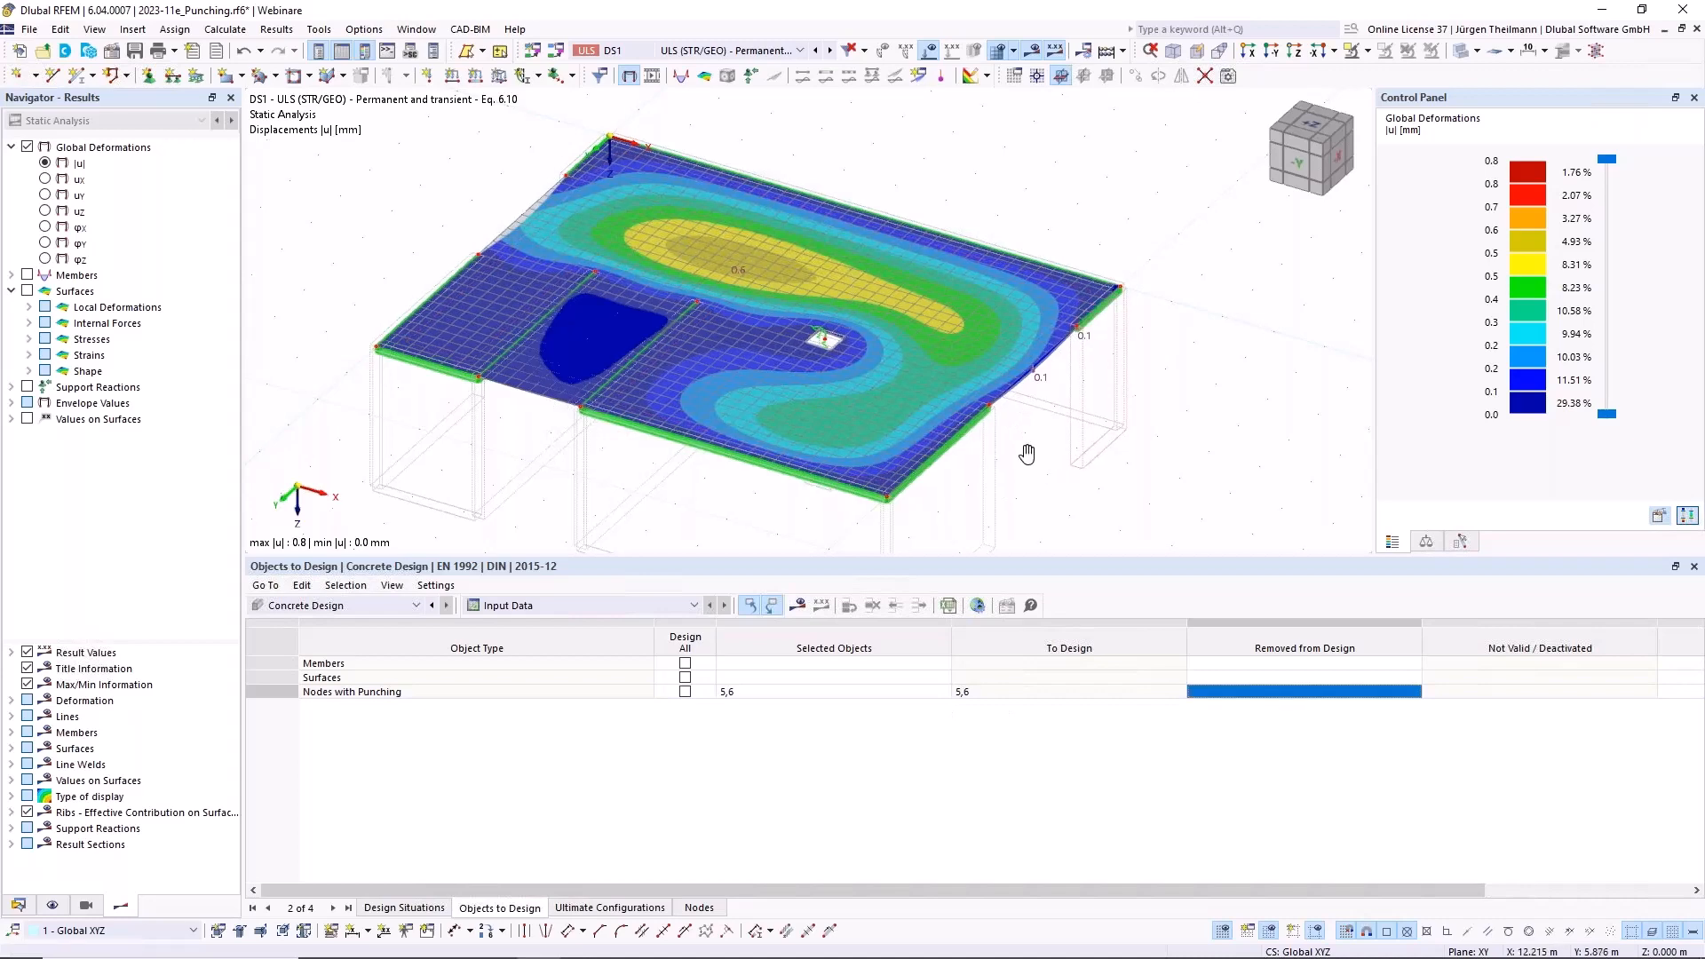
middle_click_drag(1020, 449, 987, 429)
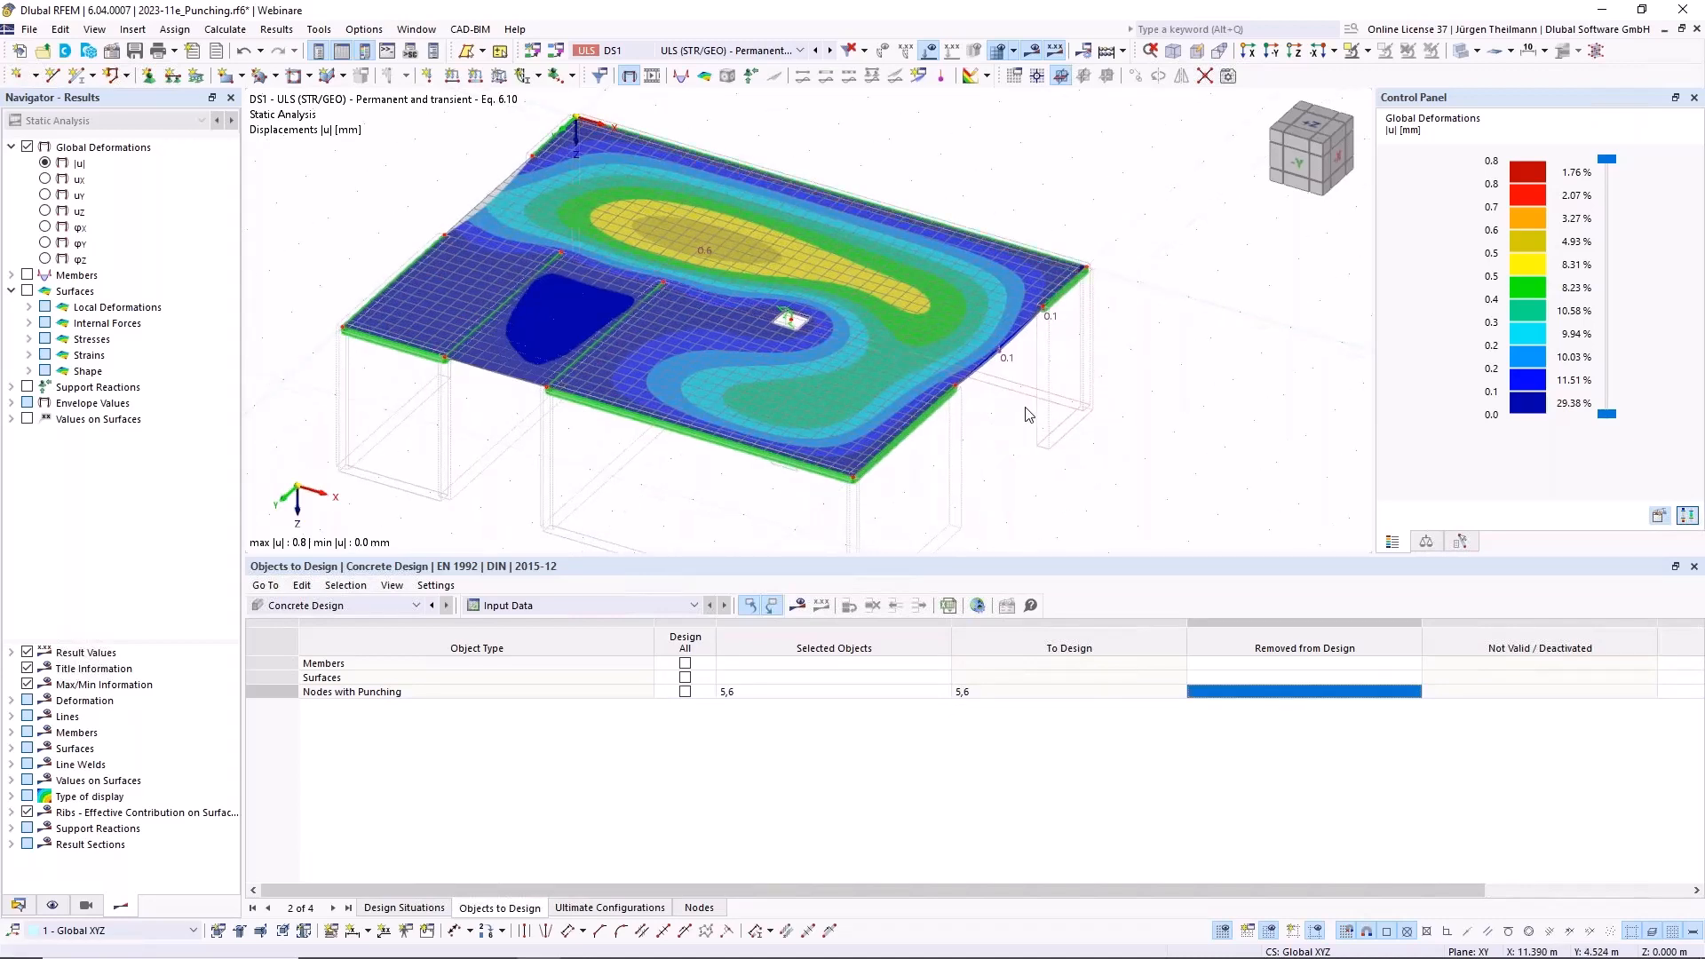
scroll(1016, 397, "up", 3)
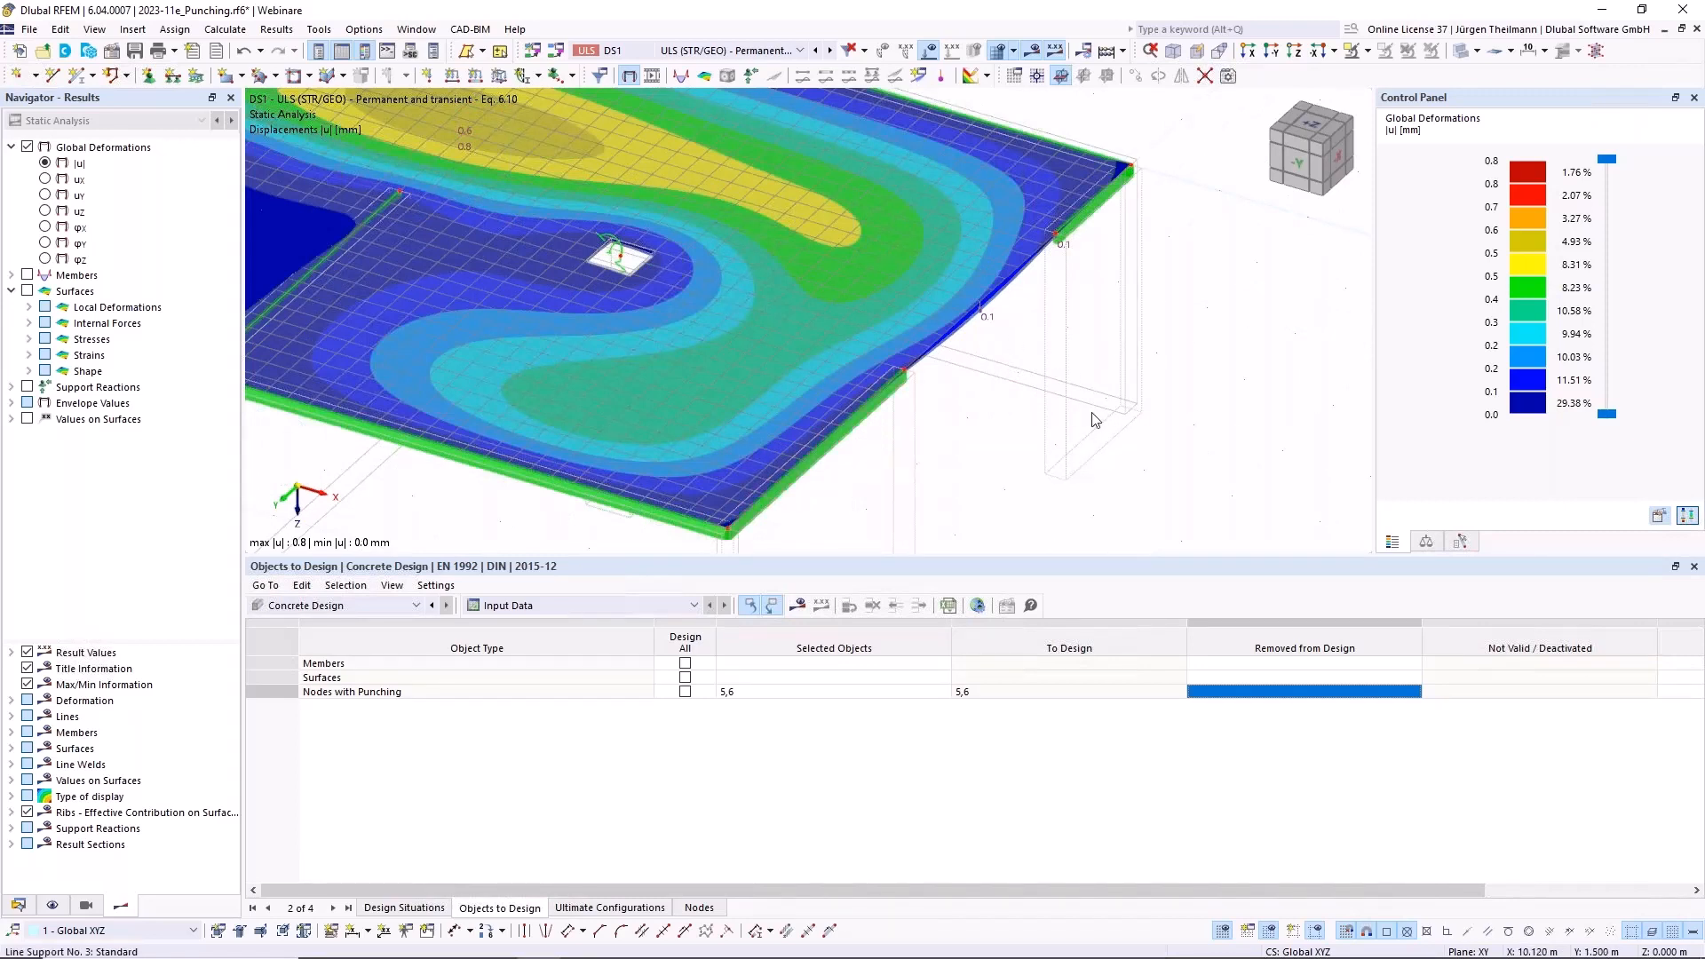
middle_click_drag(1073, 466, 1044, 345)
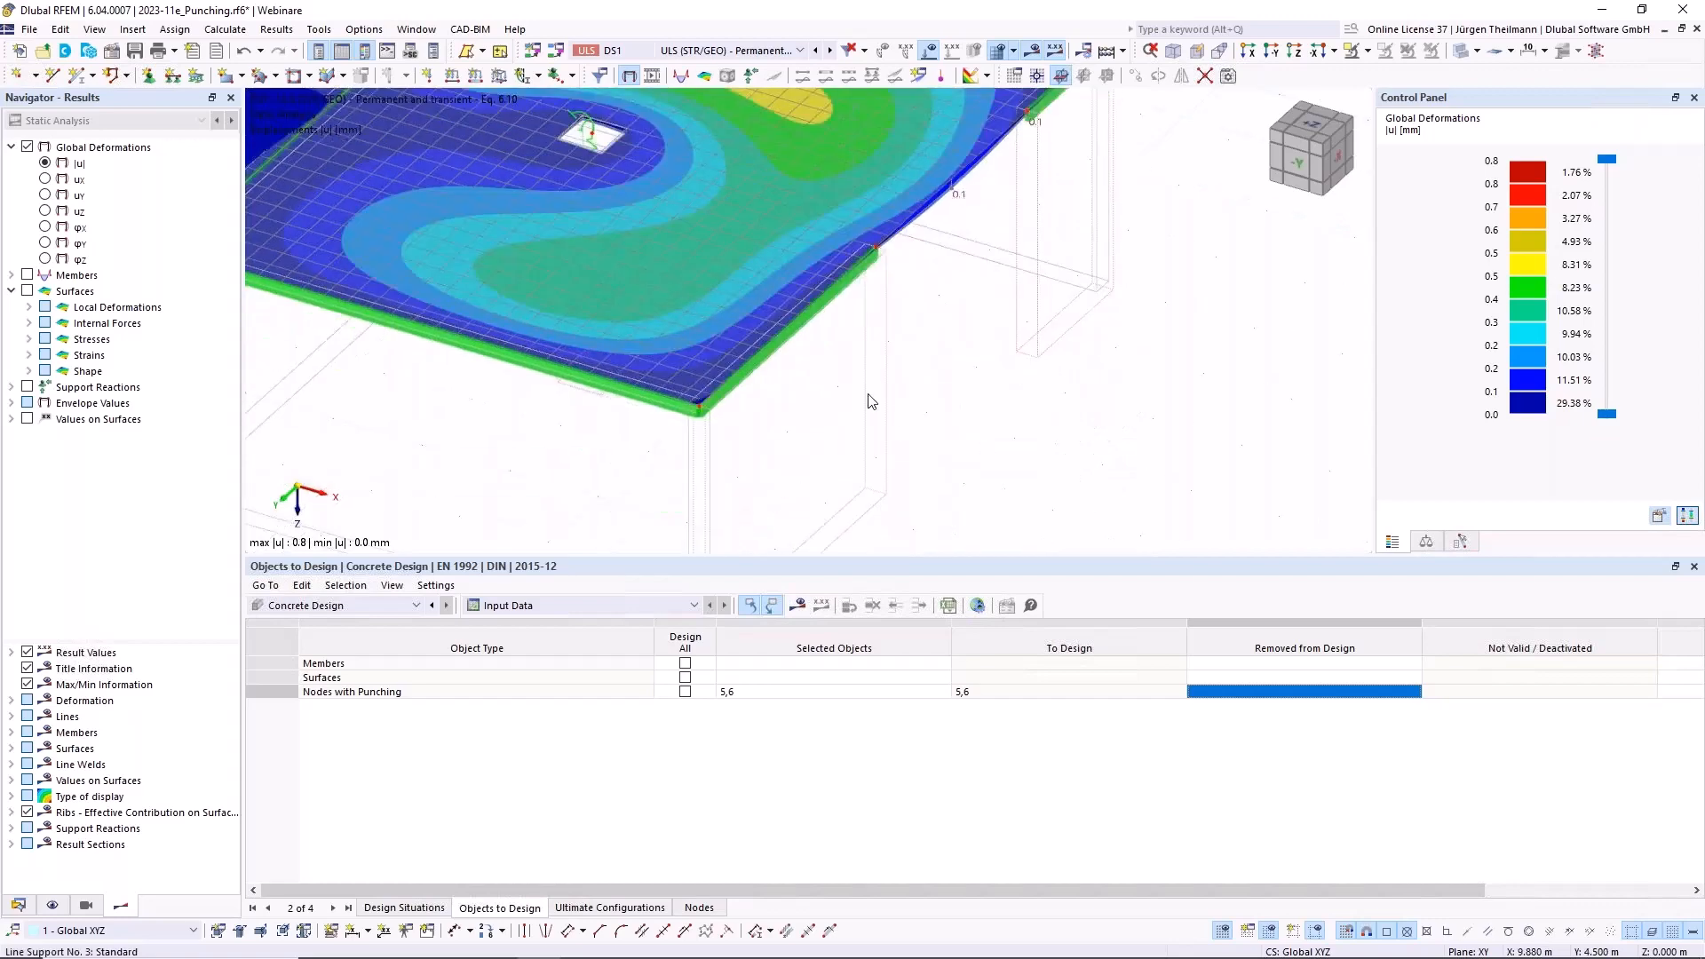
middle_click_drag(939, 394, 932, 499)
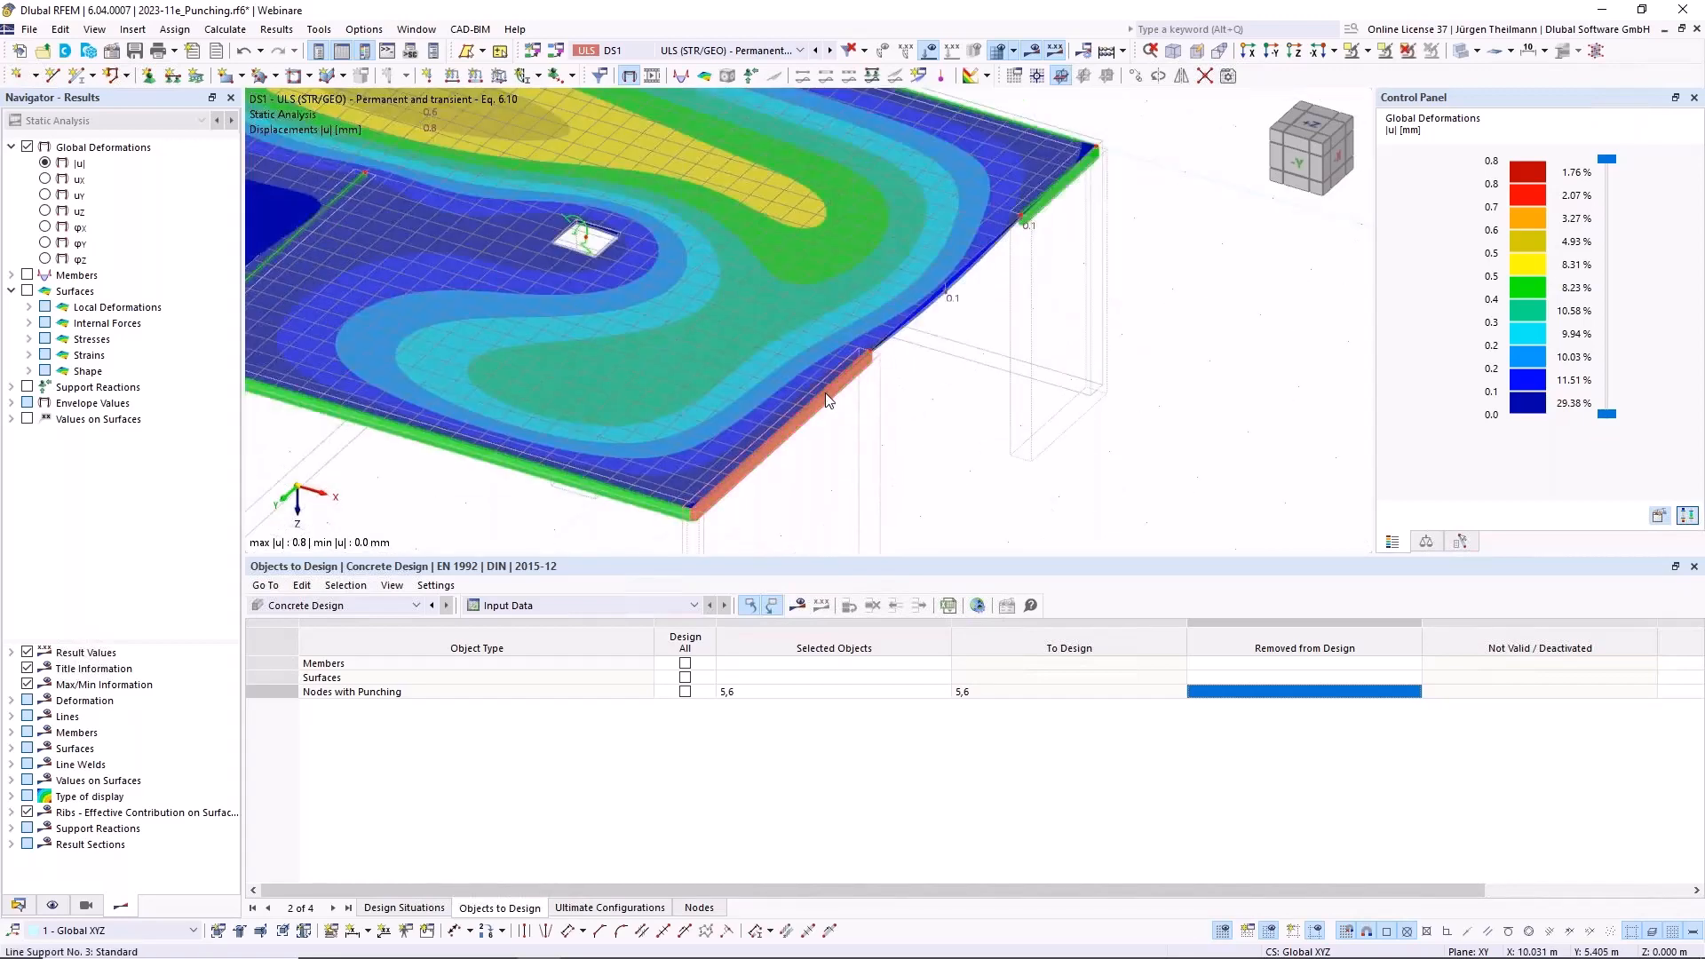
Review the line support of line 3, including its stiffness via fictitious wall and local coordinate system, and leave it without changes
double_click(826, 393)
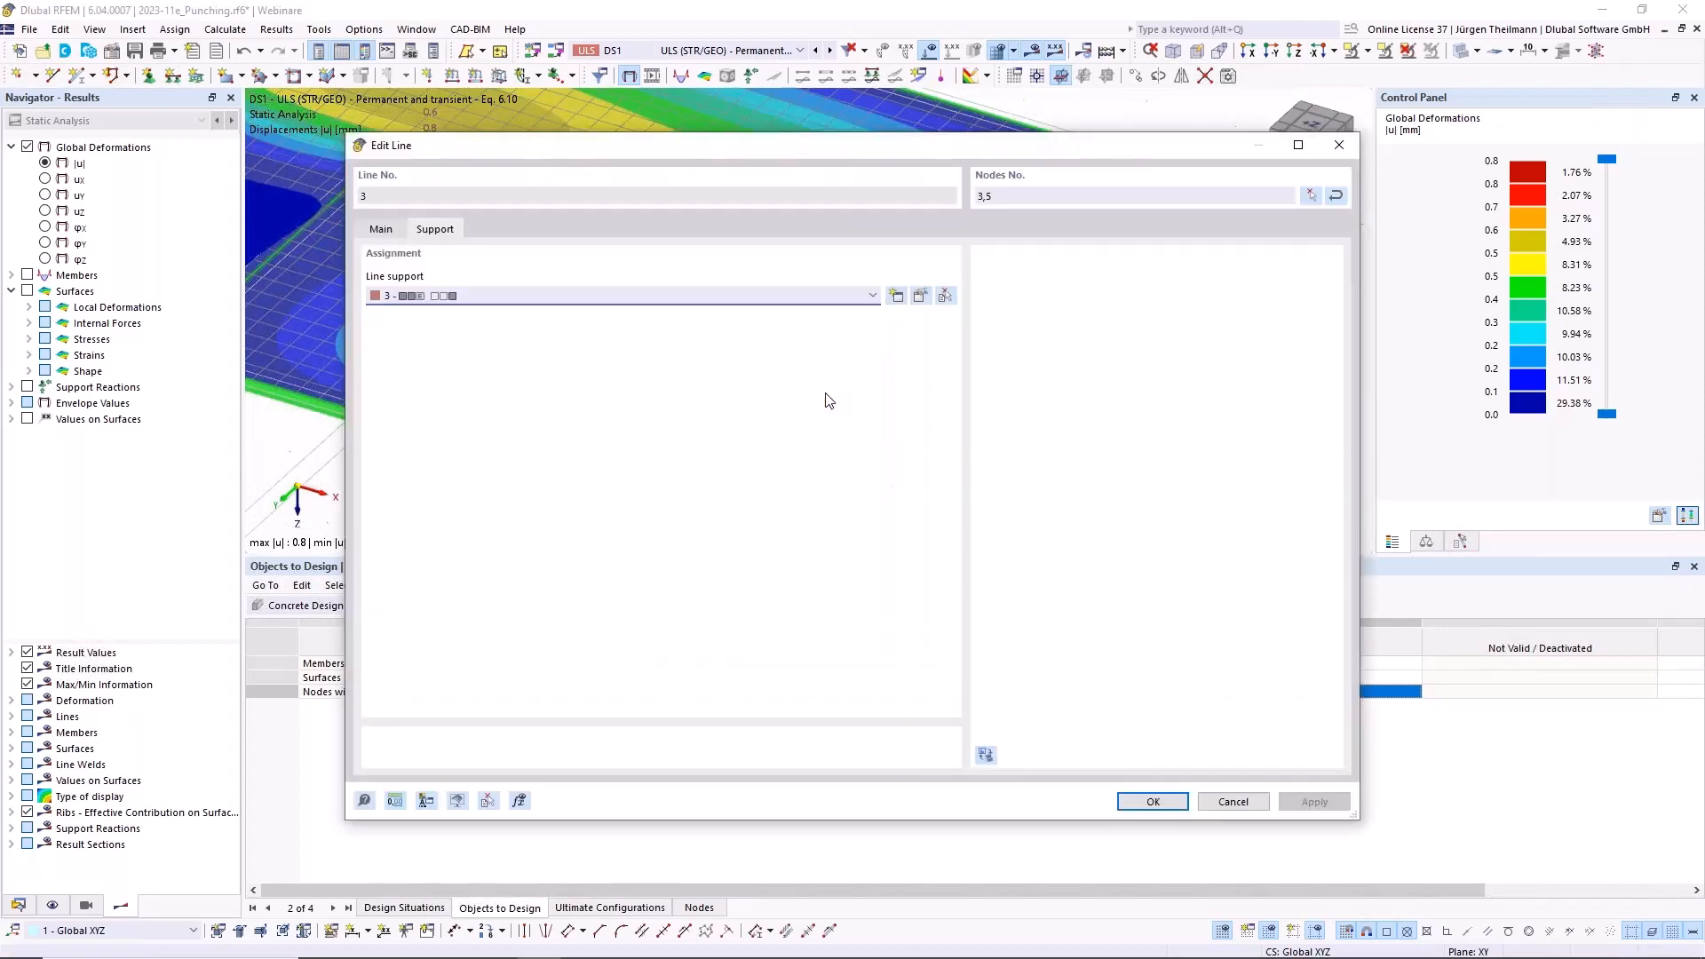
left_click(921, 297)
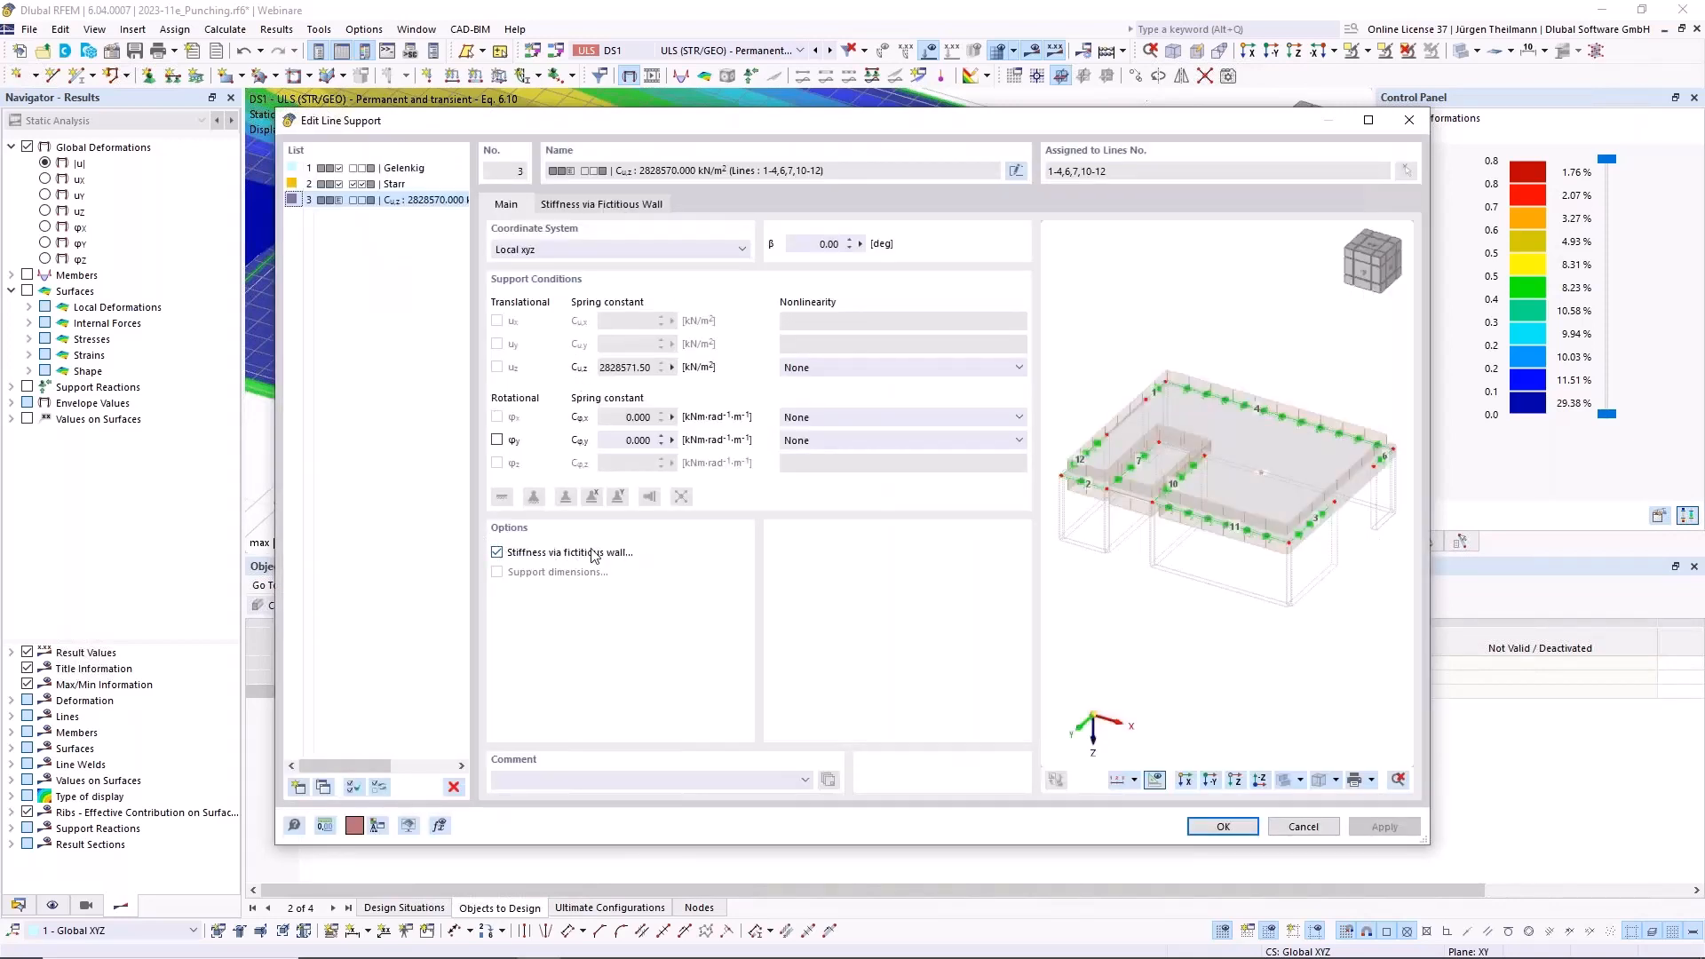
left_click(638, 205)
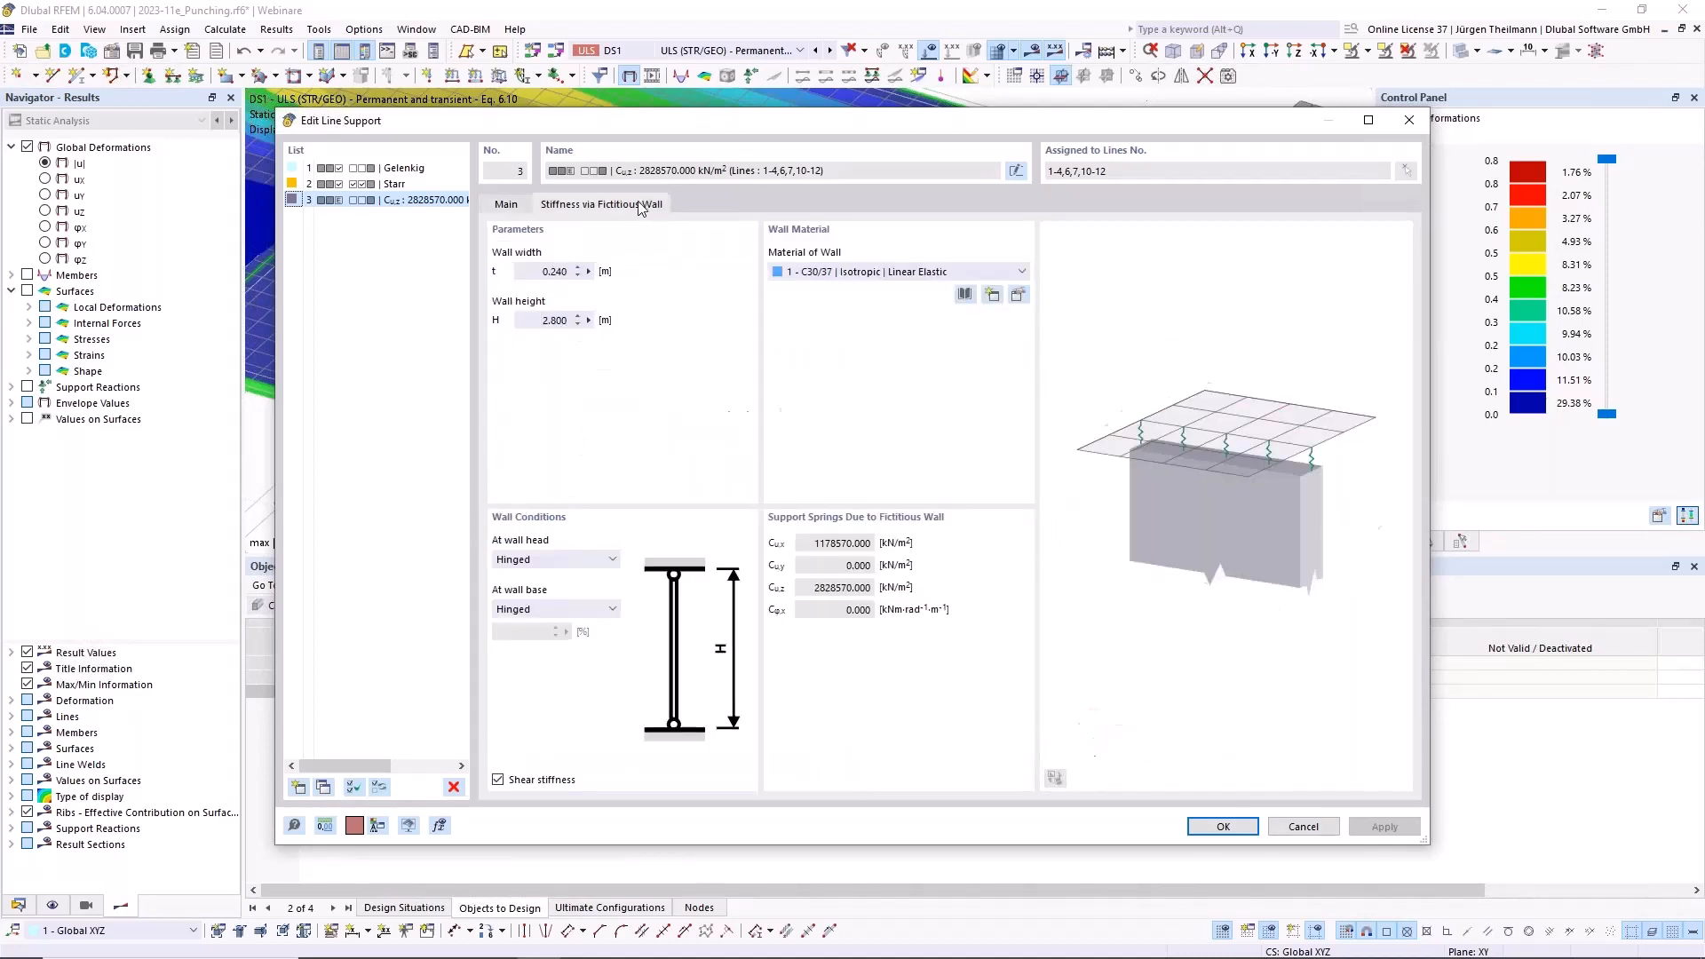
left_click(512, 204)
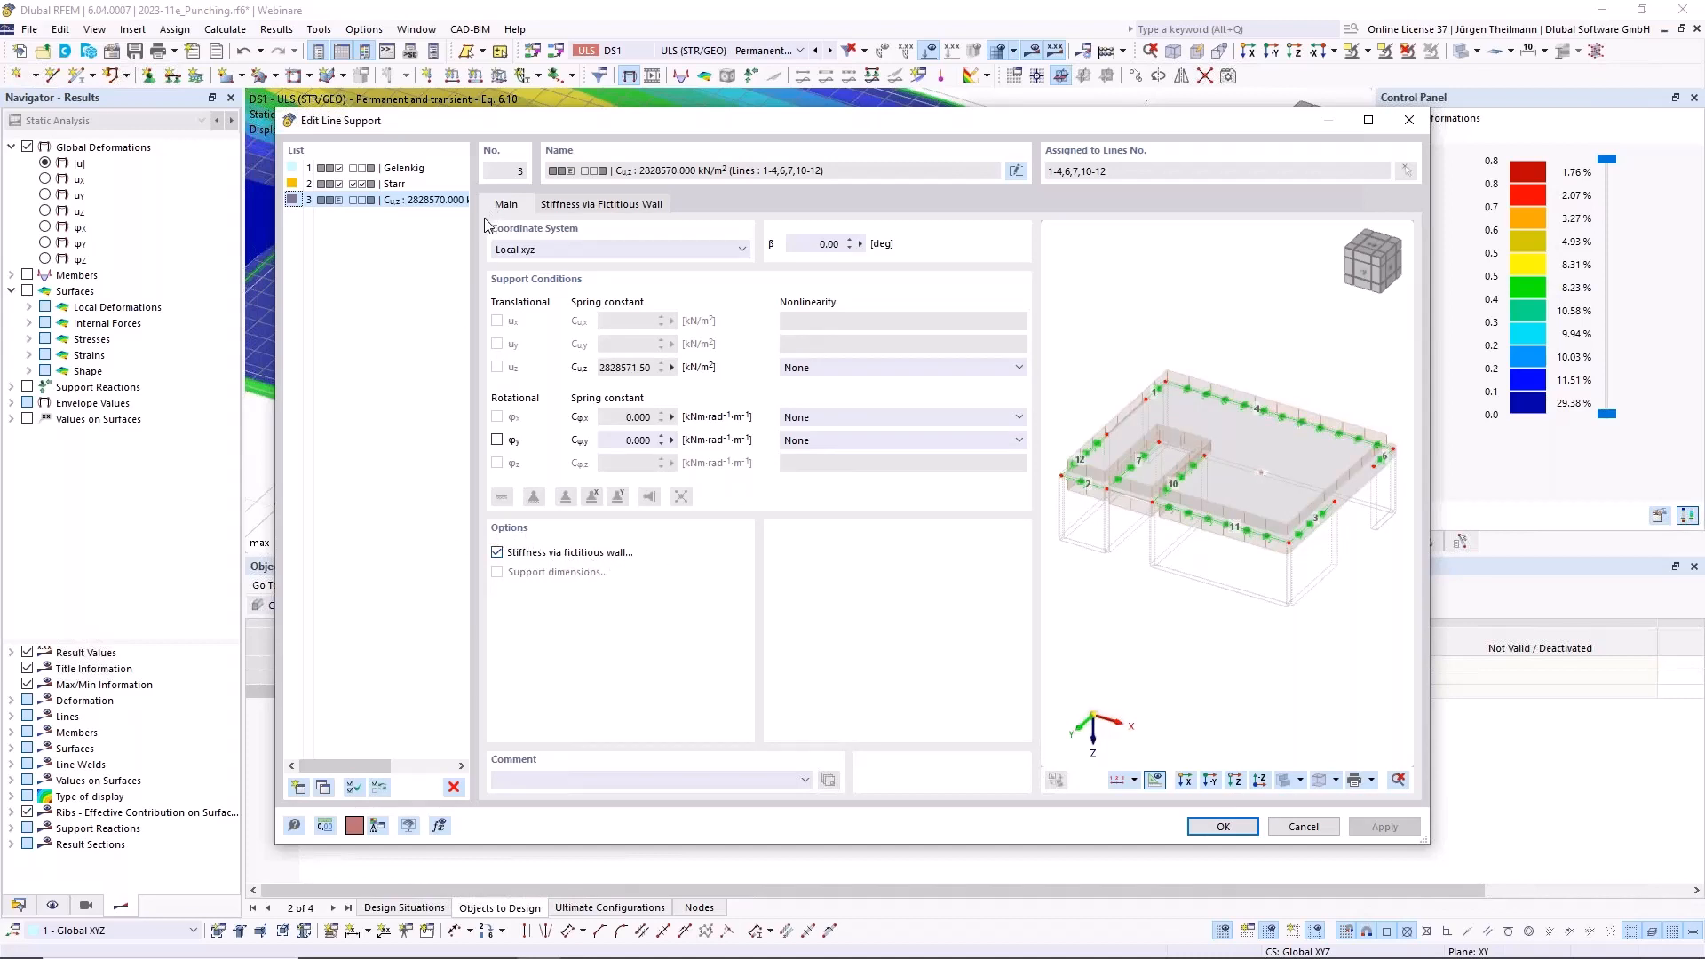
left_click(743, 252)
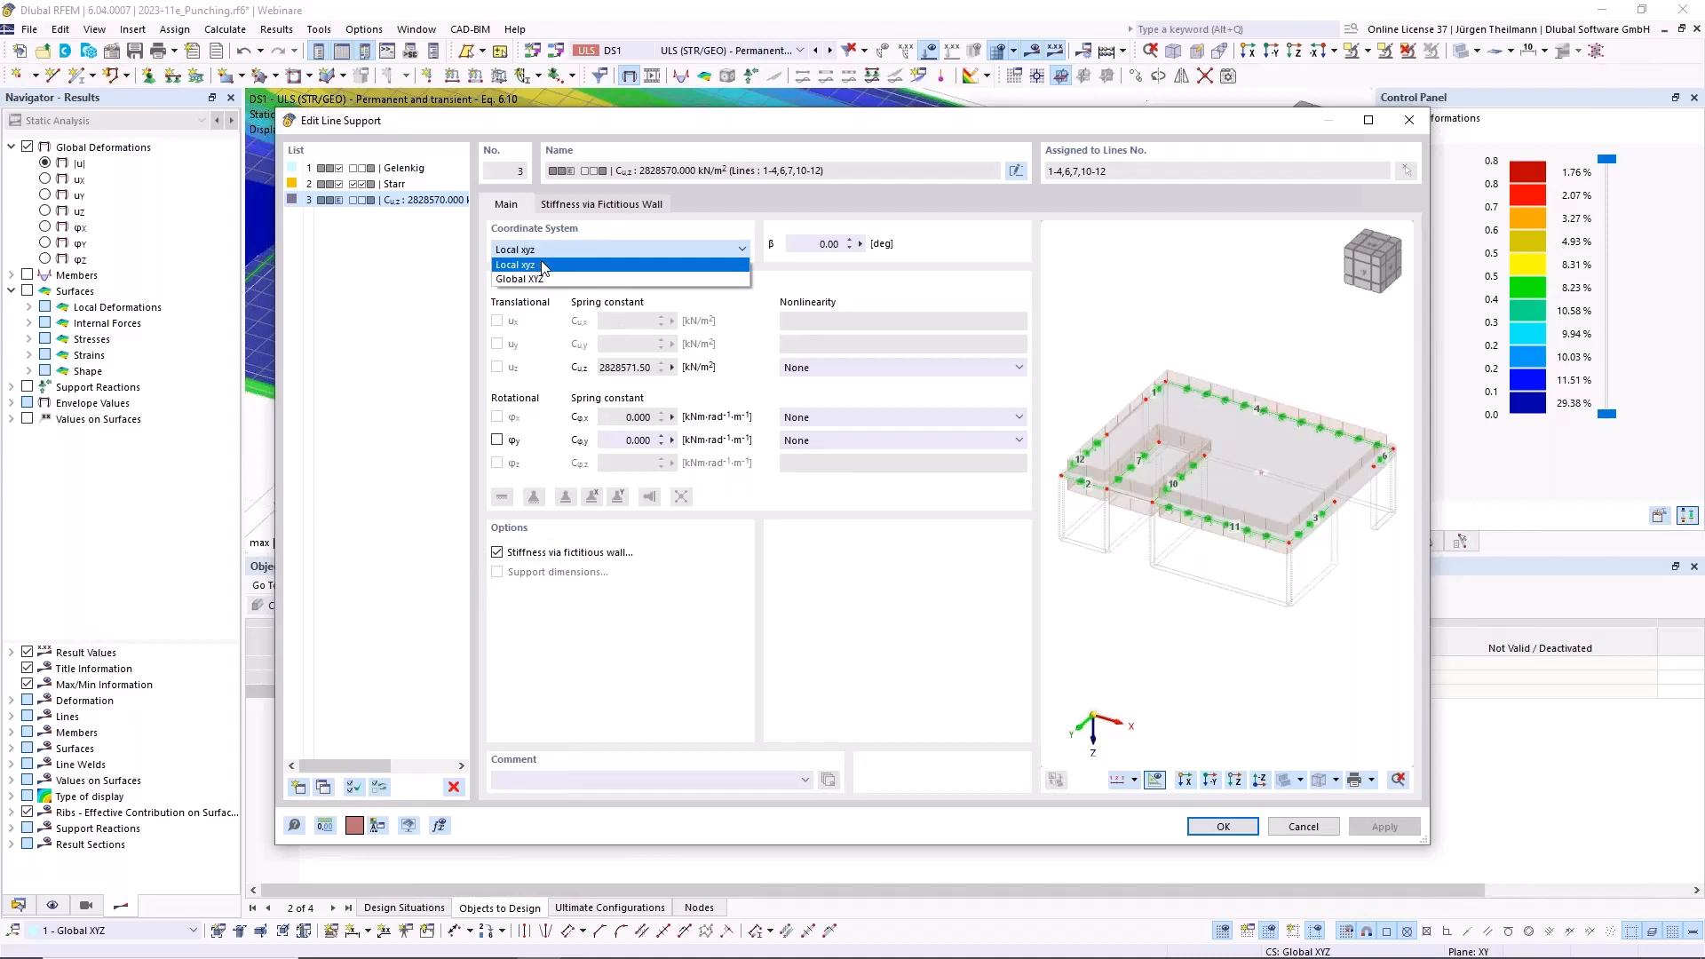
left_click(569, 264)
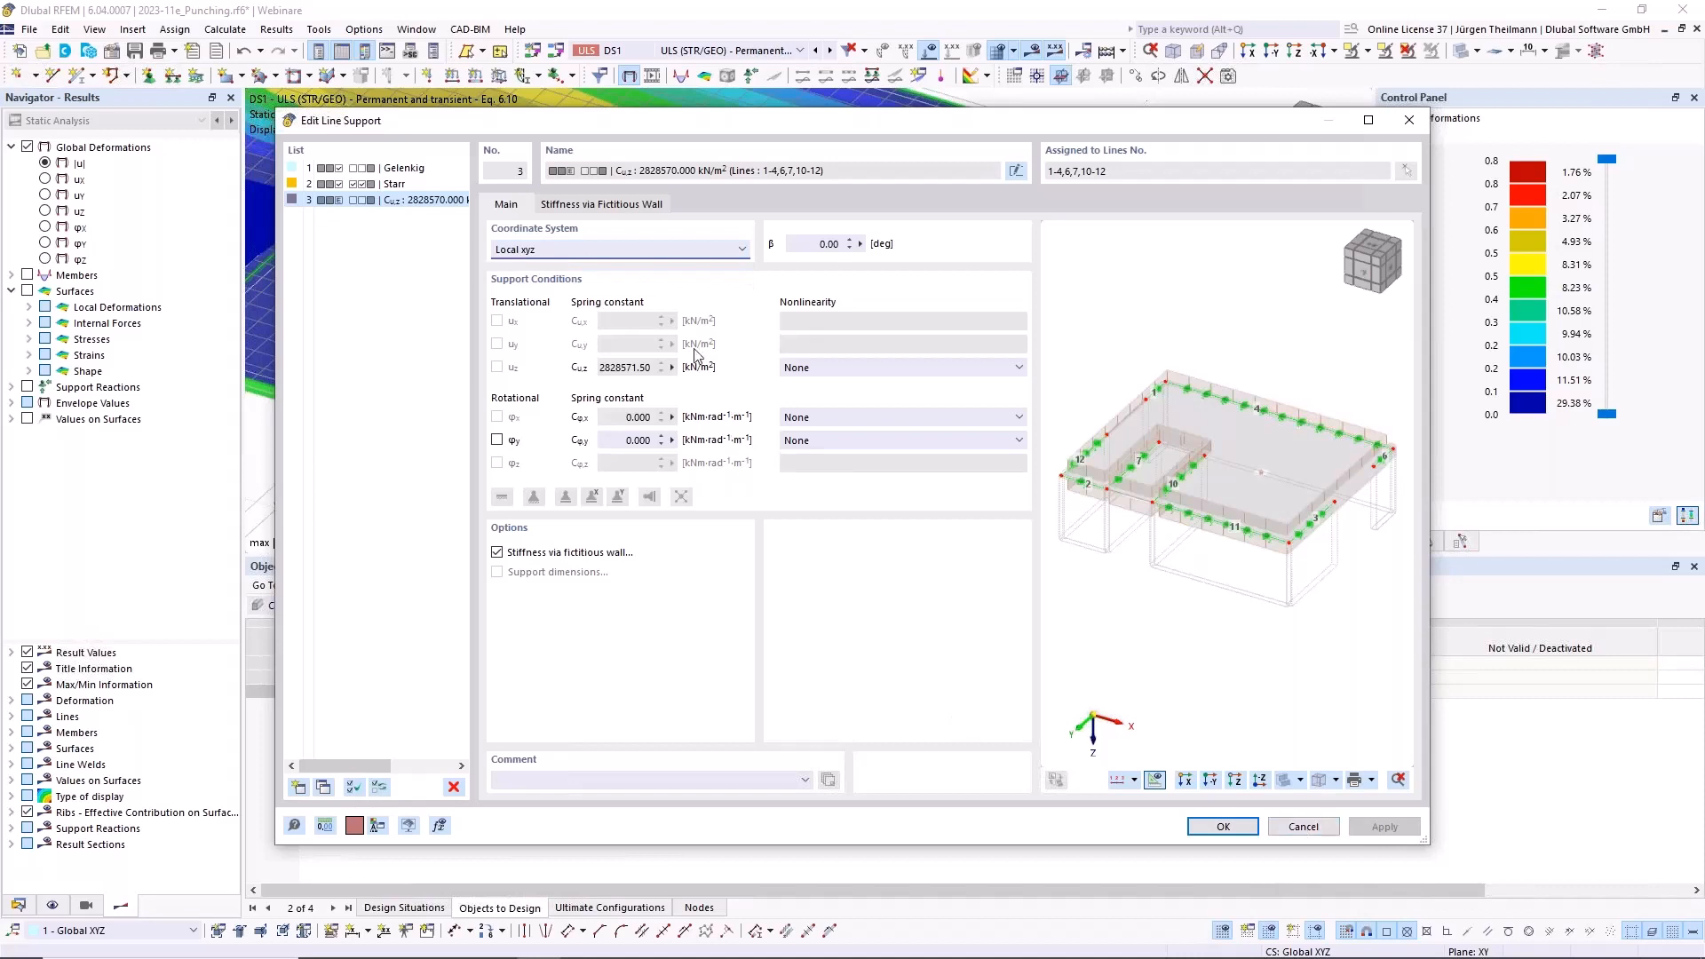
left_click(1302, 827)
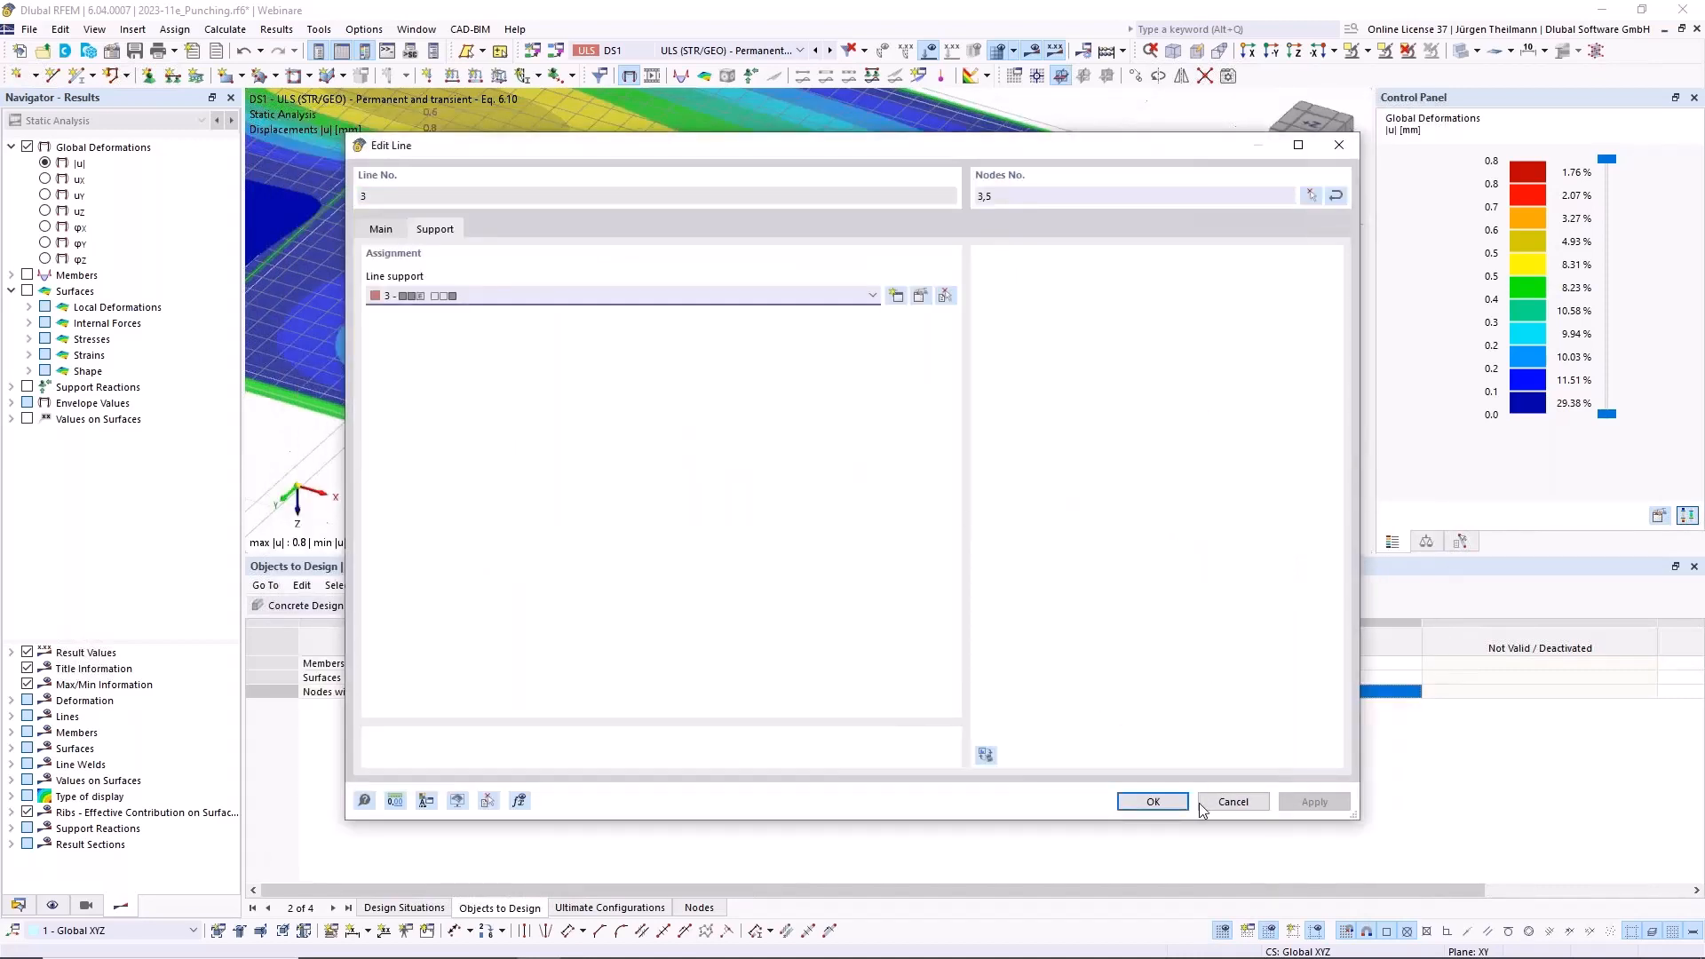
left_click(1234, 802)
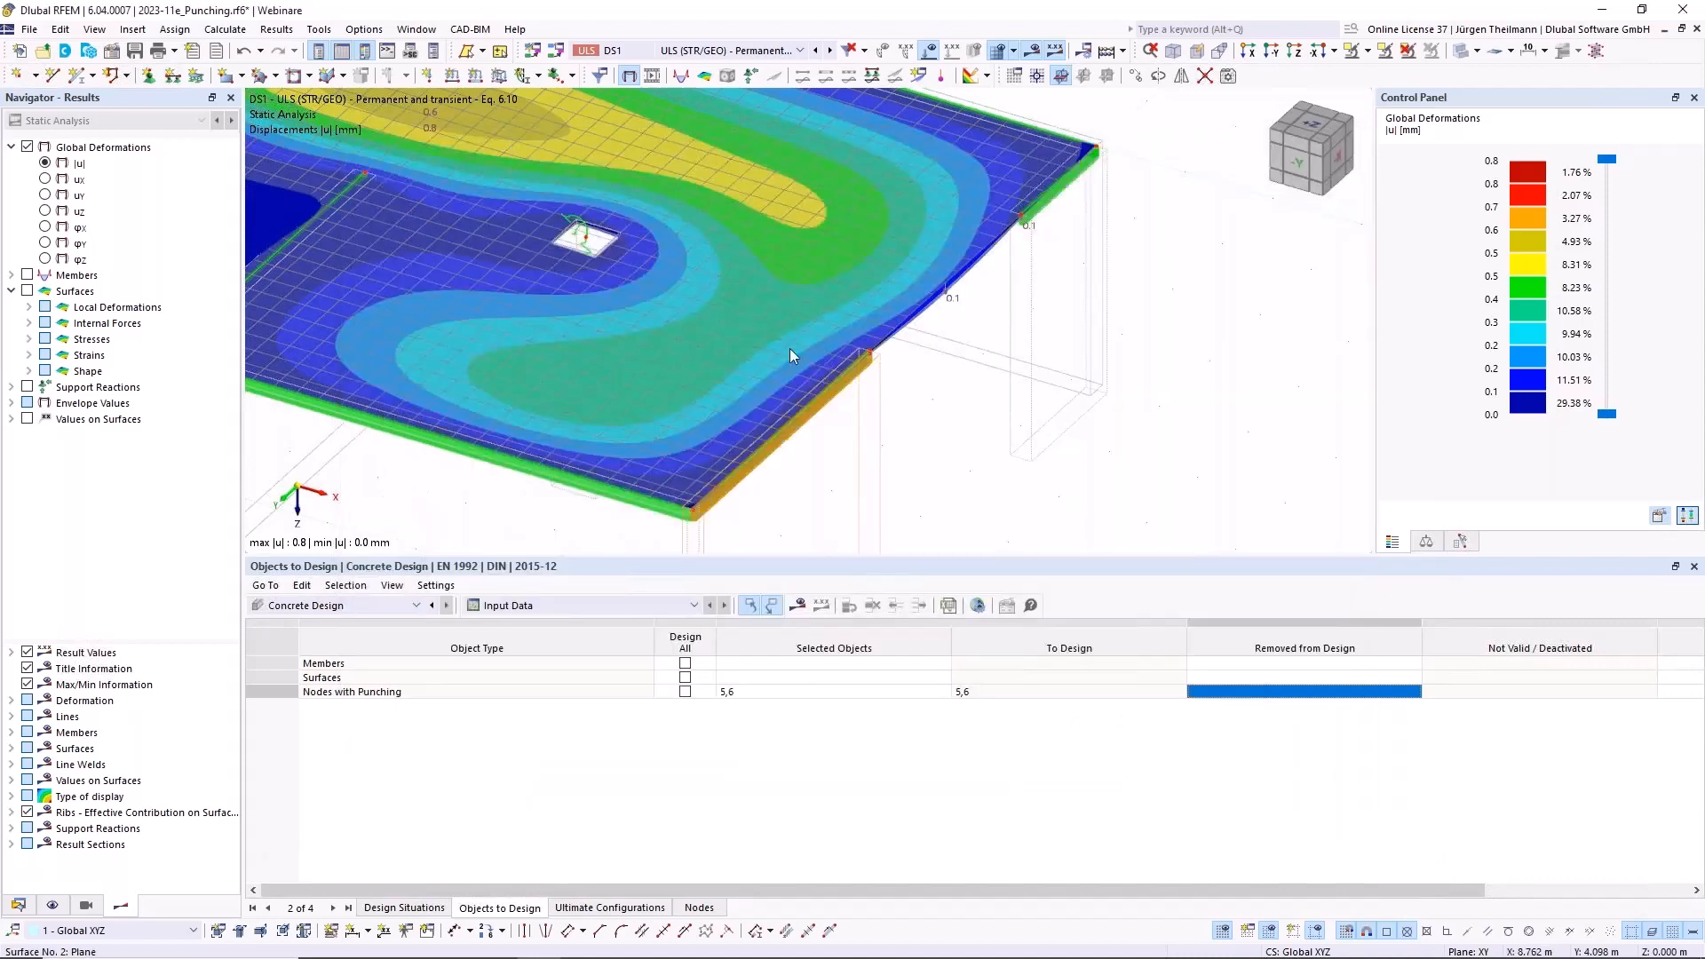
Check the Punching Design property of wall-end node 5 and its assigned ultimate configuration
scroll(901, 355, "down", 1)
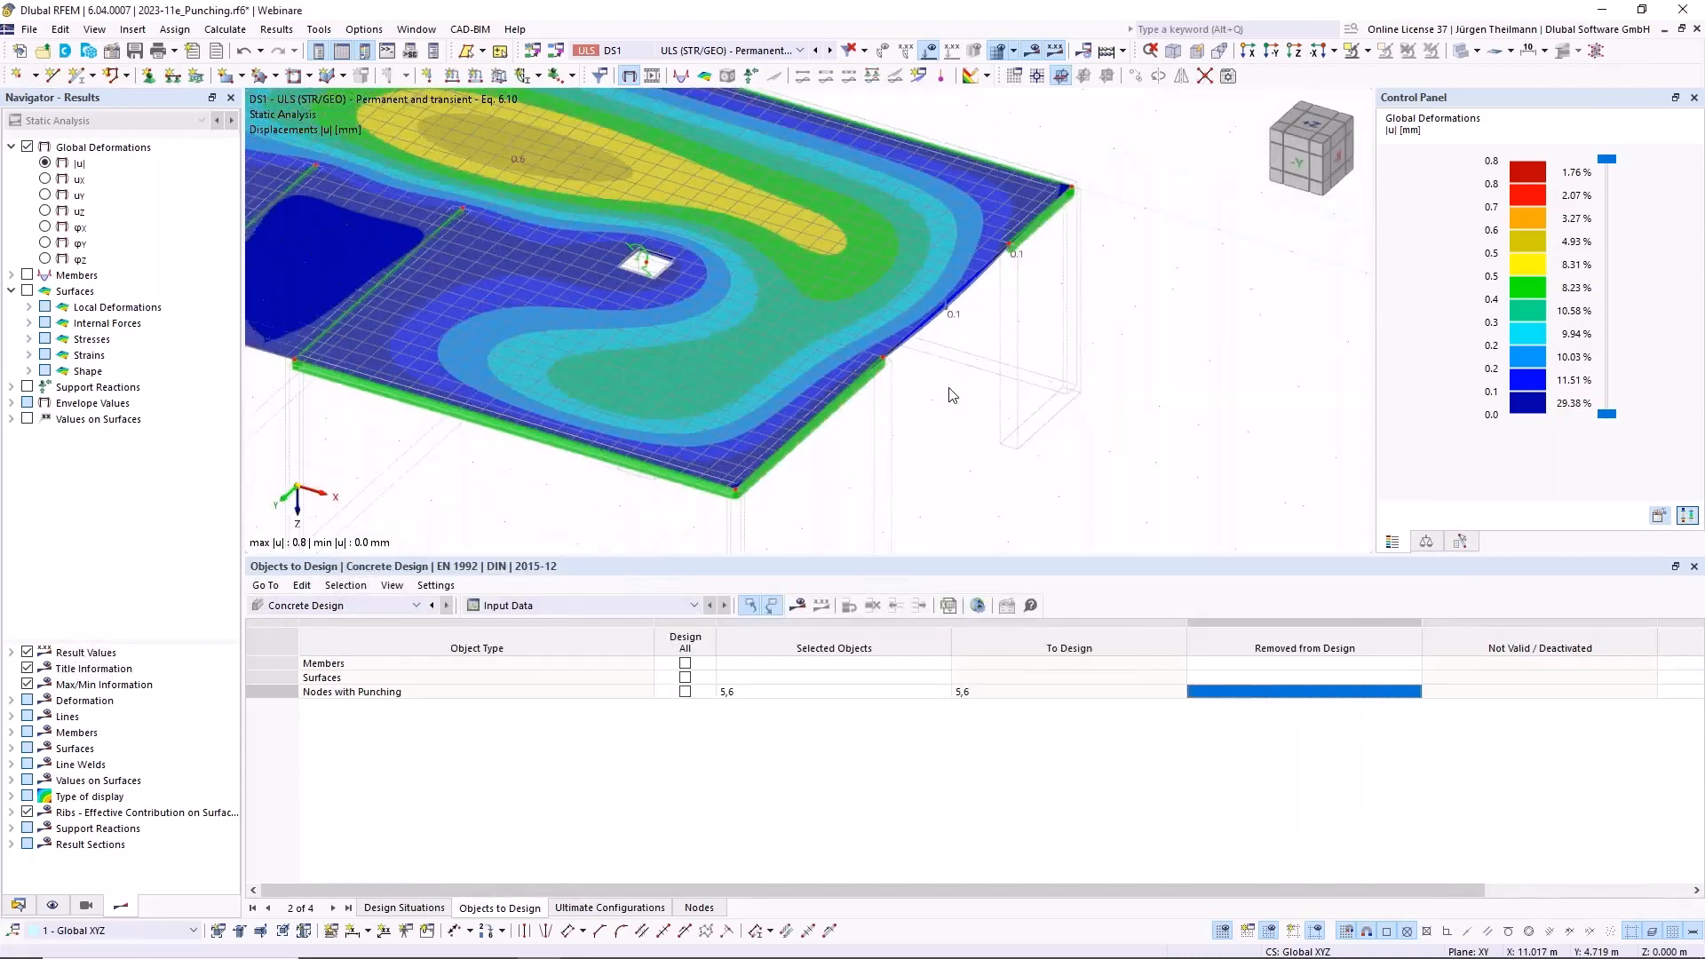
double_click(883, 358)
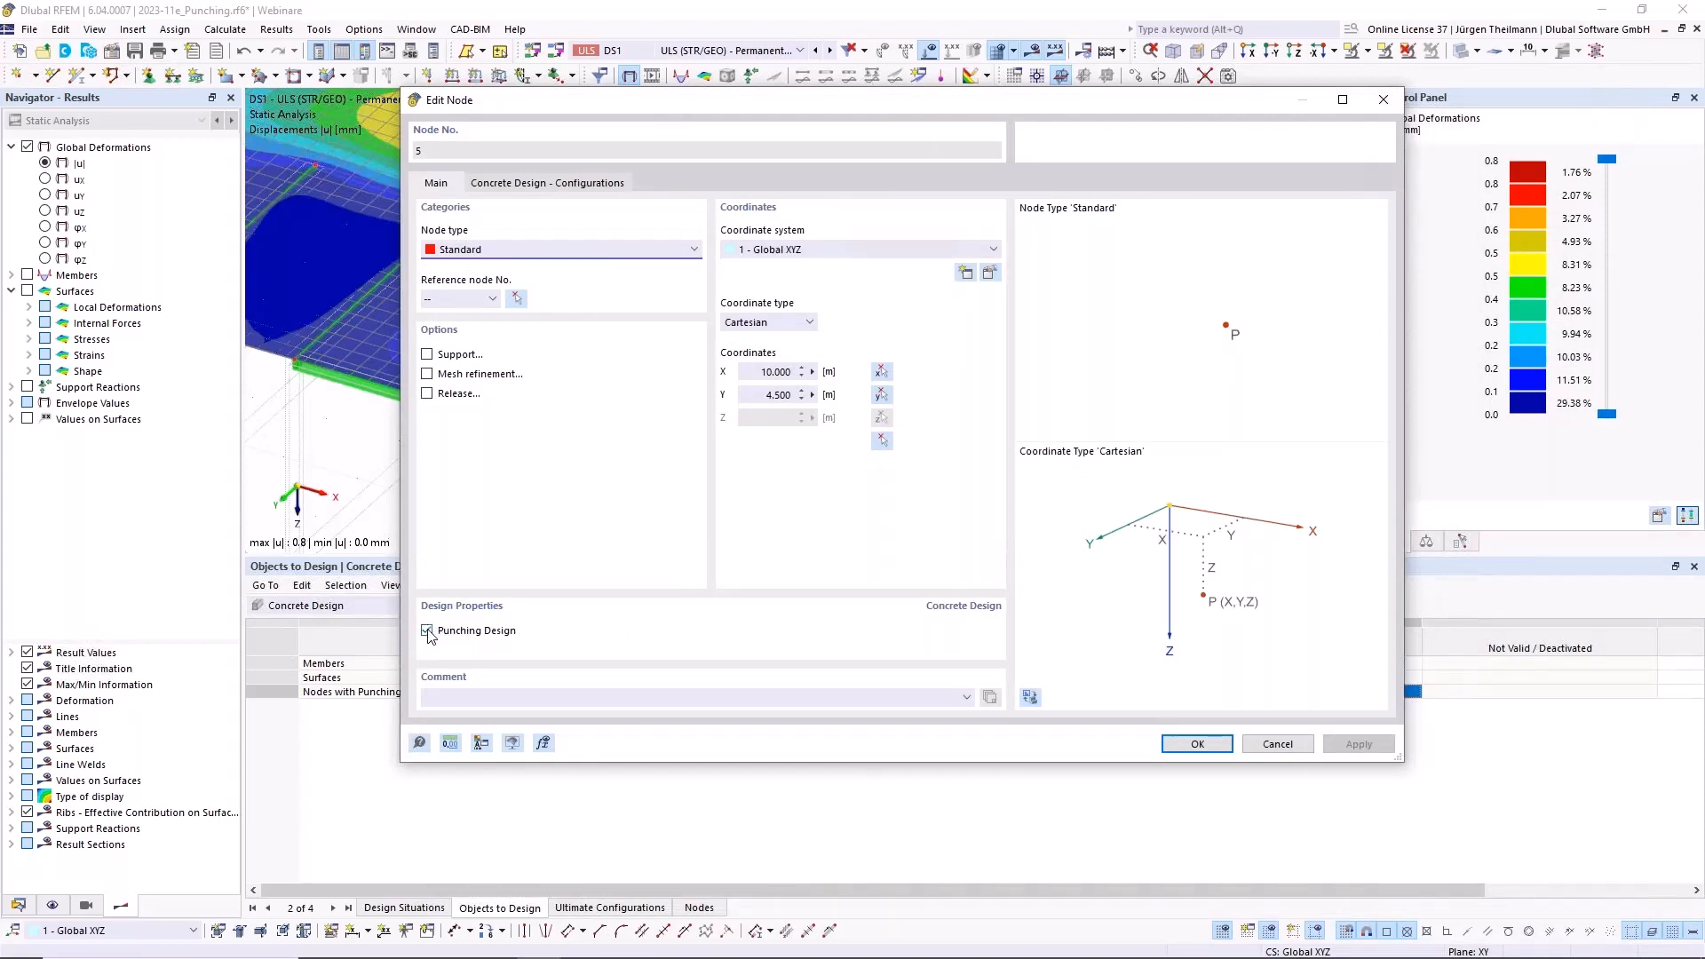
left_click(427, 631)
left_click(427, 630)
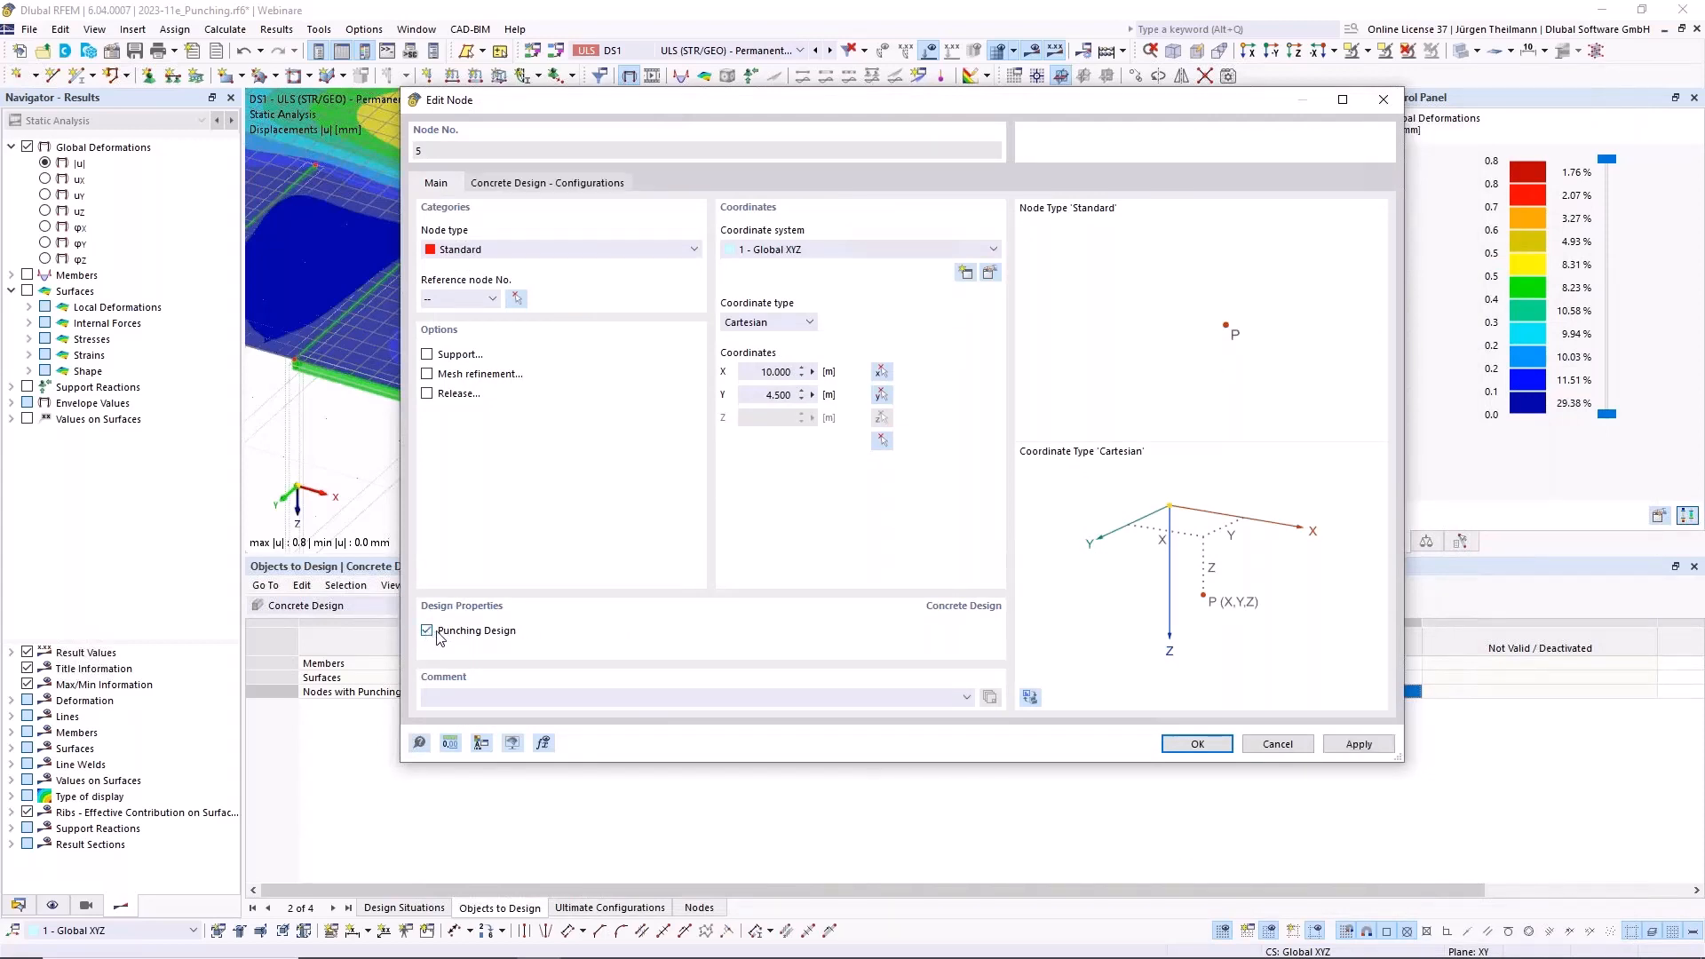
left_click(537, 184)
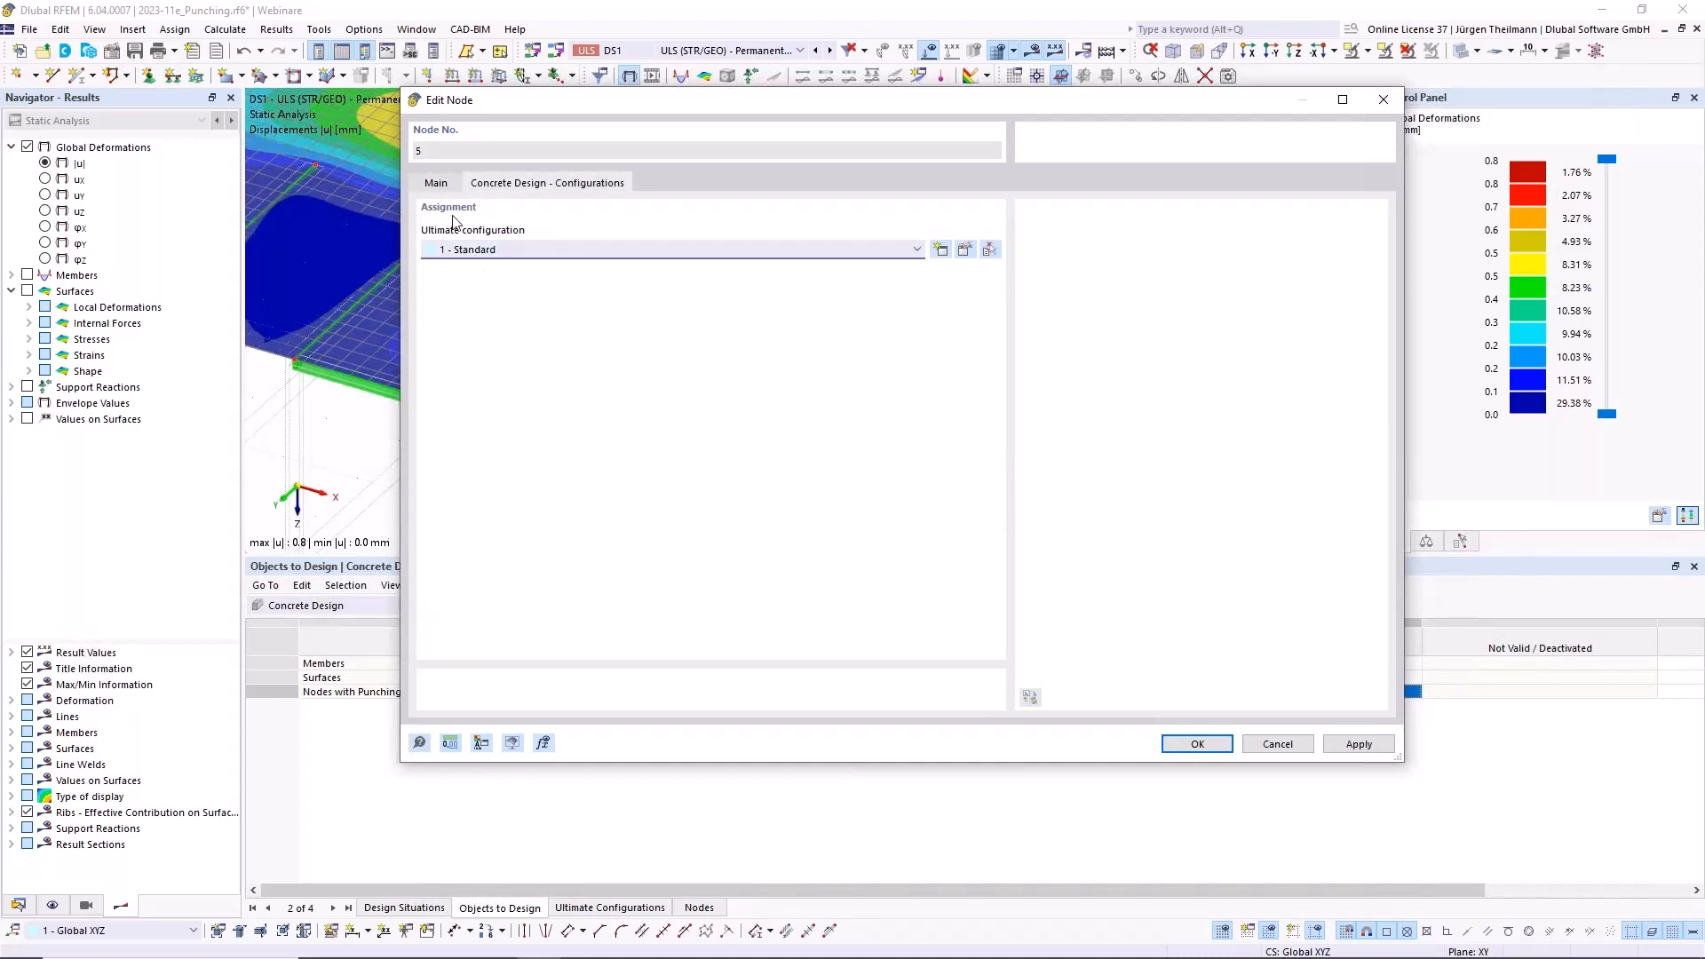
left_click(489, 257)
left_click(473, 256)
left_click(1196, 743)
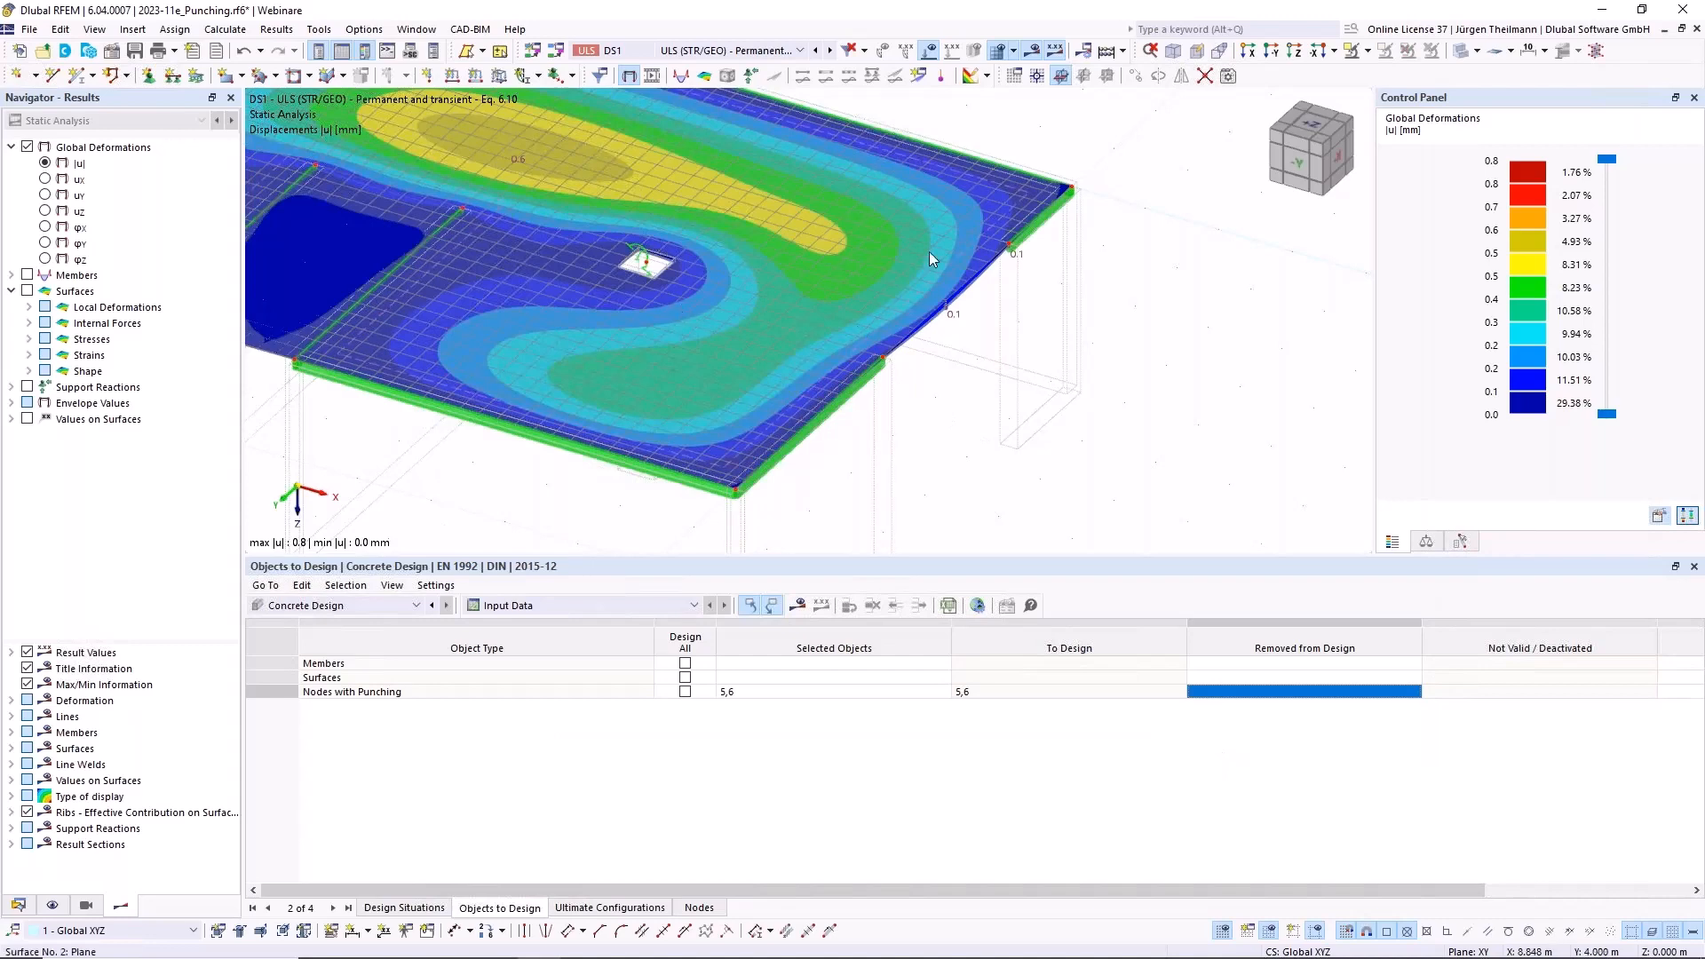
scroll(1039, 426, "down", 3)
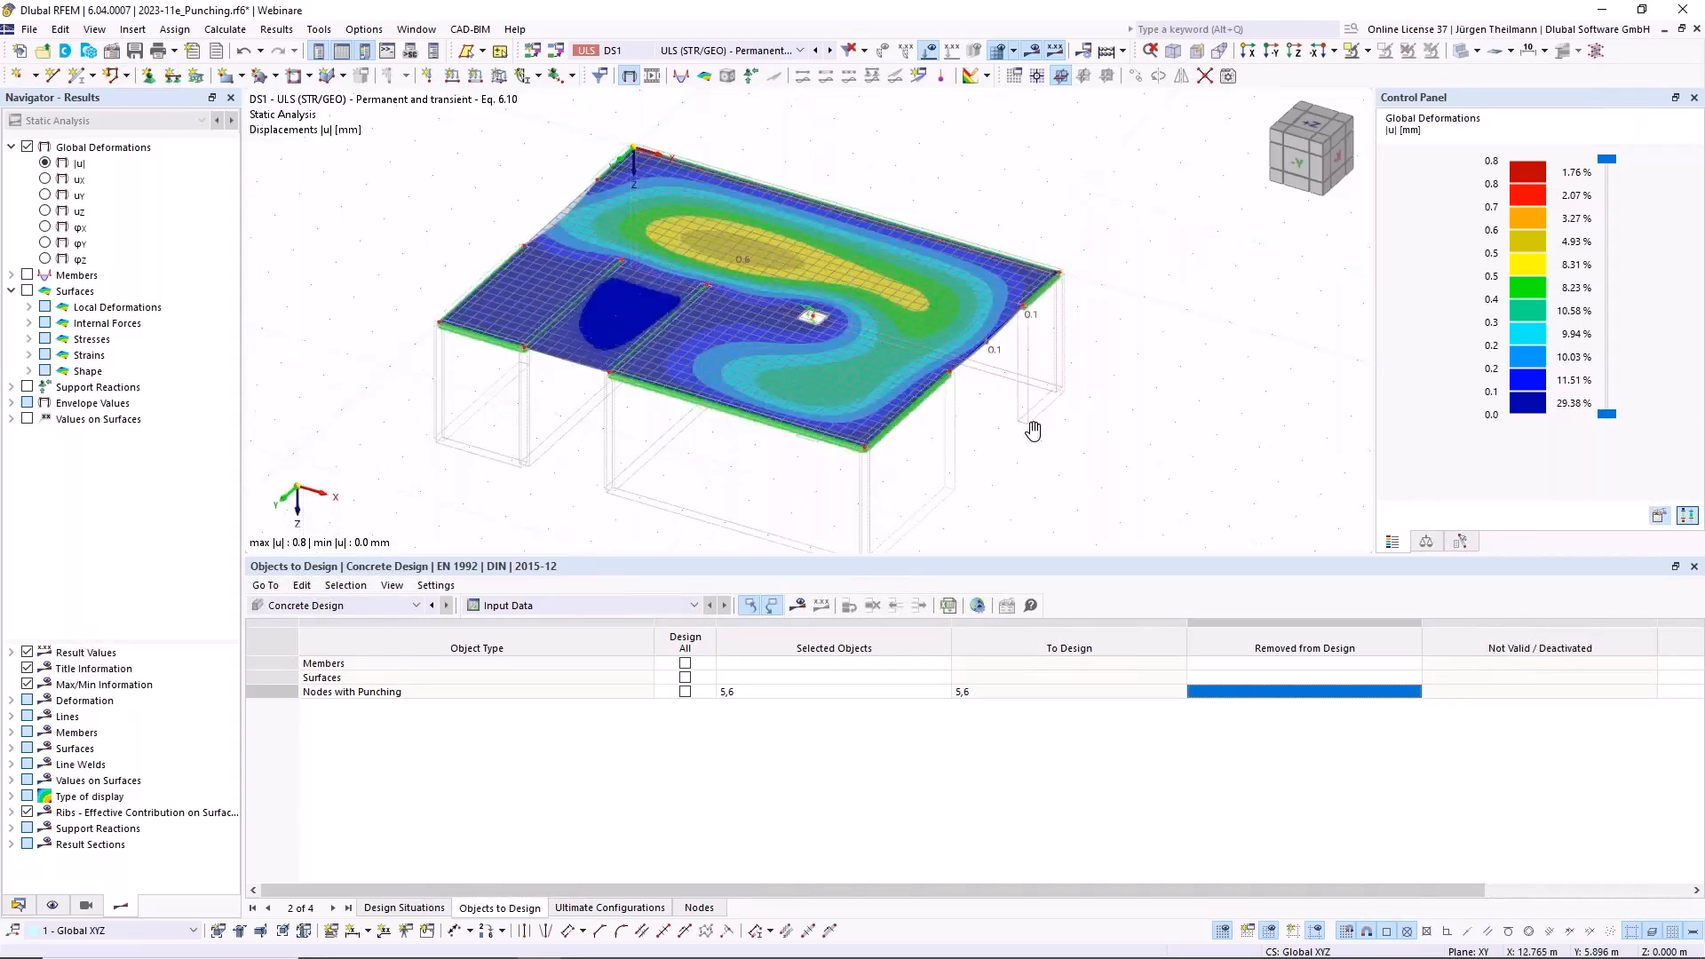
scroll(1035, 427, "down", 1)
middle_click_drag(1037, 425, 1042, 418)
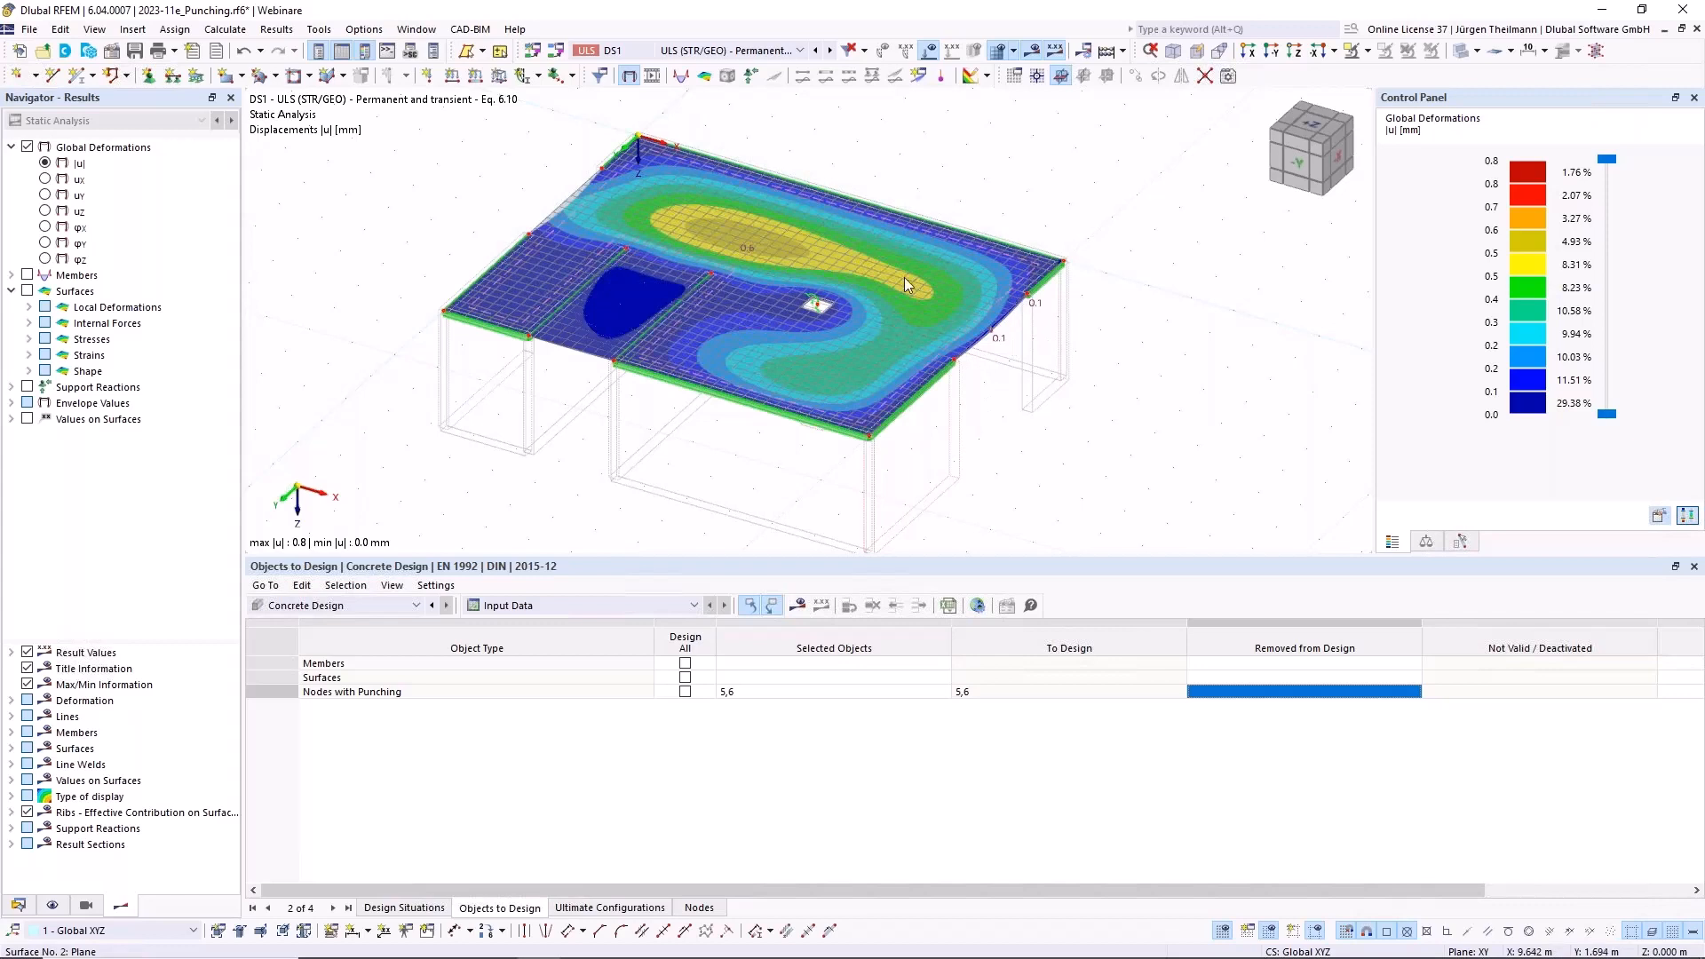
left_click(94, 905)
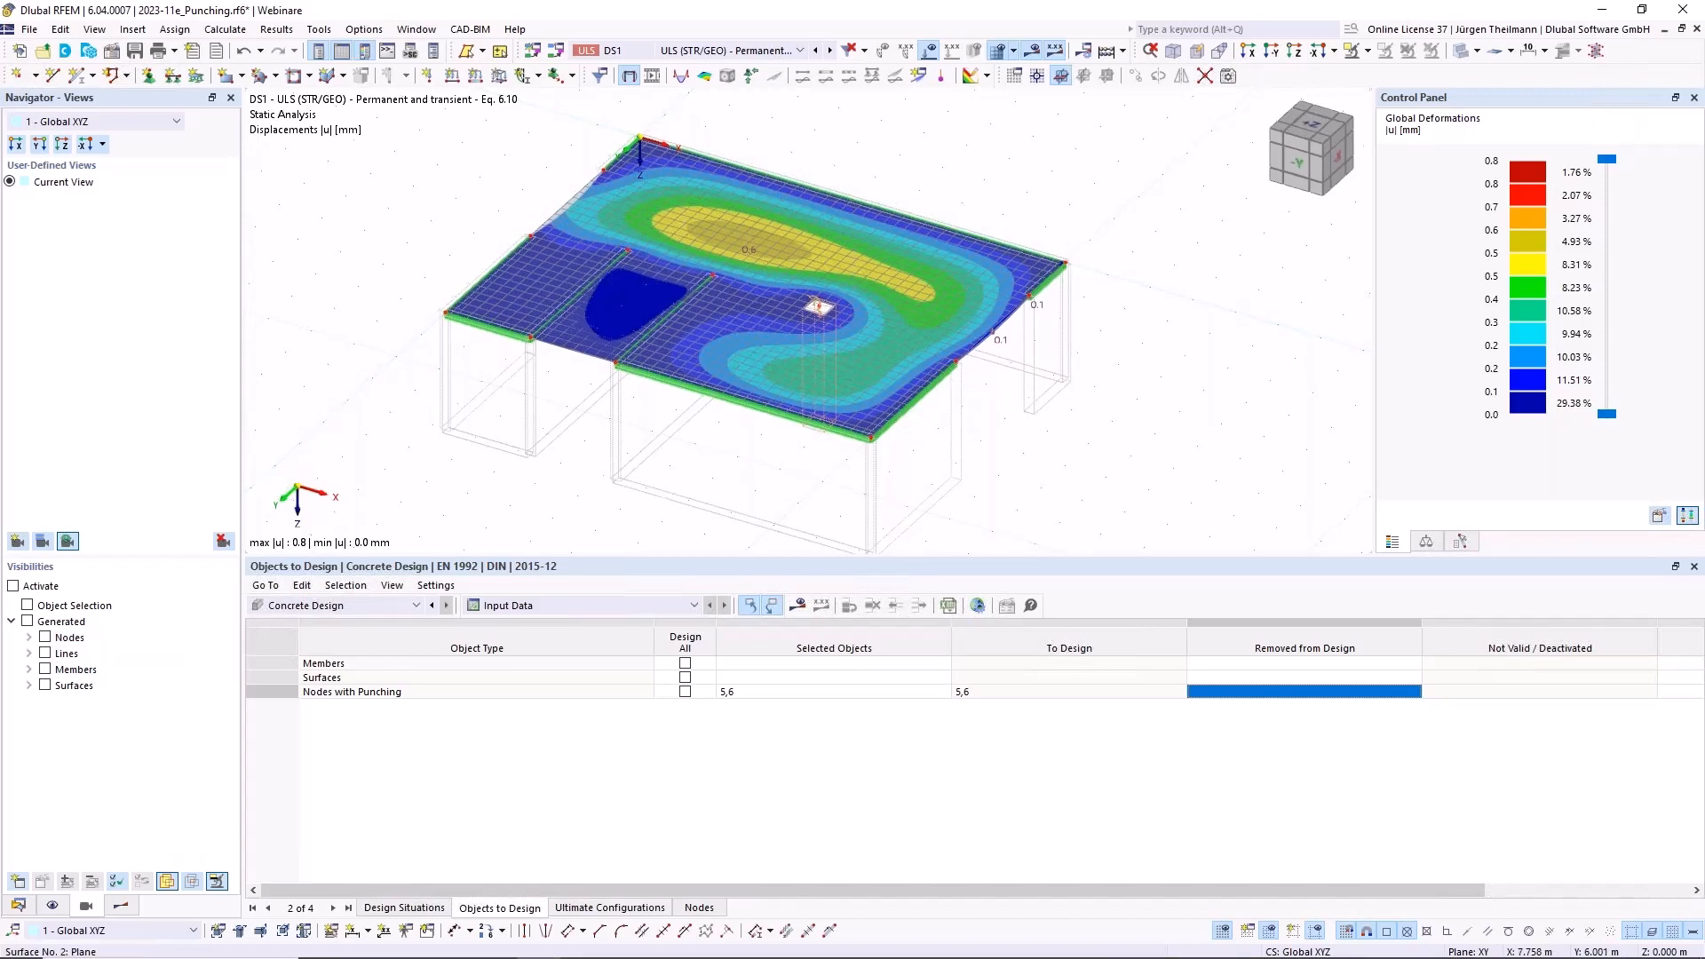
middle_click_drag(817, 305, 838, 318)
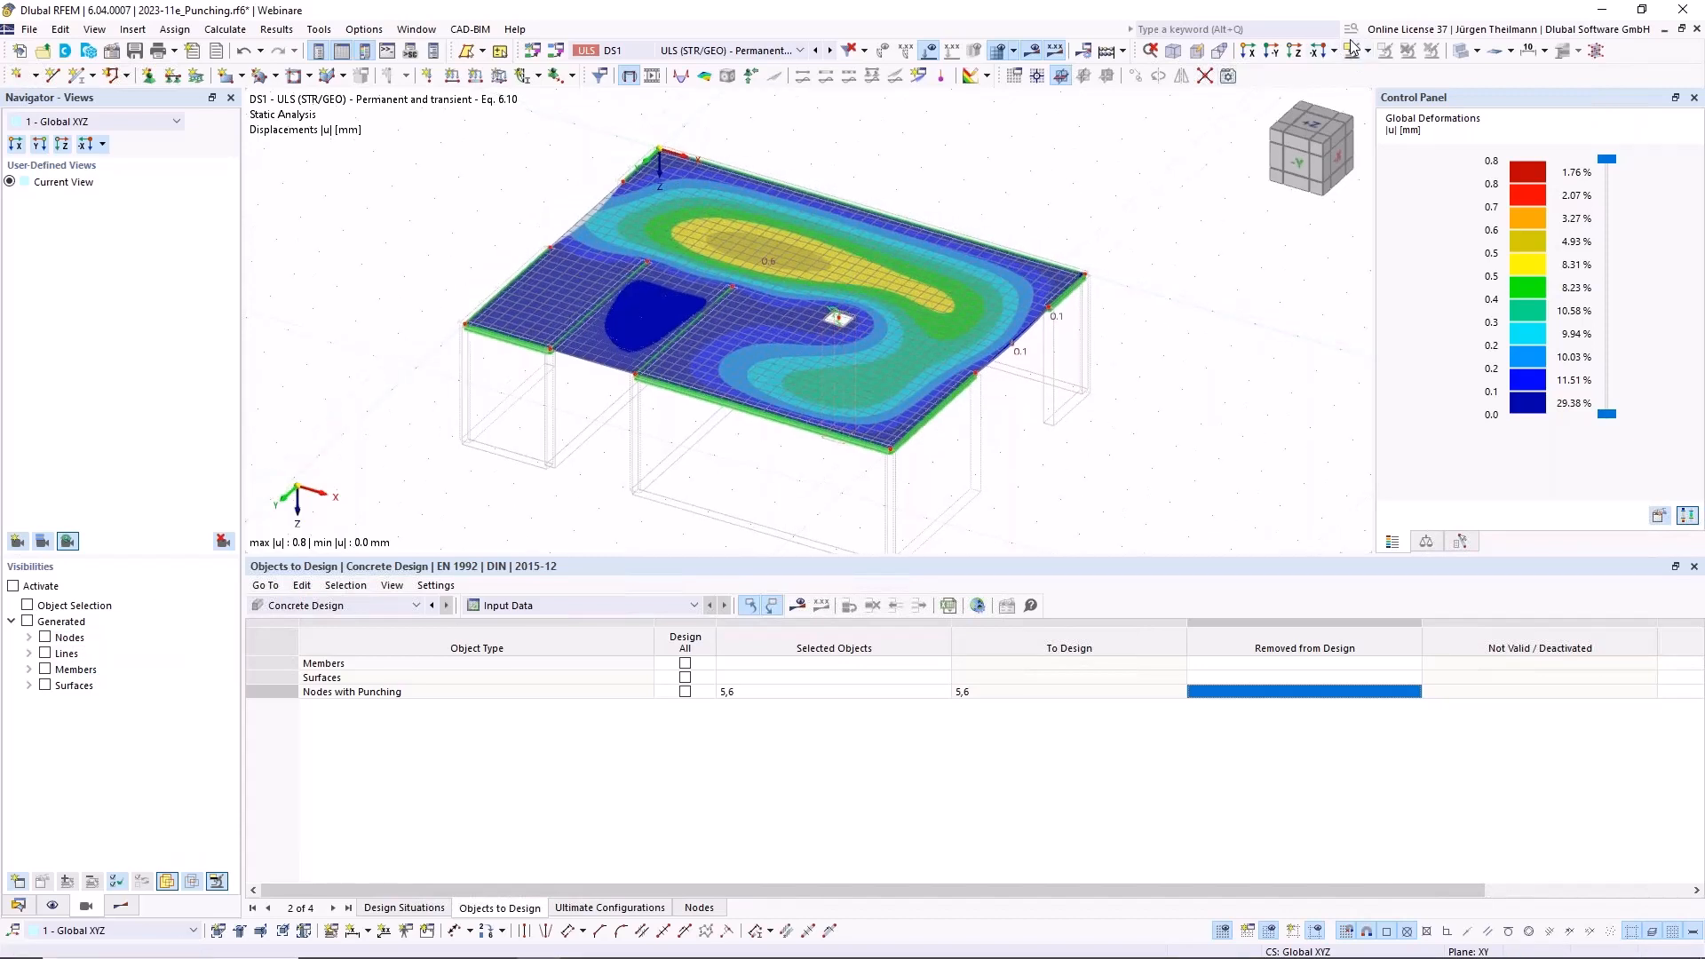
left_click(1367, 51)
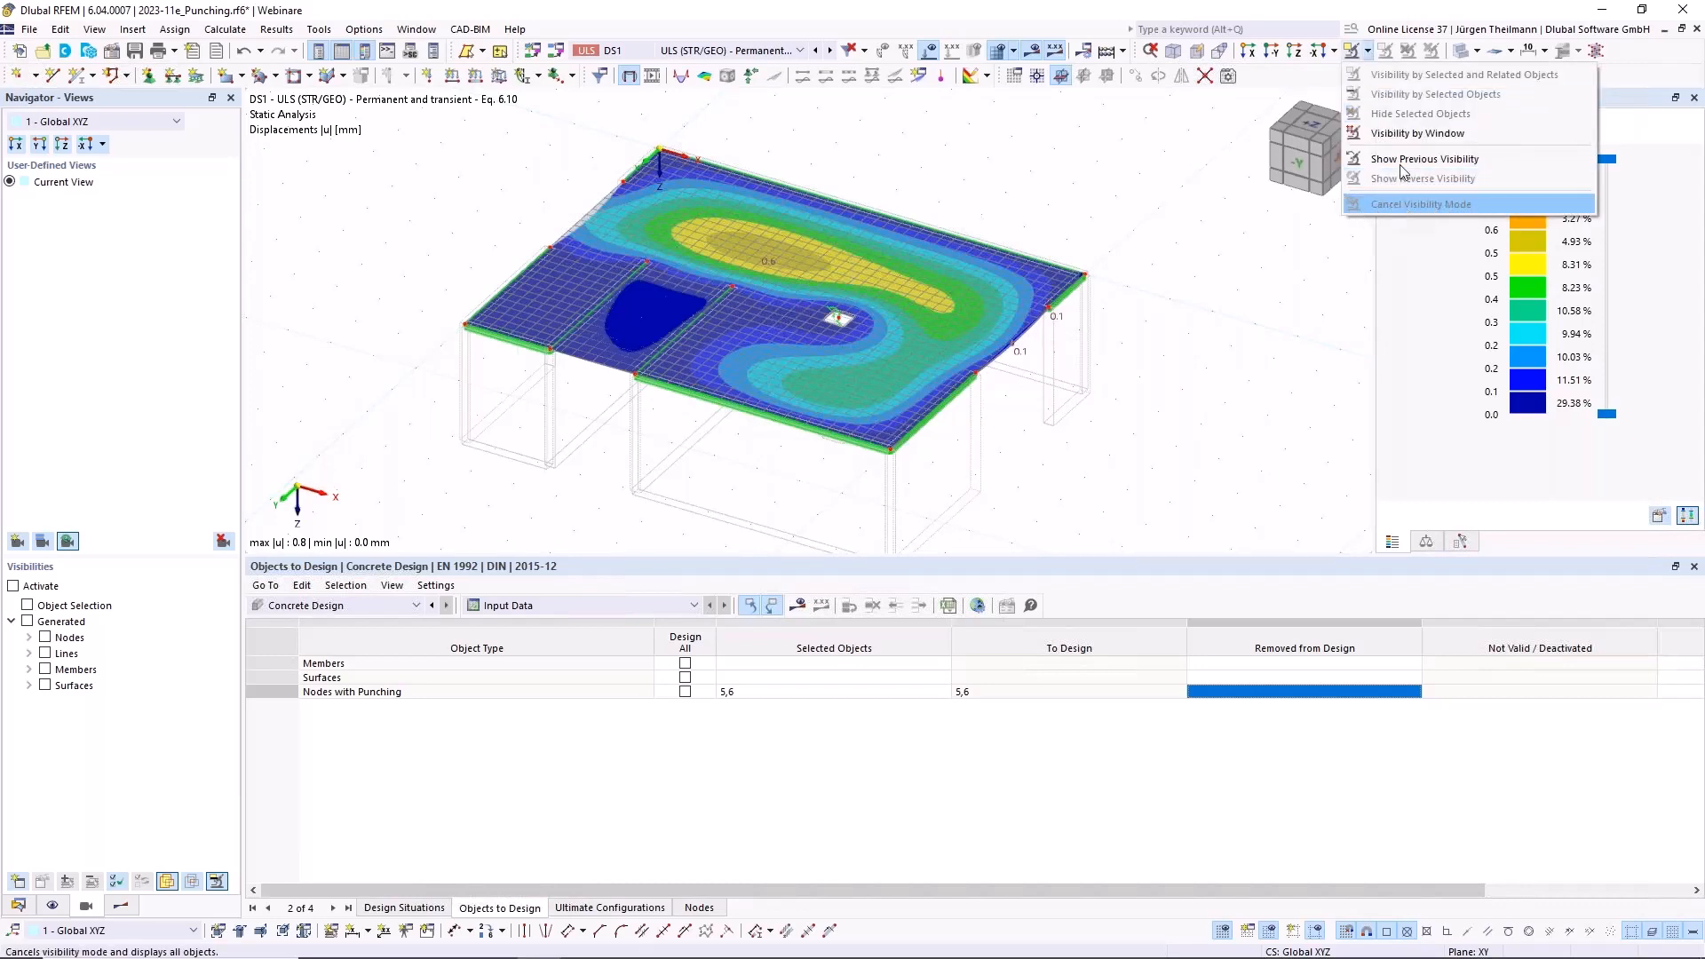
left_click(1368, 55)
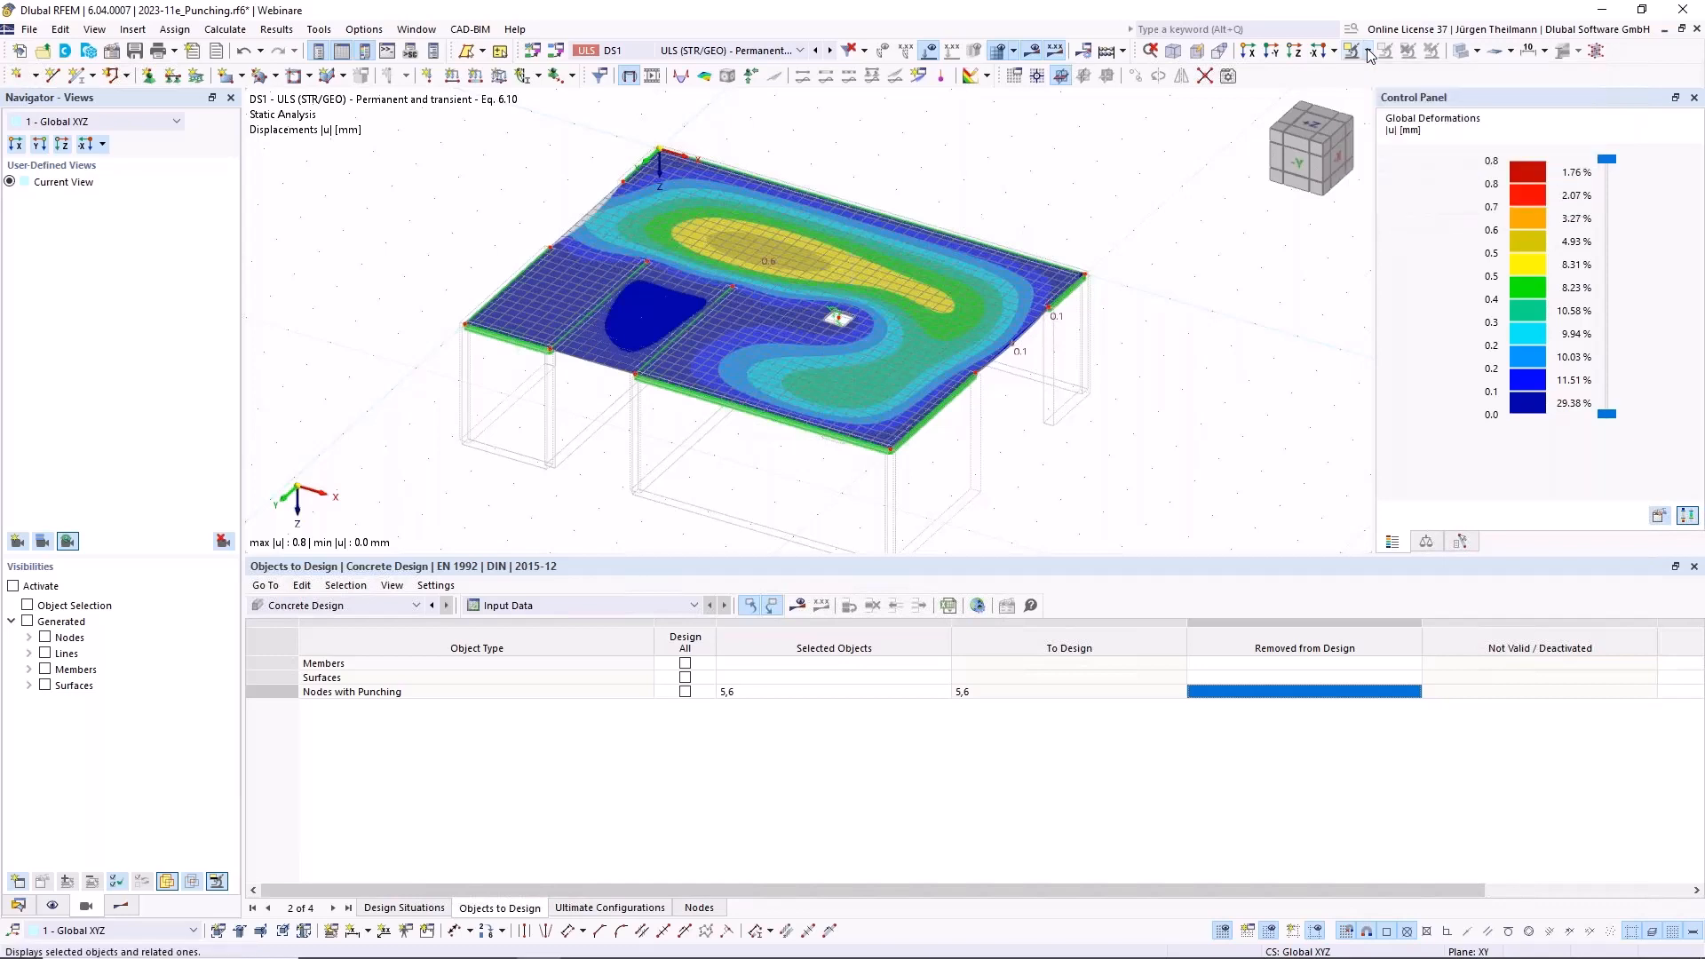
Reset the model display settings to Dlubal Standard so that the members are drawn
left_click(55, 905)
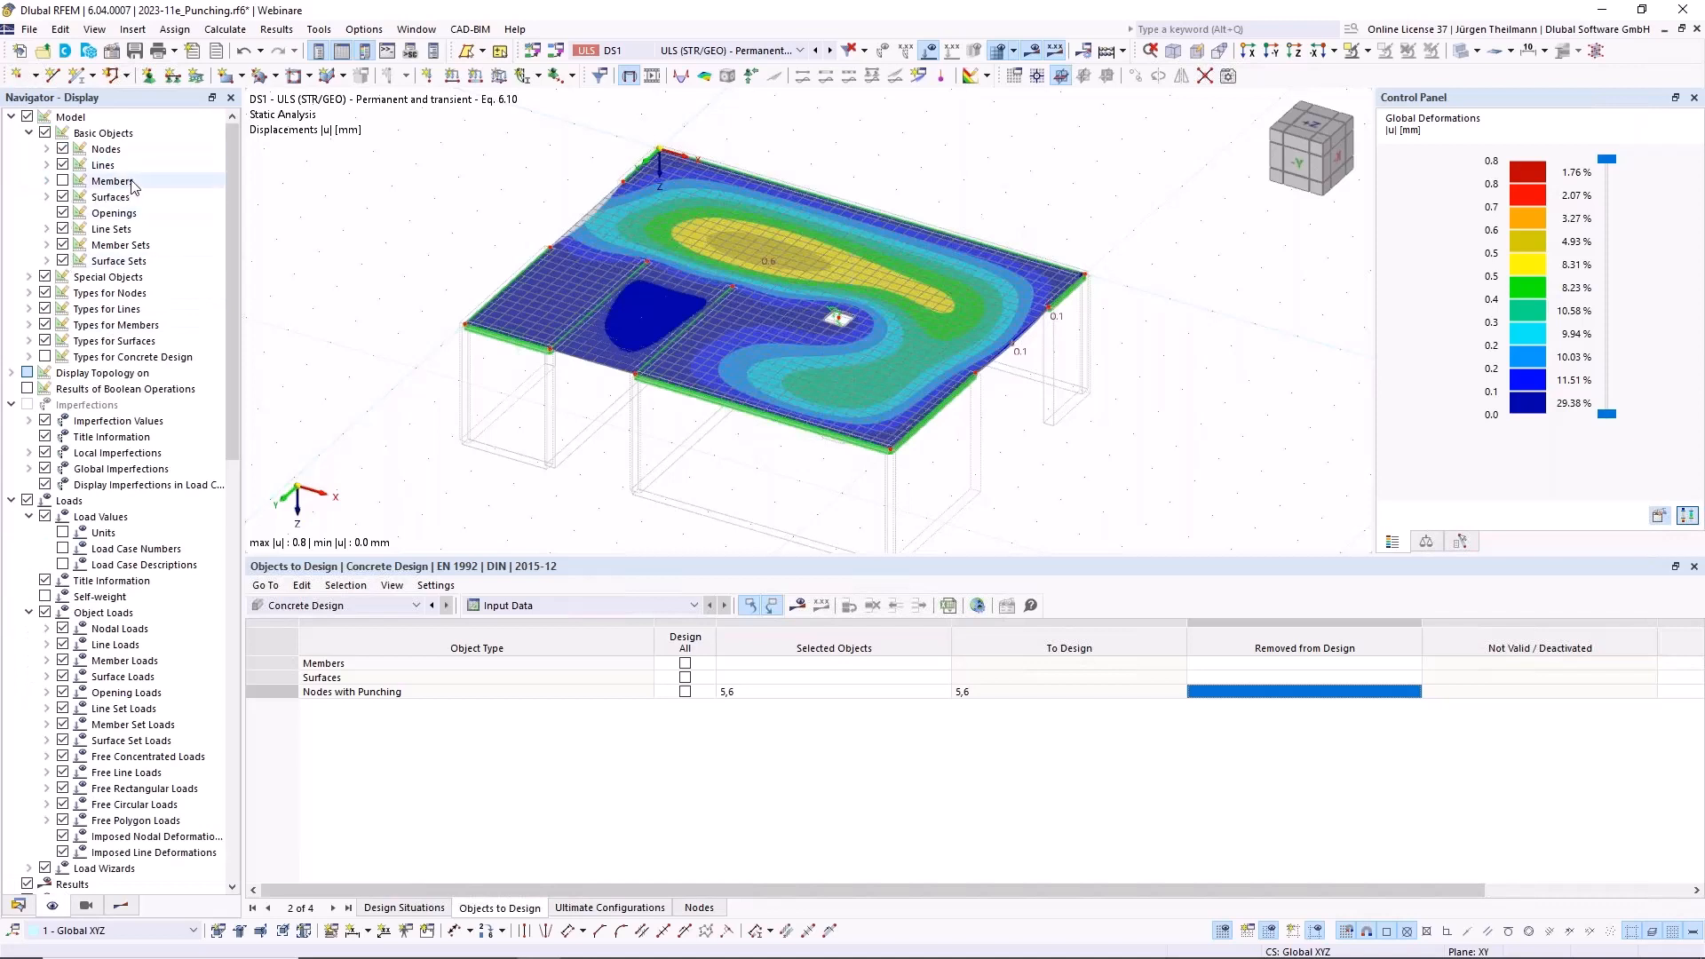
left_click(61, 180)
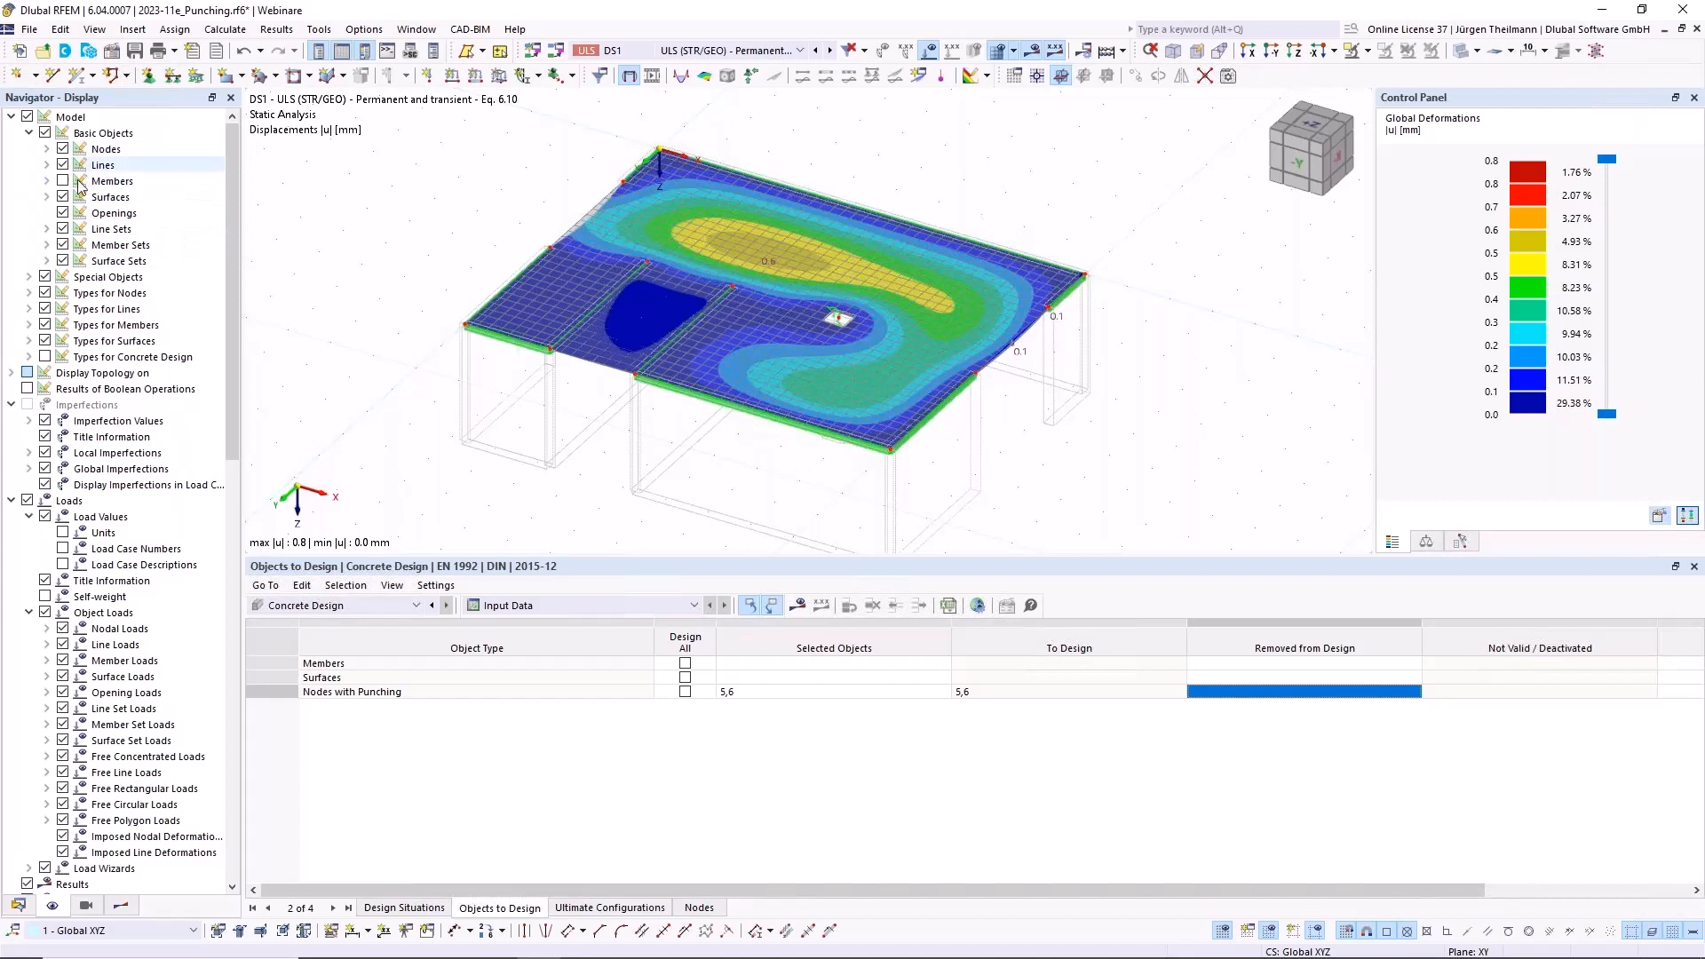
right_click(169, 200)
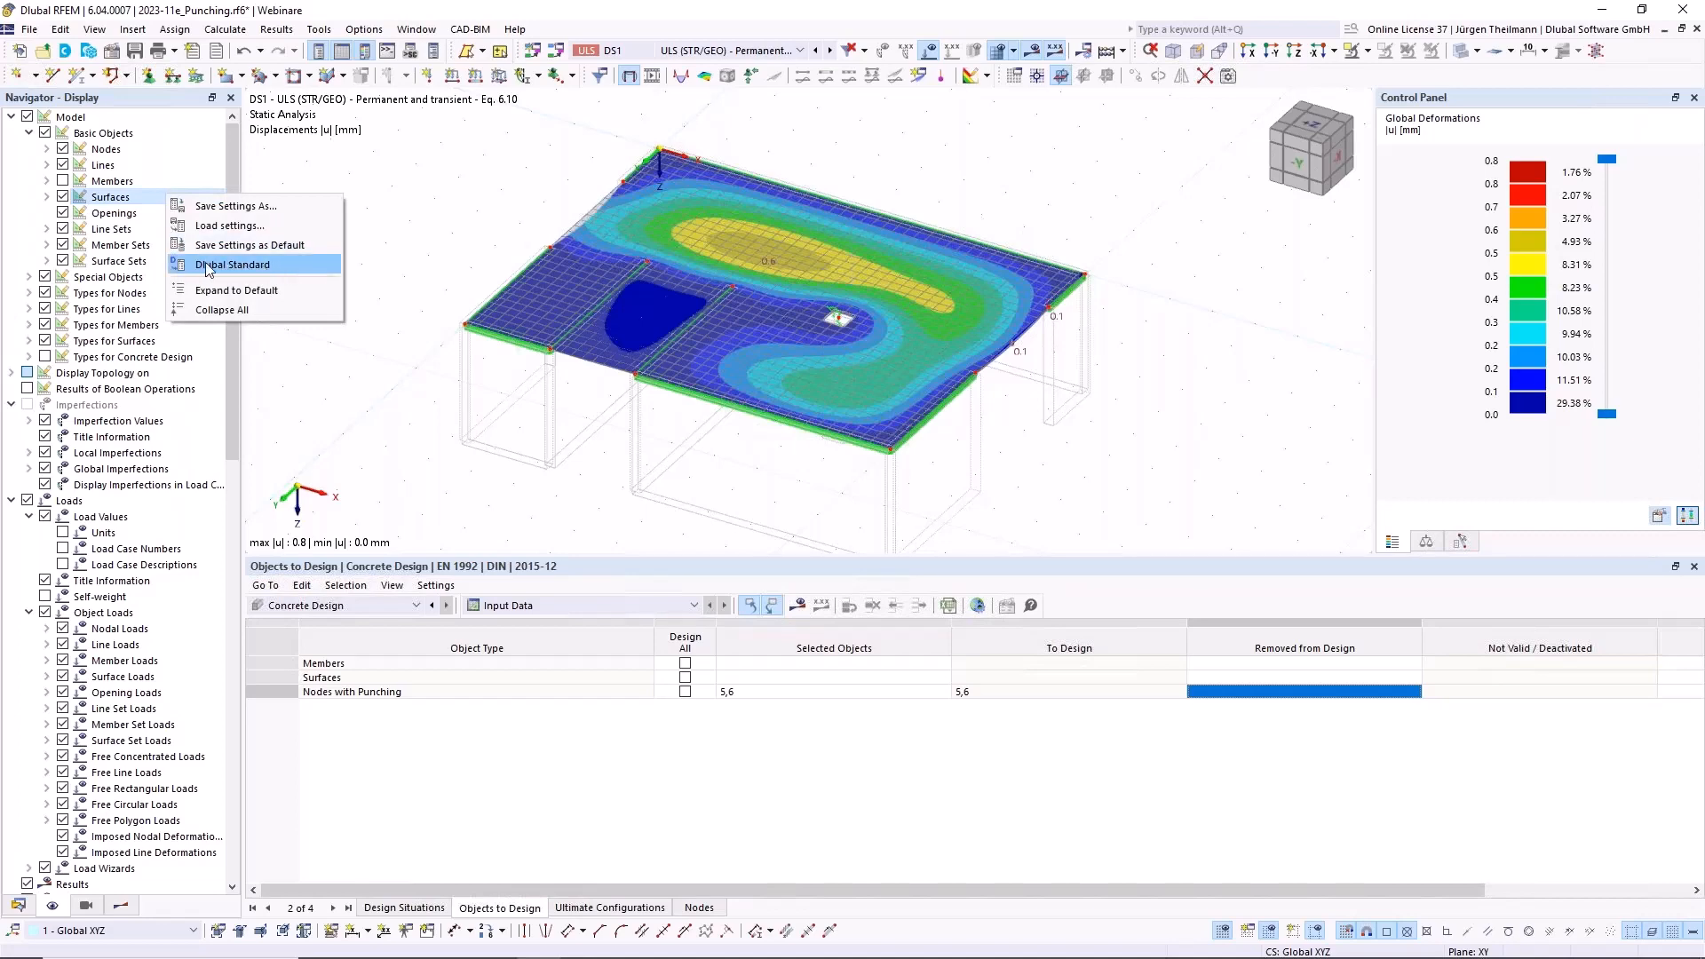
left_click(270, 263)
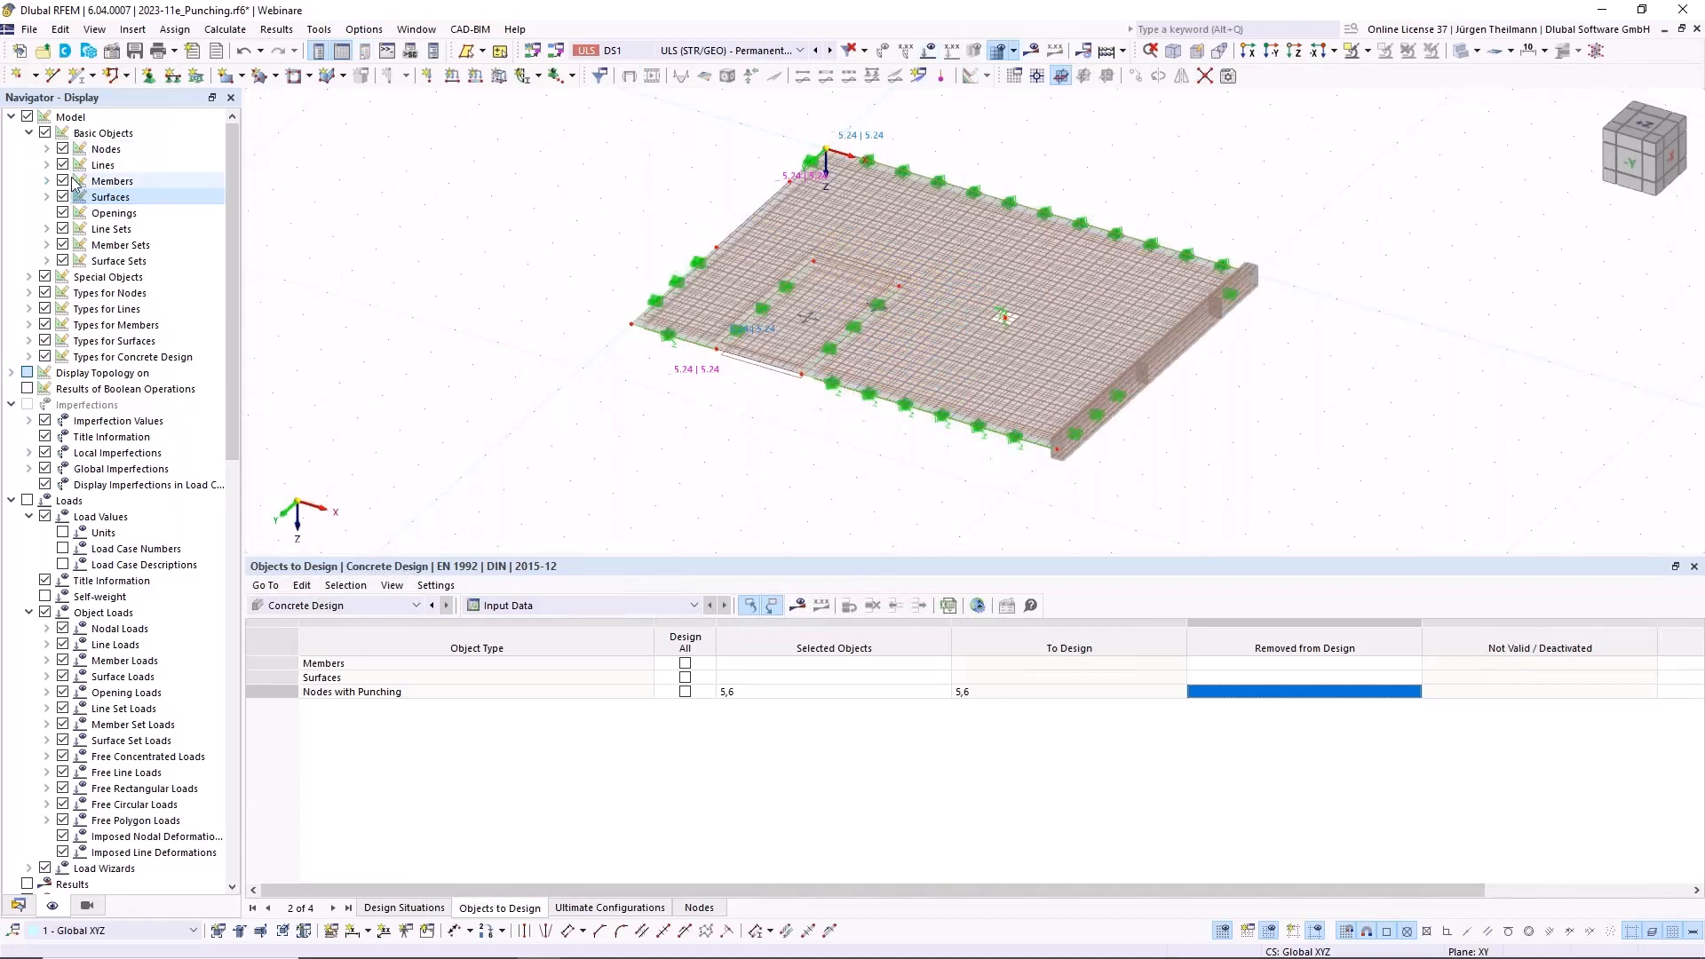
Delete the downstand beam spanning the gap between the two wall ends, accepting the deletion of all results including the mesh
scroll(1223, 399, "up", 3)
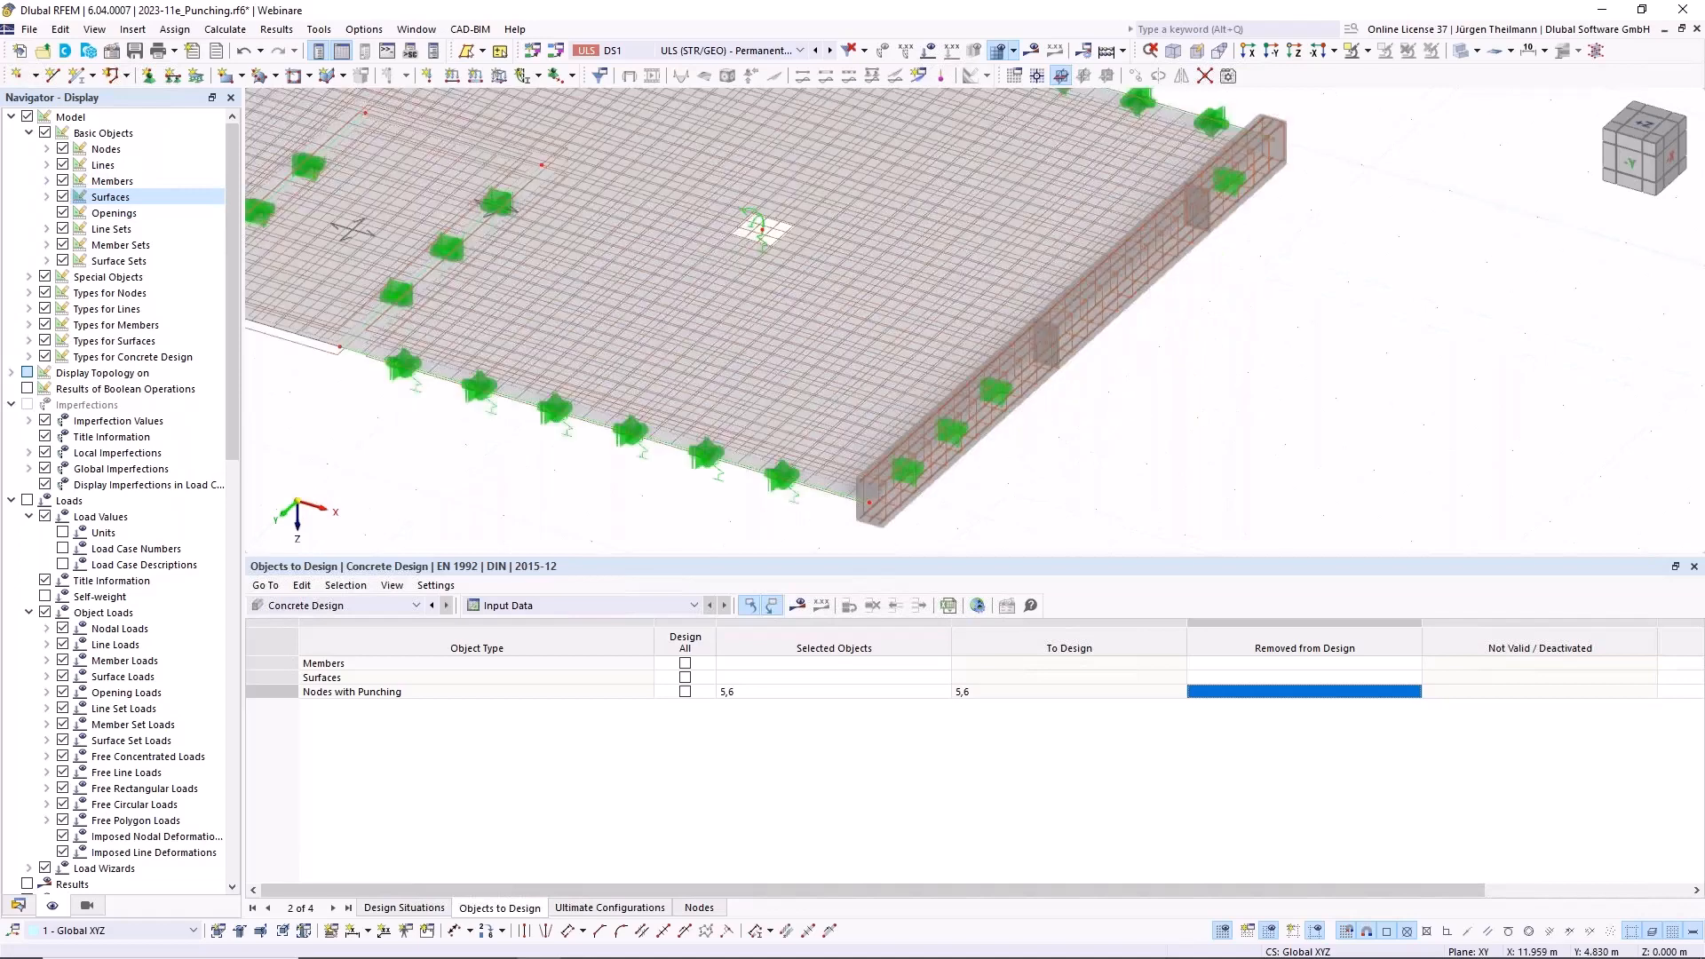
scroll(1189, 386, "down", 2)
middle_click_drag(1189, 387, 1167, 430)
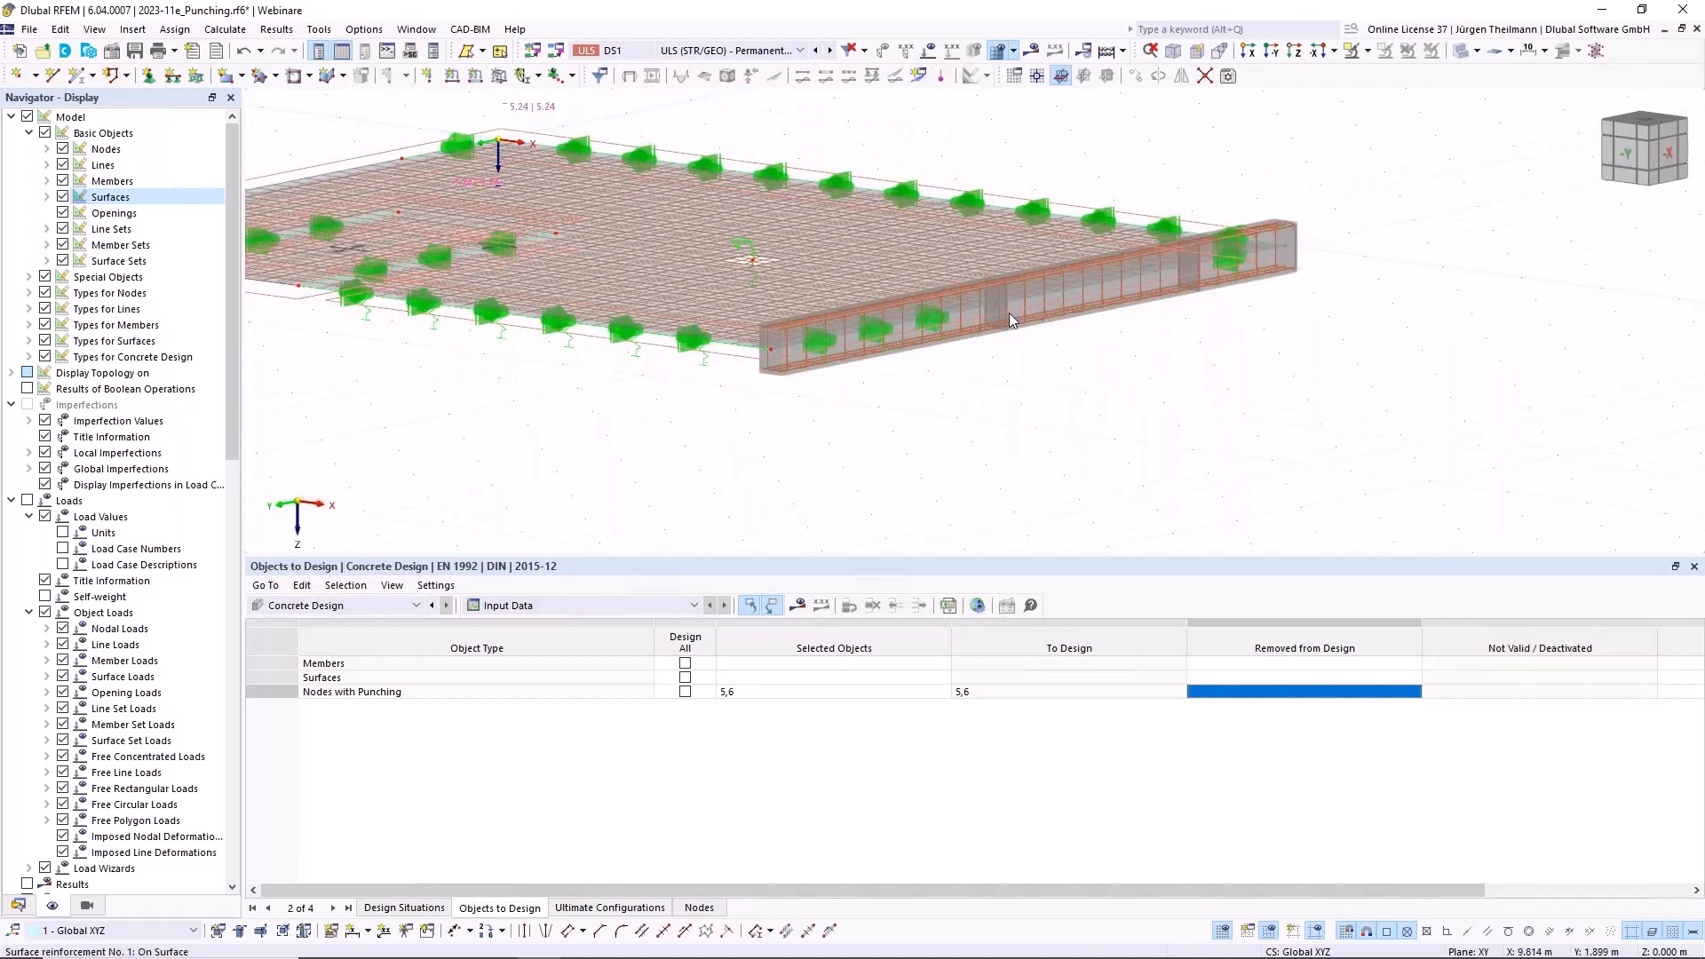
middle_click_drag(943, 417, 1041, 371)
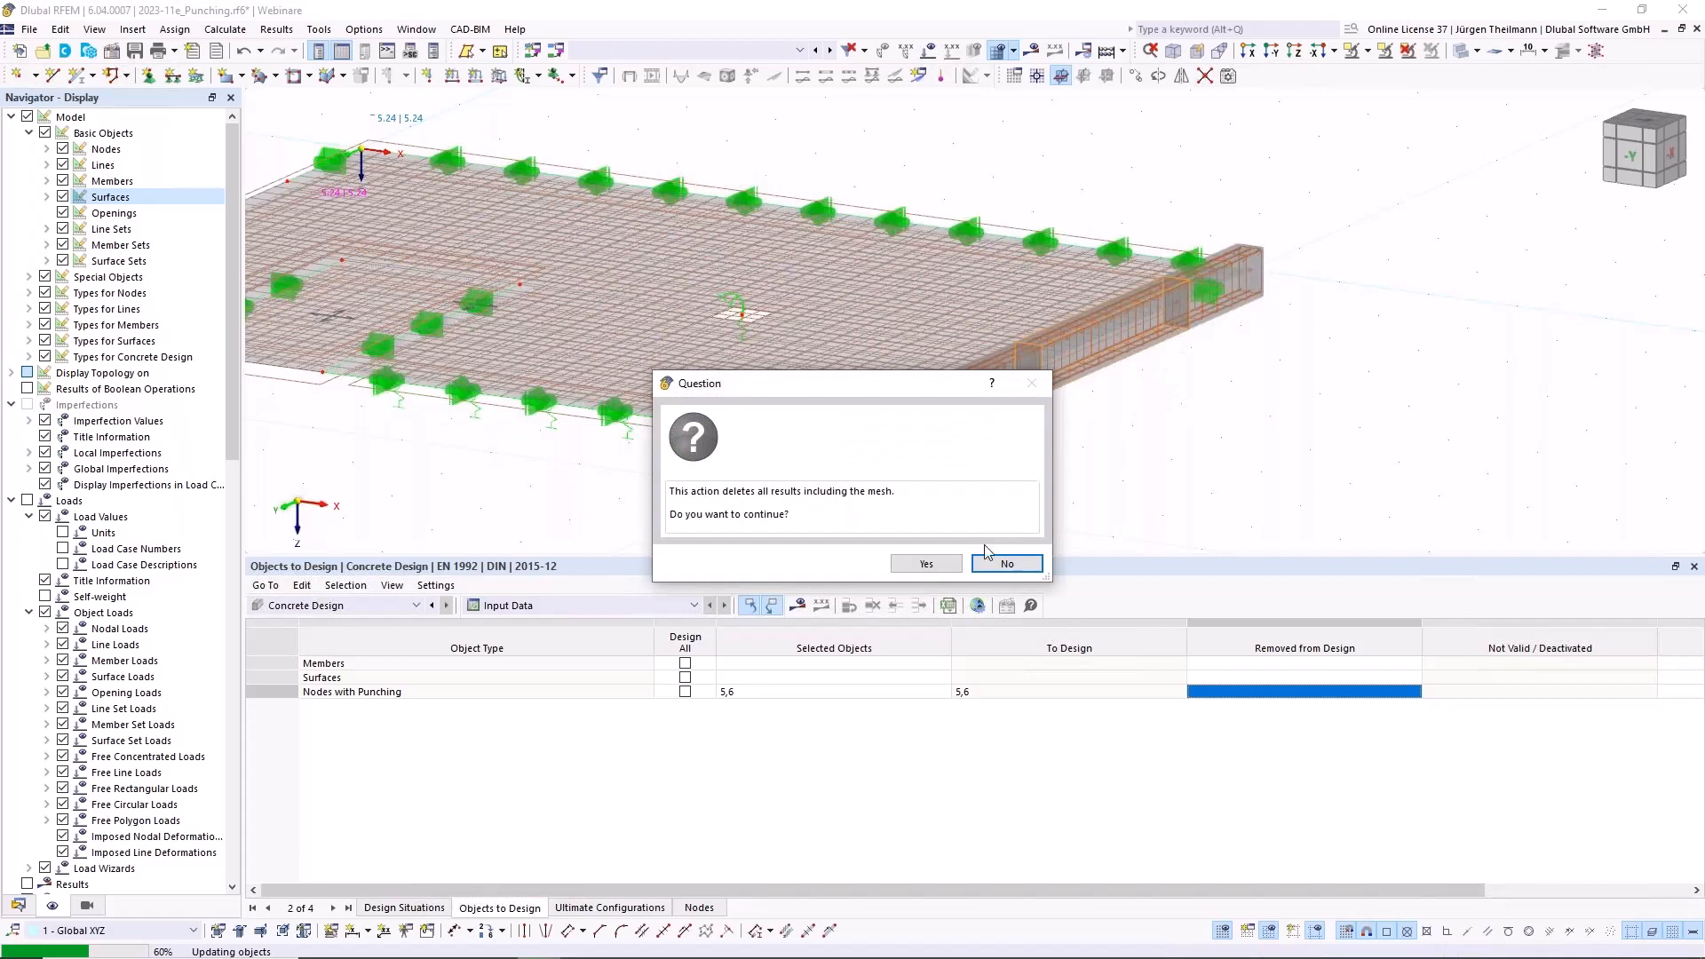
left_click(926, 564)
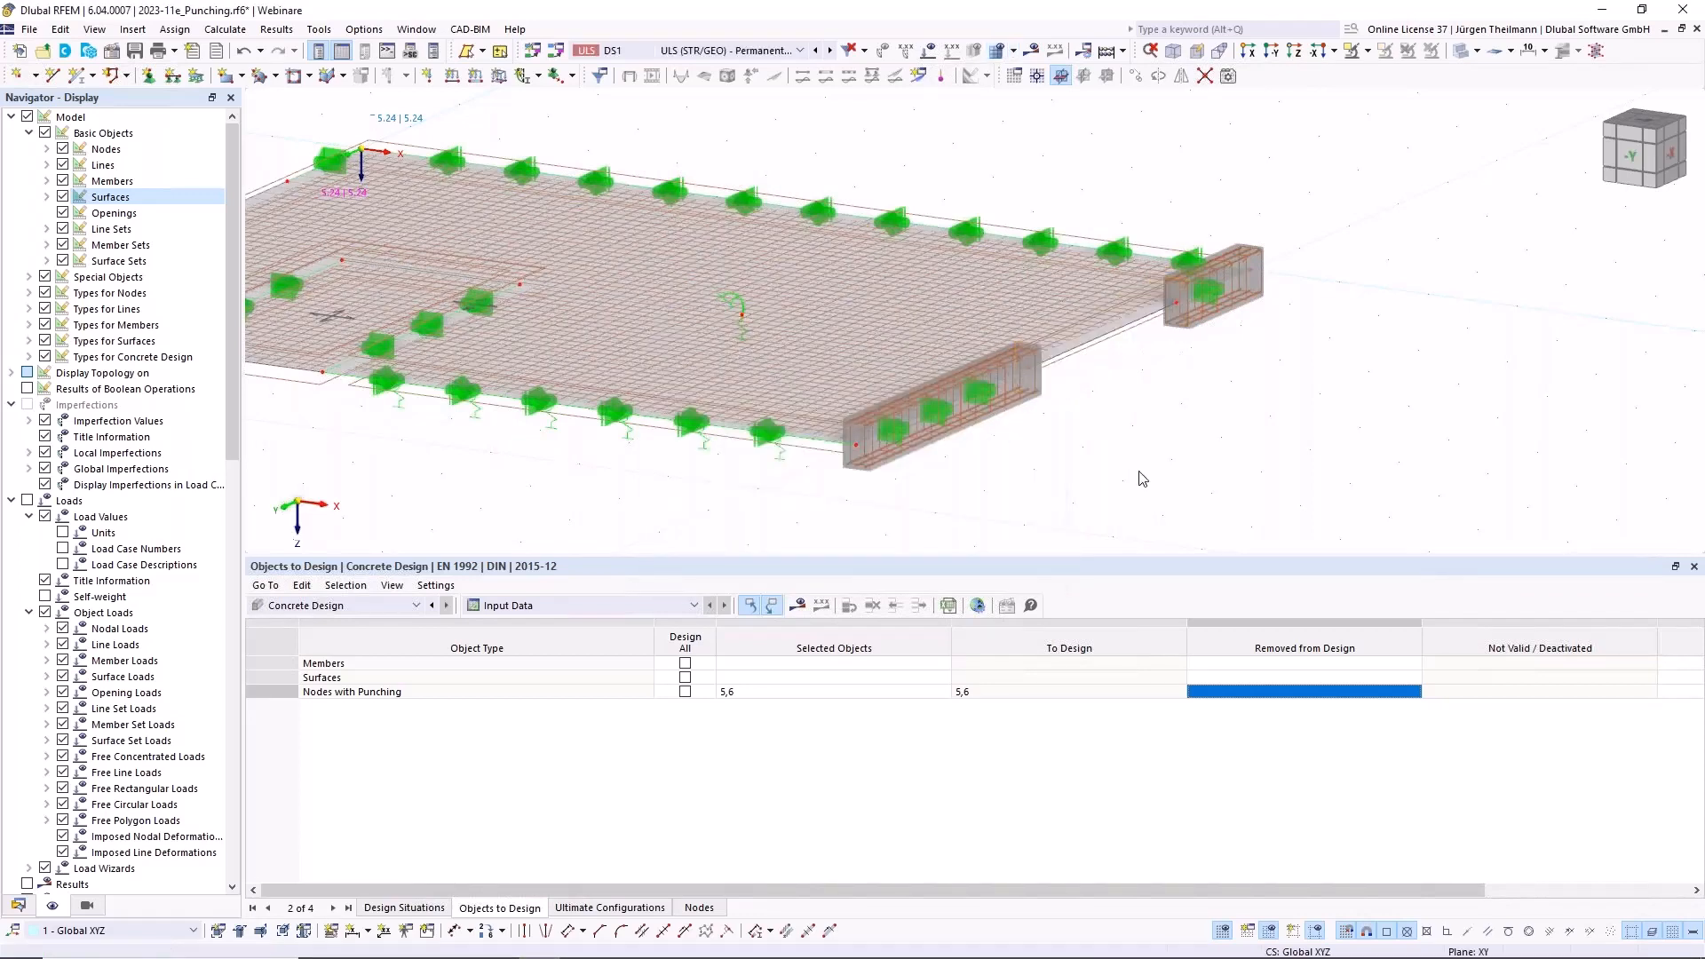
Calculate and show the Concrete Design results, and examine the punching design checks at the two wall-end nodes
middle_click_drag(1141, 449, 1130, 366)
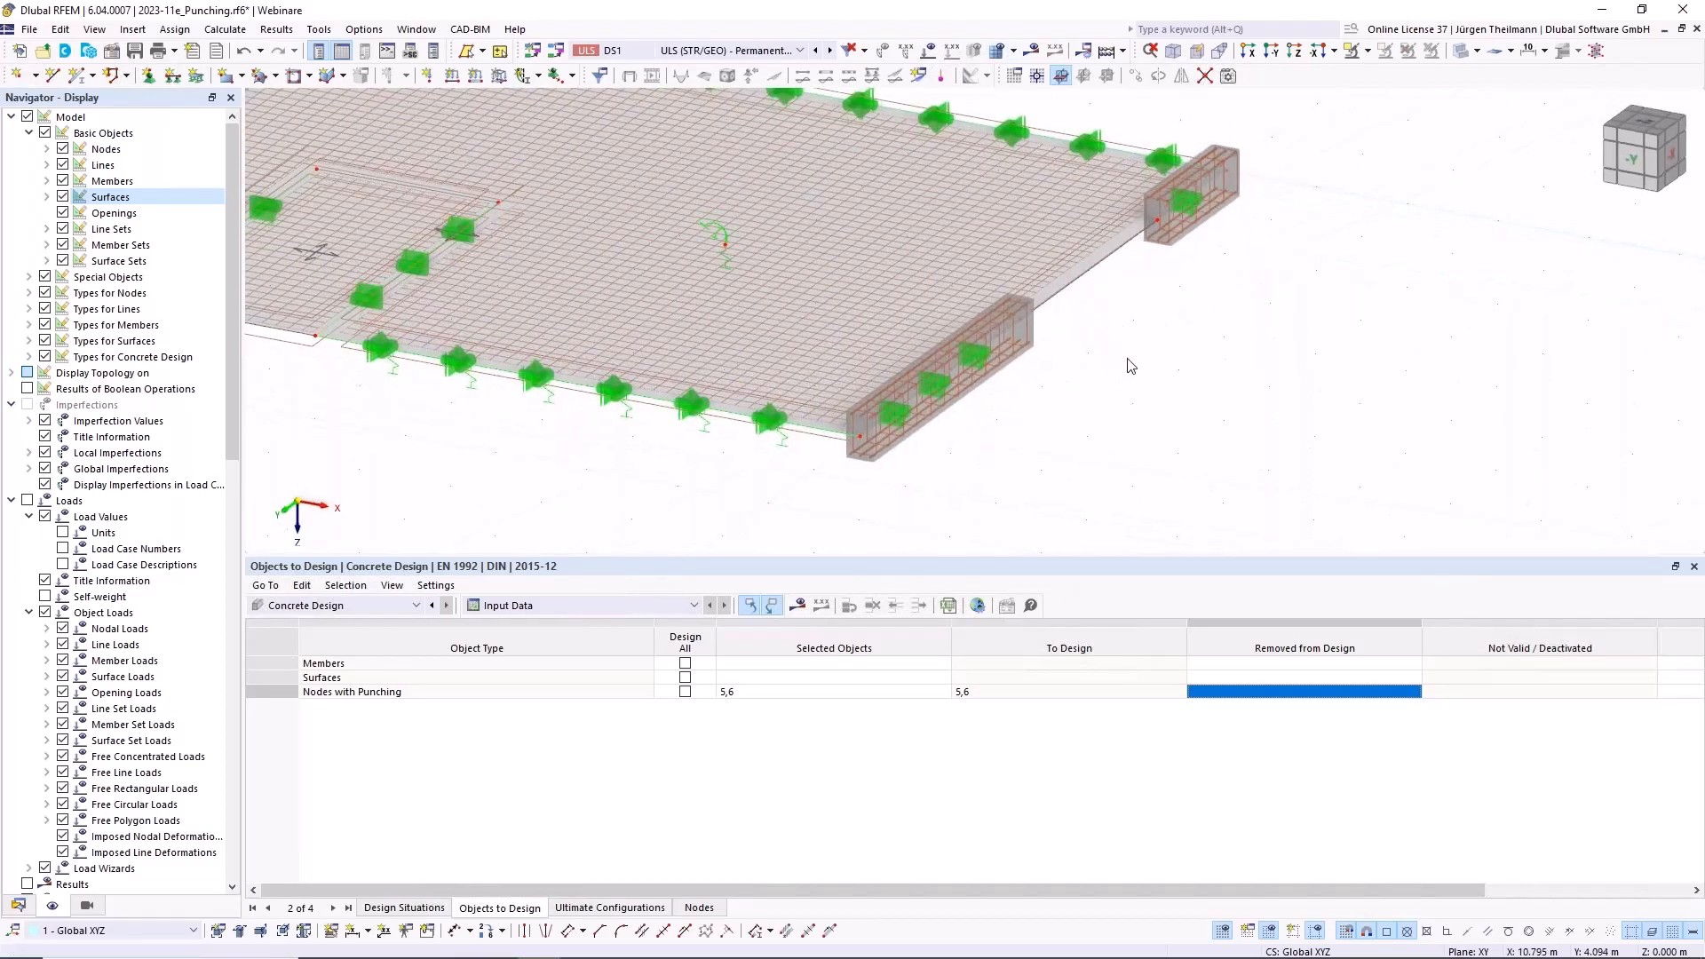
left_click(799, 611)
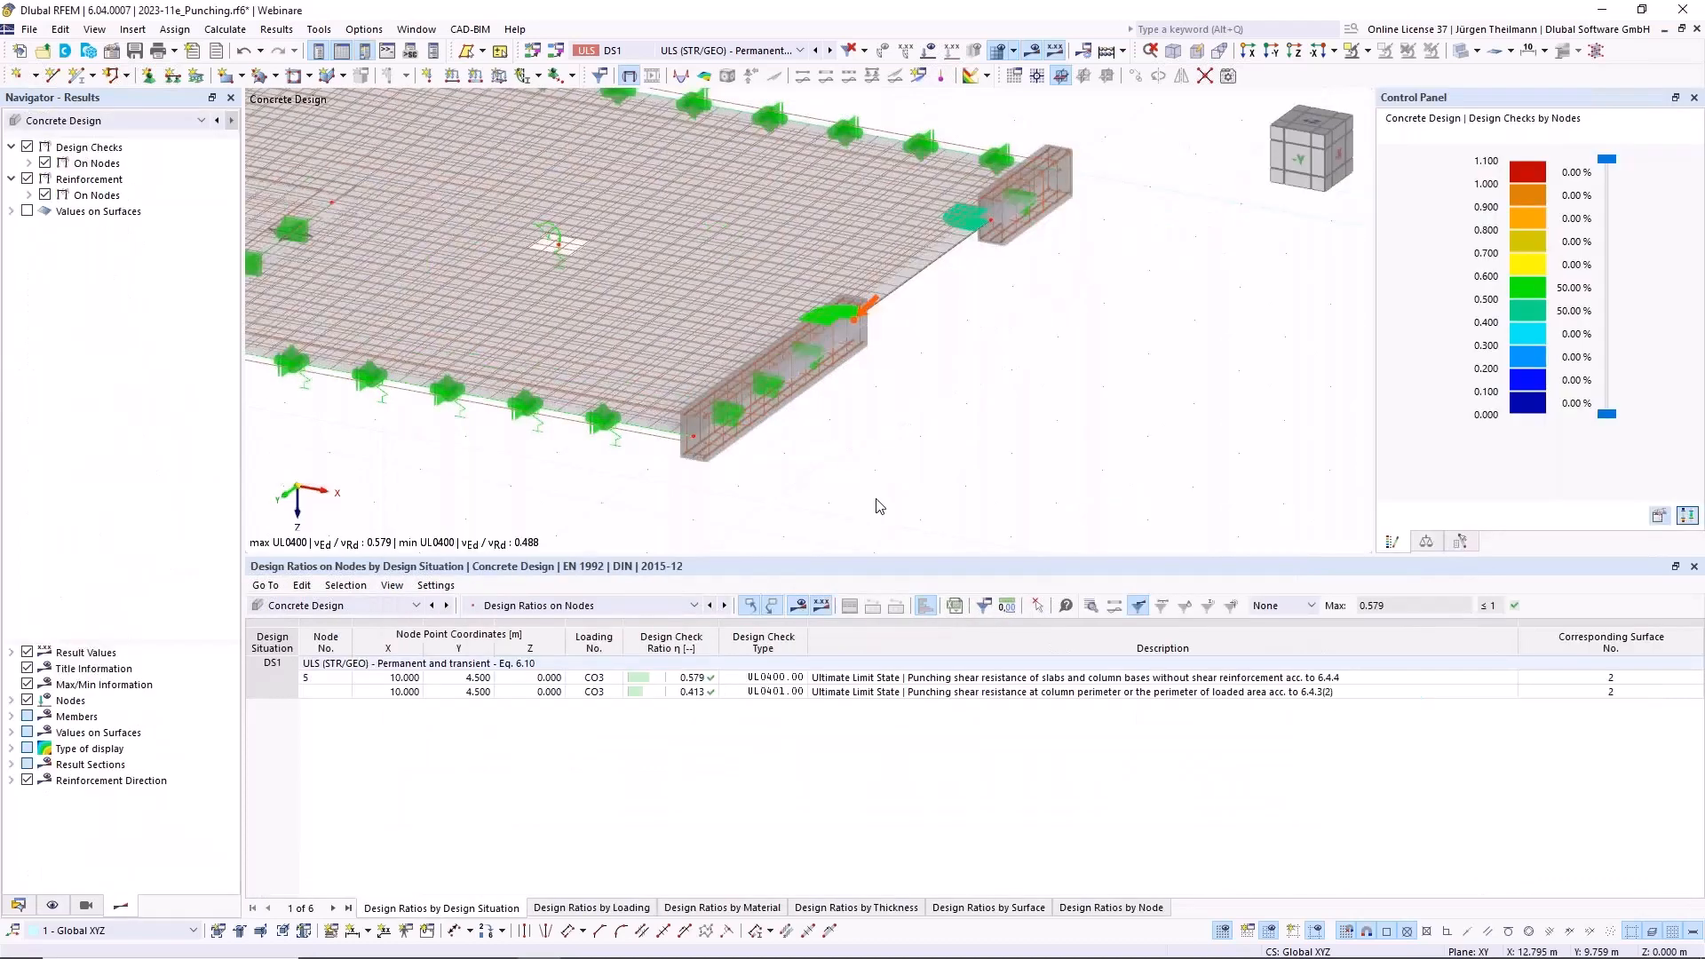
middle_click_drag(919, 376, 912, 422, "ctrl")
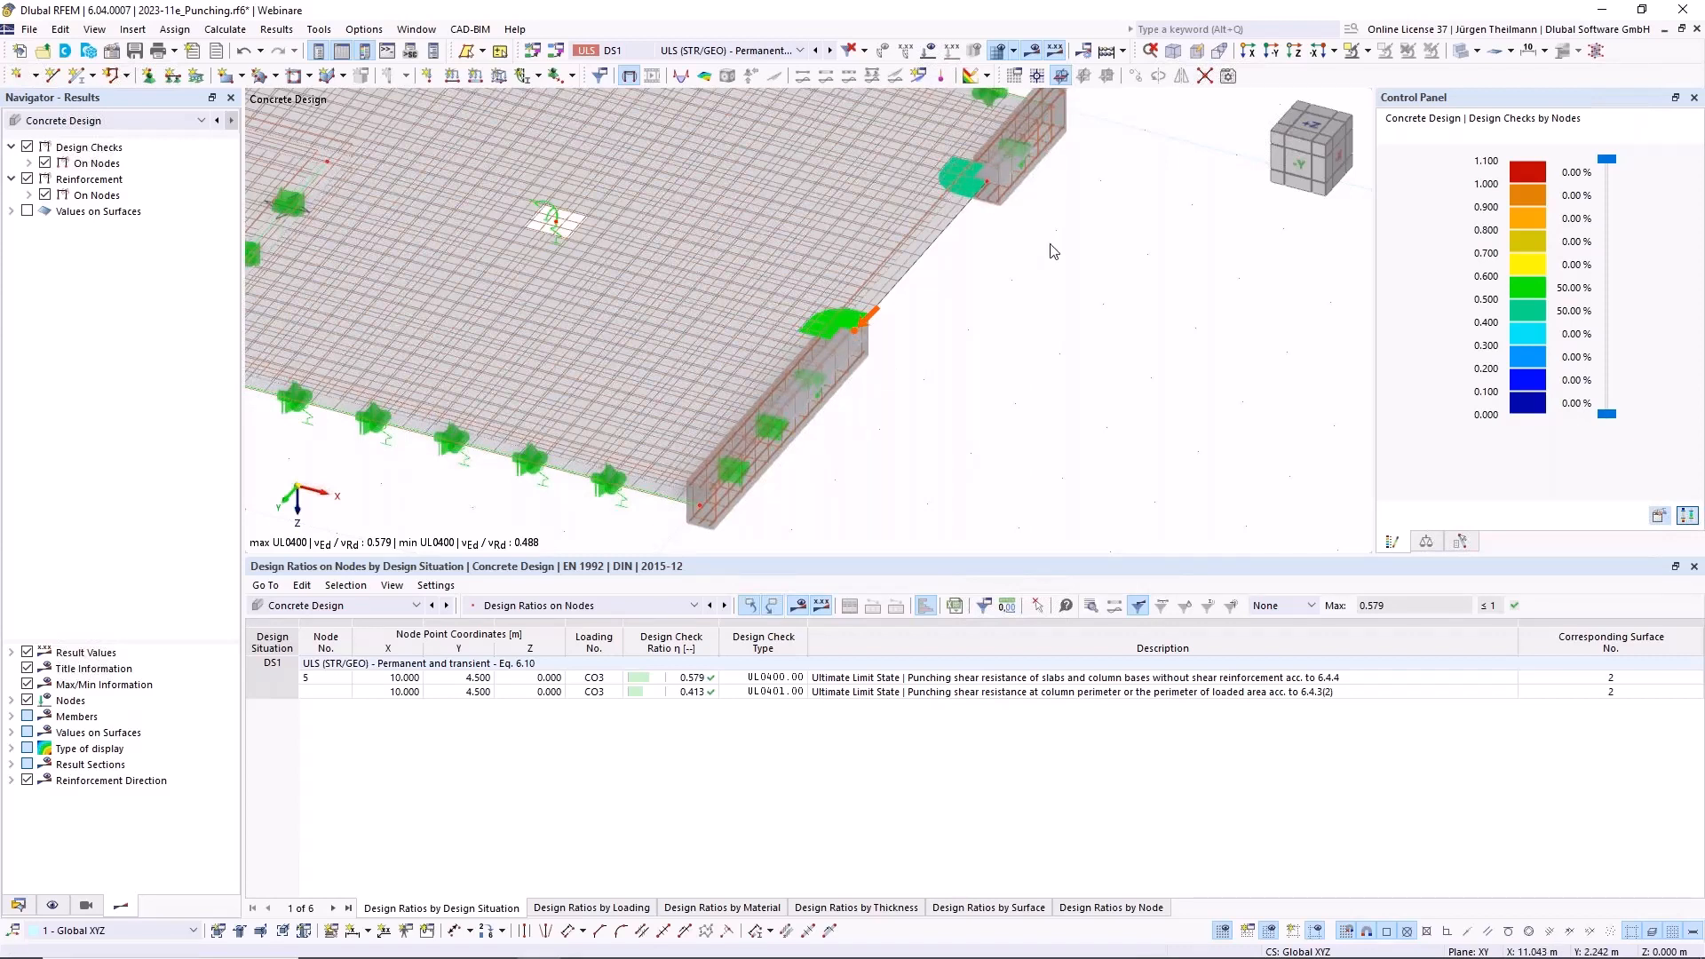
scroll(1050, 245, "down", 1)
middle_click_drag(1044, 343, 1043, 361)
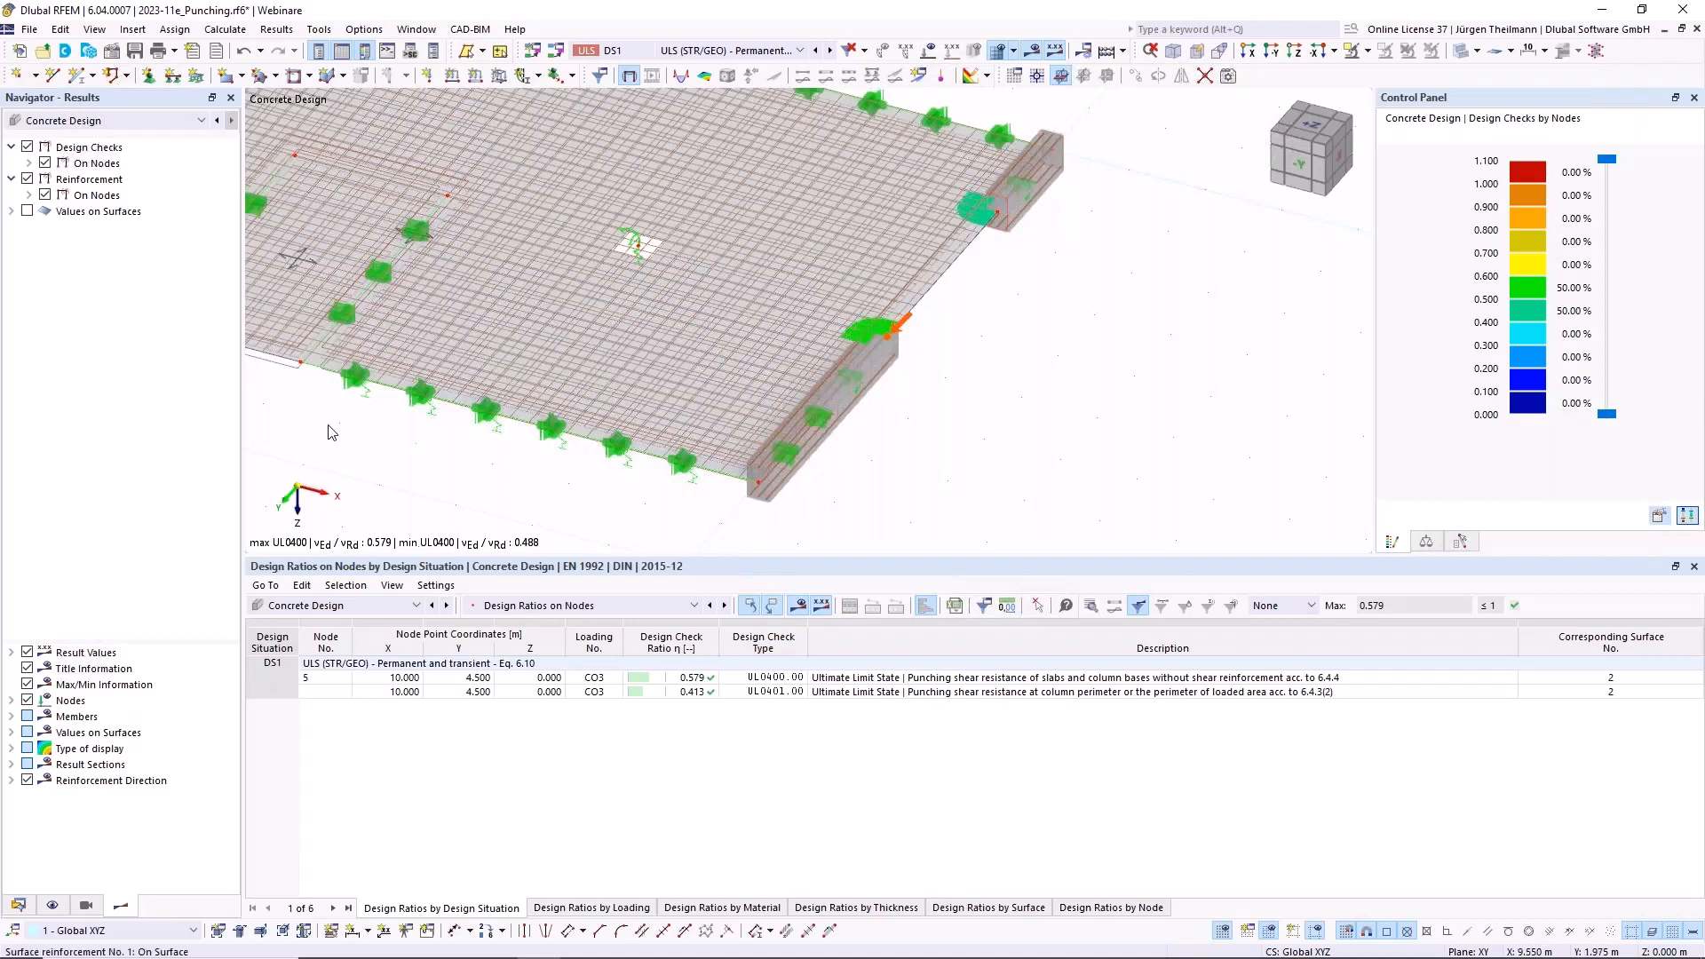
Switch to the open model 2023-11f_DXF-Import.rf6 and view its stacked DXF floor plans
left_click(20, 904)
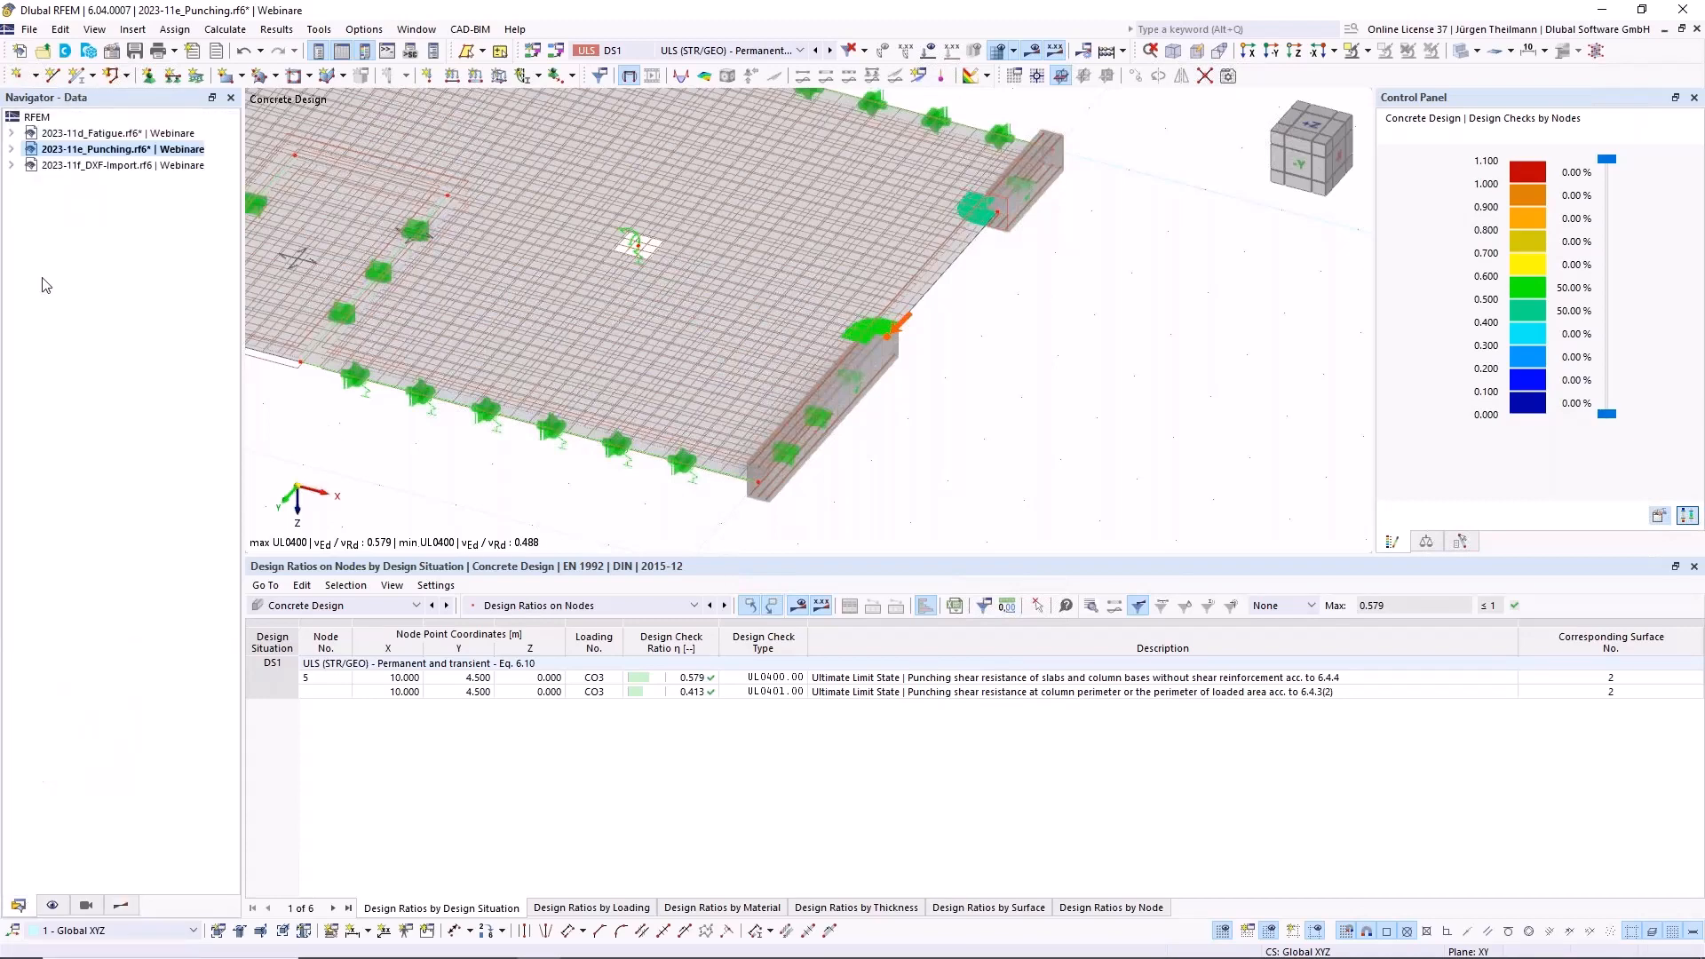
double_click(64, 166)
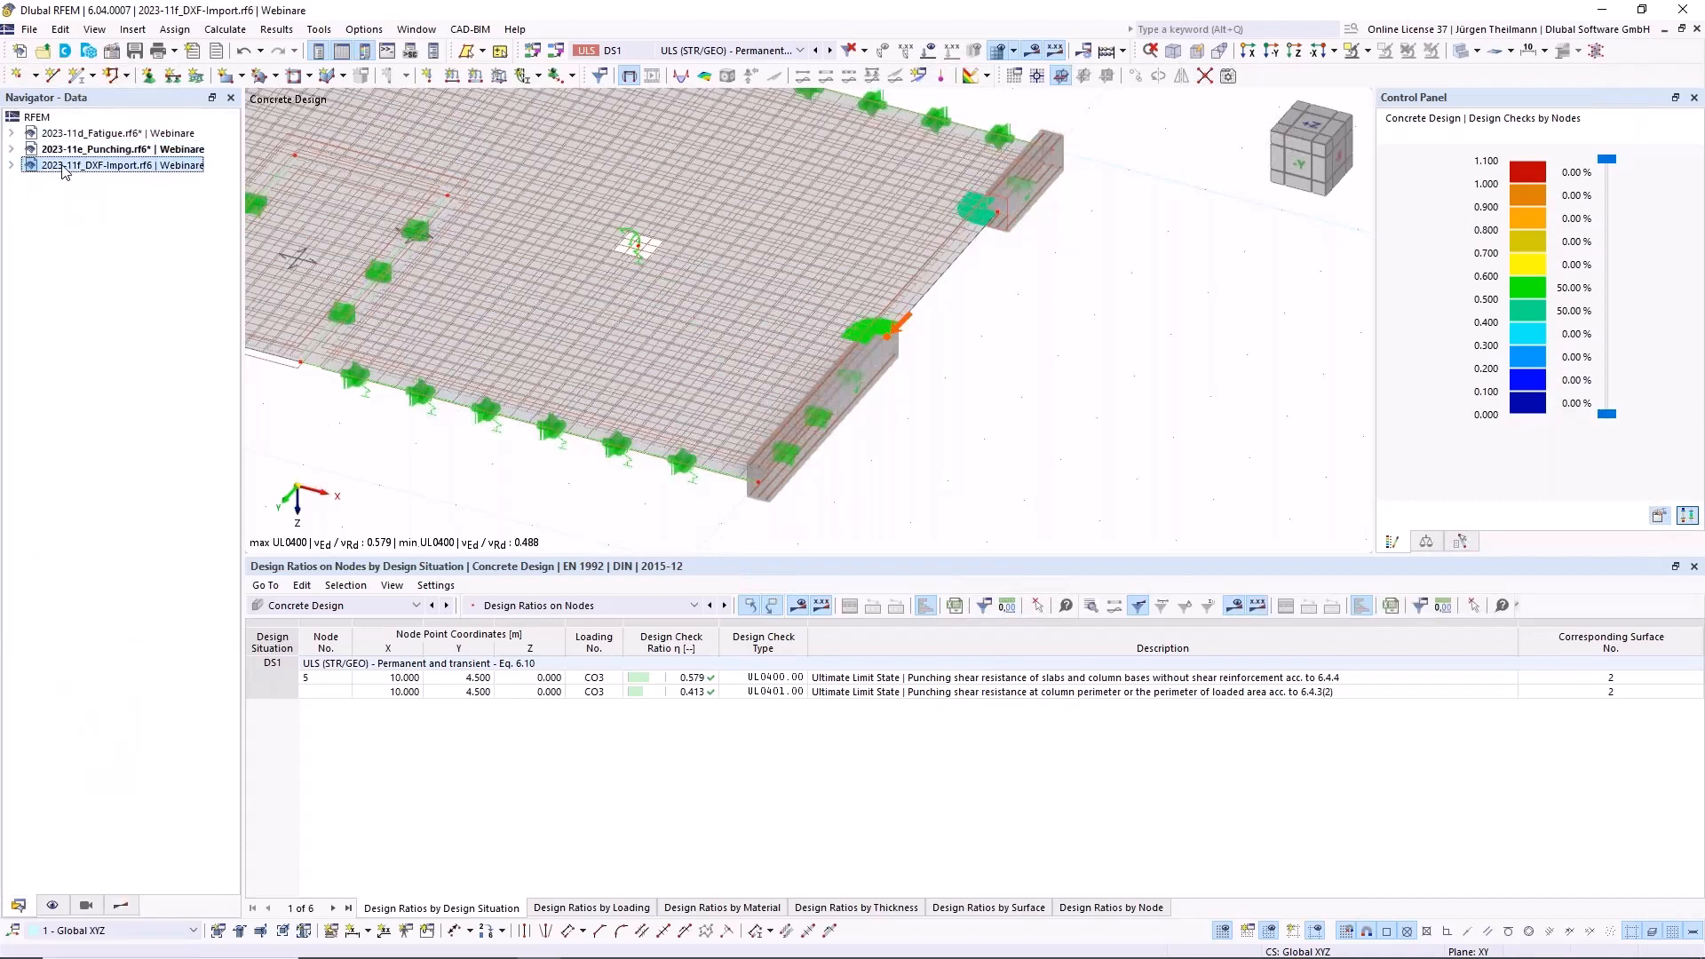
scroll(997, 349, "down", 2)
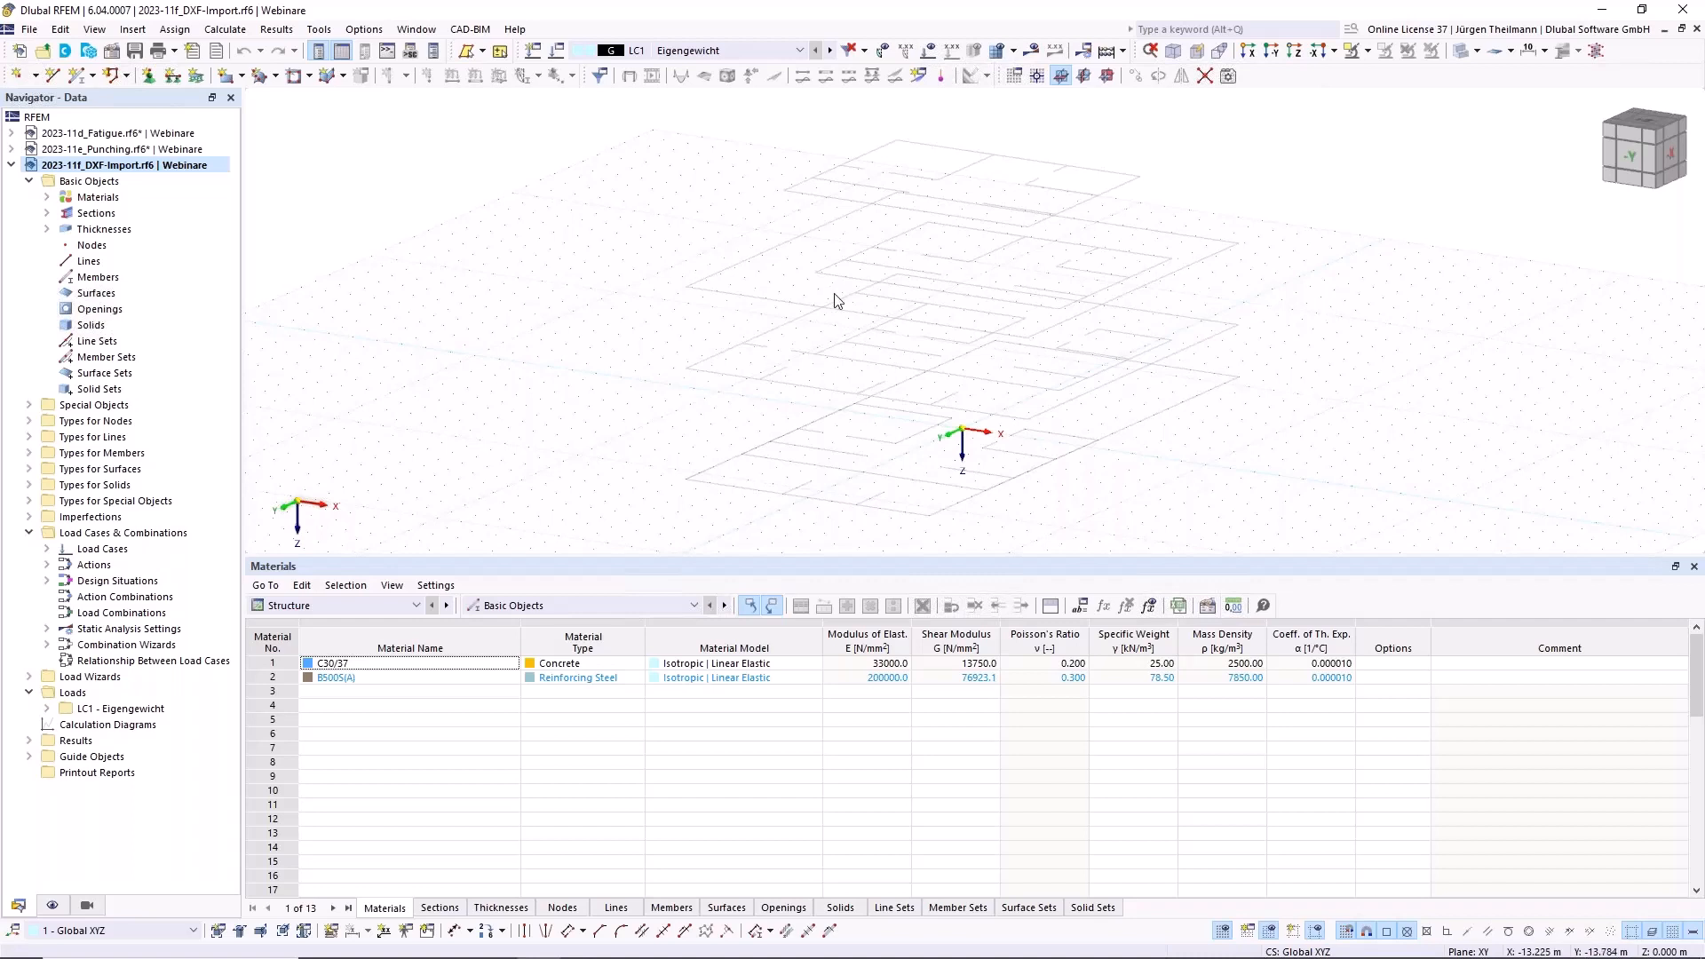
middle_click_drag(1044, 382, 1036, 383, "ctrl")
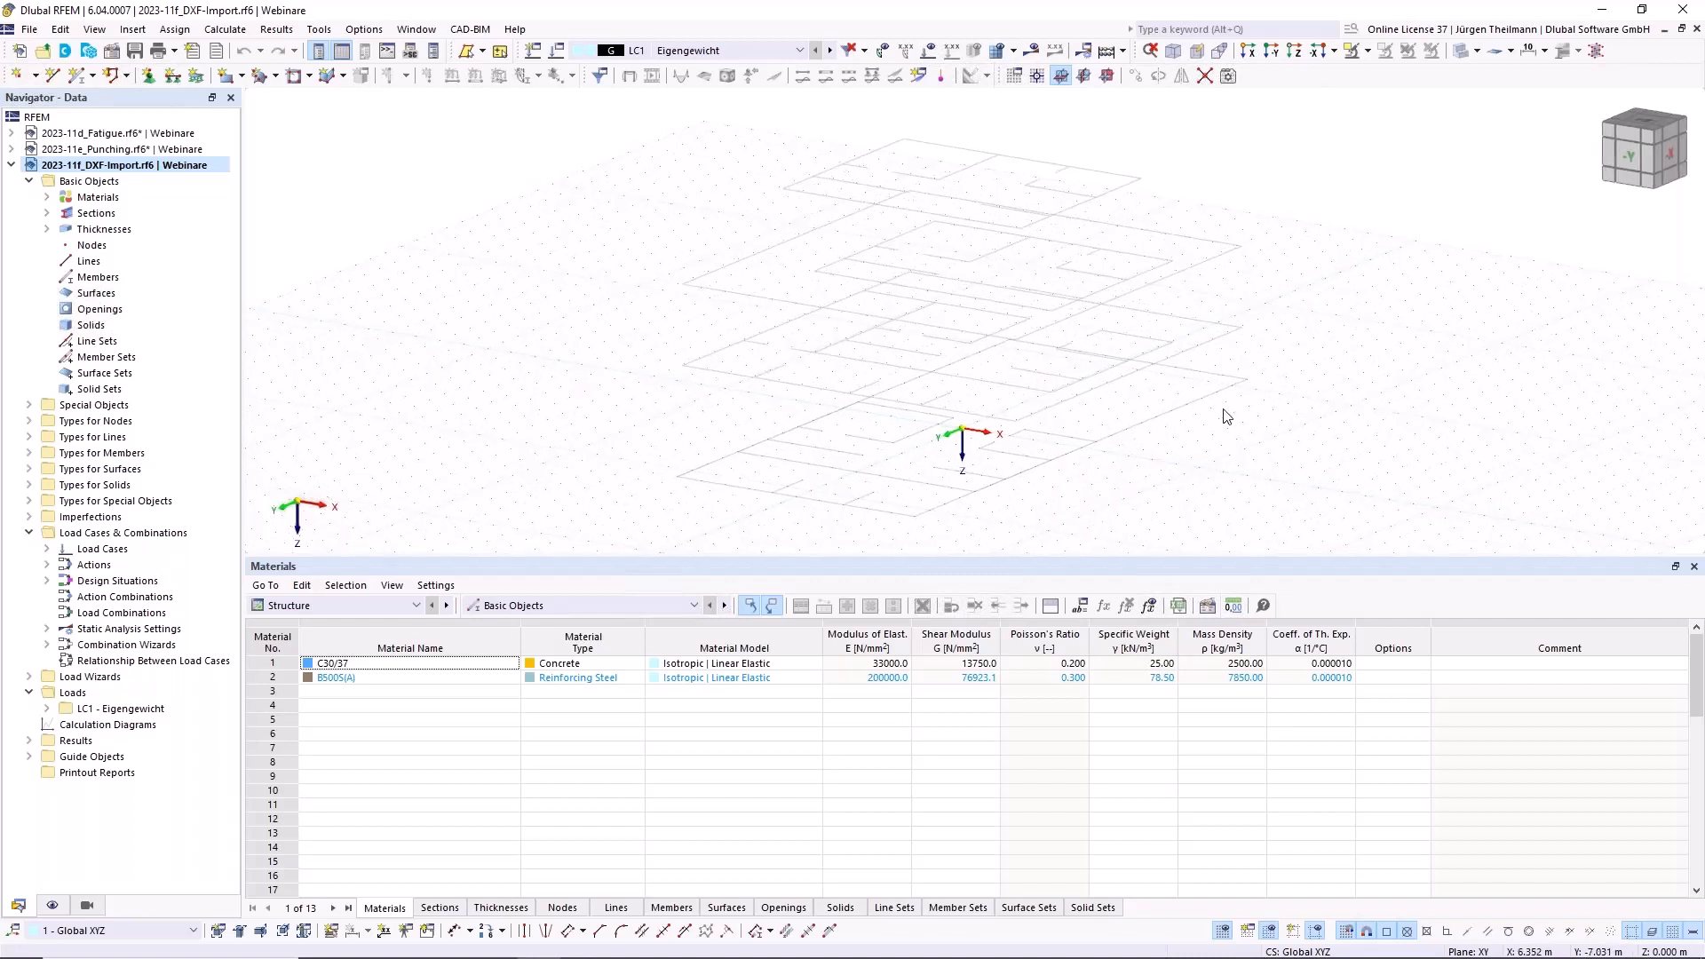
Examine the stacked DXF floor plans in the isometric view and from above, checking how the storeys are aligned
middle_click_drag(1218, 406, 1213, 399, "ctrl")
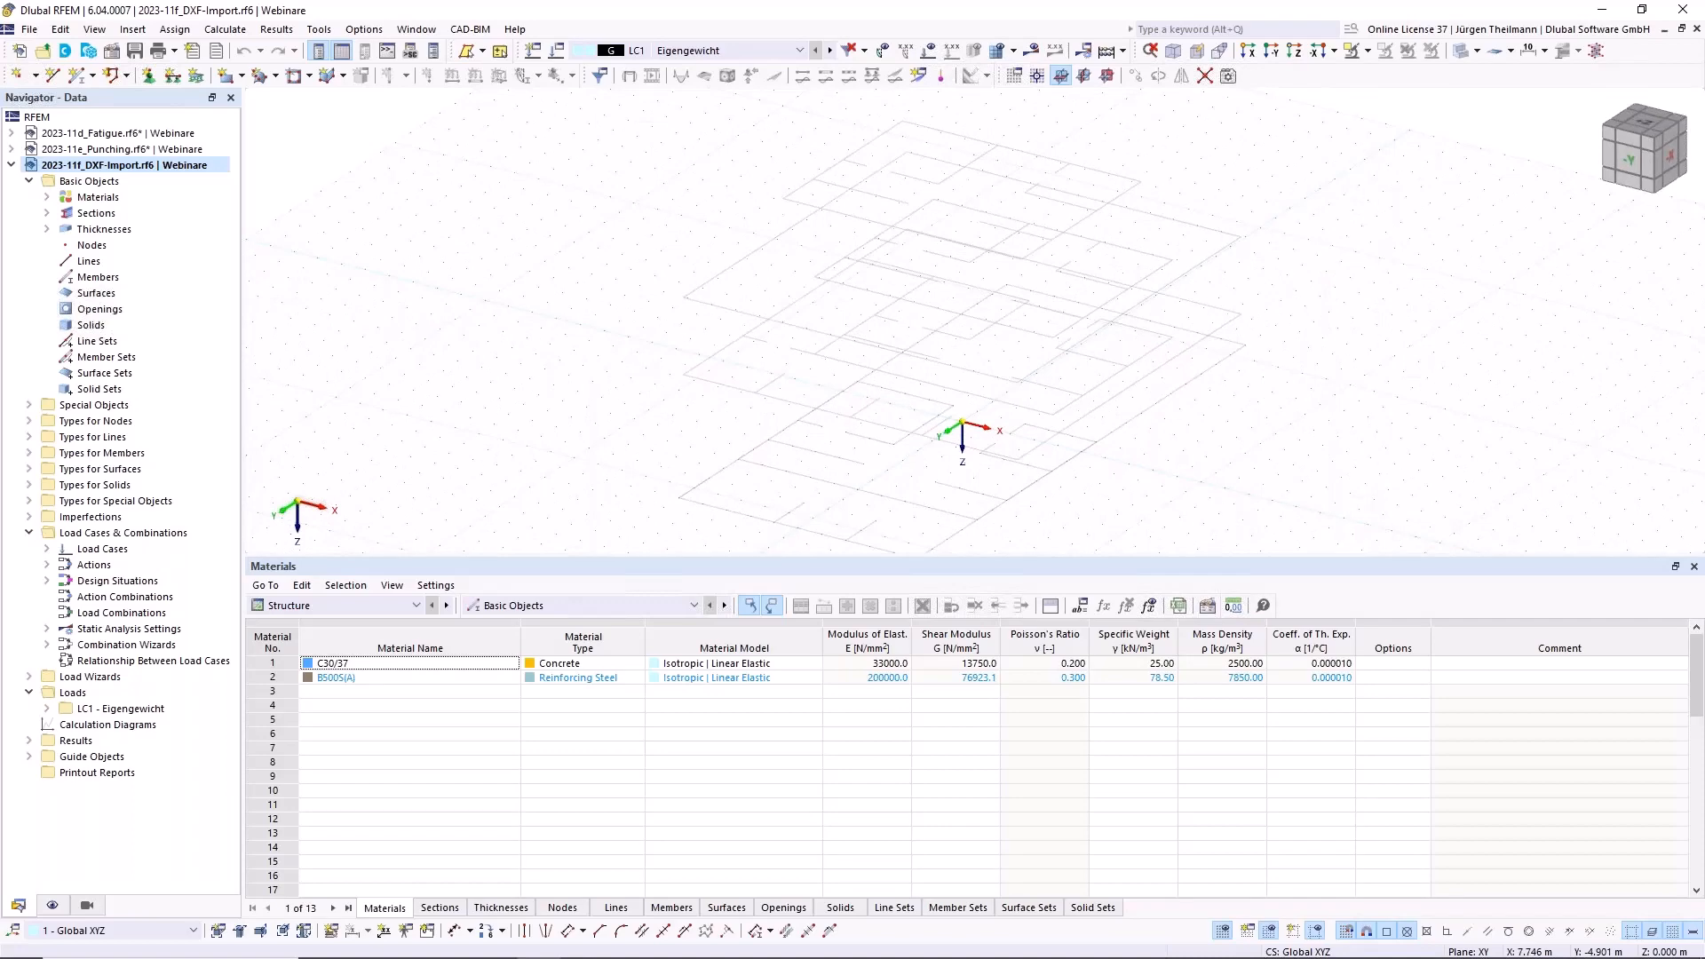
middle_click_drag(1190, 403, 1145, 437, "ctrl")
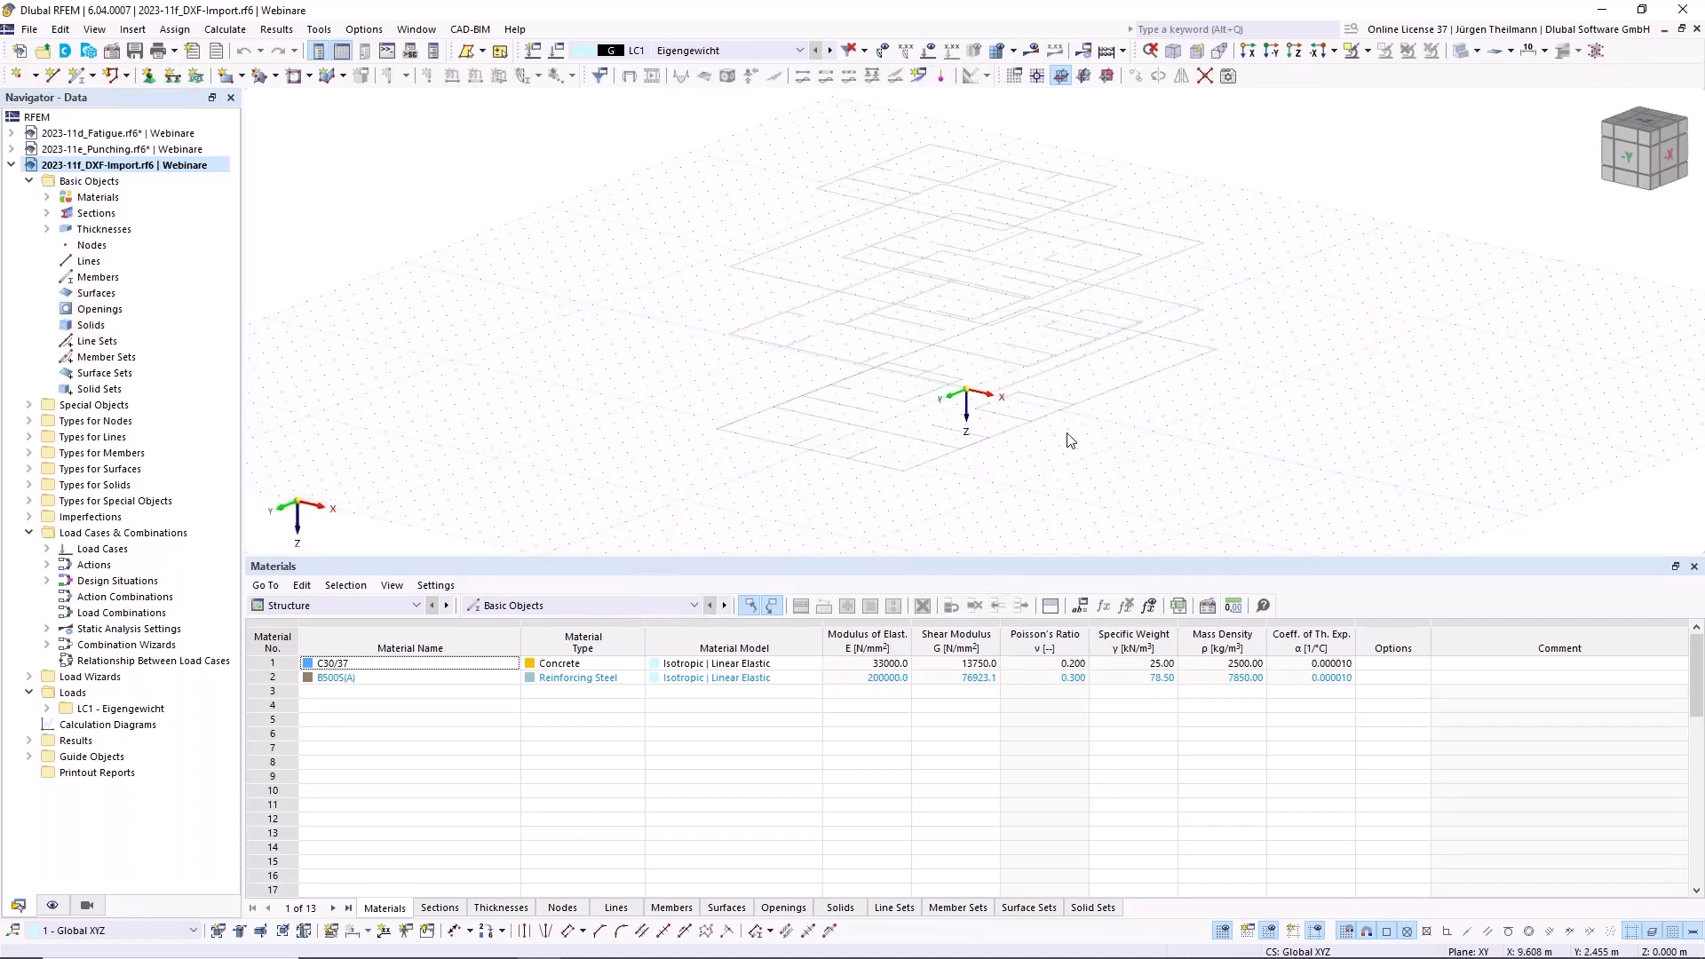
scroll(1070, 439, "up", 3)
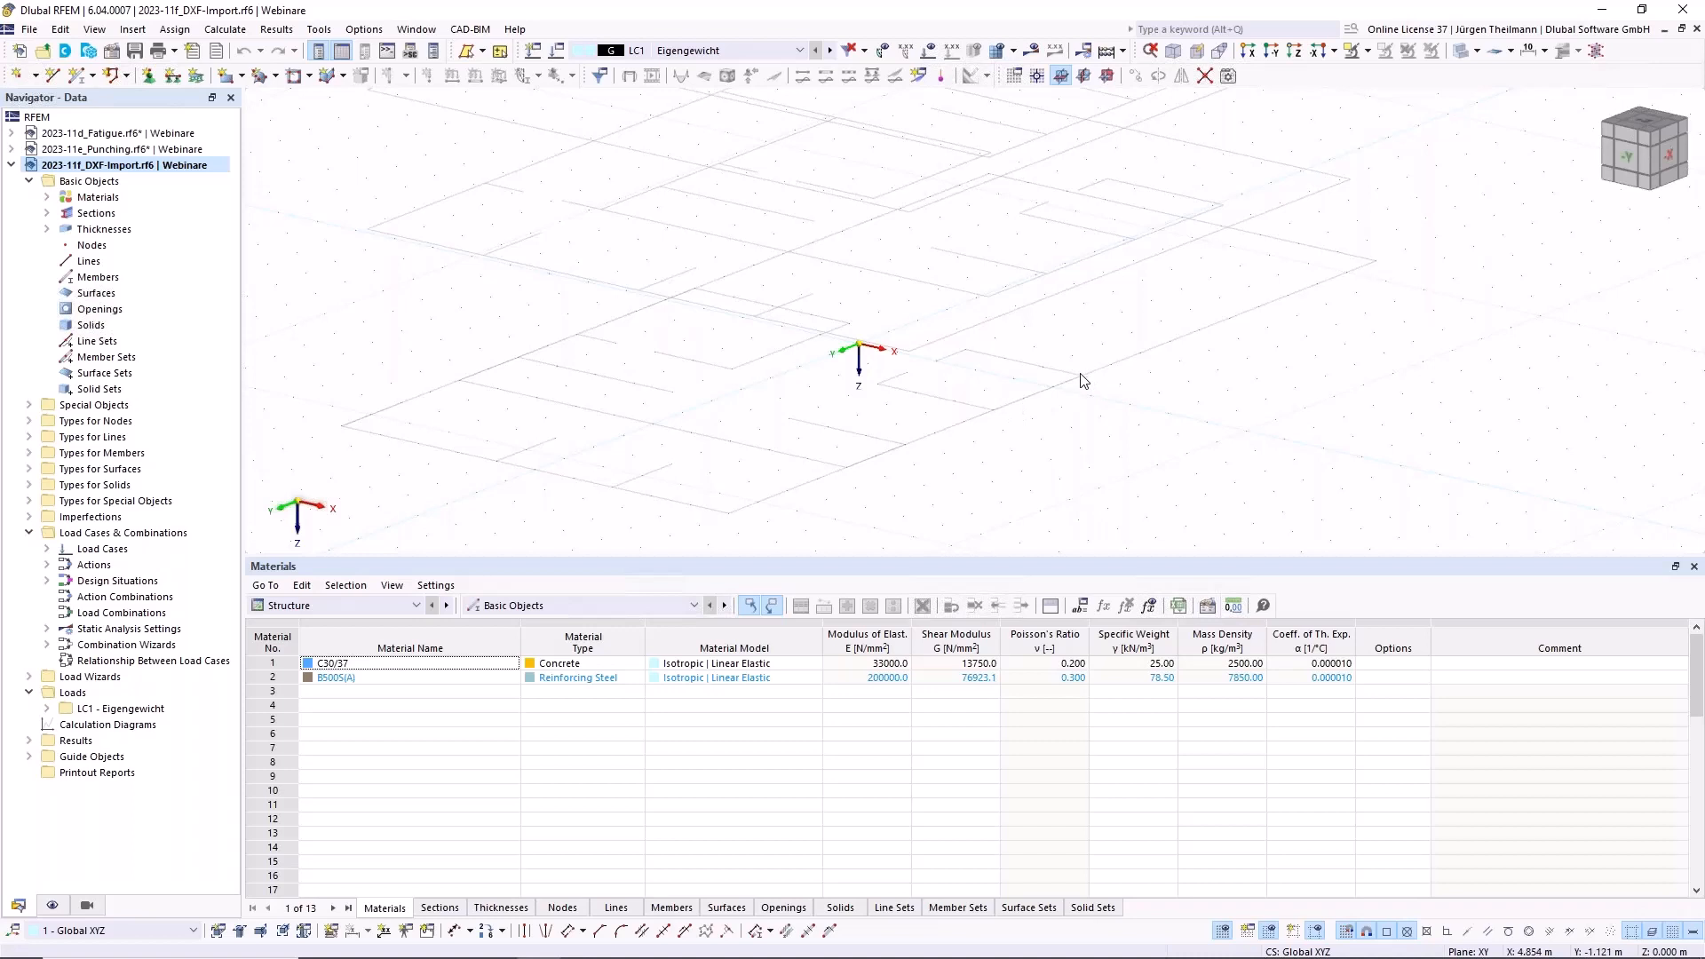
left_click(1294, 51)
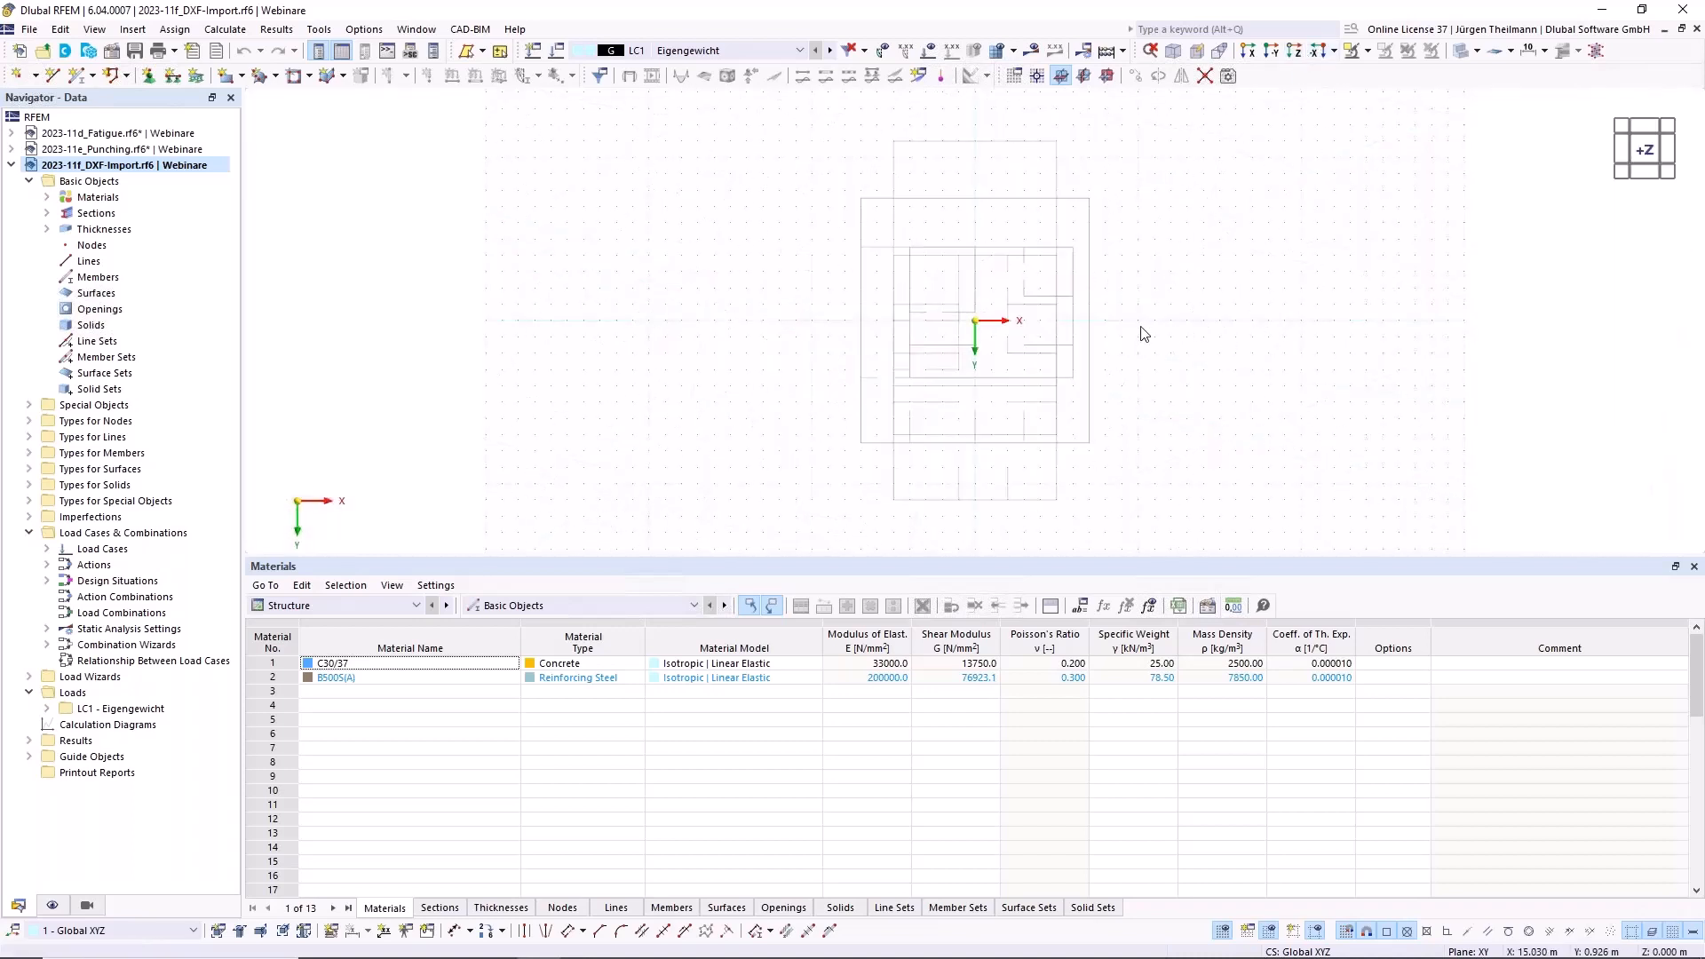
scroll(1108, 312, "up", 2)
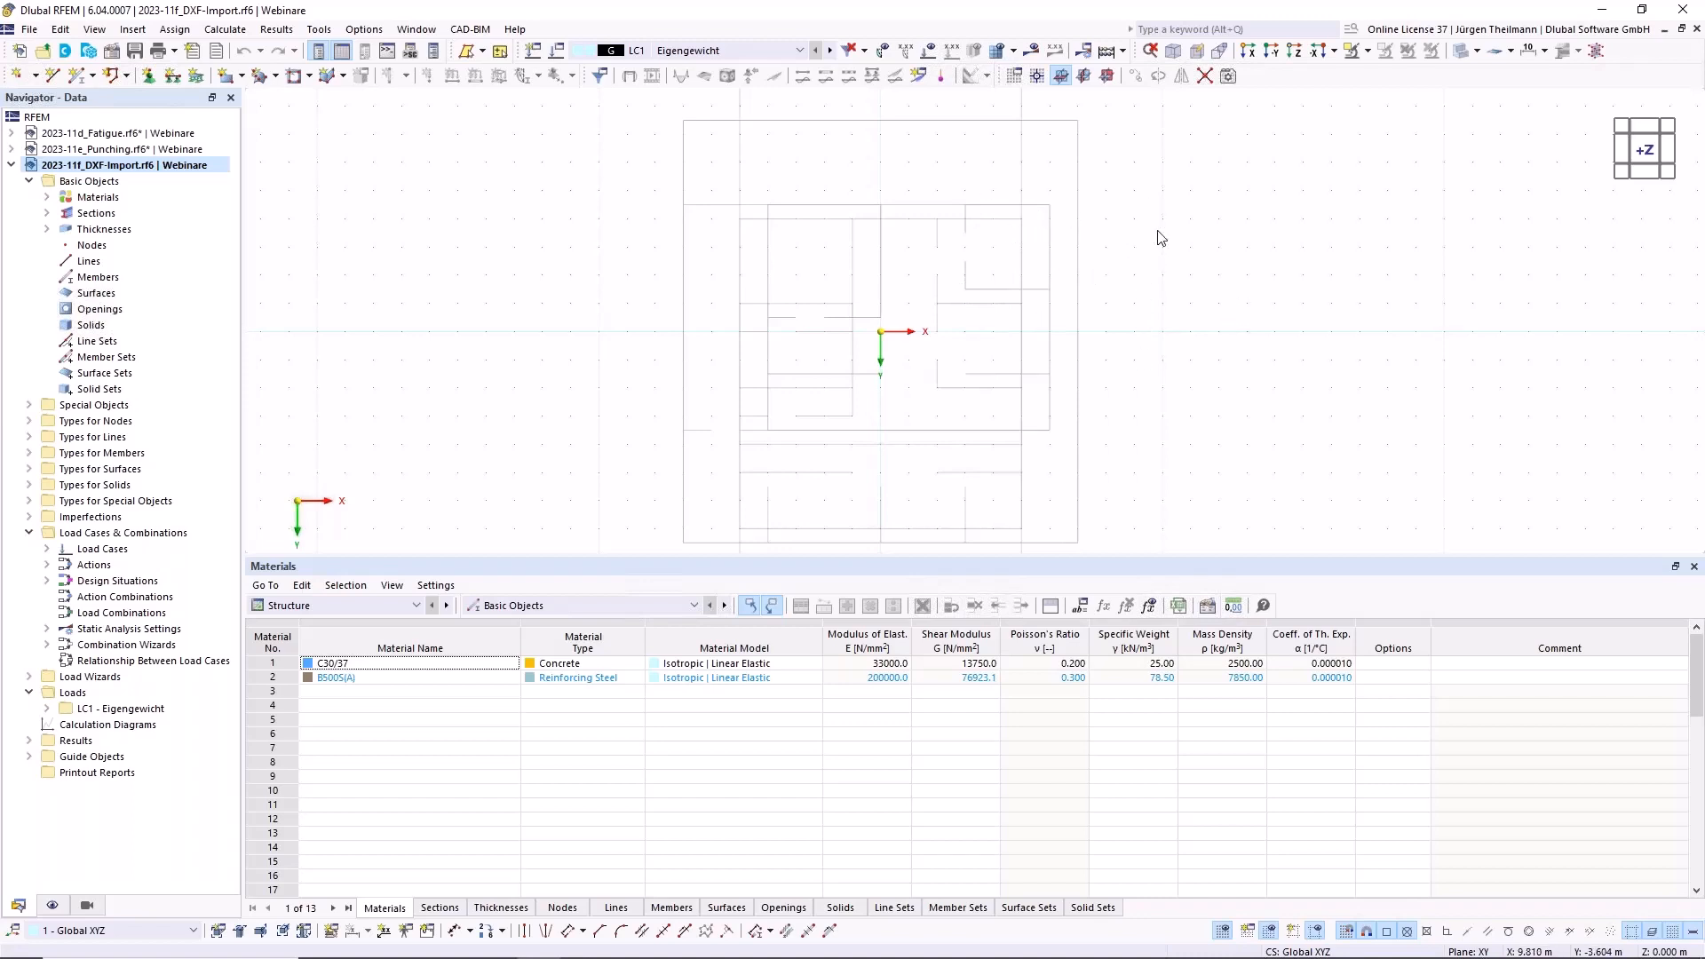
left_click(1172, 52)
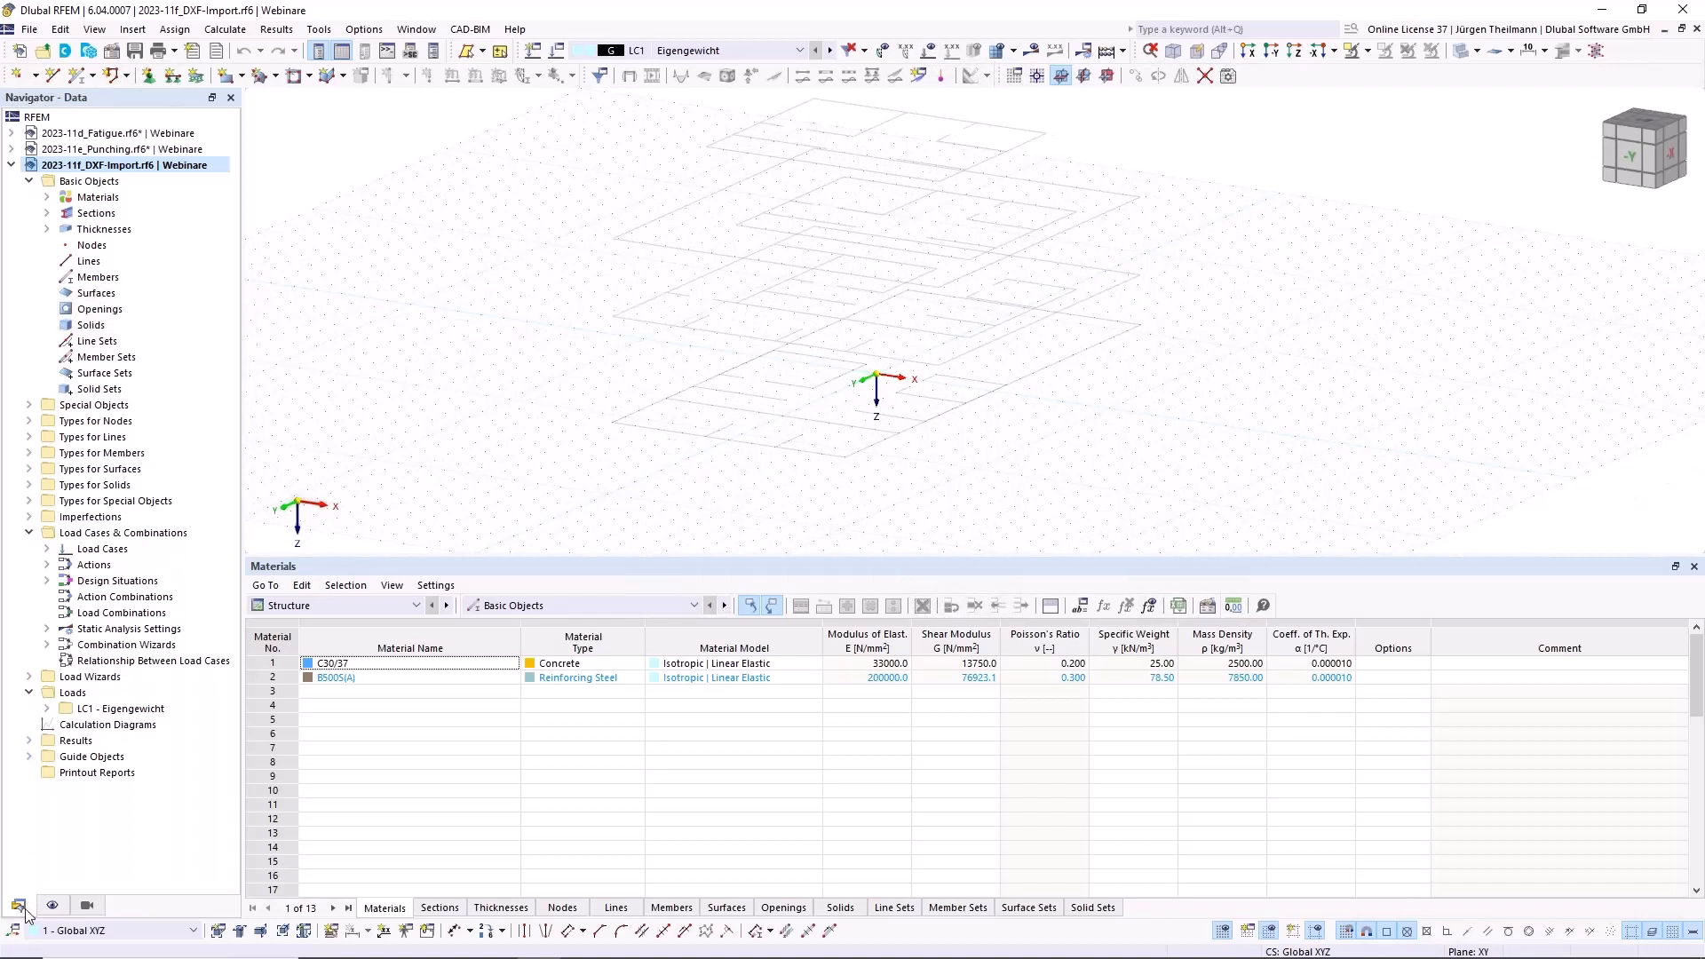
Open the background layers of the guide objects for editing
left_click(29, 756)
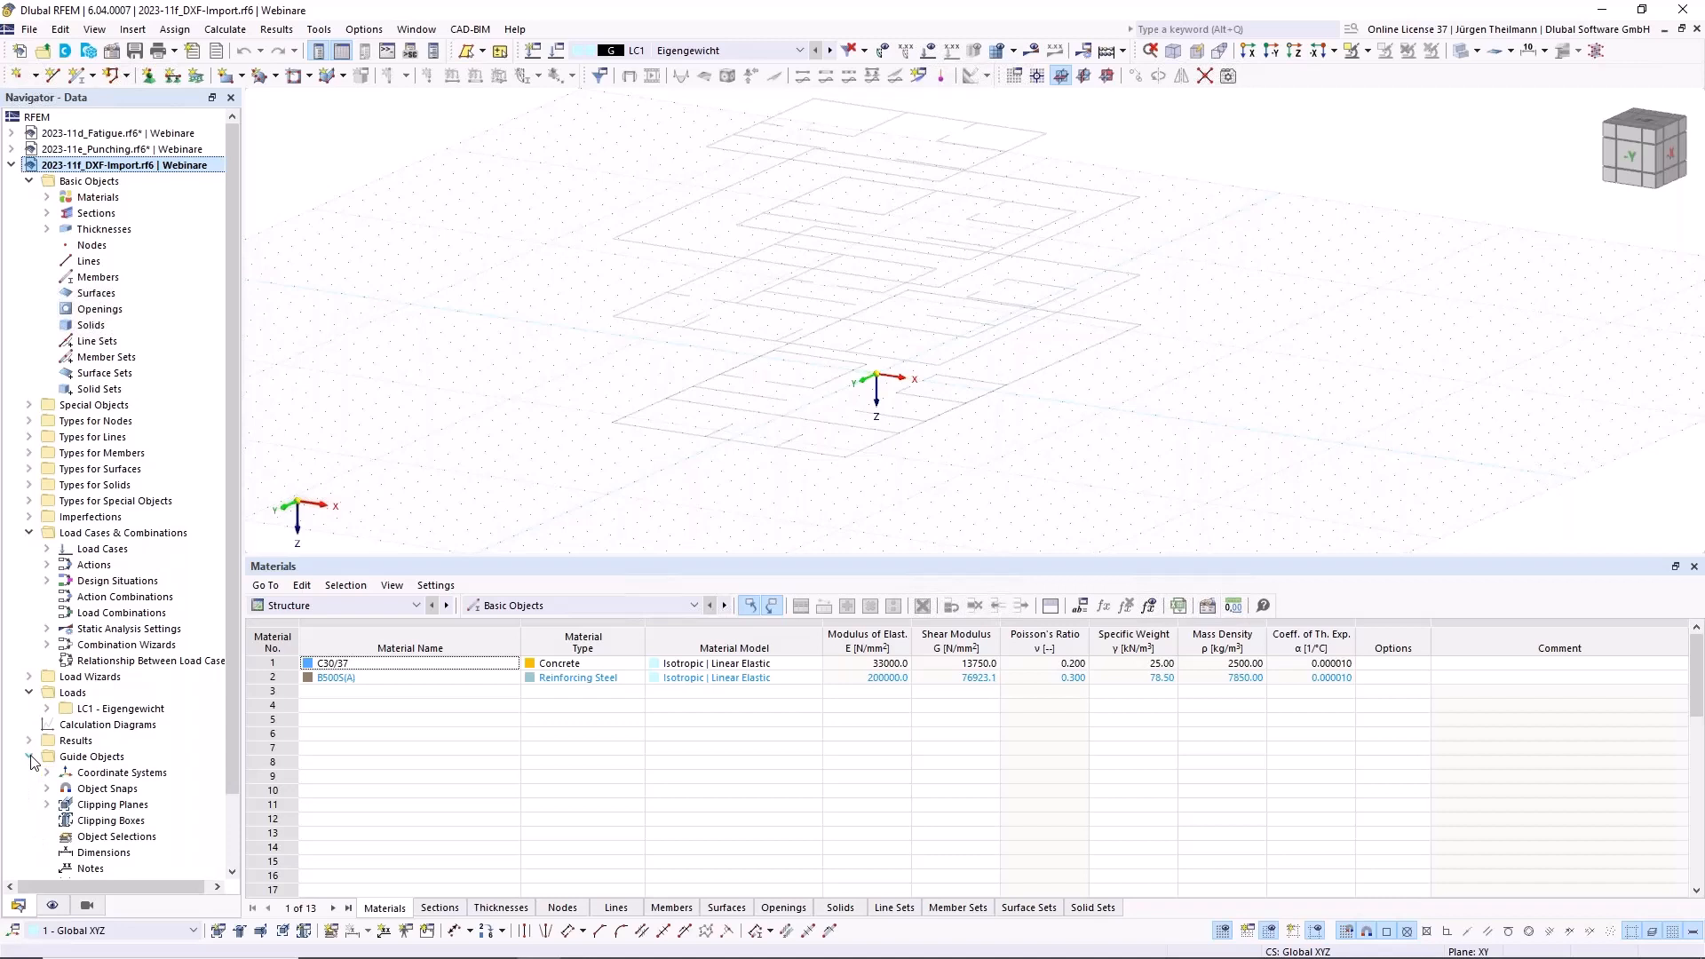
scroll(25, 799, "down", 2)
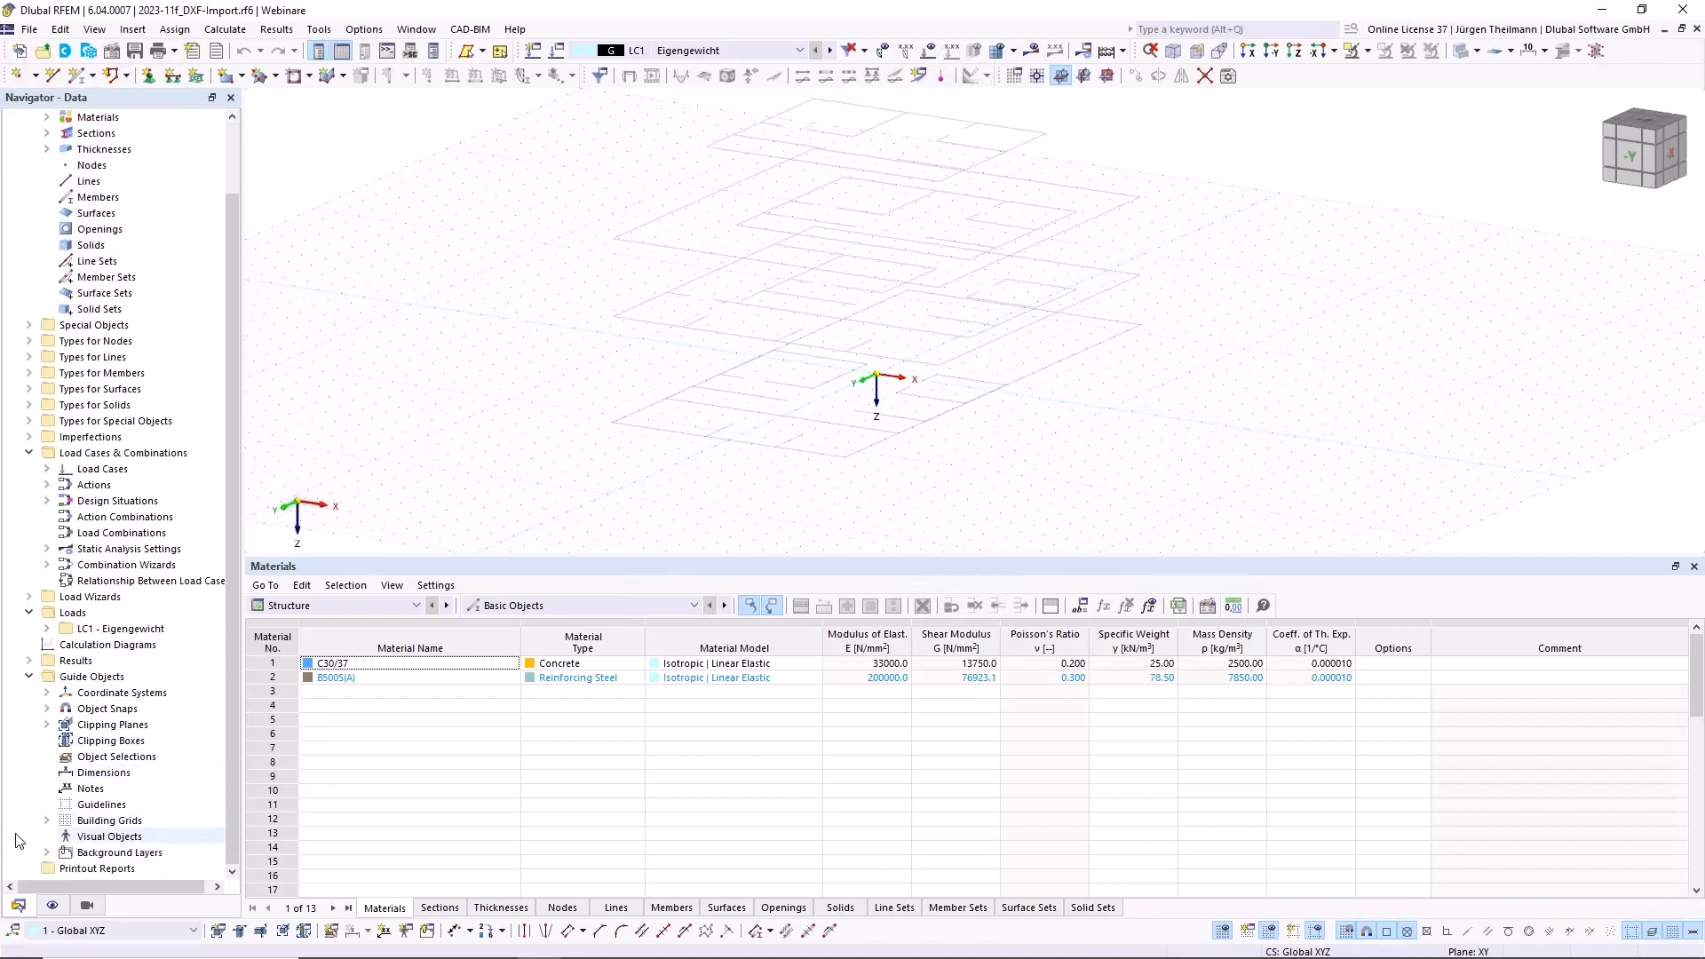
left_click(48, 852)
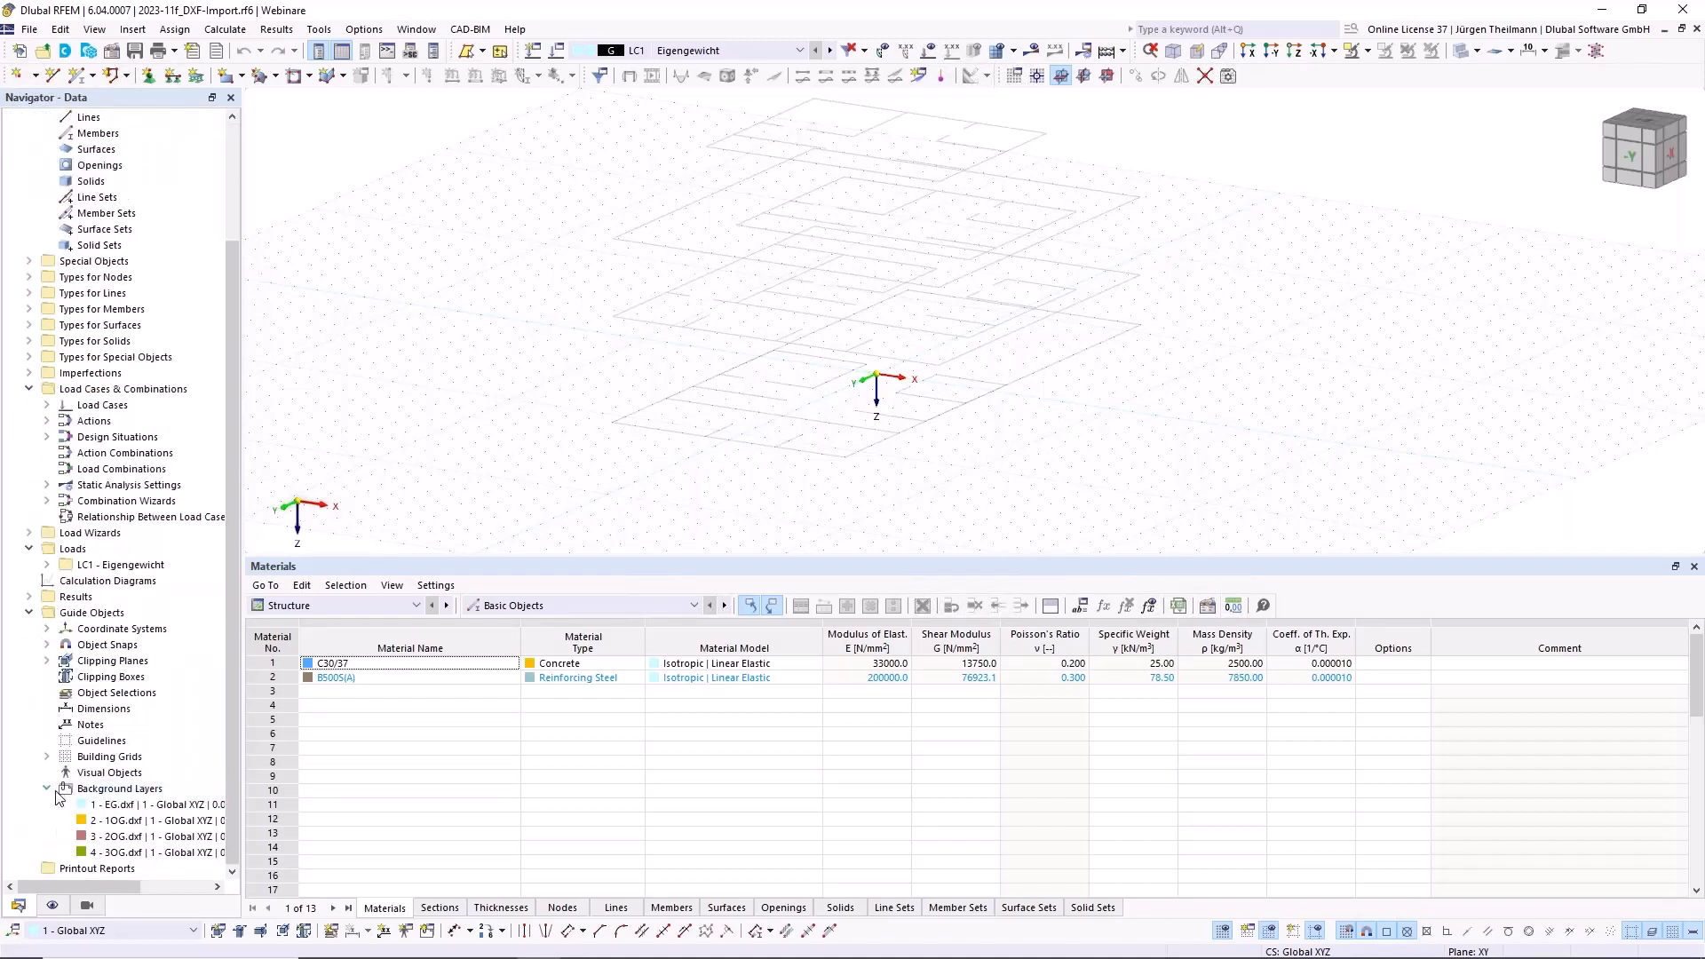
right_click(114, 790)
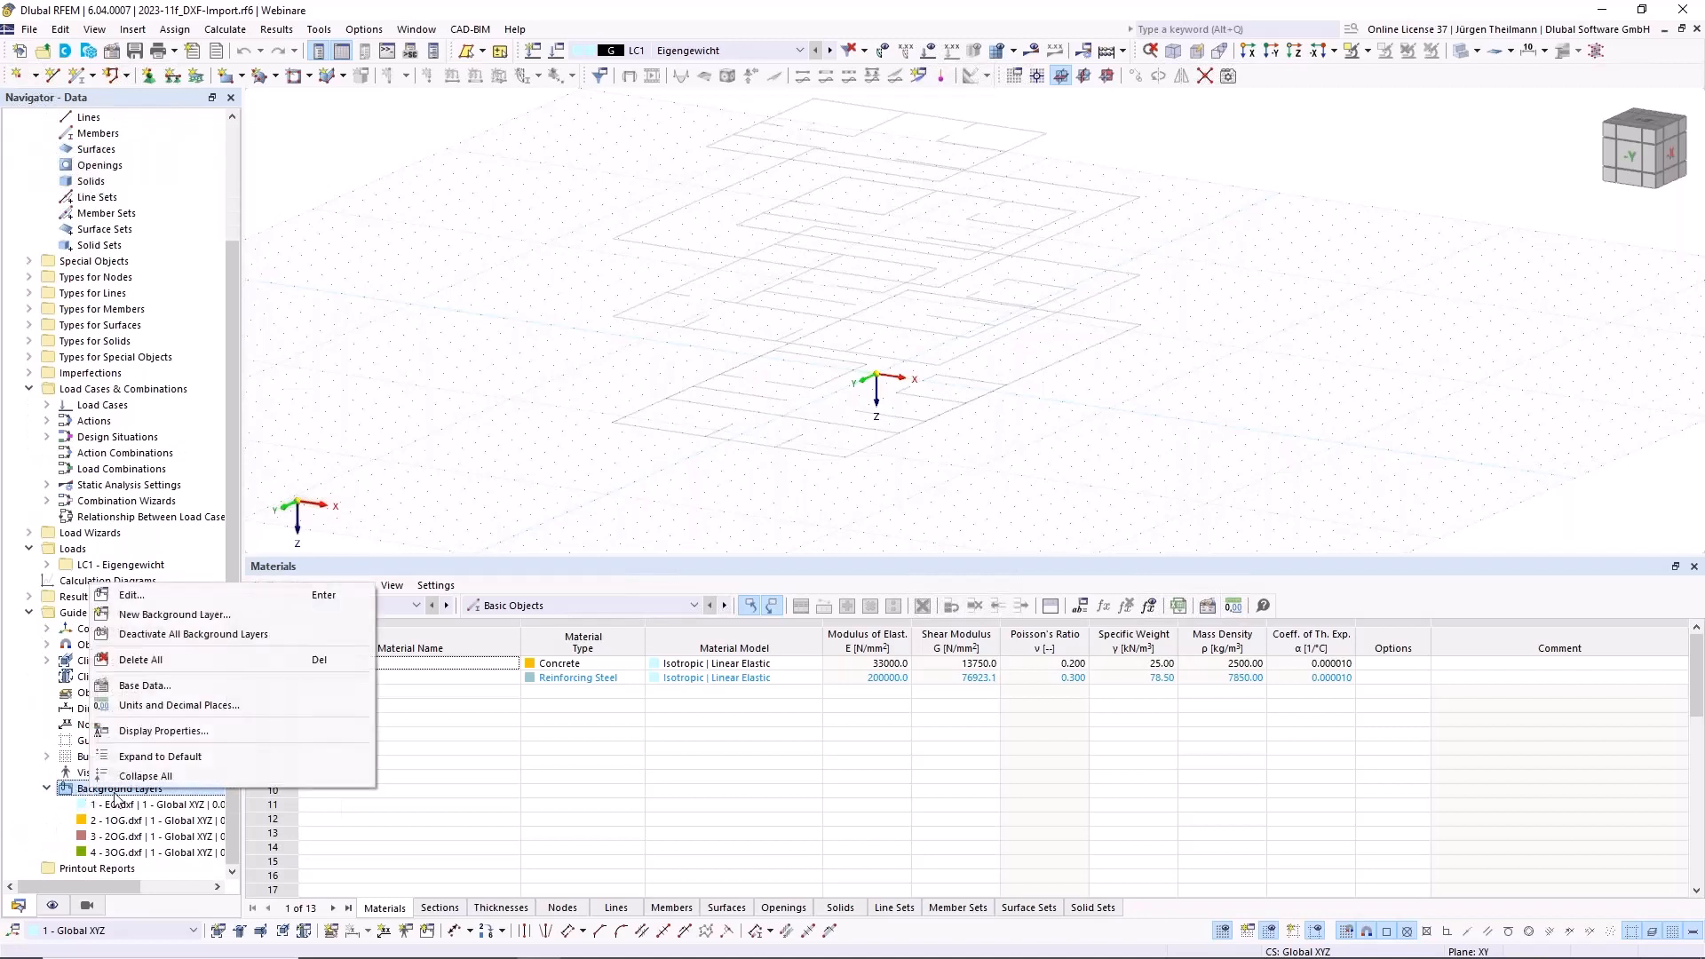
left_click(142, 595)
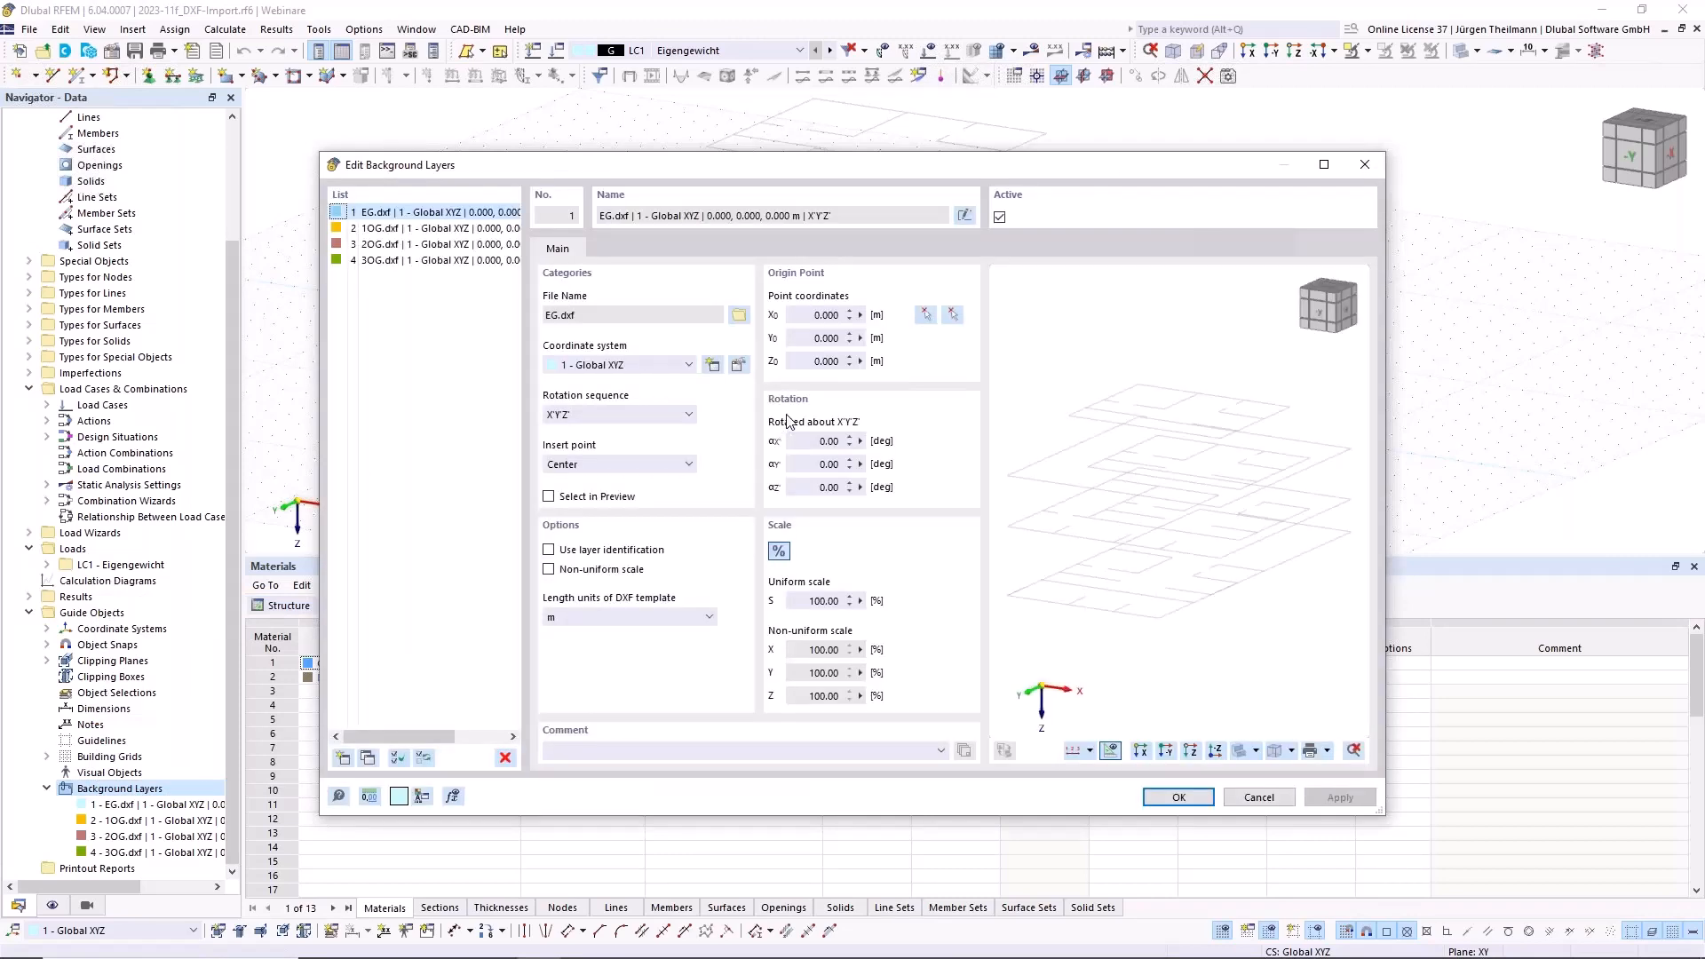
Try the insert points +X, -X and -Y for the EG.dxf background layer, and set it back to Center
left_click(376, 215)
left_click(612, 467)
left_click(593, 496)
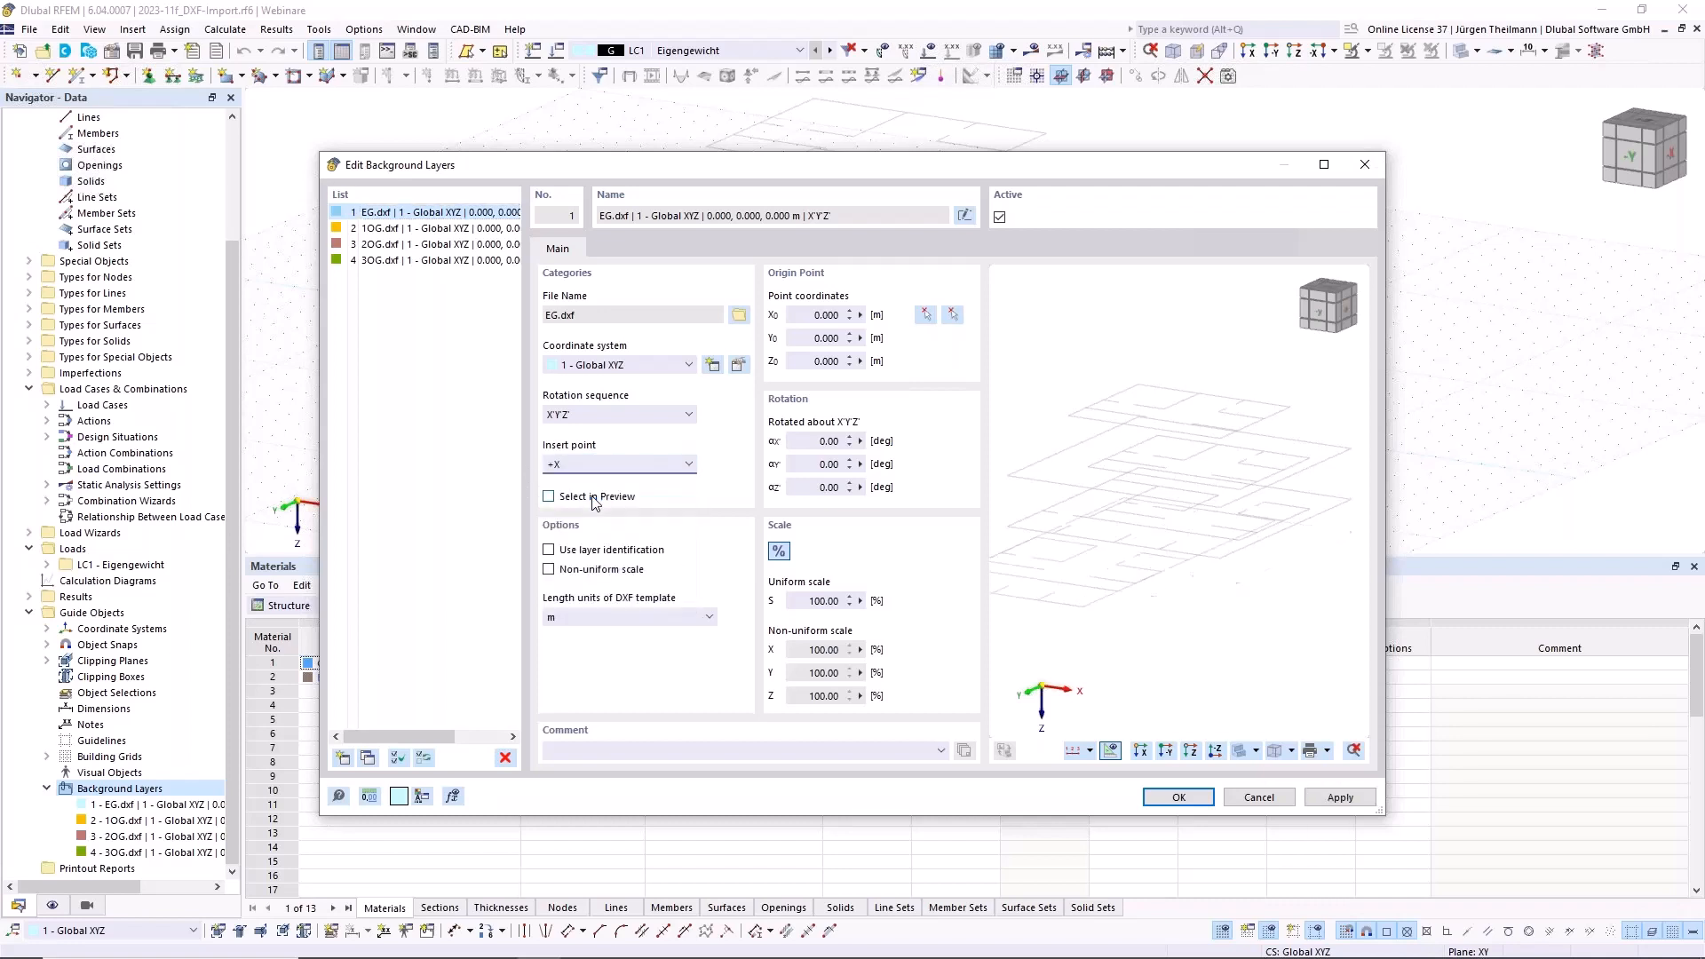
left_click(613, 468)
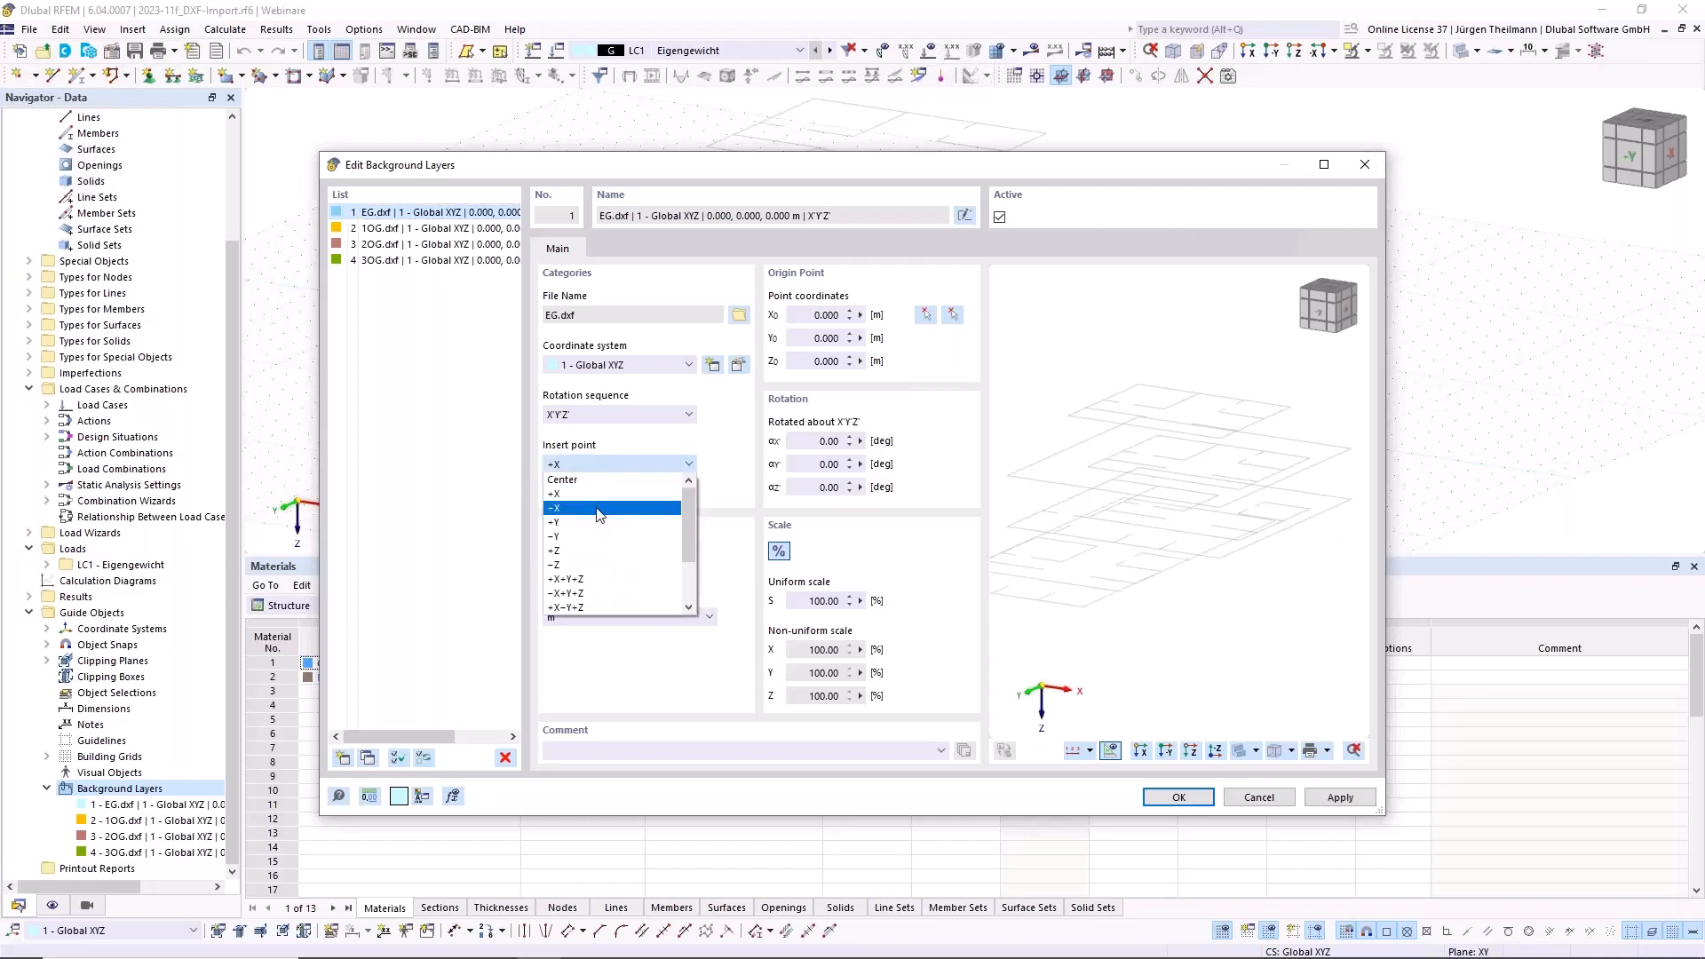
left_click(601, 507)
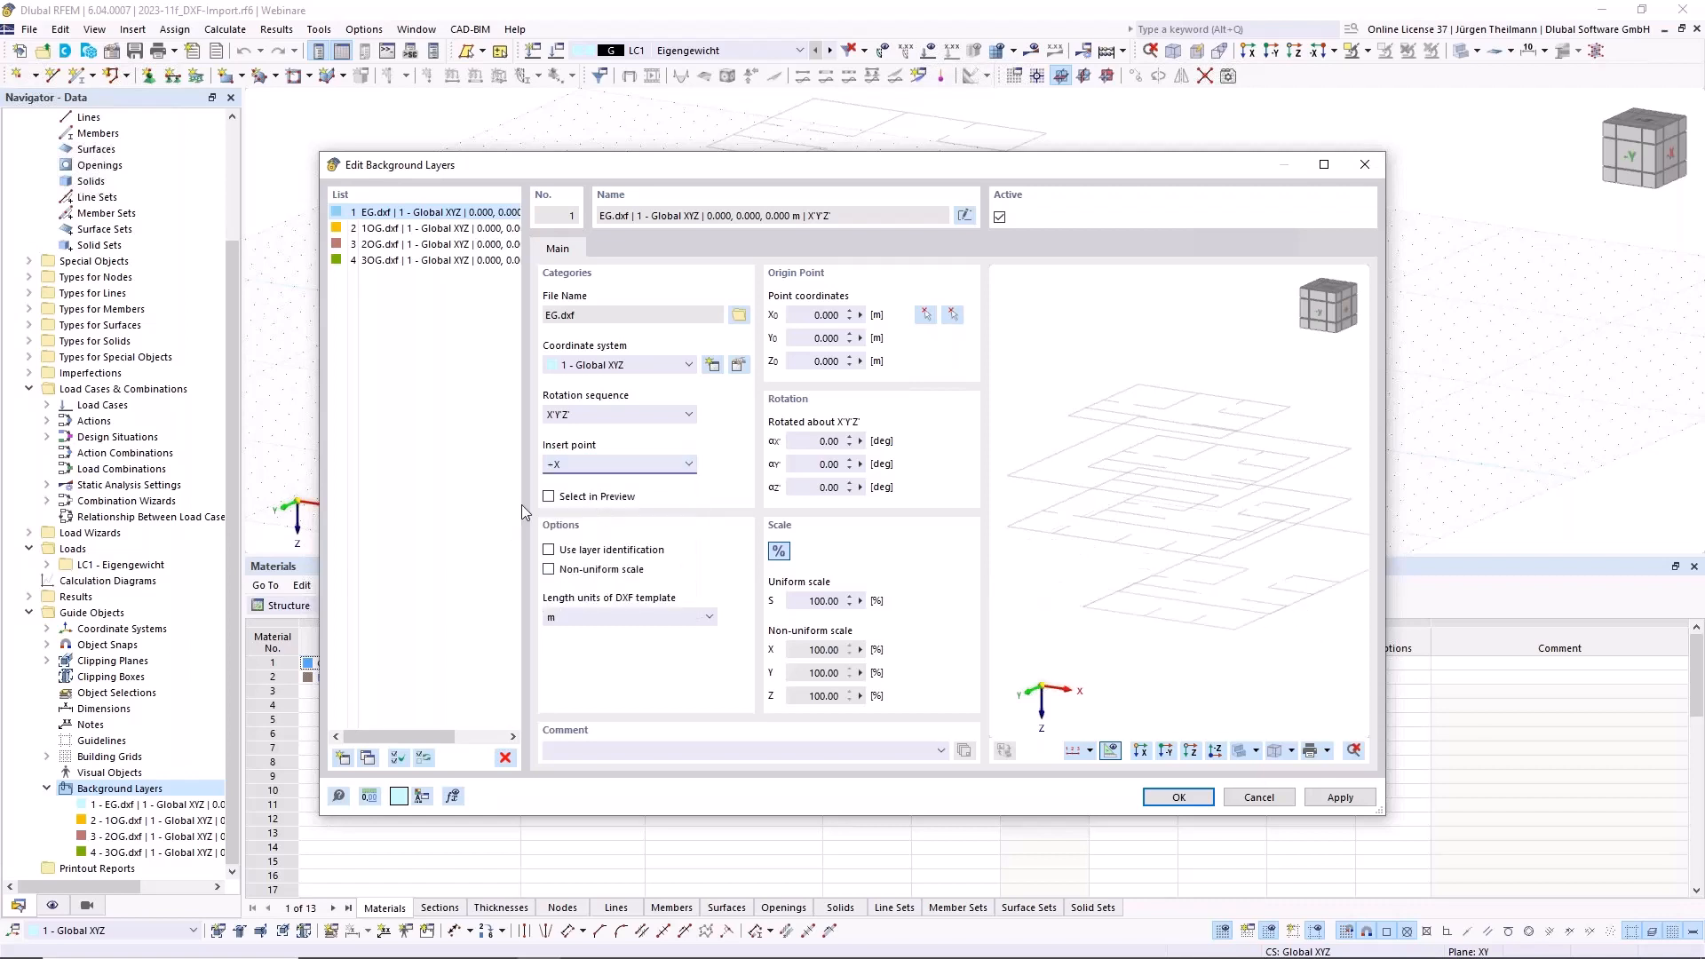
left_click(685, 466)
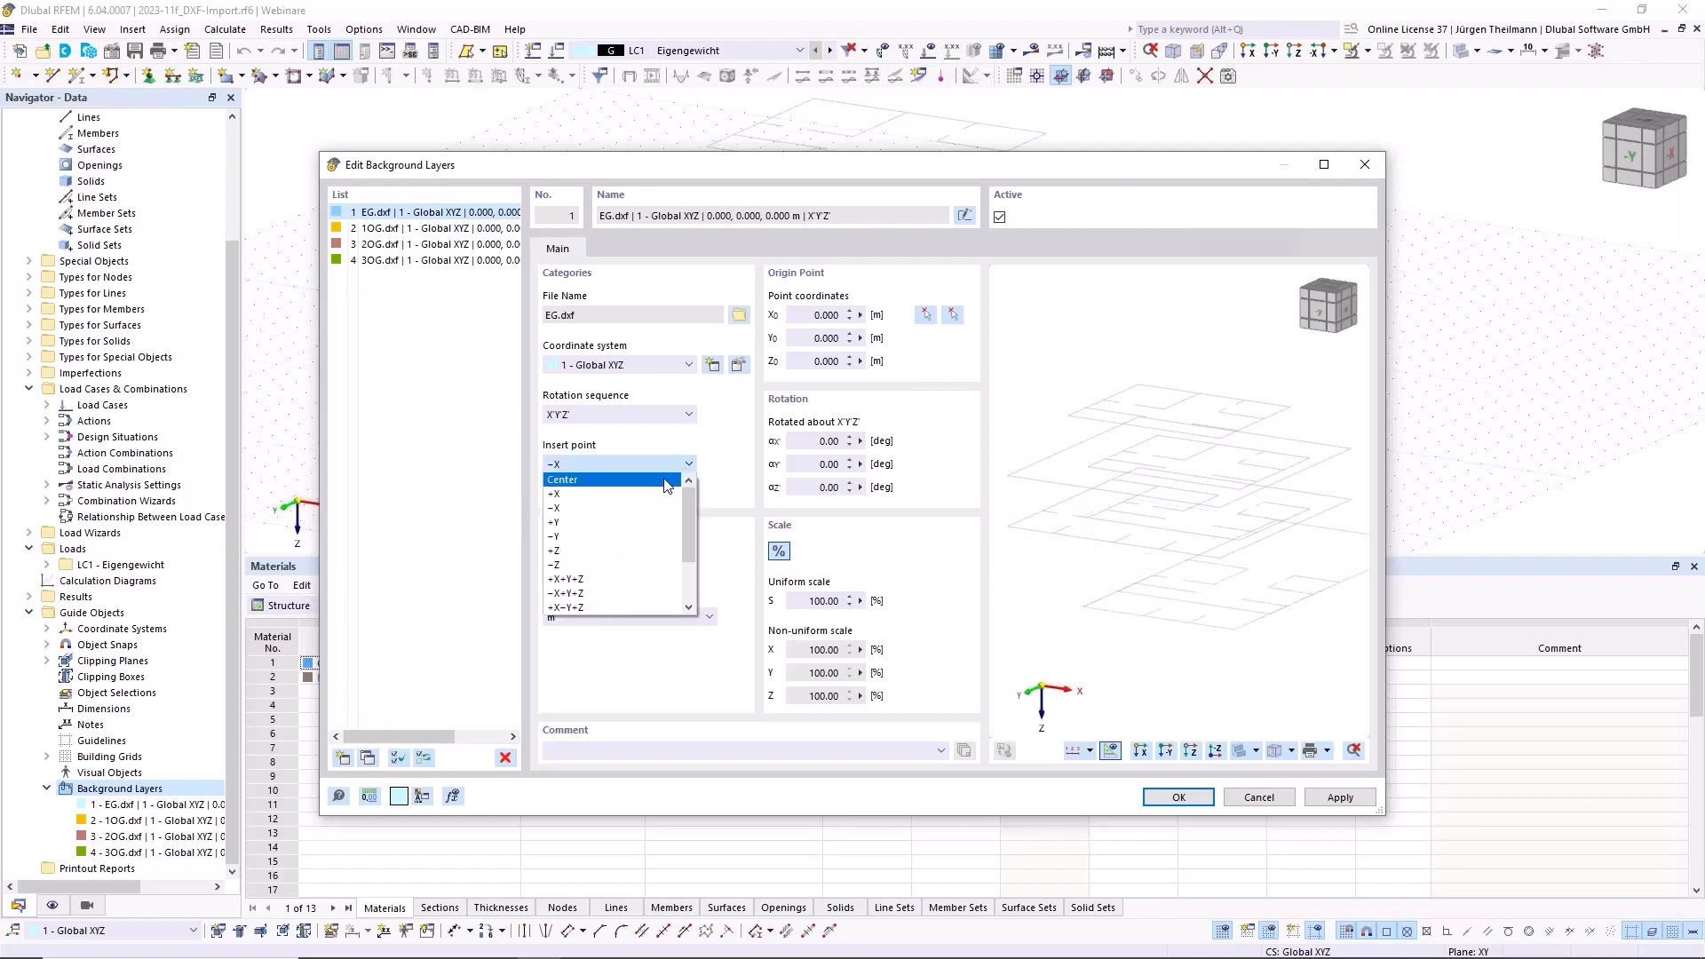
left_click(607, 536)
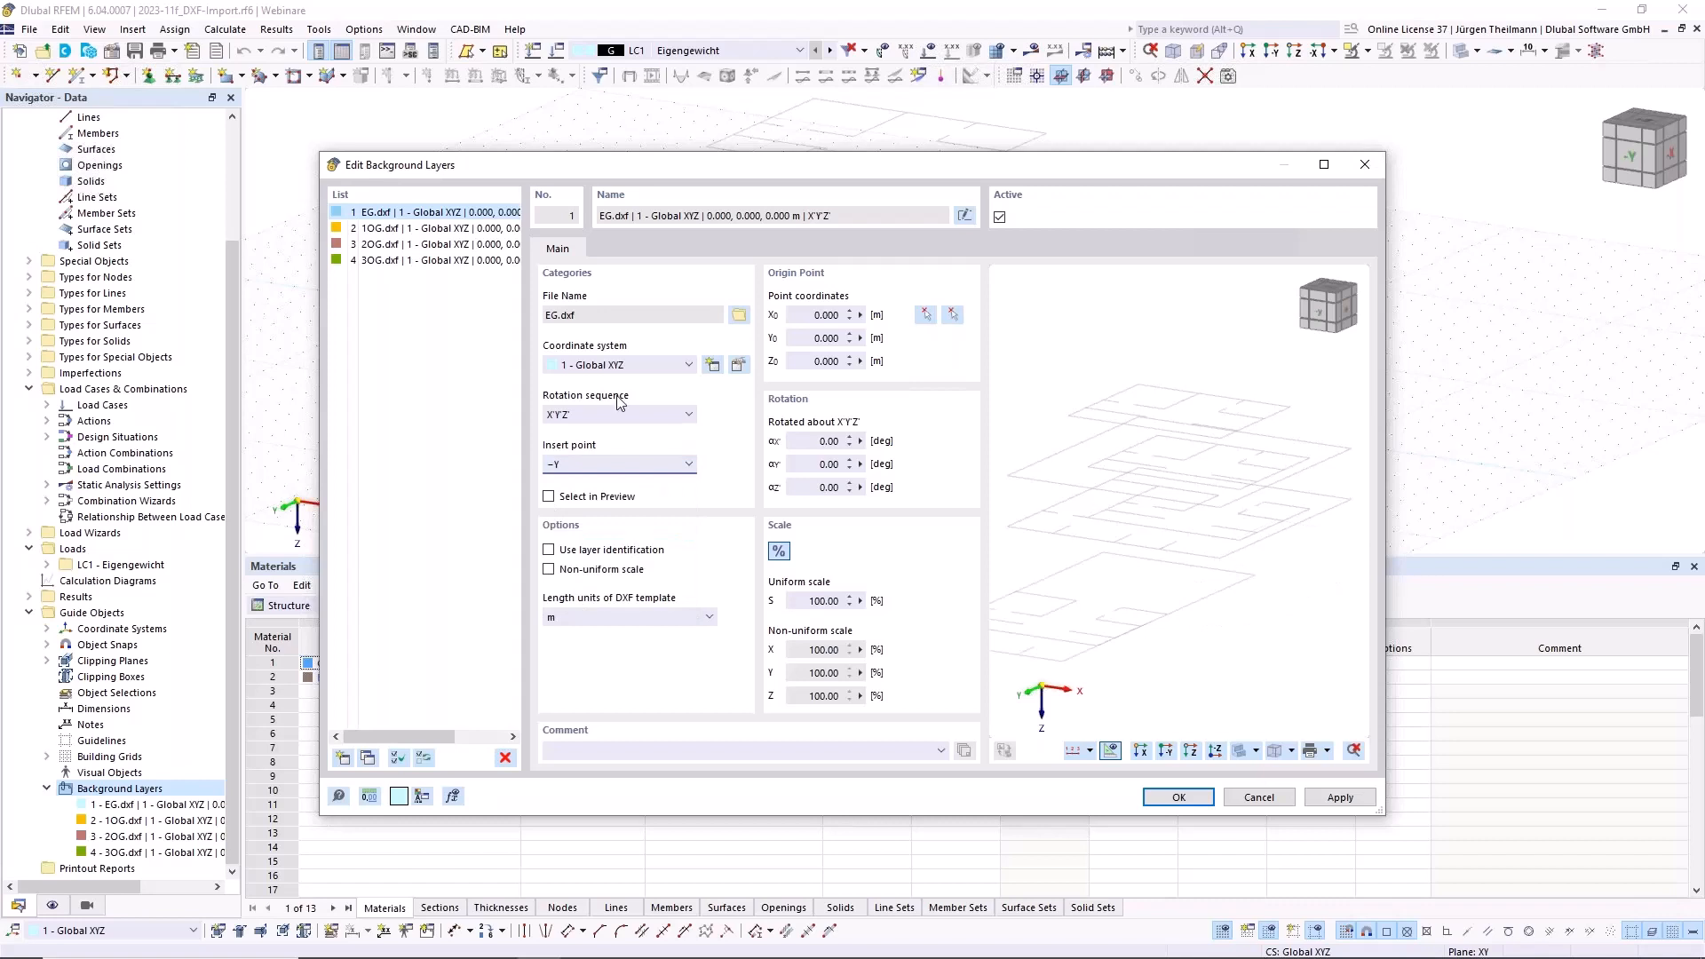
left_click(638, 461)
left_click(637, 481)
Enable selecting the insert point in the preview for EG.dxf and pick the model origin as its origin point
left_click(548, 497)
left_click(925, 315)
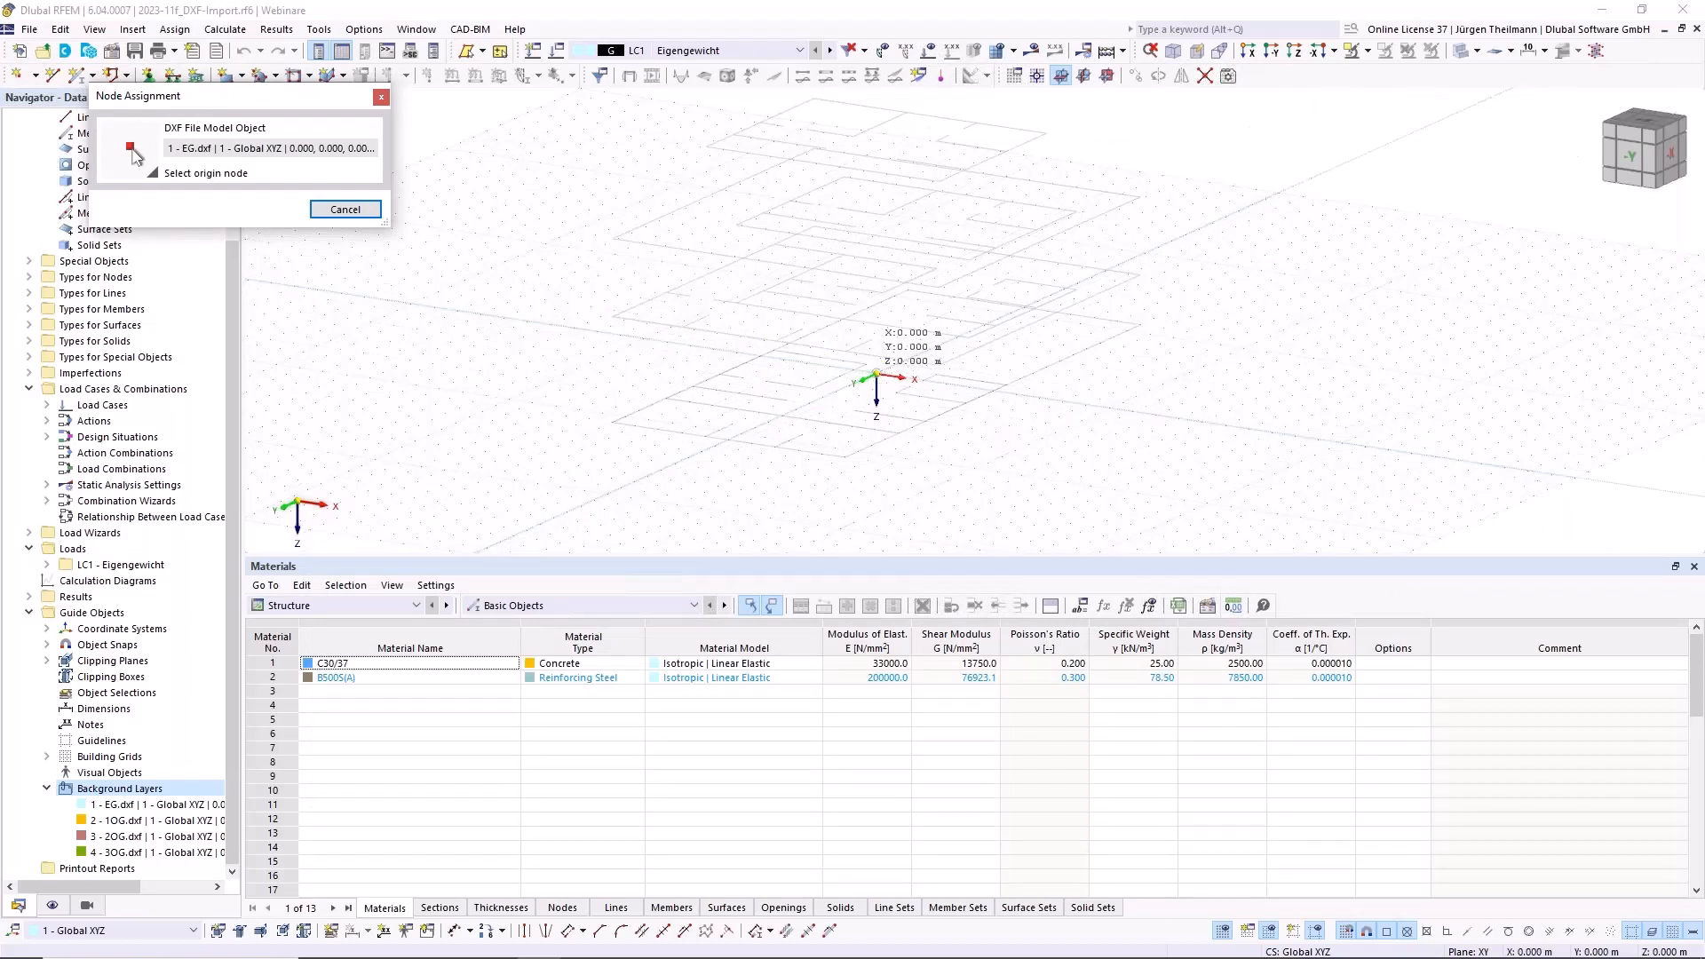
left_click(876, 374)
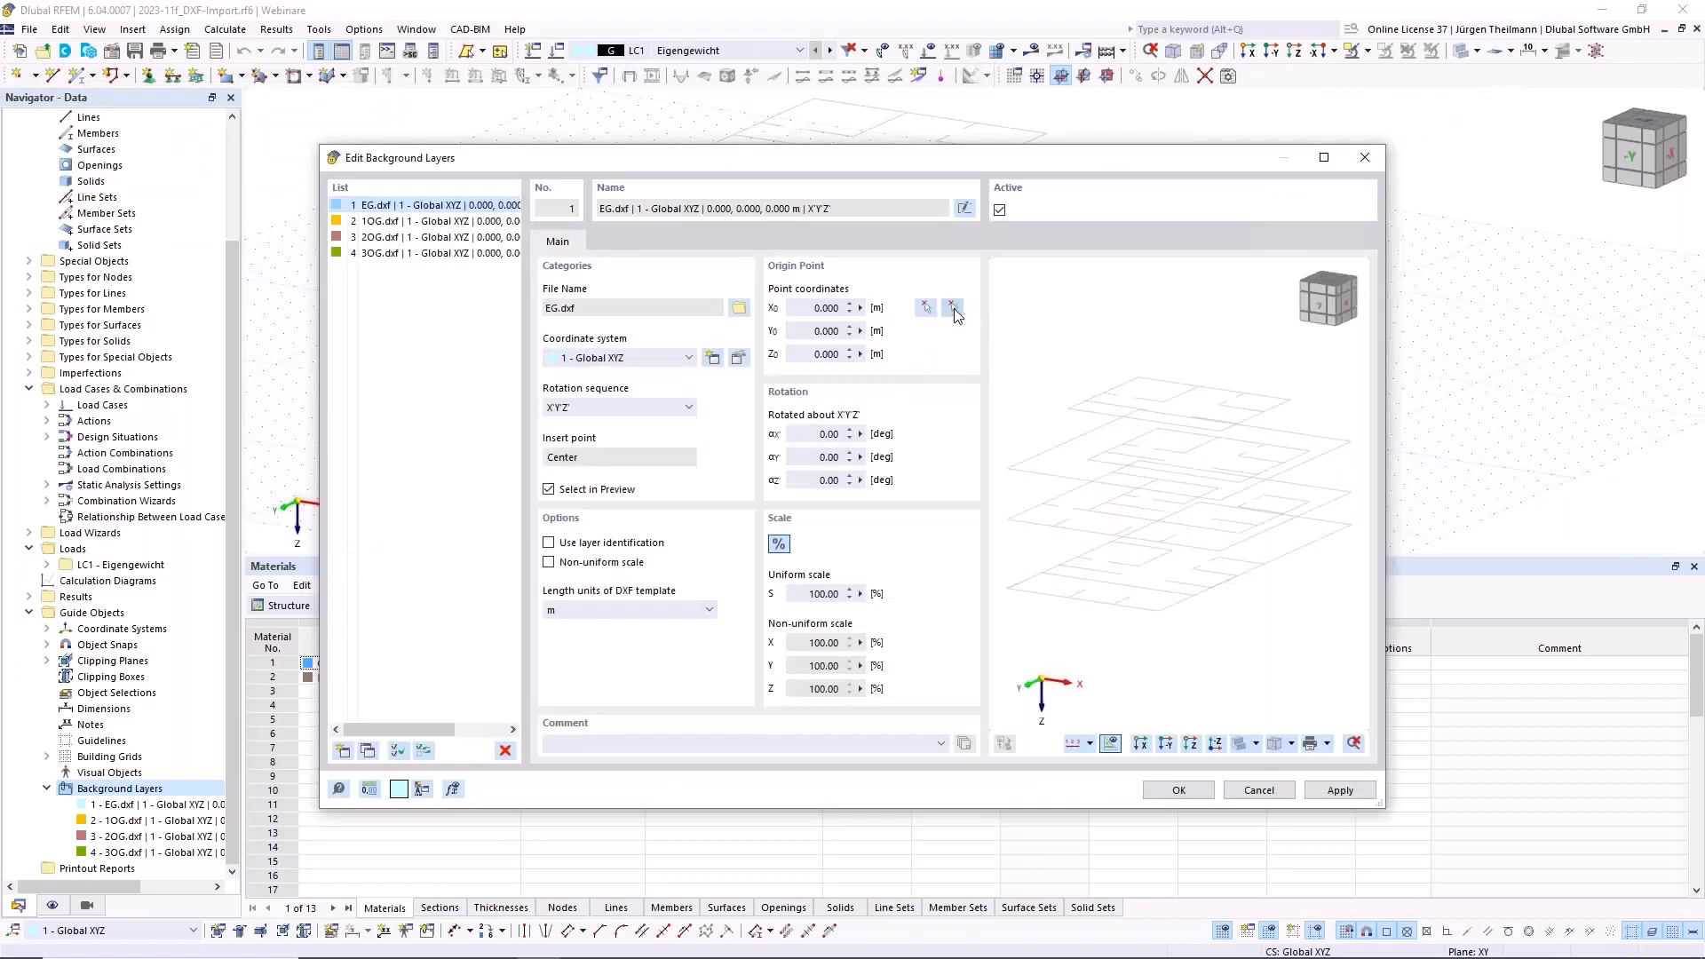
Pick the EG.dxf plan corner at X 5.000, Y -1.000 m in the preview as its insert point and apply it
left_click(953, 307)
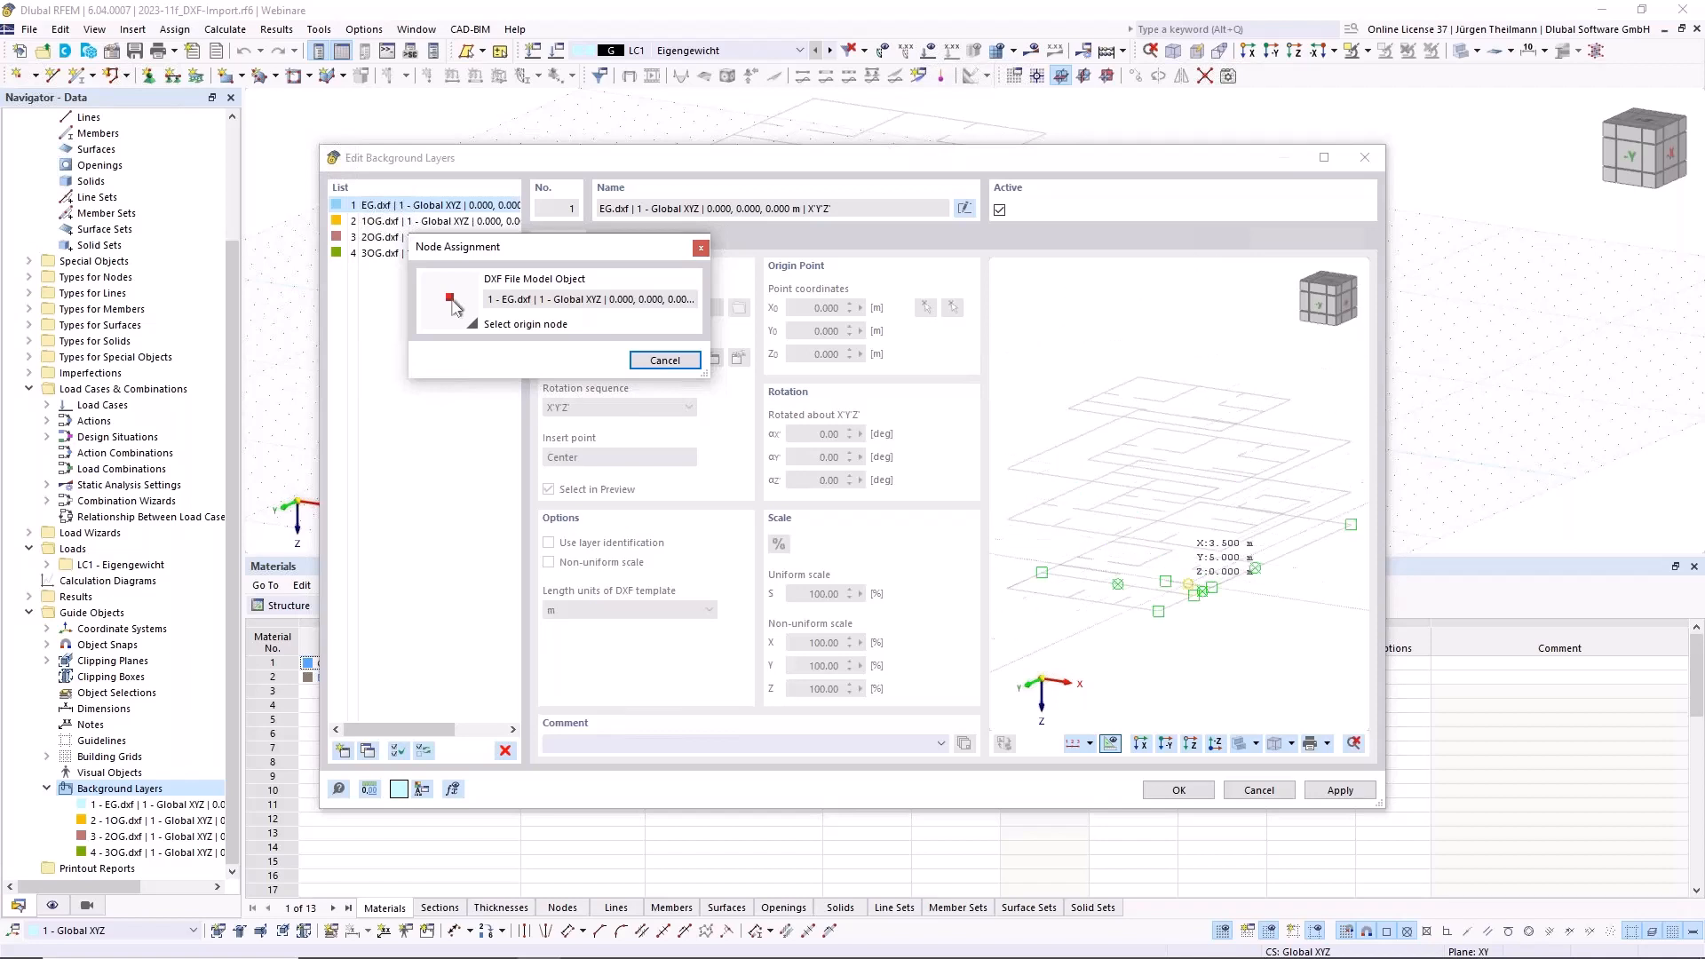
scroll(1254, 566, "up", 3)
scroll(1253, 567, "up", 2)
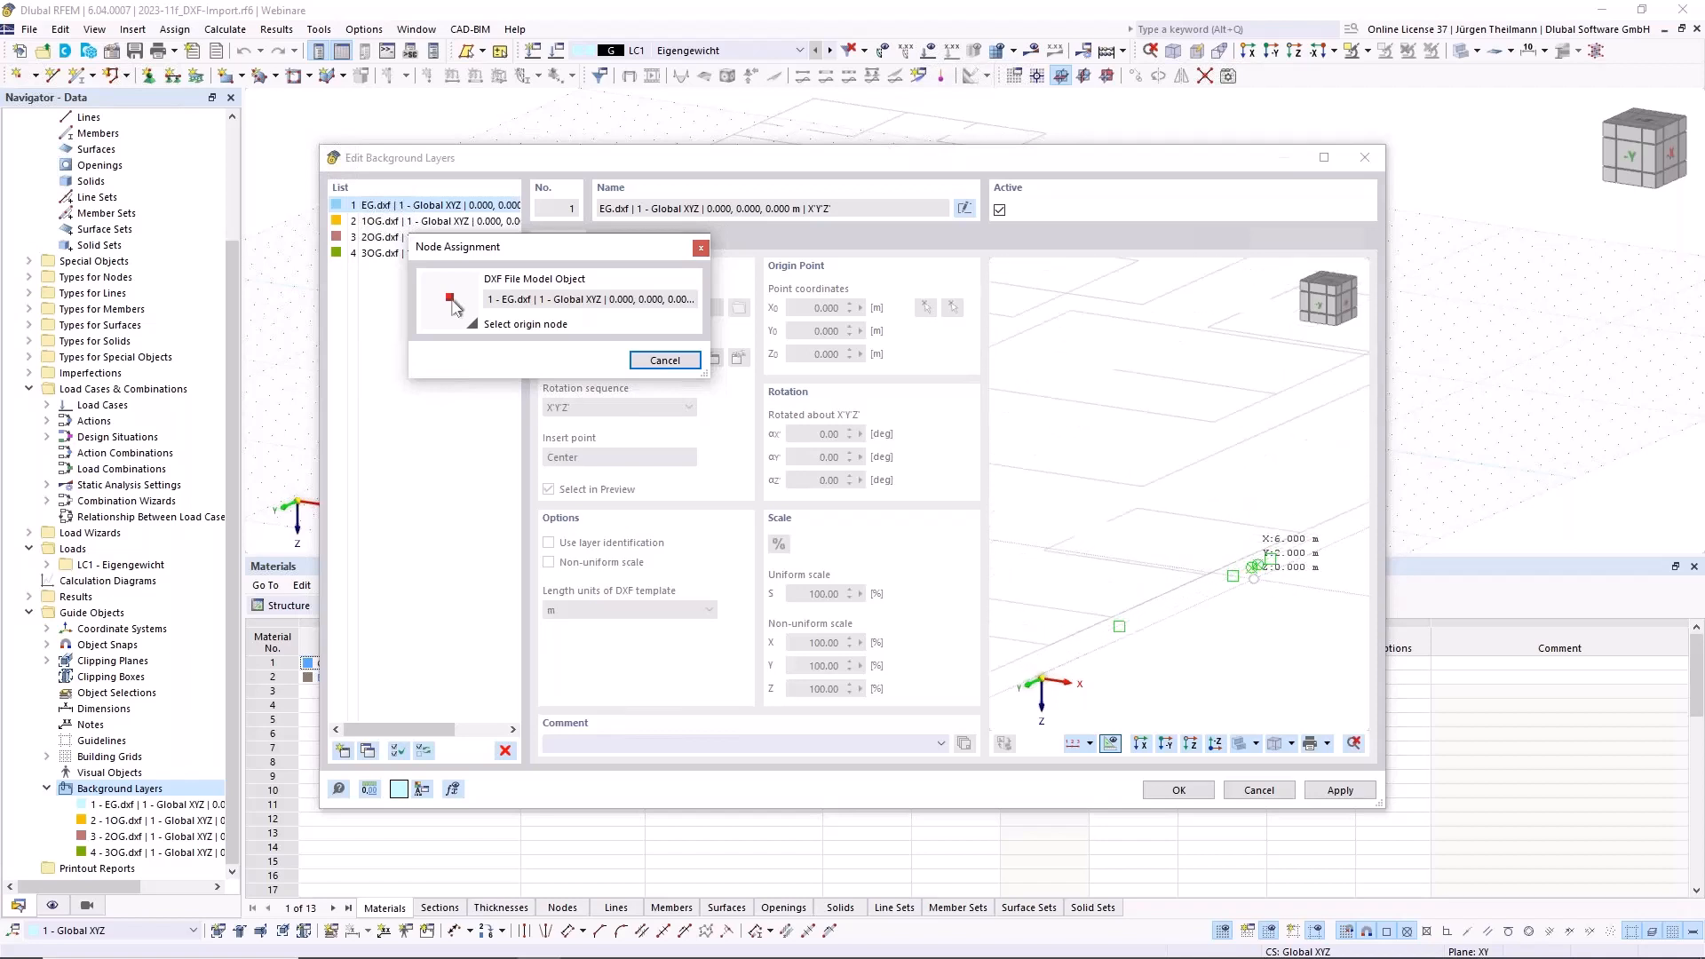
middle_click_drag(1254, 578, 1137, 590)
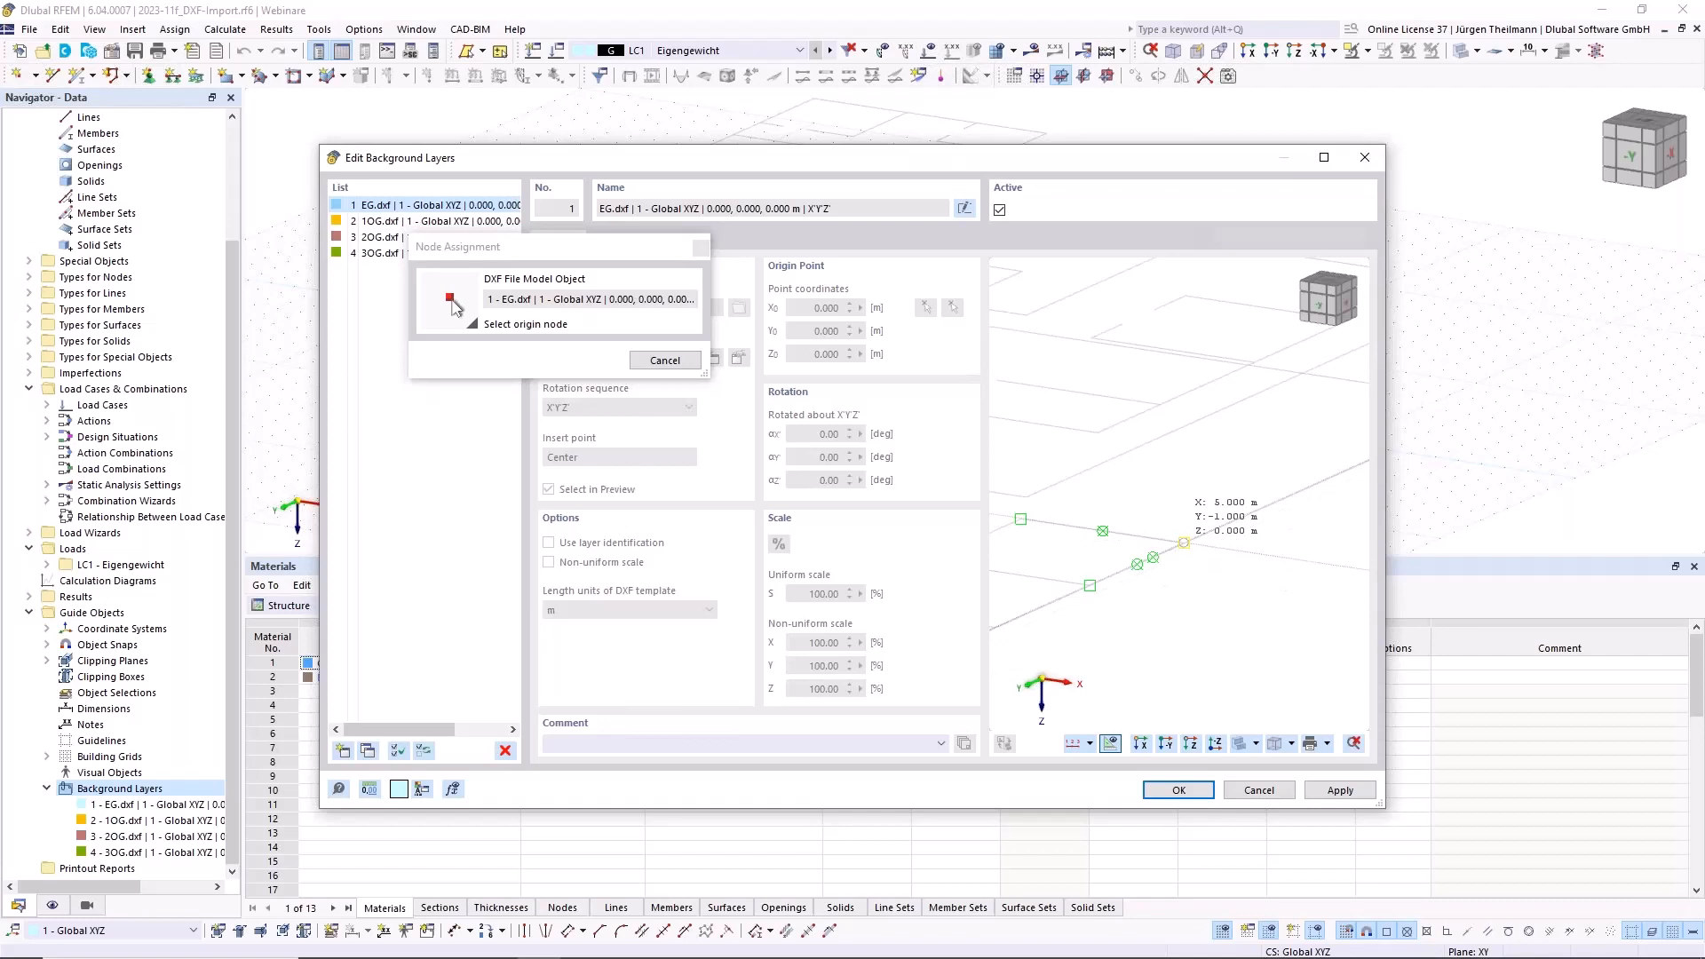
left_click(1183, 542)
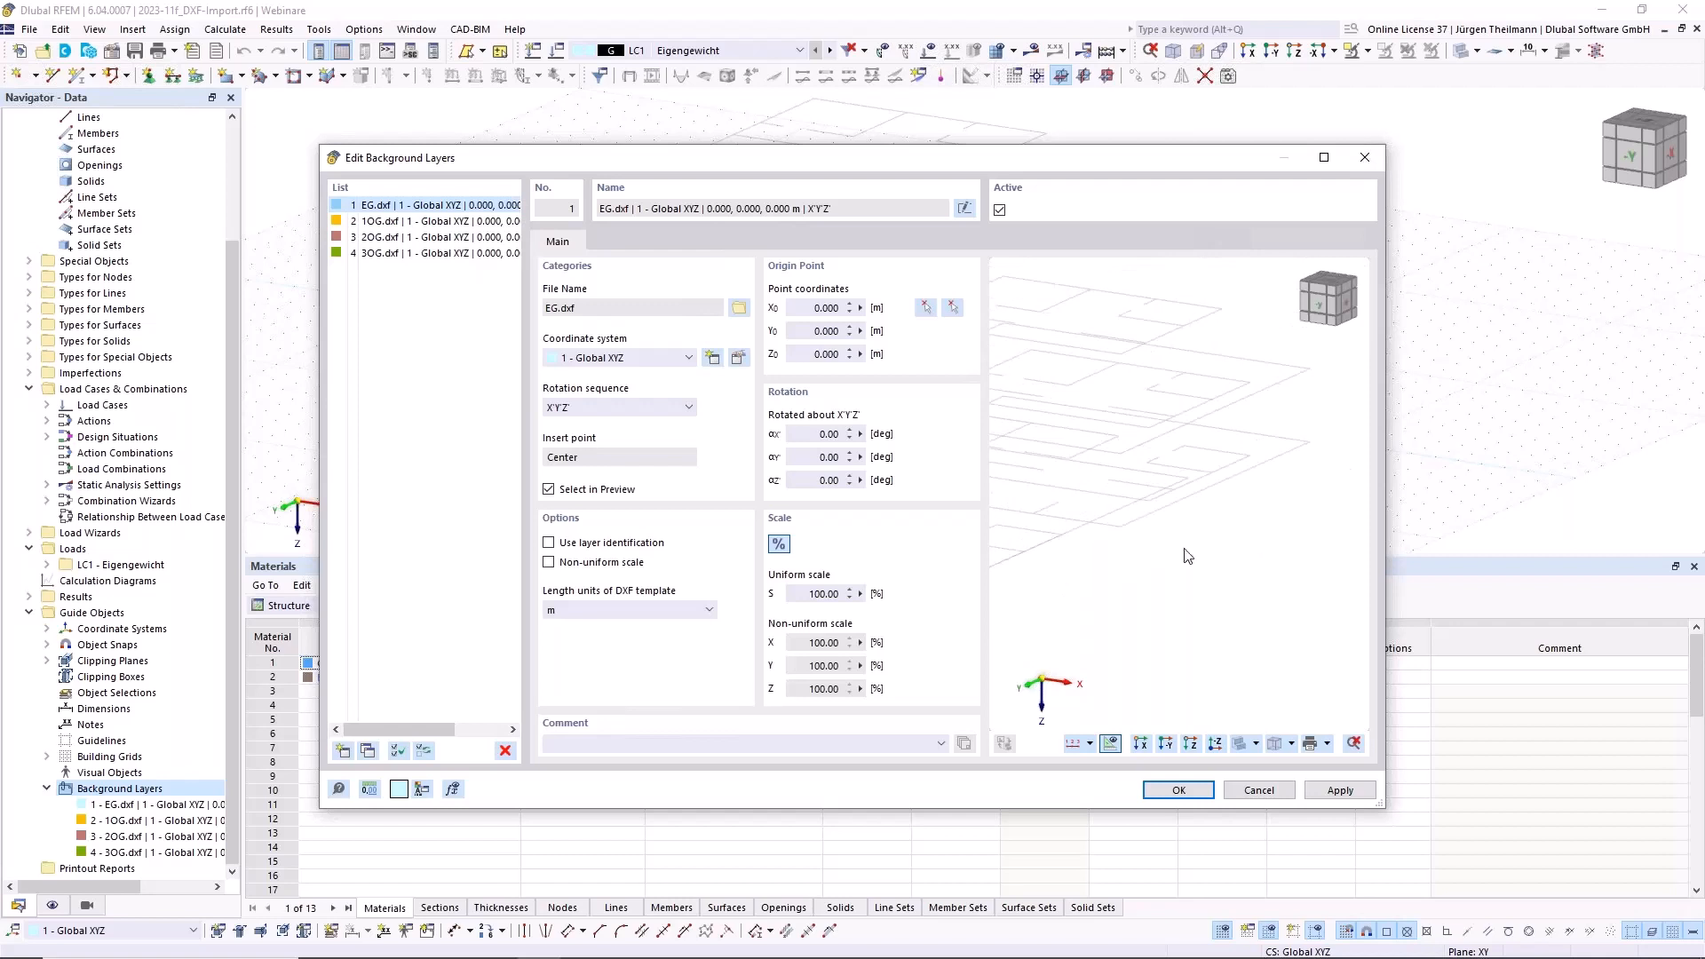
left_click(1340, 792)
middle_click_drag(1212, 592, 1252, 572)
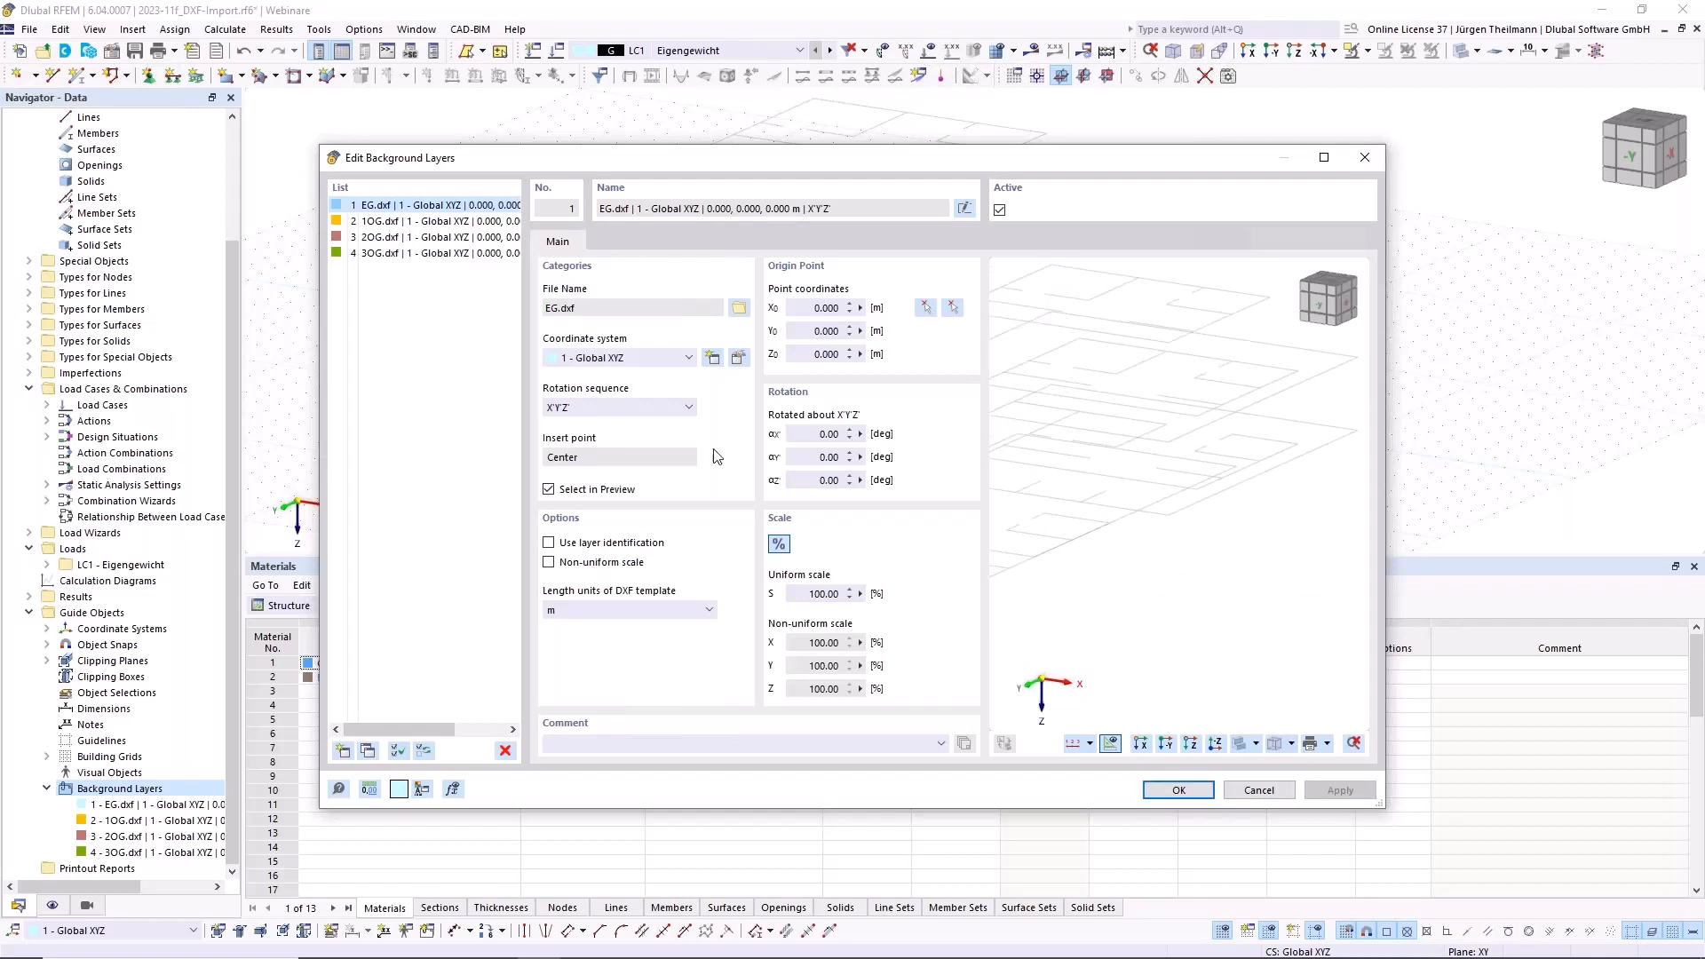
For 1OG.dxf, enable preview selection, pick the plan corner at X 6.000, Y -4.500 m as the insert point, and apply it
left_click(354, 227)
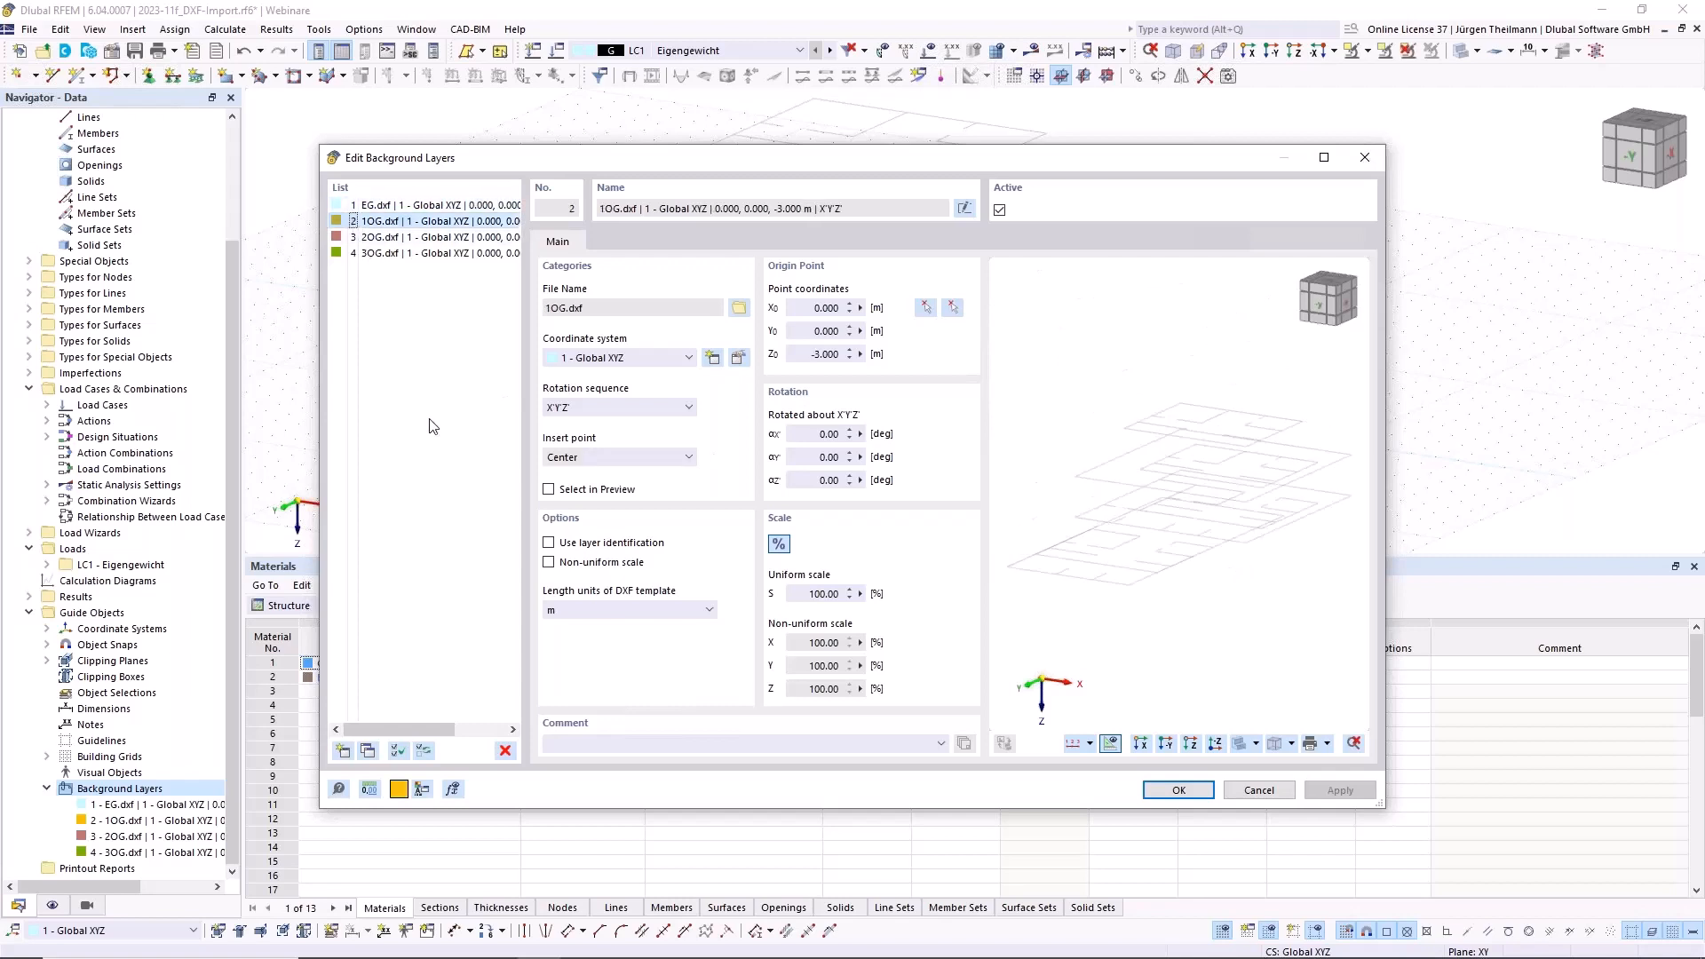
left_click(573, 491)
left_click(951, 308)
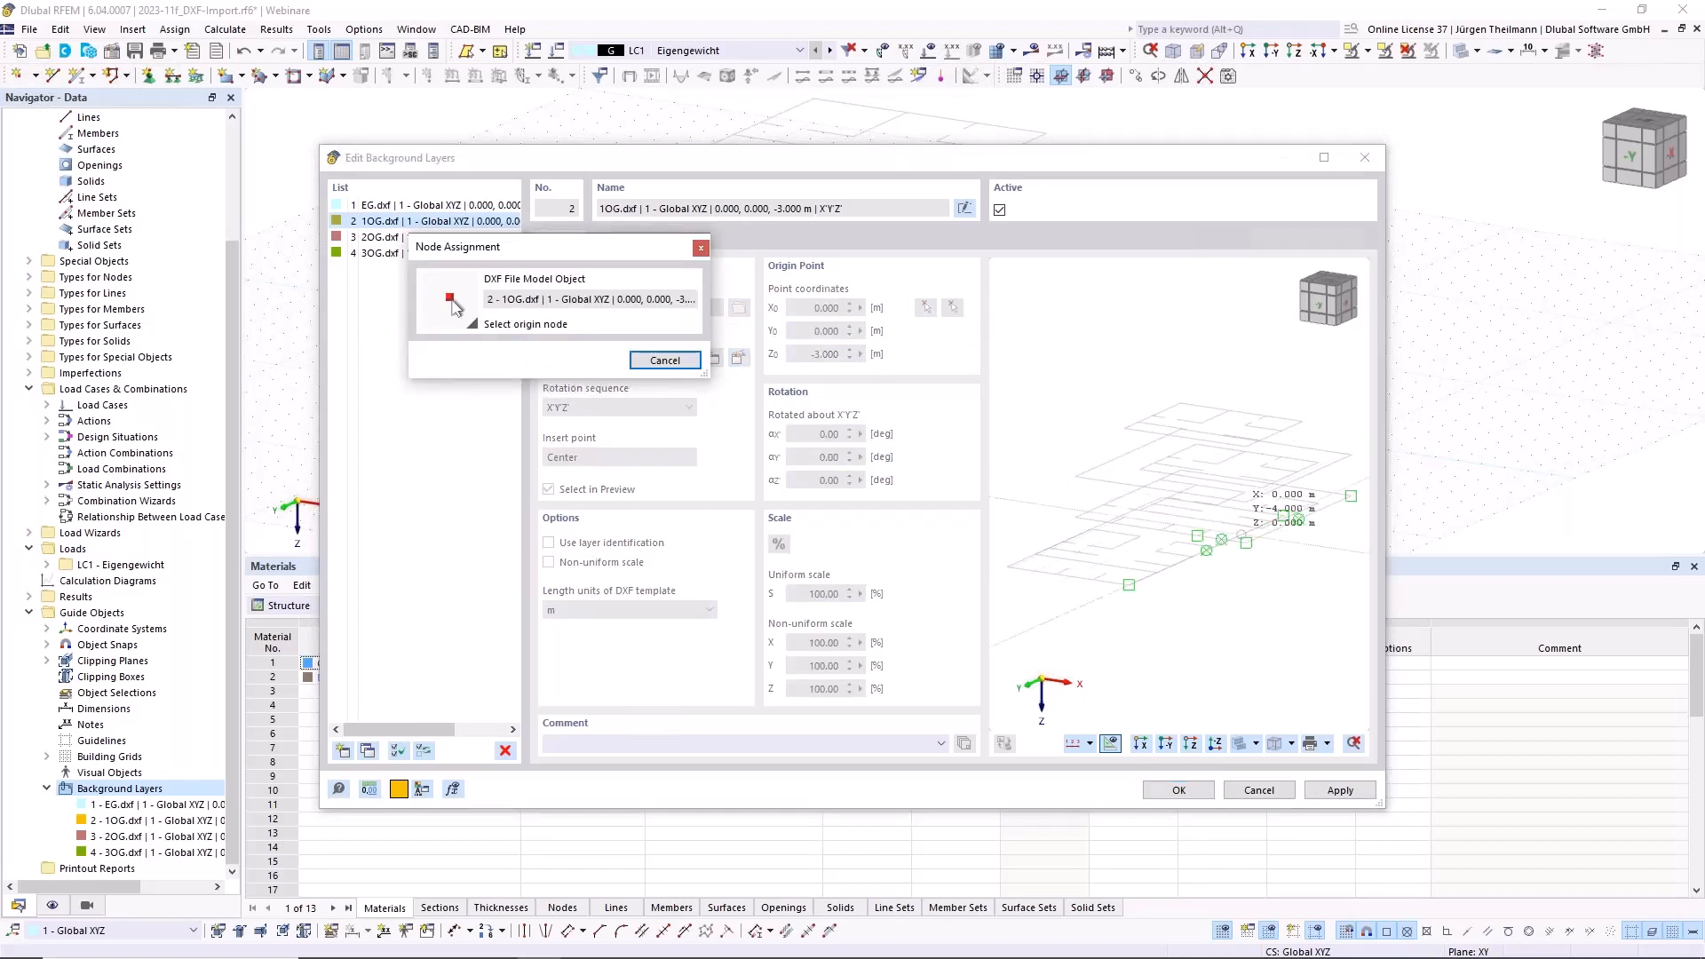
scroll(1234, 575, "up", 3)
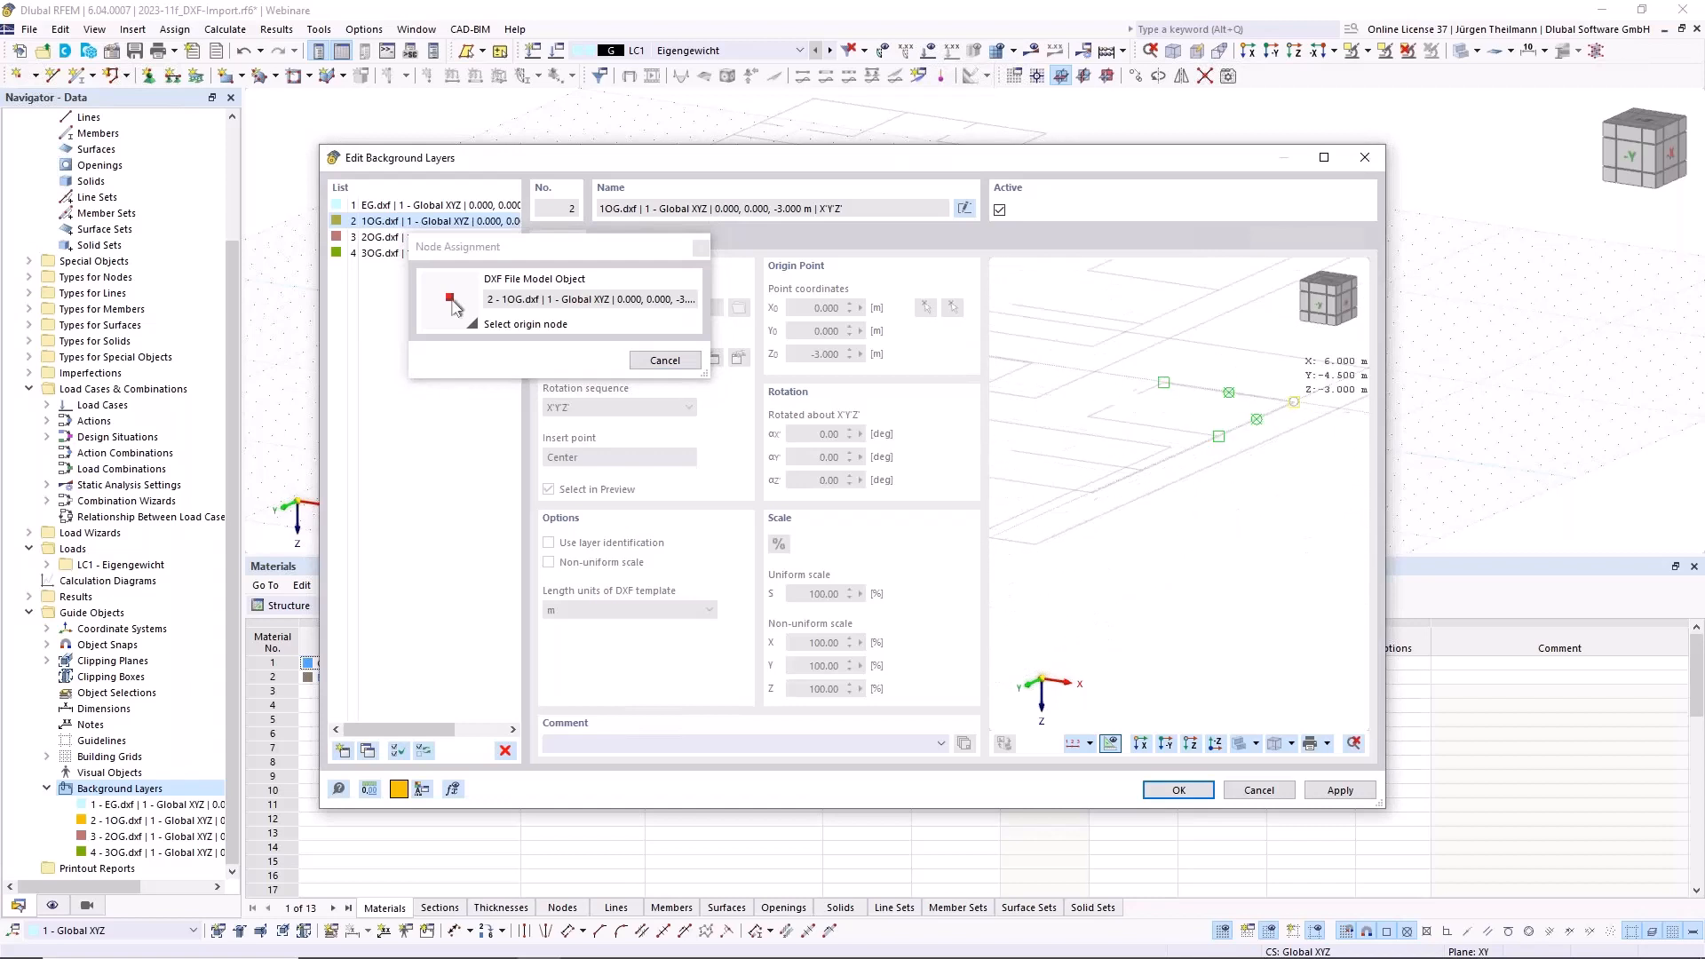
left_click(1294, 402)
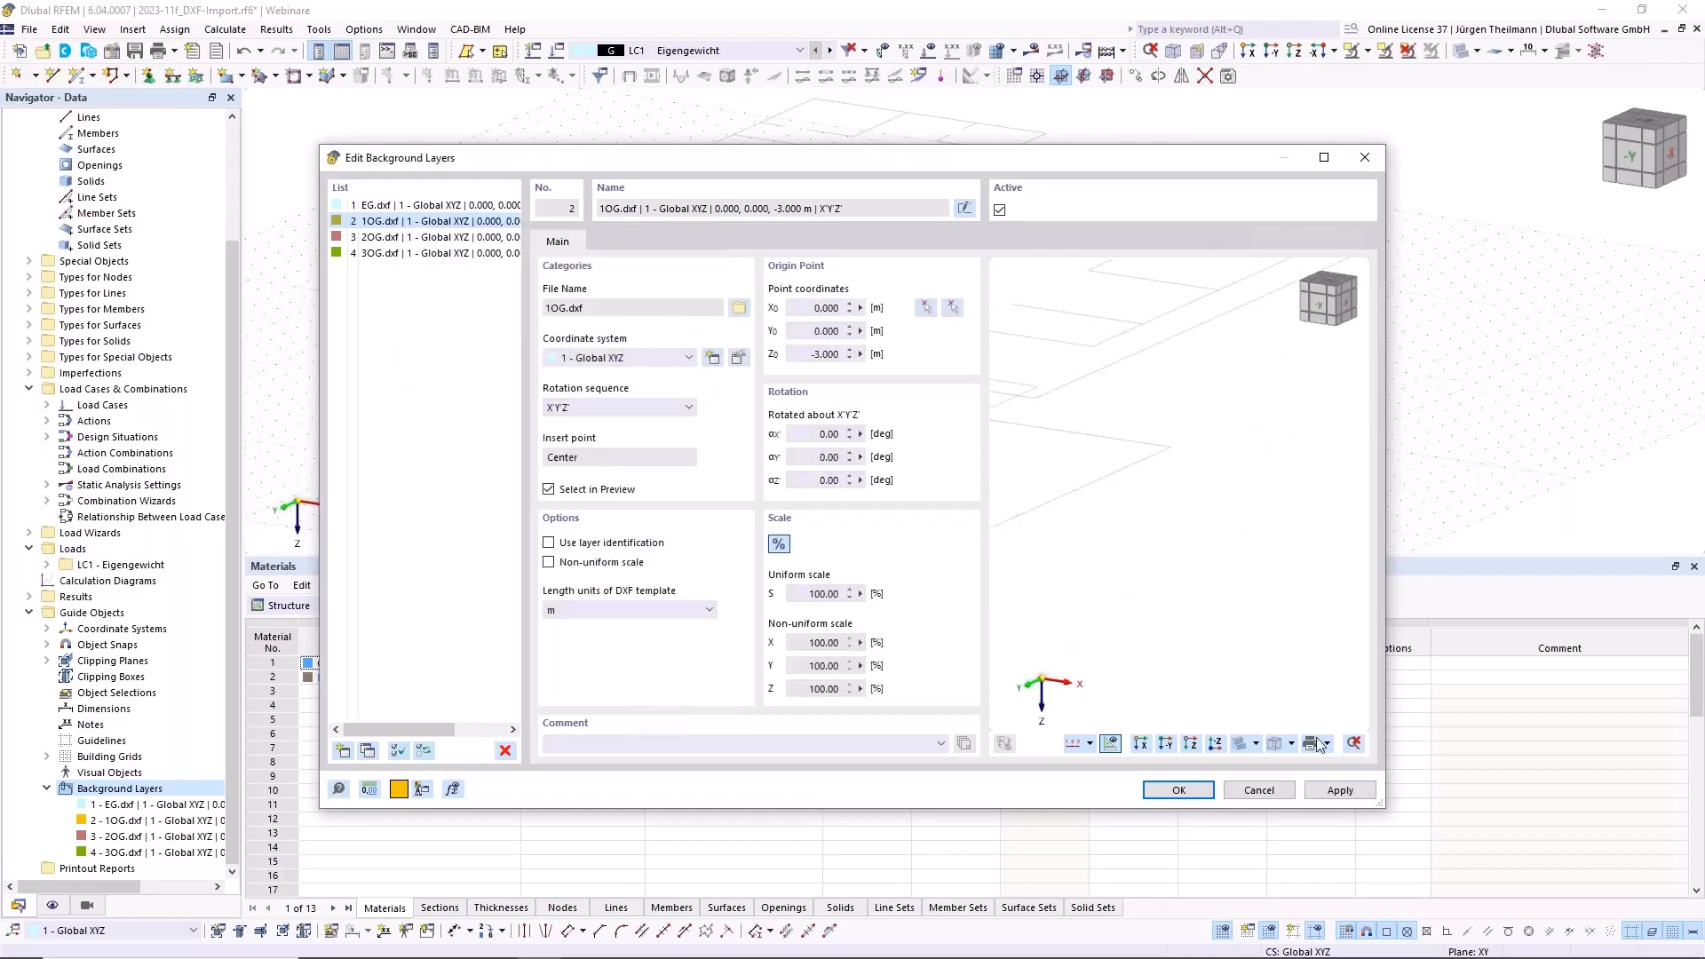
left_click(1340, 790)
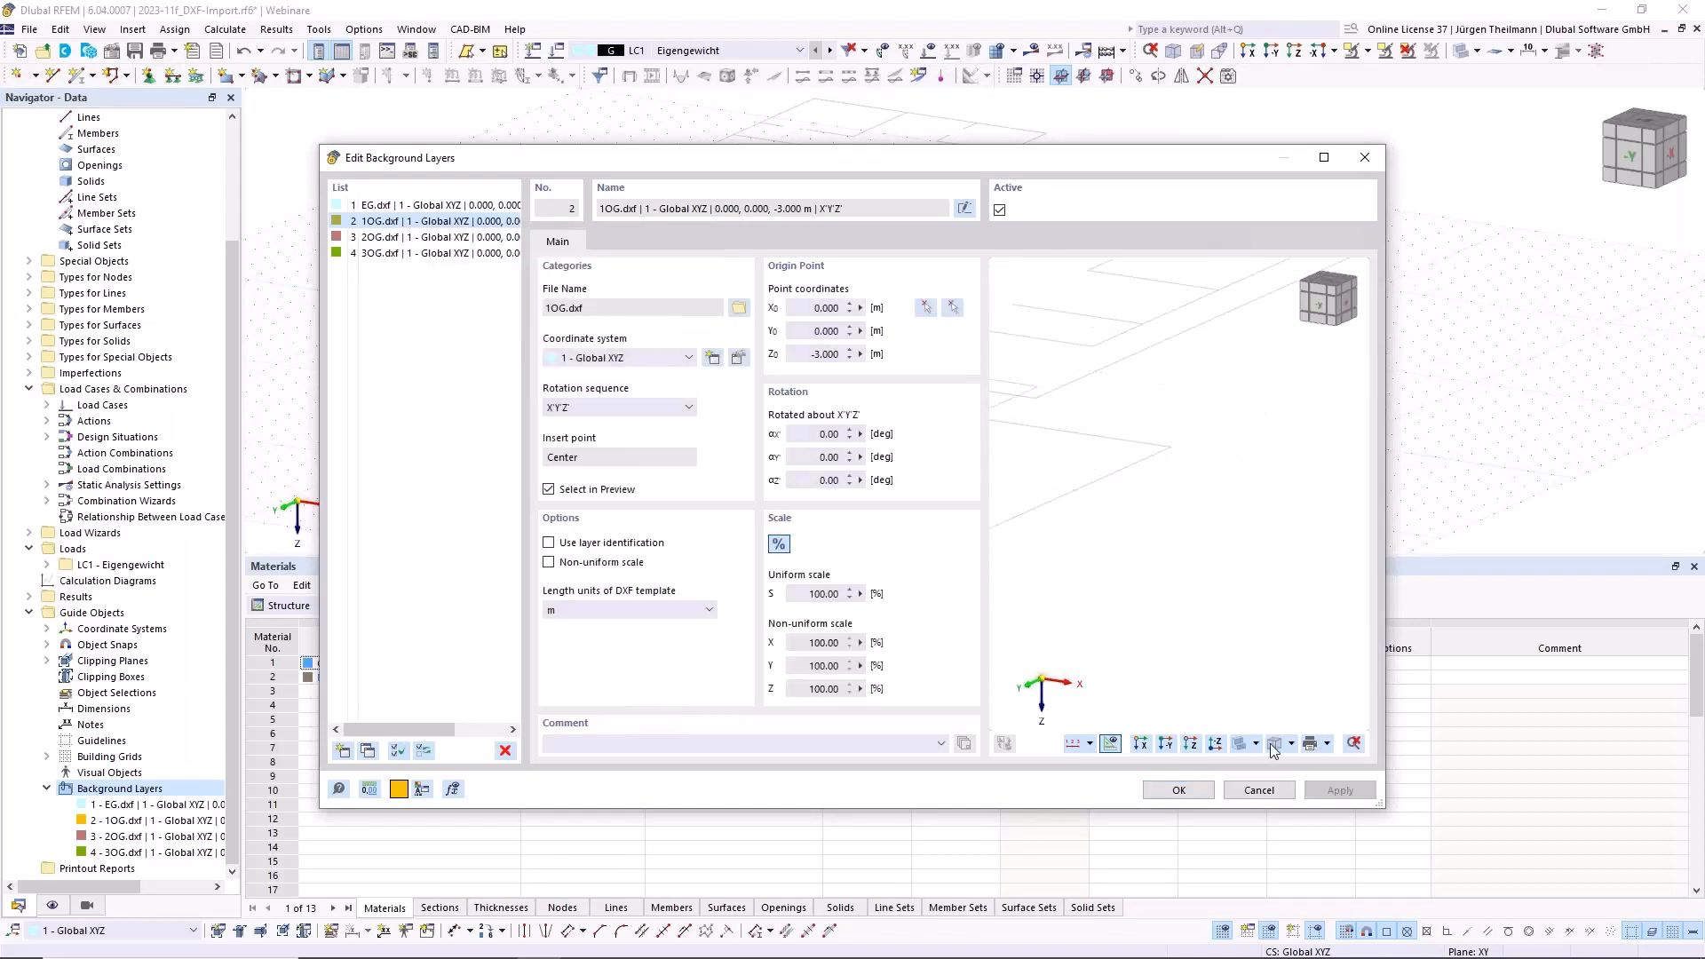
For 2OG.dxf, enable preview selection, pick the plan corner at X 6.000, Y -4.500 m as the insert point, and apply it
left_click(366, 238)
left_click(549, 489)
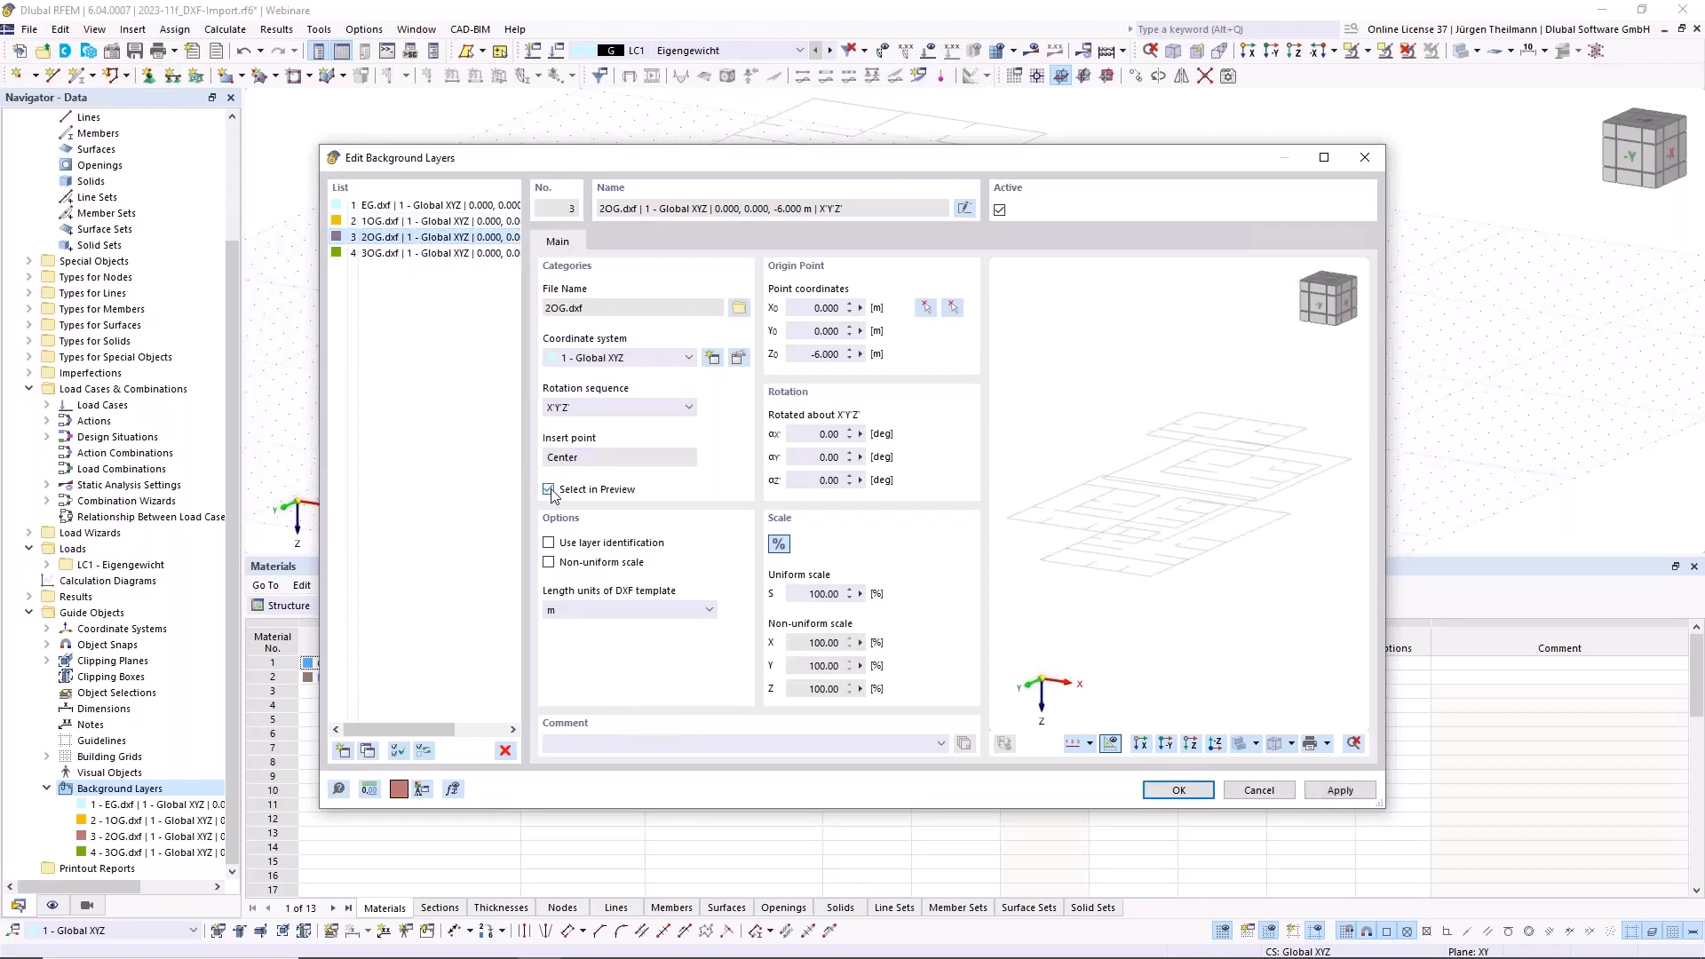
left_click(952, 308)
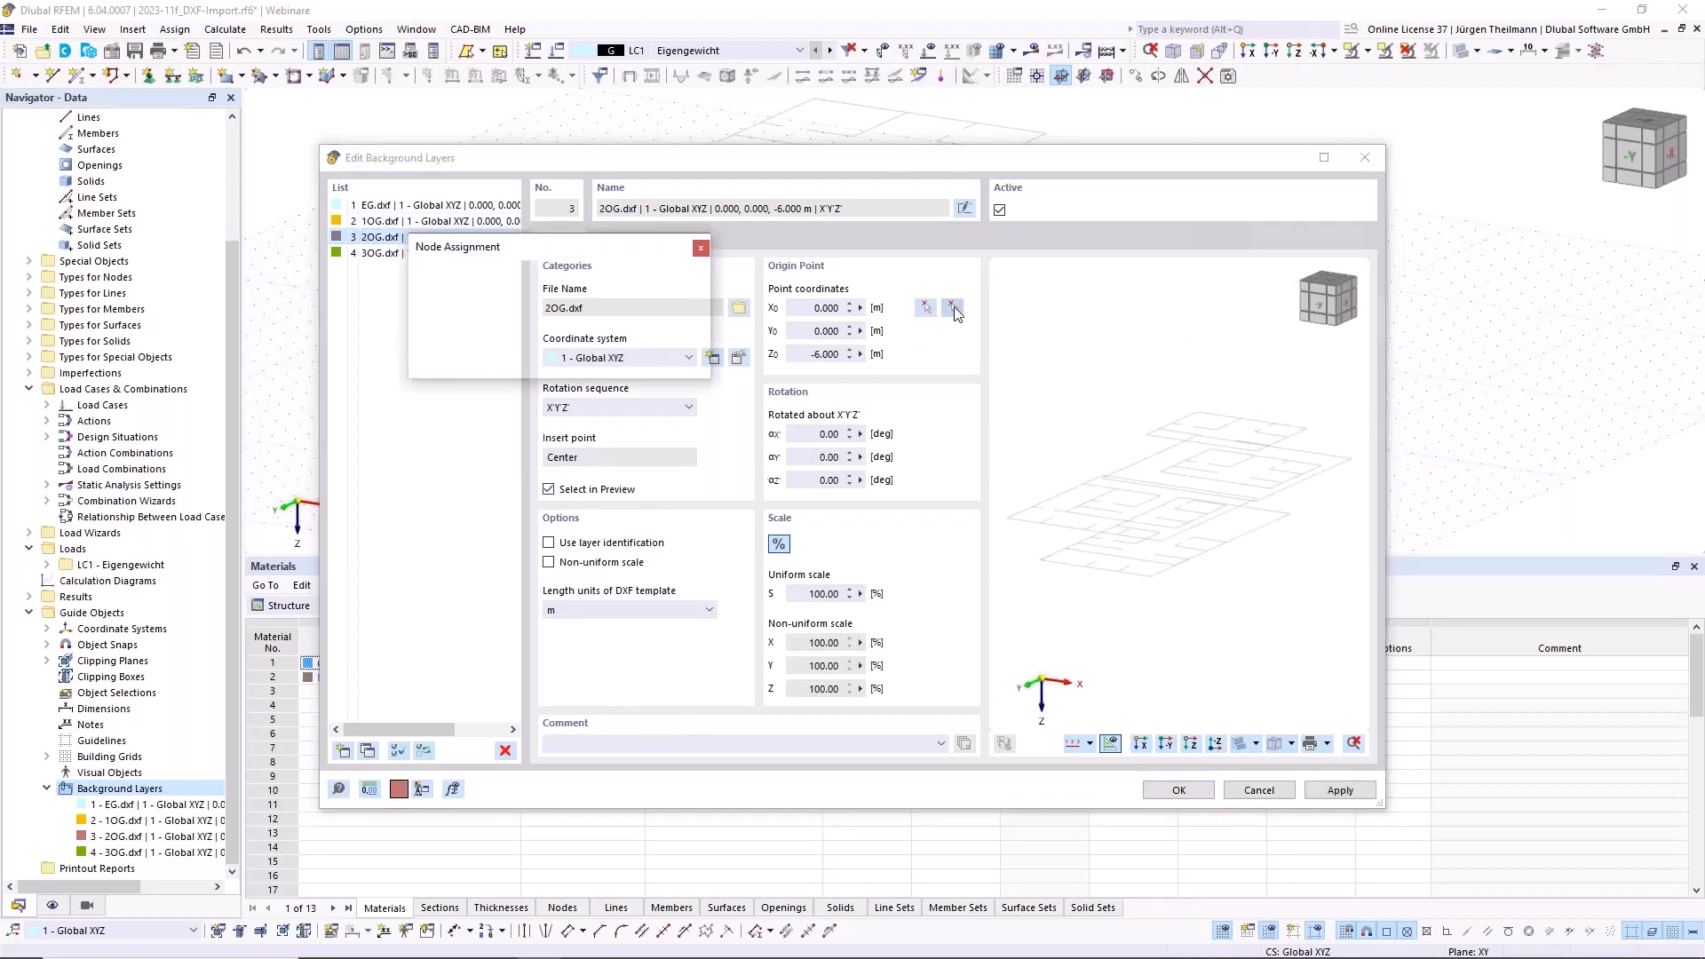
scroll(1292, 522, "up", 4)
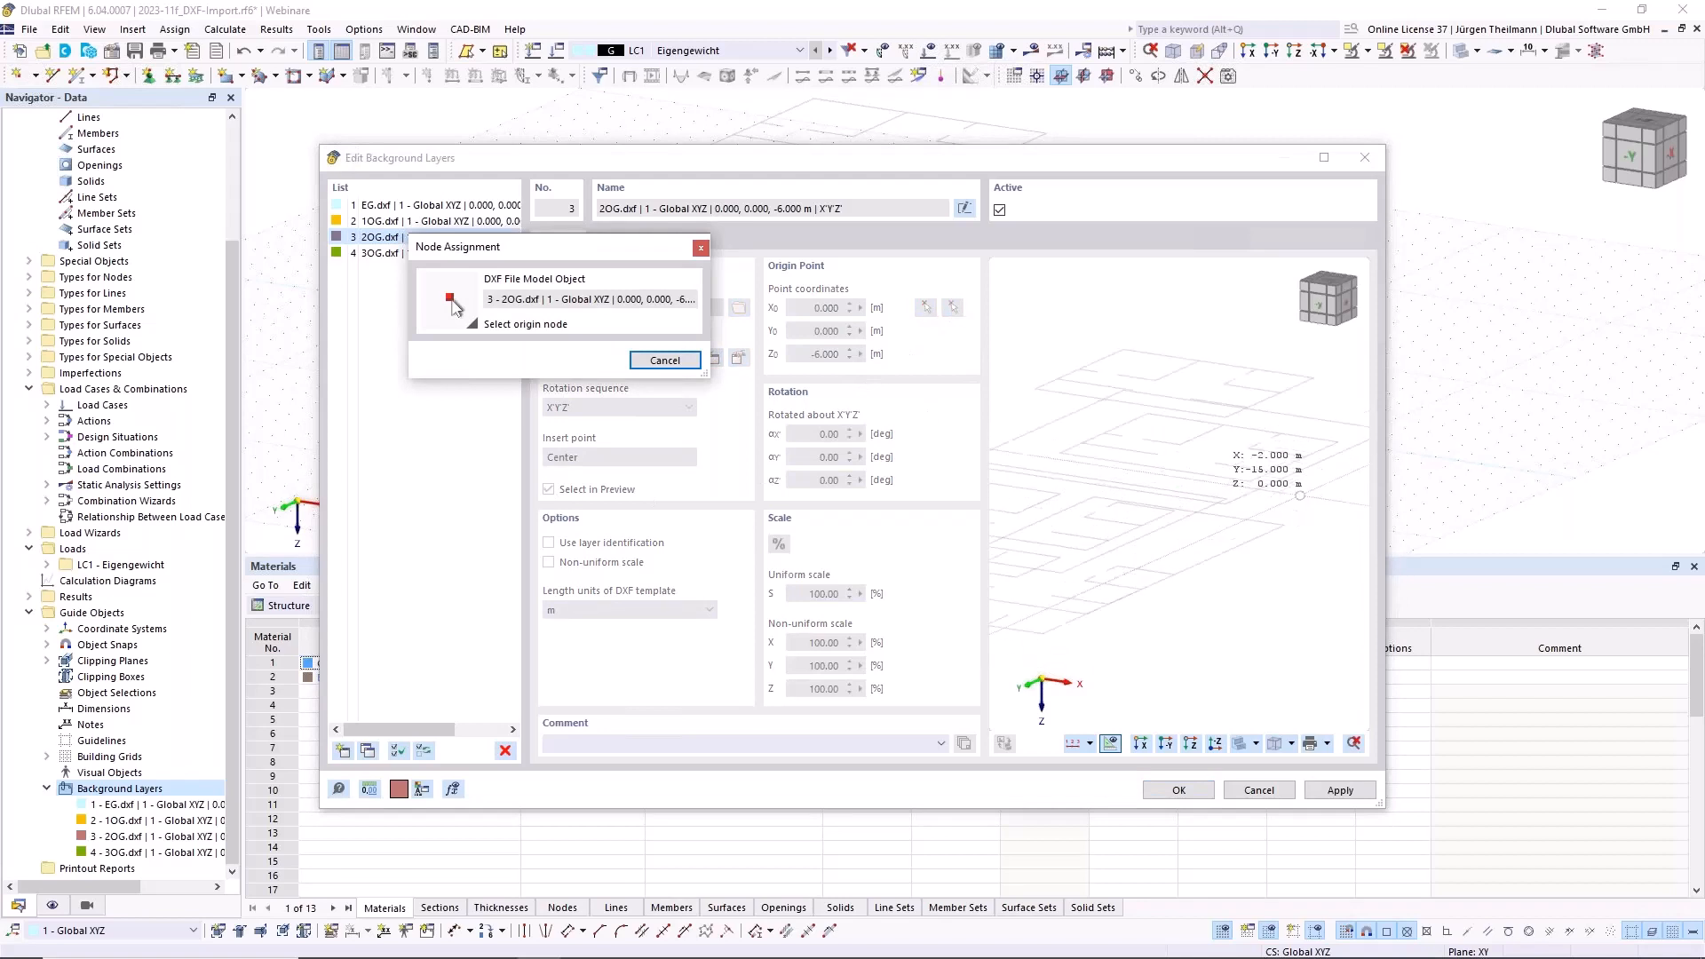
scroll(1326, 438, "up", 3)
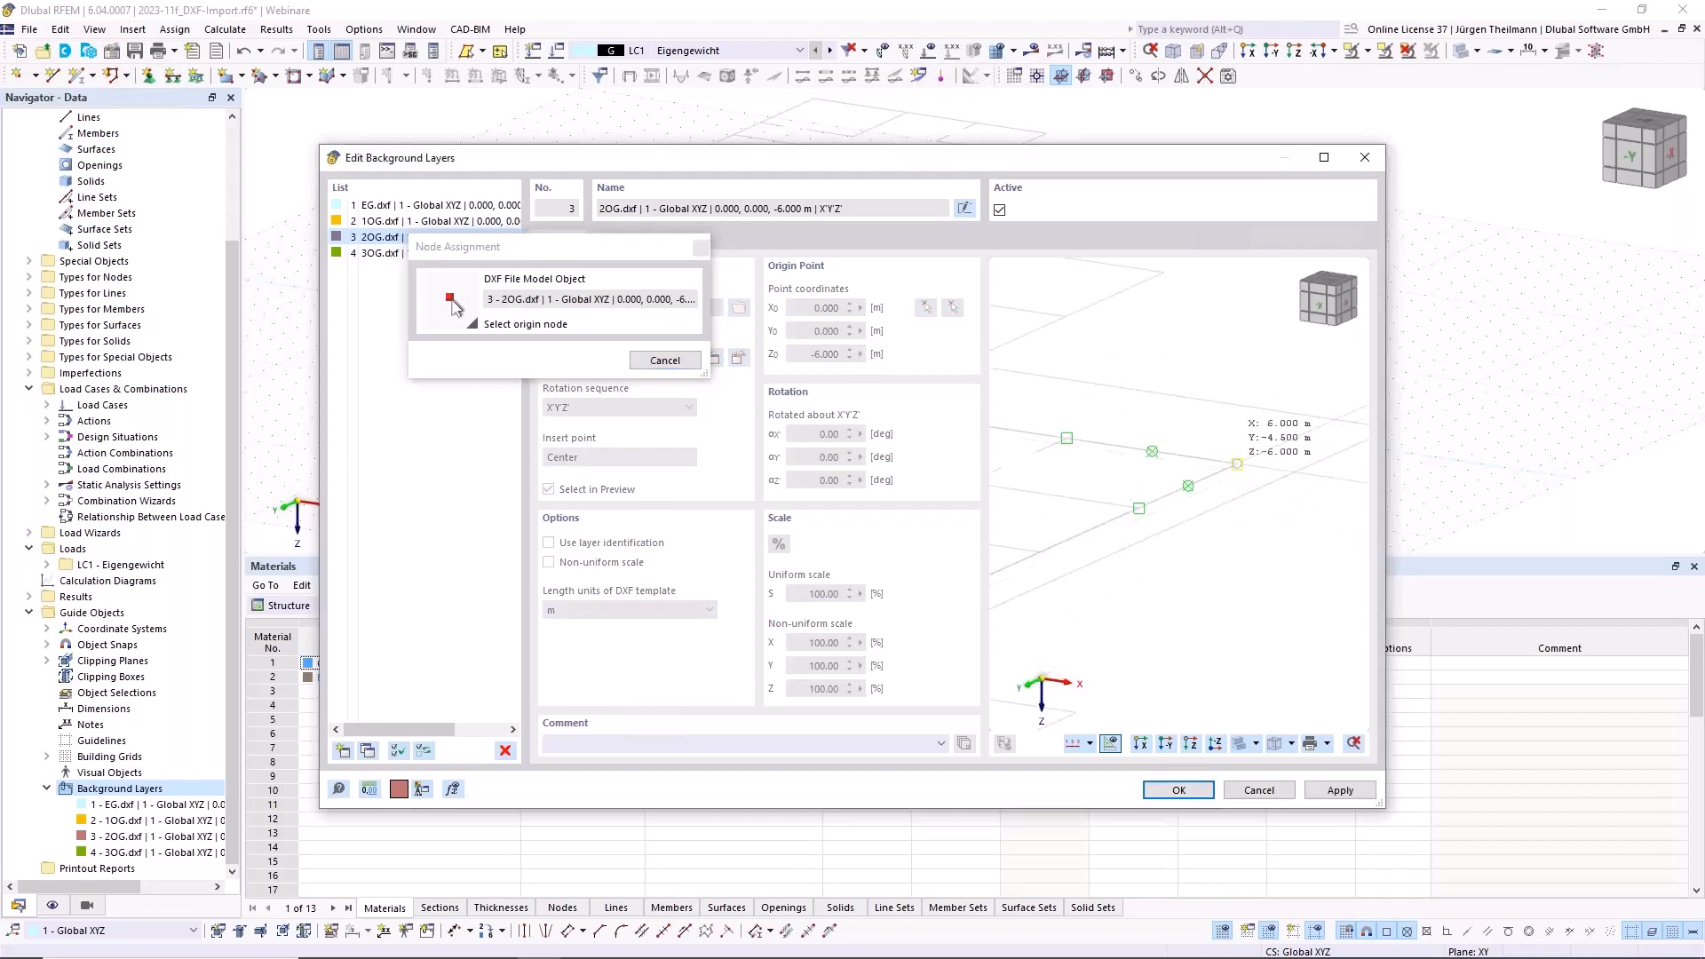
key("Escape")
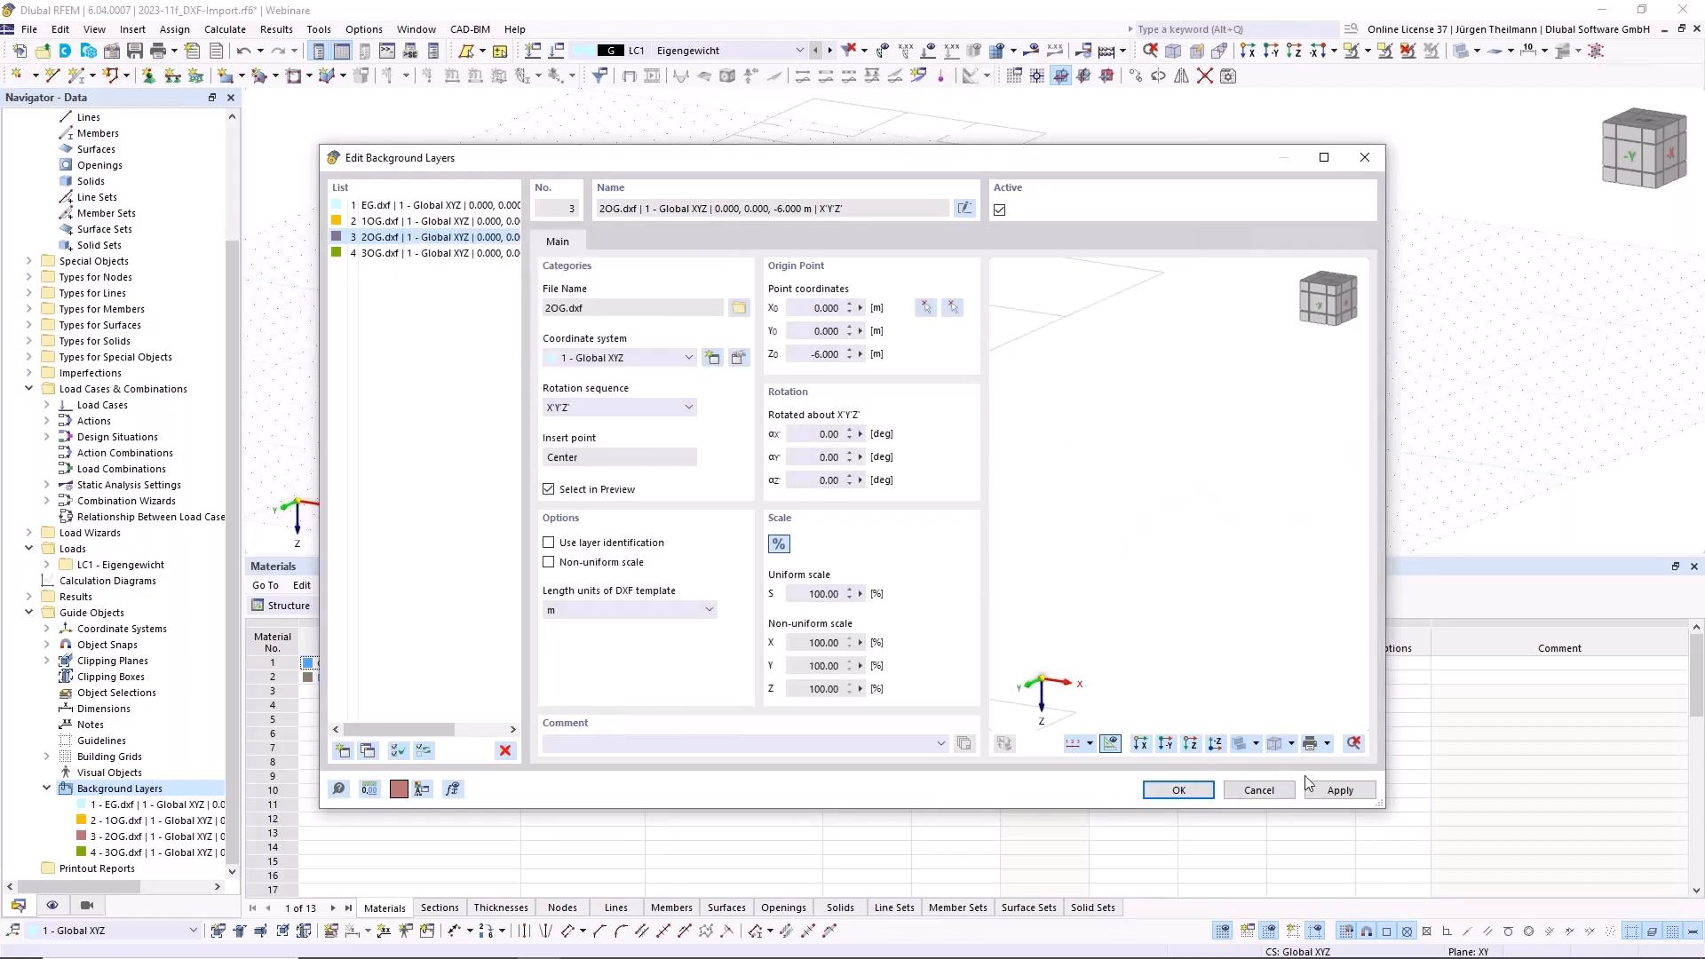
left_click(1323, 787)
For 3OG.dxf, enable preview selection, pick the matching plan corner as the insert point, and accept the background layer settings
left_click(415, 253)
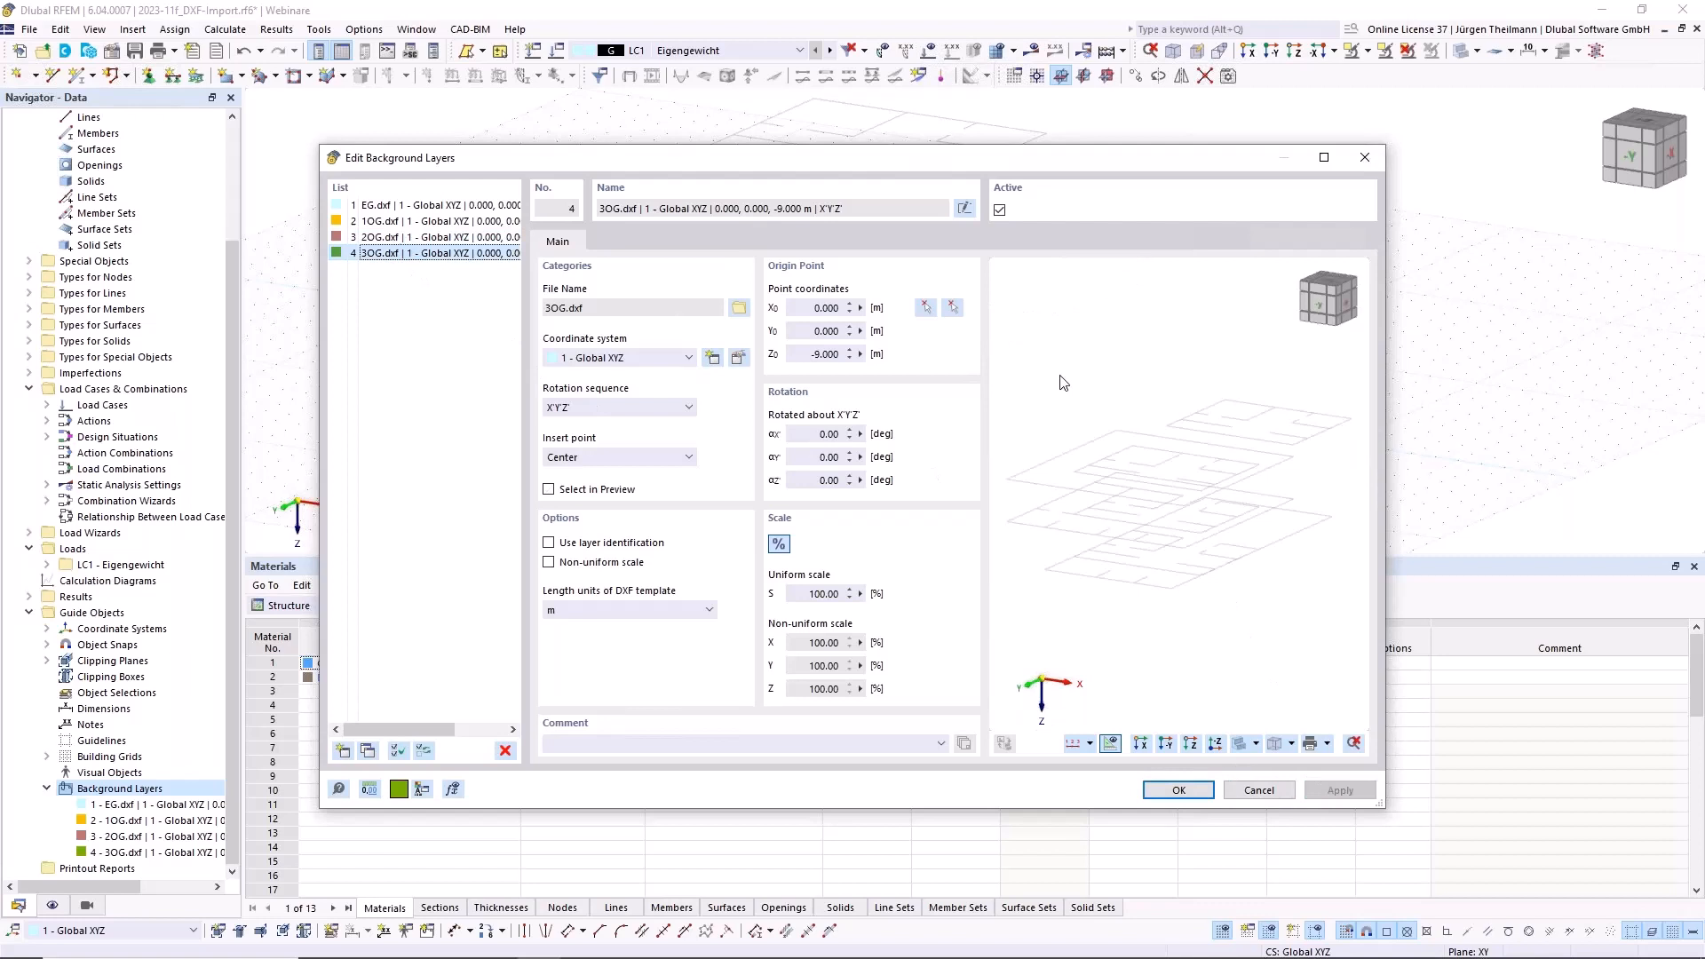
left_click(951, 308)
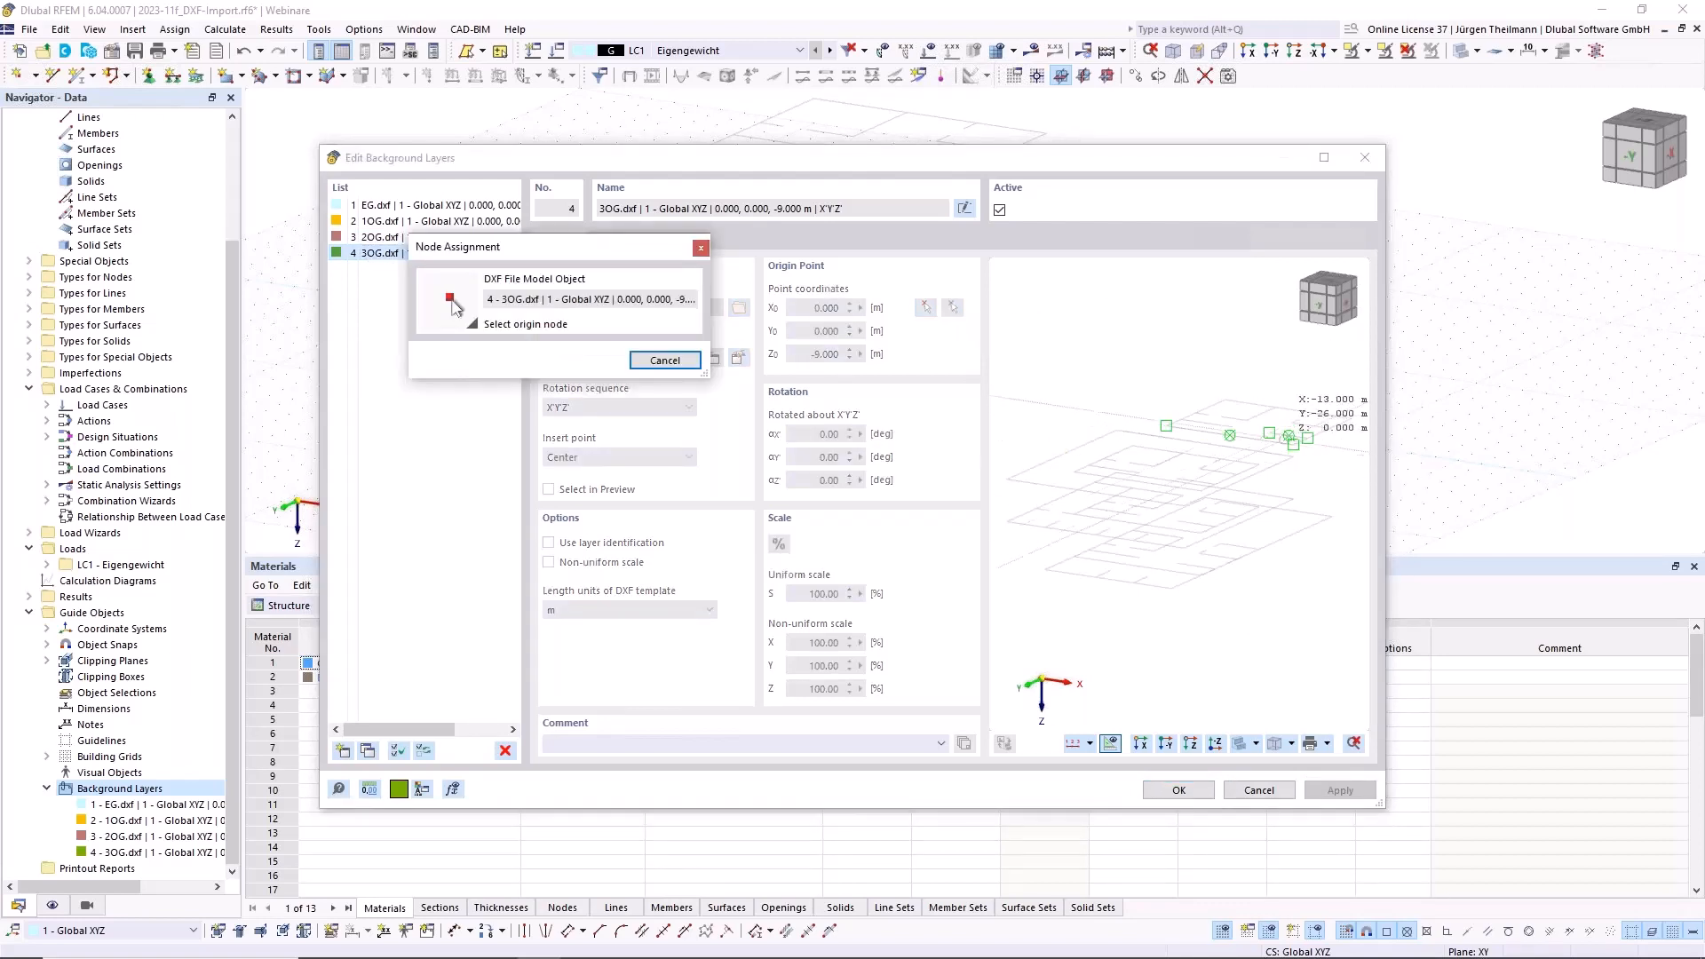
scroll(1278, 430, "up", 2)
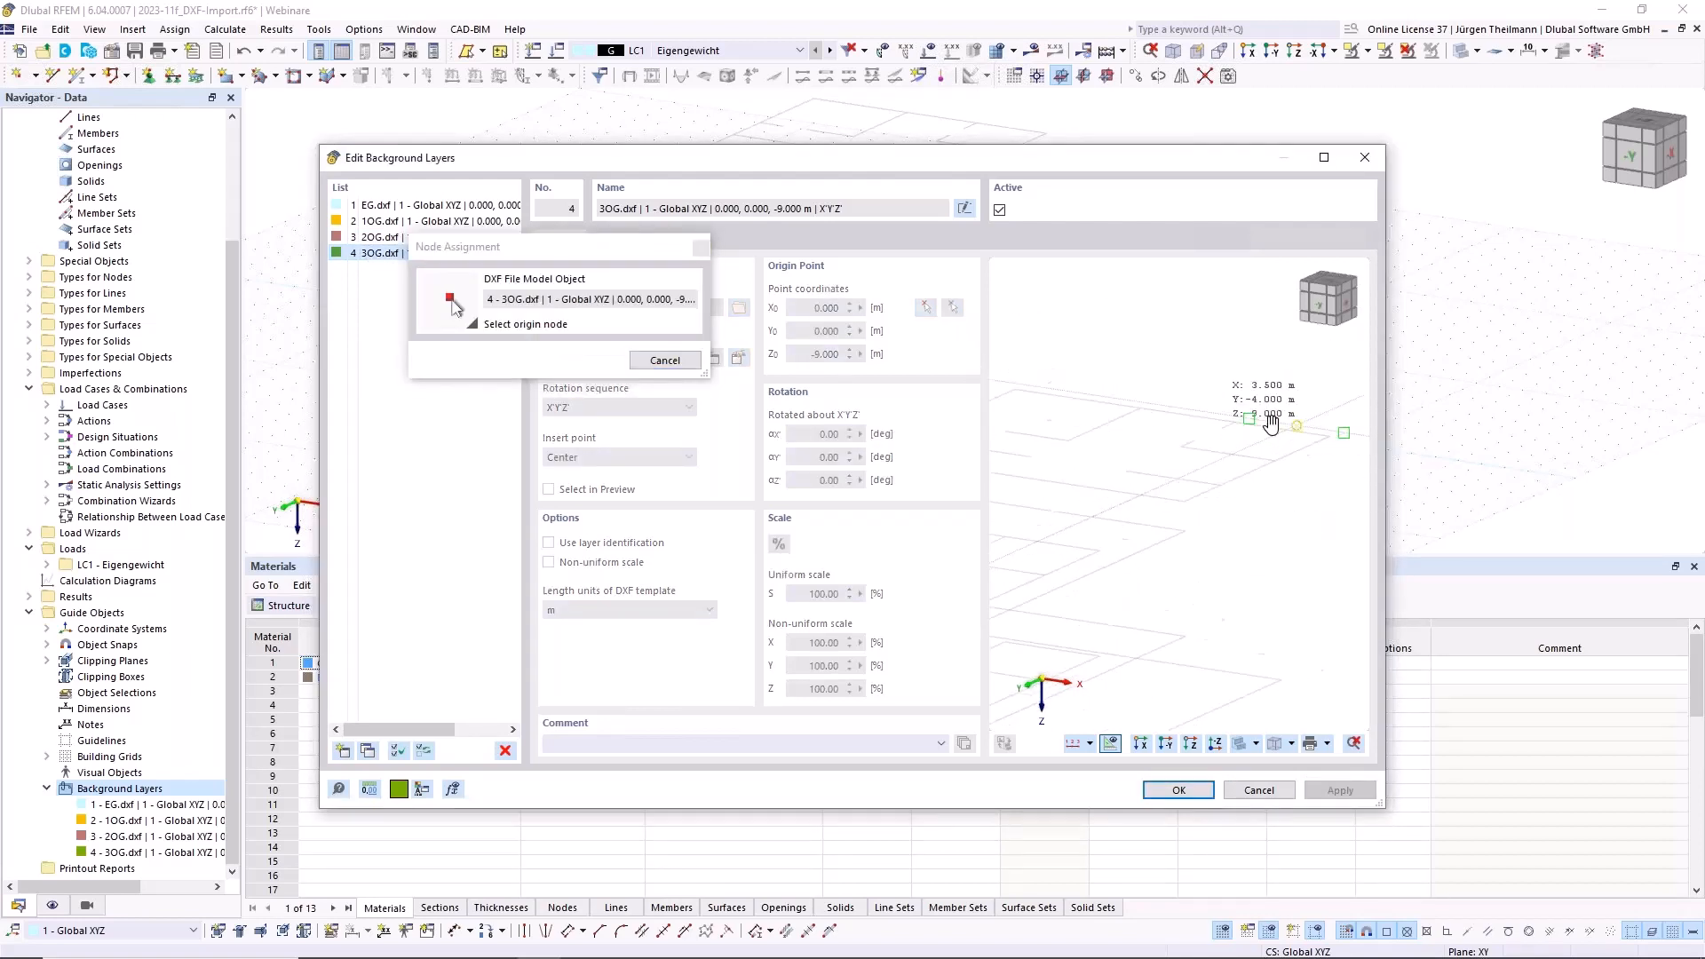
middle_click_drag(1271, 424, 1161, 456)
left_click(1172, 461)
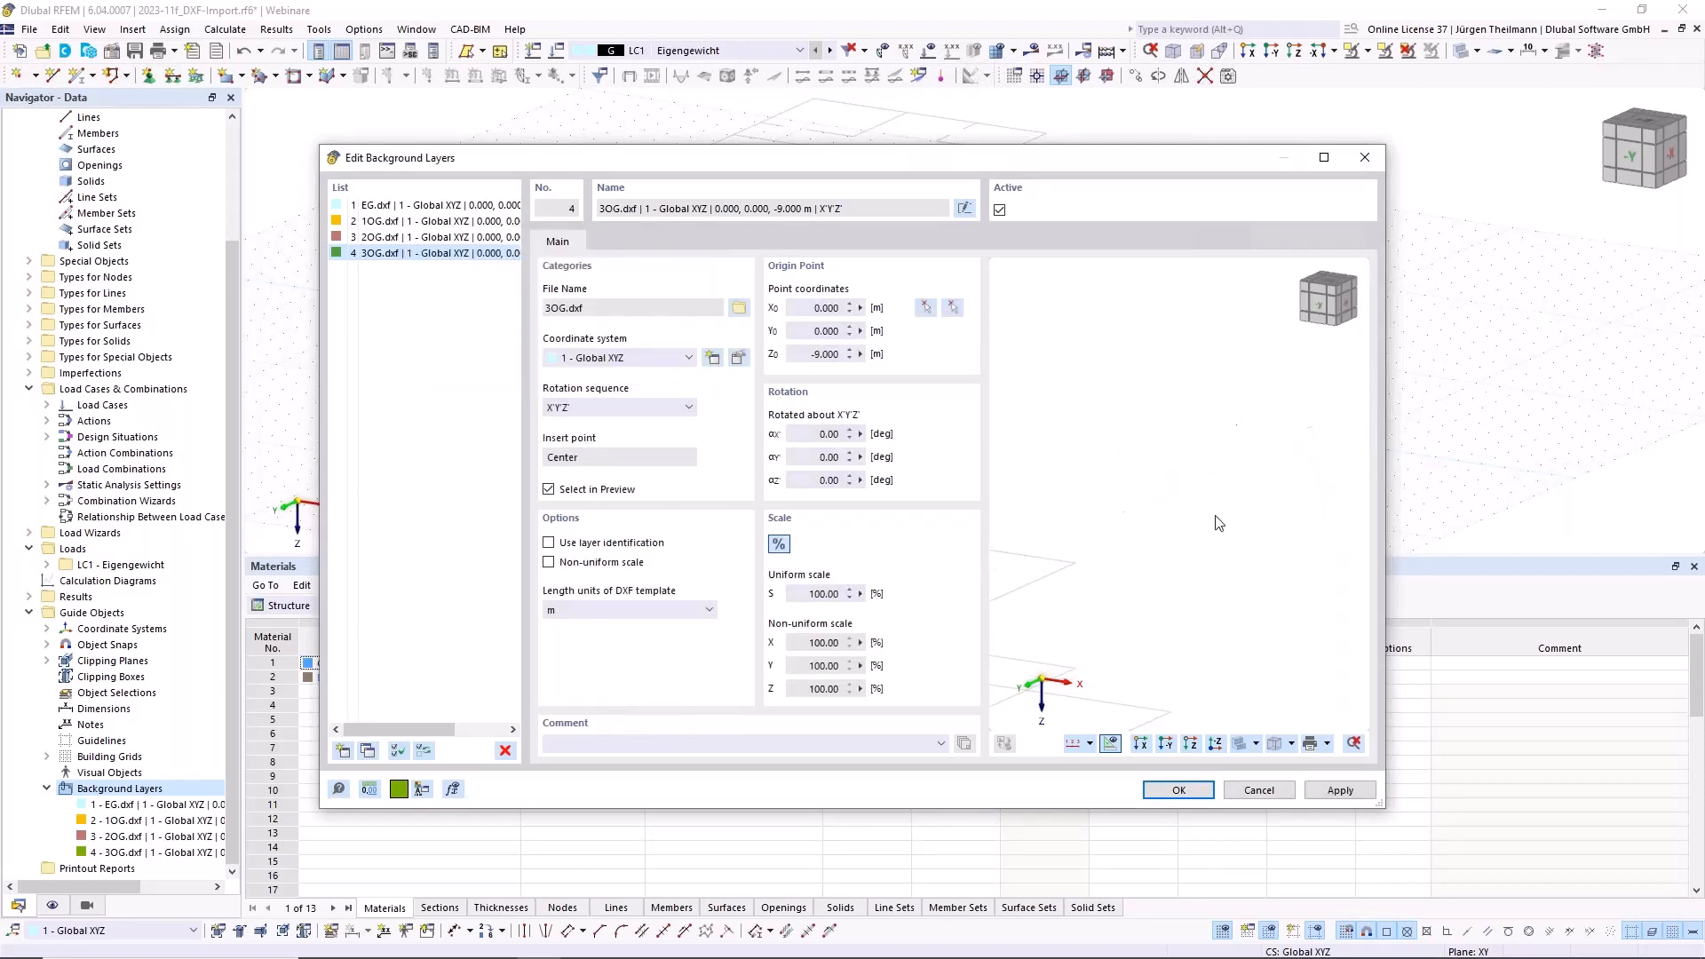
left_click(1178, 790)
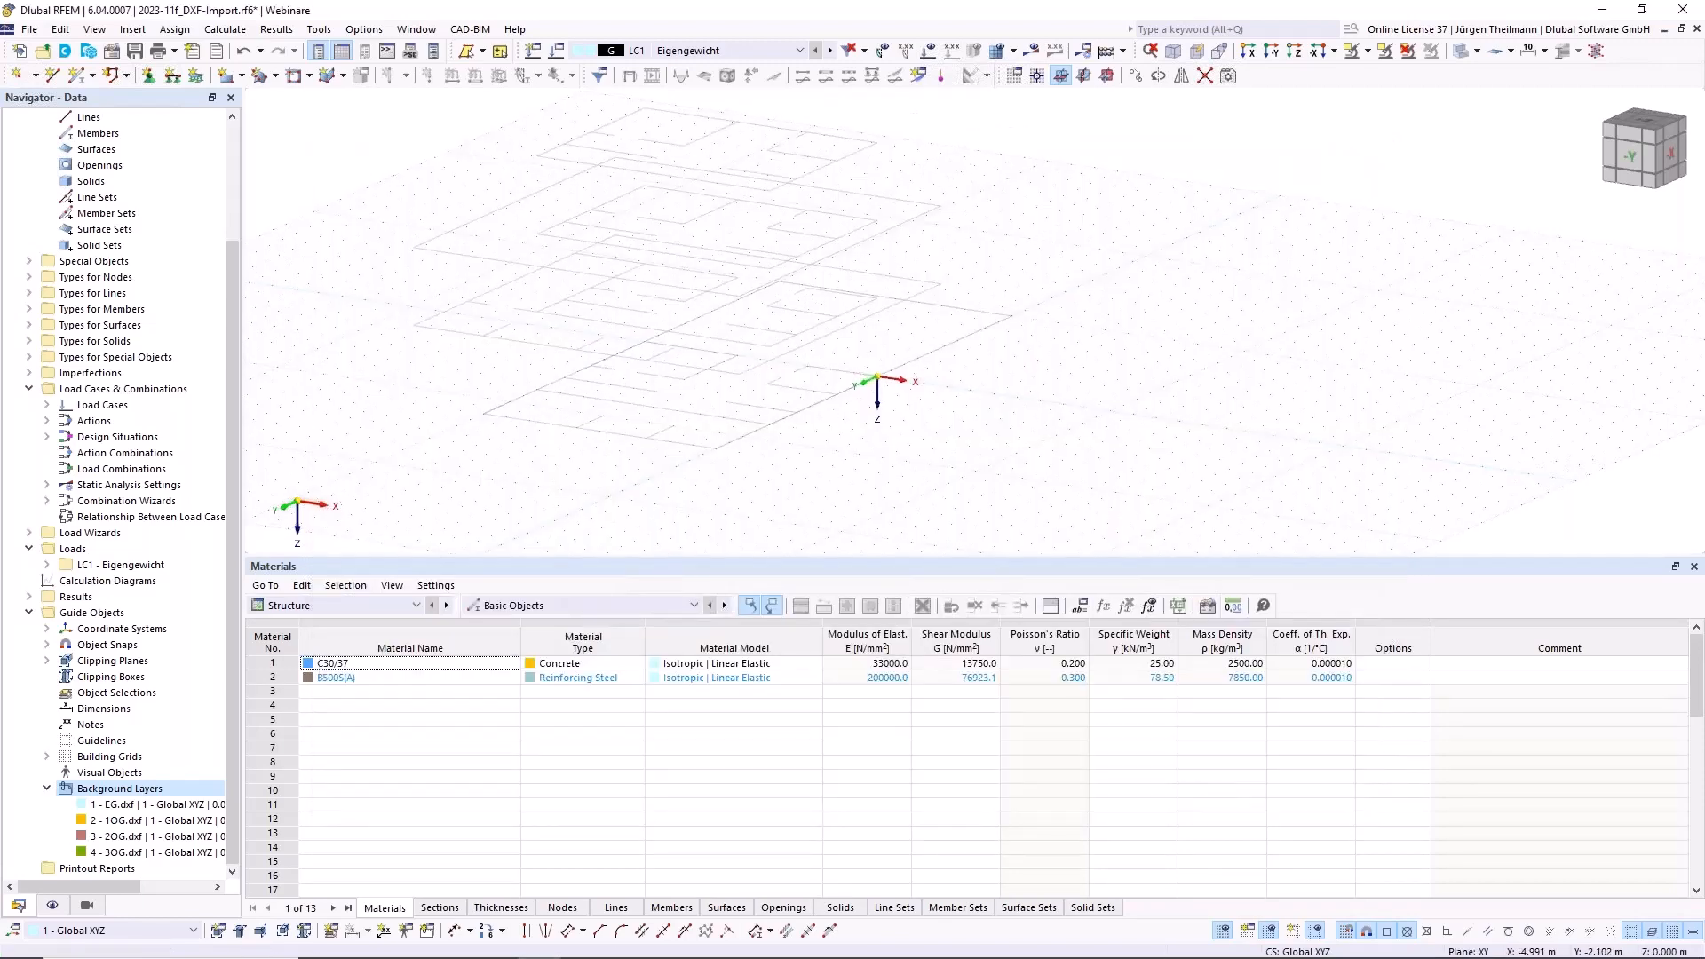
Examine how the four stacked floor plans line up around the model origin, in 3D and in the +Z top view
middle_click_drag(872, 392, 922, 471)
middle_click_drag(826, 316, 885, 404)
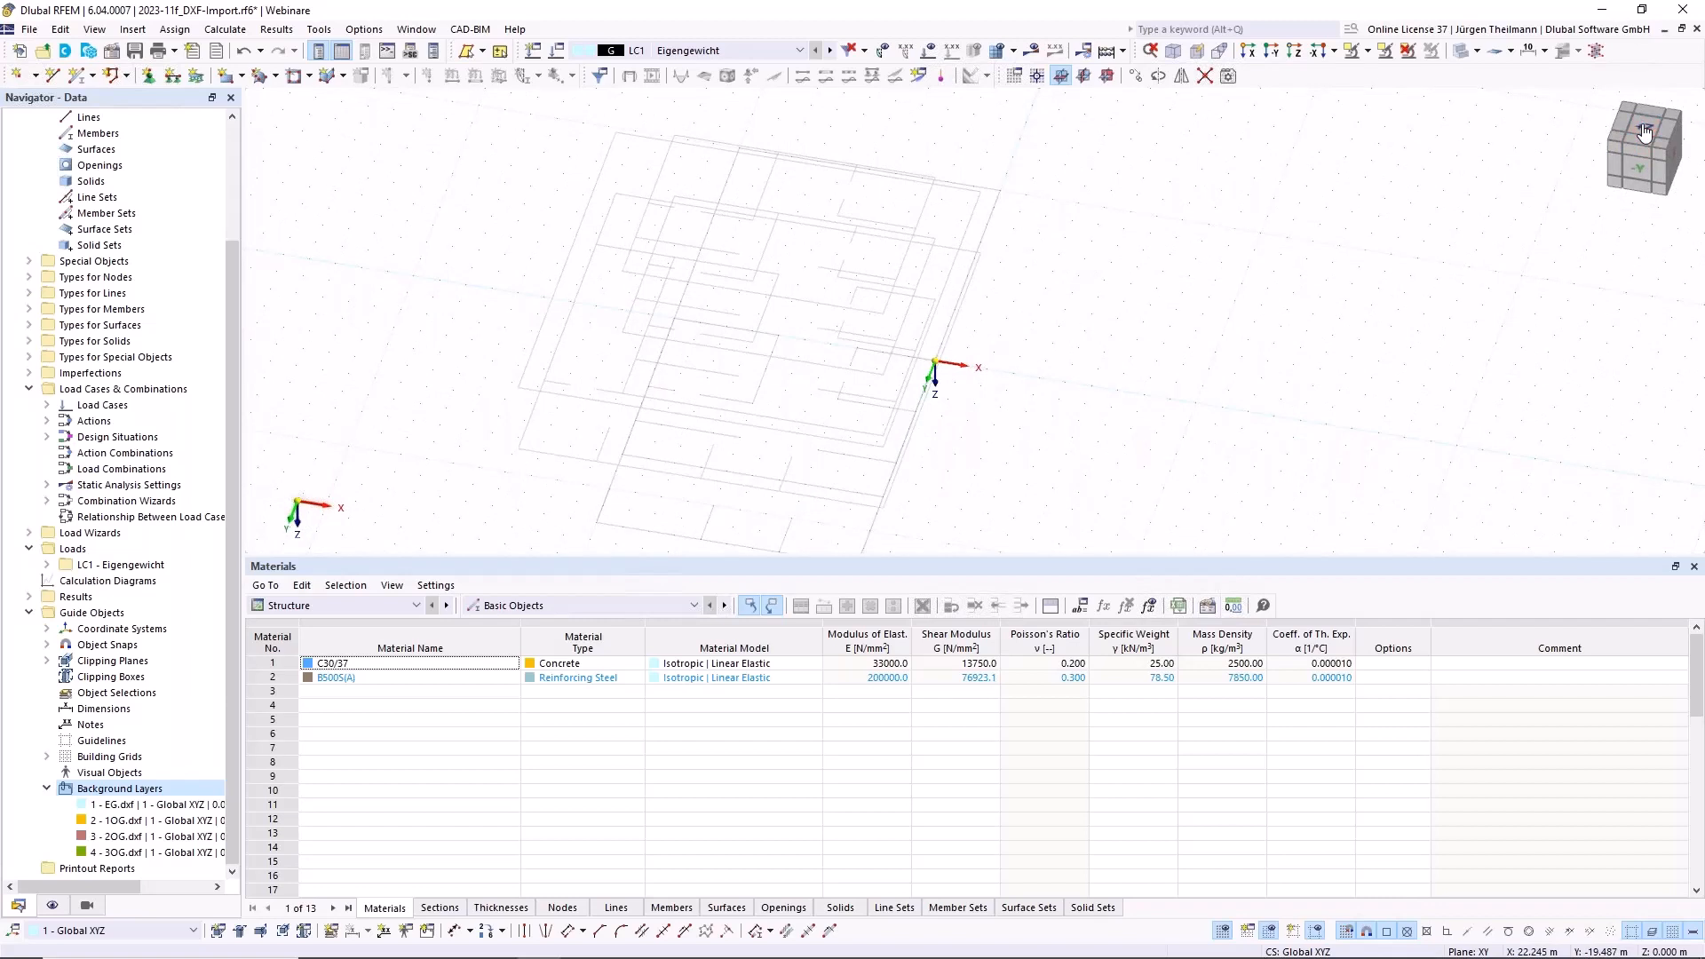
left_click(1643, 132)
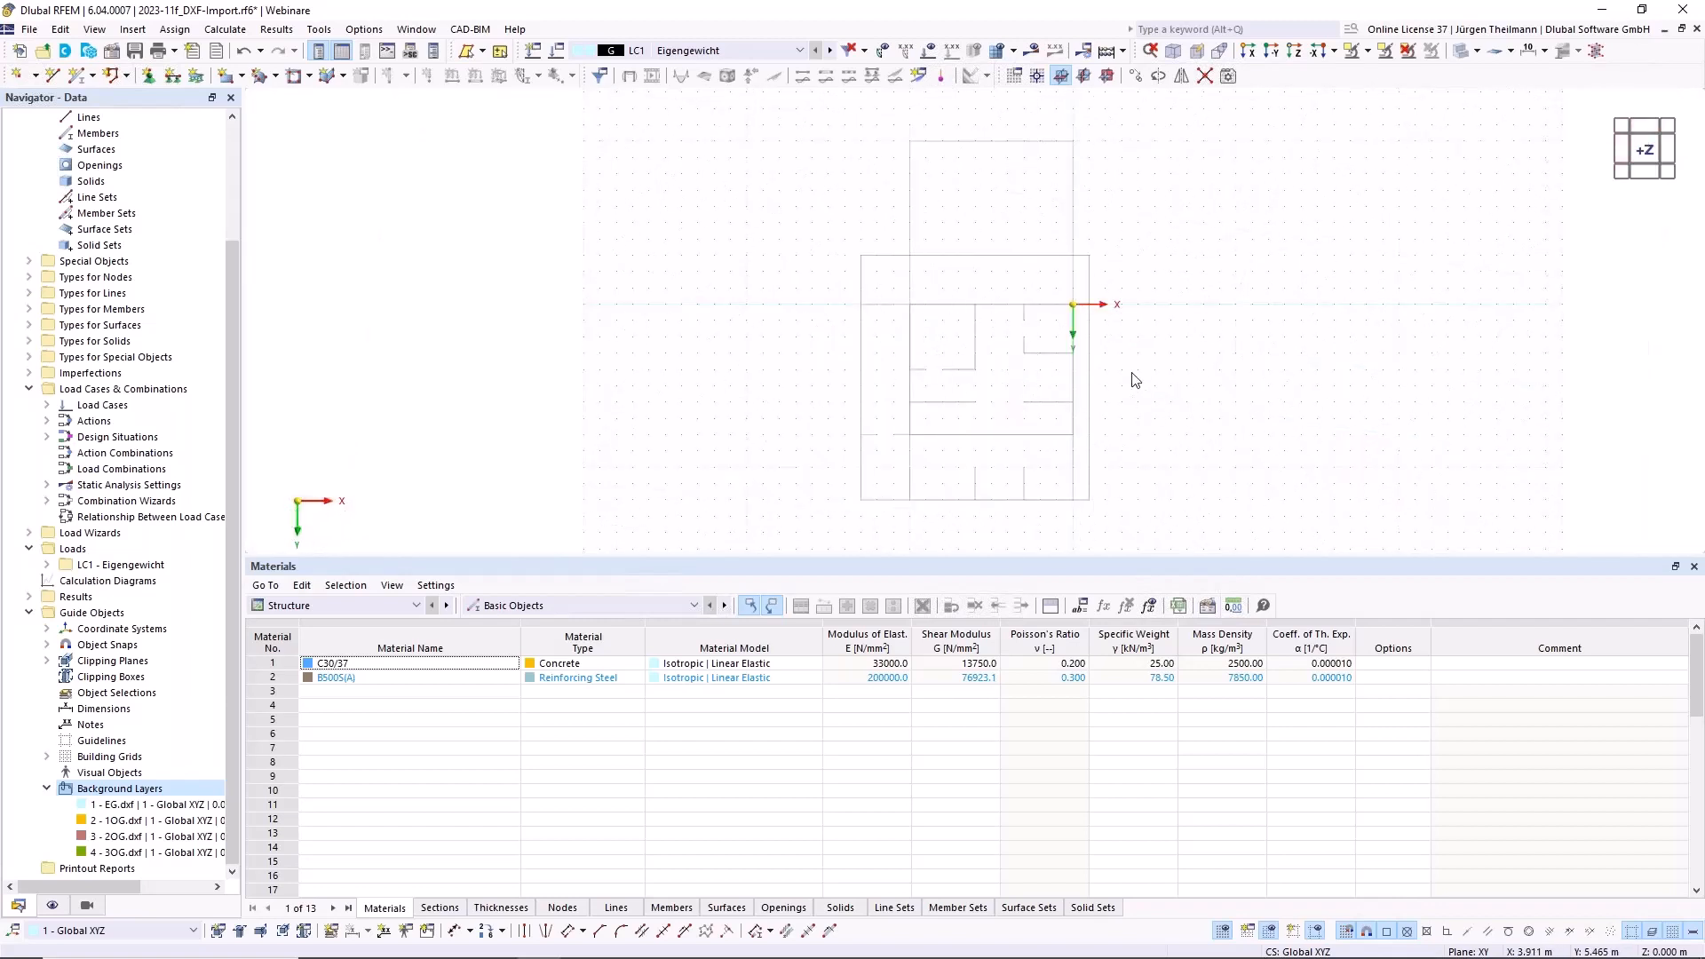
scroll(1136, 379, "up", 2)
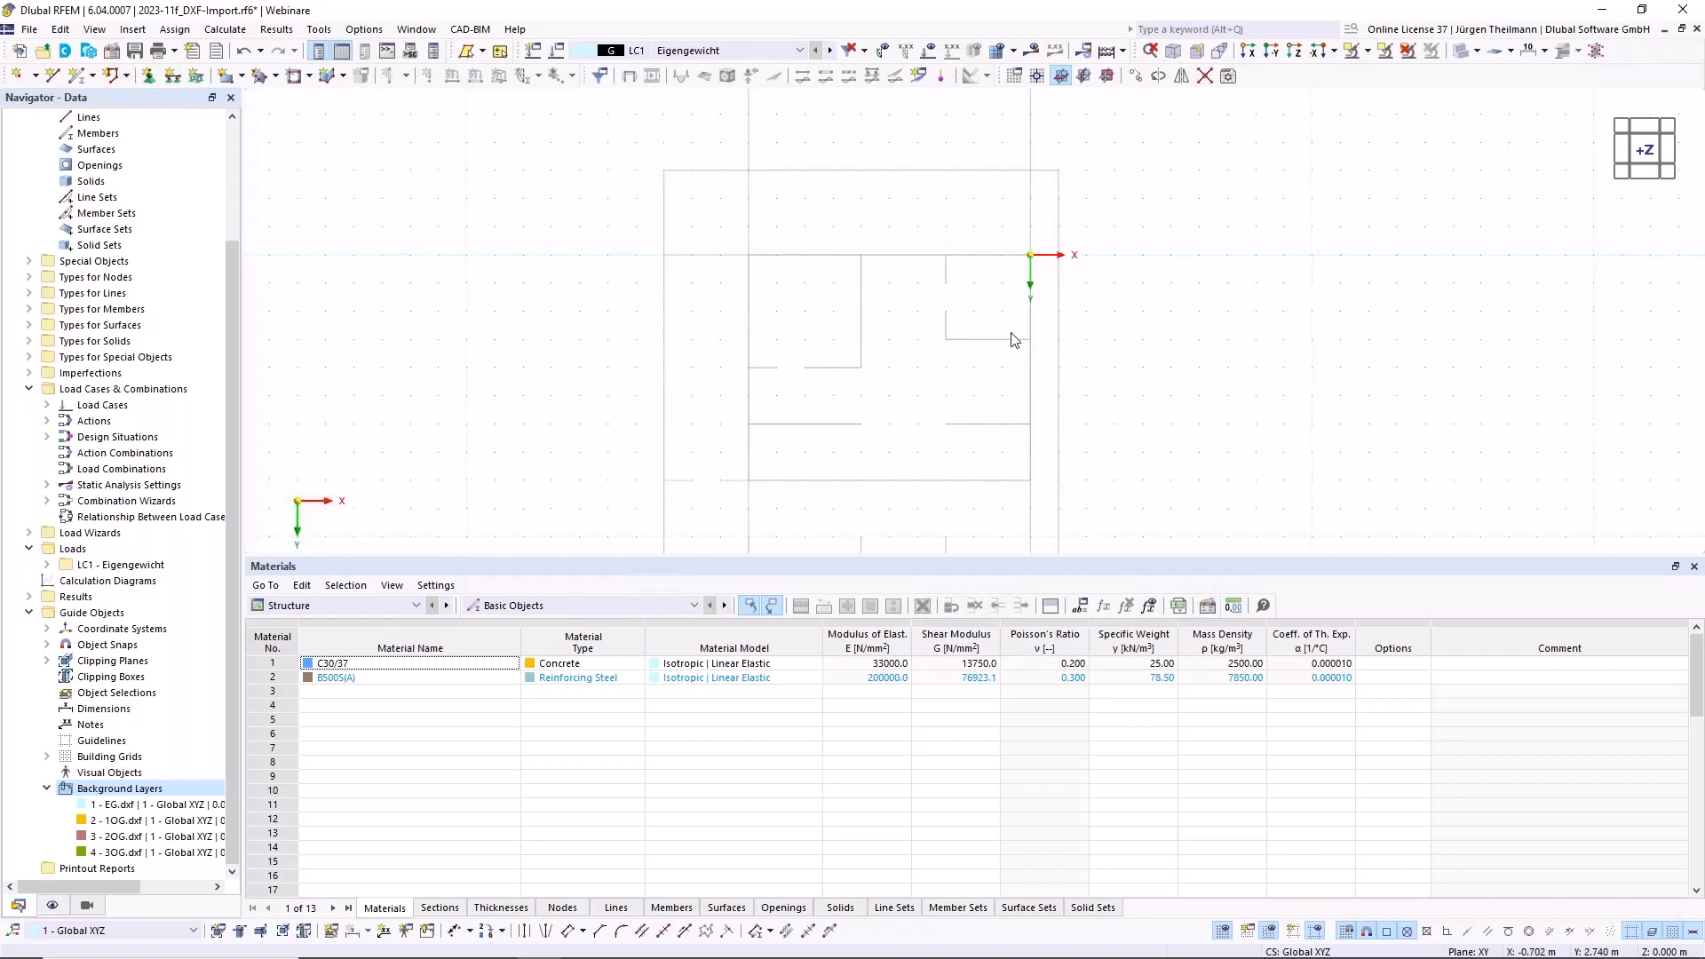
scroll(1015, 339, "down", 3)
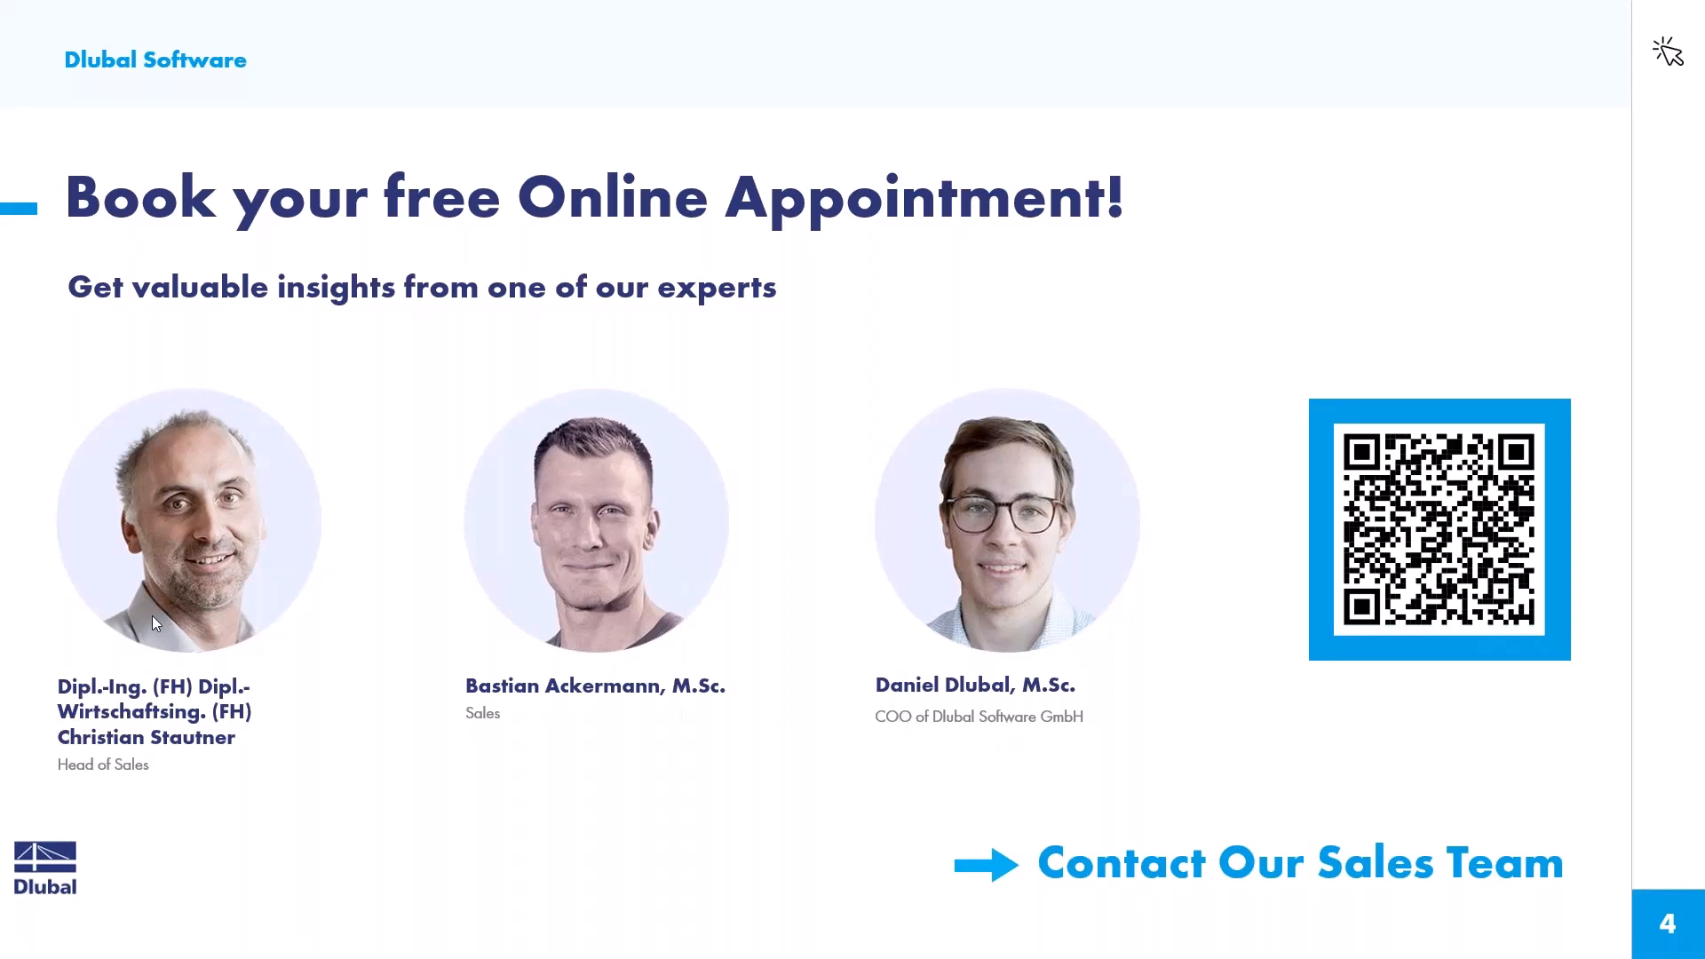
Switch to the Dlubal website in the browser and open the Webinars page from the News & Events section
key("alt+Tab")
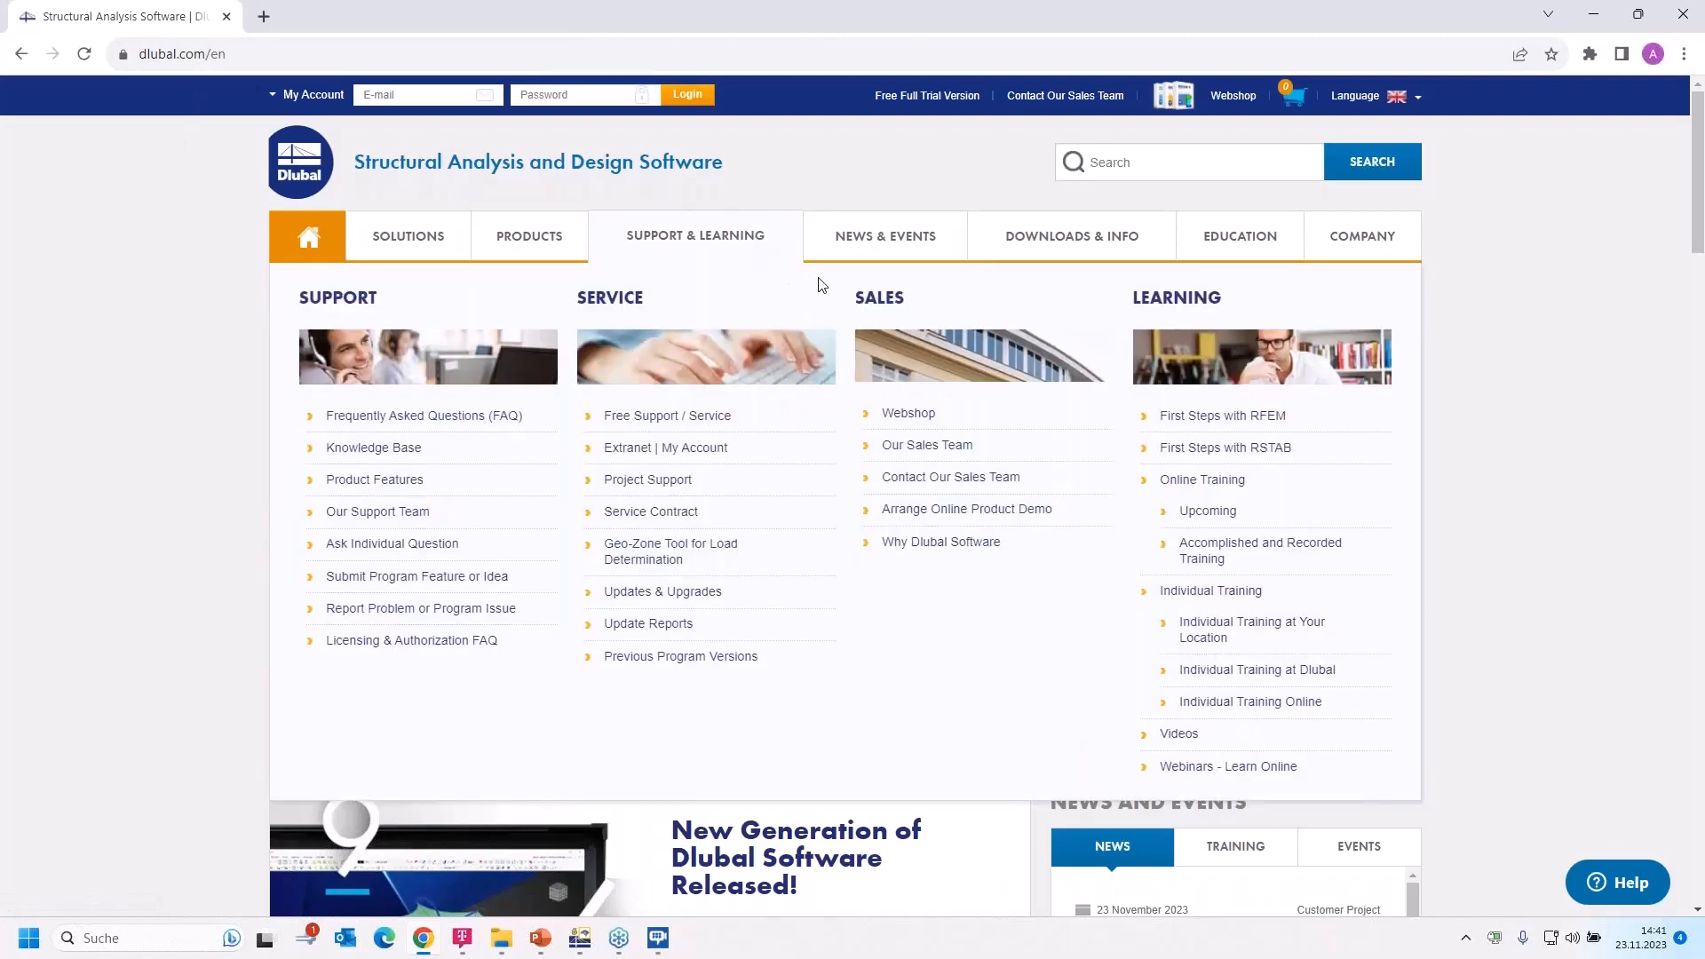
mouse_move(893, 252)
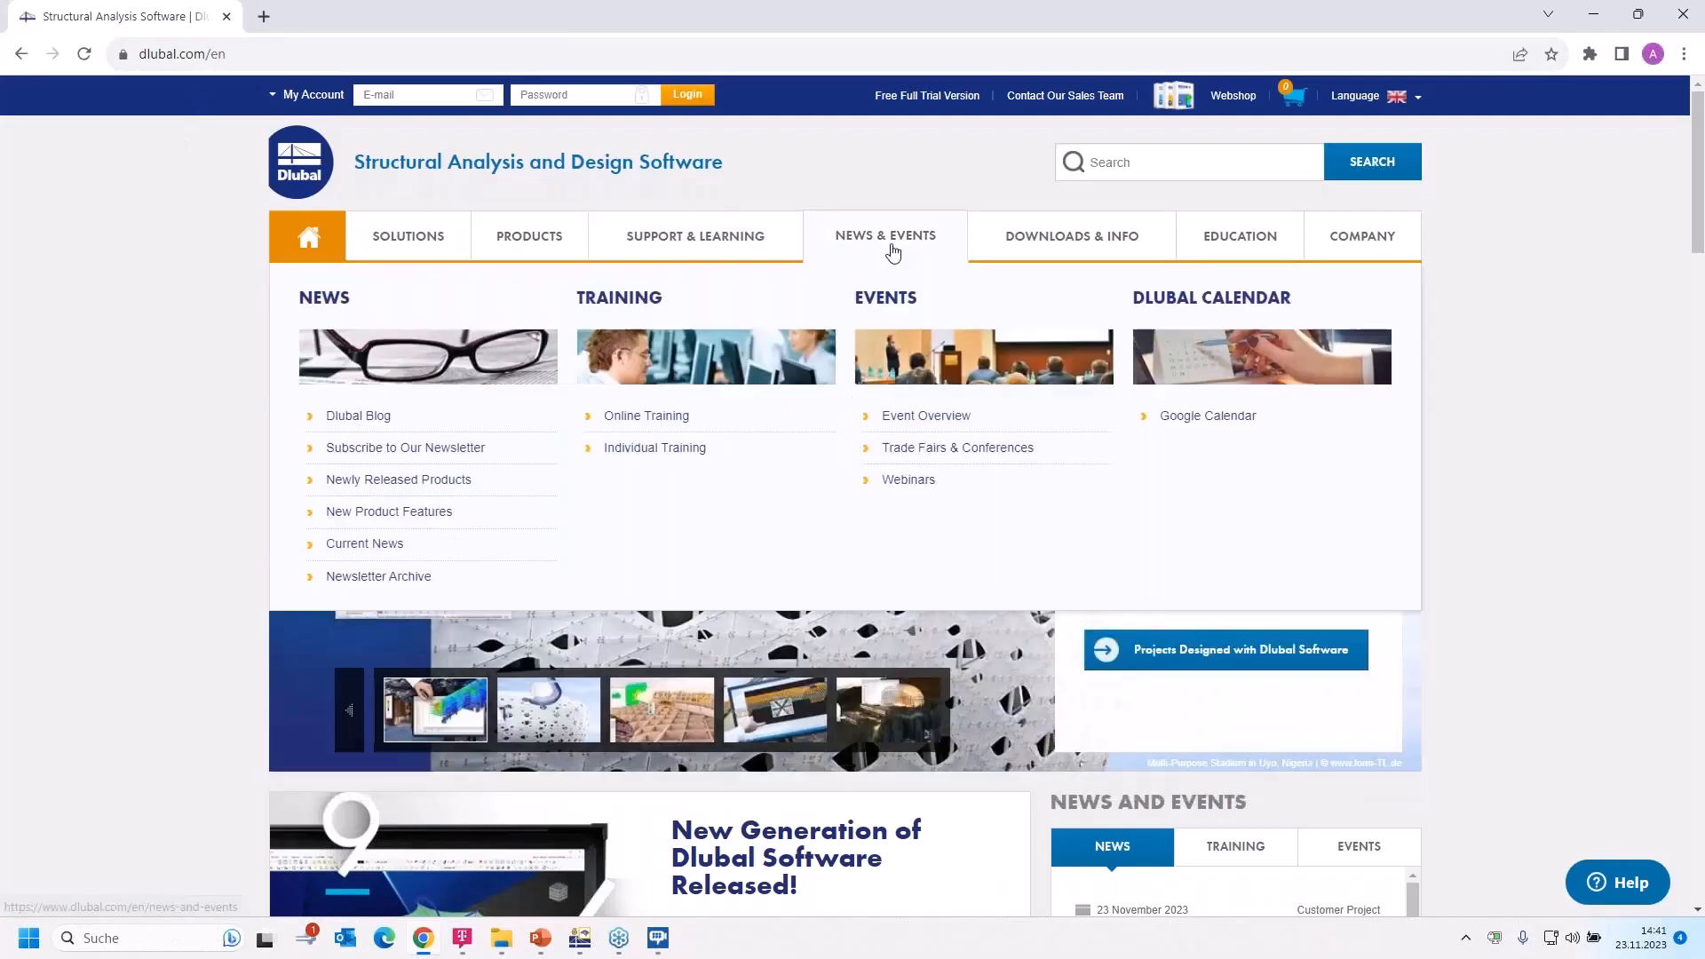
left_click(911, 484)
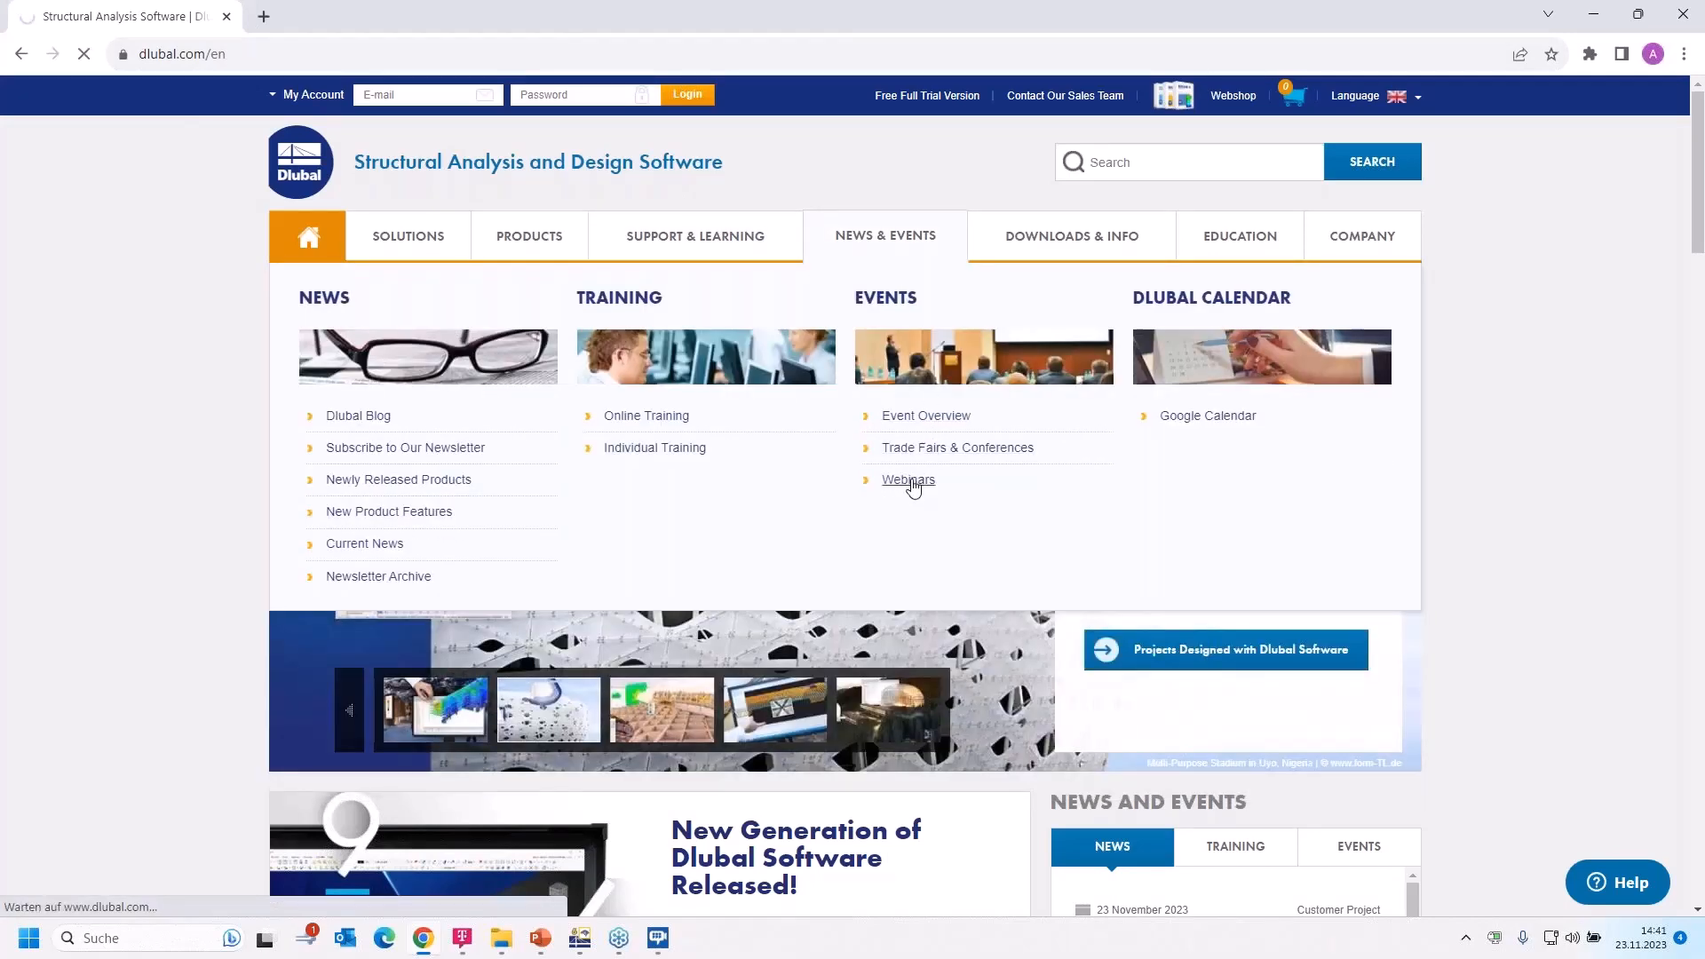
Look through the upcoming webinars in the list, covering their topics and dates, as far as the November 2023 support questions webinar
scroll(906, 536, "down", 6)
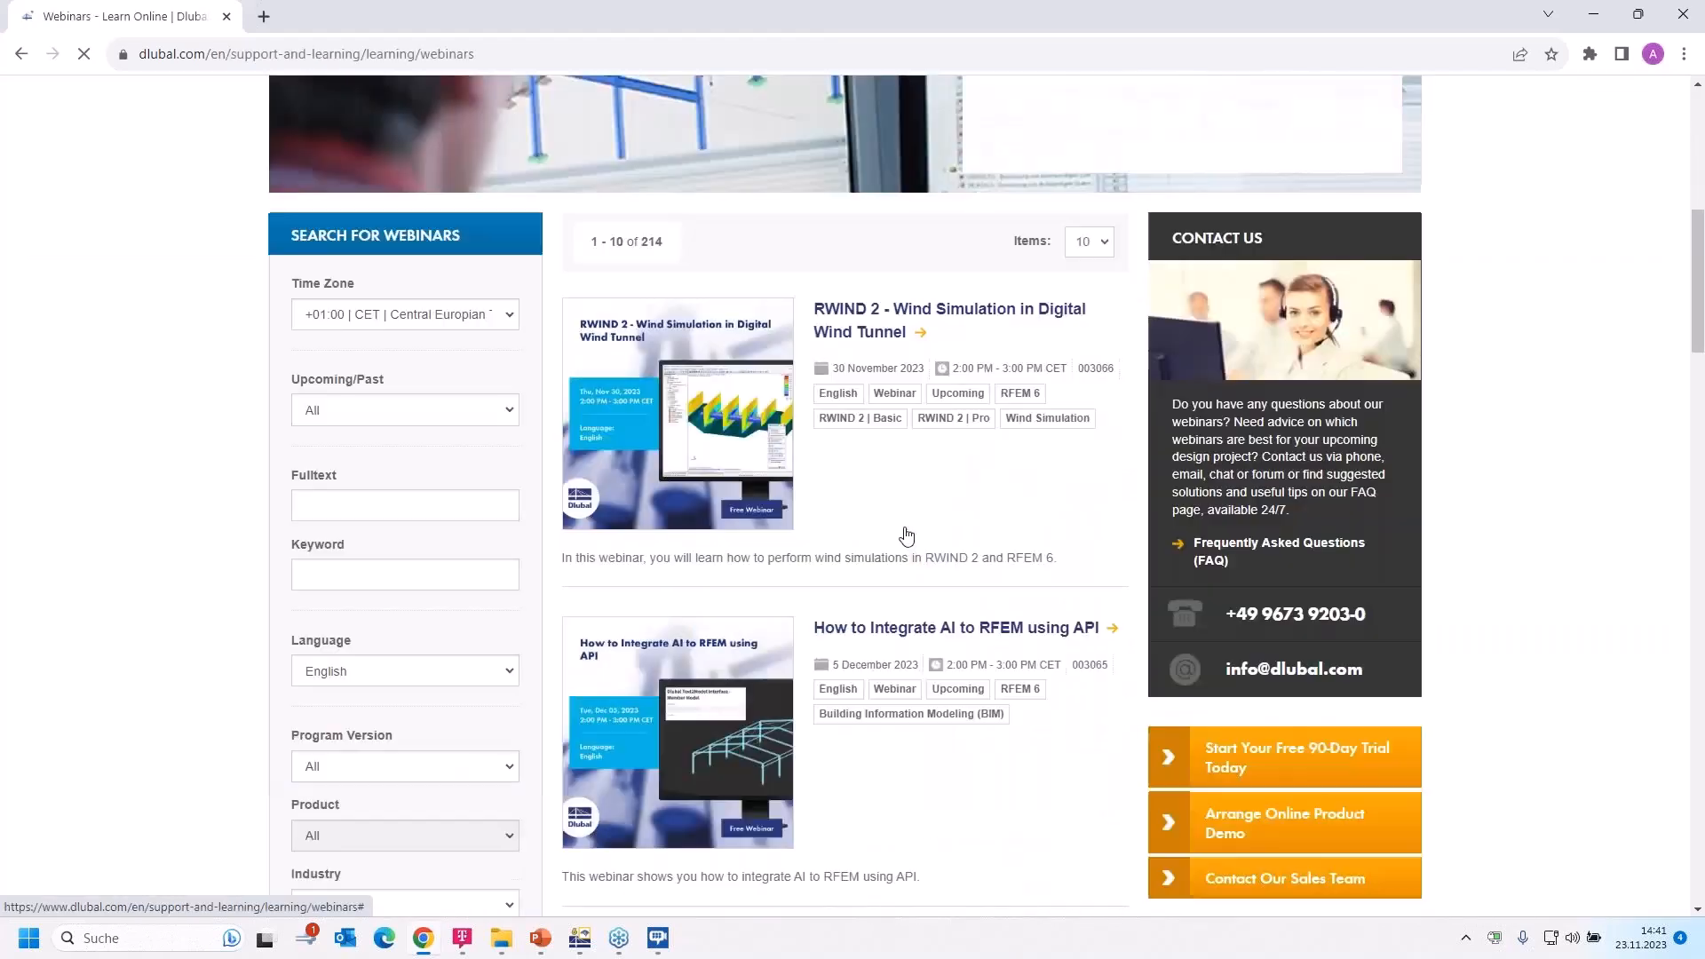
scroll(905, 536, "down", 1)
scroll(843, 113, "down", 1)
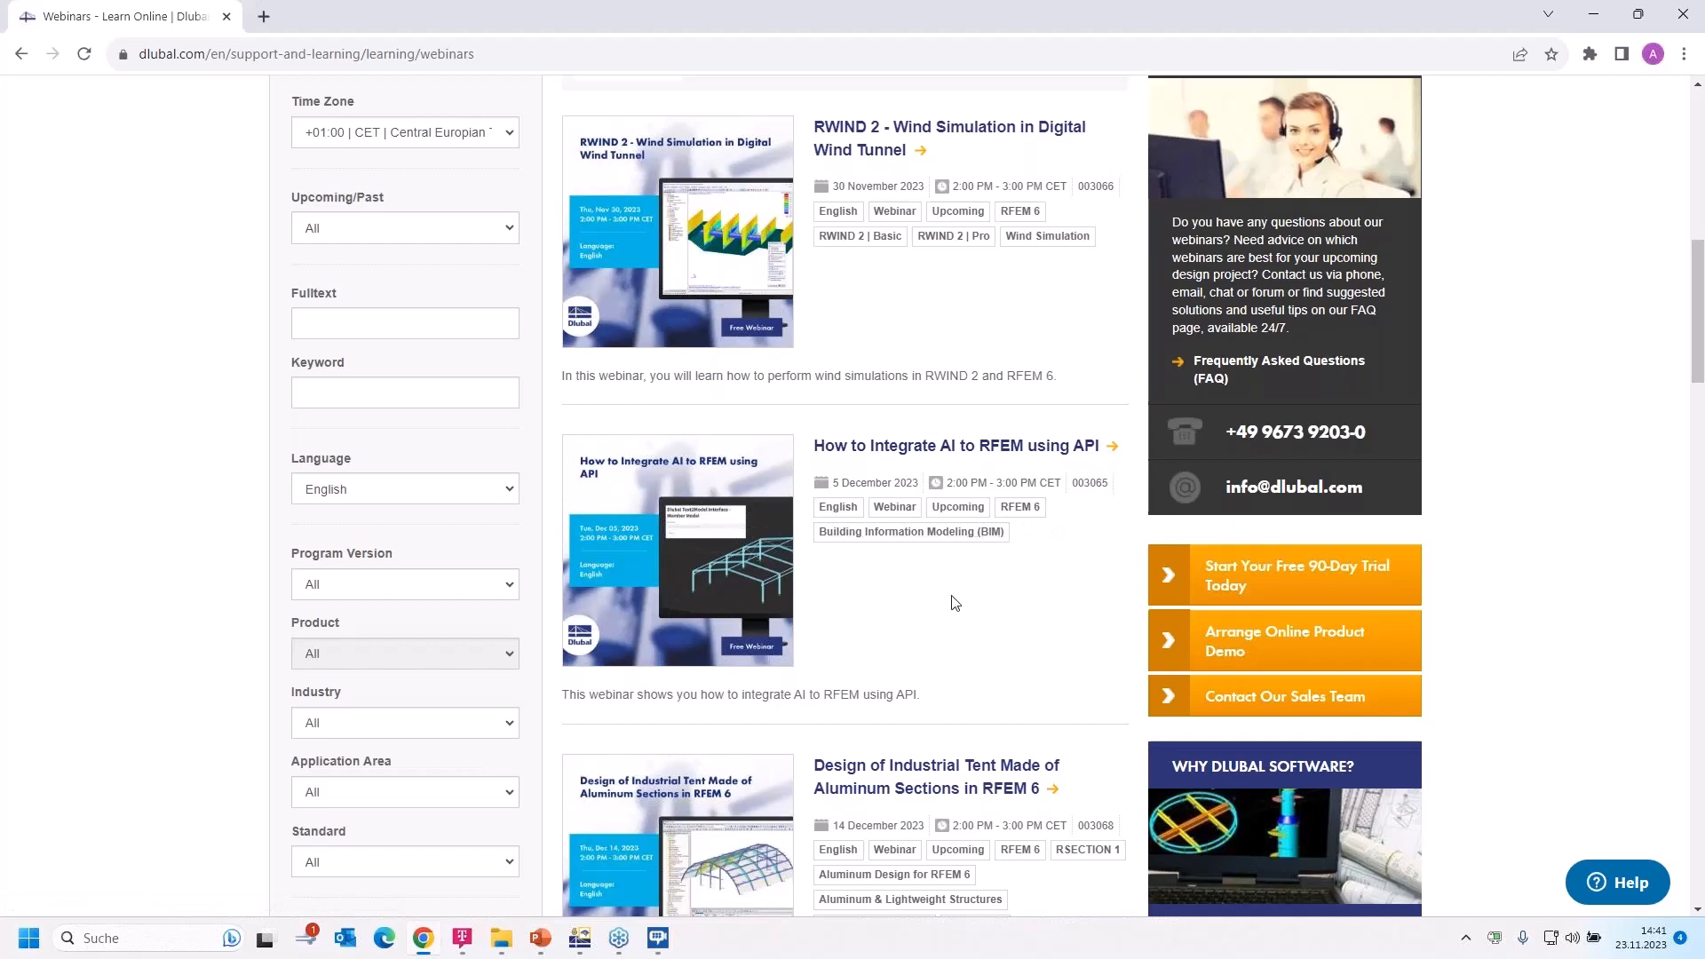
scroll(954, 603, "down", 5)
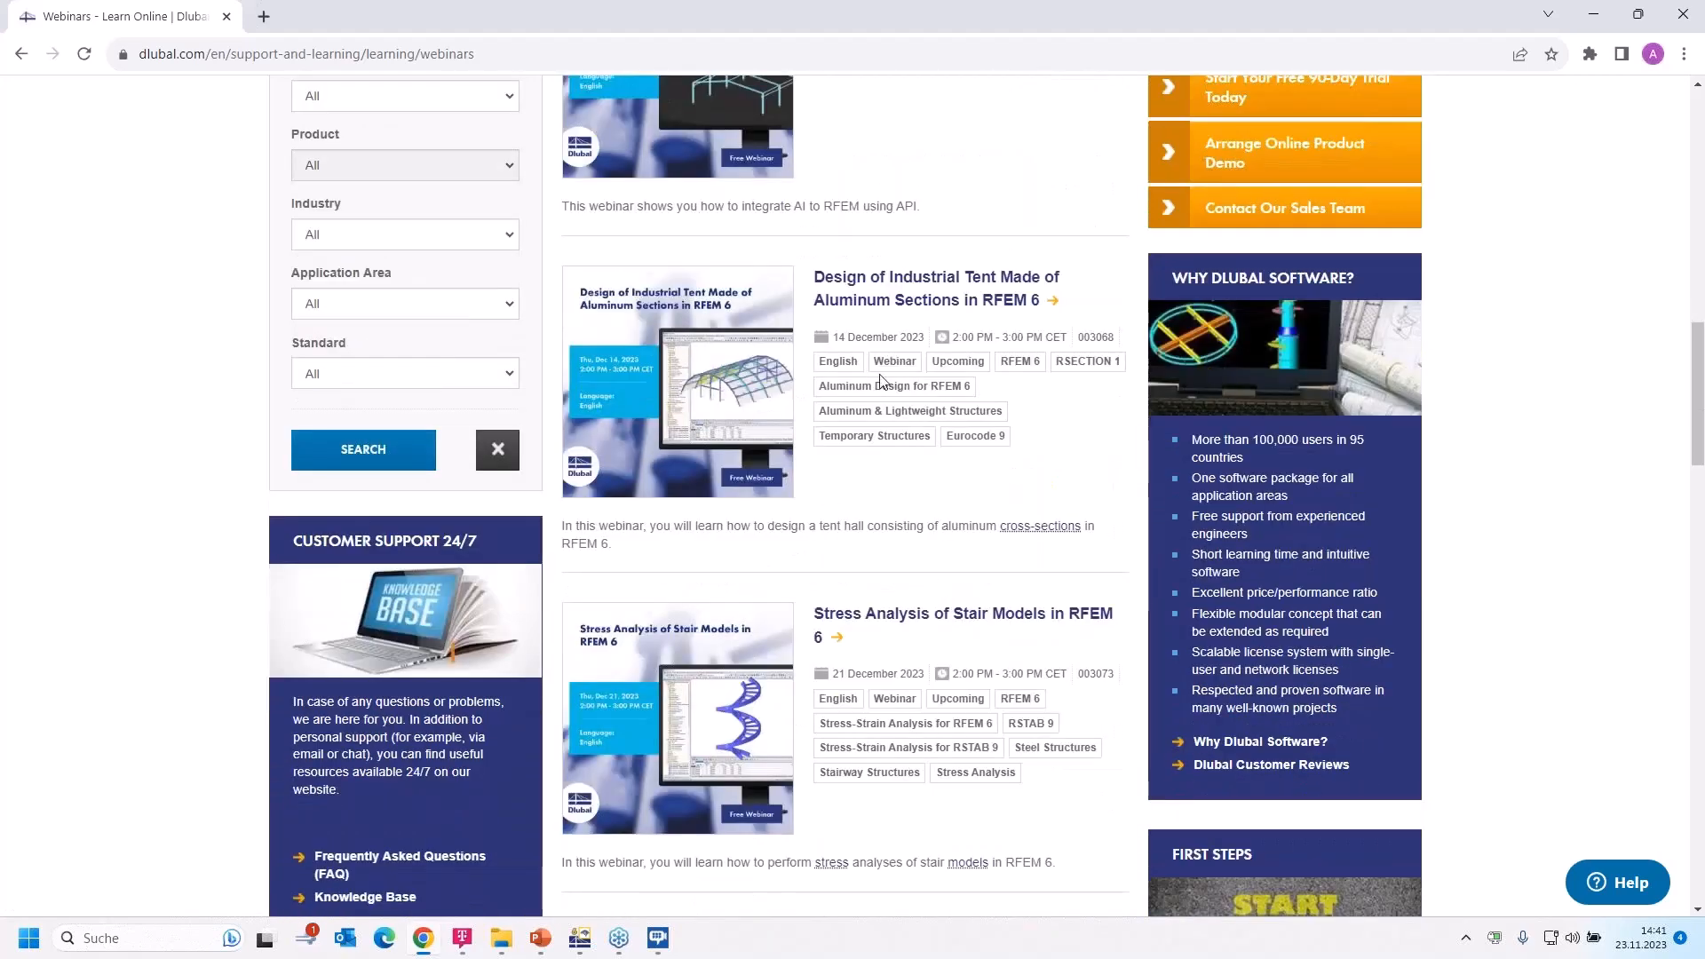
scroll(880, 381, "down", 3)
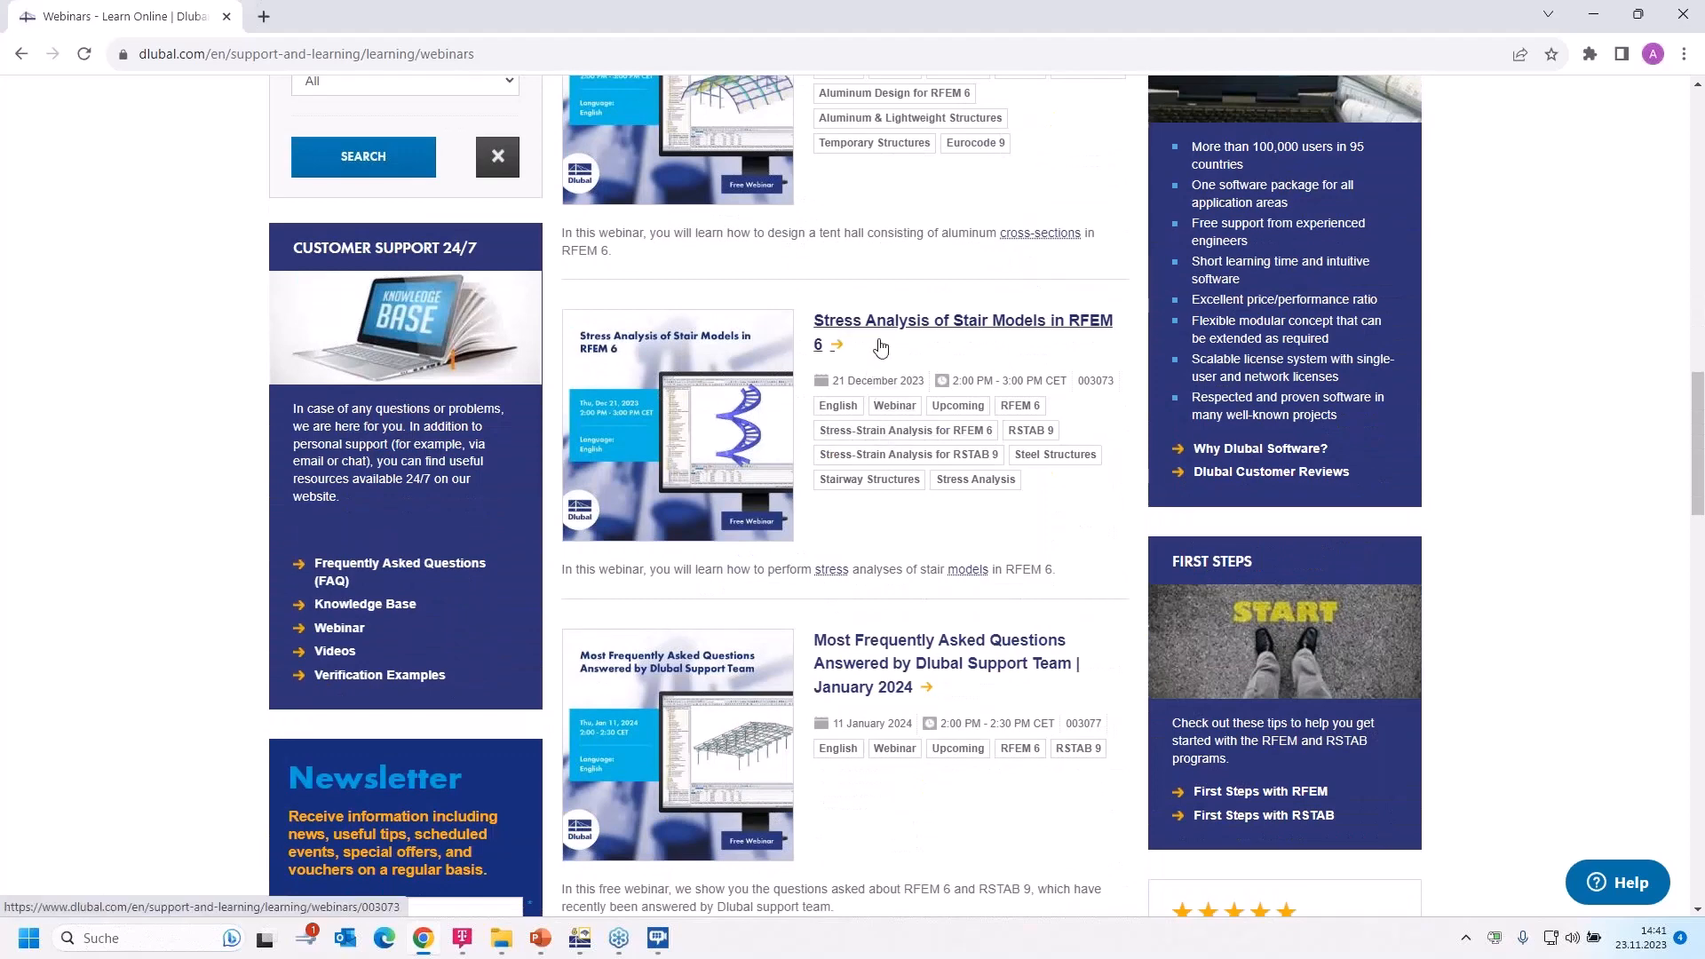
scroll(957, 353, "down", 1)
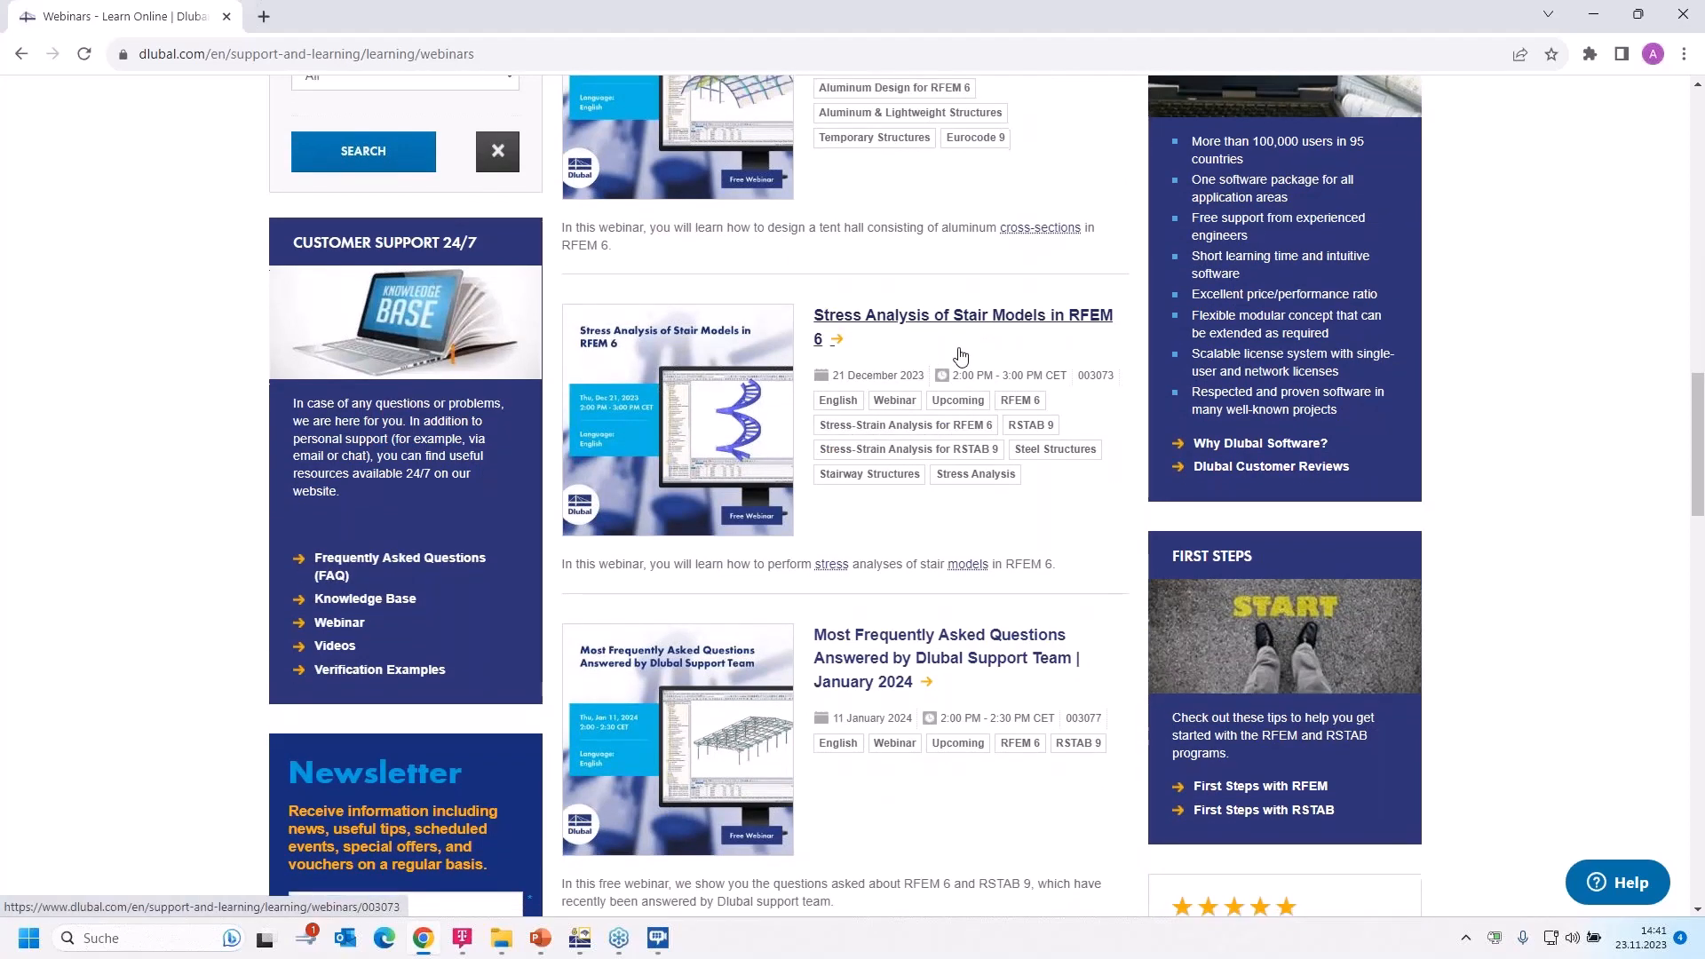
scroll(960, 355, "down", 2)
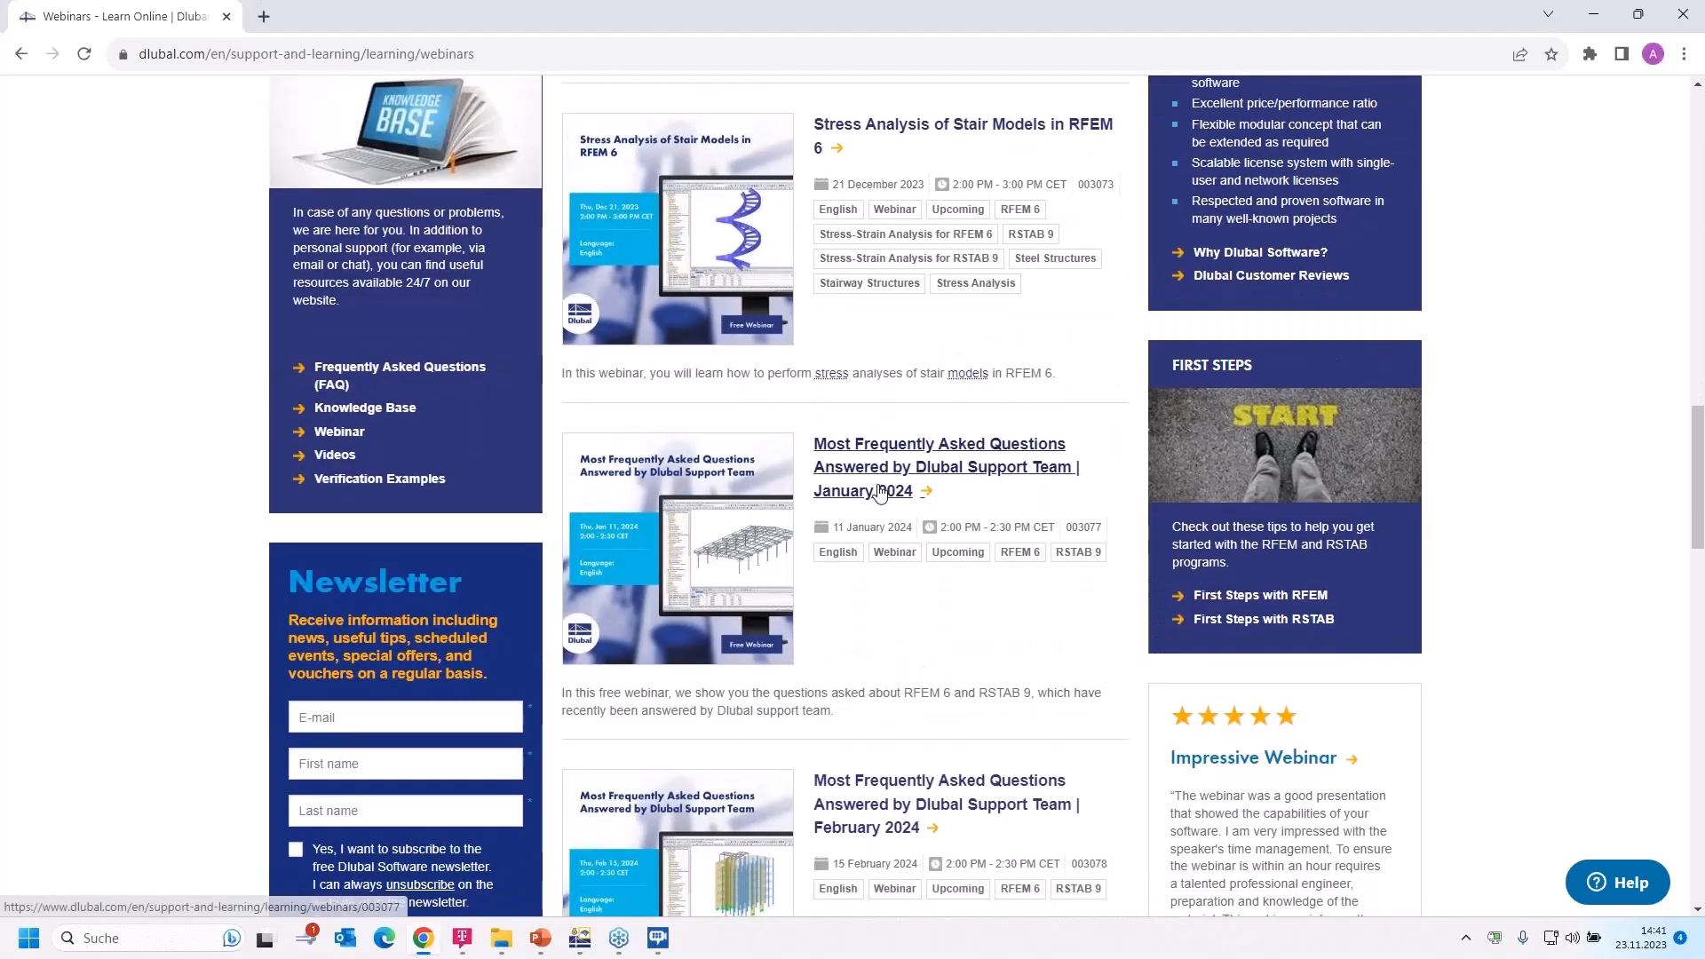
scroll(881, 493, "down", 1)
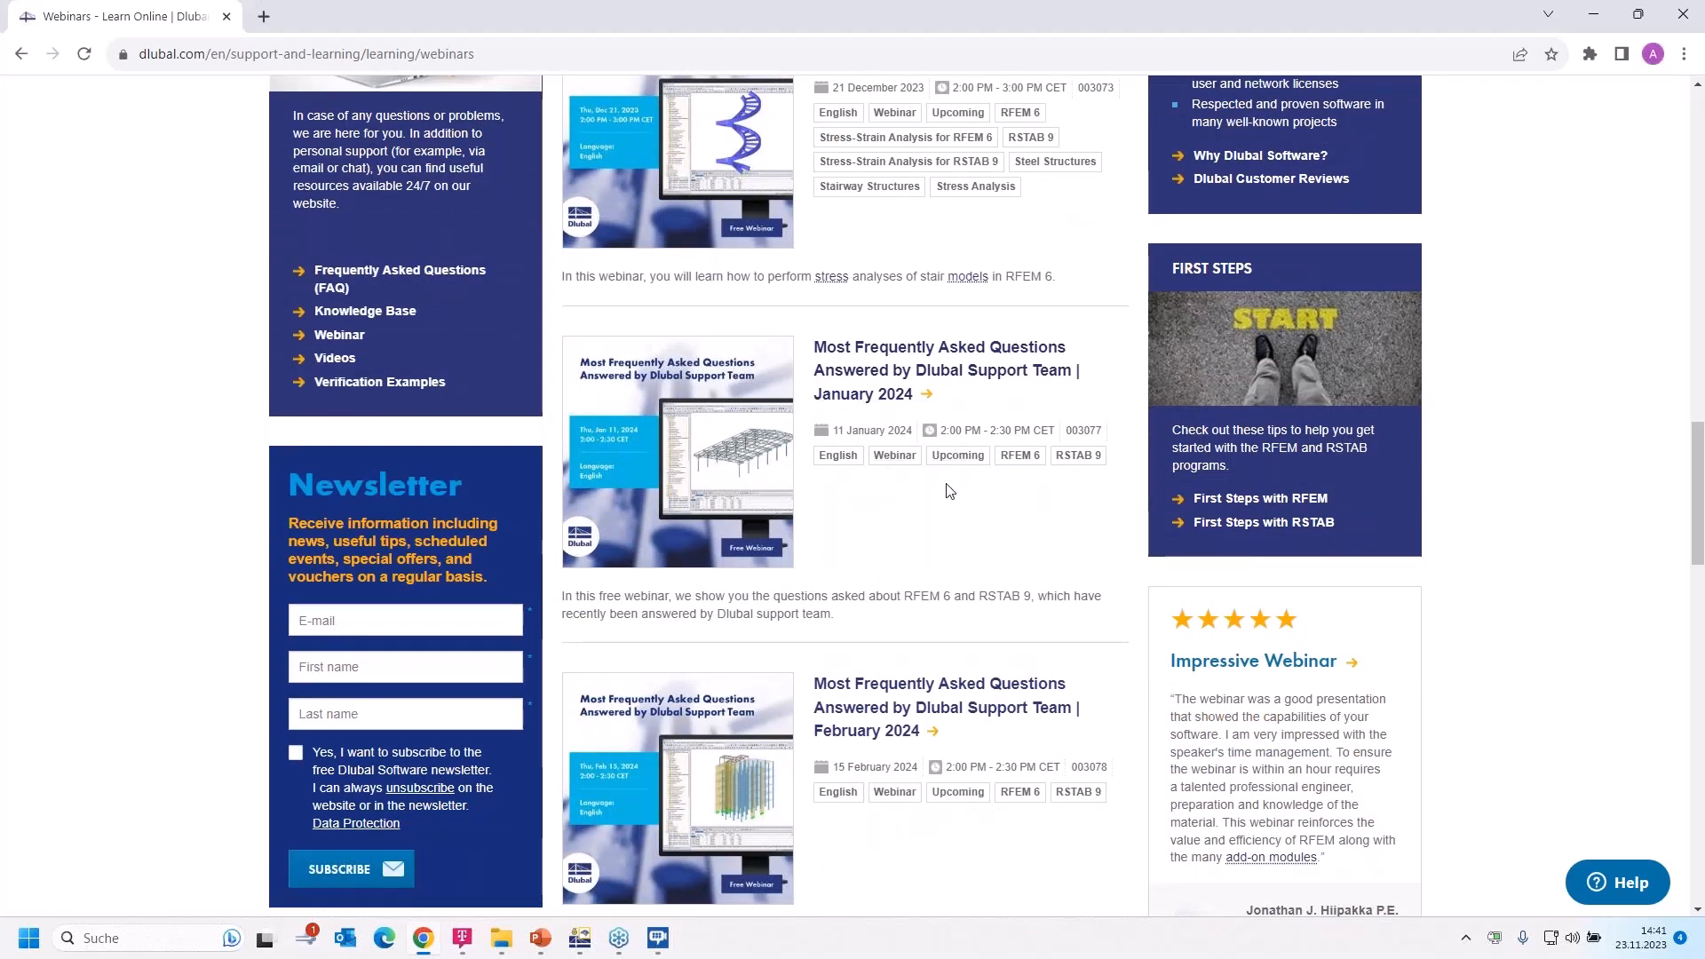
scroll(949, 491, "down", 6)
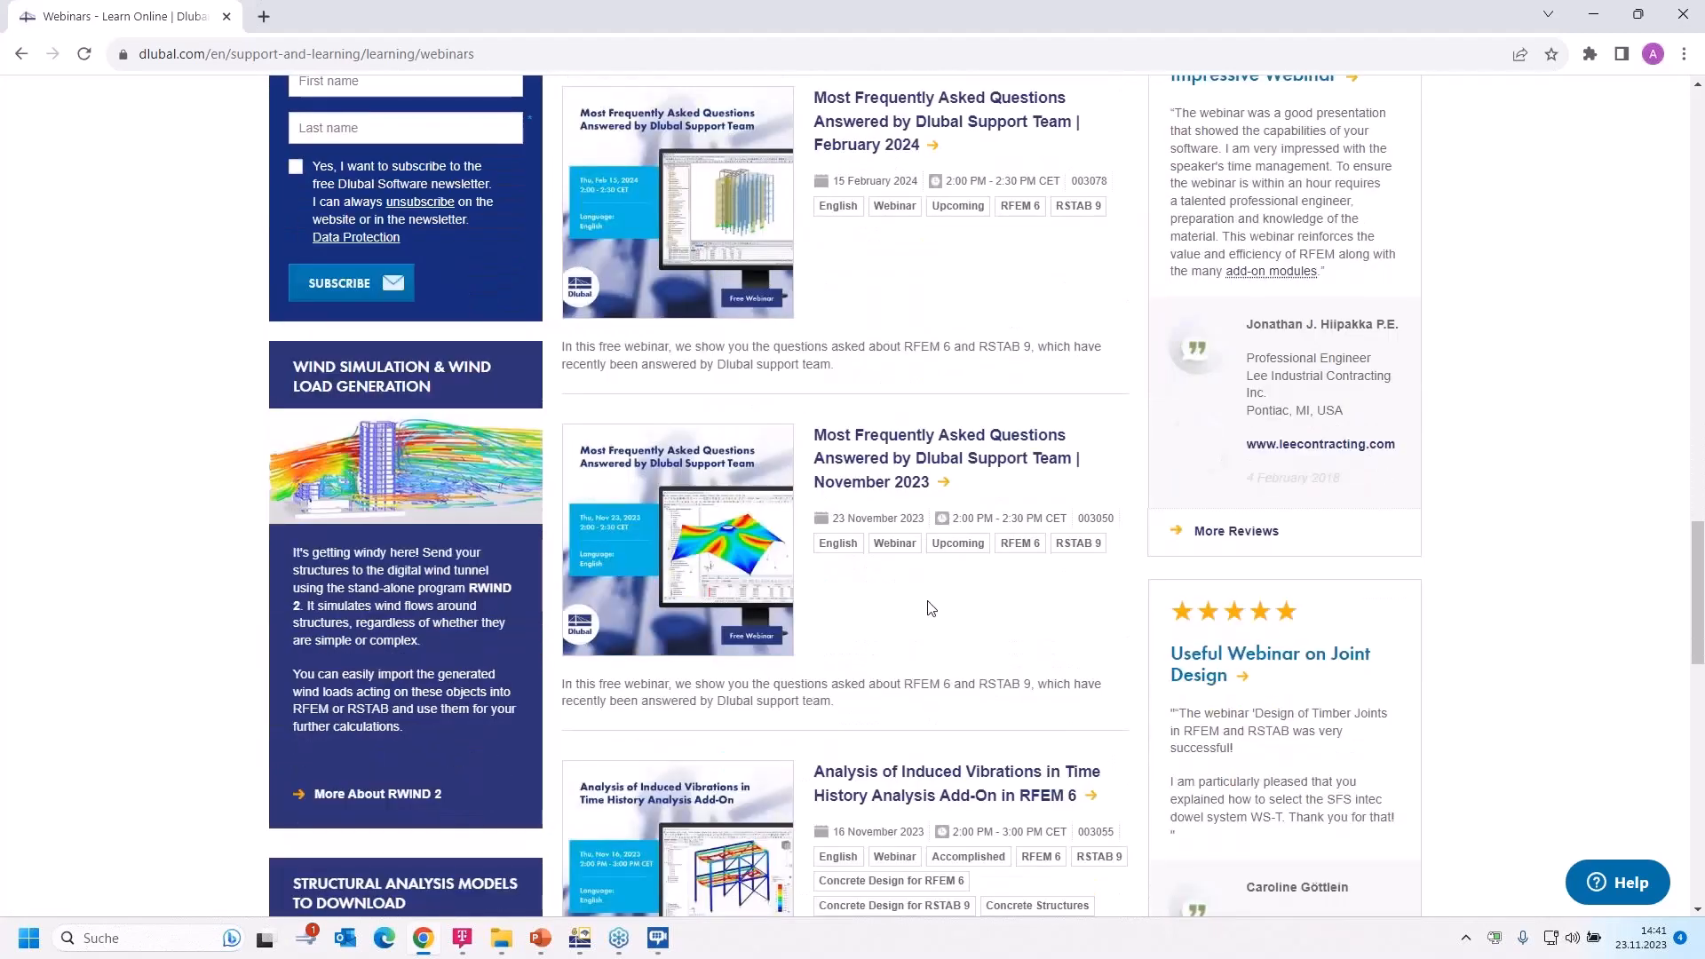
Open the November 2023 Most Frequently Asked Questions webinar page and review its content, presentation slides download and Models to Download section
left_click(876, 464)
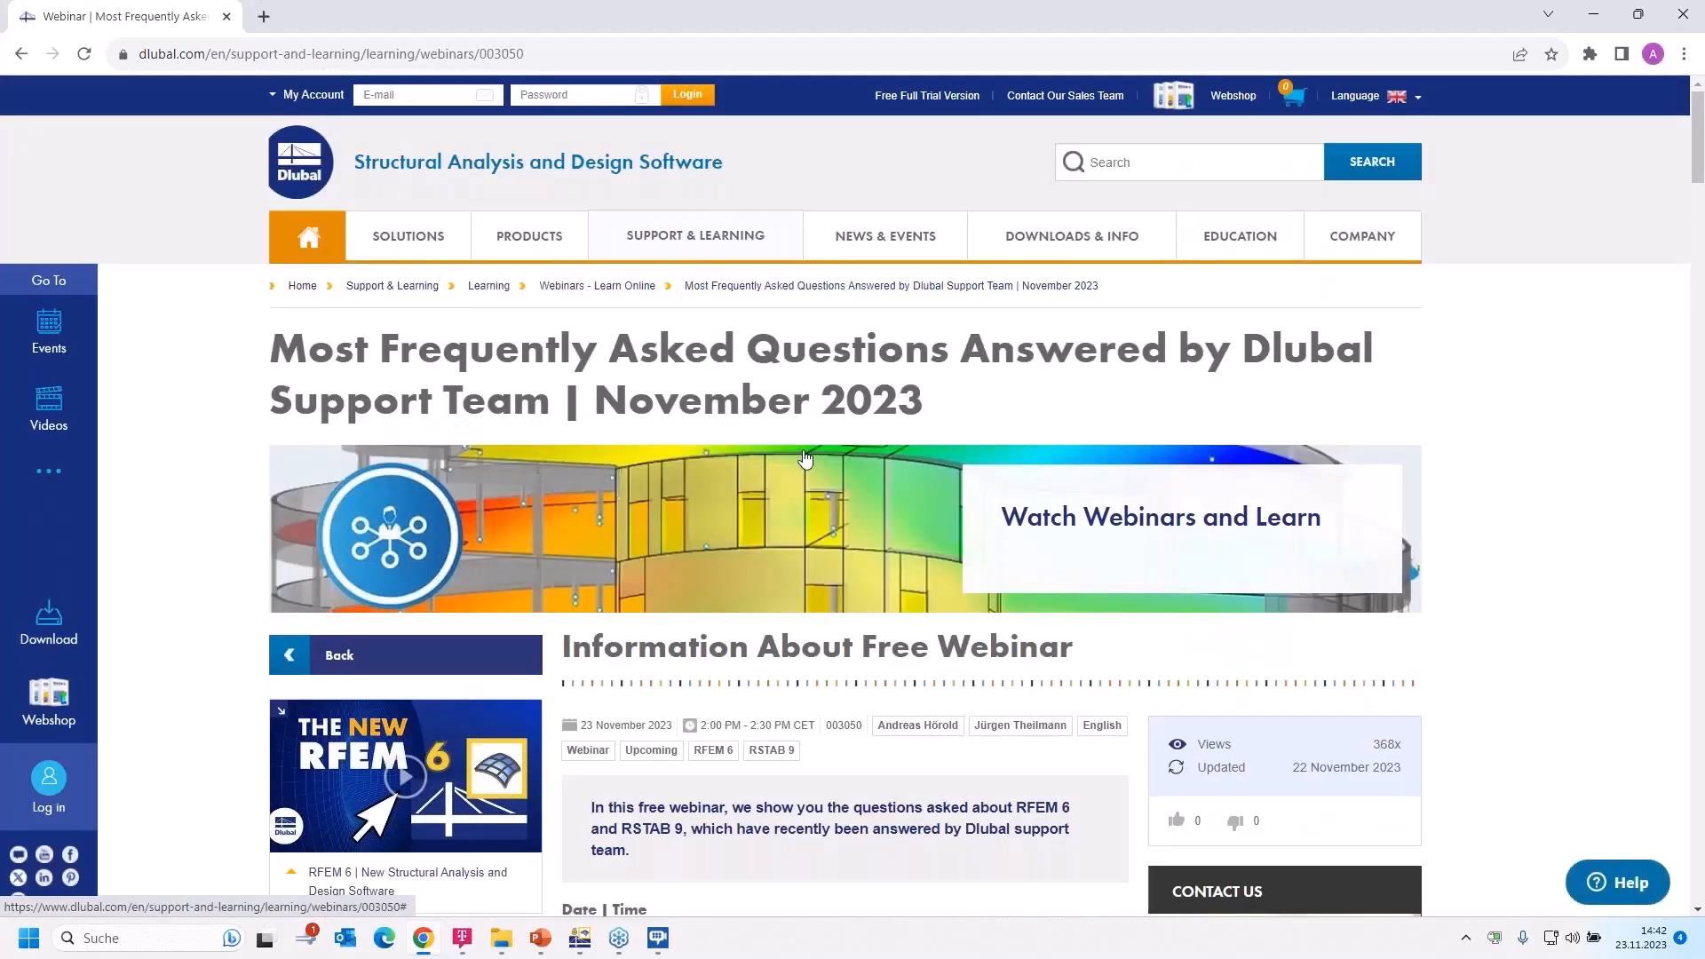
scroll(803, 457, "down", 2)
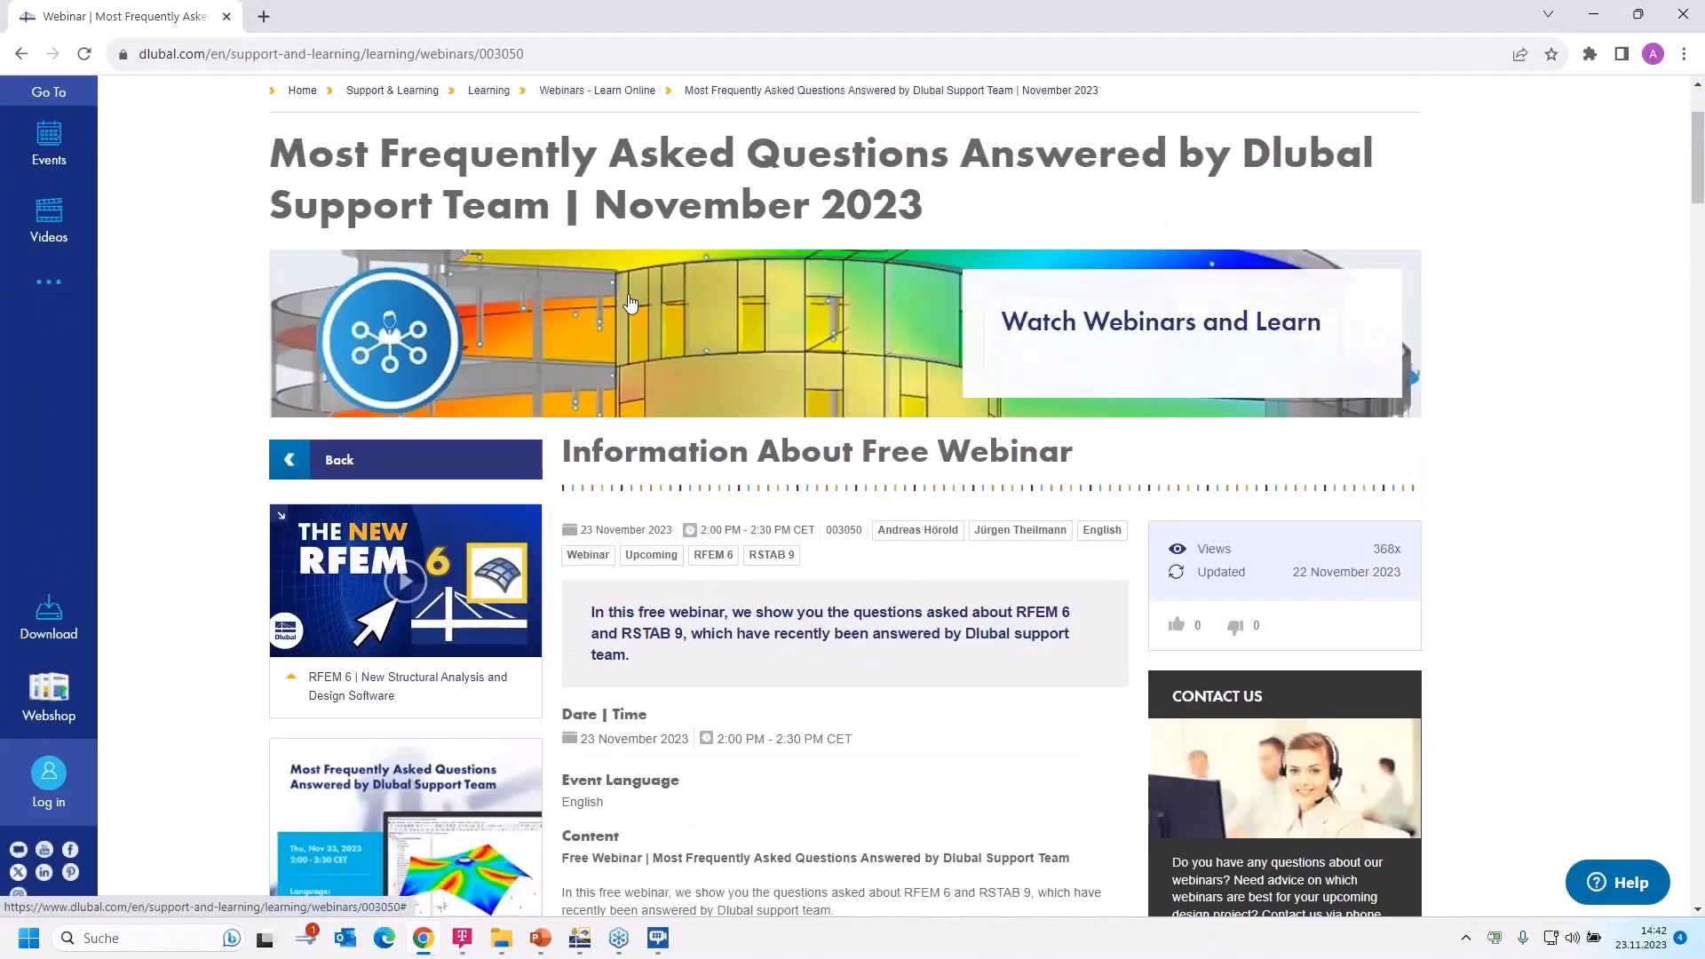
scroll(753, 356, "down", 2)
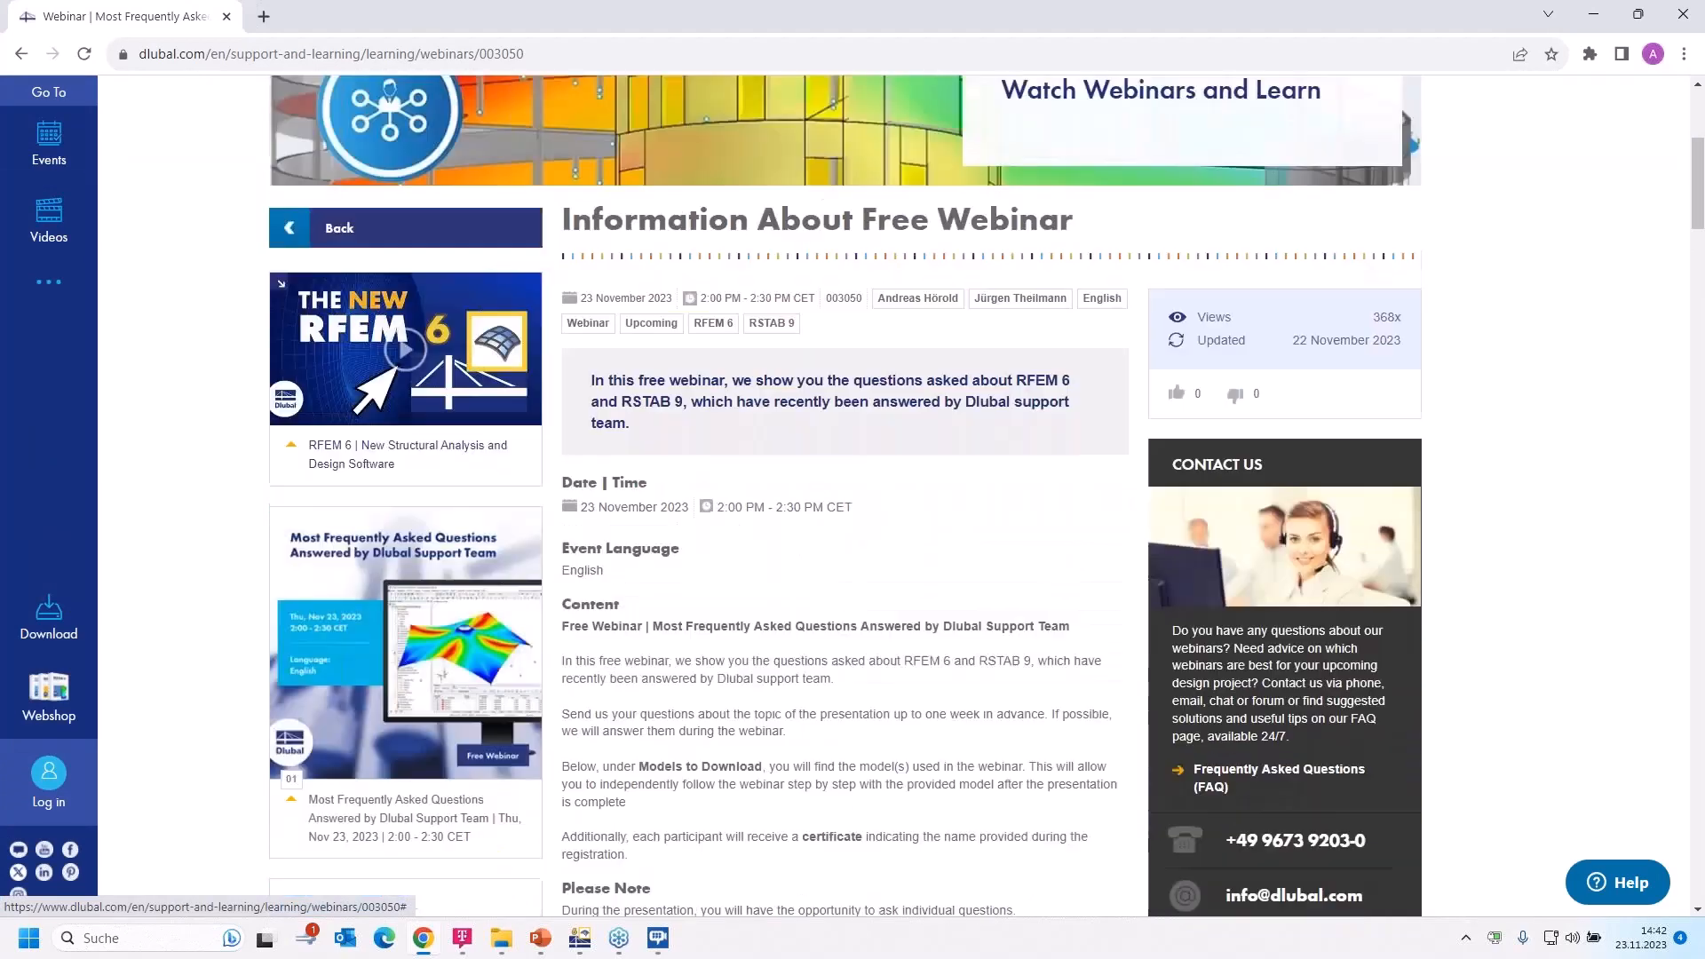
scroll(846, 496, "down", 2)
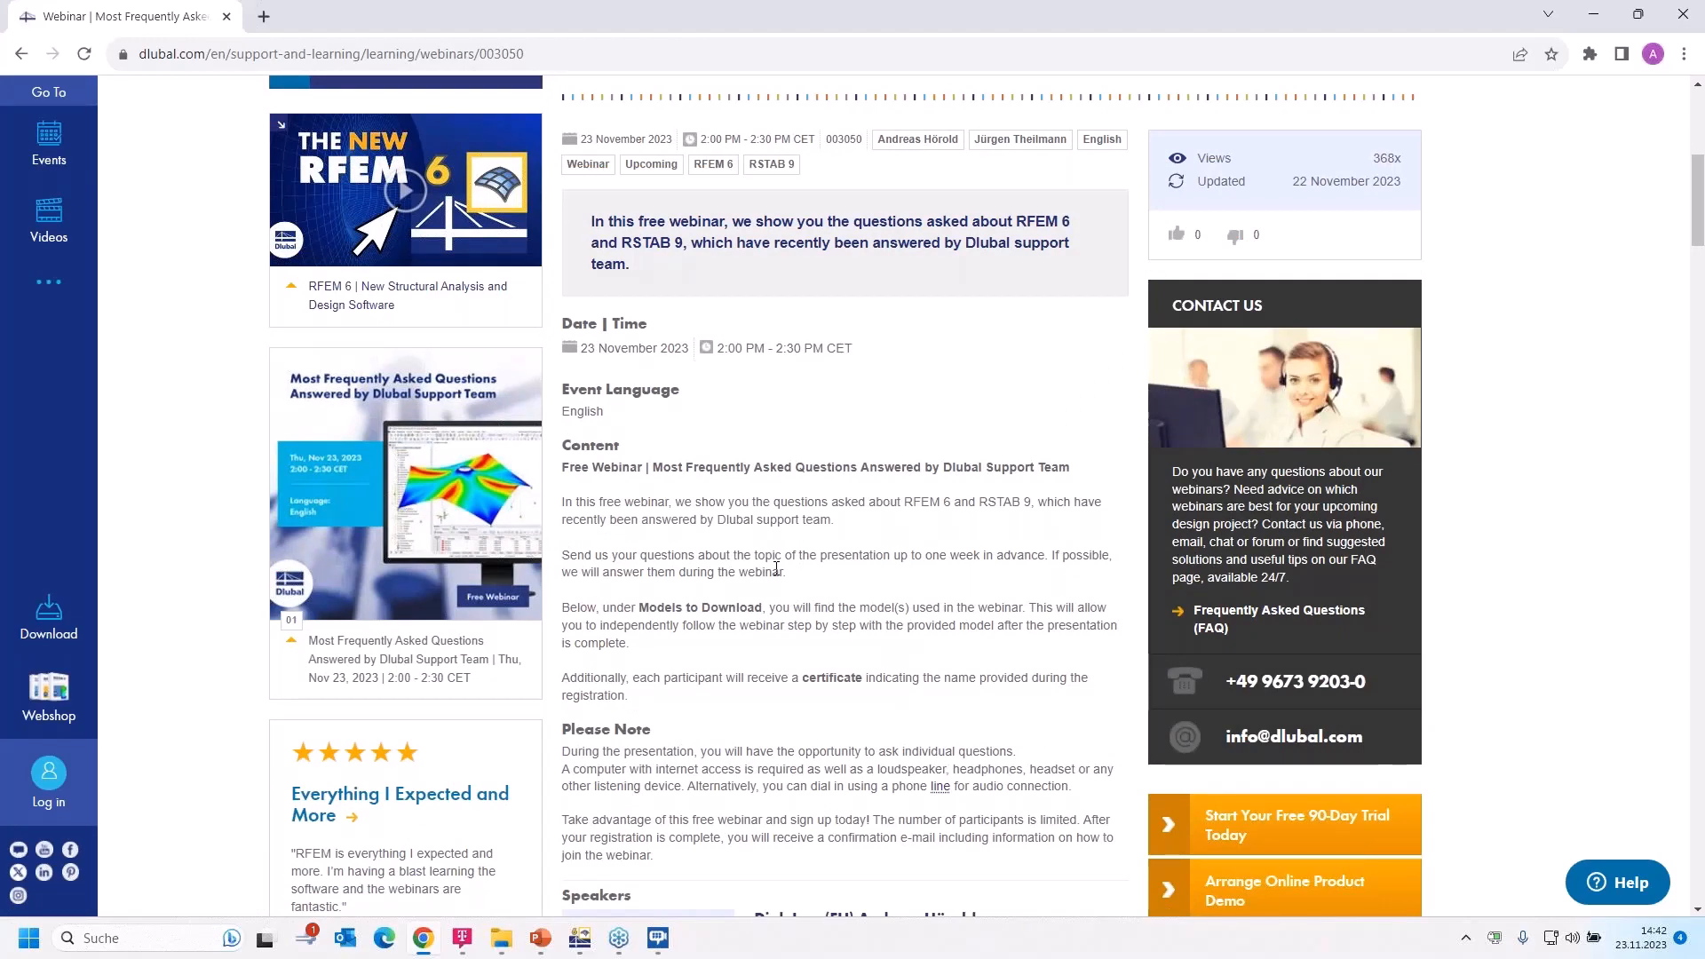
scroll(813, 604, "down", 3)
scroll(812, 605, "up", 4)
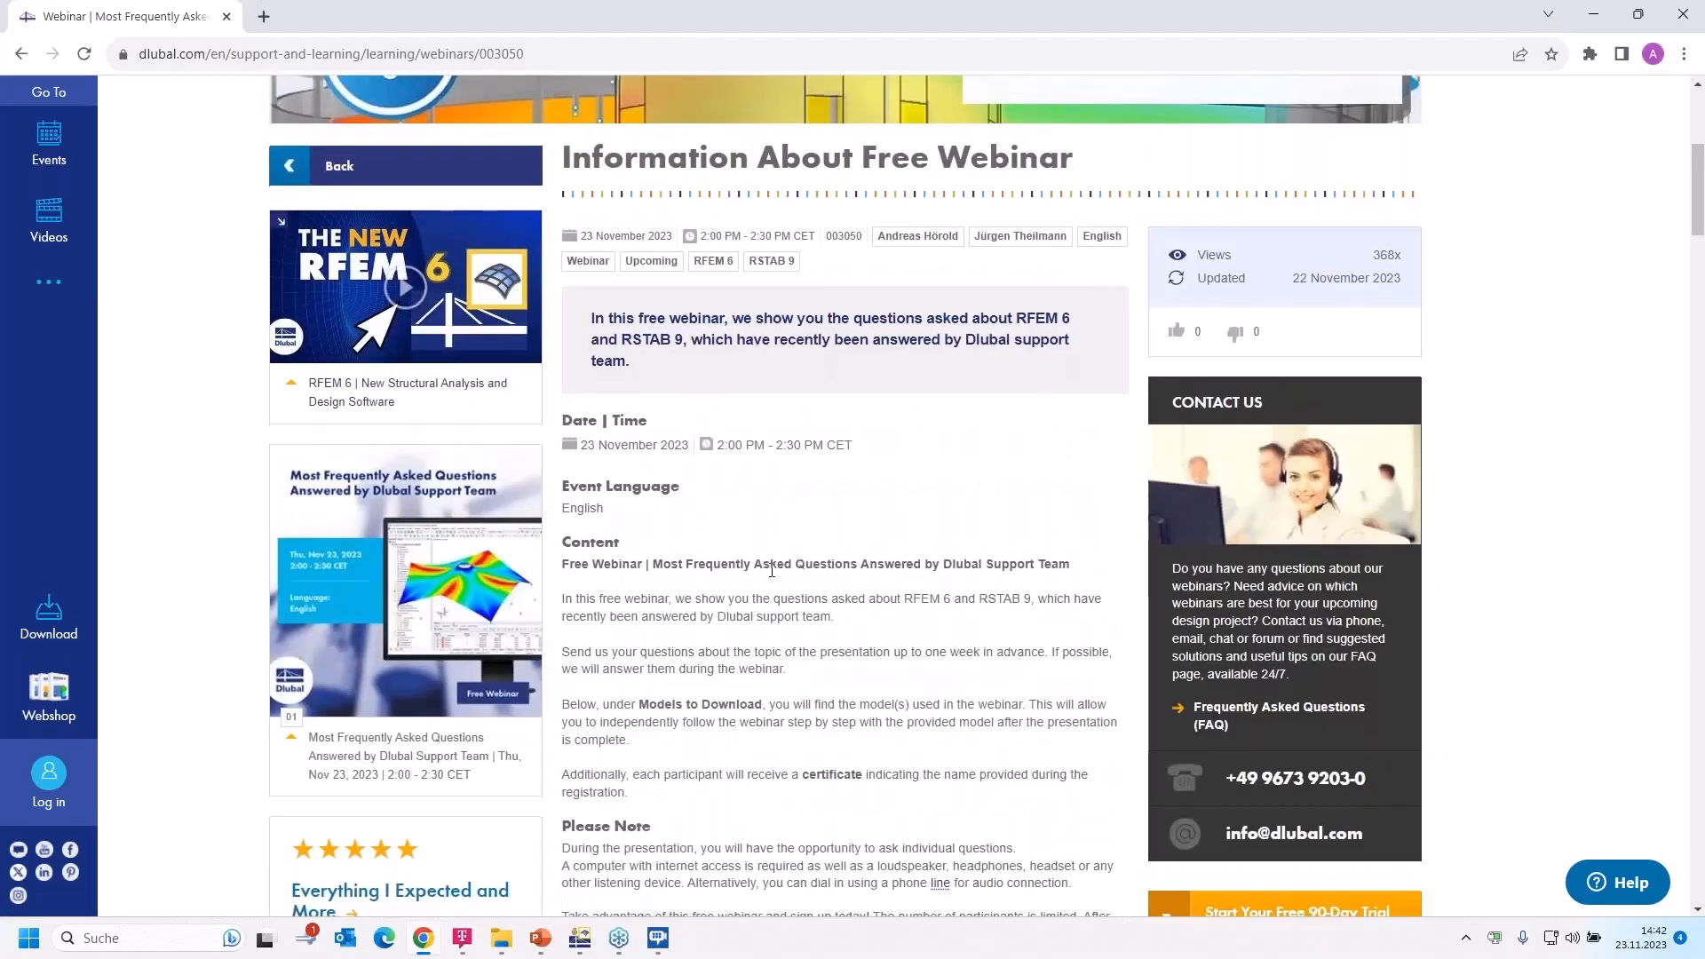
scroll(798, 546, "down", 5)
scroll(771, 581, "down", 3)
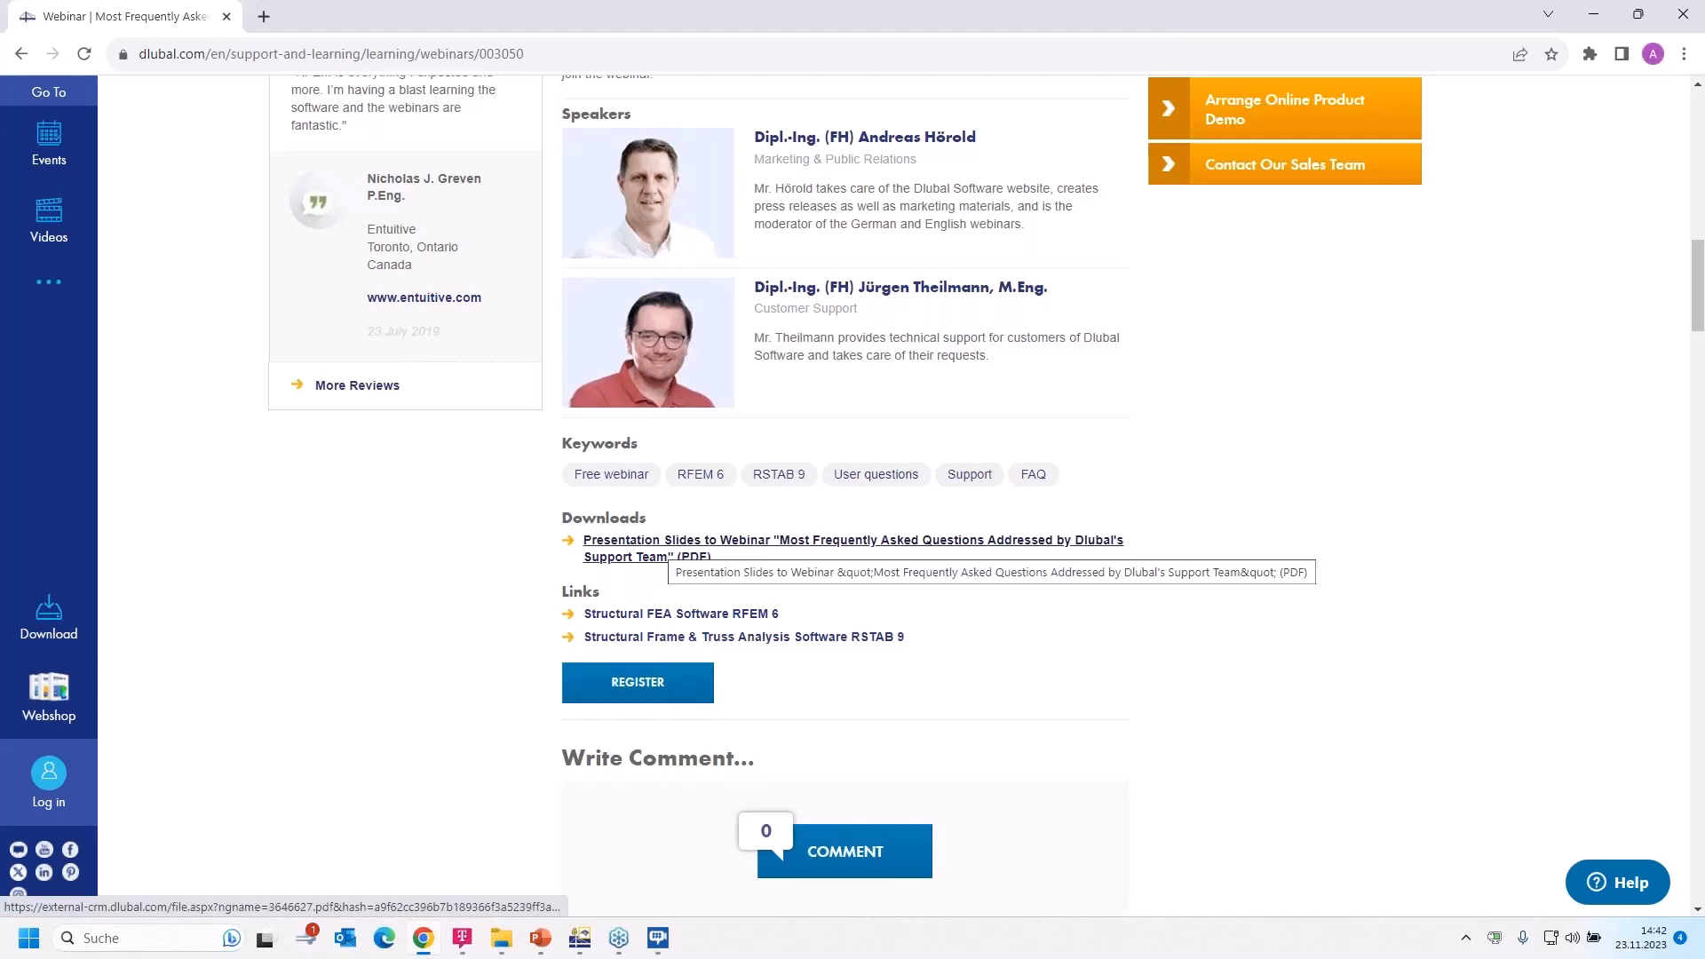
scroll(675, 555, "down", 12)
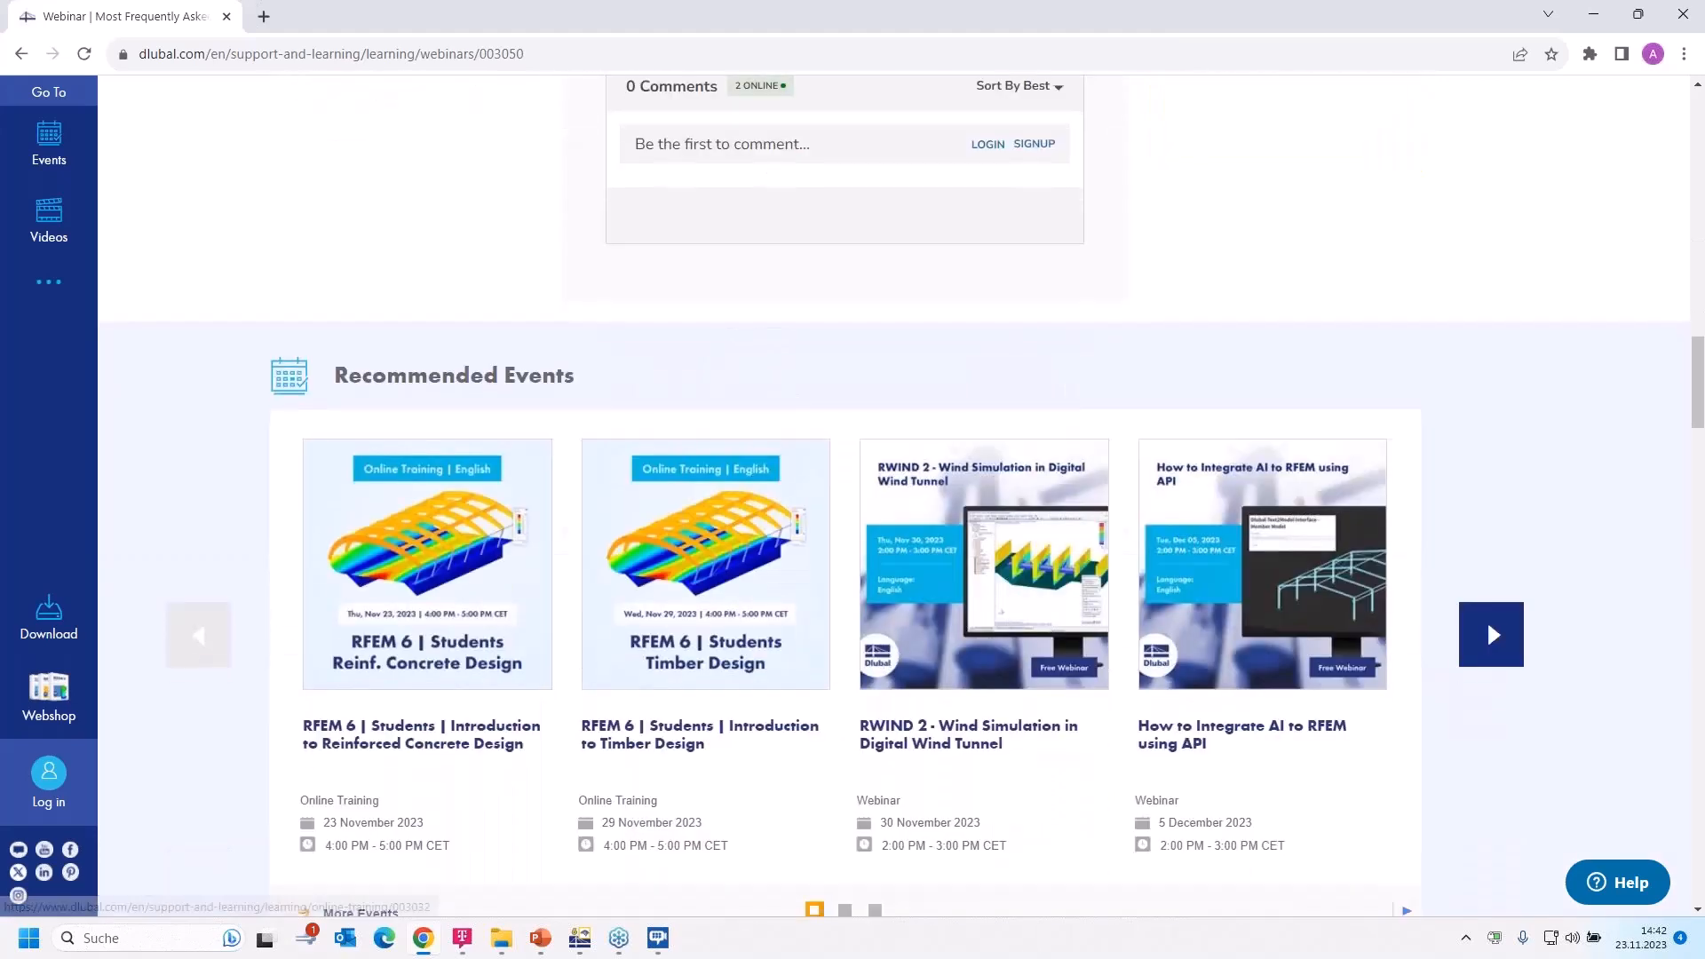
scroll(844, 497, "down", 3)
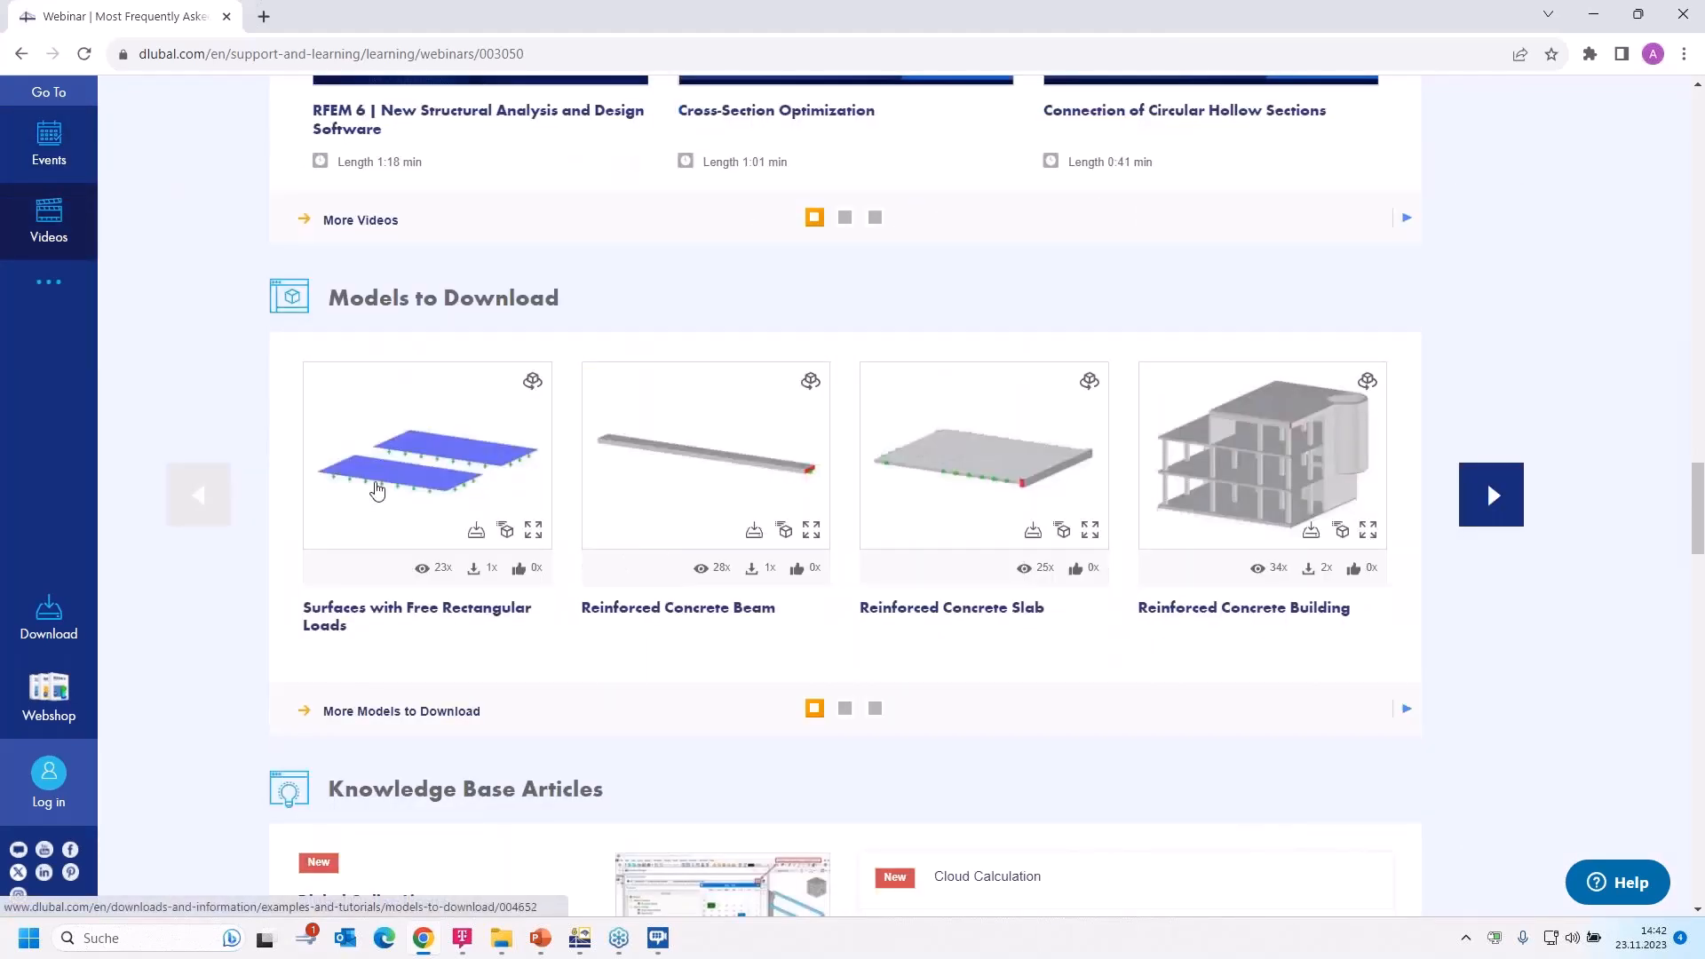